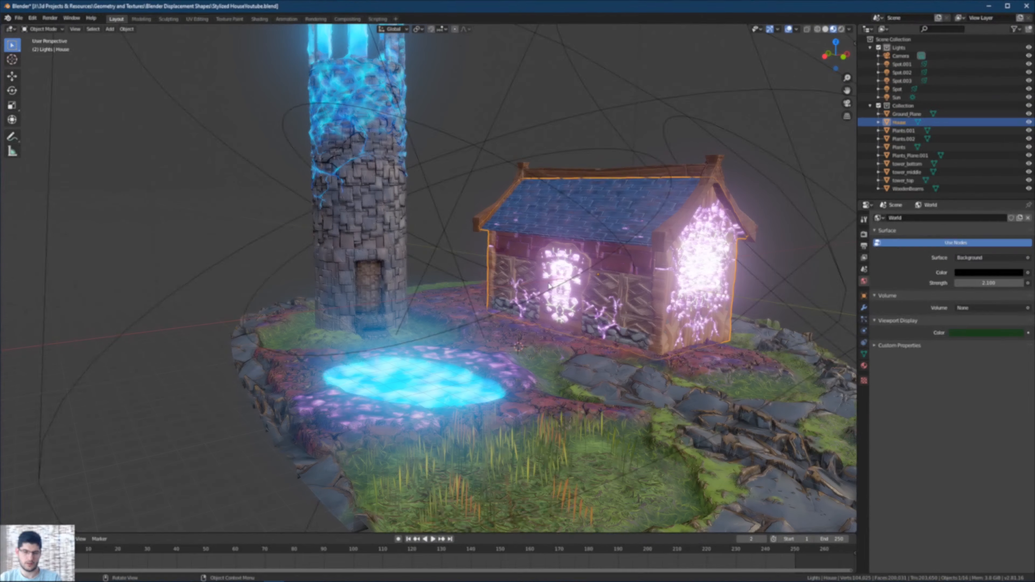
Place the 3D cursor on the rocky ground in front of the house's glowing gable wall and add a cylinder mesh there.
middle_drag(500, 311, 376, 273)
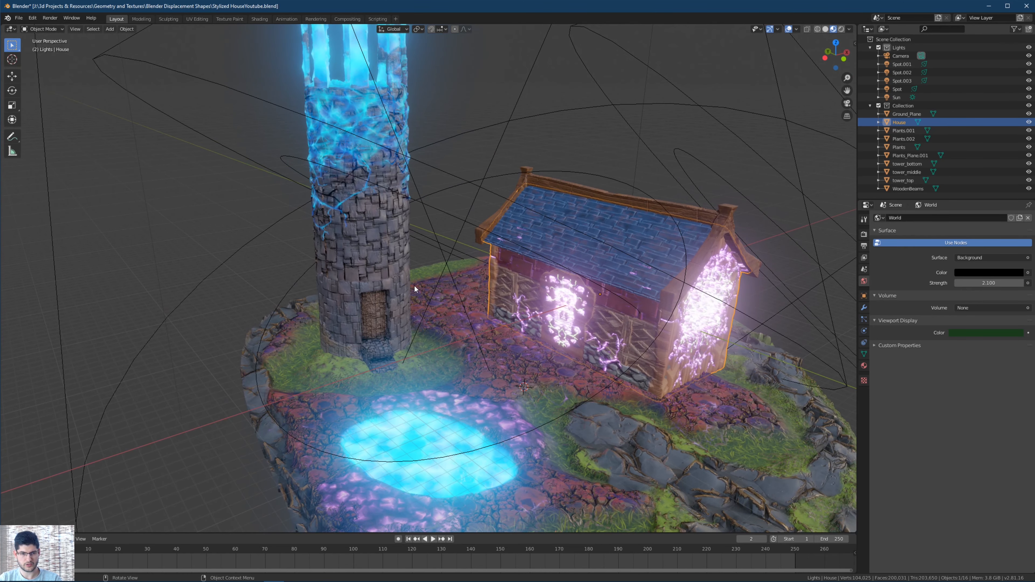
middle_drag(471, 299, 458, 273)
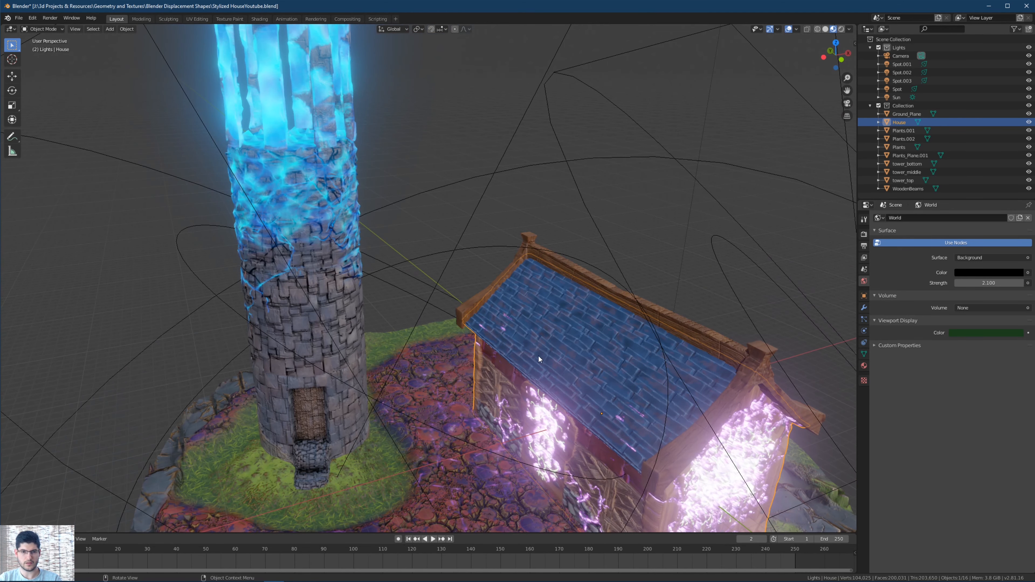
middle_drag(445, 371, 433, 345)
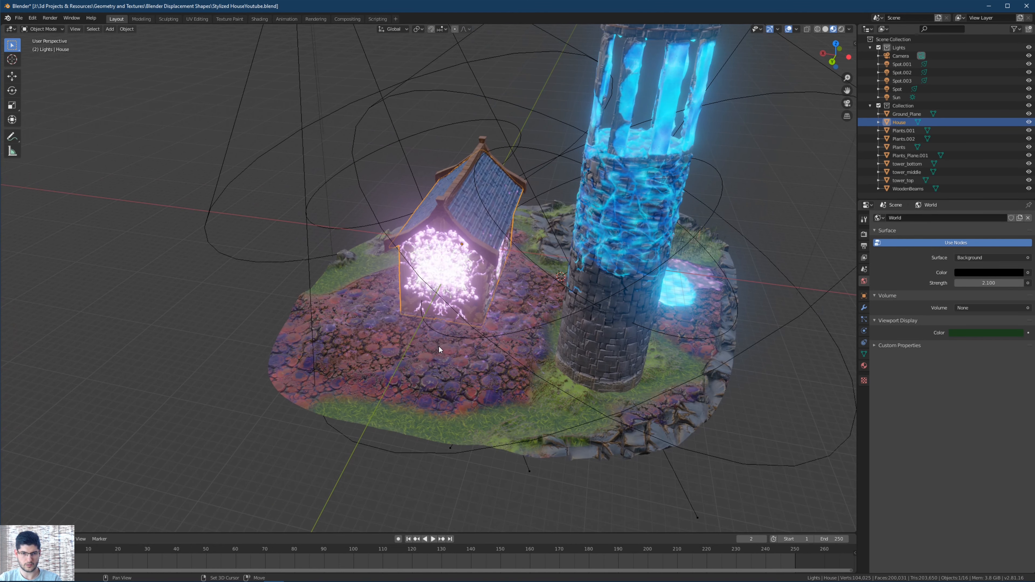
shift+right_click(439, 345)
scroll(433, 347, up, 2)
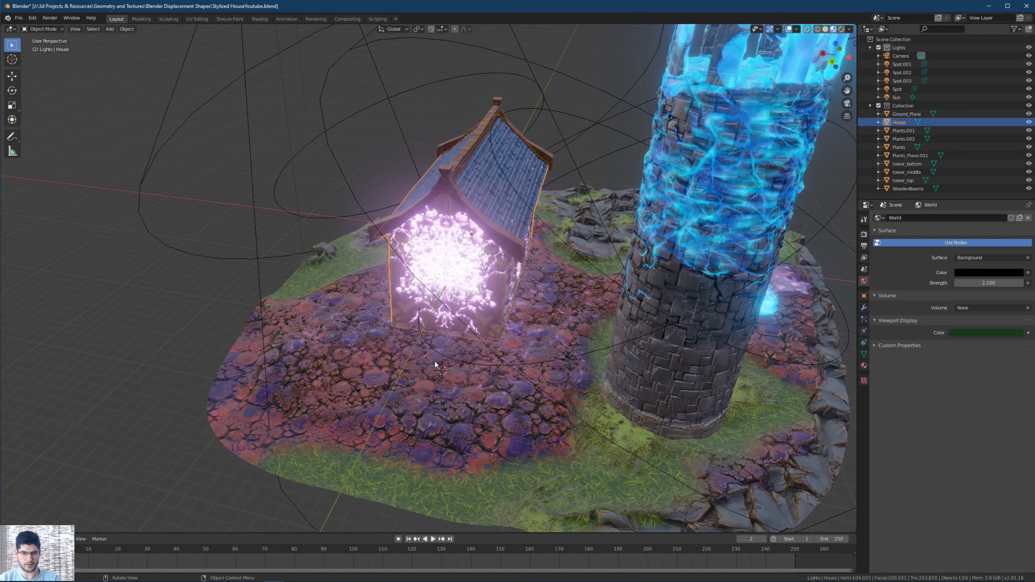
middle_drag(455, 380, 436, 291)
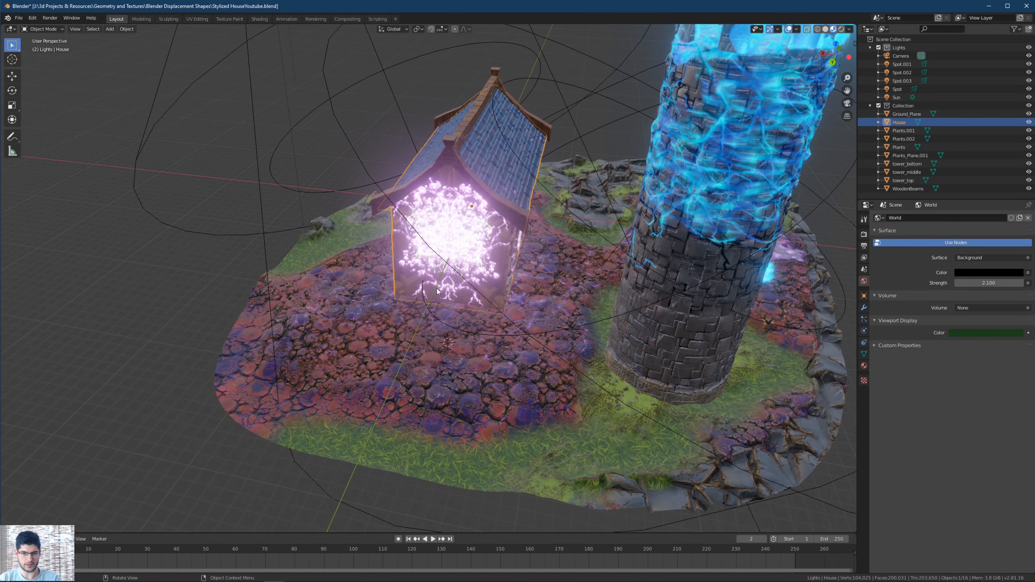
key(shift+a)
mouse_move(484, 357)
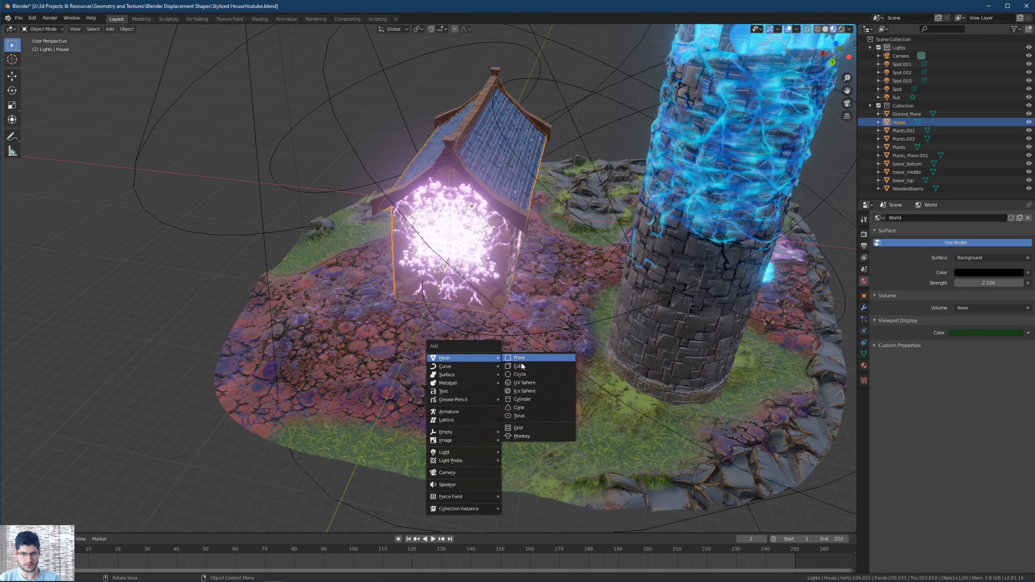
click(522, 399)
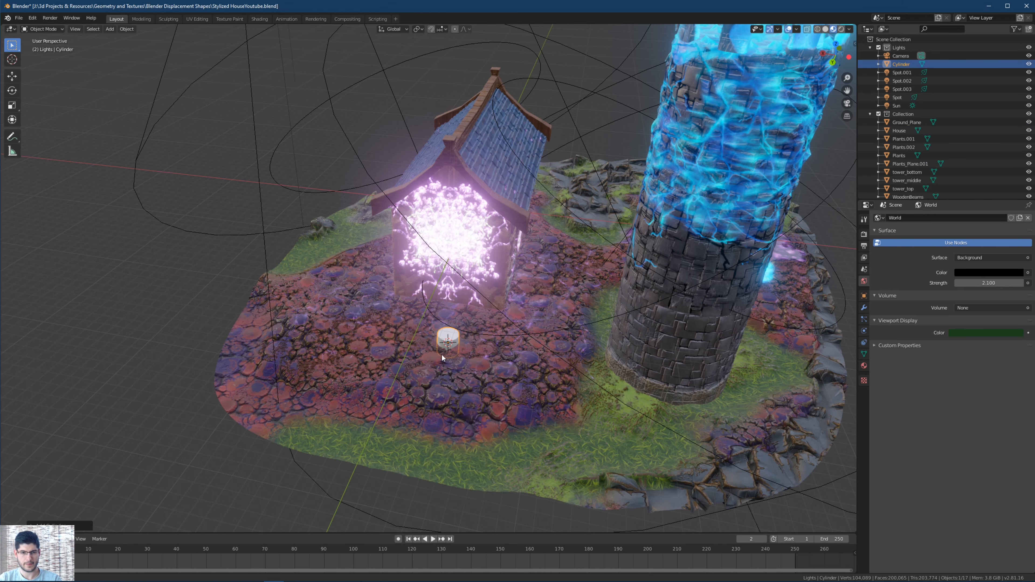
Raise the new cylinder along the Z axis so it stands above the rocky ground.
scroll(447, 353, up, 4)
scroll(491, 363, down, 3)
middle_drag(478, 360, 525, 321)
key(g)
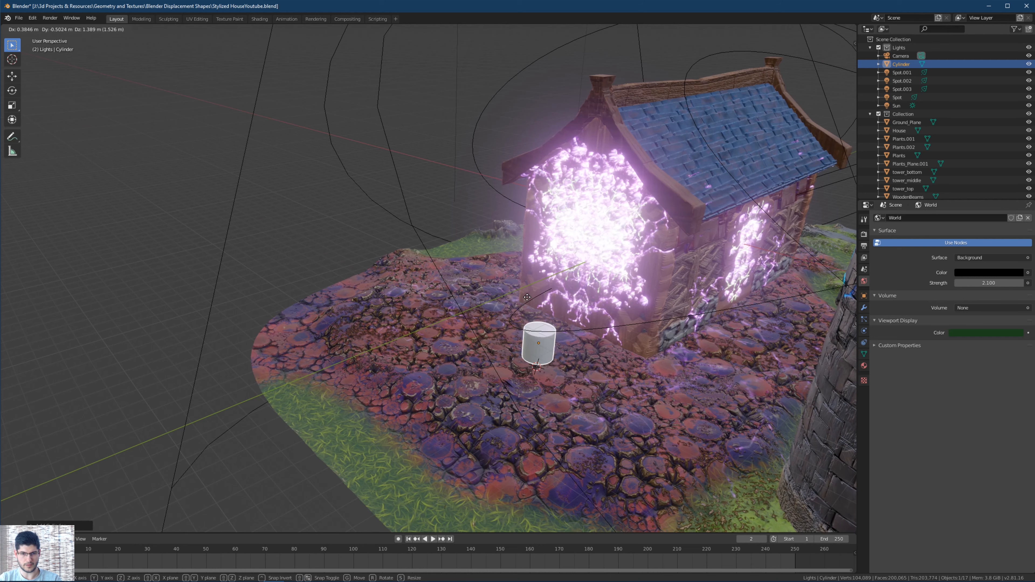
key(z)
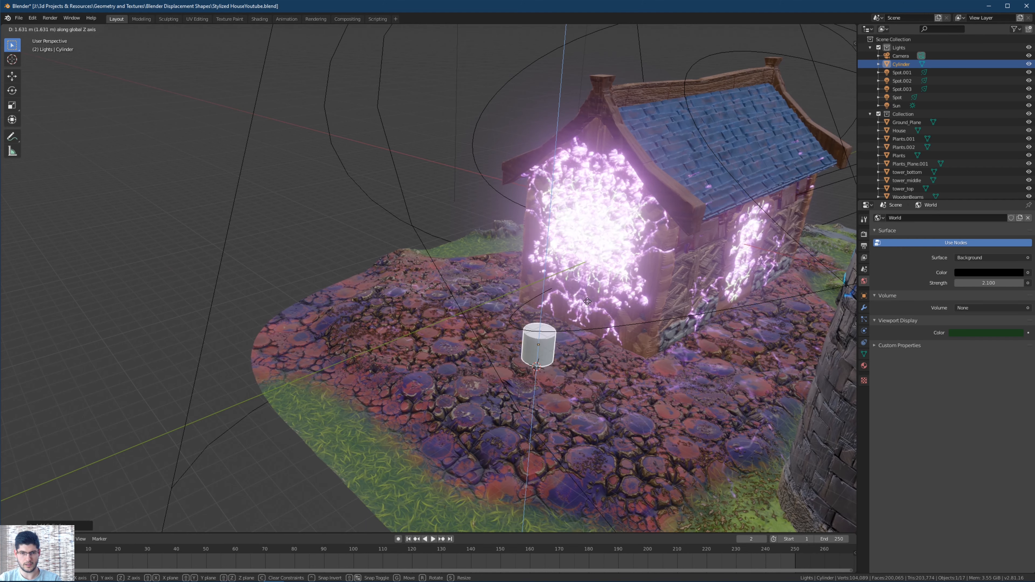
click(585, 276)
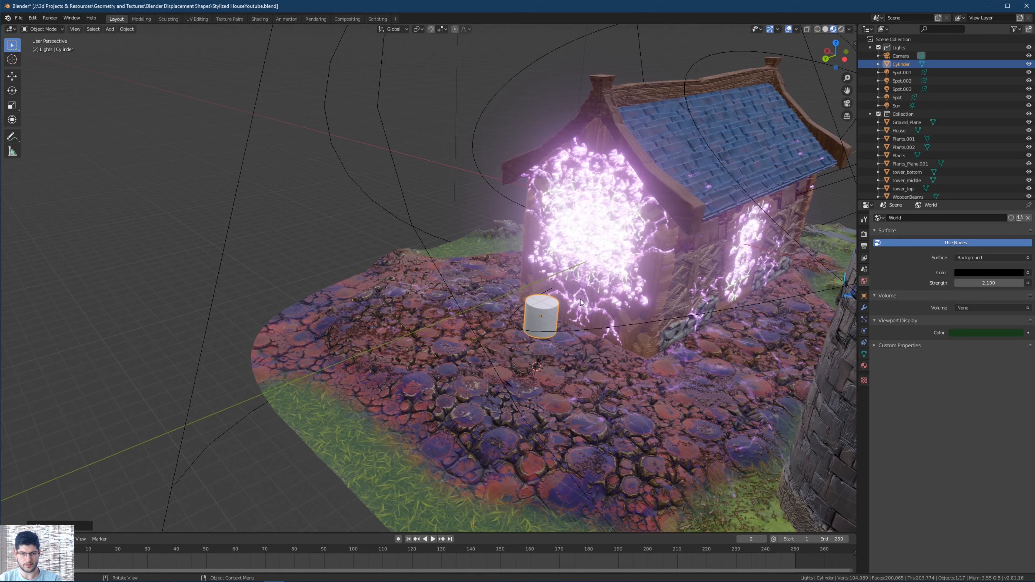
Scale the cylinder up uniformly until it is nearly as wide as the house's gable wall.
mouse_move(587, 285)
middle_down()
mouse_move(596, 309)
mouse_move(586, 282)
middle_up()
key(s)
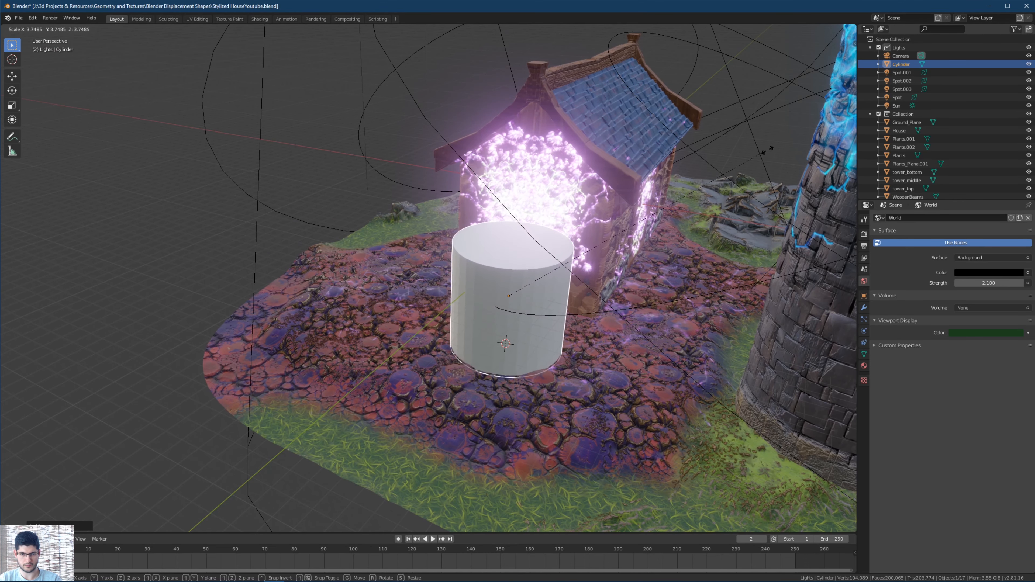
click(730, 222)
middle_drag(732, 219, 440, 292)
key(s)
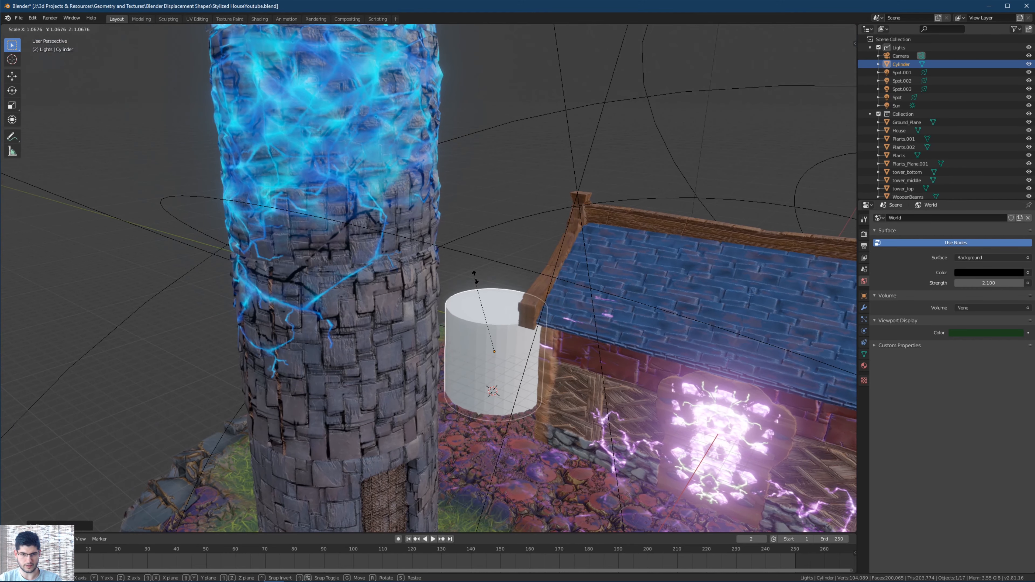
click(504, 255)
Move the enlarged cylinder up along the Z axis until its base sits at ground level.
middle_drag(512, 280, 498, 268)
key(g)
key(z)
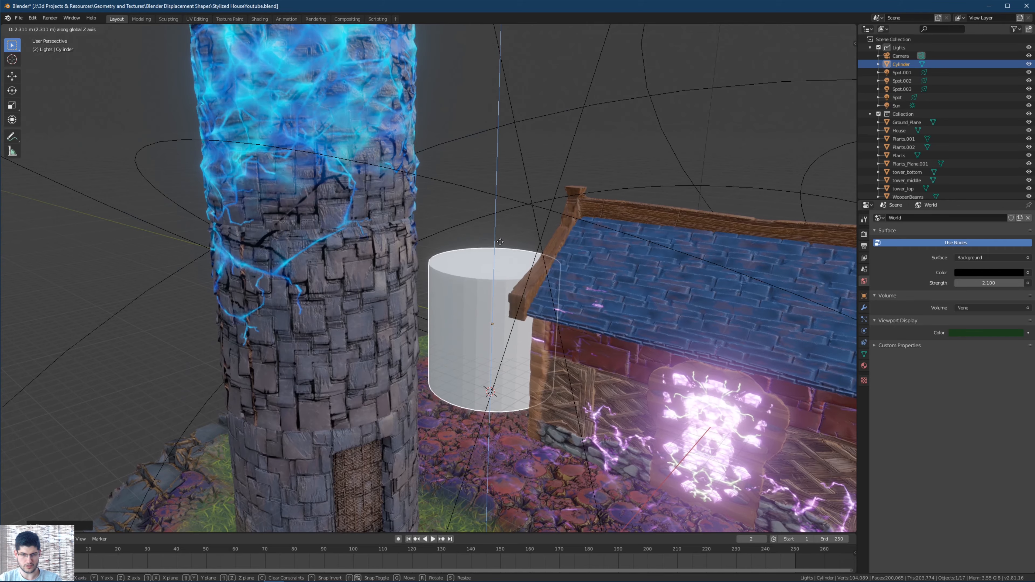
click(492, 261)
Enter Edit Mode with face selection and delete the cylinder's top cap face.
middle_drag(492, 262, 526, 266)
scroll(464, 266, down, 5)
scroll(492, 255, up, 3)
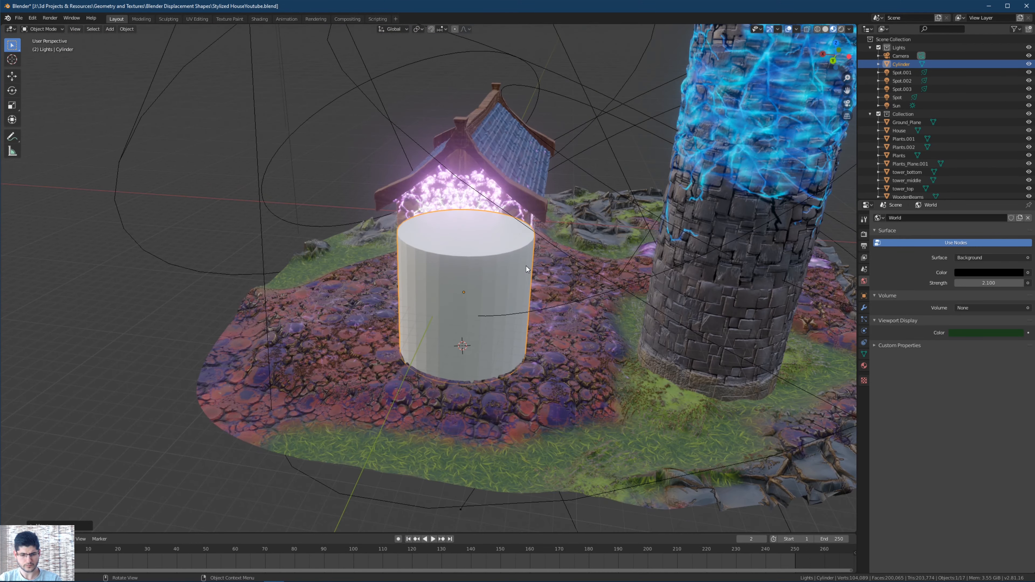
middle_drag(449, 254, 480, 343)
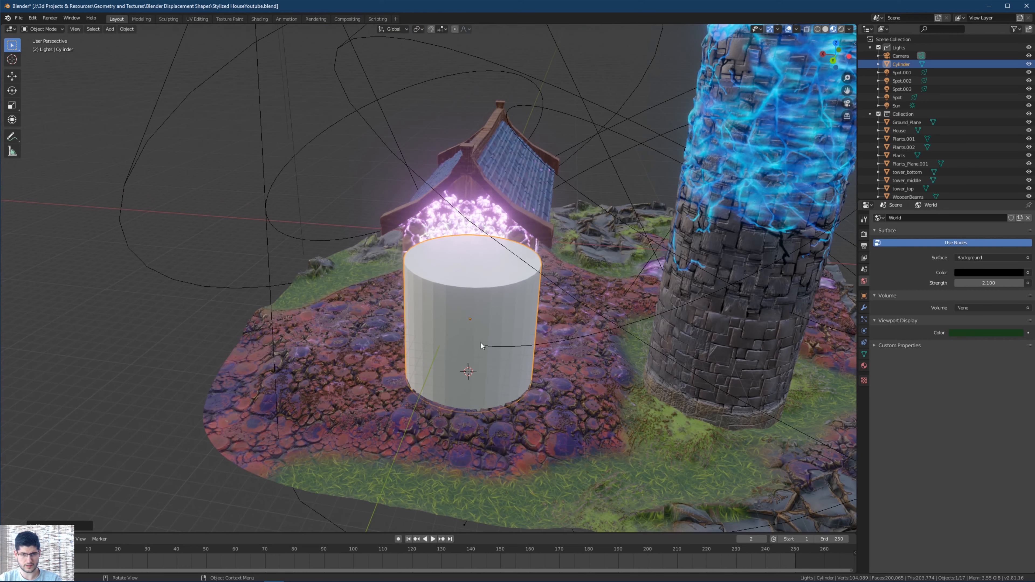
mouse_move(538, 298)
middle_down()
mouse_move(485, 281)
mouse_move(527, 307)
middle_up()
key(Tab)
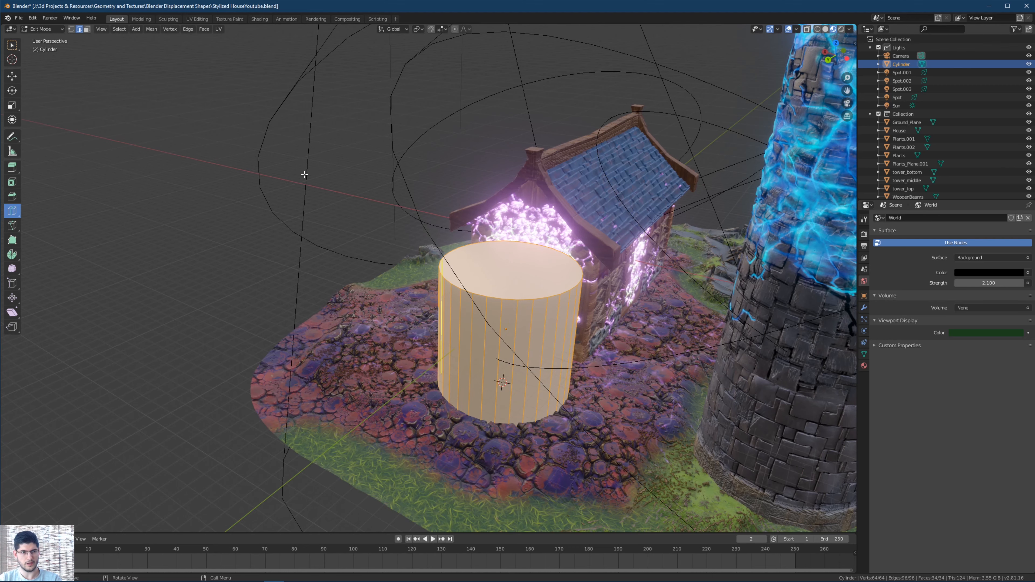
key(3)
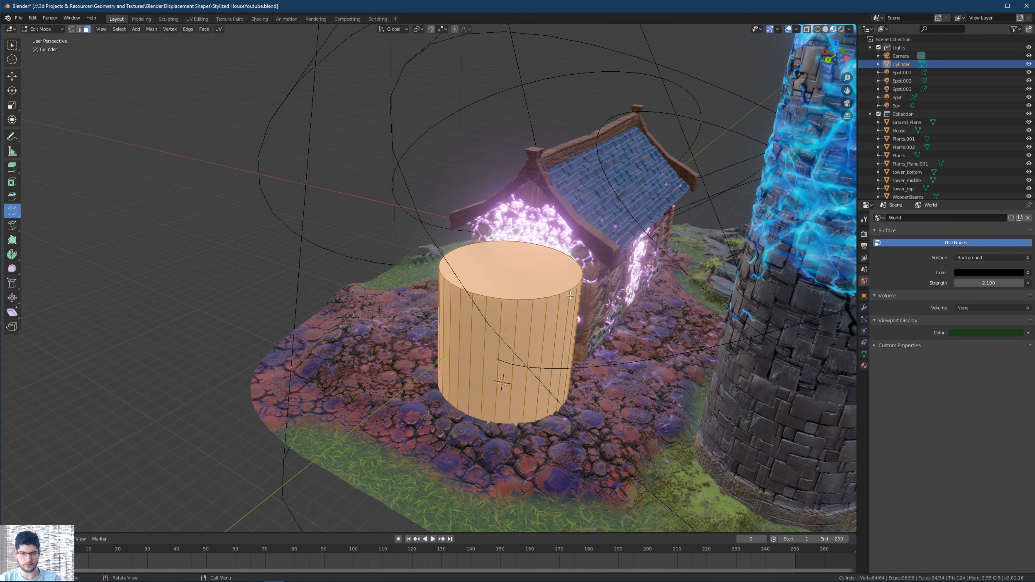
middle_drag(527, 288, 265, 204)
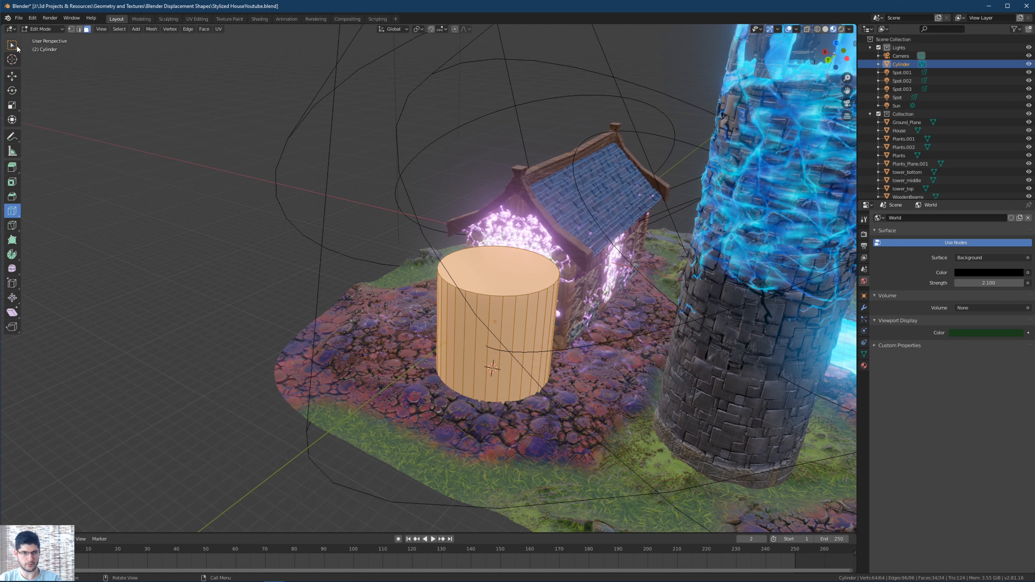
click(487, 275)
middle_drag(486, 274, 537, 309)
key(x)
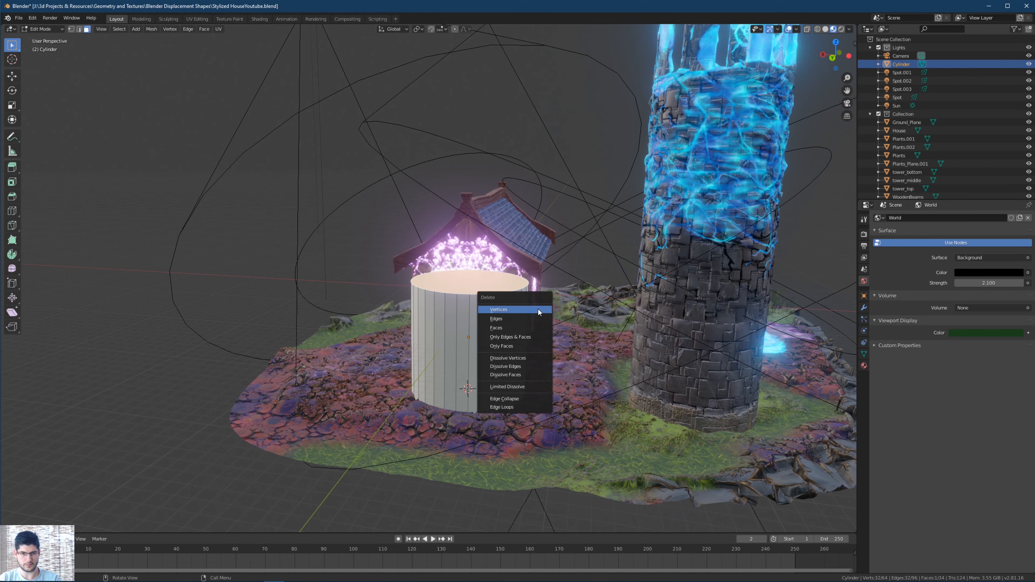
click(516, 327)
Delete the cylinder's bottom cap face from underneath, leaving only the side wall.
middle_drag(497, 282, 492, 216)
click(486, 475)
key(x)
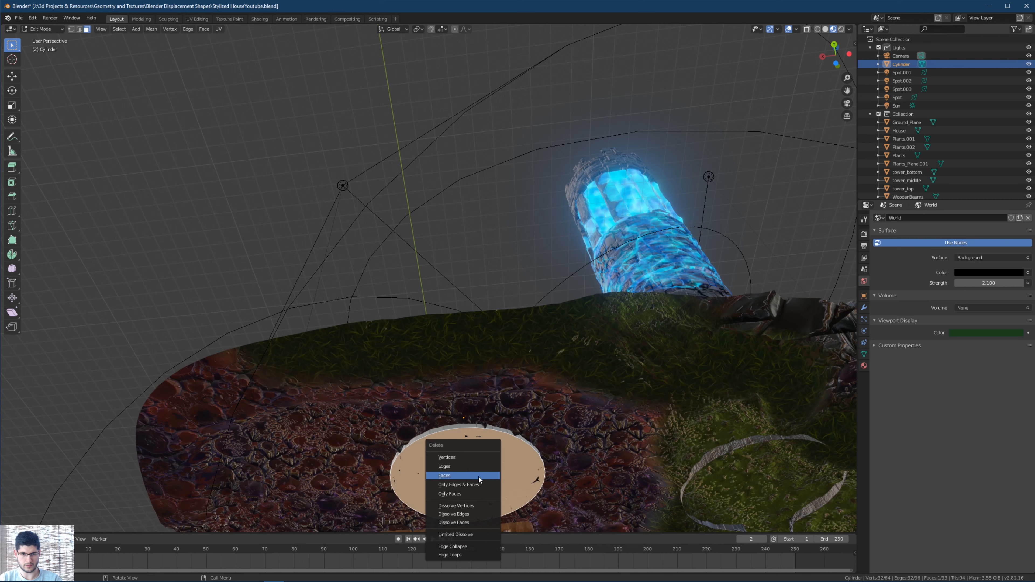
click(468, 474)
Select the cylinder's top edge loop, extrude it in place and scale the new loop inward to form a narrow flat rim.
middle_drag(488, 362, 500, 320)
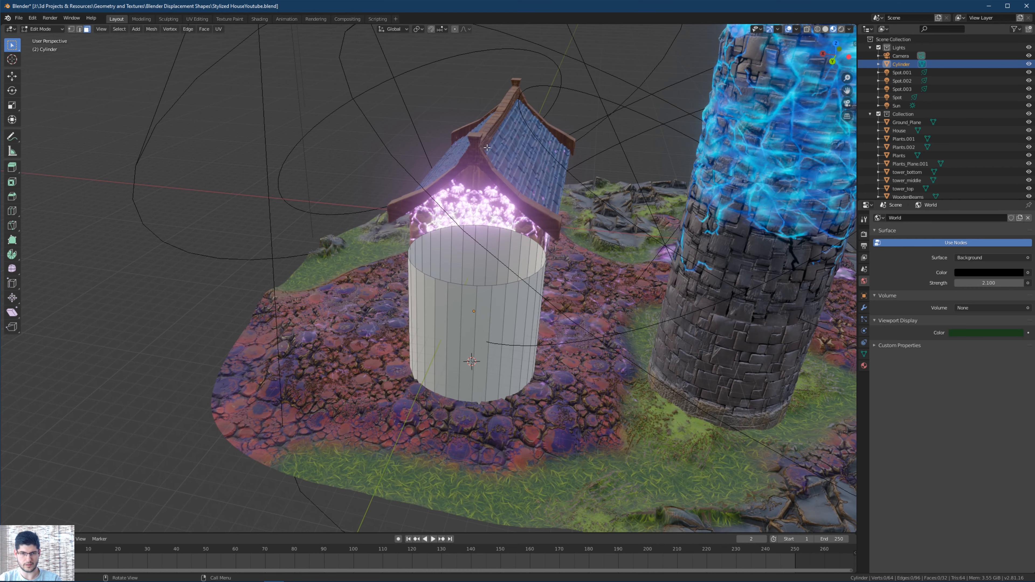
middle_drag(496, 211, 488, 312)
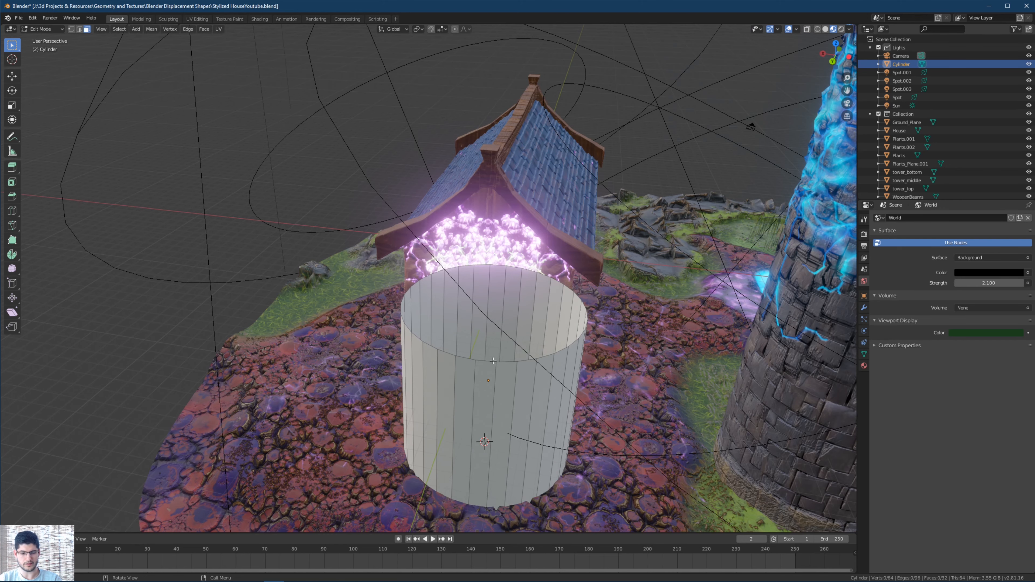
key(2)
middle_drag(376, 287, 441, 313)
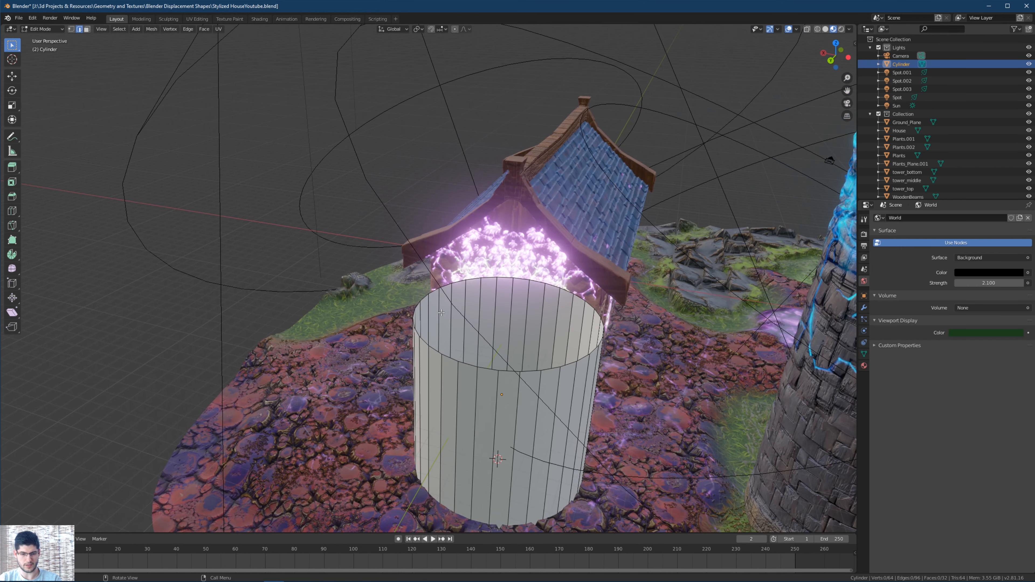
alt+click(498, 373)
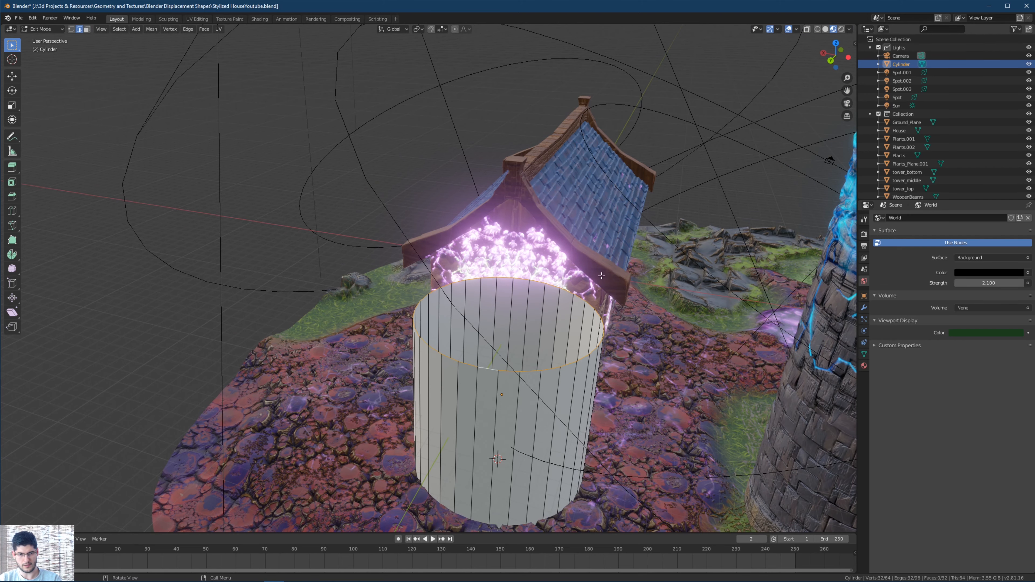
middle_drag(527, 287, 485, 401)
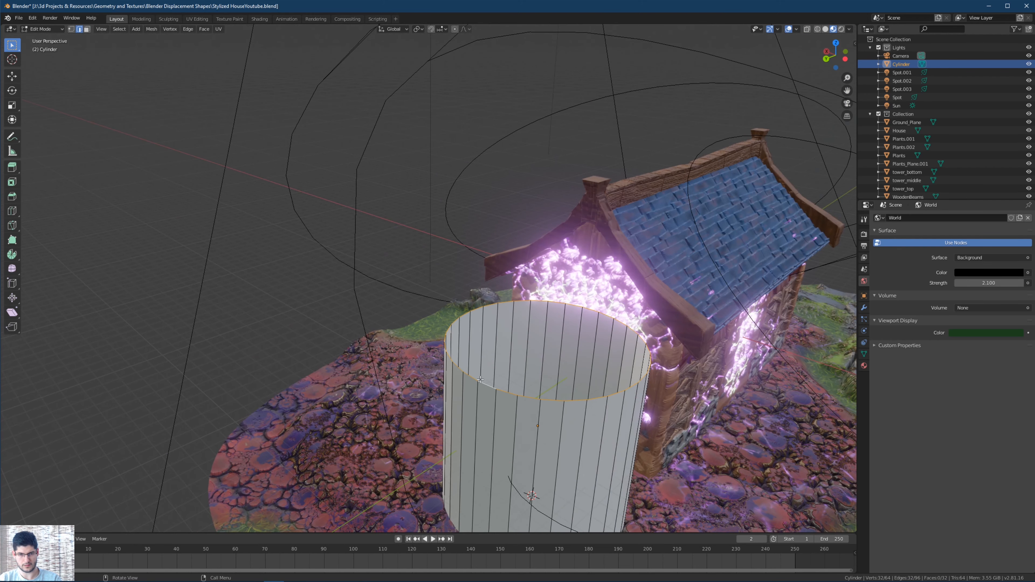
middle_drag(576, 315, 461, 315)
key(e)
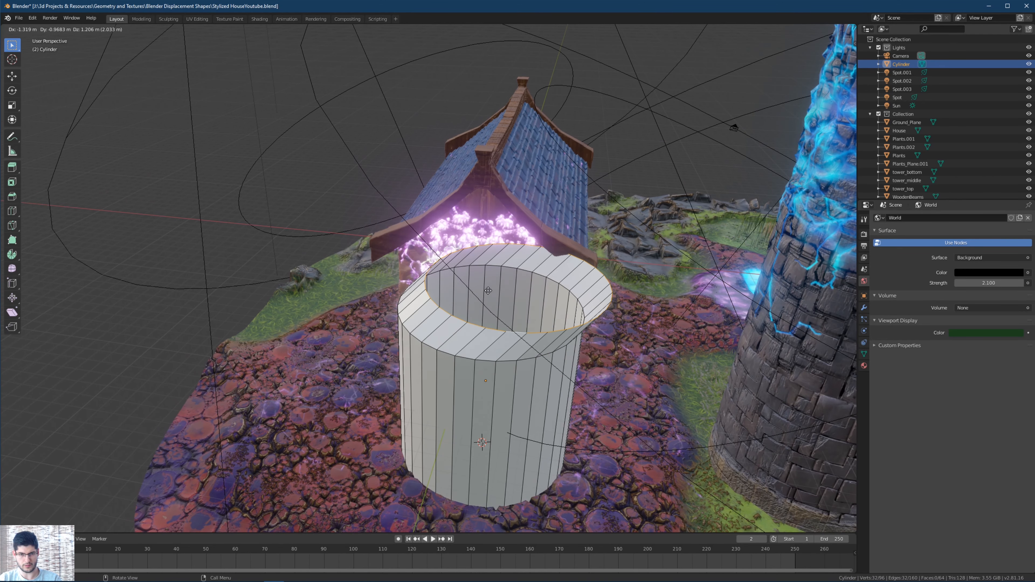
right_click(467, 283)
key(s)
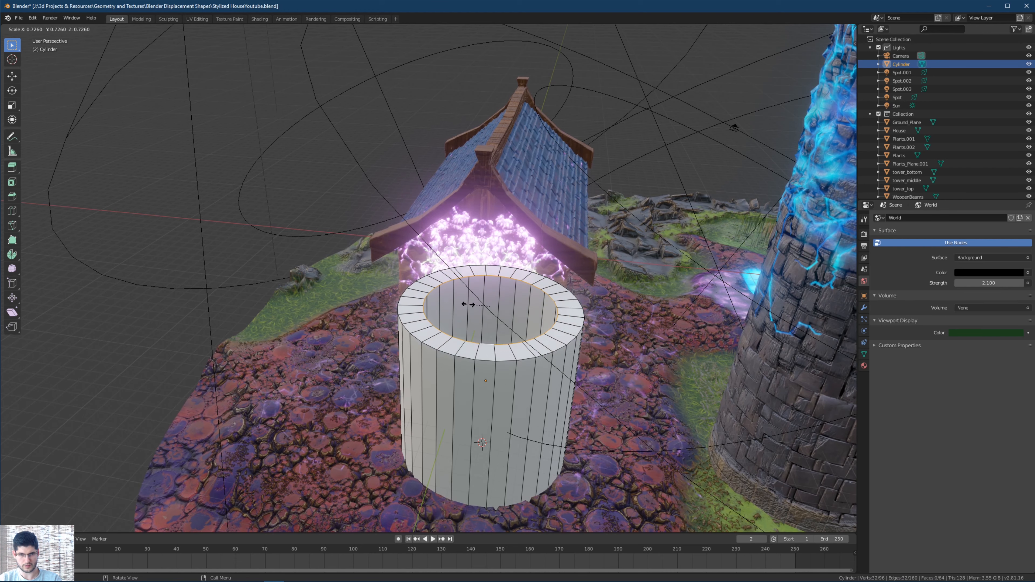
click(466, 302)
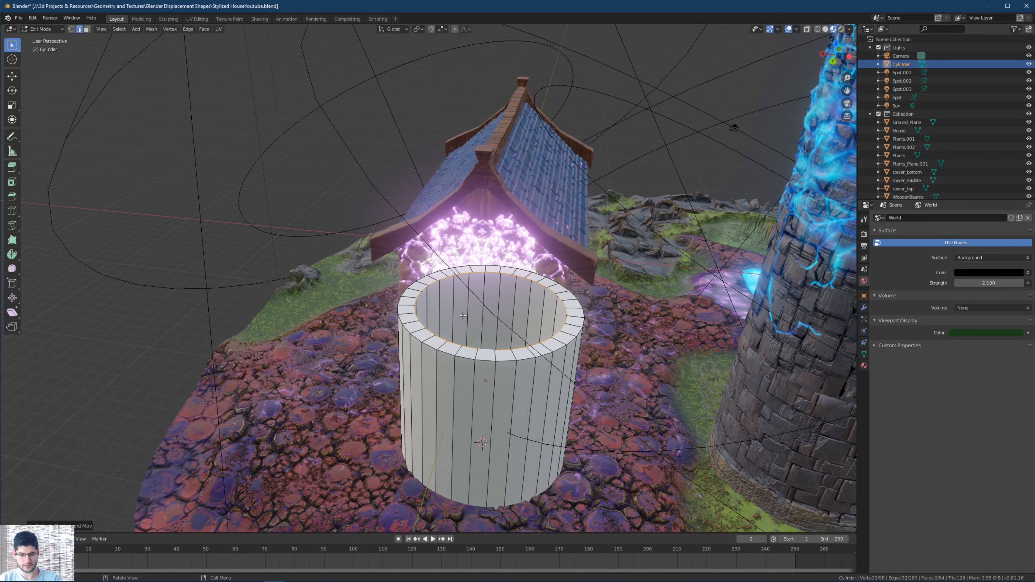
Raise the inner rim loop about 0.86 m along the Z axis to slope the rim upward.
middle_drag(463, 306, 461, 299)
key(g)
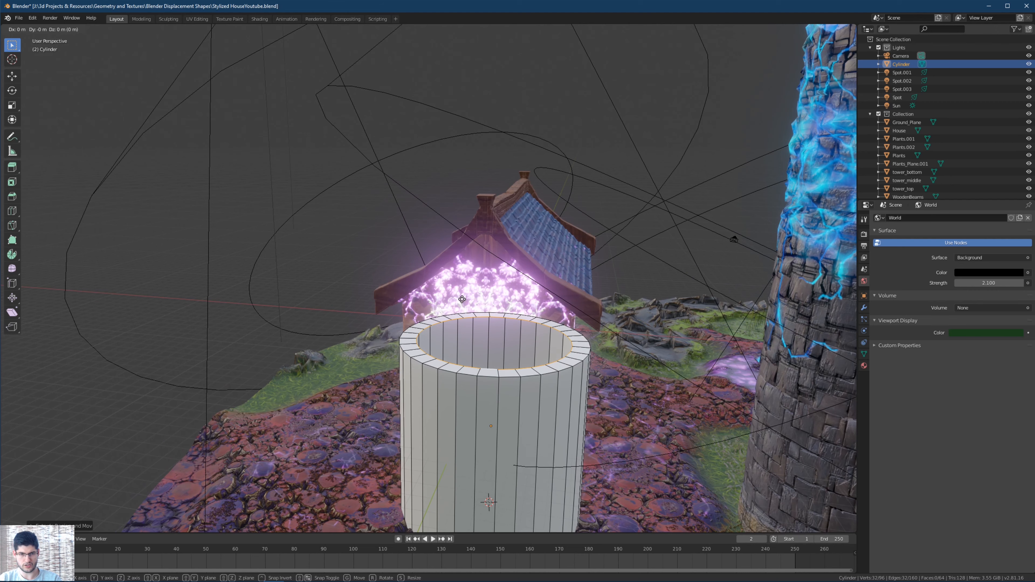
key(y)
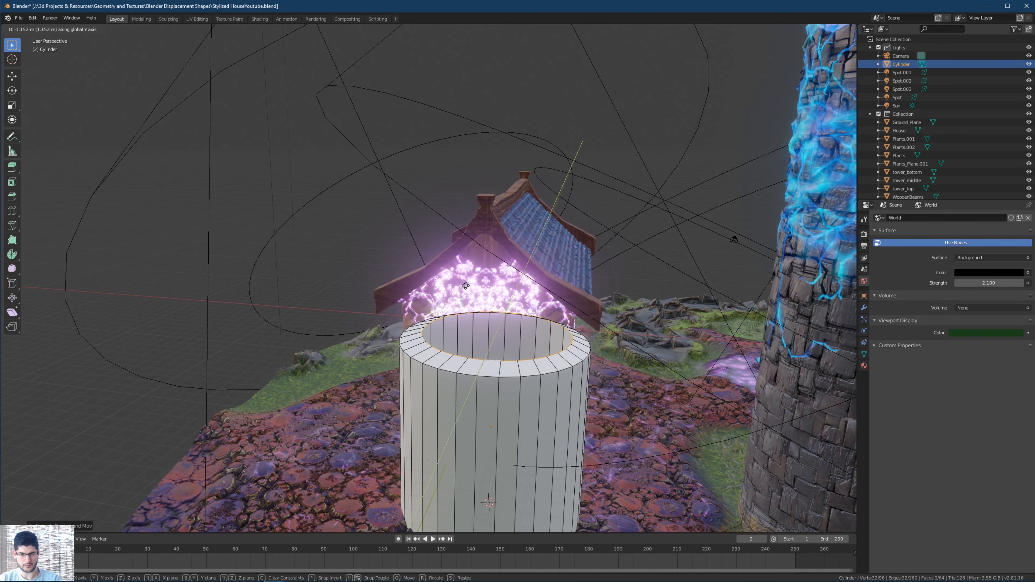
key(z)
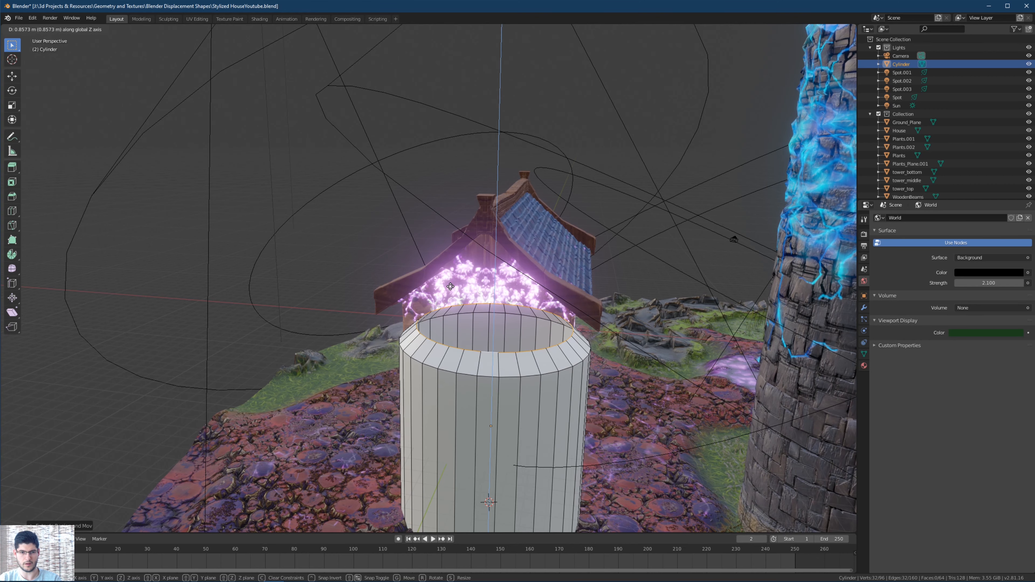
click(450, 286)
middle_drag(454, 313, 565, 314)
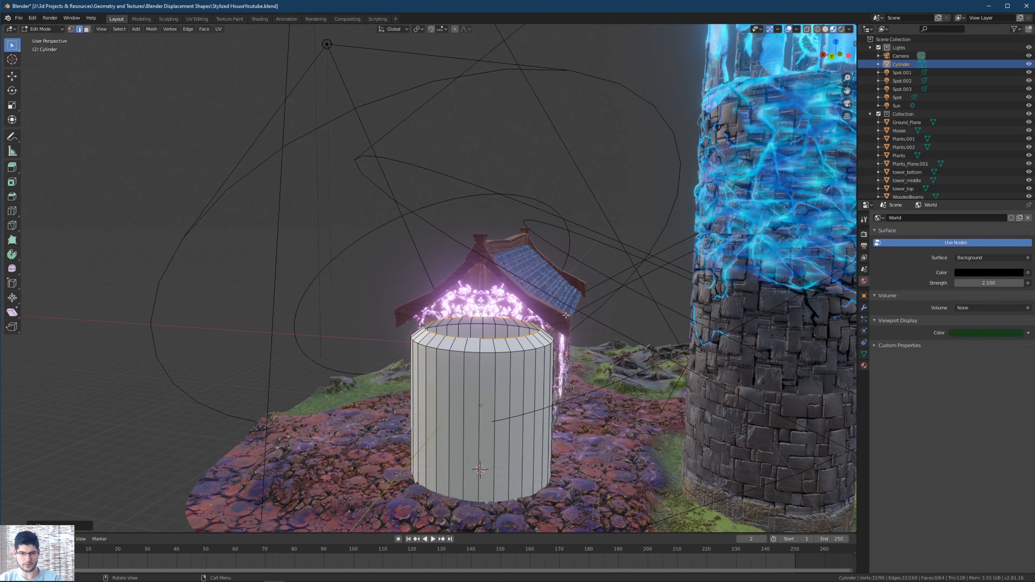
middle_drag(657, 315, 553, 343)
scroll(553, 342, down, 2)
middle_drag(387, 281, 458, 338)
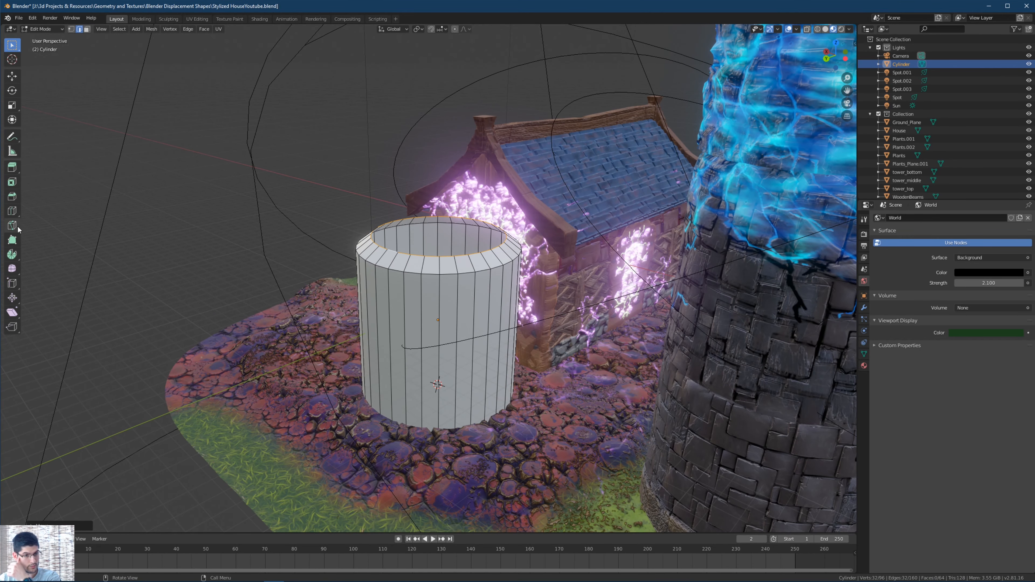
click(13, 211)
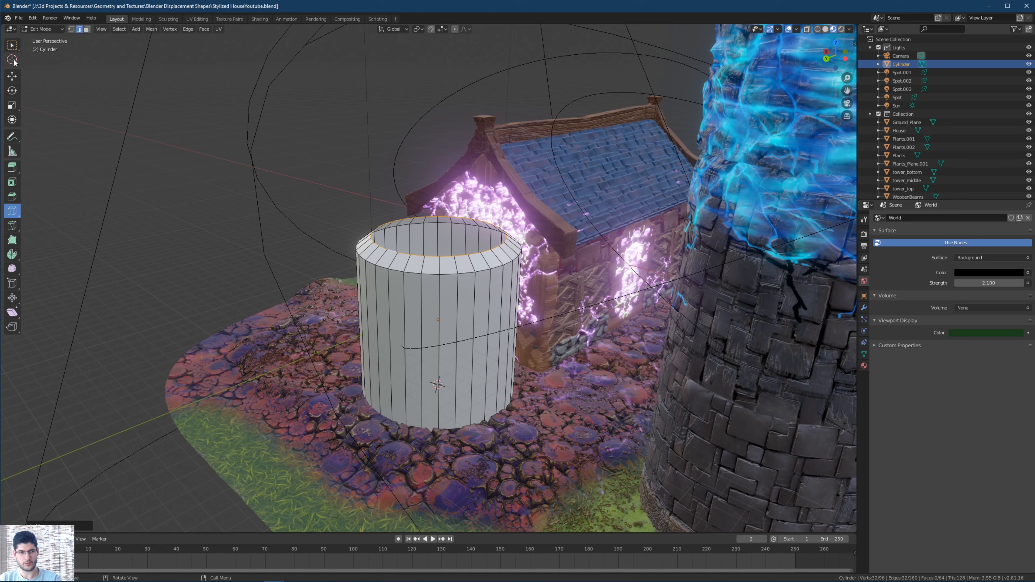
click(12, 44)
middle_drag(36, 57, 393, 221)
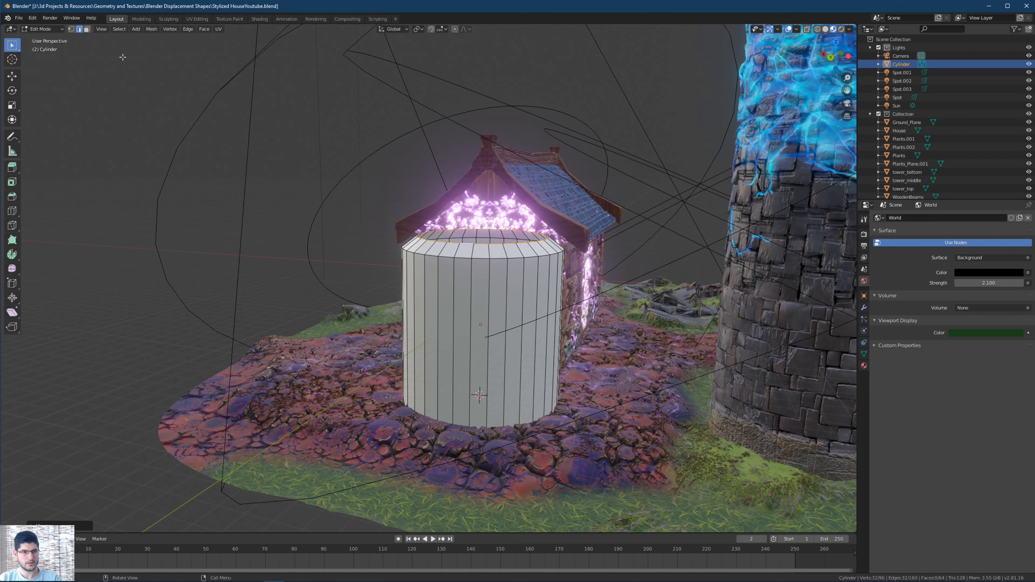
Deselect everything and split the 3D viewport into two side-by-side areas, with the cylinder framed in both.
key(alt+a)
drag(96, 513, 359, 468)
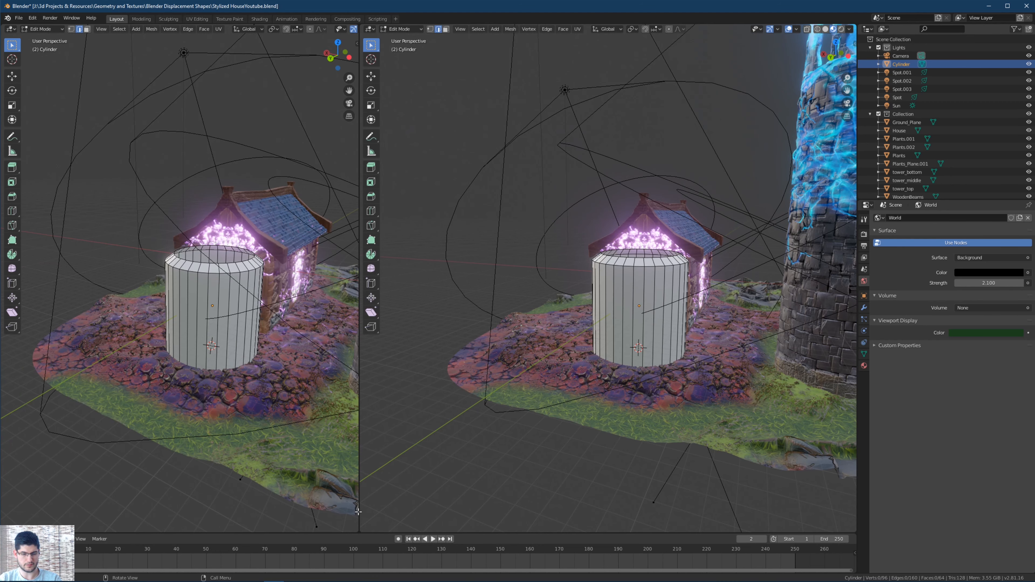
middle_drag(575, 378, 535, 377)
scroll(560, 395, up, 2)
middle_drag(236, 253, 198, 298)
scroll(250, 281, up, 2)
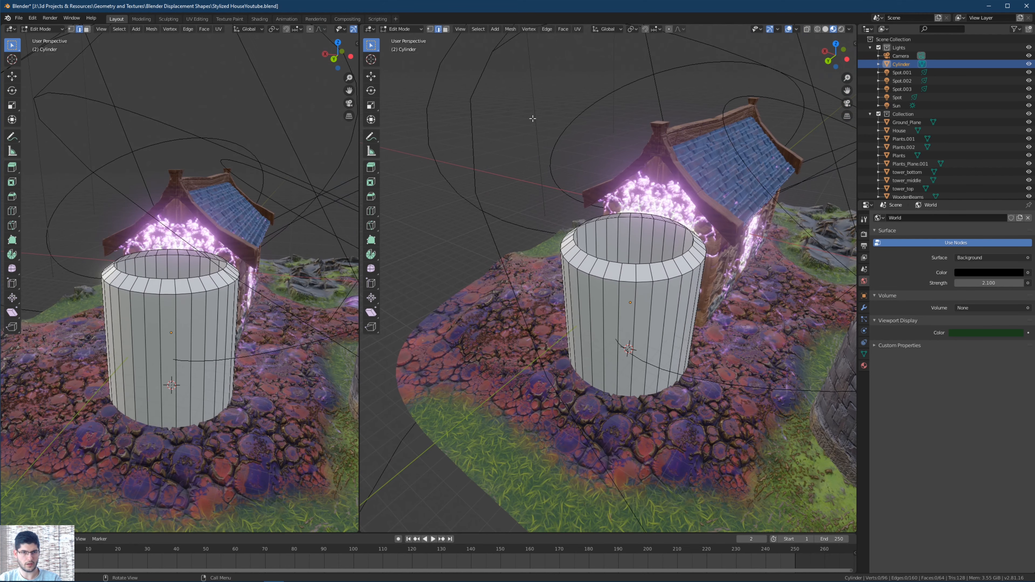
middle_drag(611, 293, 598, 109)
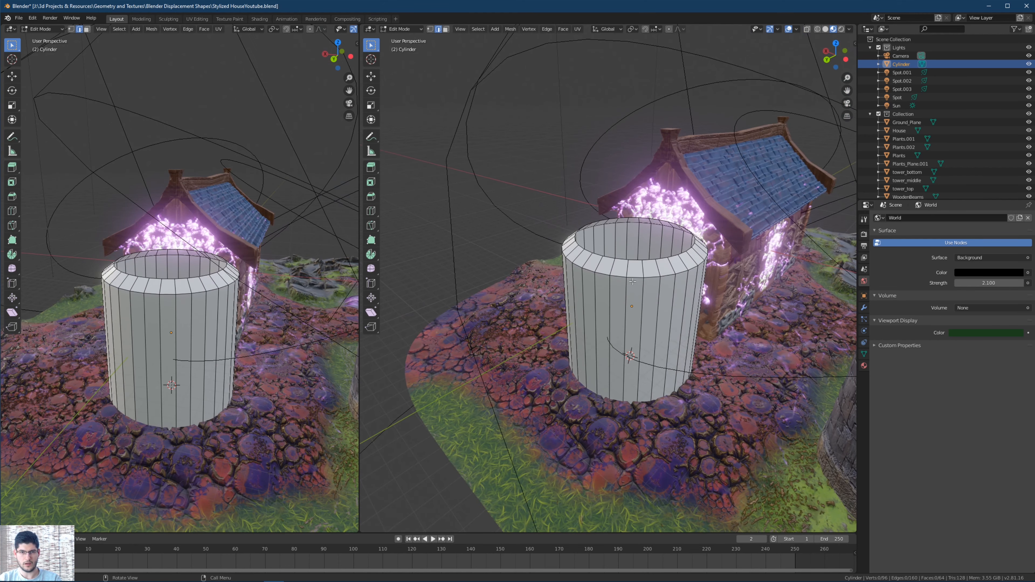
Select one vertical edge line running down the cylinder's front wall and switch the new area to the UV Editor.
click(624, 318)
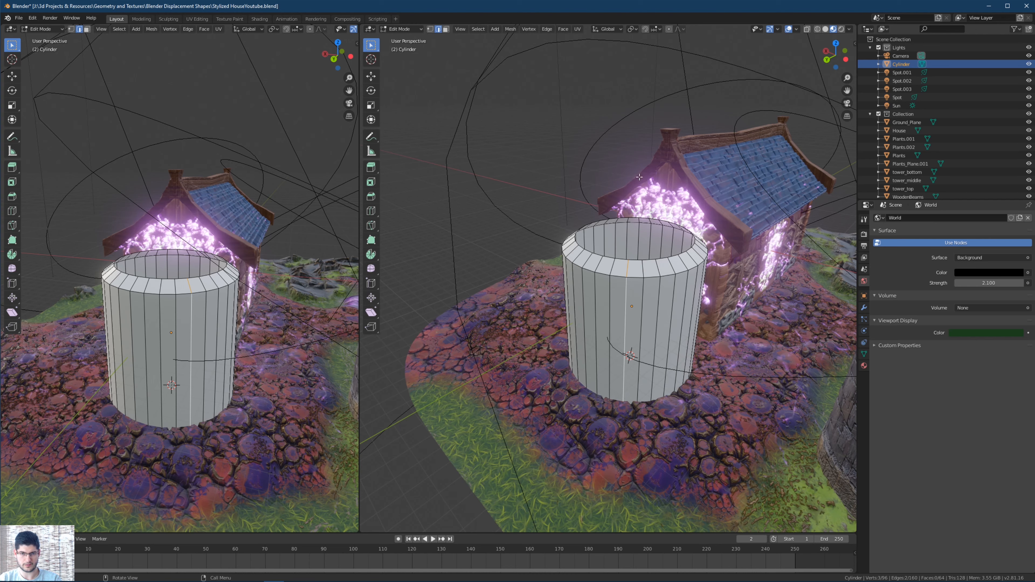
middle_drag(614, 319, 618, 374)
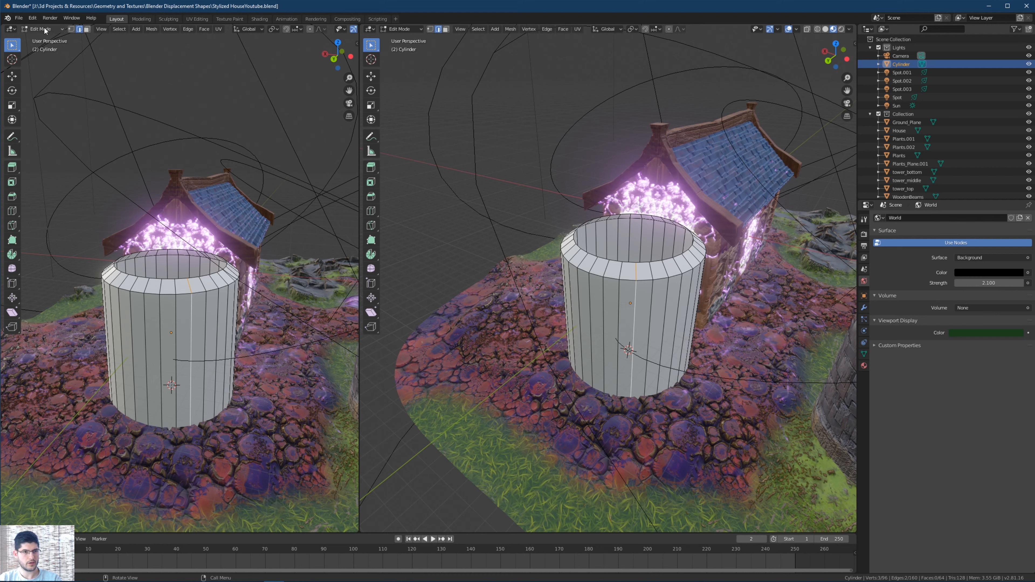
click(11, 29)
click(40, 59)
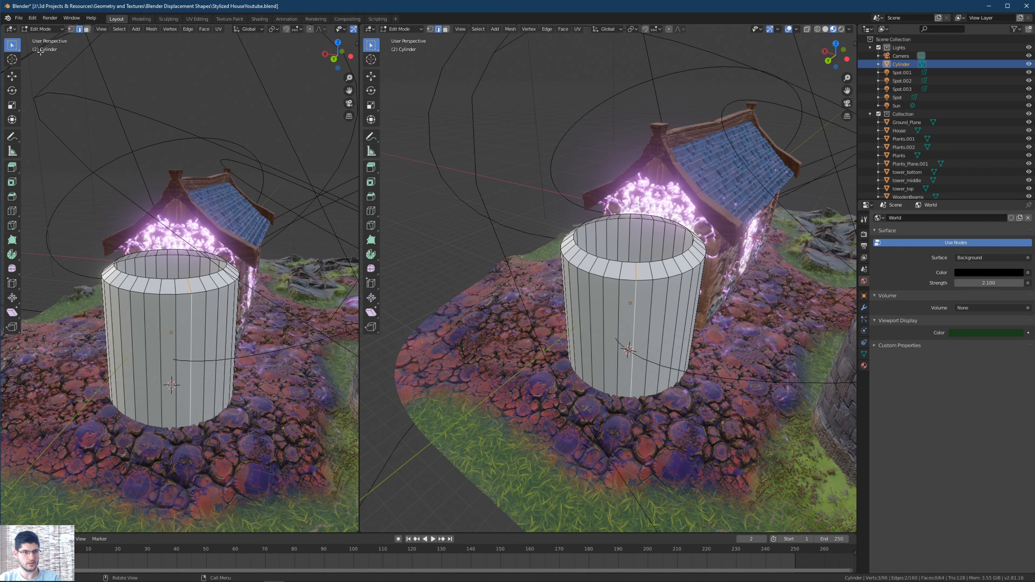
click(13, 31)
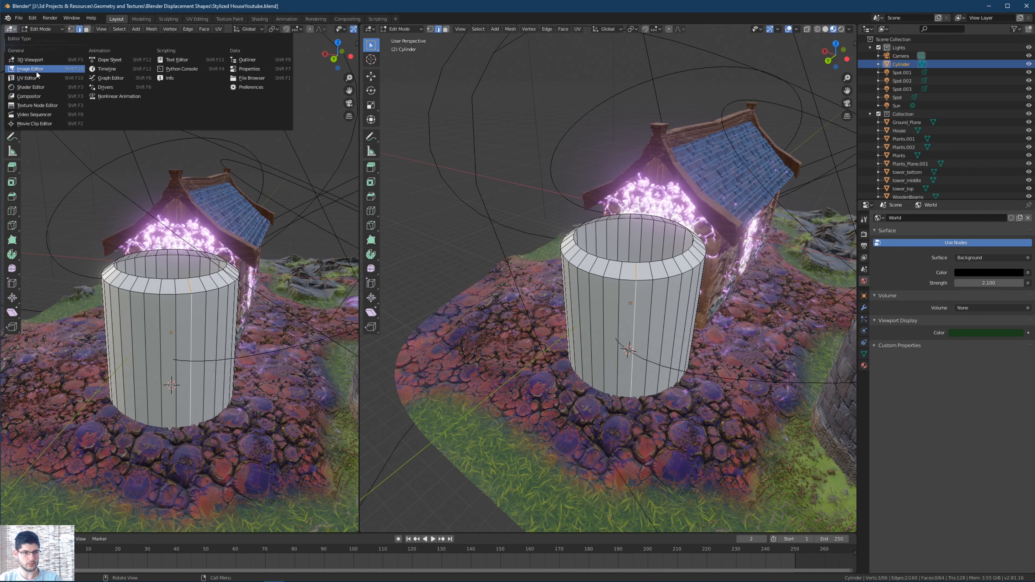
click(26, 77)
scroll(244, 185, up, 2)
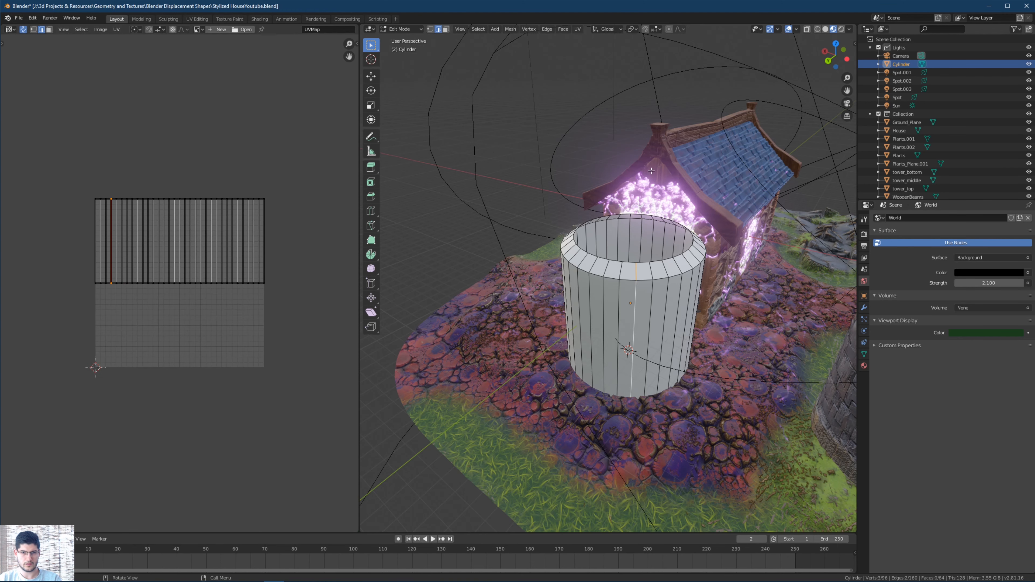
Mark the selected vertical edges on the cylinder's front as a seam.
right_click(622, 303)
key(Escape)
right_click(574, 296)
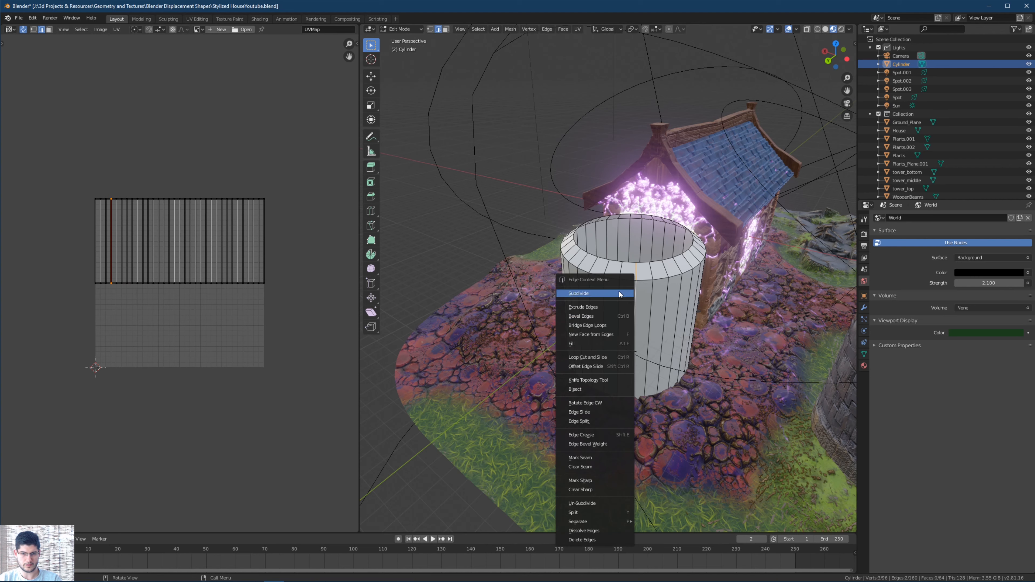
click(582, 457)
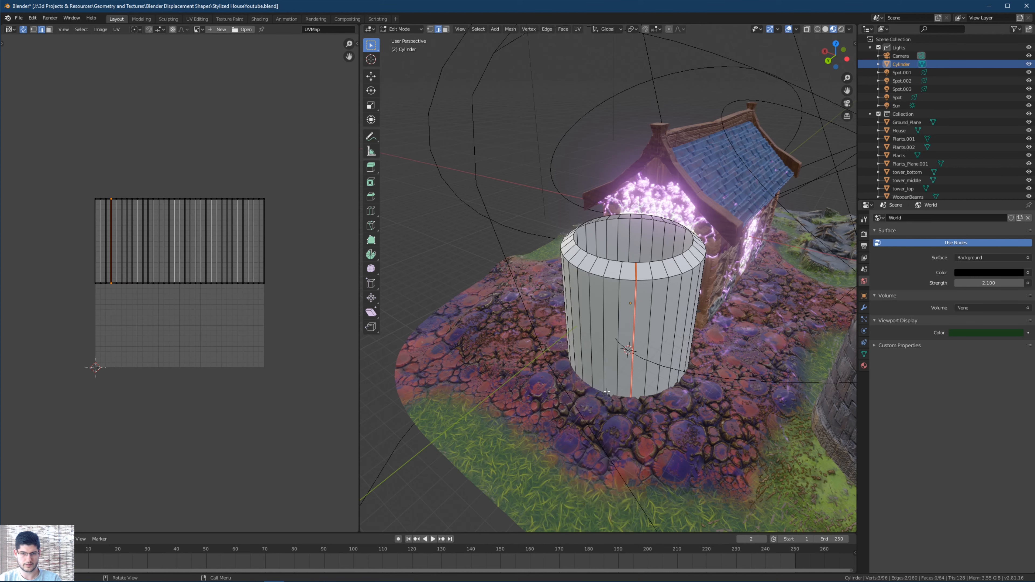
scroll(629, 307, up, 2)
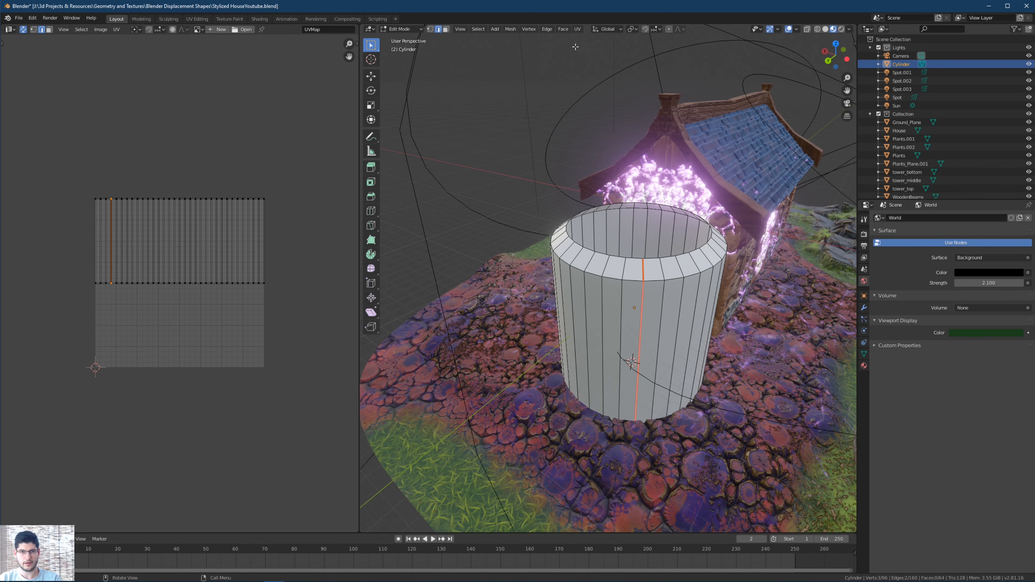
Switch to face selection, select all of the cylinder's faces and unwrap them along the vertical seam.
click(580, 29)
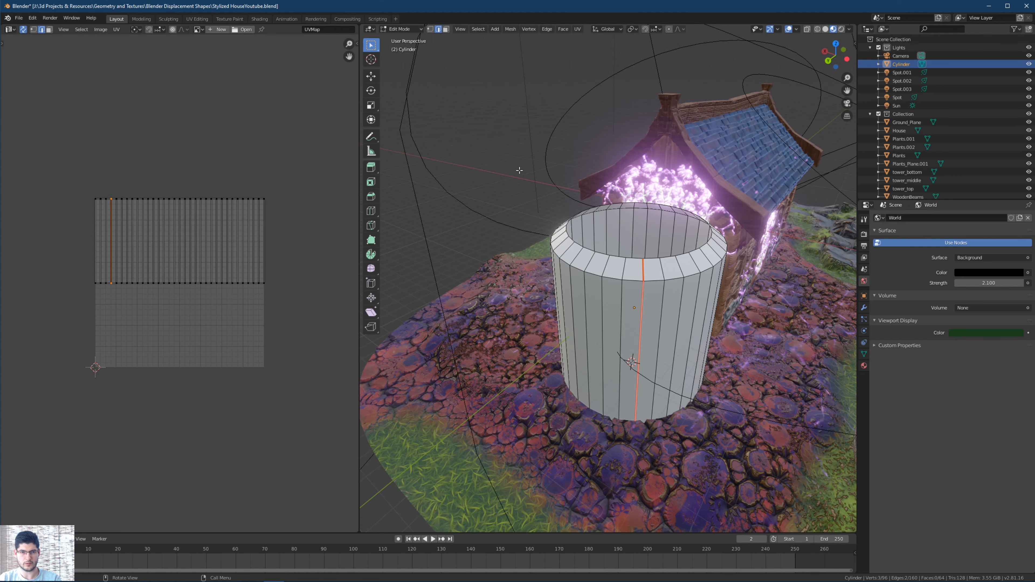
middle_drag(520, 169, 506, 170)
key(3)
key(a)
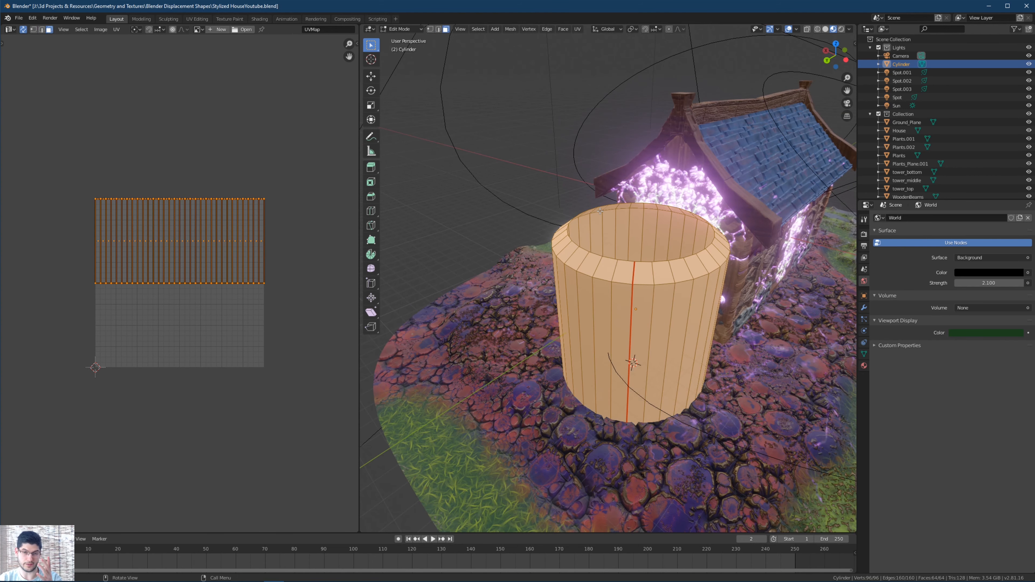
click(577, 28)
click(575, 30)
click(592, 39)
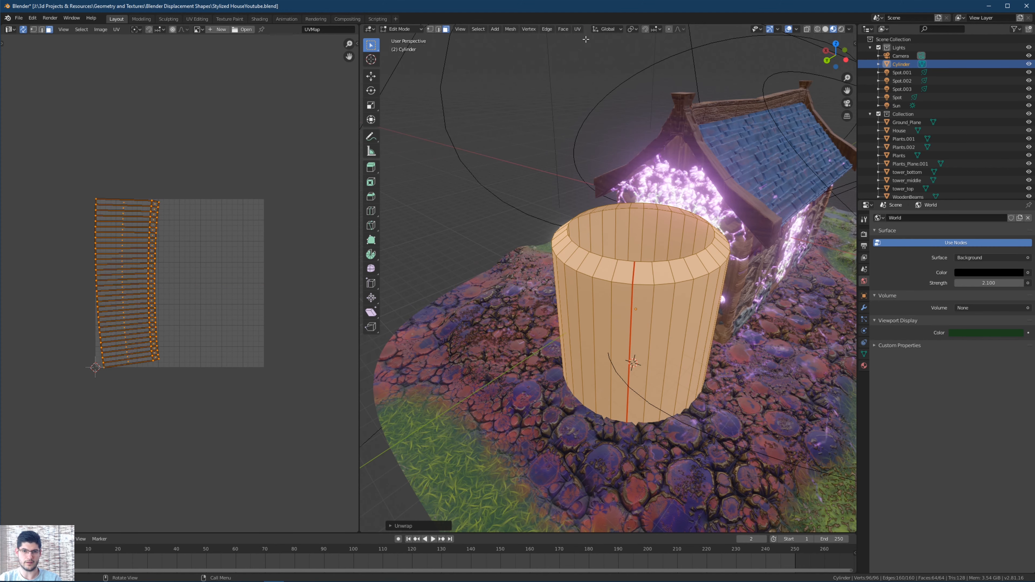
scroll(184, 282, up, 3)
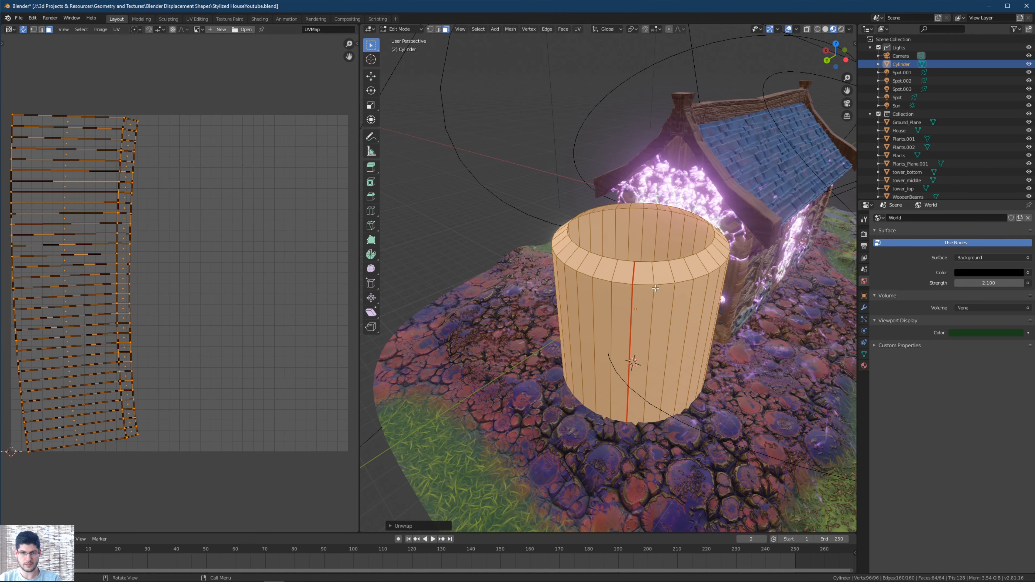
Select the edge loop where the side wall meets the sloped rim and mark it as a seam.
key(2)
click(642, 295)
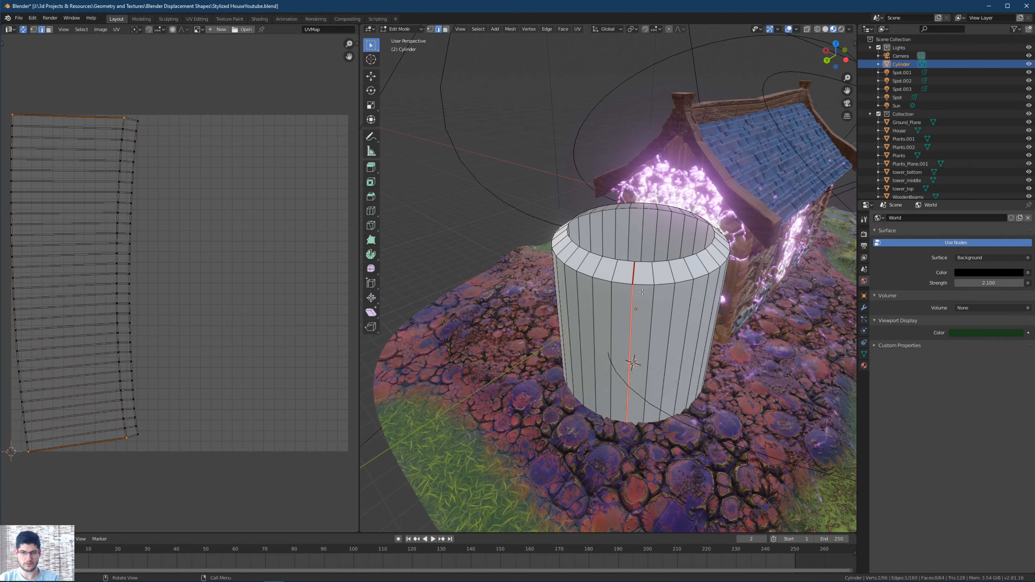
click(707, 296)
alt+click(643, 286)
right_click(637, 281)
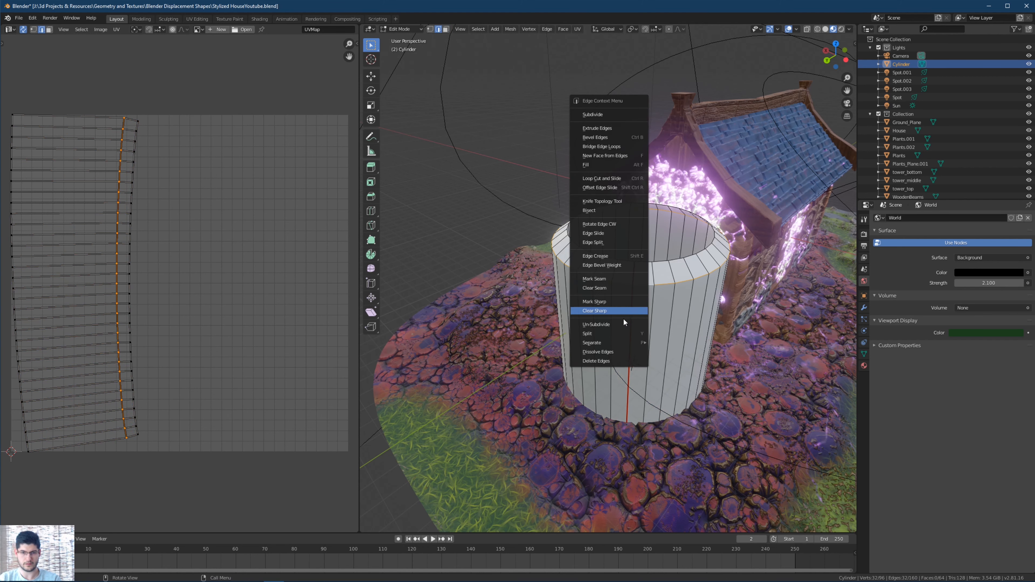
click(592, 280)
scroll(592, 280, down, 1)
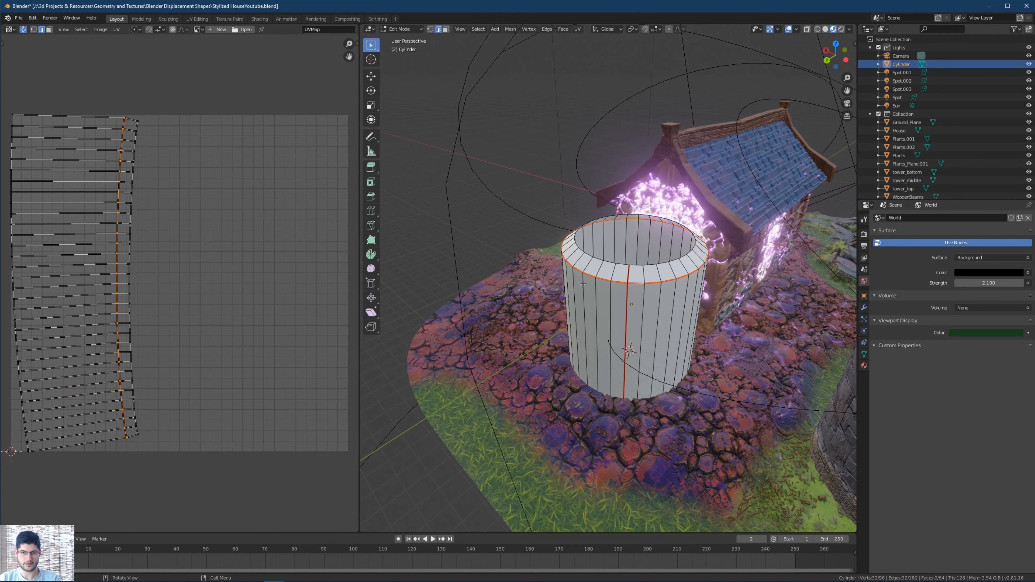
Select all faces and unwrap the cylinder again, separating the wall and rim into their own UV islands.
key(3)
scroll(209, 183, down, 1)
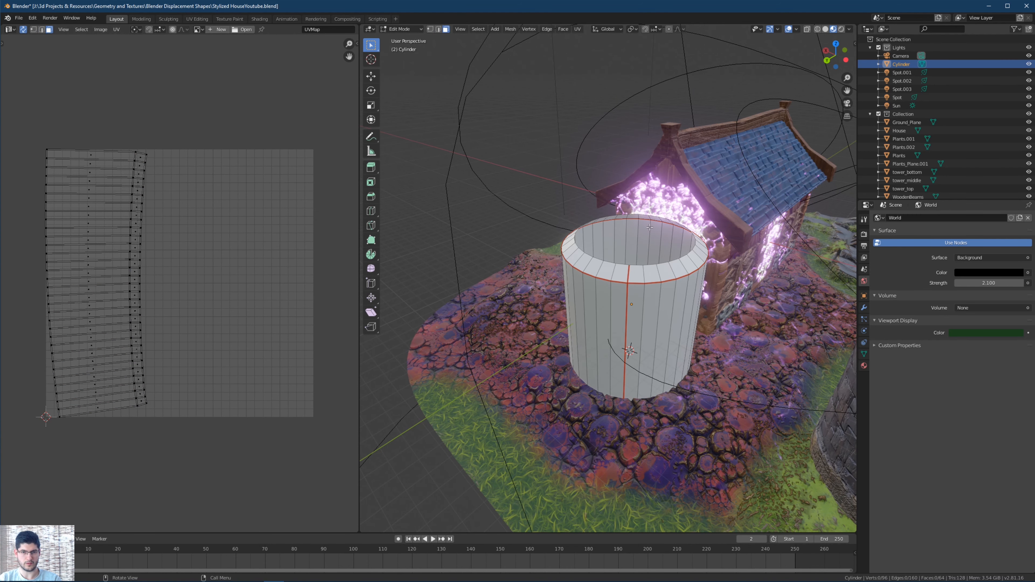
key(a)
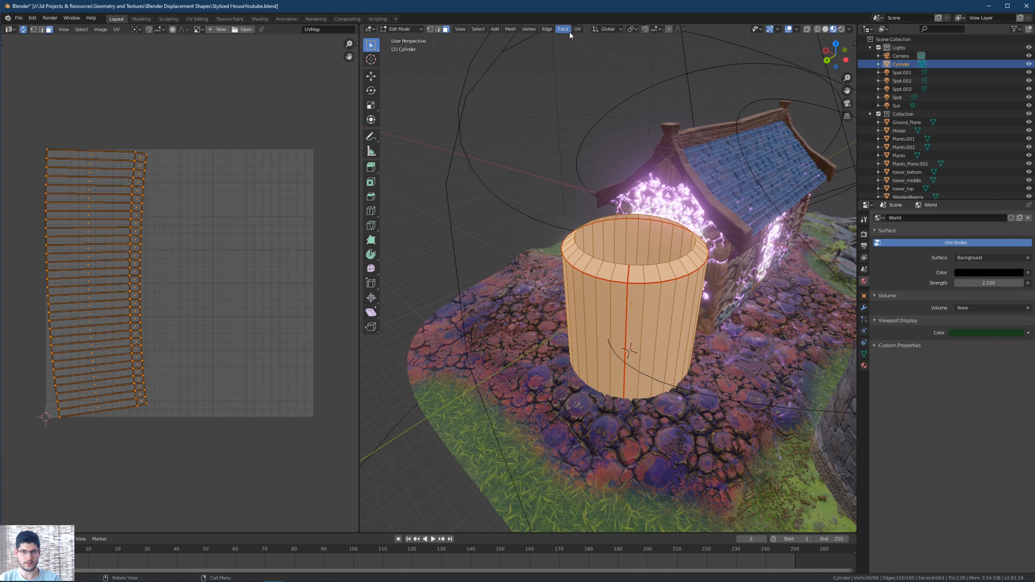
key(u)
middle_drag(288, 218, 280, 196)
mouse_move(489, 245)
middle_down()
mouse_move(502, 245)
mouse_move(488, 247)
middle_up()
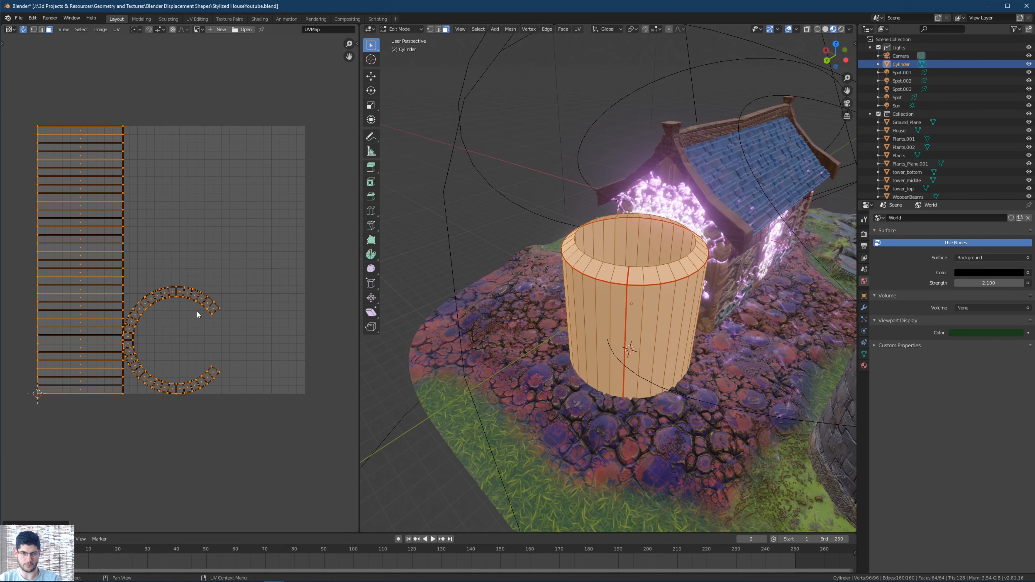
Move all the UV islands out of the UV square, beyond its upper-left corner.
scroll(218, 248, down, 6)
key(g)
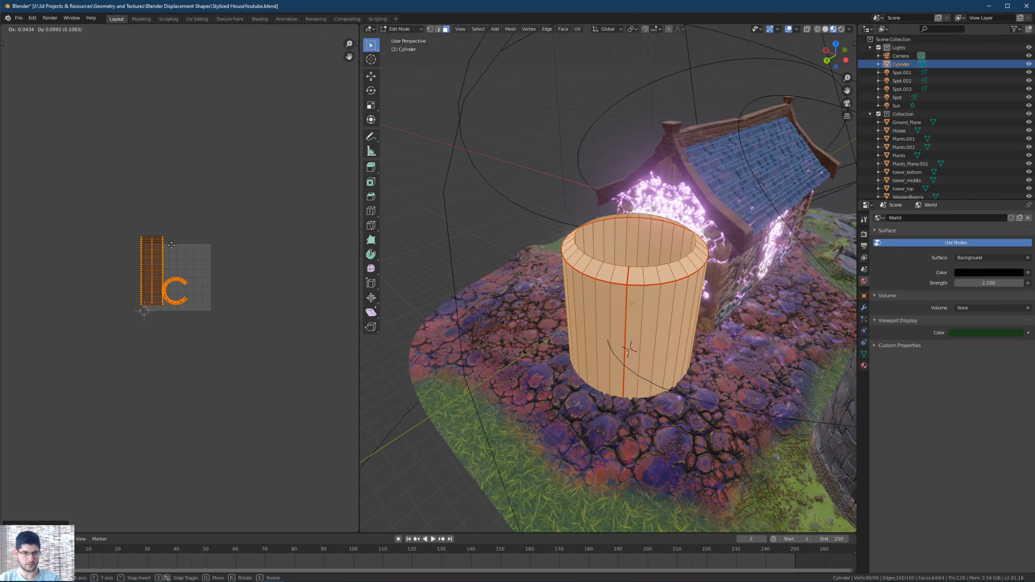
click(93, 201)
middle_drag(602, 281, 615, 280)
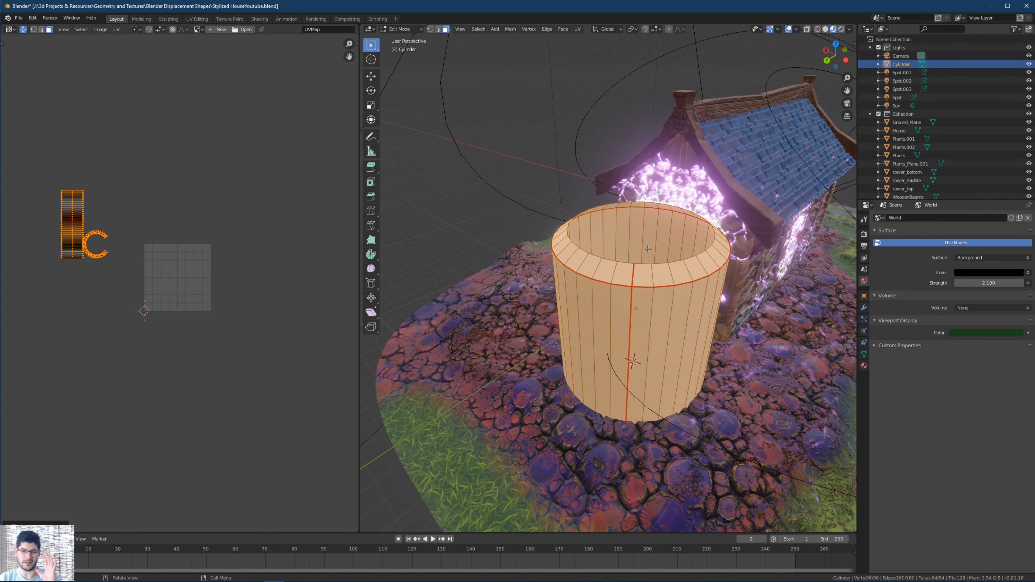
middle_drag(653, 257, 660, 280)
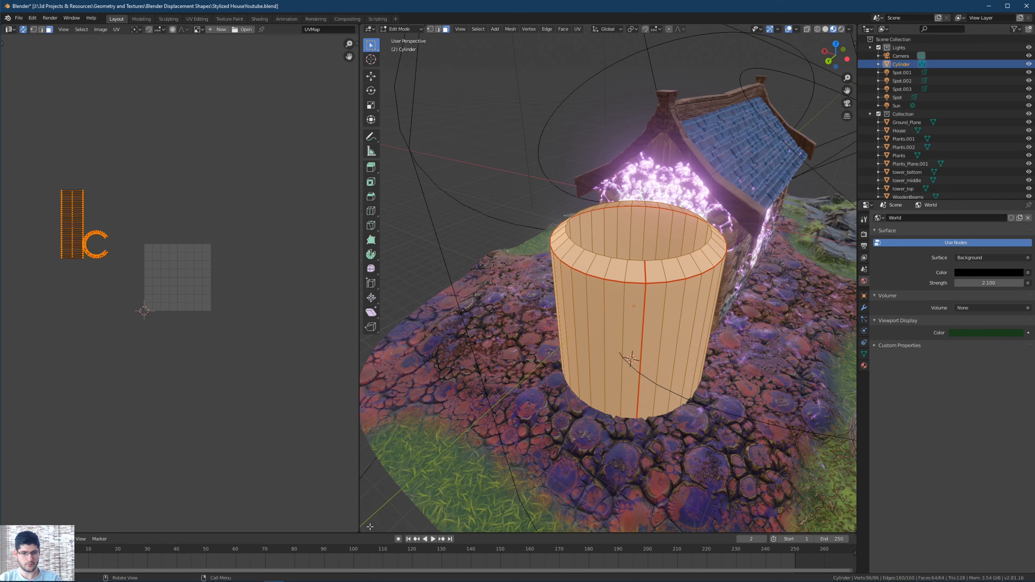
Deselect the faces and merge the UV Editor area back into a single 3D viewport.
key(alt+a)
drag(358, 529, 342, 530)
middle_drag(474, 345, 344, 231)
scroll(473, 327, down, 2)
Select all of the cylinder's faces, apply smooth face shading and return to Object Mode.
key(a)
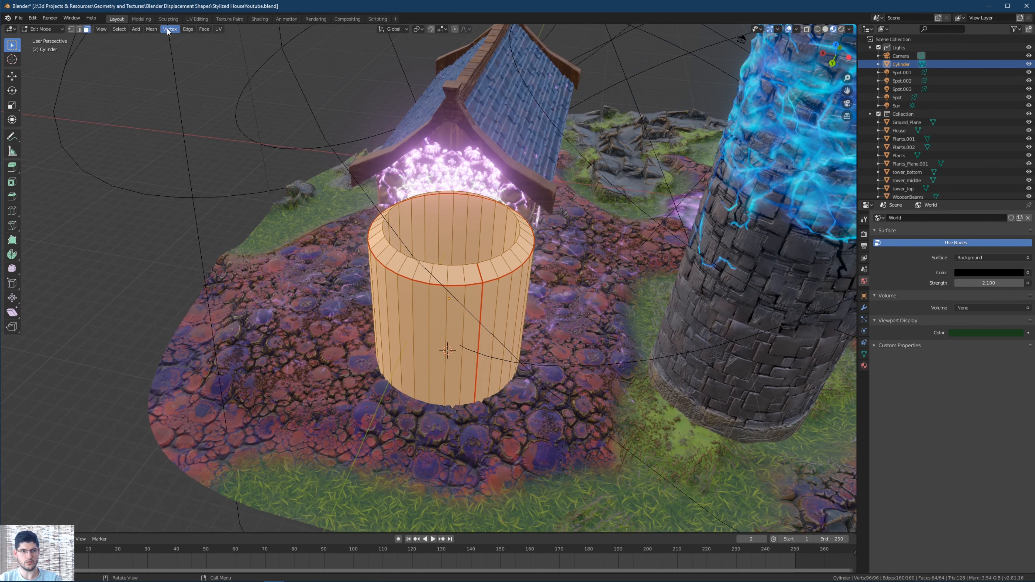
click(151, 28)
mouse_move(171, 148)
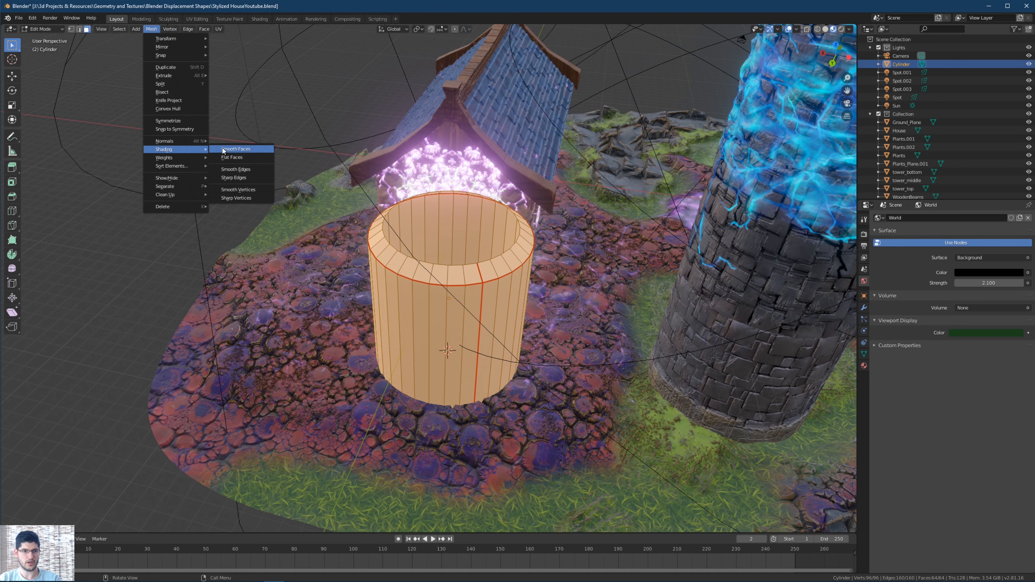
click(223, 148)
mouse_move(480, 267)
middle_down()
mouse_move(453, 254)
mouse_move(477, 242)
mouse_move(459, 223)
mouse_move(480, 235)
mouse_move(478, 290)
mouse_move(492, 298)
mouse_move(466, 271)
mouse_move(478, 304)
mouse_move(515, 243)
mouse_move(478, 249)
mouse_move(463, 215)
middle_up()
key(Tab)
key(Tab)
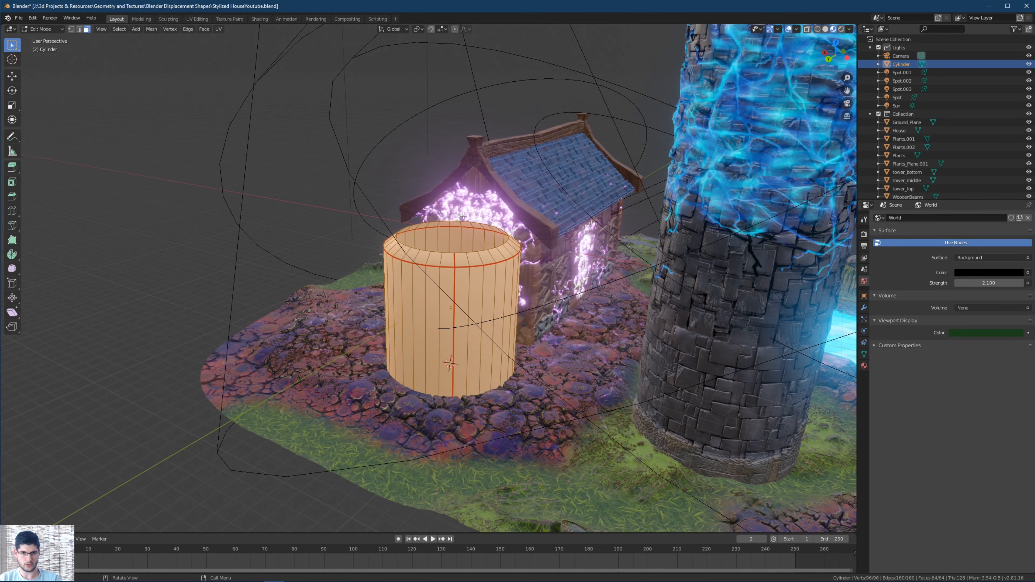
key(Tab)
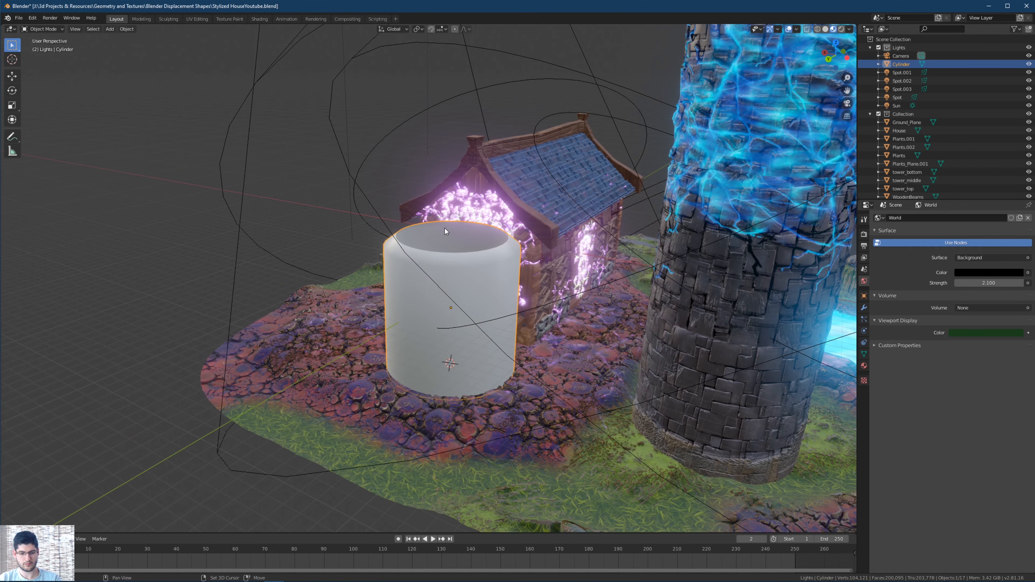
Duplicate the cylinder upward along the Z axis and lower the copy about 0.25 m to seat it on the original's rim.
key(shift+d)
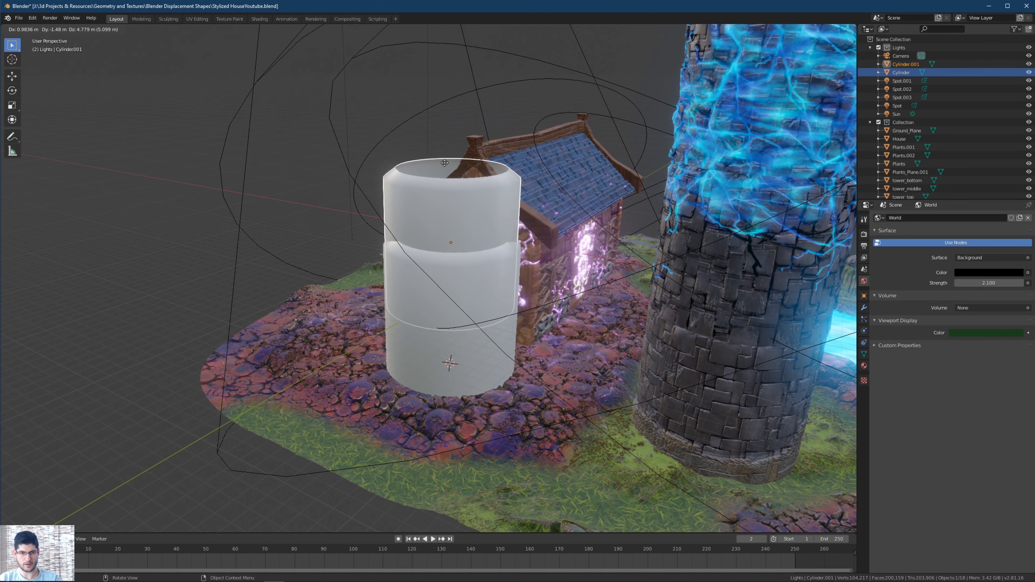
key(z)
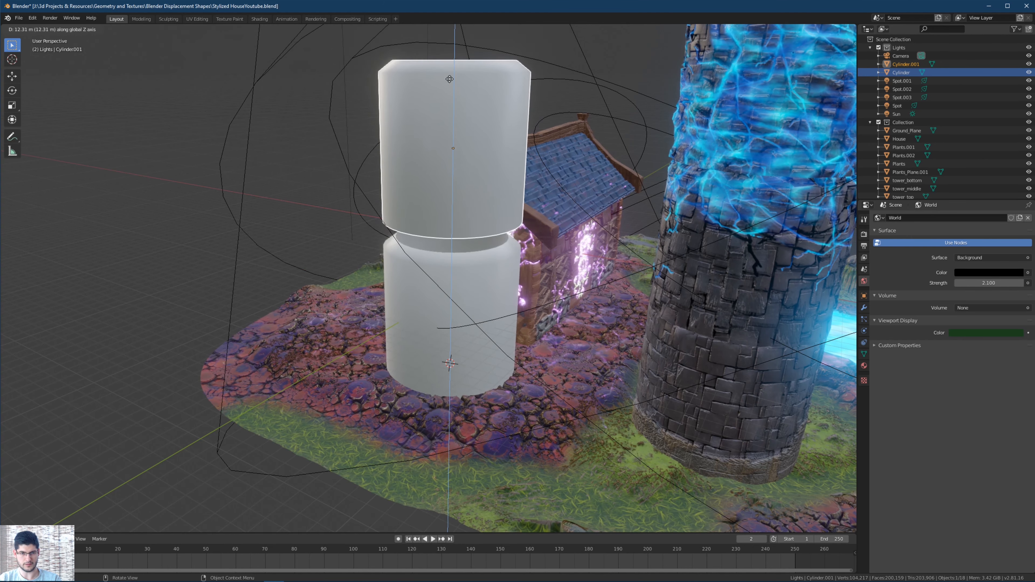
click(450, 94)
middle_drag(449, 94, 407, 131)
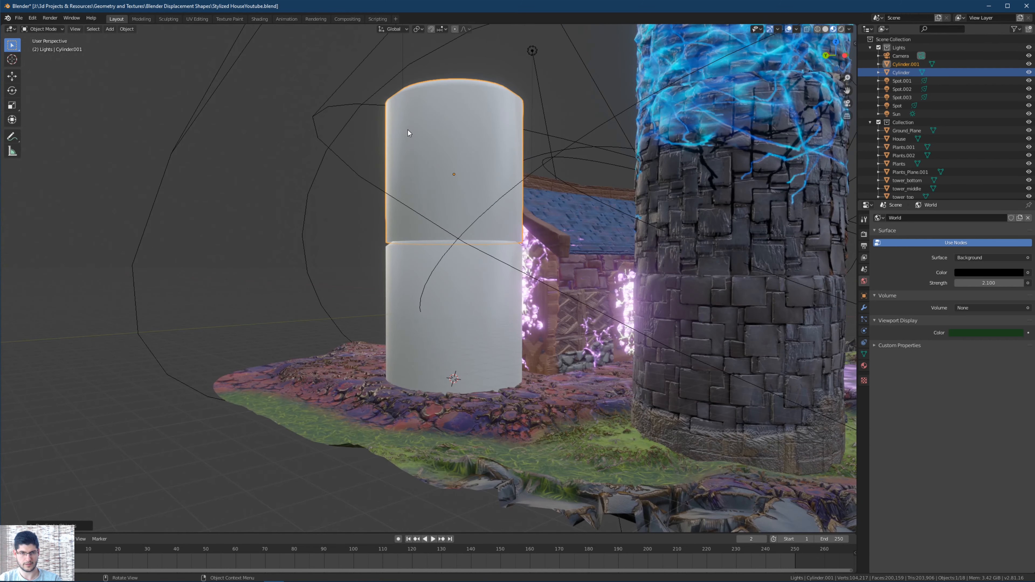
key(g)
key(z)
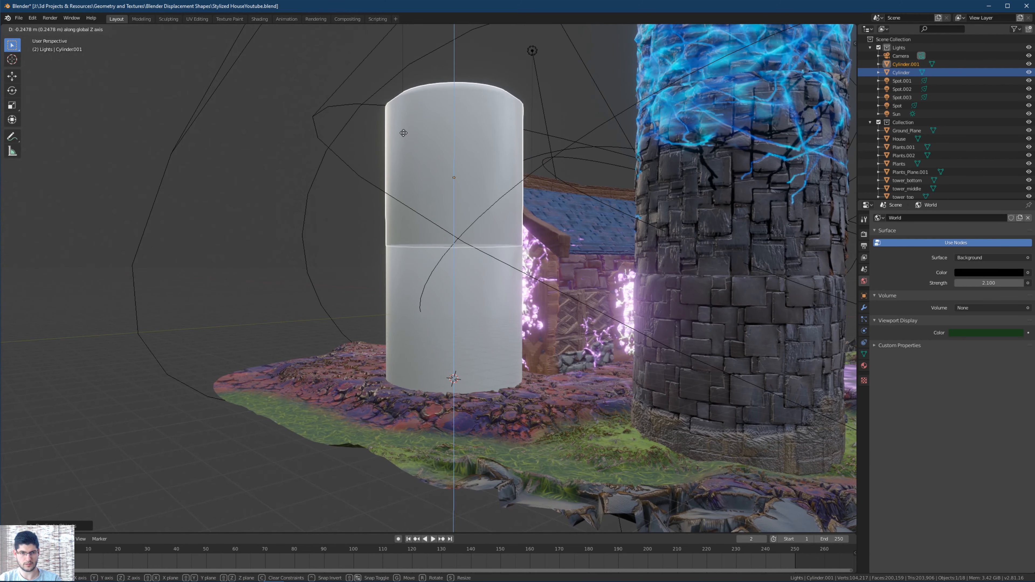
click(403, 133)
middle_drag(401, 133, 351, 188)
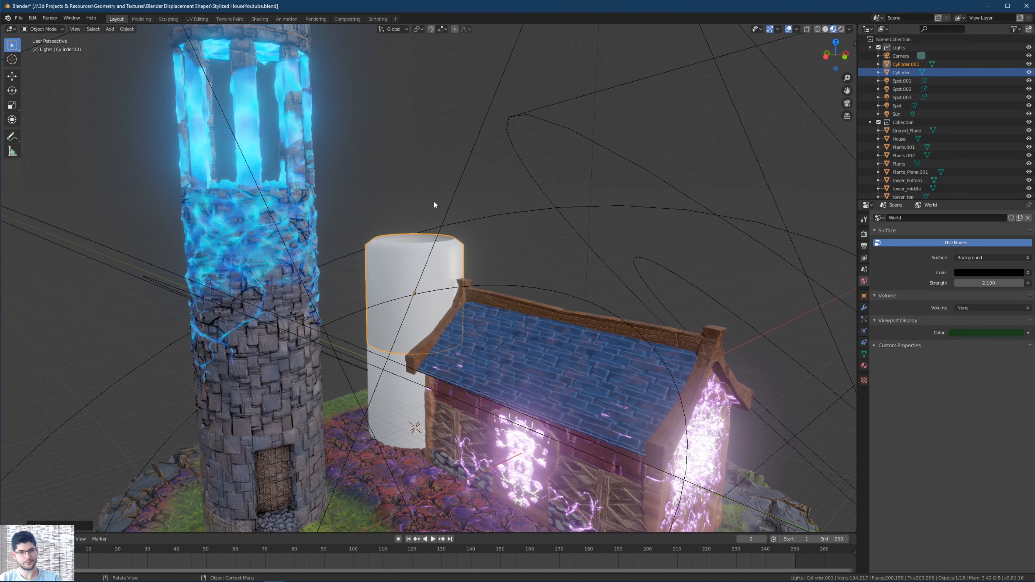
middle_drag(434, 204, 471, 254)
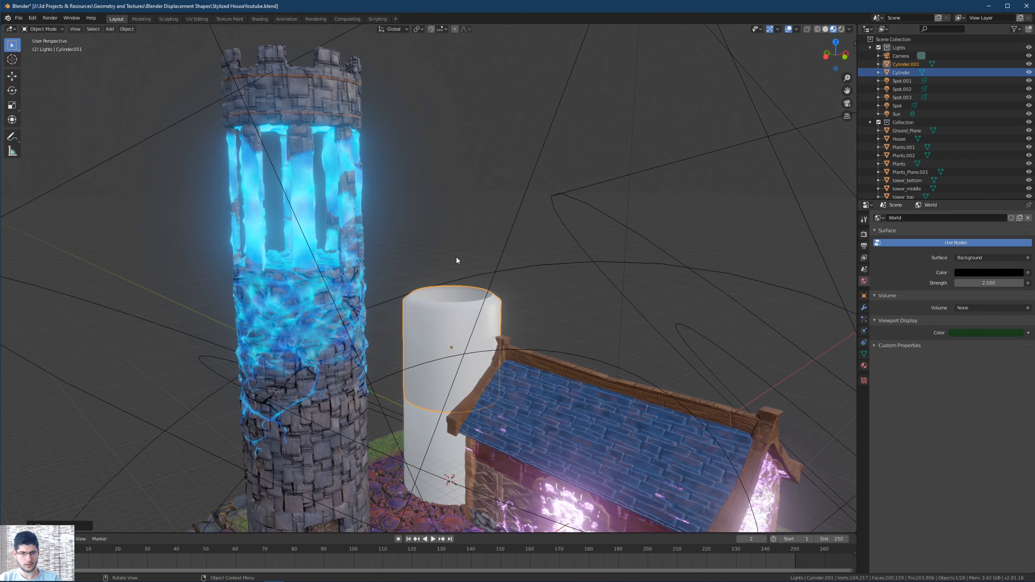
key(g)
key(z)
right_click(457, 218)
Duplicate the upper cylinder straight up along the Z axis and seat the copy on top as the third segment.
key(shift+d)
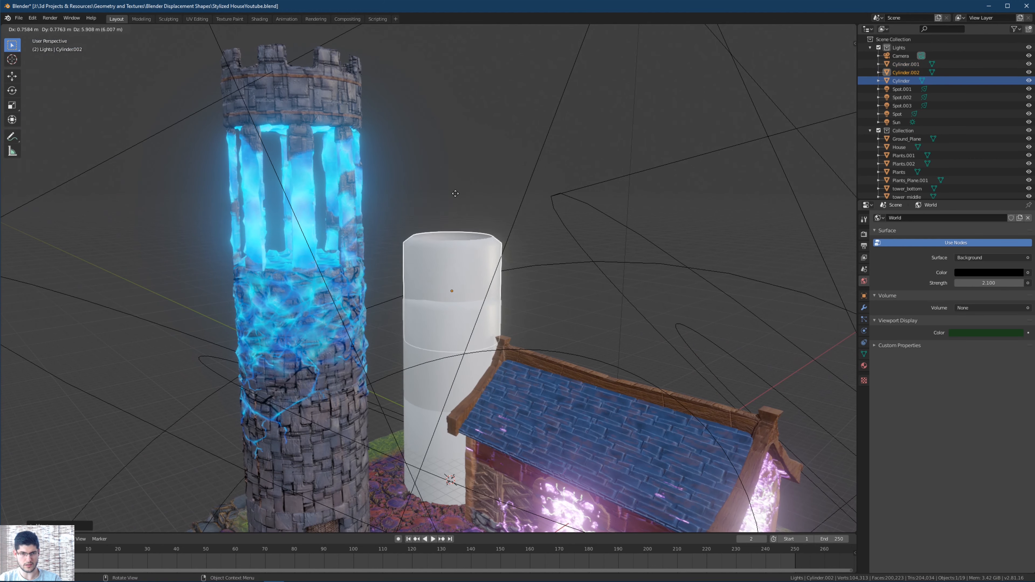
key(z)
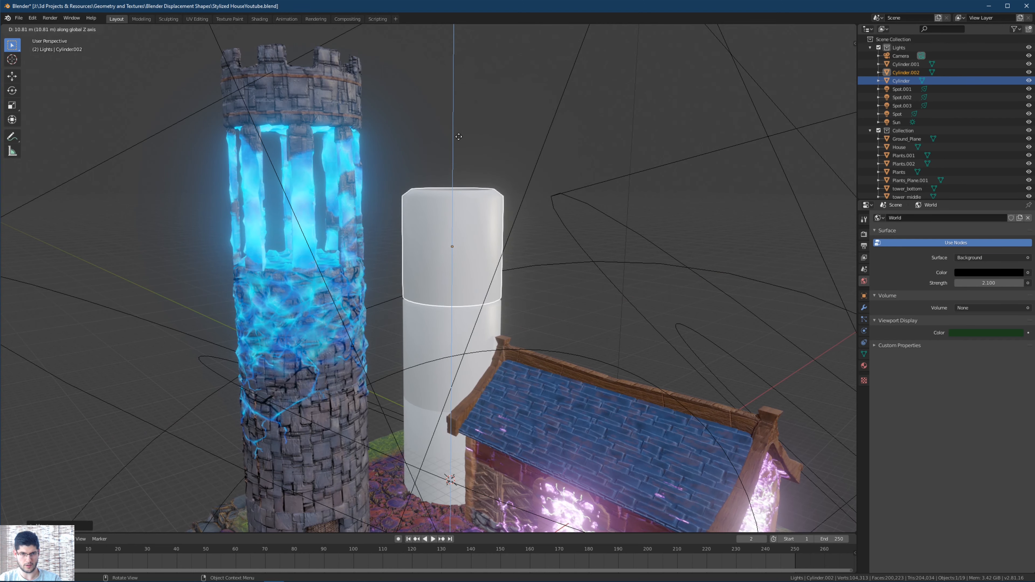
click(458, 140)
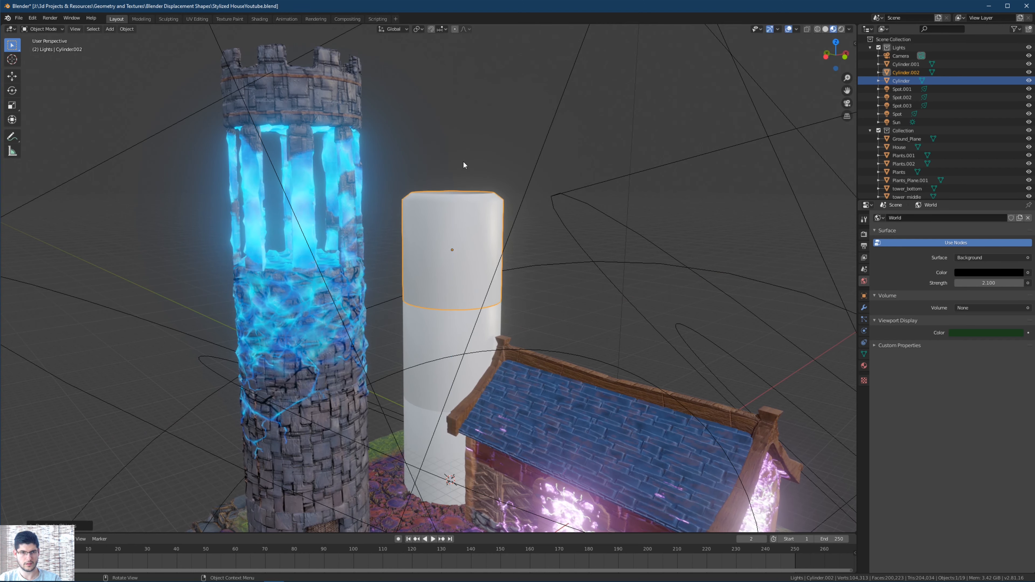
Duplicate the top segment upward along the Z axis, leaving the copy floating clear above the column.
middle_drag(462, 161, 439, 157)
scroll(435, 196, up, 4)
middle_drag(434, 235, 234, 190)
scroll(448, 241, down, 2)
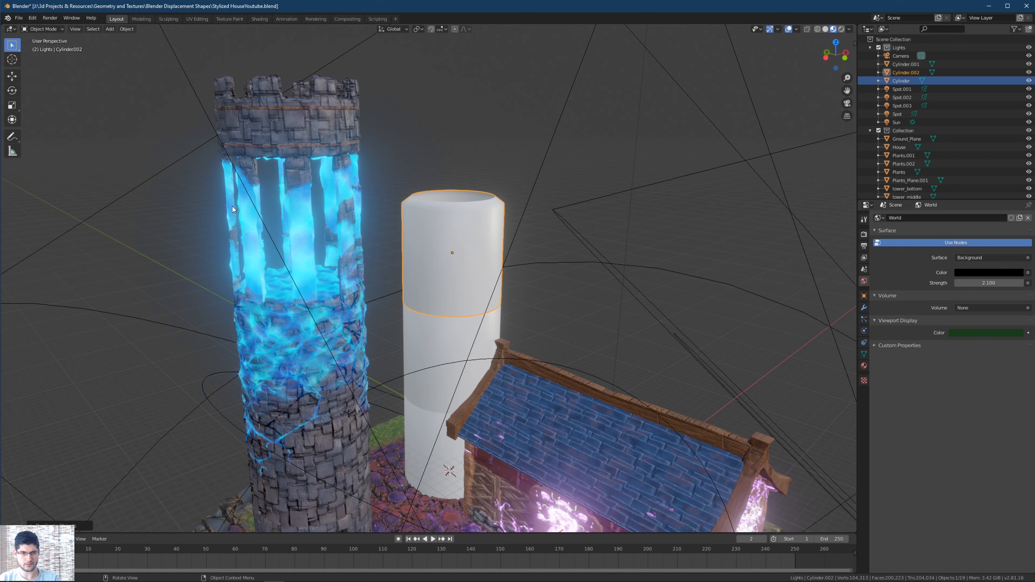
middle_drag(312, 116, 440, 236)
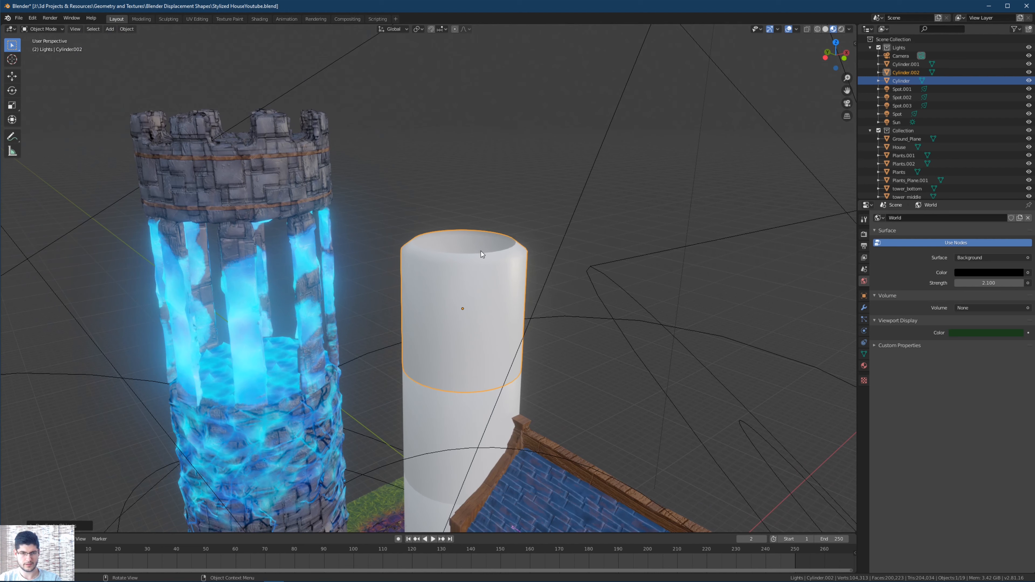
key(shift+d)
key(z)
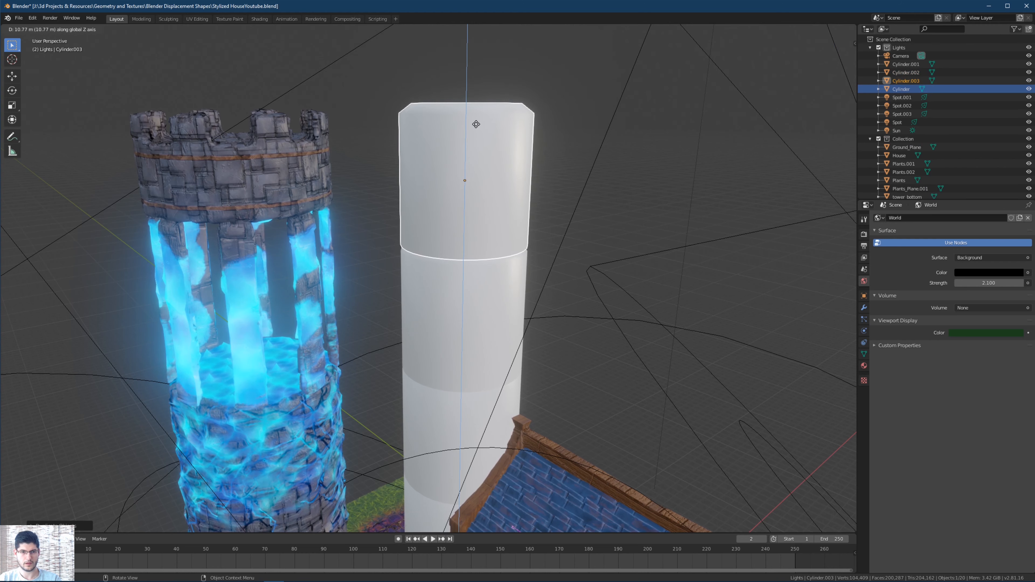
click(488, 514)
shift+middle_drag(554, 324, 564, 446)
shift+middle_drag(567, 357, 570, 304)
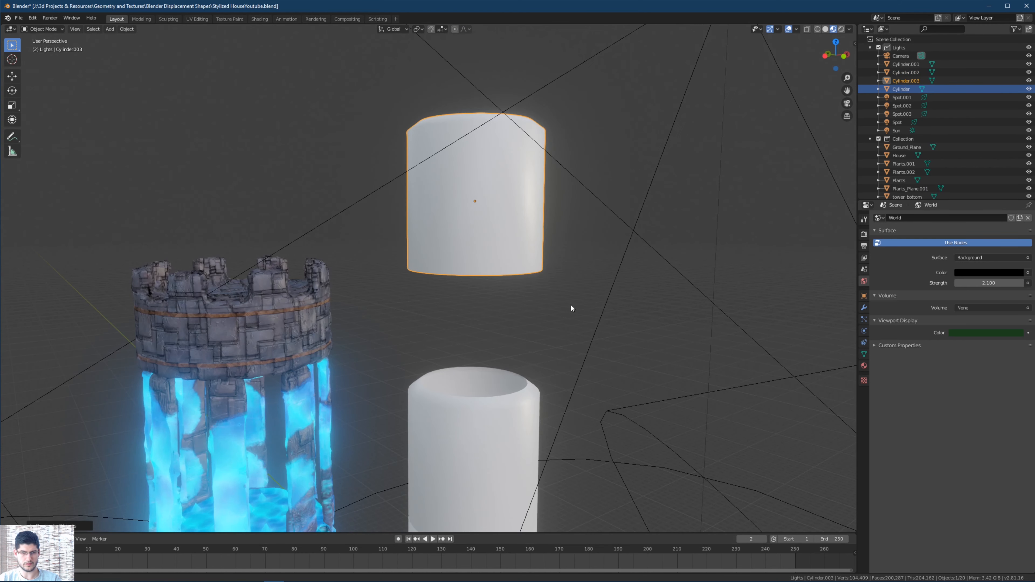
Shorten the floating cylinder by selecting its bottom edge loop and raising it about 6.3 m along the Z axis.
key(Tab)
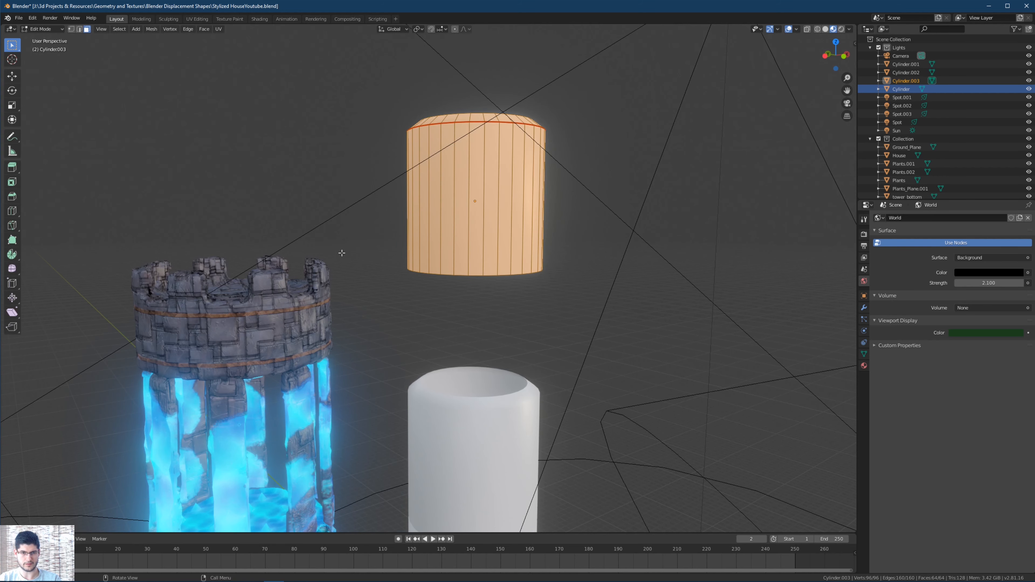
middle_drag(469, 309, 464, 240)
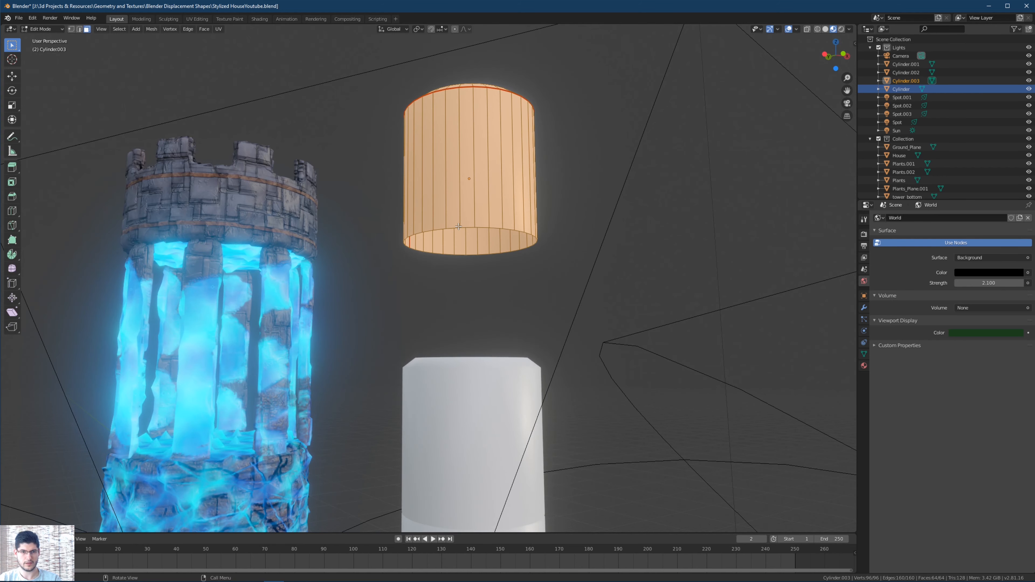
key(2)
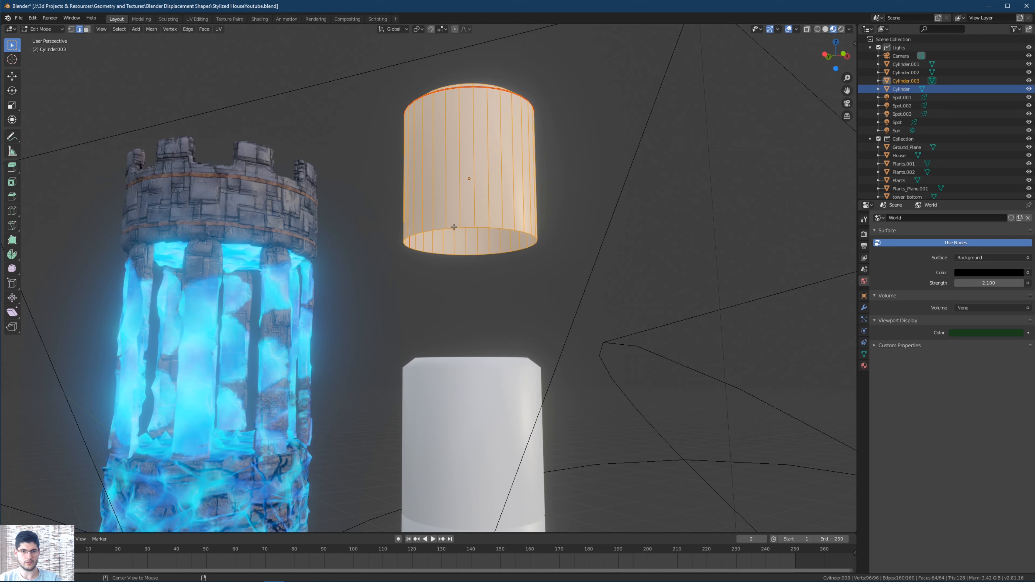
alt+click(454, 227)
key(g)
key(z)
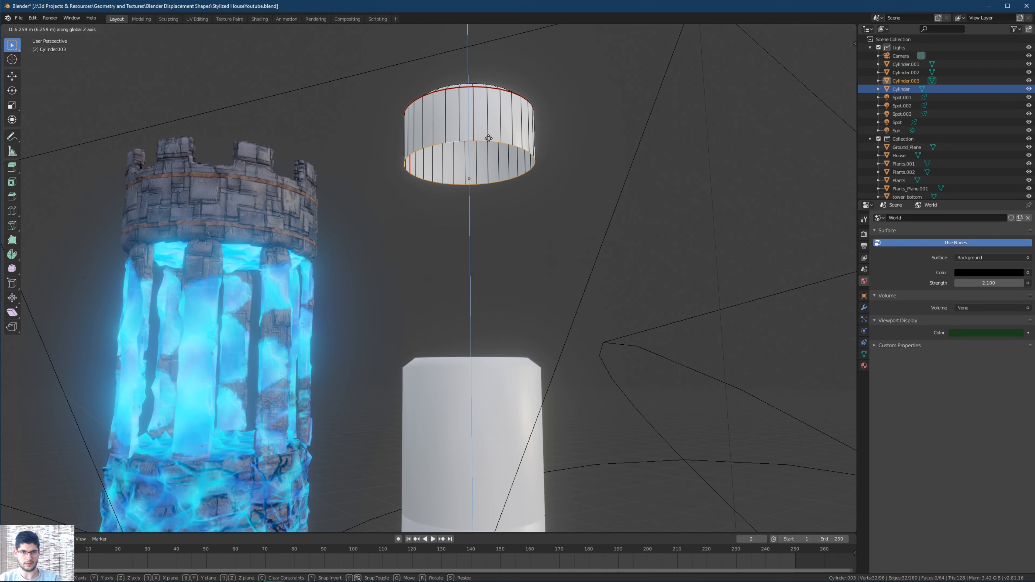
click(487, 136)
Try deleting the inner rim edge loop of the shortened cylinder, and undo the deletion.
middle_drag(487, 135, 501, 276)
alt+click(501, 273)
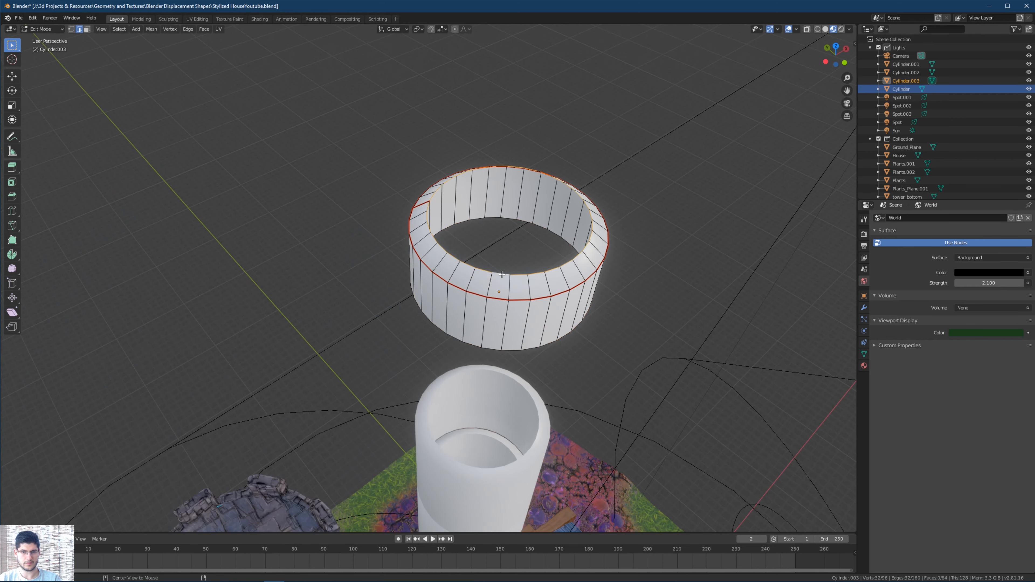
key(x)
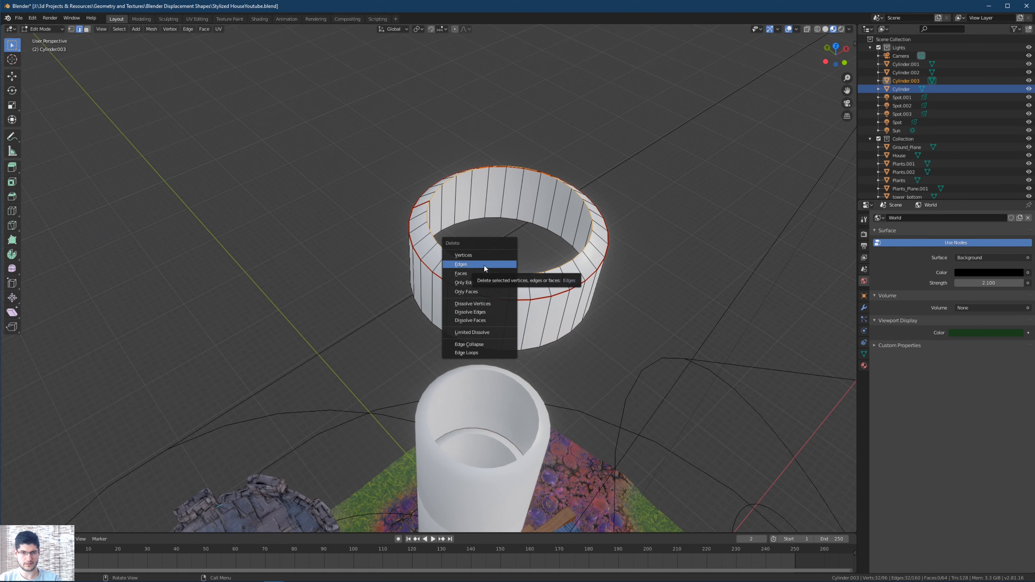
click(484, 272)
middle_drag(484, 272, 507, 252)
key(ctrl+z)
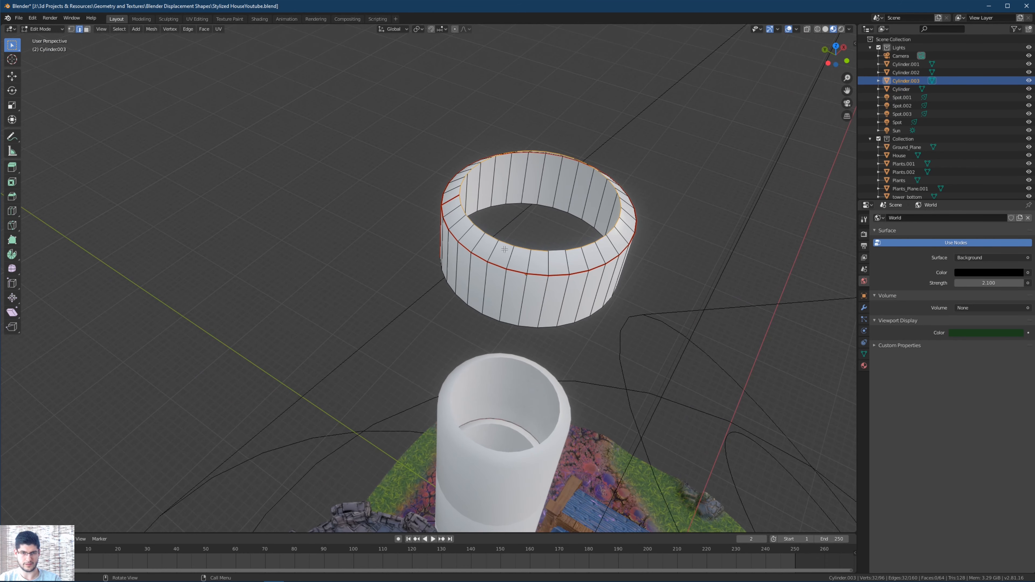
Select the loop of sloped rim faces on the shortened cylinder and delete those faces.
scroll(507, 253, up, 2)
key(3)
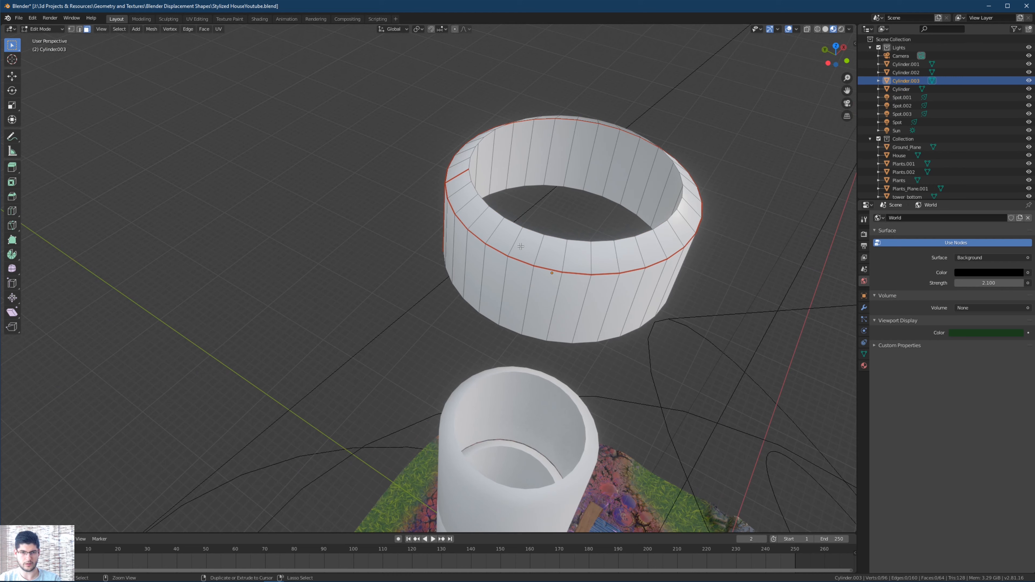
alt+click(531, 244)
middle_drag(527, 252, 526, 253)
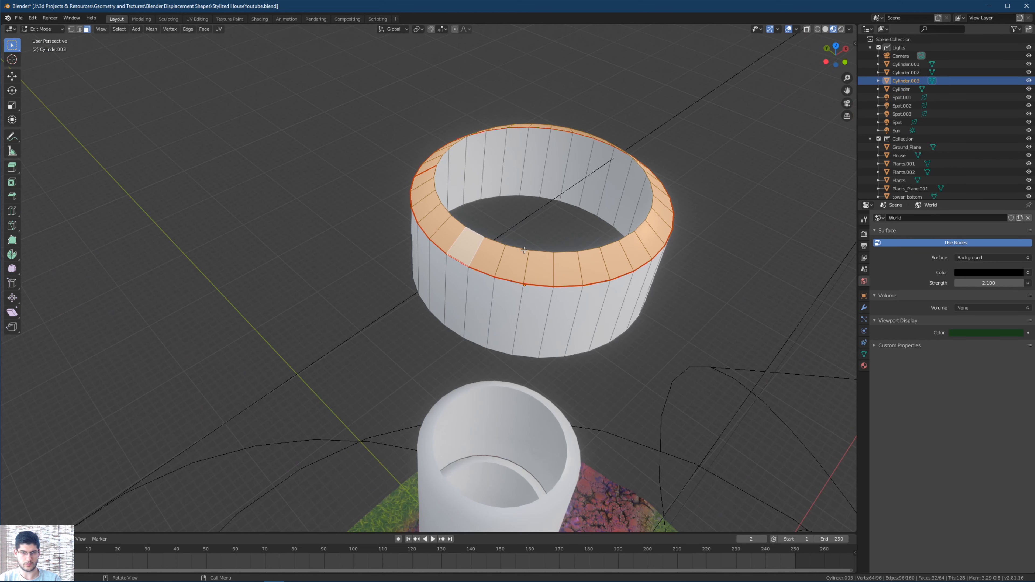
key(x)
click(515, 259)
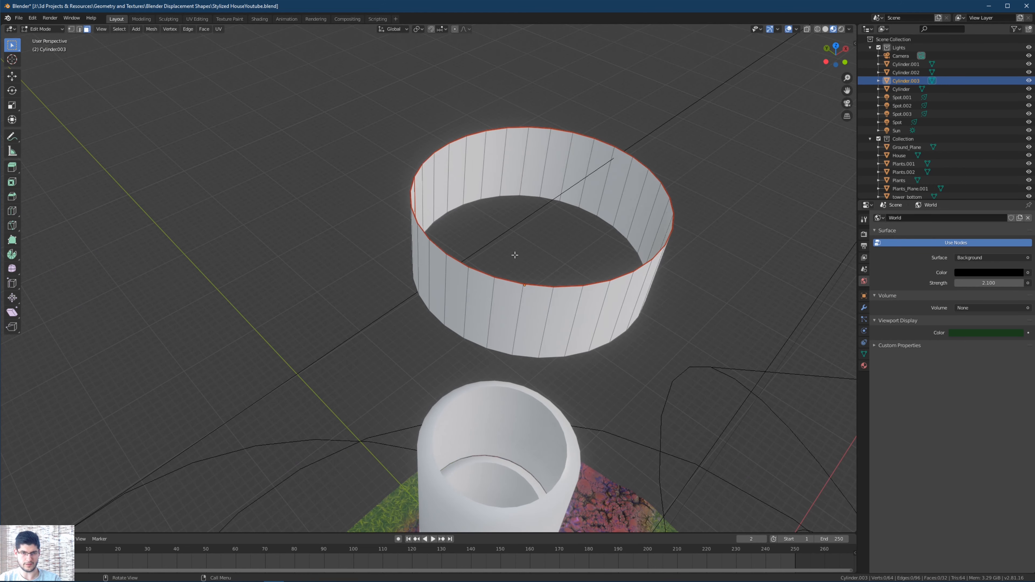
Return to Object Mode and lower the short ring along the Z axis, keeping a gap above the column.
middle_drag(506, 244, 484, 210)
middle_drag(487, 287, 459, 204)
key(Tab)
key(g)
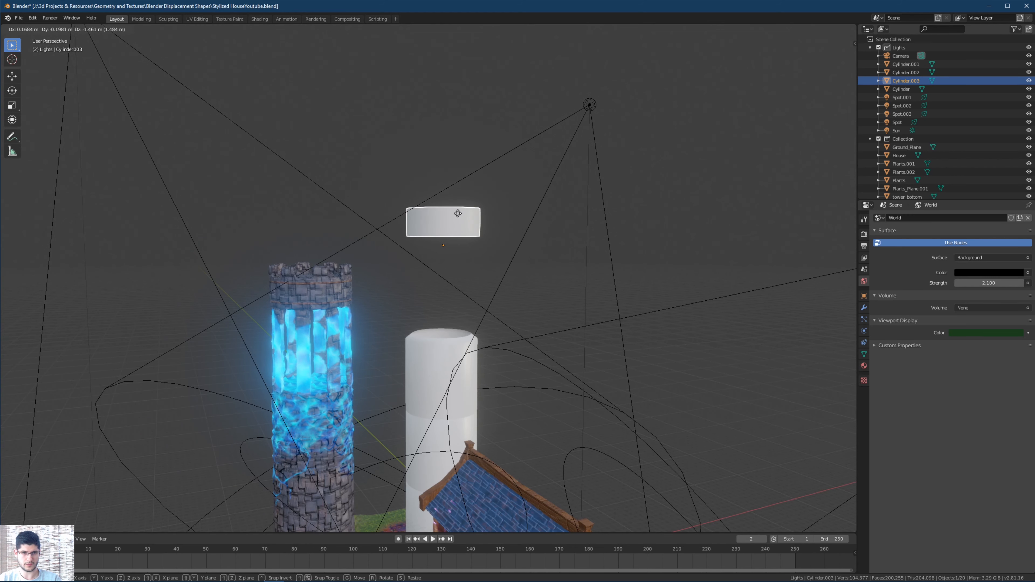
key(z)
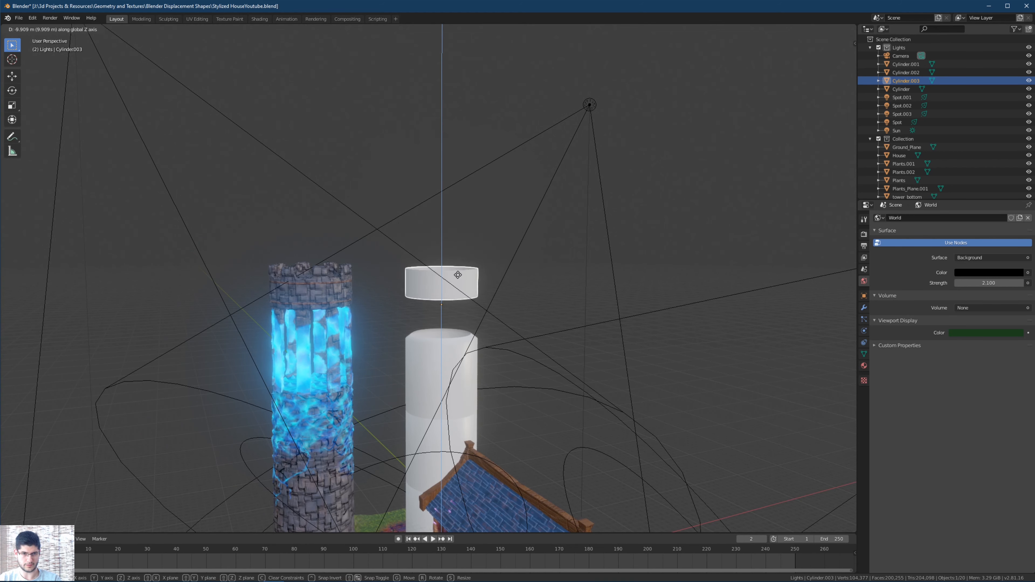
click(454, 271)
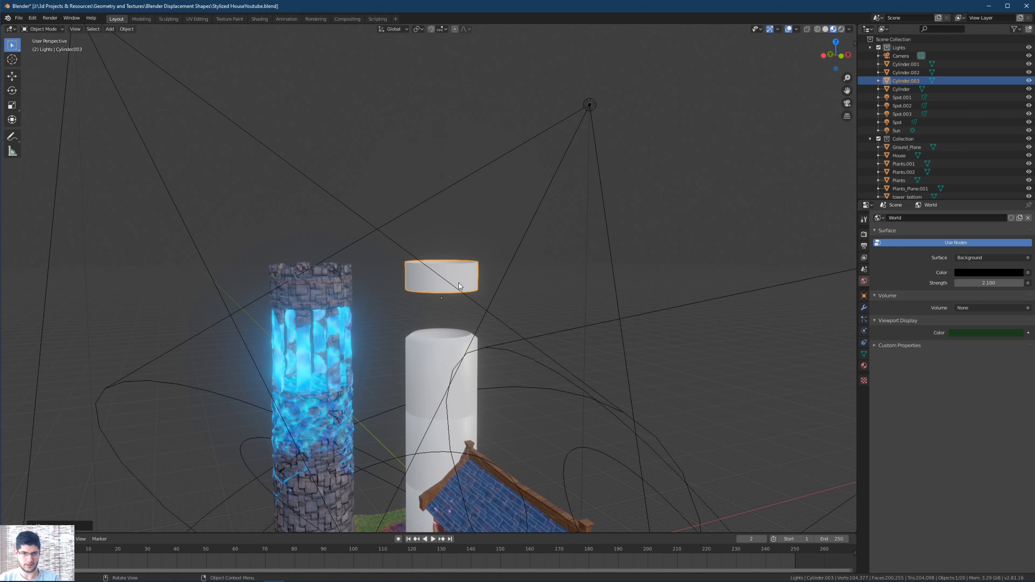
Open the bottom cylinder for mesh editing and hide the House and WoodenBeams objects that block it.
middle_drag(454, 271, 433, 307)
middle_drag(420, 360, 530, 375)
click(487, 410)
key(Tab)
scroll(918, 155, down, 2)
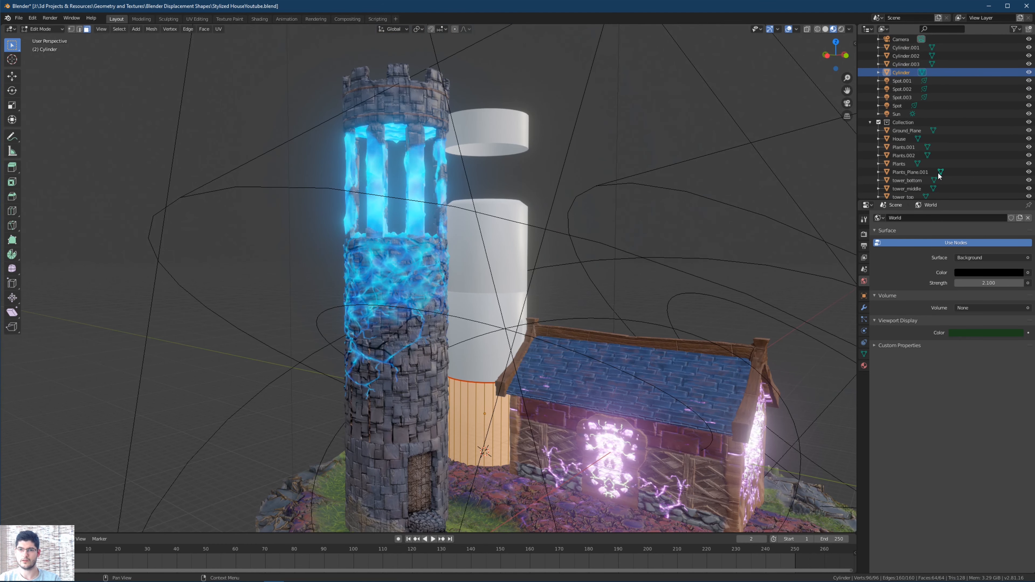
scroll(920, 171, down, 2)
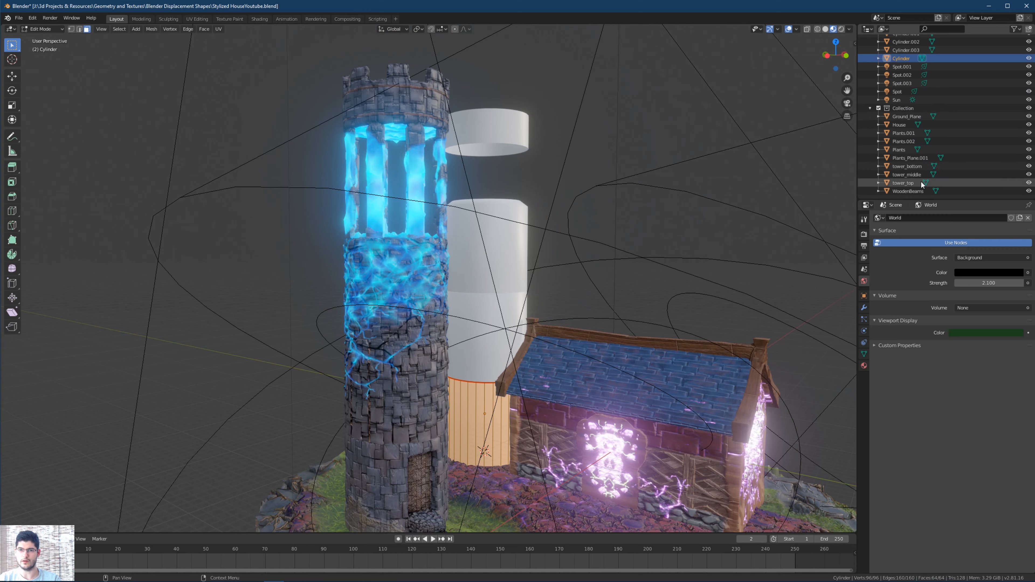
click(1028, 125)
click(1029, 191)
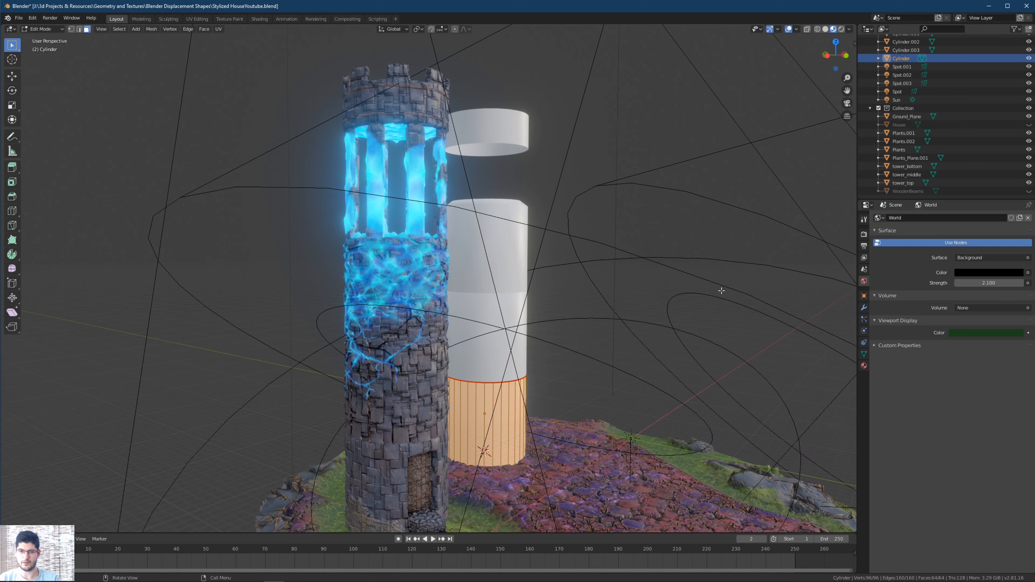
Add three horizontal loop cuts around the bottom cylinder's wall, dividing its height into quarters.
shift+middle_drag(648, 335, 669, 235)
scroll(669, 235, up, 3)
mouse_move(556, 331)
middle_down()
mouse_move(543, 343)
mouse_move(560, 318)
middle_up()
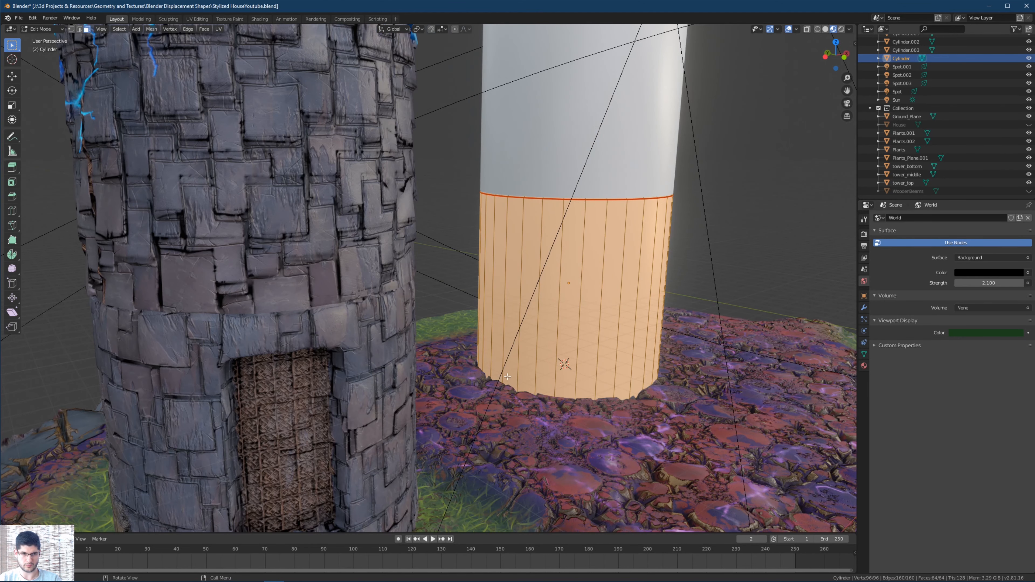
middle_drag(539, 317, 523, 322)
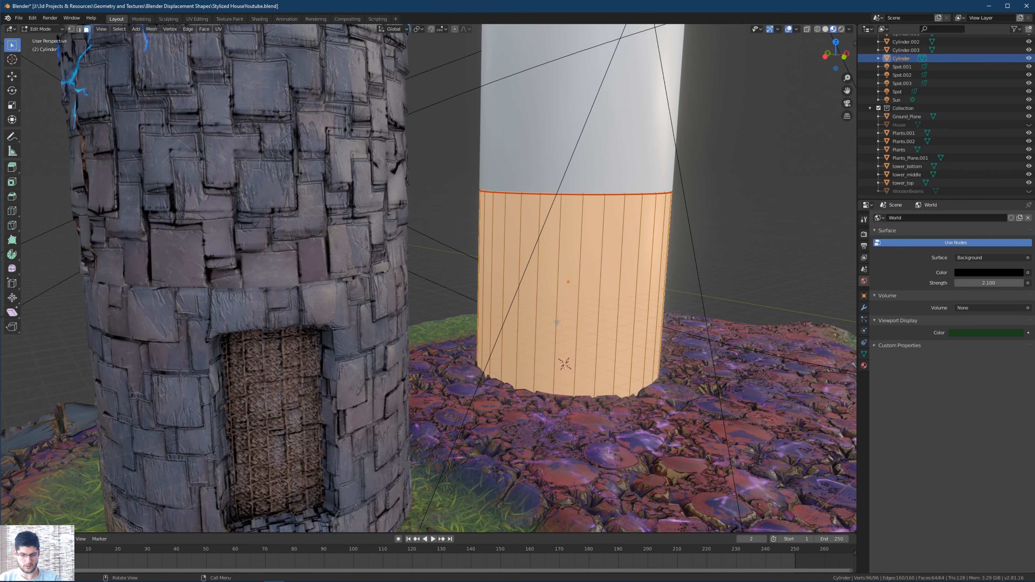
middle_drag(565, 294, 554, 295)
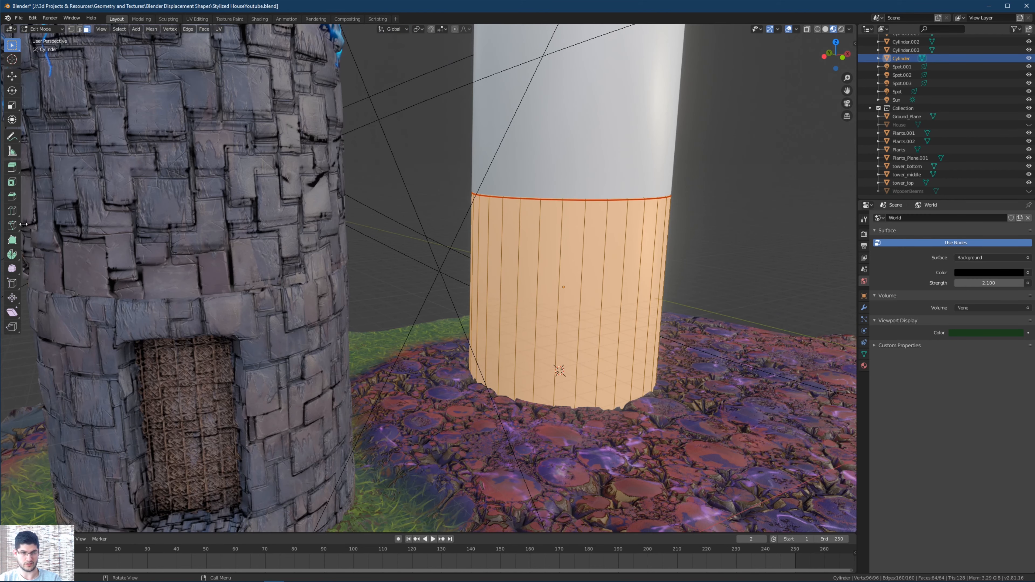
click(12, 210)
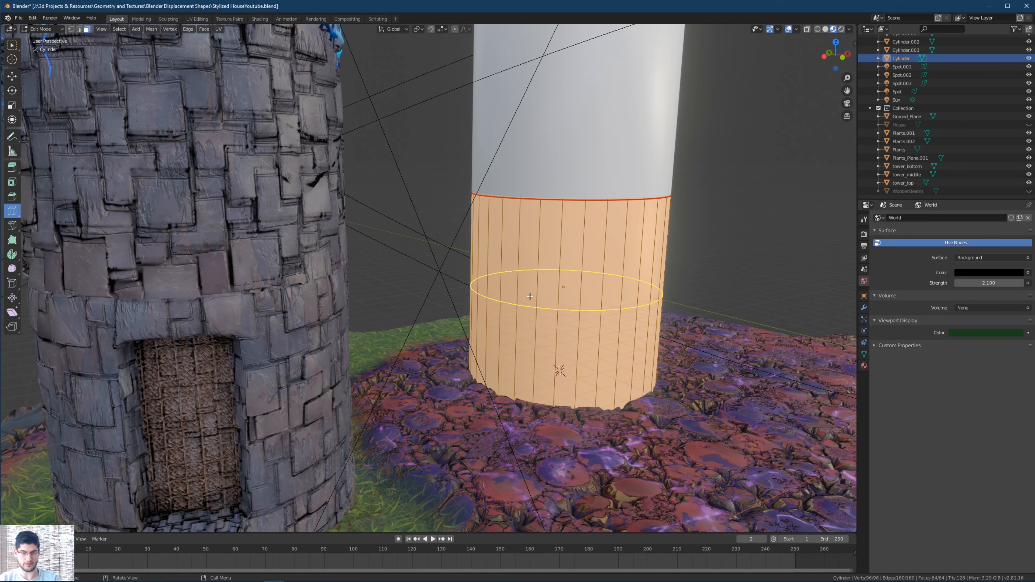
click(534, 305)
click(540, 255)
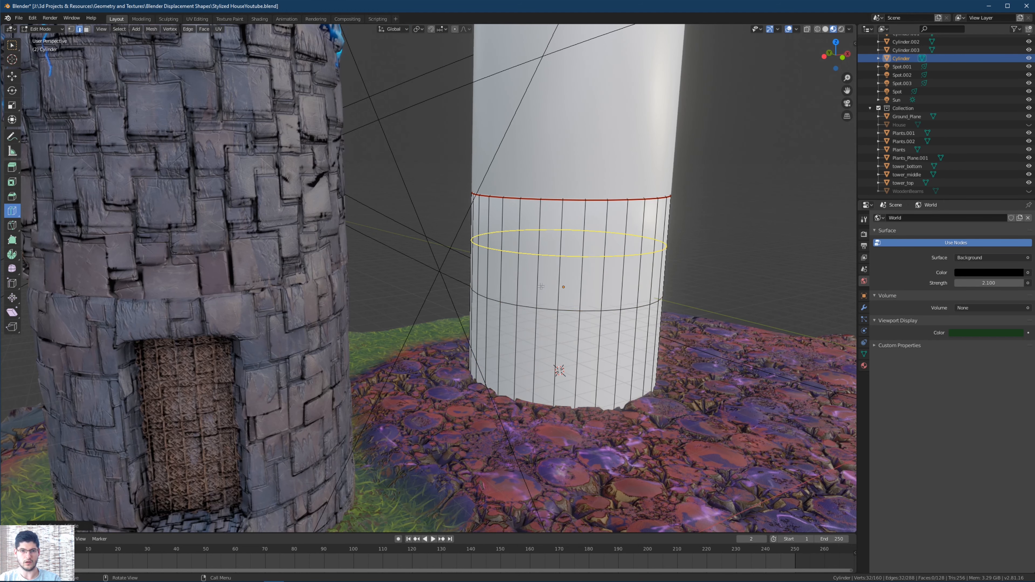
click(544, 356)
Add four more loop cuts that halve each section of the bottom cylinder's wall, and return to Object Mode.
click(548, 282)
click(554, 226)
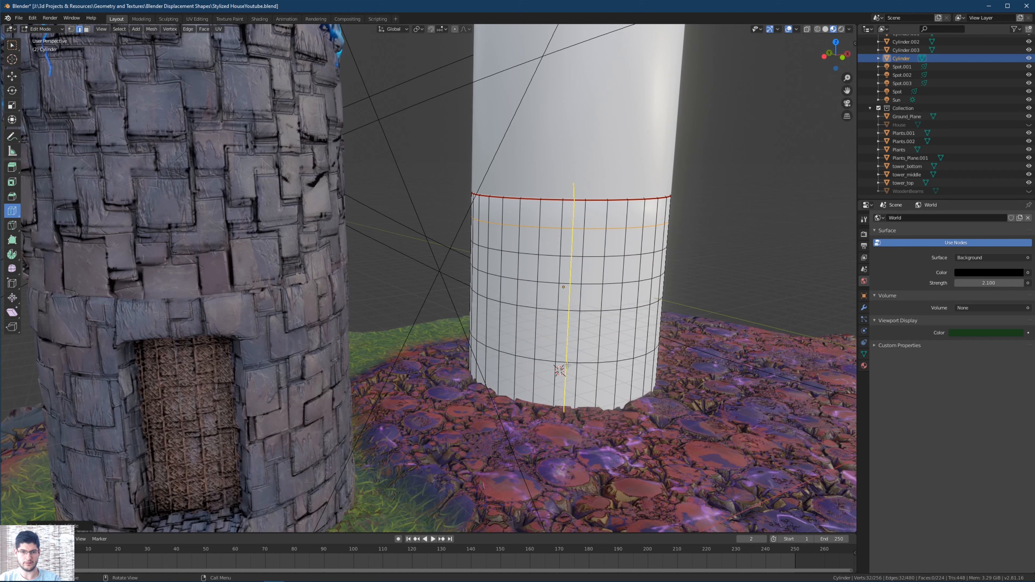
click(570, 380)
click(568, 336)
middle_drag(577, 323, 560, 282)
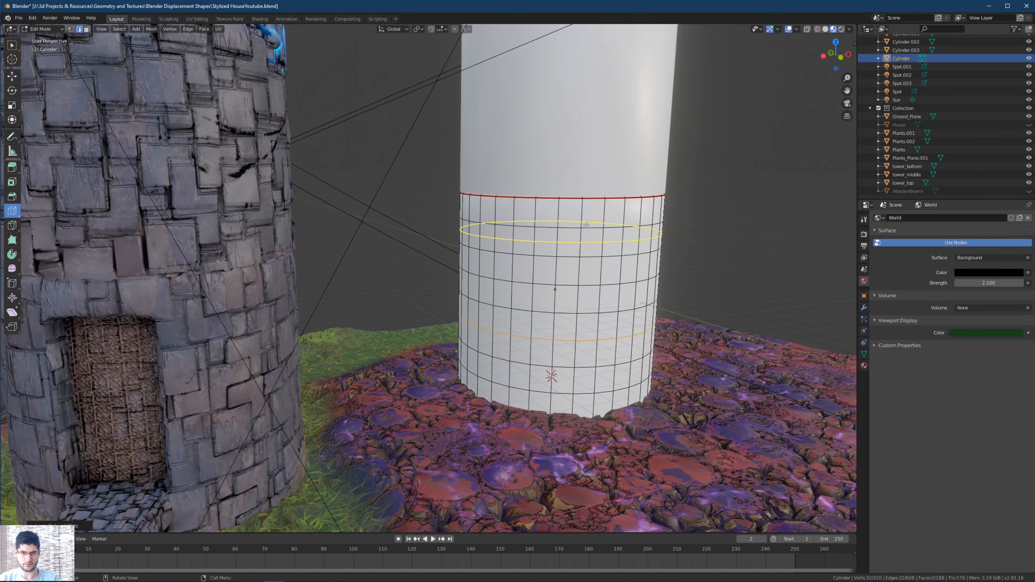
middle_drag(558, 229, 591, 204)
key(Tab)
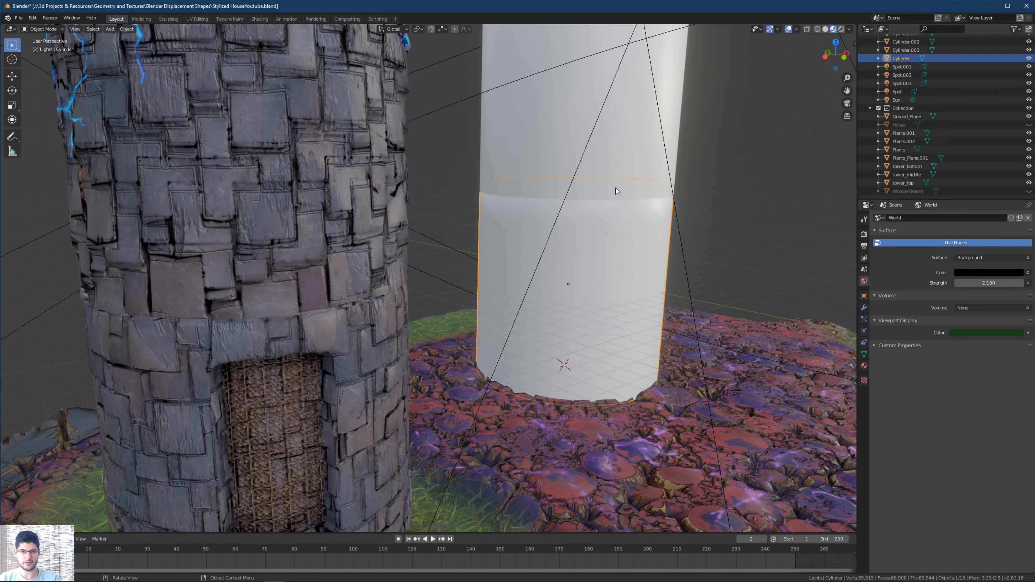
Open the second cylinder for mesh editing and divide its wall into quarters with three horizontal loop cuts.
scroll(575, 301, up, 3)
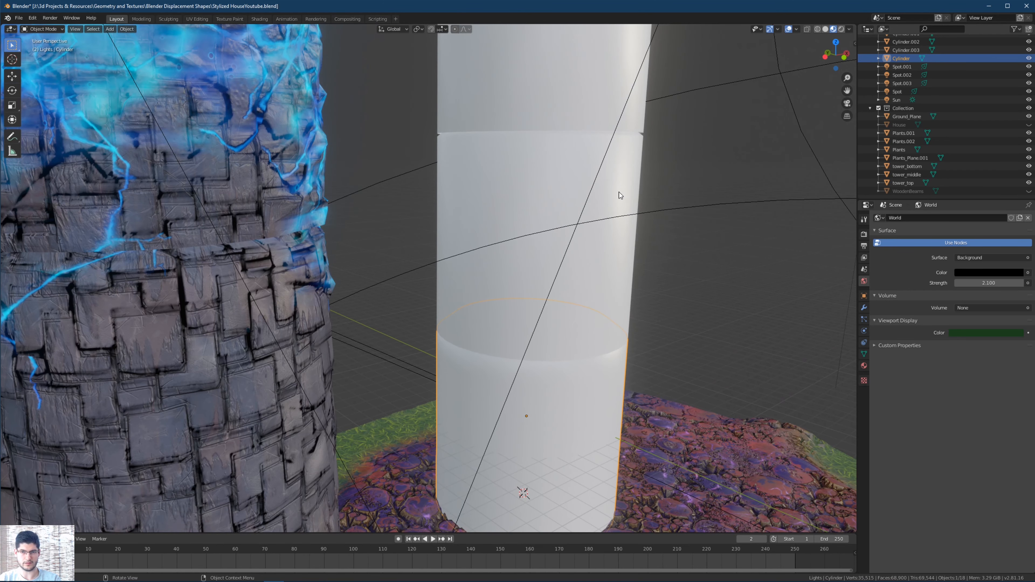
click(564, 188)
key(Tab)
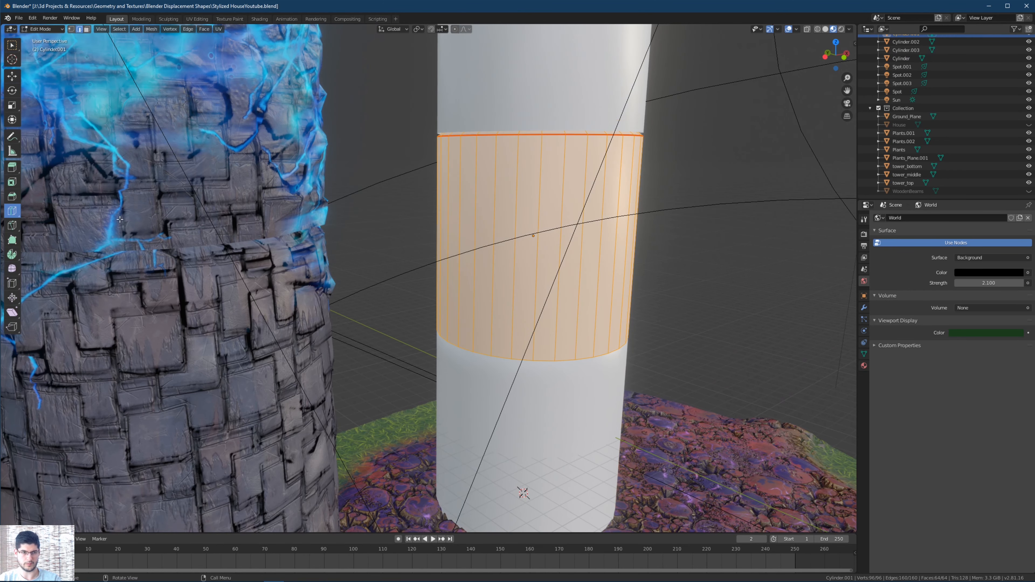
click(489, 337)
click(488, 189)
click(491, 299)
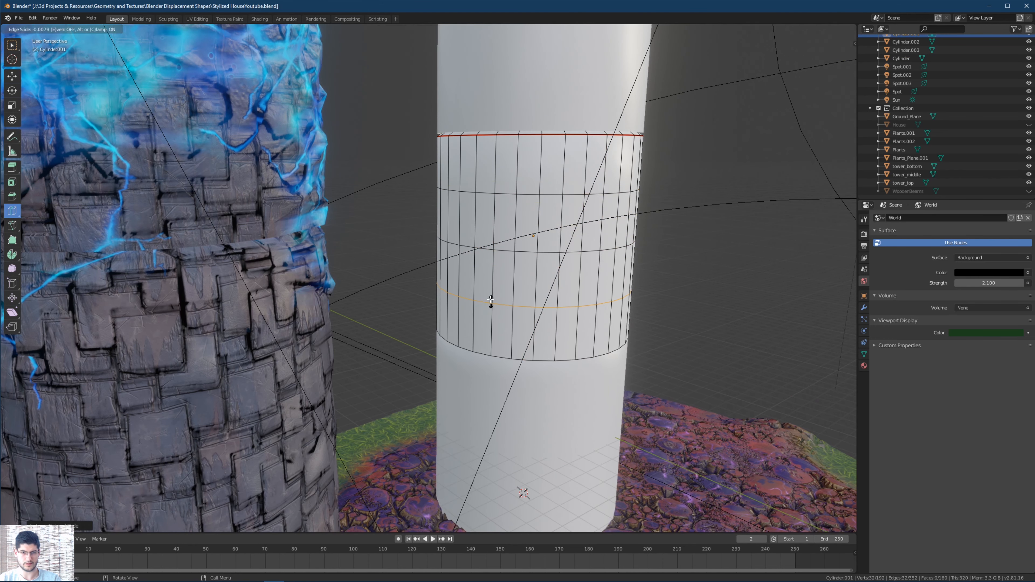
Add four loop cuts that halve each section of the second cylinder's wall, and return to Object Mode.
click(493, 163)
click(498, 220)
click(504, 277)
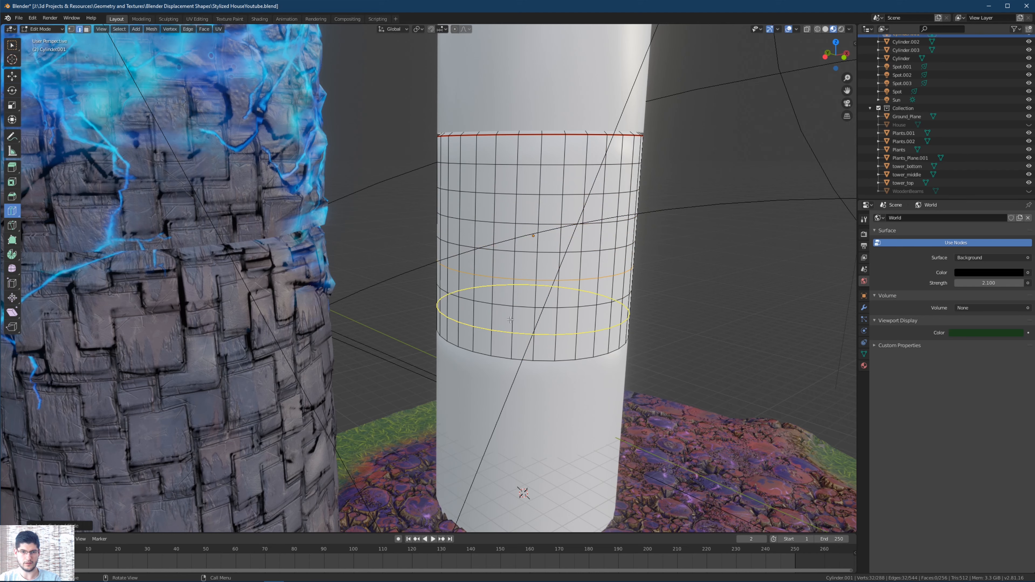
click(510, 320)
shift+middle_drag(580, 87, 572, 230)
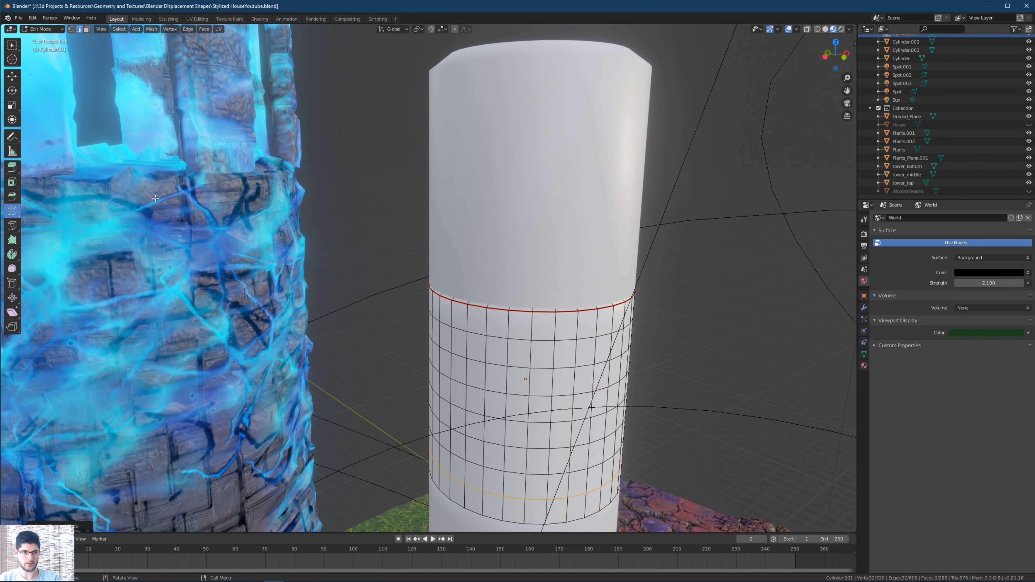
scroll(482, 220, down, 5)
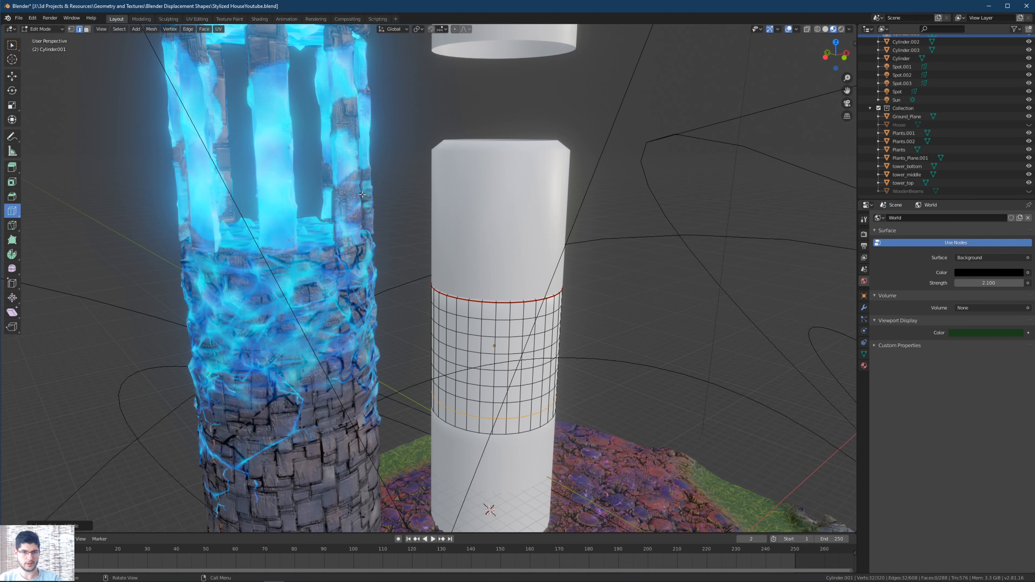
key(Tab)
Open the third cylinder for mesh editing and divide its wall into eighths with seven evenly spaced horizontal loop cuts.
click(496, 224)
key(Tab)
click(492, 278)
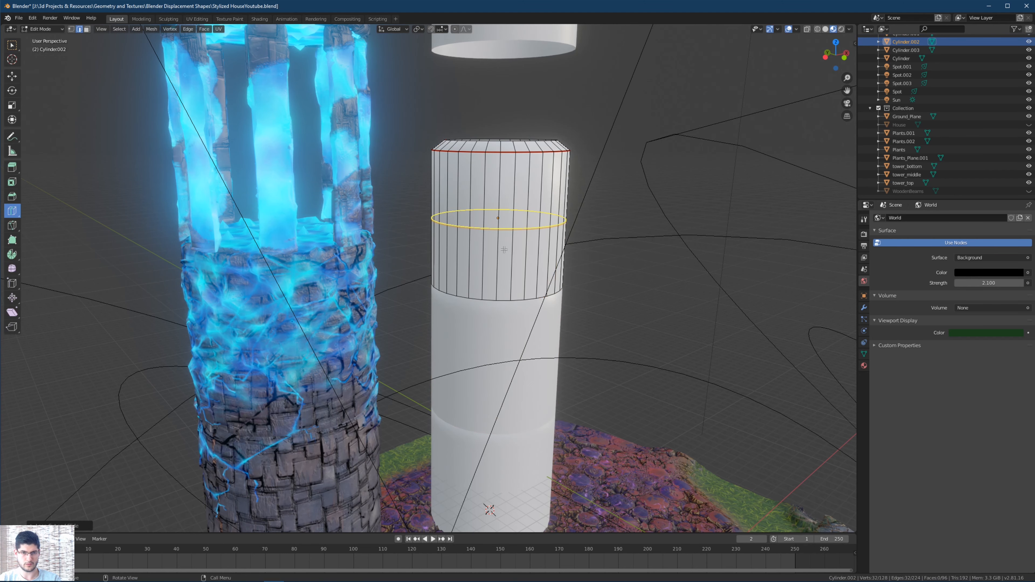
click(501, 172)
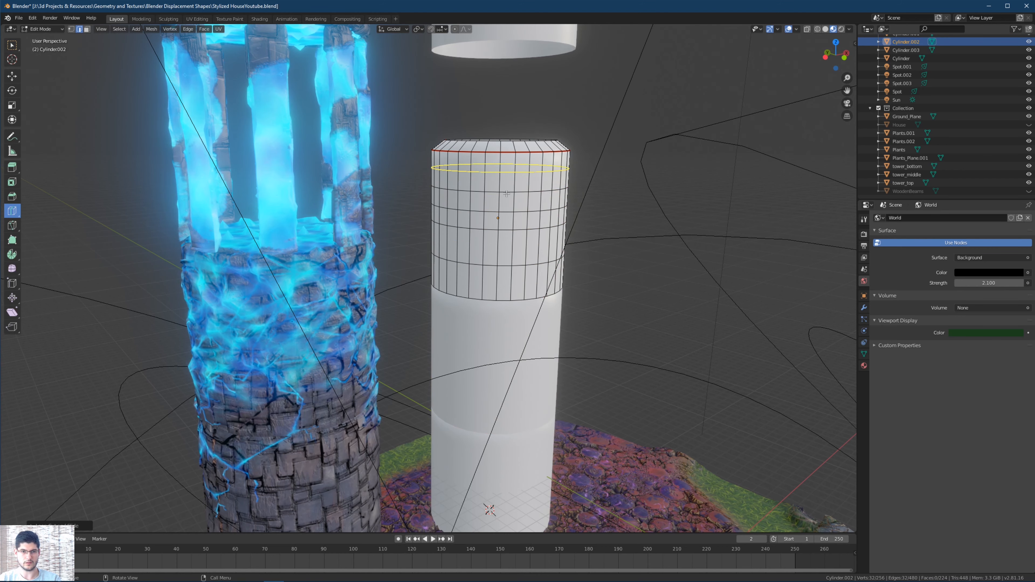
click(503, 247)
click(502, 283)
shift+middle_drag(564, 140, 552, 244)
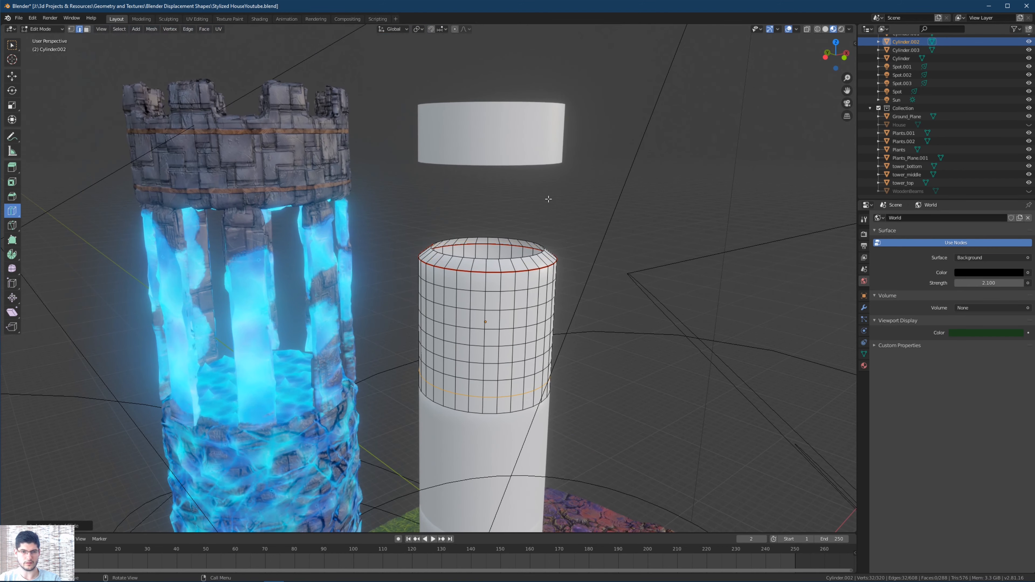
key(Tab)
Open the top ring for mesh editing, divide its height into quarters with three loop cuts, and return to Object Mode.
click(493, 141)
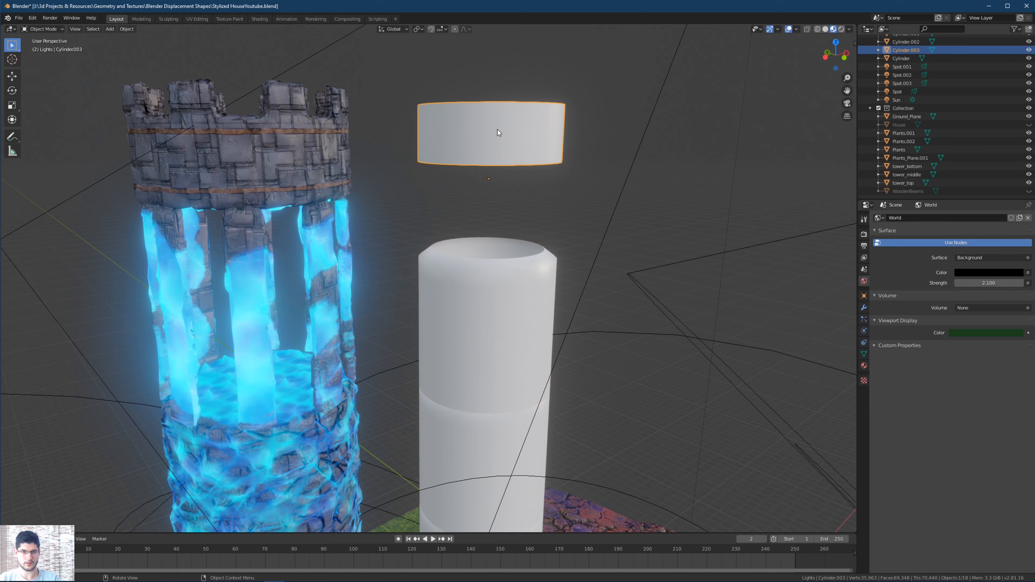
key(Tab)
click(496, 131)
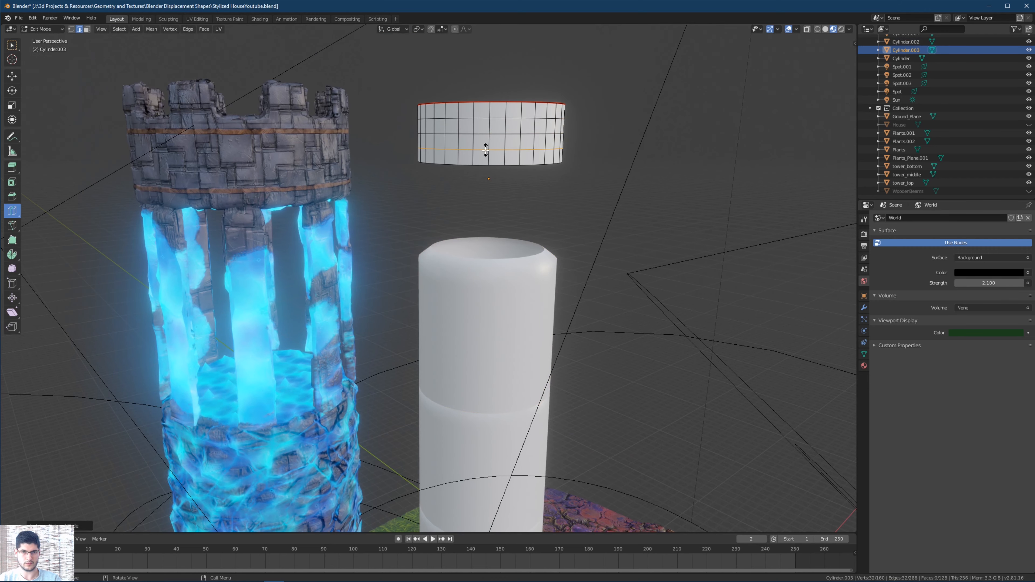
key(Tab)
Open the bottom cylinder for mesh editing with the selection tool and face selection active.
middle_drag(460, 163, 515, 266)
click(498, 372)
middle_drag(499, 372, 484, 334)
key(Tab)
scroll(468, 367, up, 2)
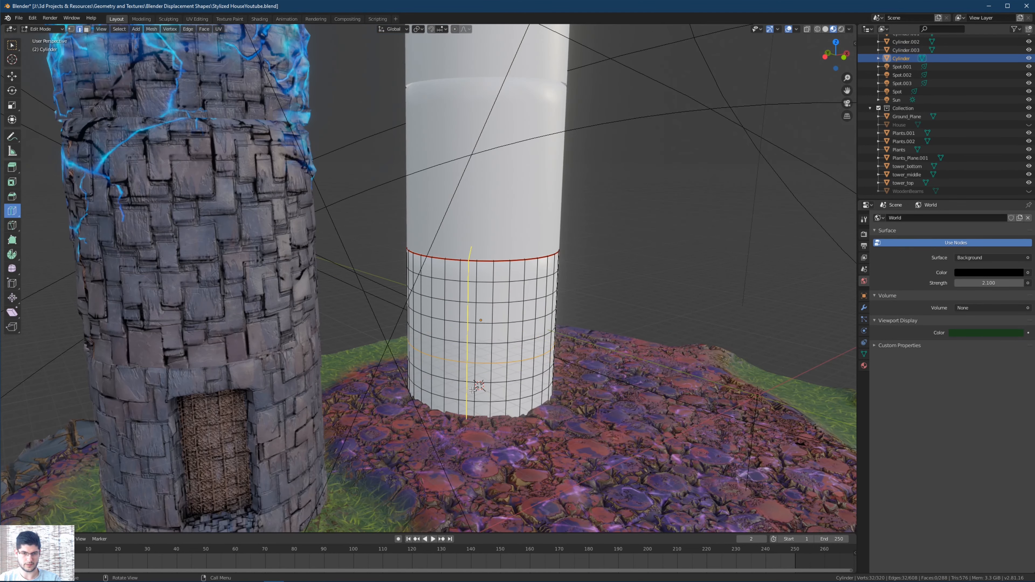
shift+middle_drag(468, 378, 492, 287)
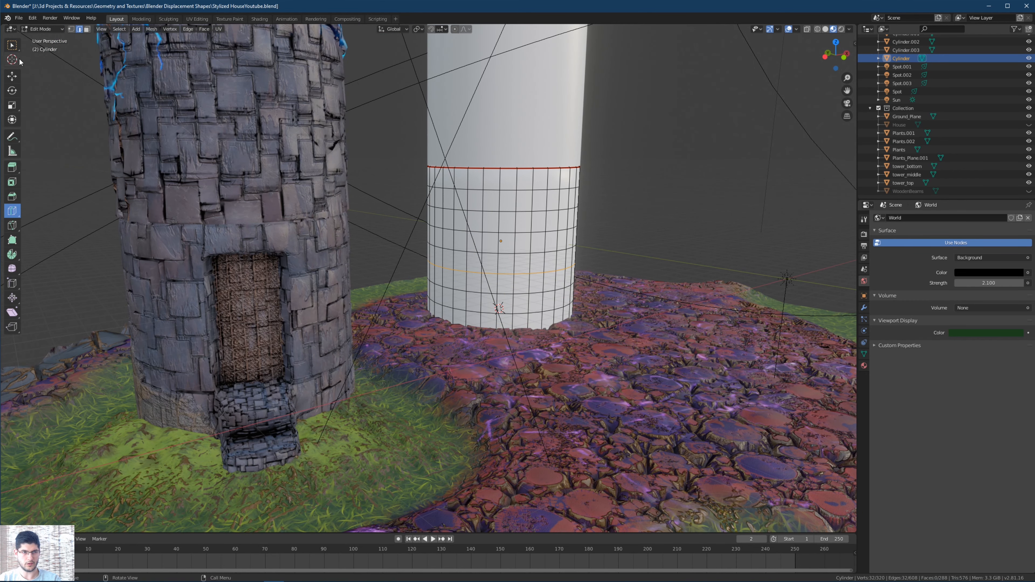
click(12, 46)
scroll(481, 323, up, 1)
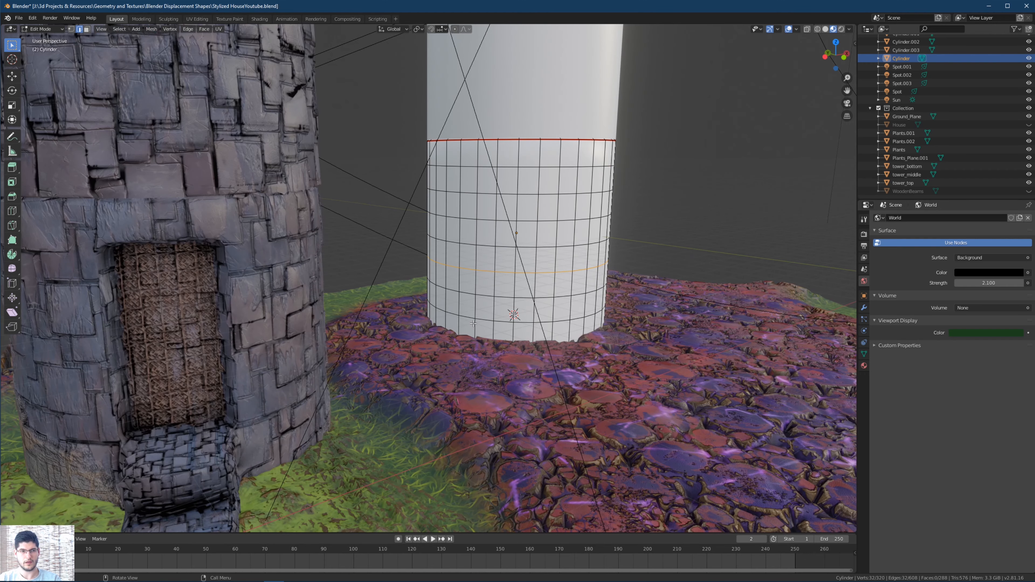
key(3)
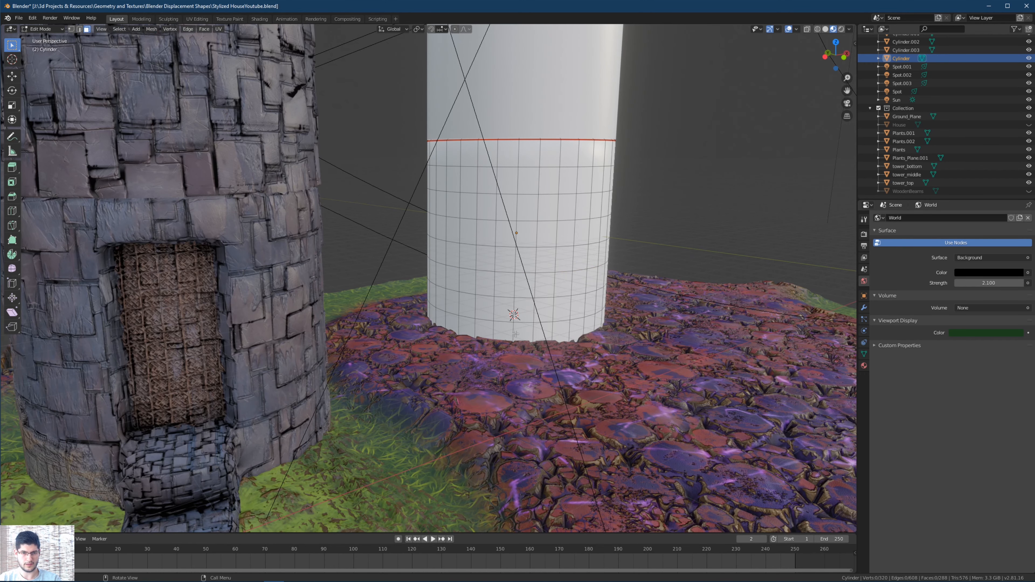
click(500, 332)
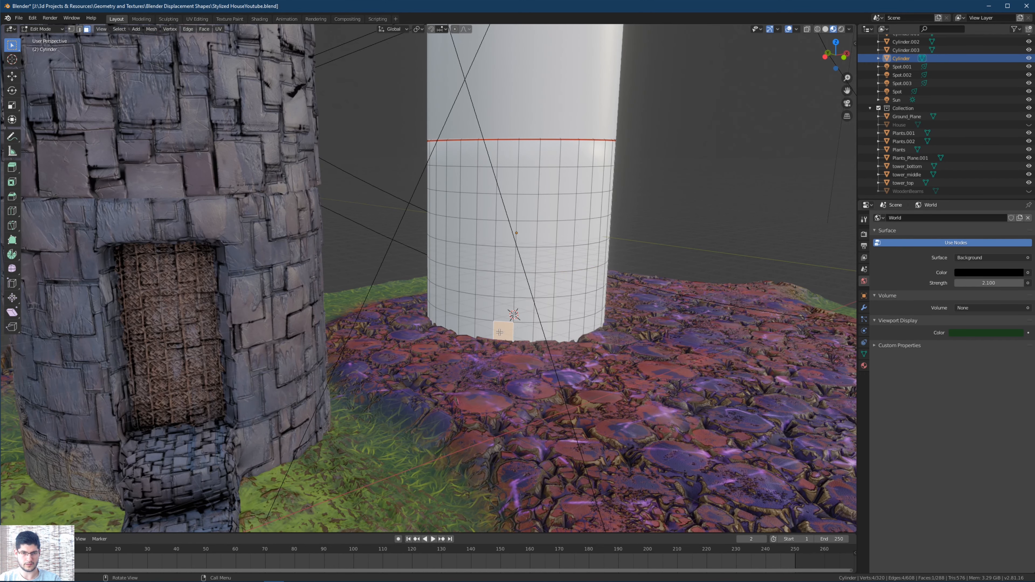
shift+click(522, 332)
shift+click(540, 331)
middle_drag(539, 332, 552, 335)
middle_drag(807, 280, 799, 284)
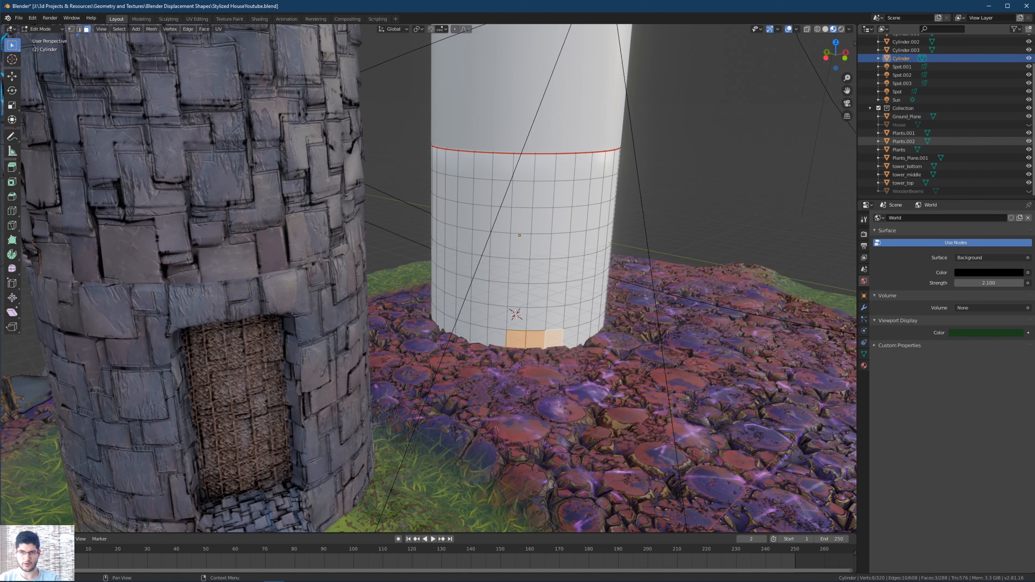
click(1029, 125)
click(1028, 125)
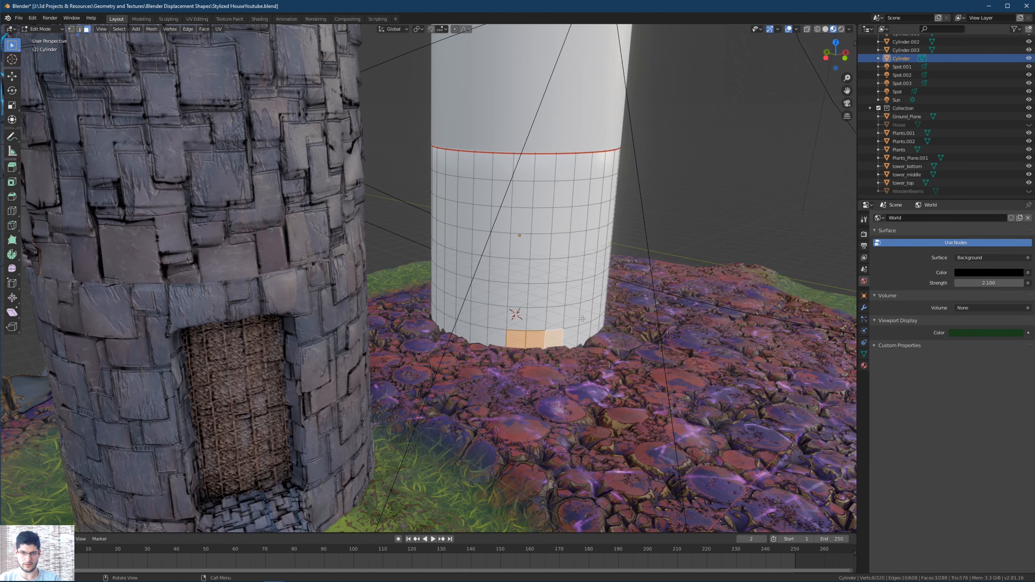
Extrude three adjacent faces in the lowest row of the bottom cylinder outward by about 4 m as the first step.
click(500, 339)
shift+click(511, 336)
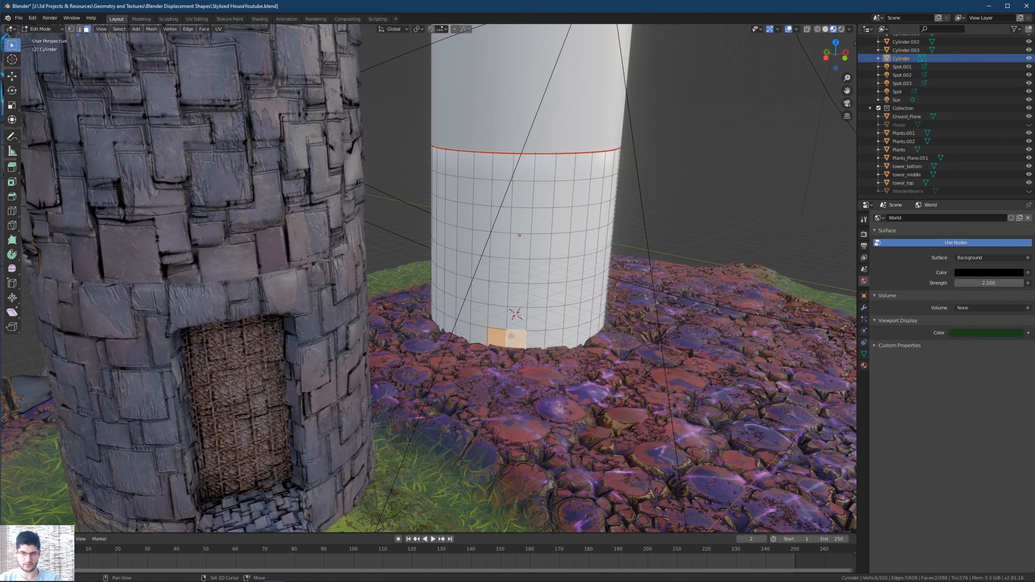
shift+click(532, 333)
shift+click(534, 319)
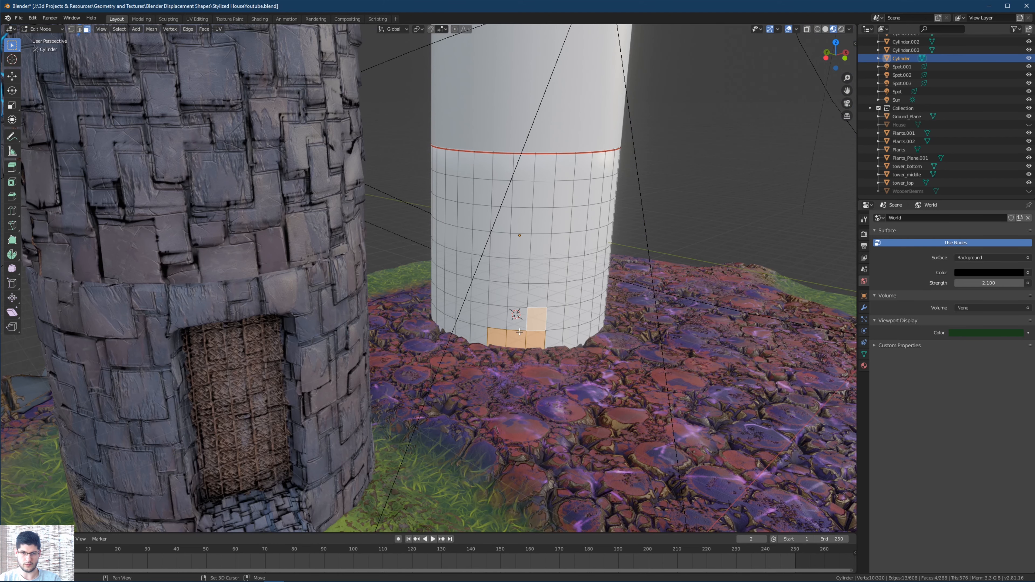
click(535, 339)
shift+click(515, 339)
shift+click(497, 337)
scroll(540, 337, up, 1)
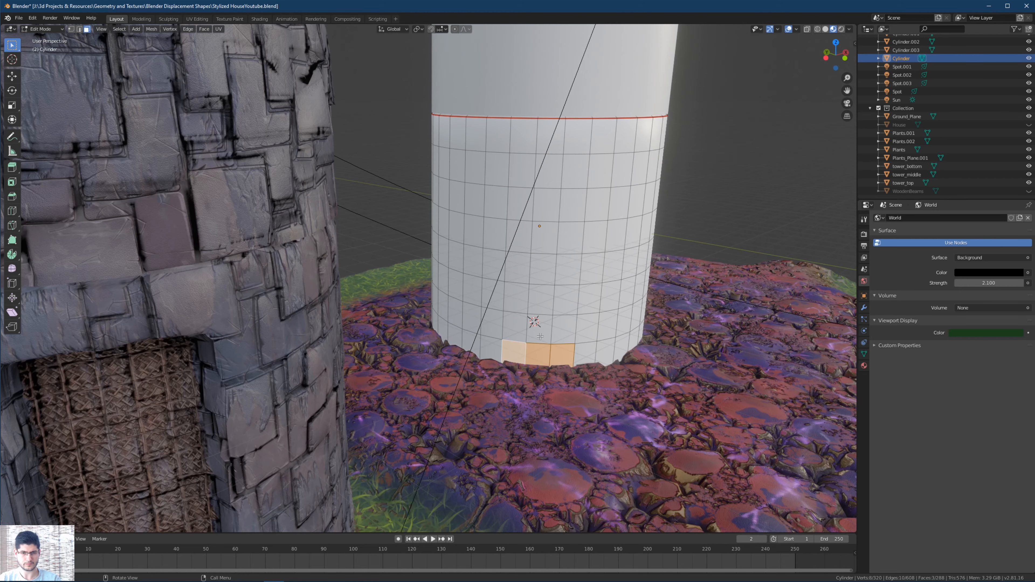
key(e)
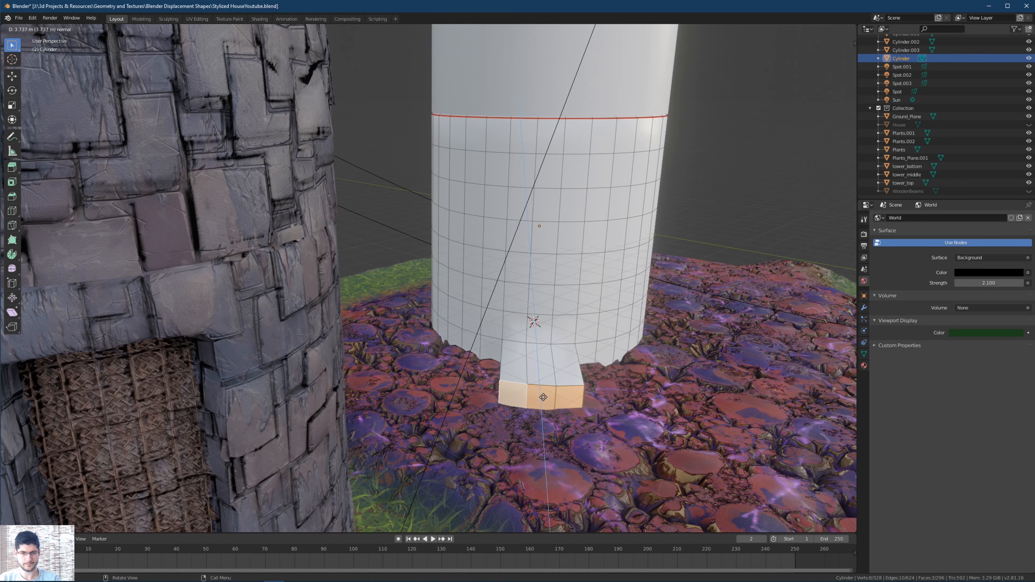
click(555, 365)
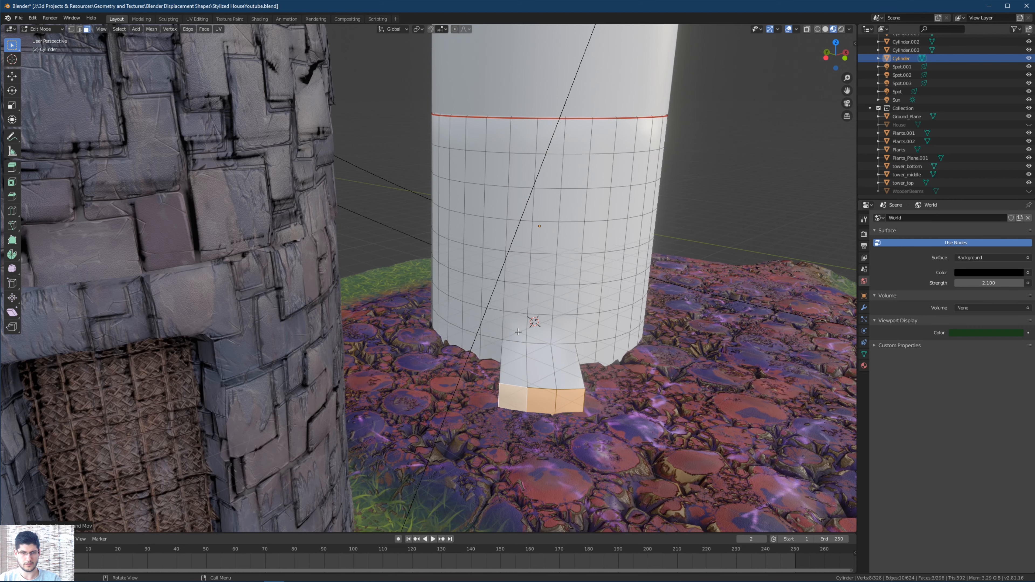
Try deleting the extruded block's three top faces and extruding the three wall faces above them outward.
key(x)
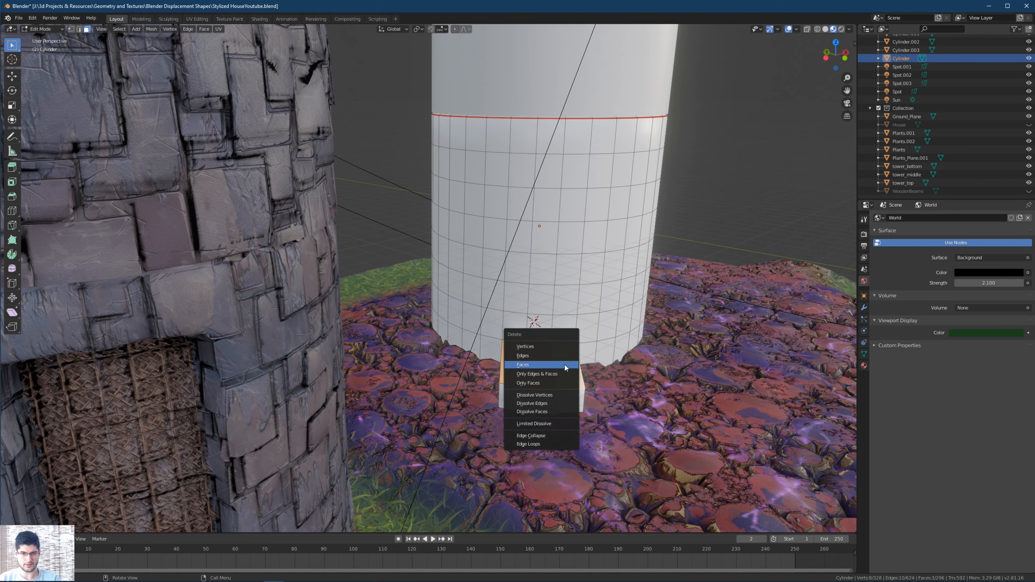
click(555, 364)
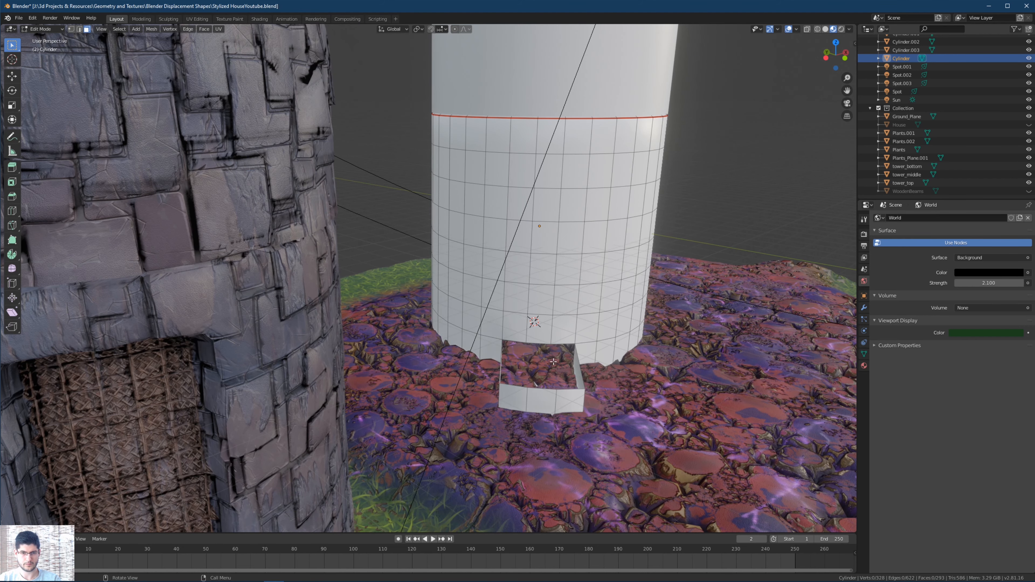
click(513, 335)
shift+click(537, 332)
shift+click(564, 334)
key(e)
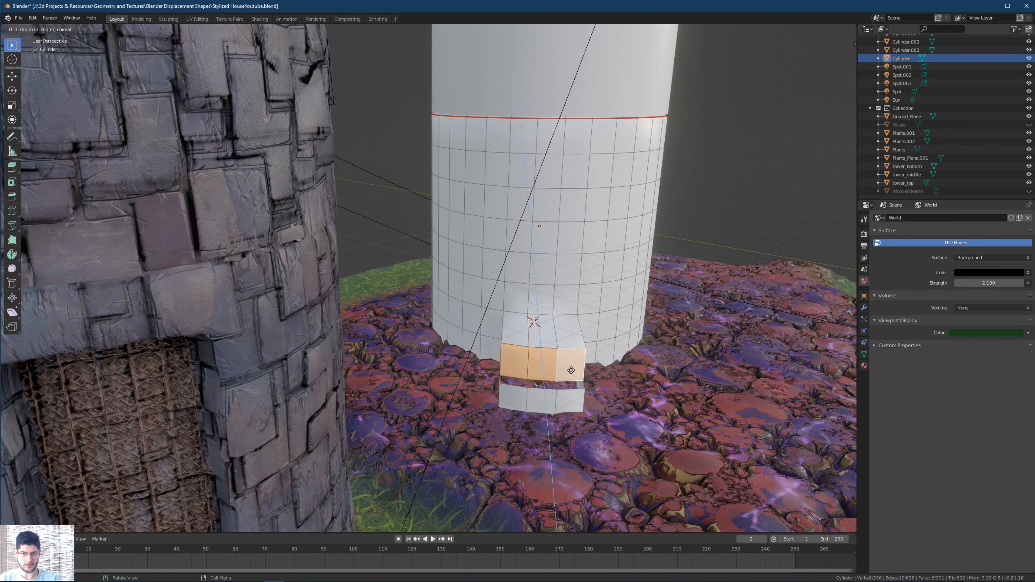
key(Escape)
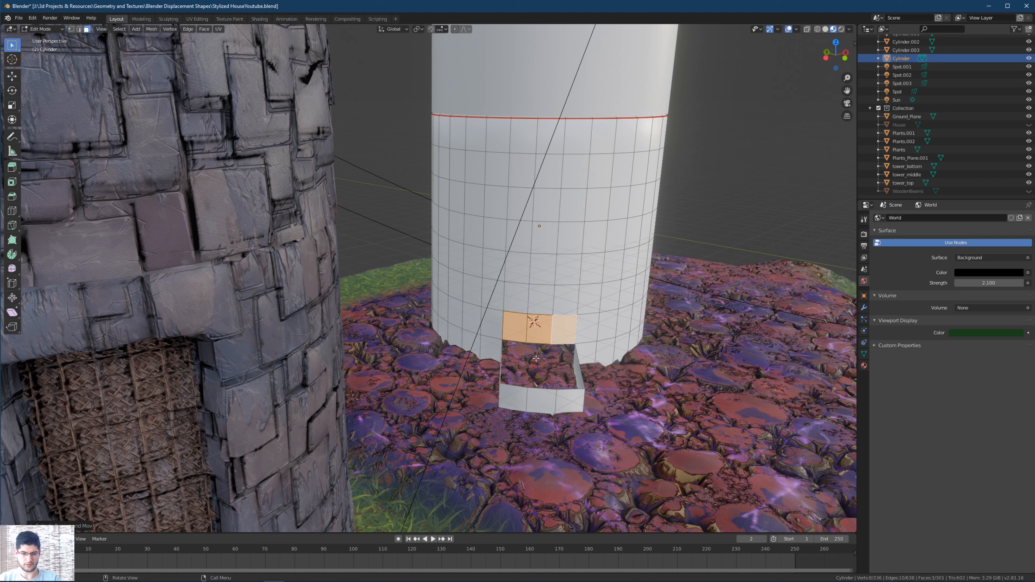
Undo the trial extrusion and the deletion of the extruded block's top faces.
middle_drag(553, 355, 521, 364)
shift+click(537, 353)
key(ctrl+z)
key(ctrl+z)
key(ctrl+z)
Extrude the three wall faces directly above the first step outward by about 2.5 m as a second step.
click(509, 336)
shift+click(529, 337)
shift+click(552, 337)
key(e)
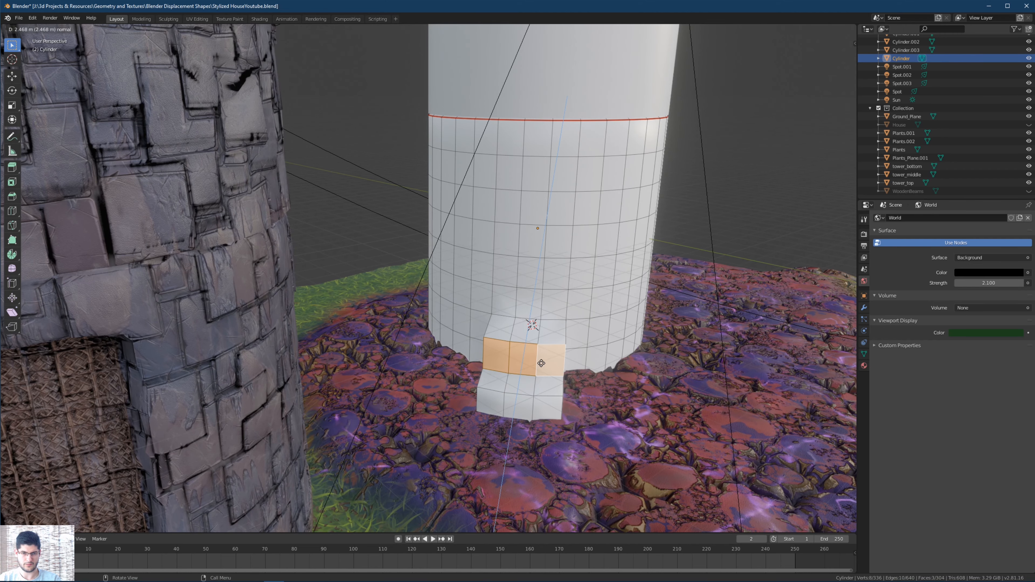
click(542, 364)
Extrude the area three faces wide and five faces high above the steps for the doorway, and return to Object Mode.
middle_drag(542, 364, 529, 315)
click(529, 314)
shift+click(558, 315)
shift+click(577, 314)
shift+click(581, 285)
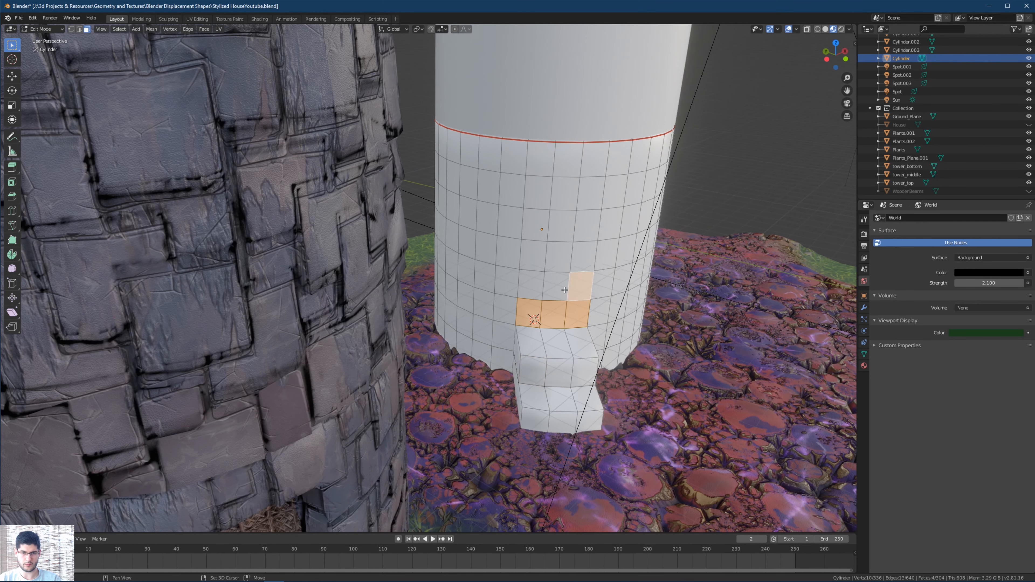
shift+click(557, 285)
shift+click(531, 285)
shift+click(533, 256)
shift+click(559, 256)
shift+click(575, 248)
shift+click(586, 224)
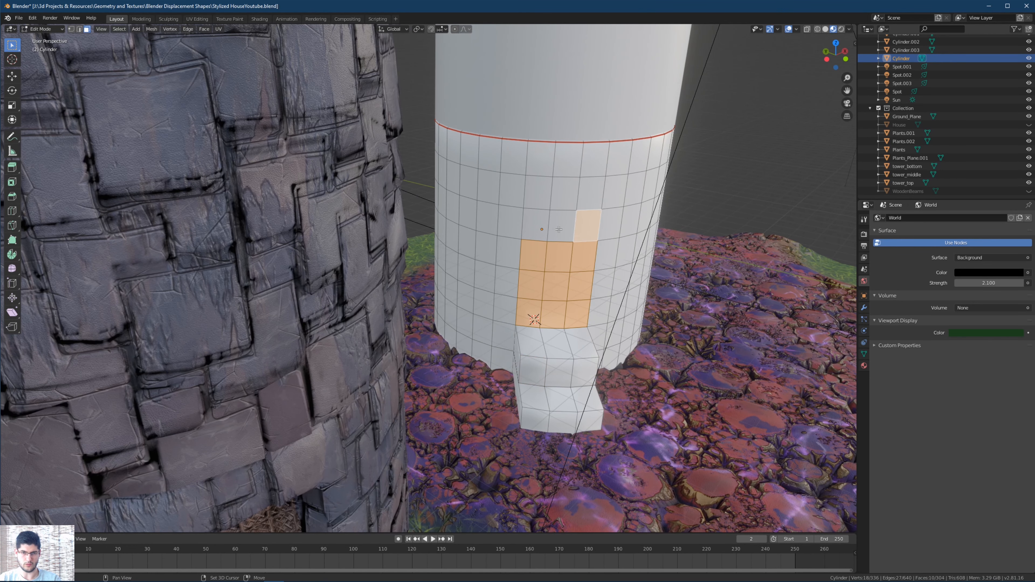
shift+click(560, 224)
shift+click(533, 224)
shift+click(538, 194)
shift+click(564, 193)
shift+click(590, 194)
scroll(579, 240, down, 3)
middle_drag(580, 240, 544, 220)
key(e)
click(524, 255)
click(599, 181)
key(Tab)
click(537, 270)
key(Tab)
key(Tab)
key(Tab)
key(Tab)
shift+middle_drag(549, 170, 552, 337)
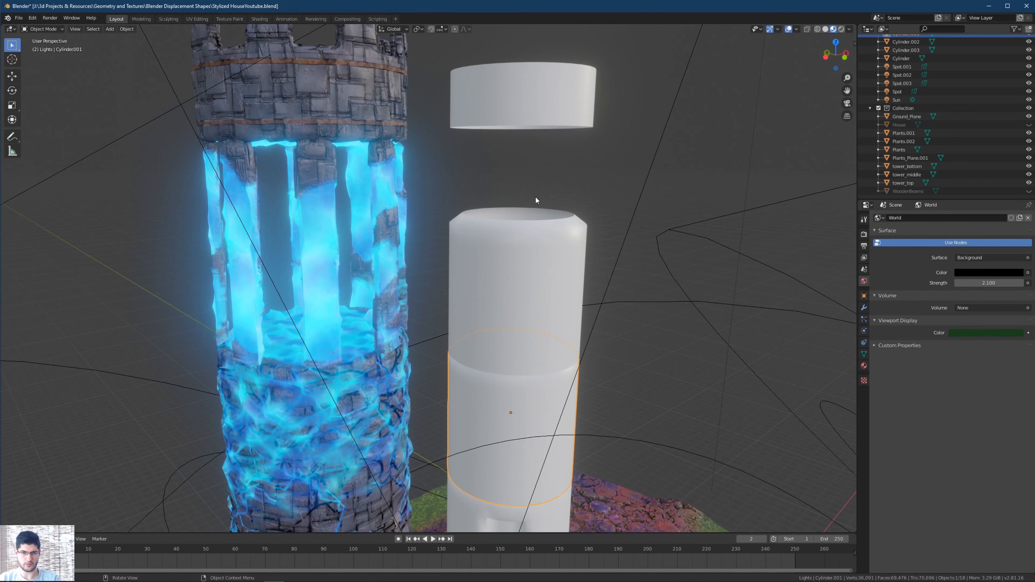
Open the third cylinder for mesh editing and select three pairs of adjacent rim faces, leaving two faces between pairs.
click(541, 222)
middle_drag(524, 151, 507, 261)
key(Tab)
scroll(535, 244, up, 2)
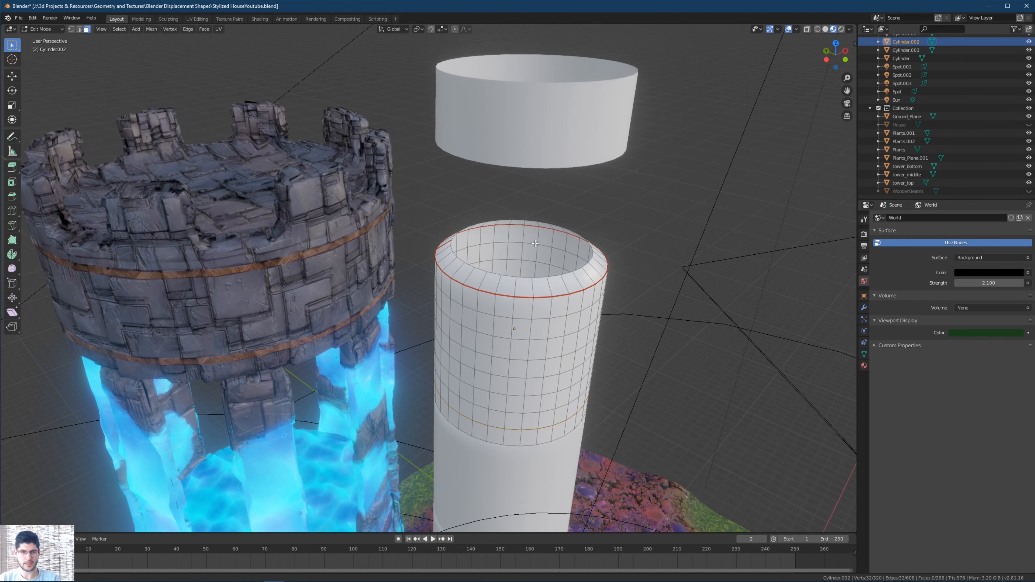
click(508, 285)
shift+click(526, 286)
middle_drag(525, 286, 529, 347)
shift+click(529, 351)
shift+click(543, 344)
shift+click(539, 351)
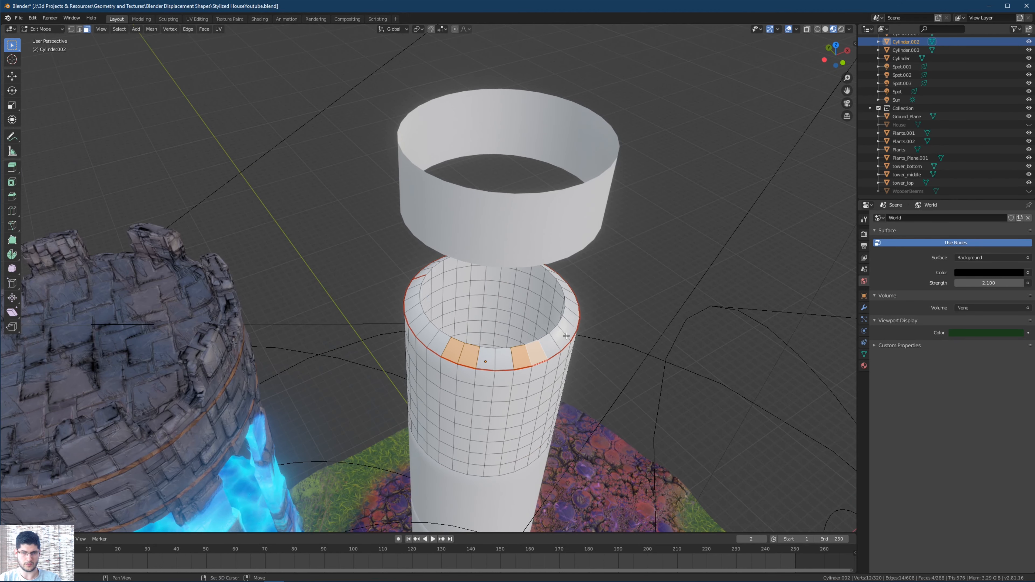
shift+click(568, 331)
shift+click(572, 317)
Add the remaining five pairs of adjacent rim faces on the third cylinder to the selection, keeping two faces between pairs.
middle_drag(572, 318, 525, 305)
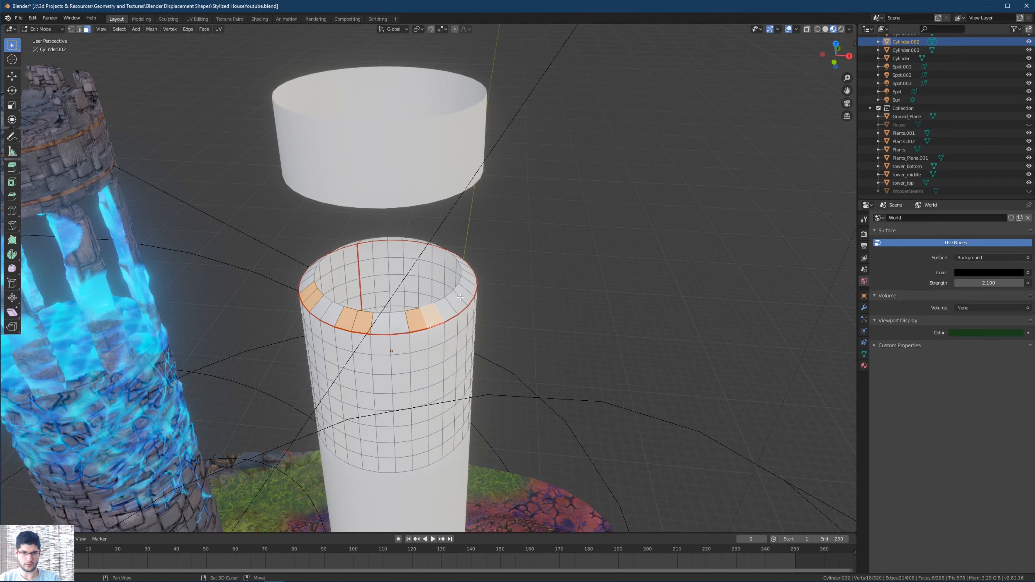
shift+click(465, 290)
shift+click(467, 287)
middle_drag(467, 287, 582, 314)
shift+click(578, 318)
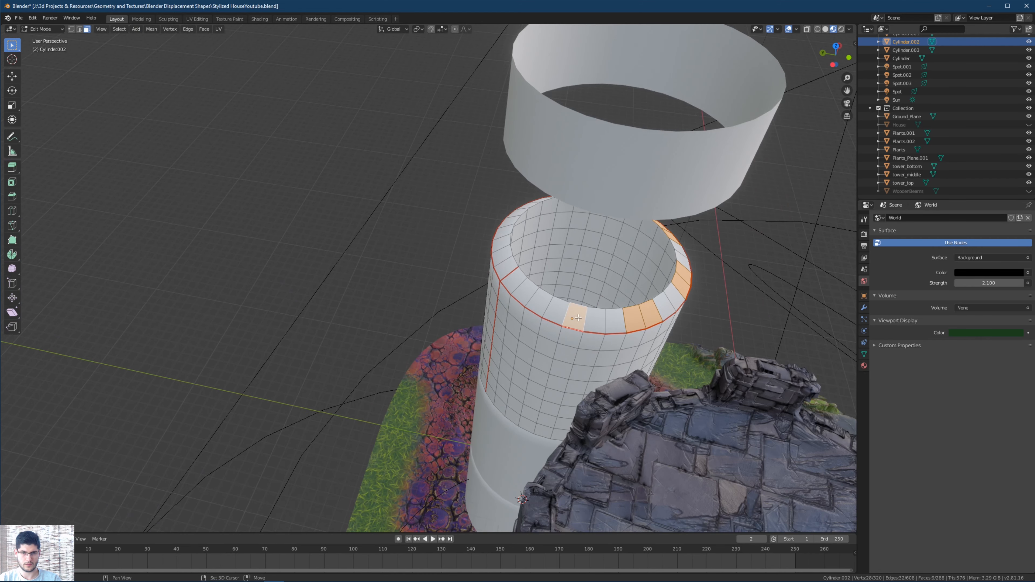
shift+click(563, 311)
shift+click(518, 282)
middle_drag(518, 282, 518, 233)
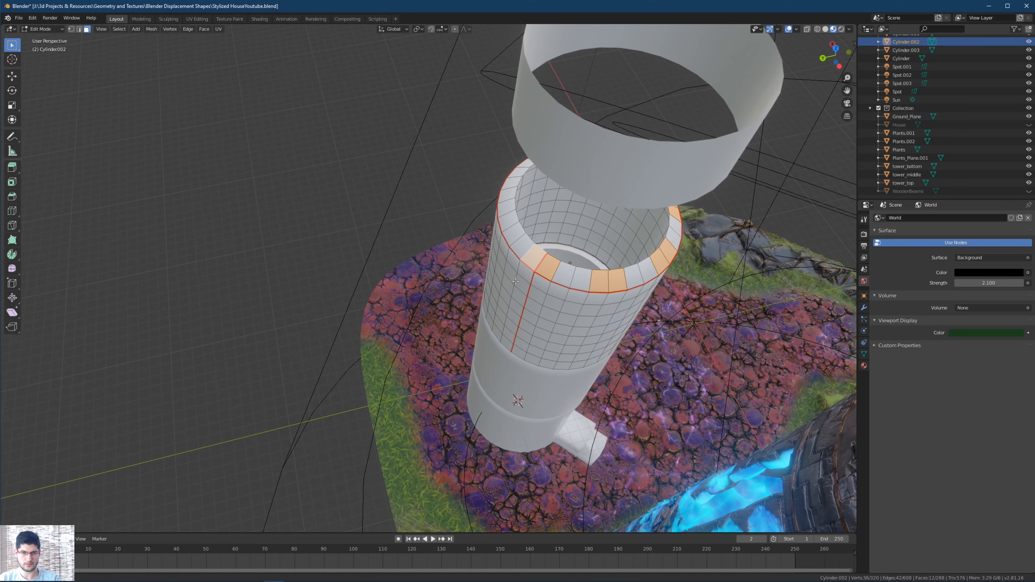
shift+click(511, 222)
shift+click(506, 205)
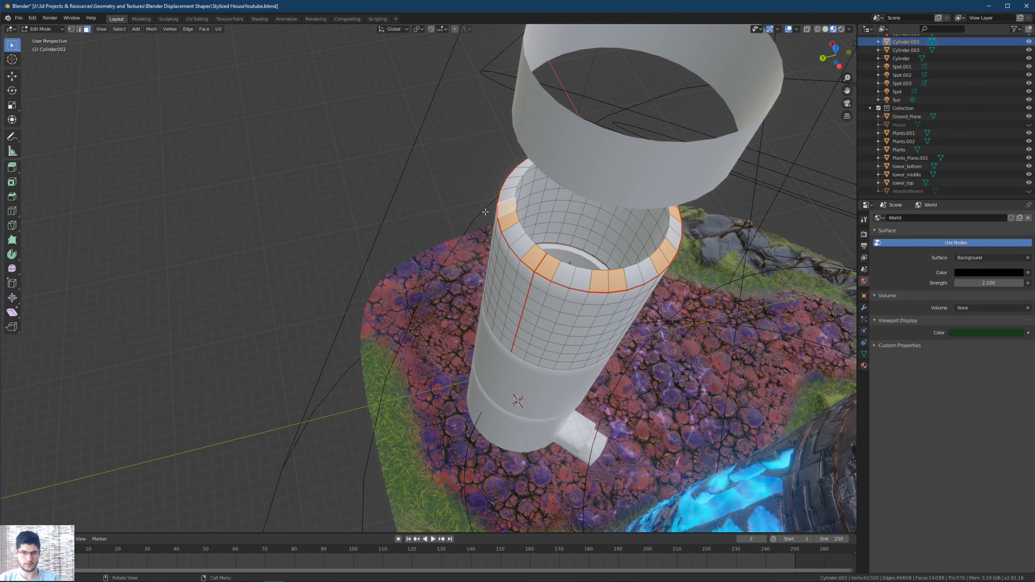
middle_drag(397, 192, 479, 208)
shift+click(420, 226)
shift+click(402, 218)
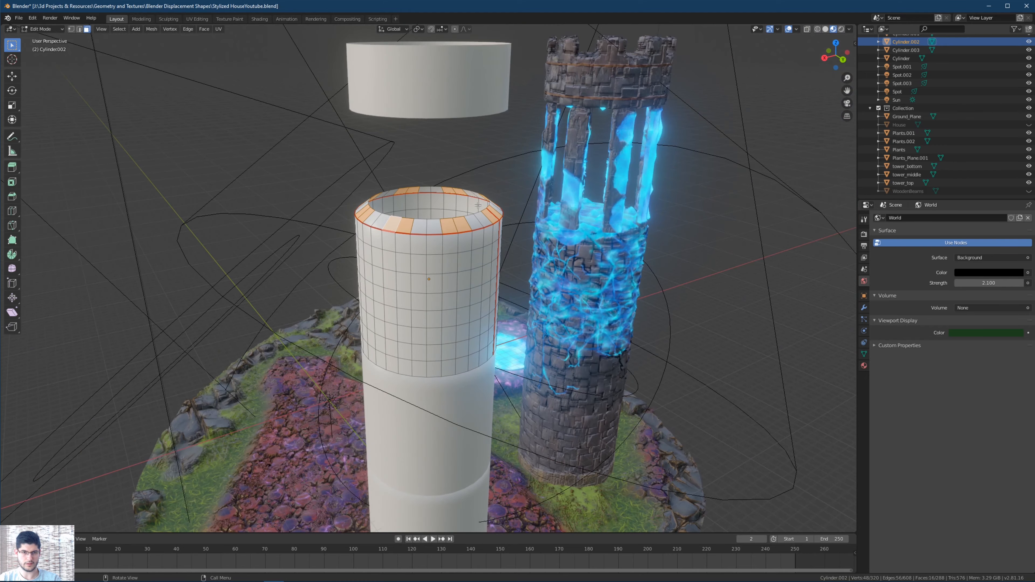
Extrude the eight selected face pairs upward as pillars until they reach into the top ring, and return to Object Mode.
key(e)
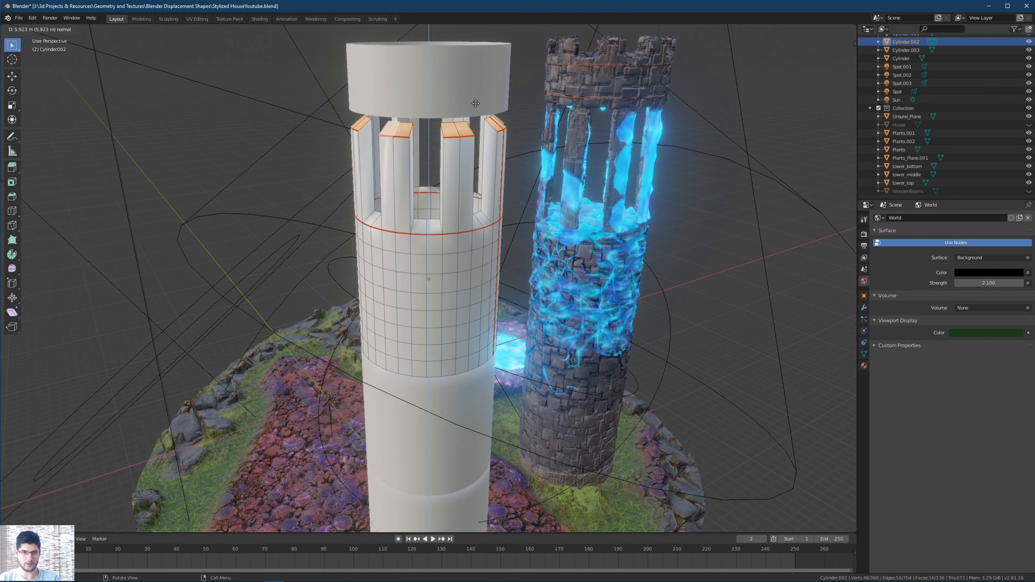
click(467, 84)
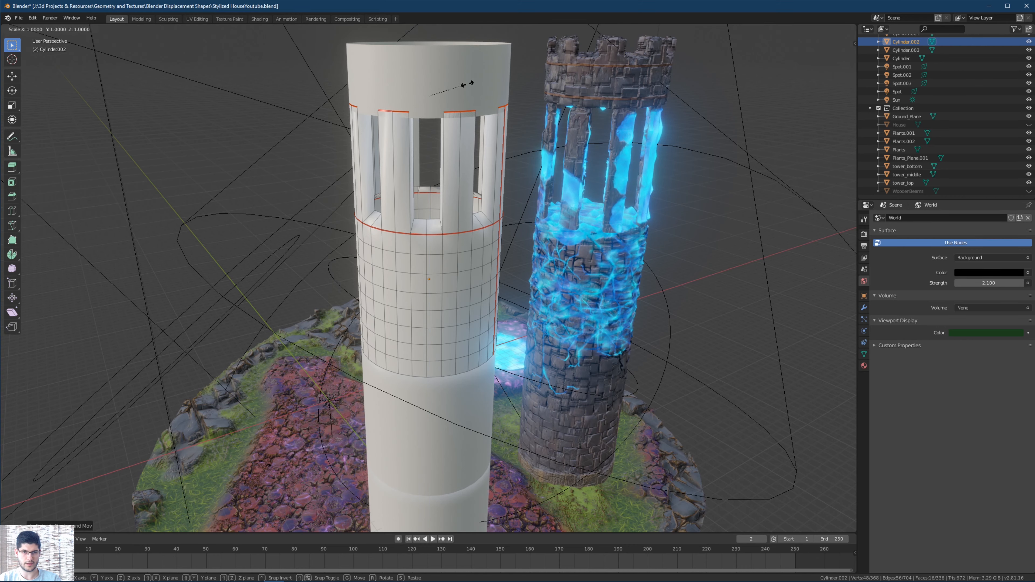
middle_drag(467, 84, 526, 226)
scroll(548, 226, up, 3)
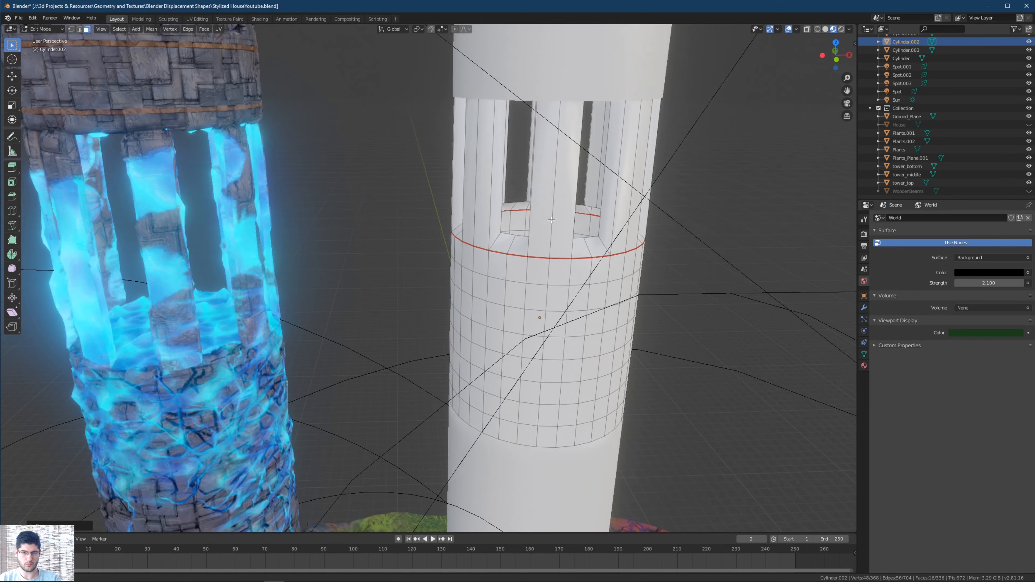
middle_drag(586, 198, 602, 182)
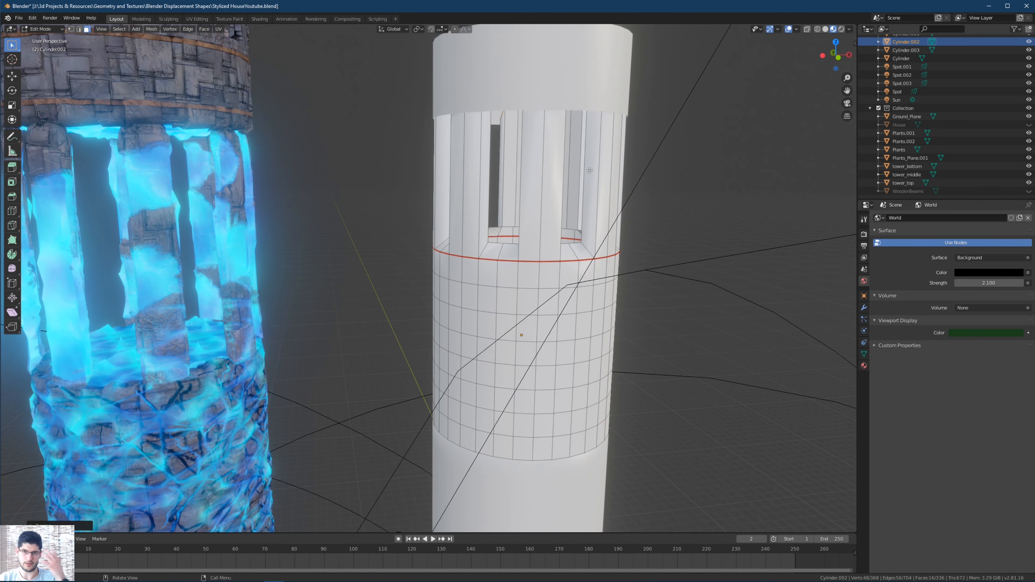
scroll(533, 241, down, 4)
middle_drag(532, 248, 589, 224)
scroll(610, 199, up, 2)
scroll(607, 204, down, 2)
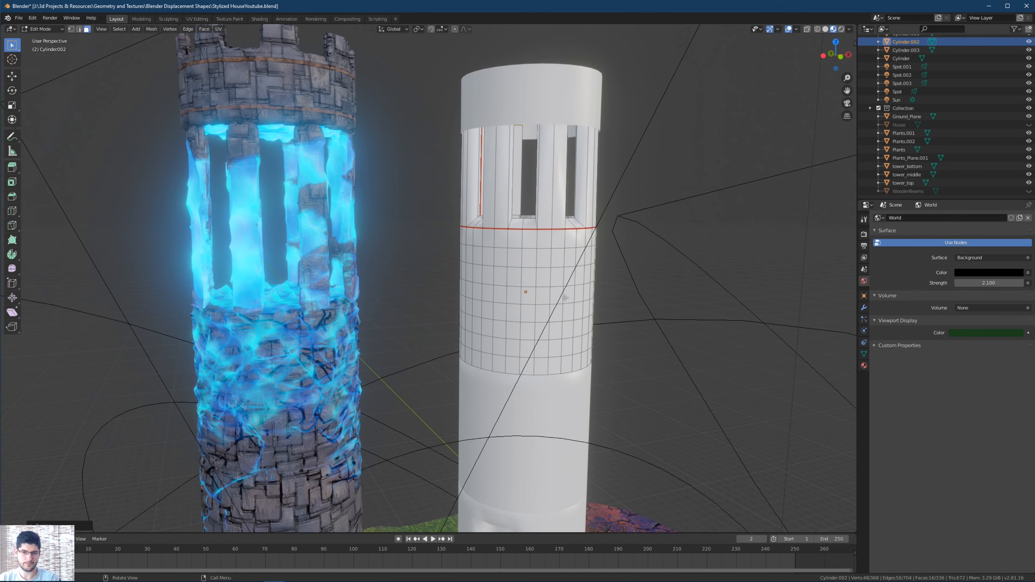
key(Tab)
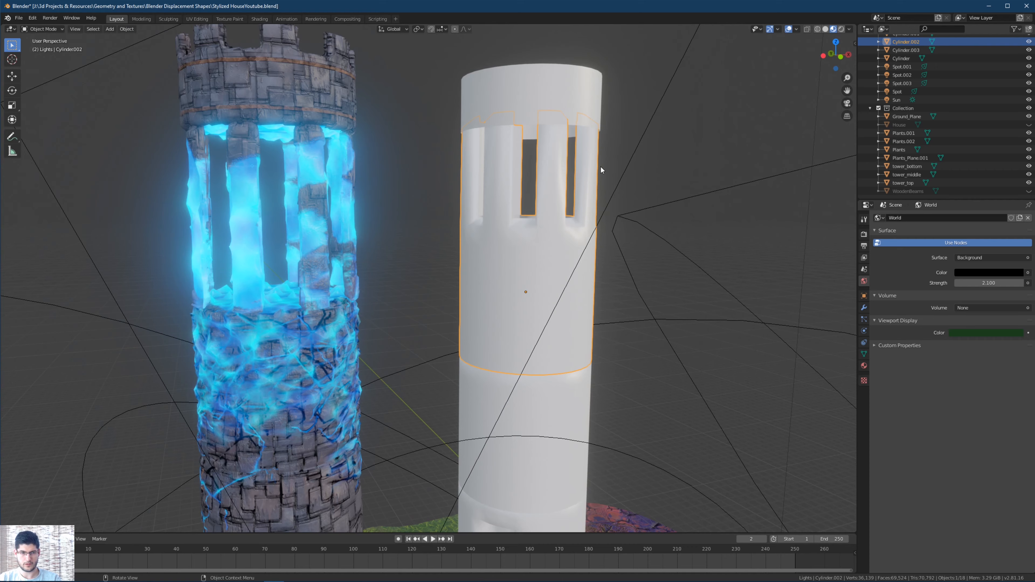
Open the top ring for mesh editing and extrude its upper edge loop inward, scaled to about 0.87.
middle_drag(567, 294, 558, 223)
click(555, 127)
middle_drag(556, 127, 470, 292)
key(Tab)
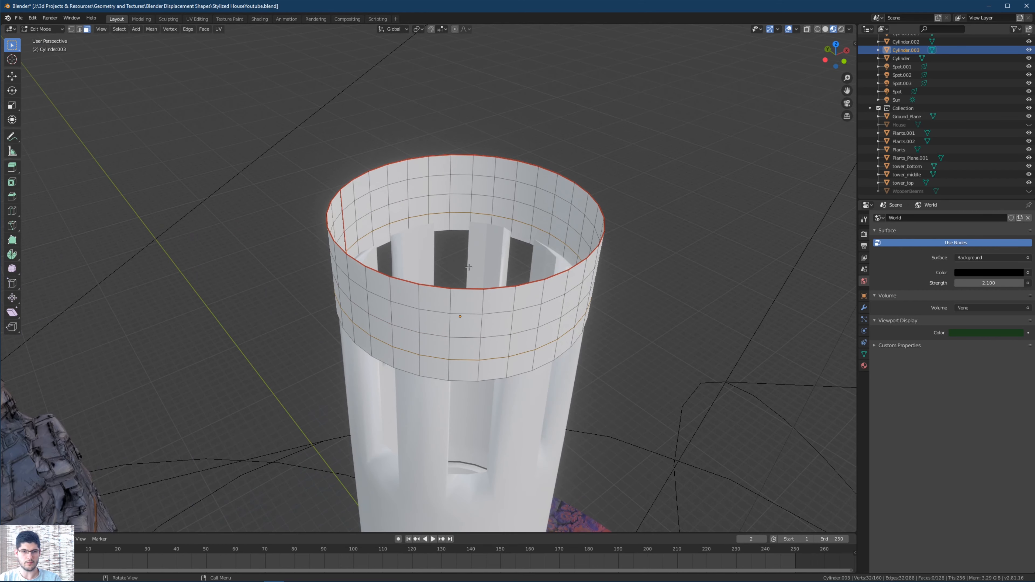
key(2)
alt+click(472, 290)
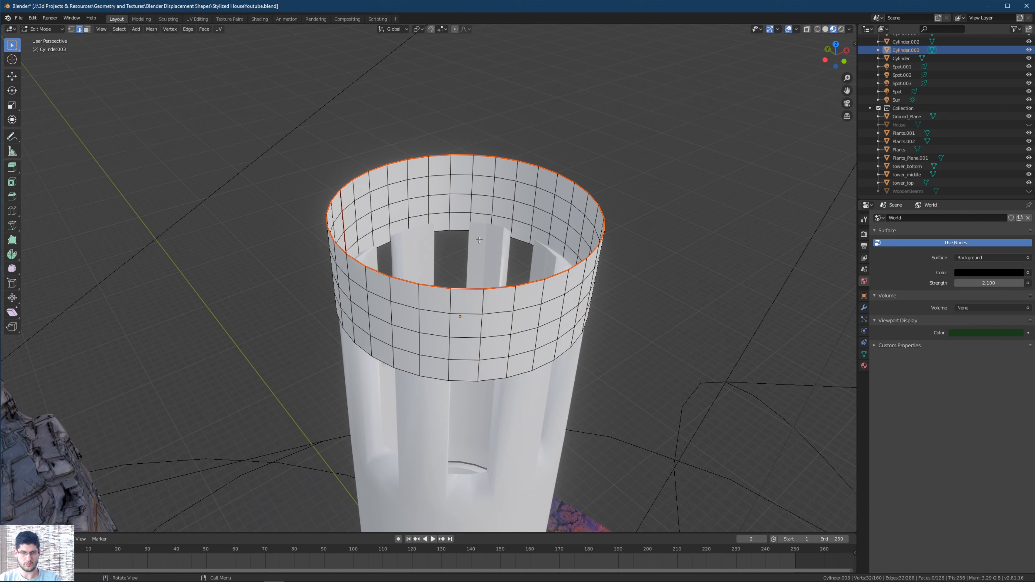
key(e)
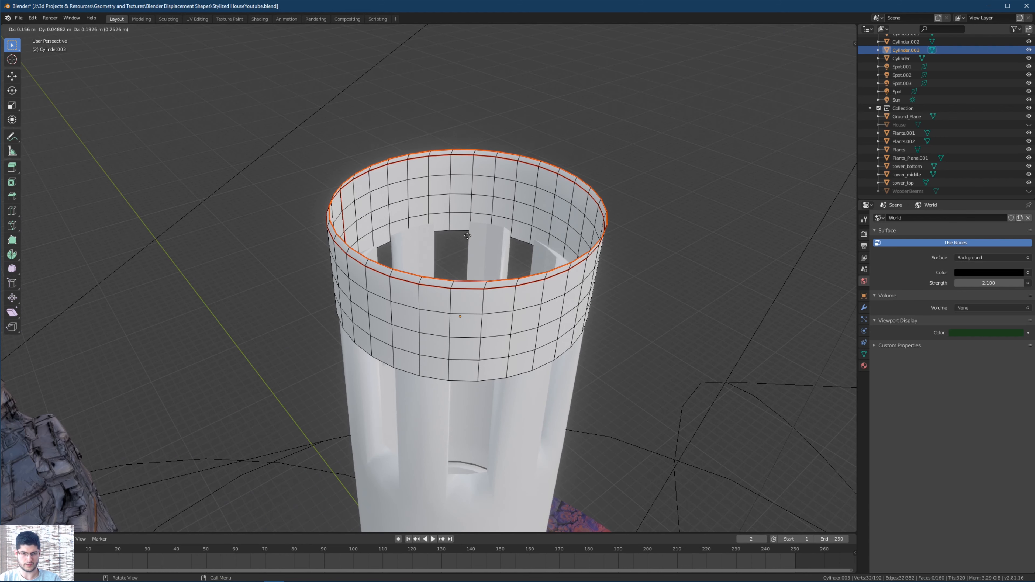
right_click(460, 224)
key(s)
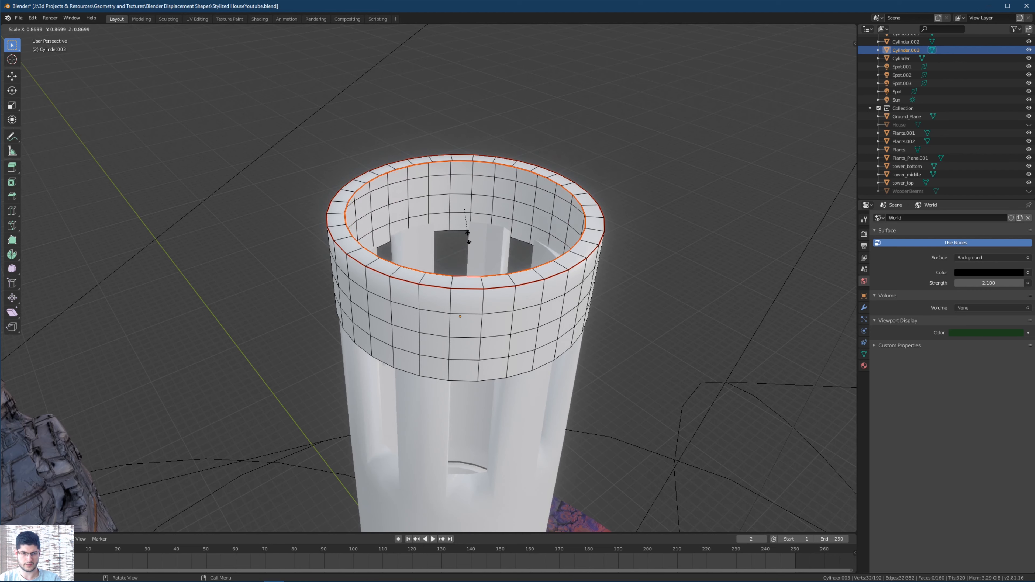
click(467, 235)
Extrude the new inner edge loop once more and scale it to about 0.29, leaving a small central hole.
middle_drag(467, 236, 447, 275)
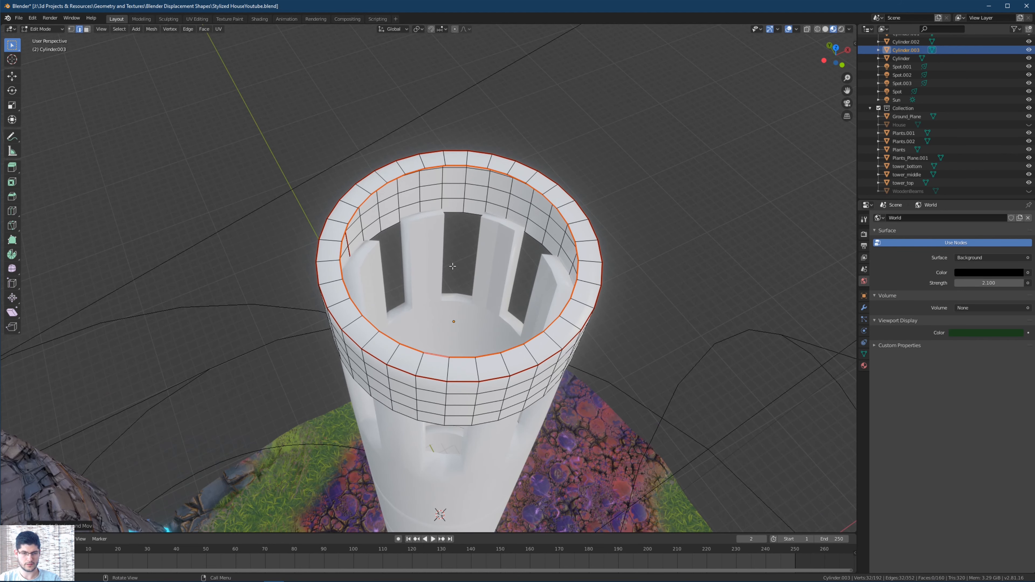
key(e)
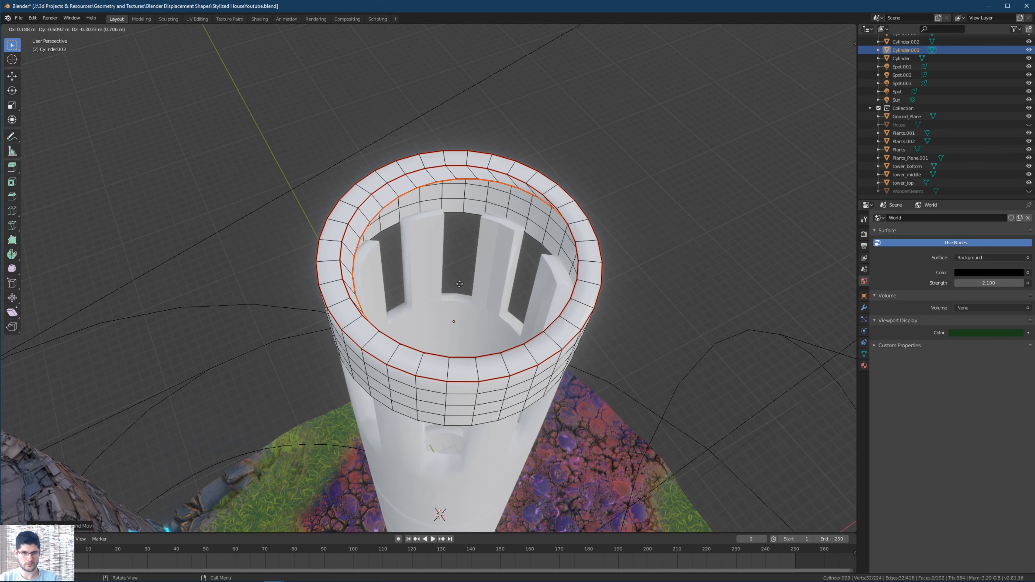
key(s)
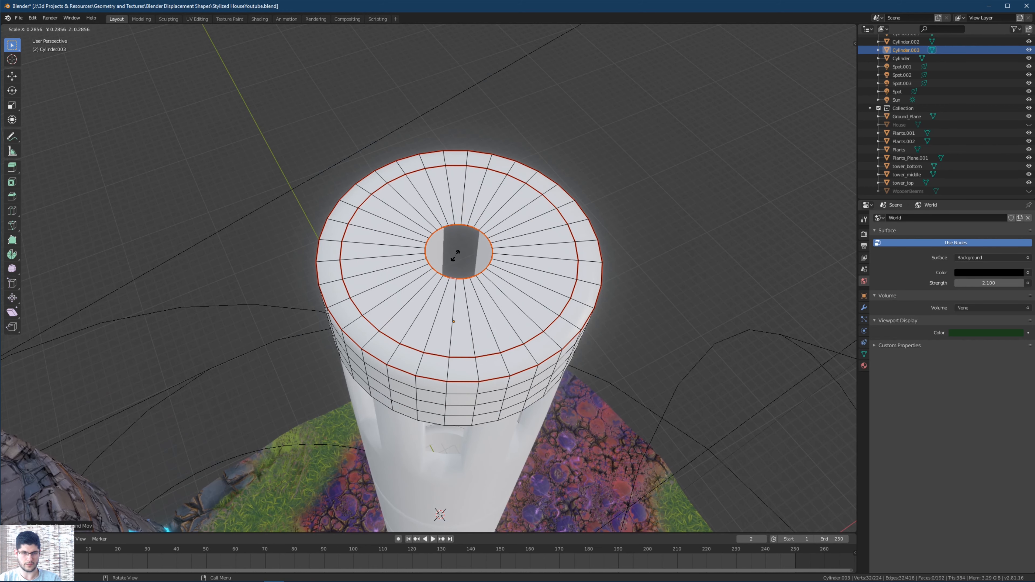
click(455, 254)
middle_drag(455, 254, 435, 288)
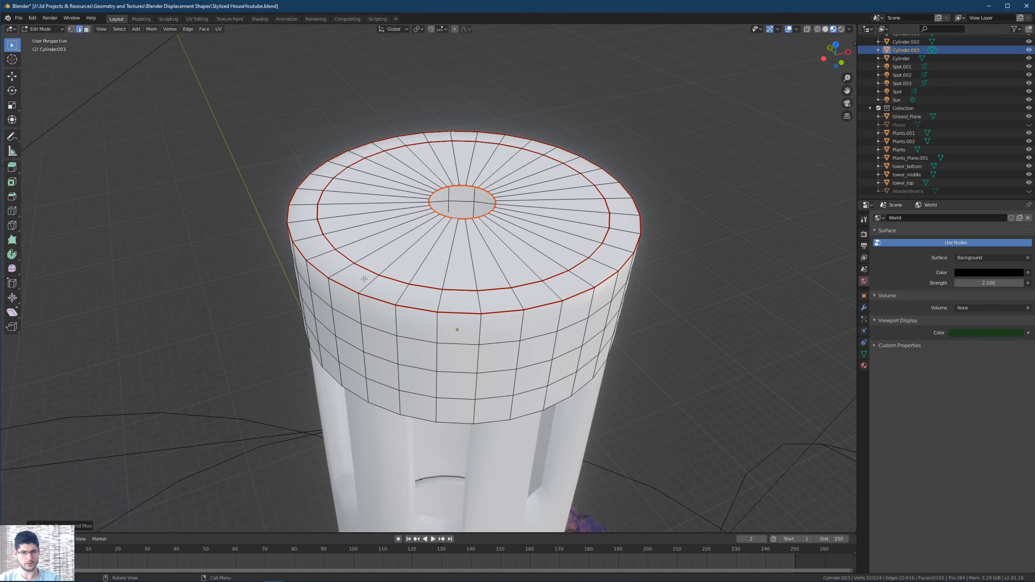
Select three pairs of adjacent faces on the top ring's outer rim, leaving two faces between pairs.
key(3)
click(395, 290)
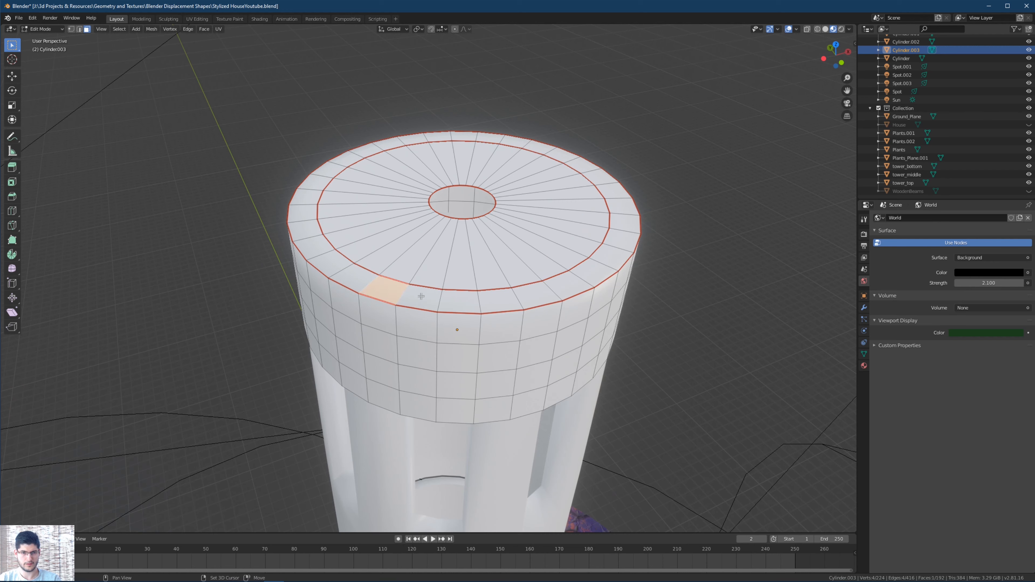
shift+click(420, 297)
shift+click(503, 299)
key(ctrl+z)
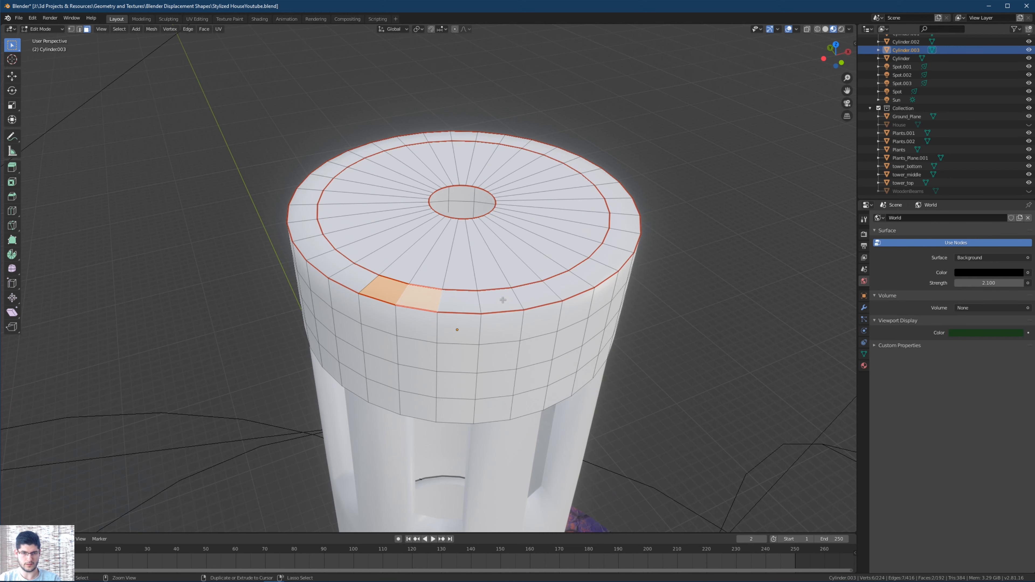
shift+click(538, 295)
shift+click(563, 285)
middle_drag(567, 285, 564, 317)
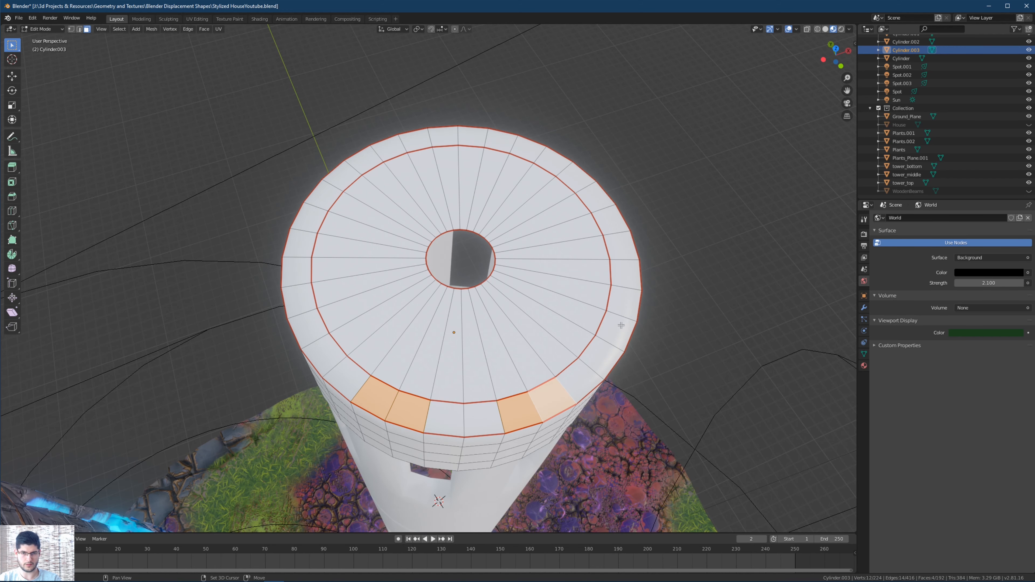
shift+click(620, 325)
shift+click(622, 303)
Add the remaining five rim face pairs at the same spacing and extrude all eight pairs upward as battlements.
shift+click(612, 220)
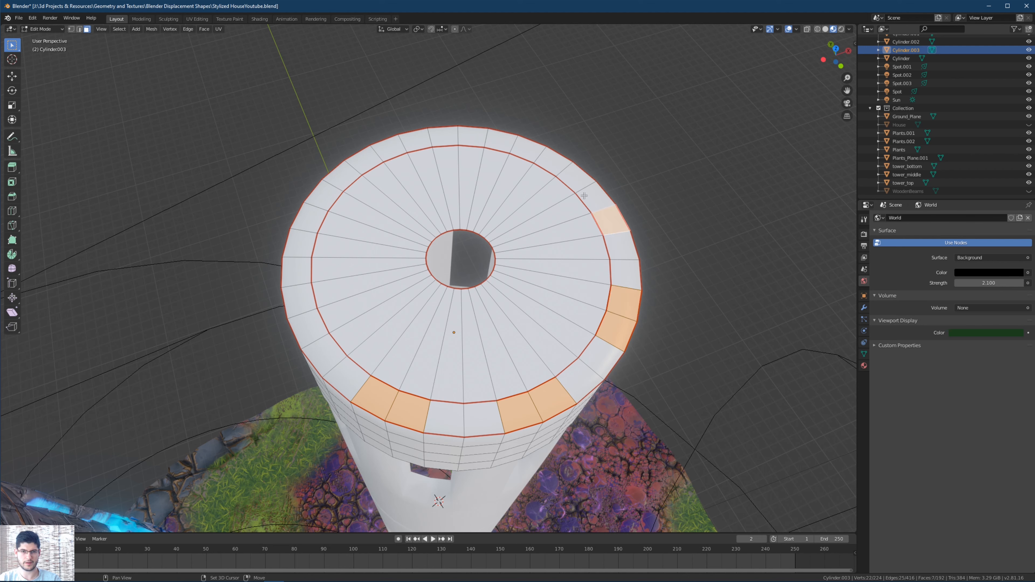
shift+click(583, 195)
shift+click(525, 153)
shift+click(499, 140)
shift+click(415, 141)
shift+click(385, 150)
shift+click(332, 192)
shift+click(316, 218)
shift+click(297, 271)
shift+click(307, 299)
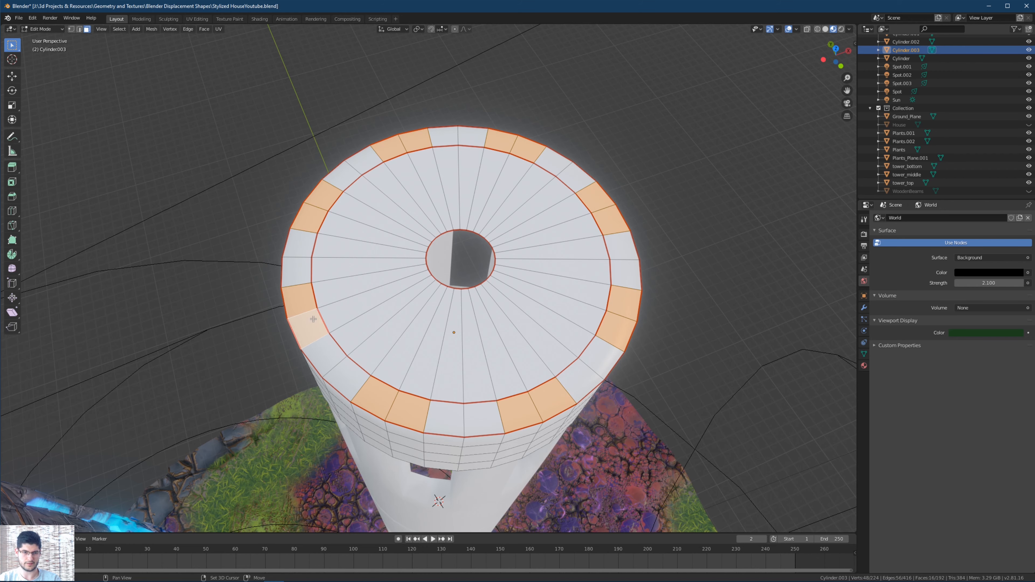
key(e)
click(349, 270)
Extrude the top ring's lower edge loop and scale it inward to about 0.54 to form the underside.
middle_drag(350, 270, 474, 207)
scroll(451, 192, up, 2)
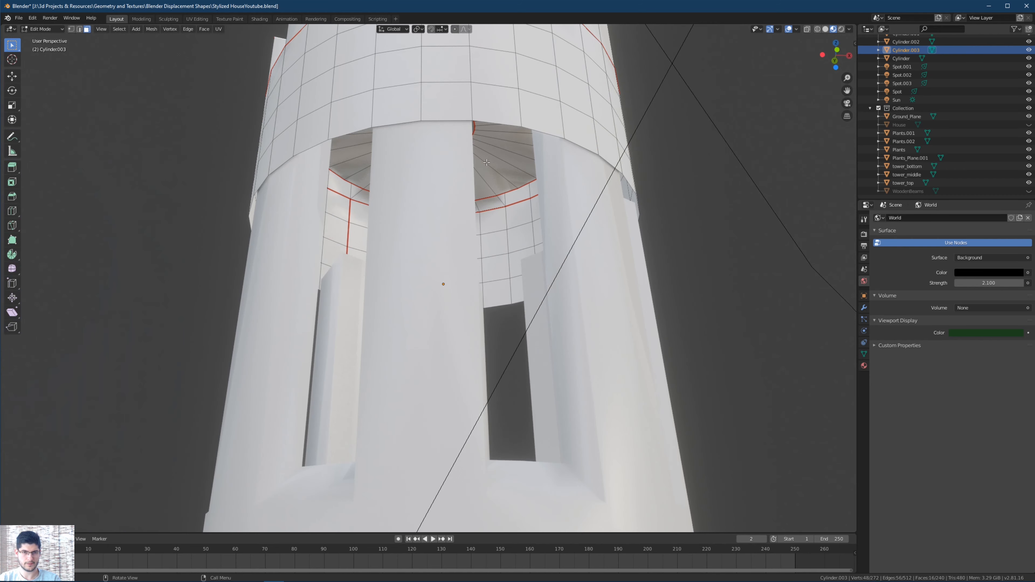
click(508, 126)
key(2)
click(510, 125)
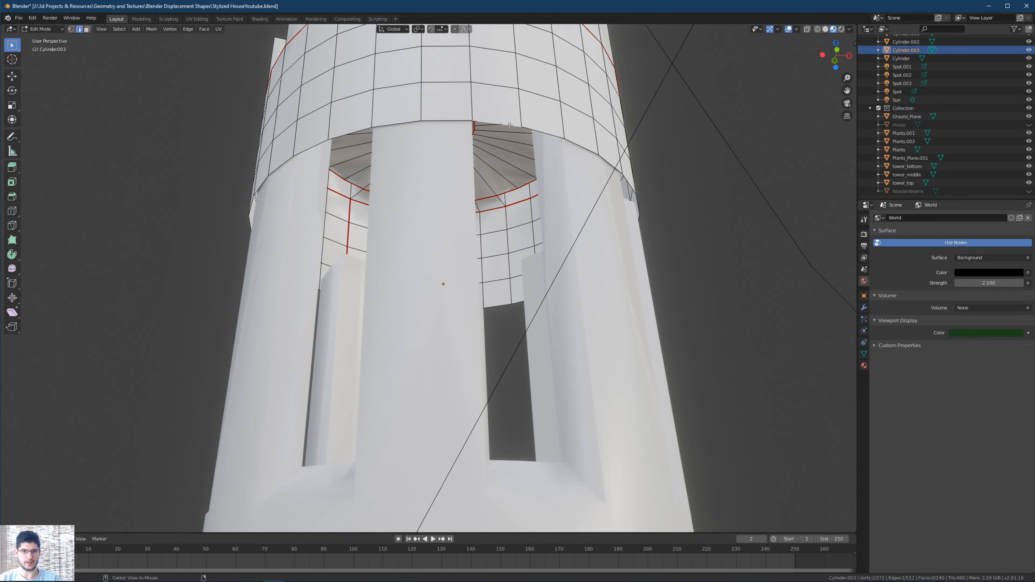
alt+click(509, 125)
middle_drag(509, 125, 496, 135)
key(e)
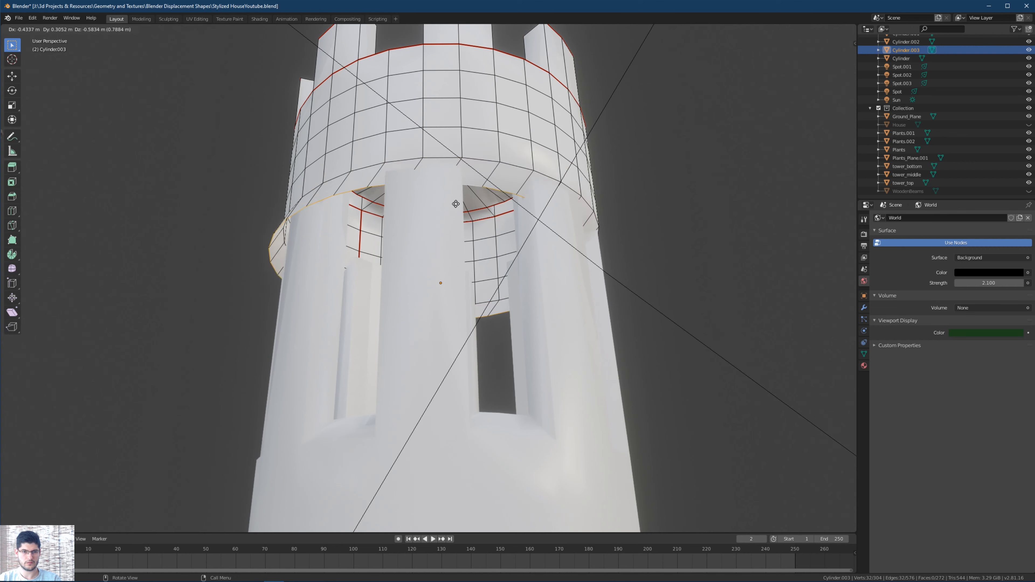
key(s)
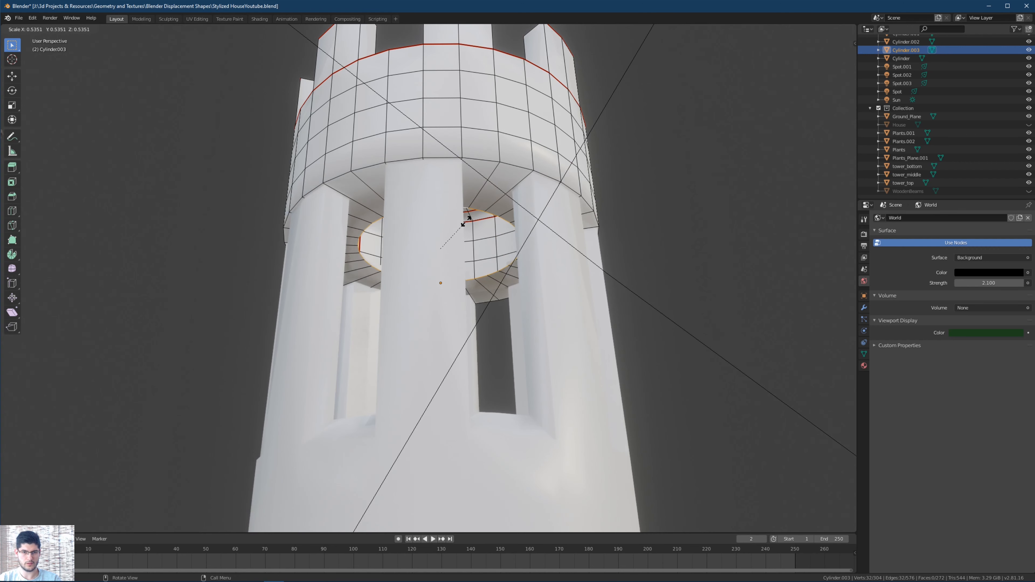
click(465, 221)
Hide the third cylinder, Cylinder.002, to expose the underside of the top ring.
middle_drag(464, 220, 463, 253)
middle_drag(448, 173, 489, 202)
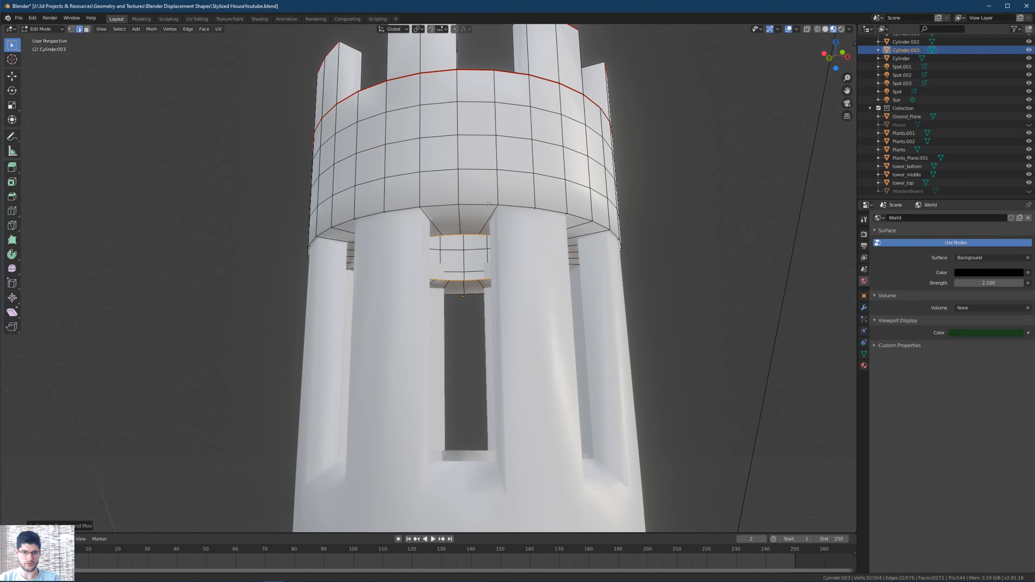
scroll(1032, 75, up, 3)
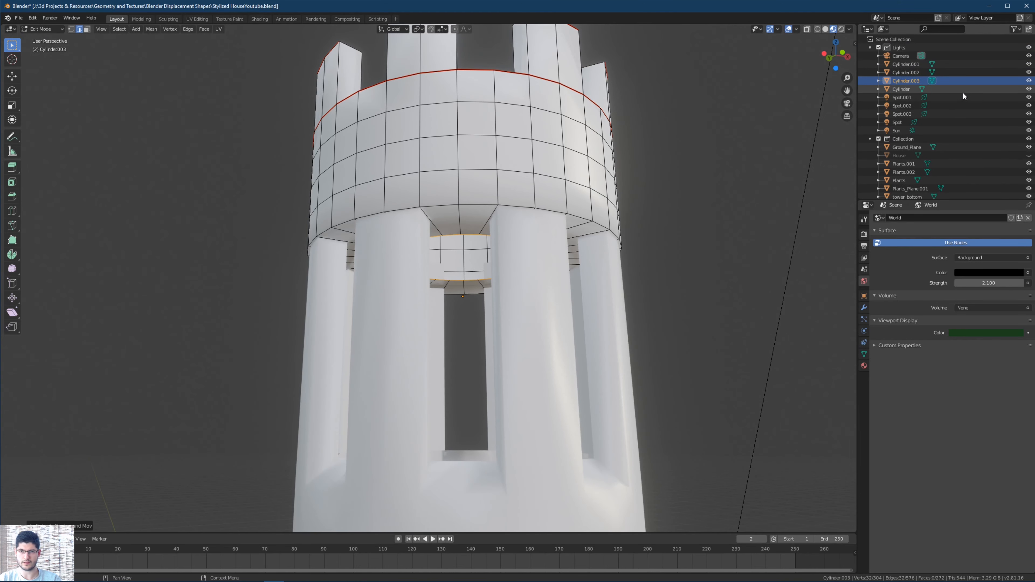
click(1028, 72)
Create two adjacent faces spanning the hole in the top ring's underside between opposite inner edges.
middle_drag(700, 162, 432, 198)
click(466, 154)
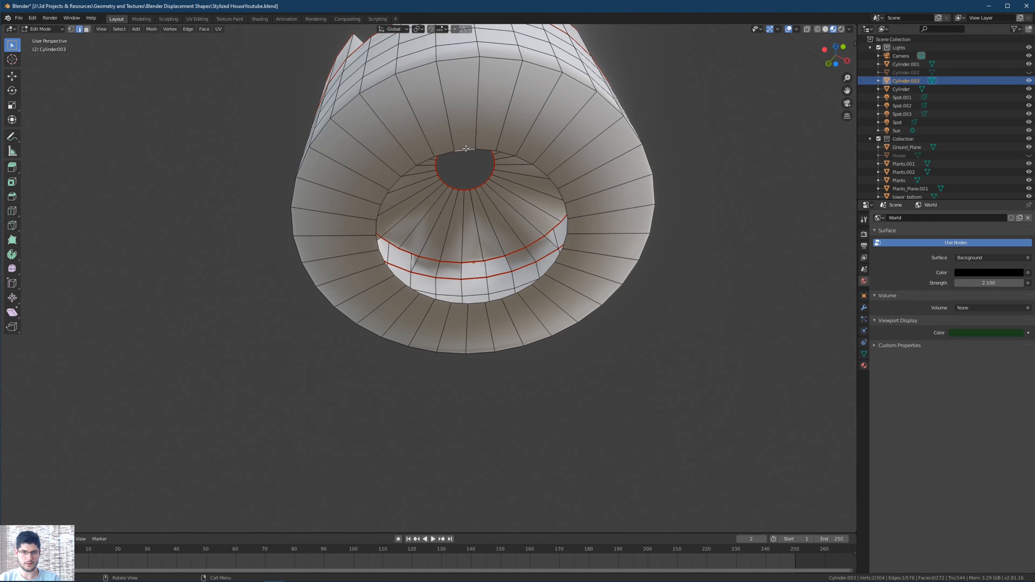
key(ctrl+KP_7)
middle_drag(486, 181, 502, 282)
scroll(502, 282, up, 4)
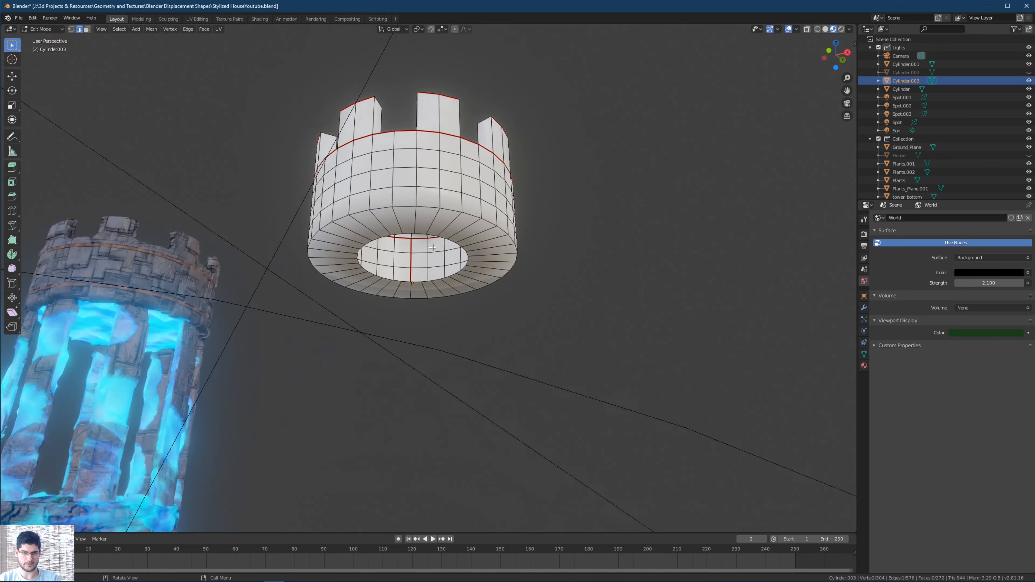
middle_drag(432, 240, 514, 259)
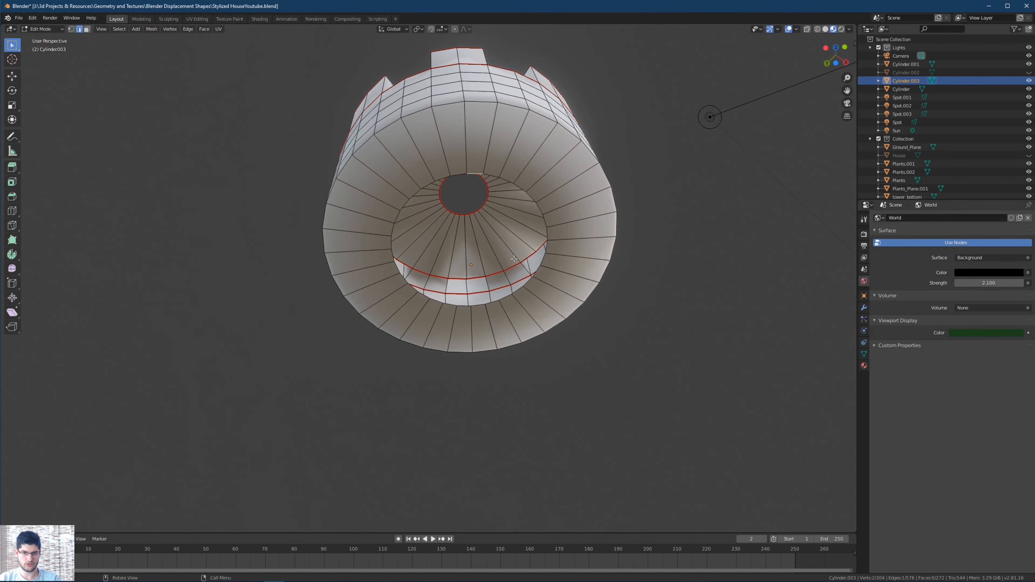
key(f)
middle_drag(479, 302, 443, 184)
click(444, 175)
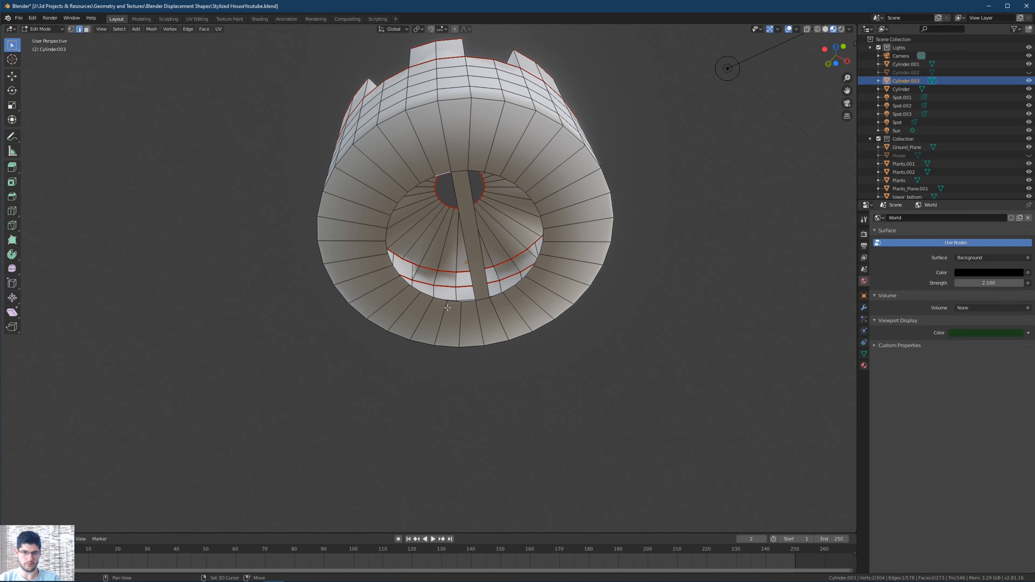
key(f)
middle_drag(466, 300, 506, 265)
scroll(491, 242, up, 2)
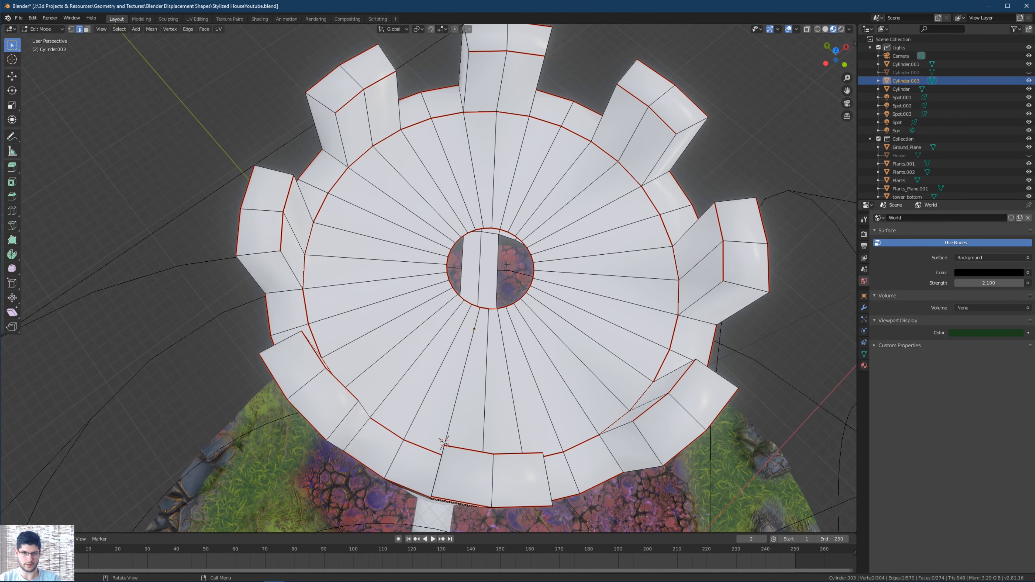
Create two adjacent faces spanning the hole in the ring's upper surface between opposite inner edges.
key(f)
click(489, 230)
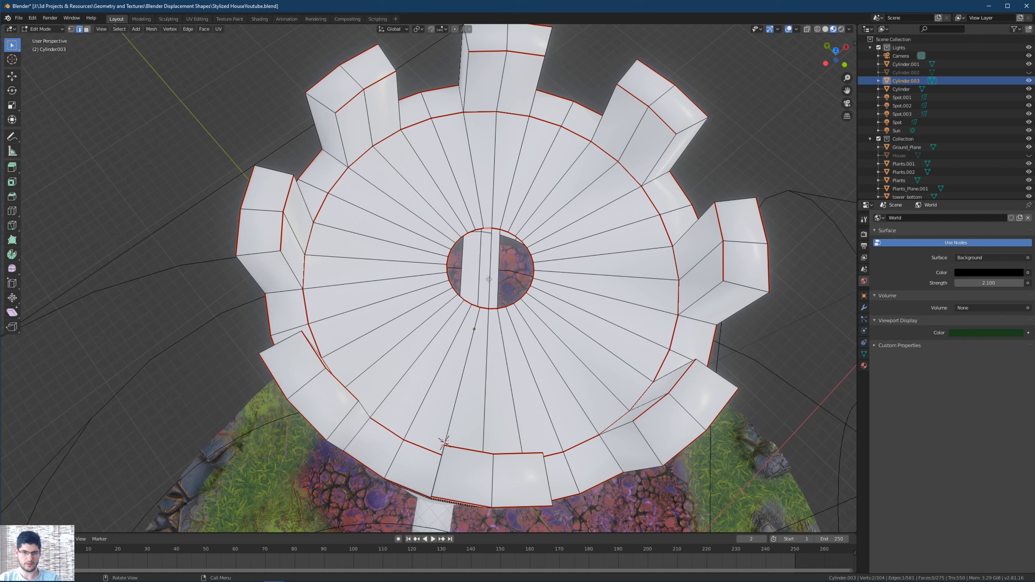
key(f)
Try to create a face across the underside hole beside the two existing strips, and undo it.
middle_drag(484, 308, 470, 71)
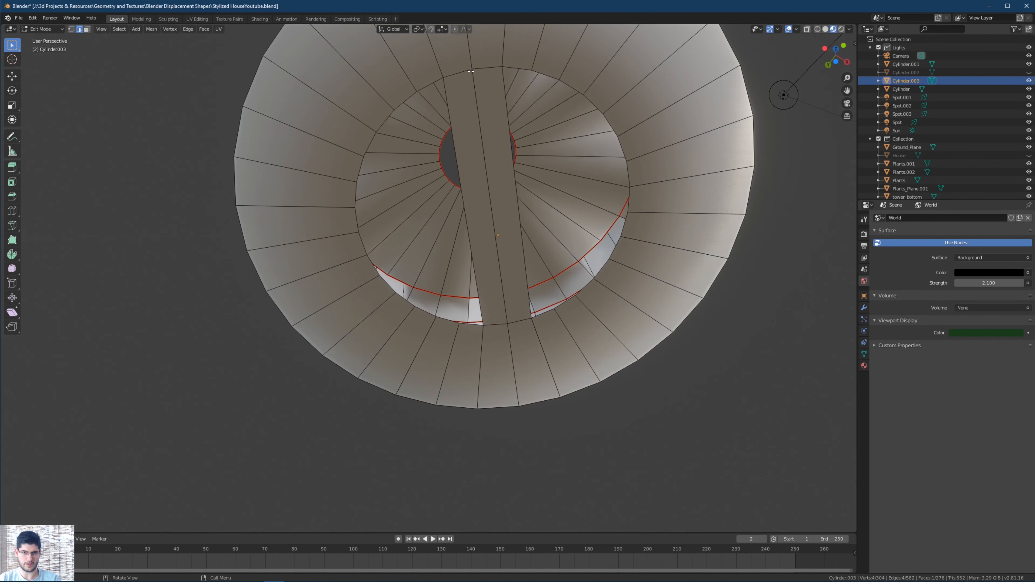
click(541, 314)
middle_drag(541, 314, 507, 119)
shift+click(501, 109)
key(f)
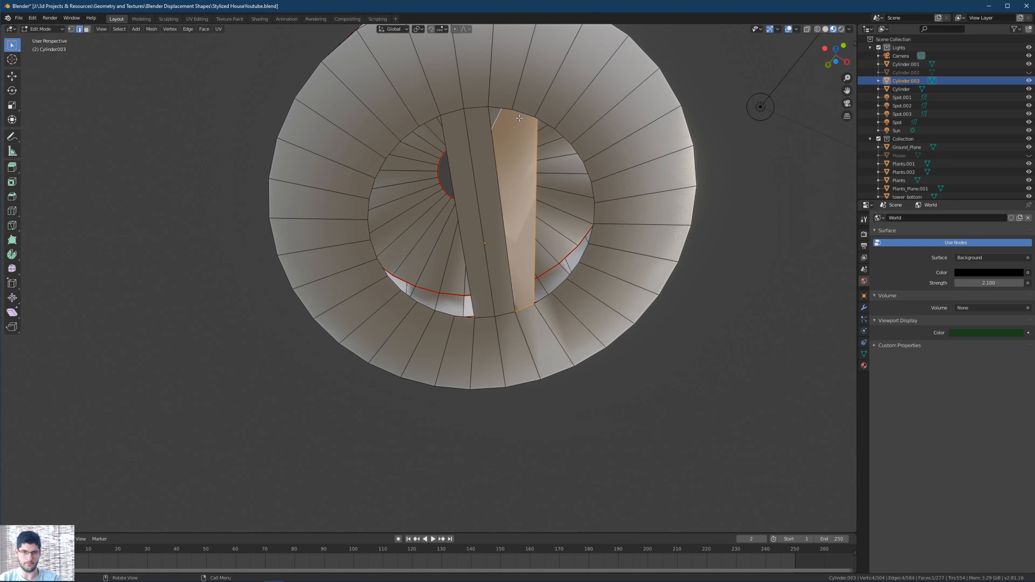
key(ctrl+z)
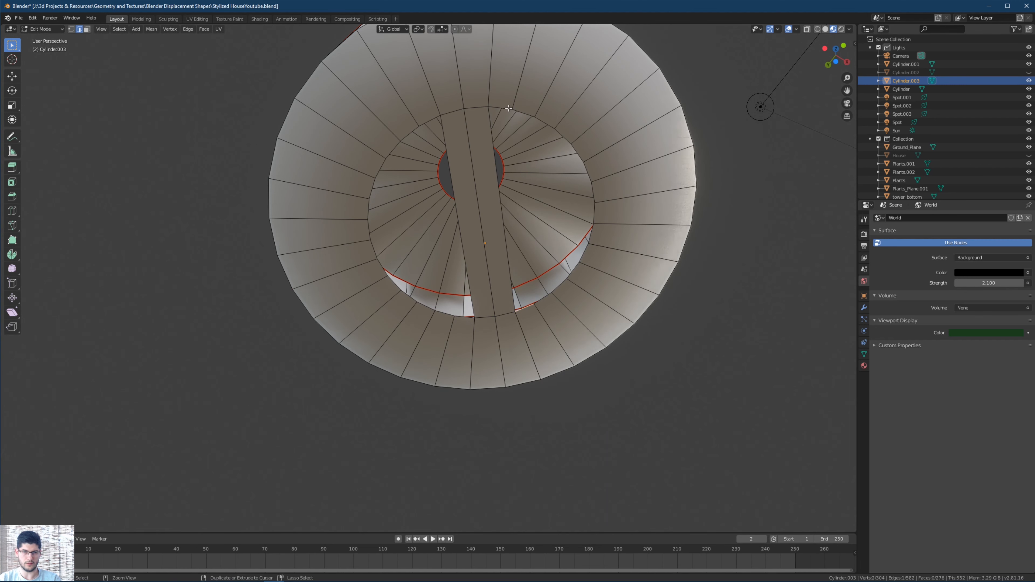
Fill one side of the underside hole with seven adjacent faces between opposite edges, working outward from the two middle strips.
key(f)
click(519, 114)
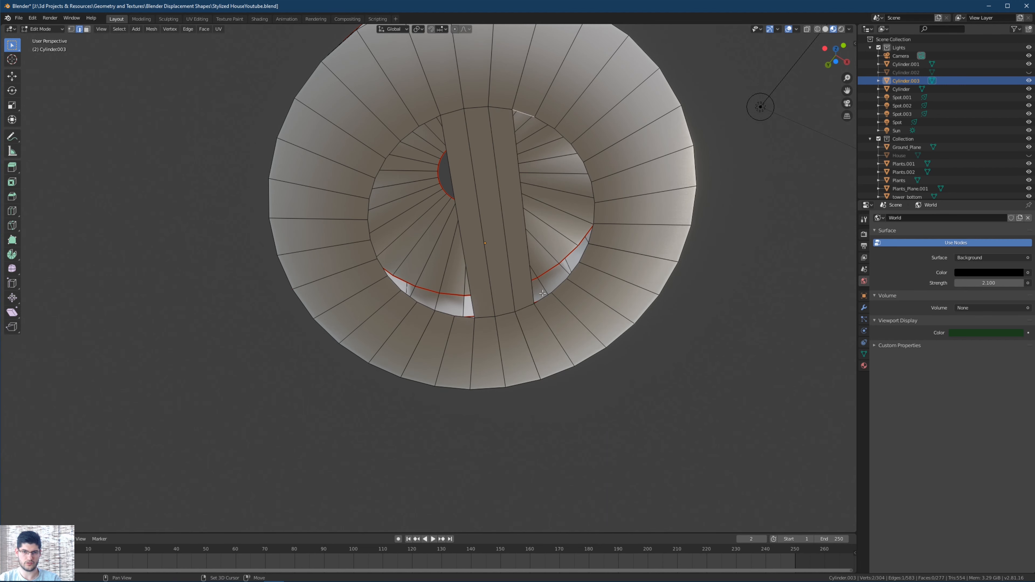
key(f)
click(561, 141)
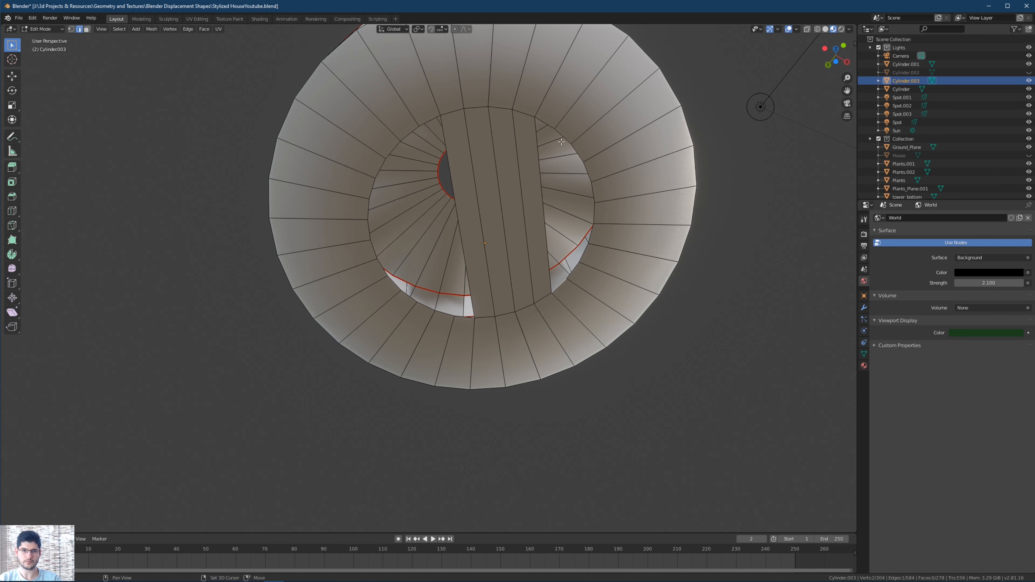
click(548, 127)
key(f)
click(574, 267)
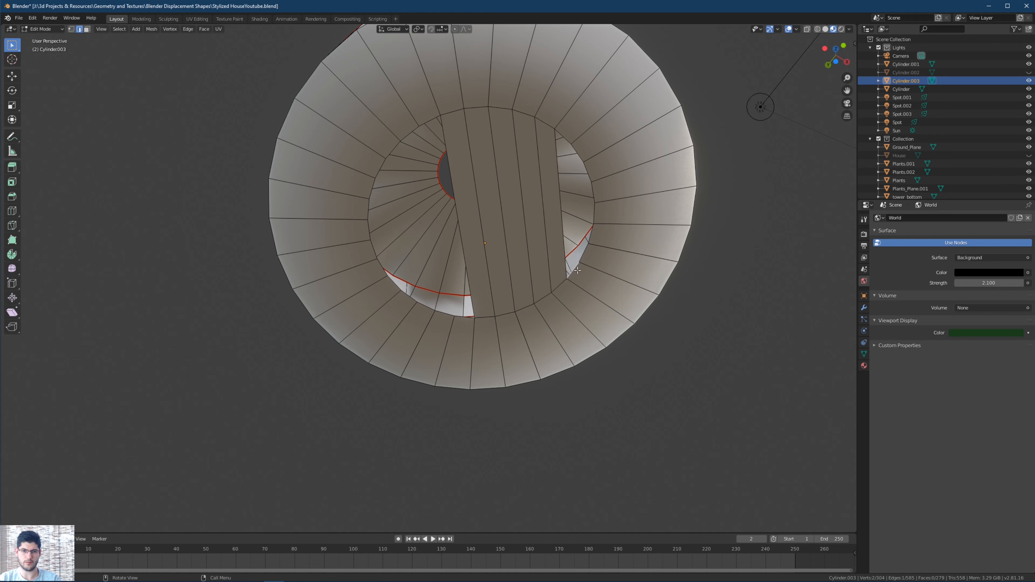
key(f)
click(574, 153)
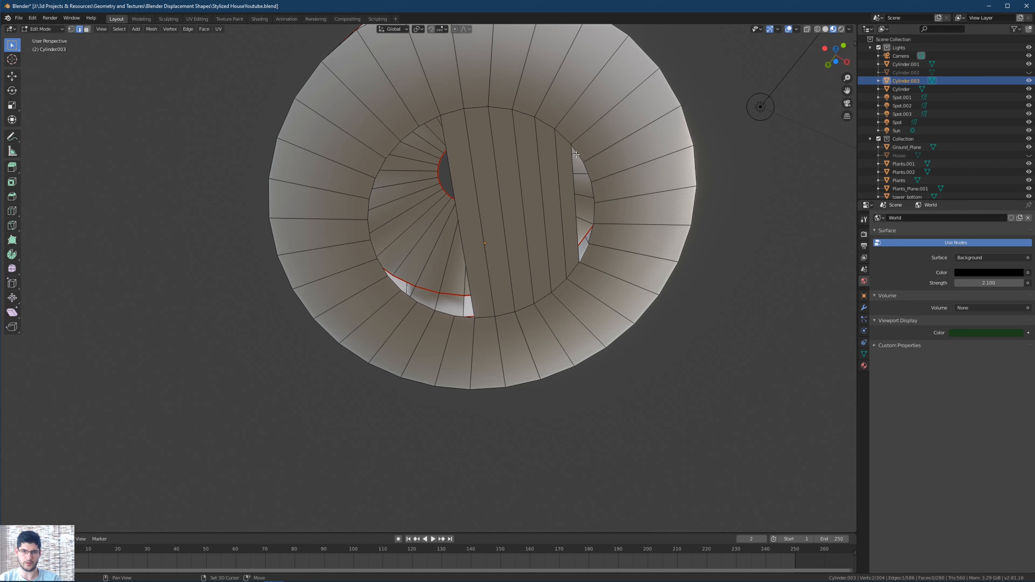
key(f)
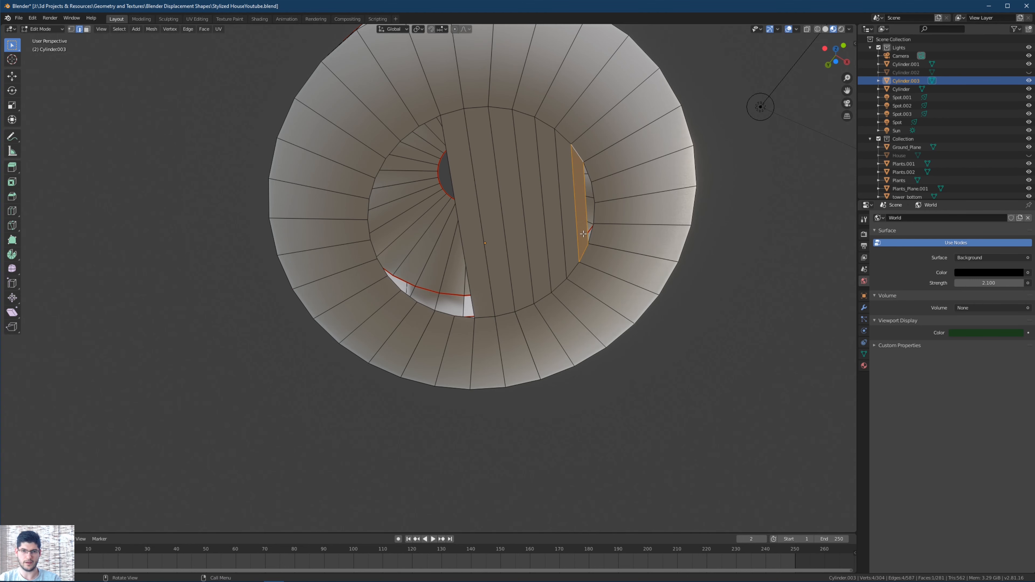
click(590, 235)
key(f)
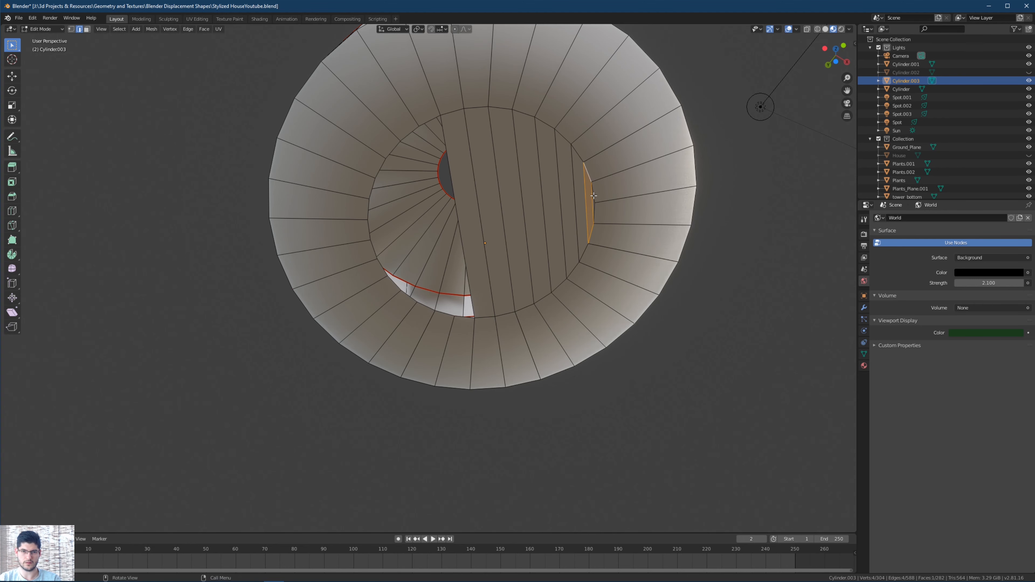
scroll(591, 198, up, 2)
click(728, 133)
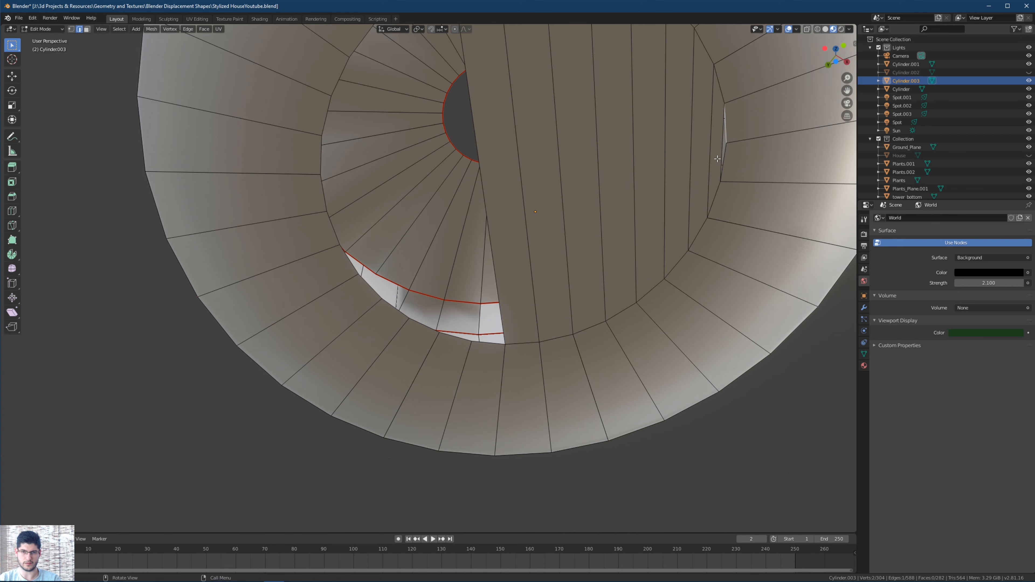
key(f)
Fill the other side of the underside hole with seven matching faces to close it completely.
middle_drag(722, 162, 489, 218)
click(442, 90)
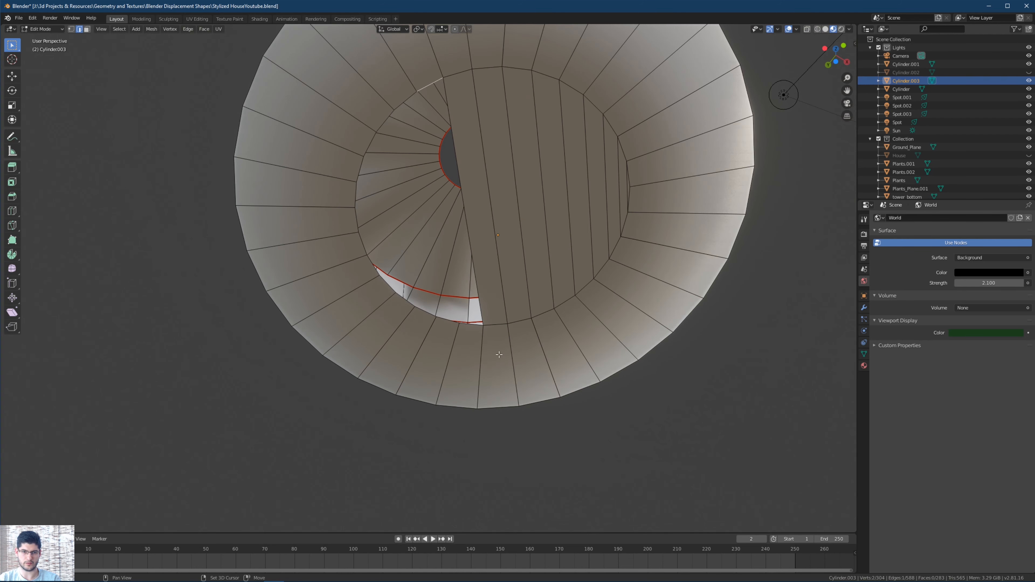
shift+click(474, 324)
key(f)
click(442, 321)
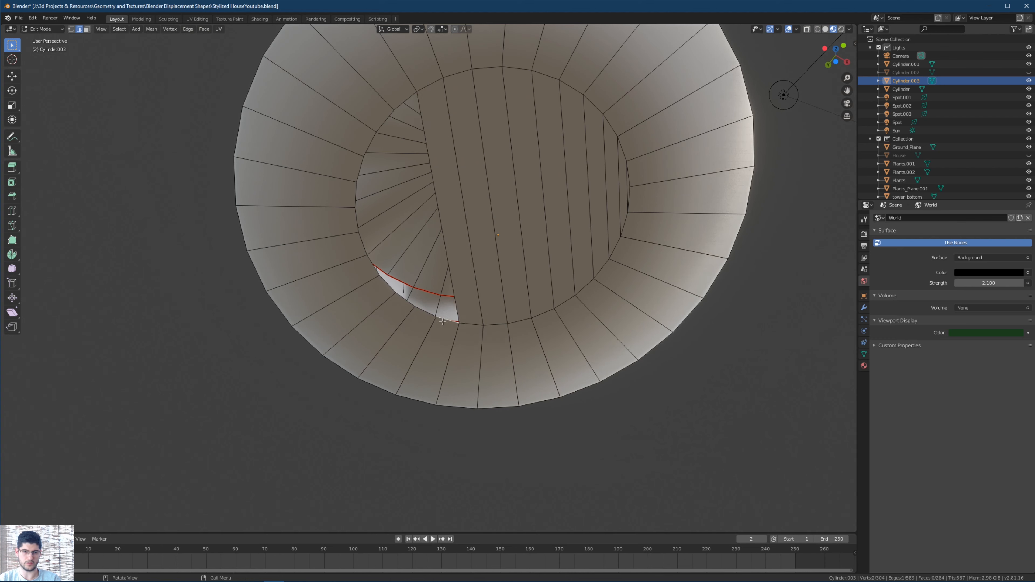
shift+click(410, 98)
key(f)
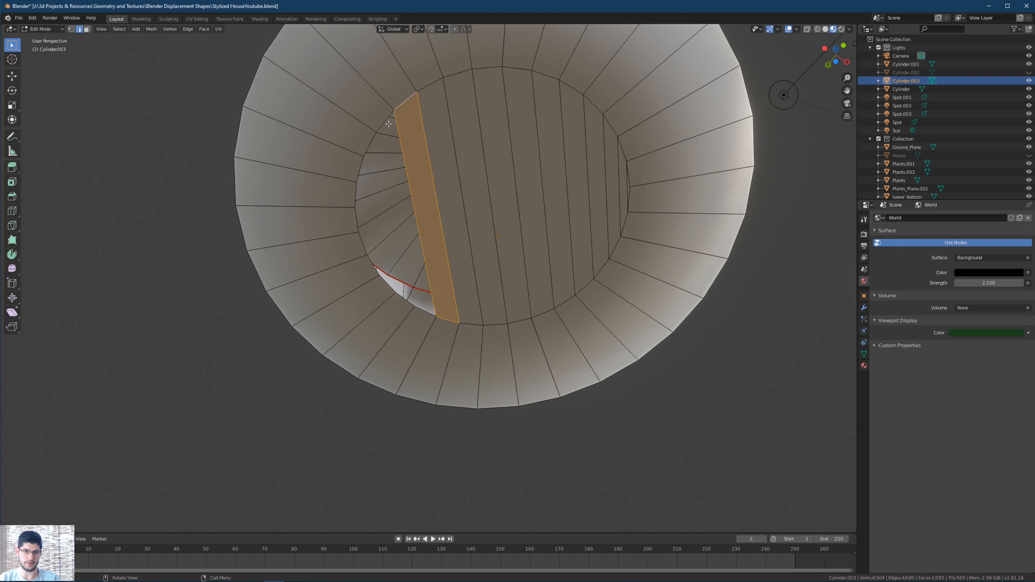
click(388, 123)
key(f)
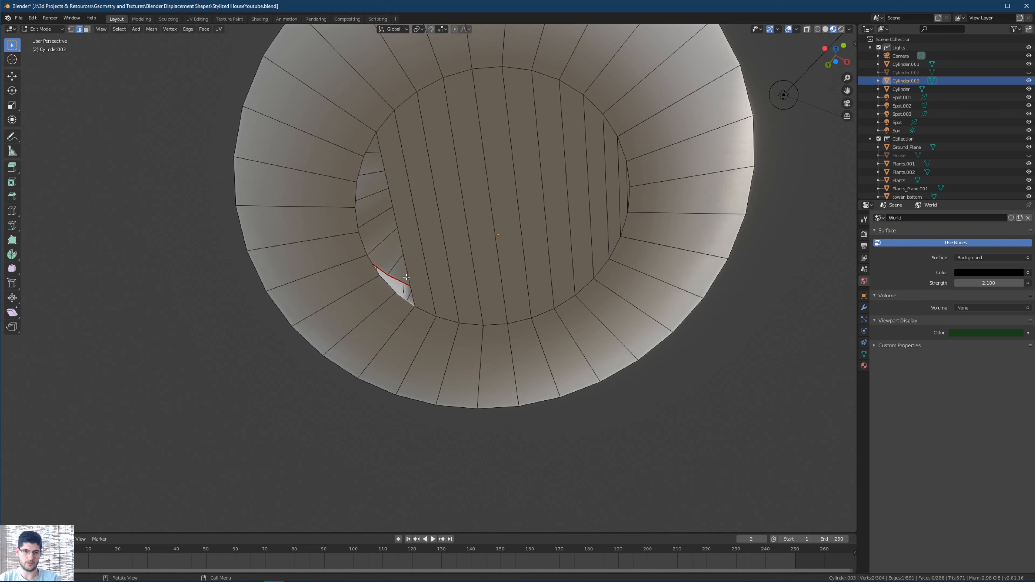
key(f)
click(387, 284)
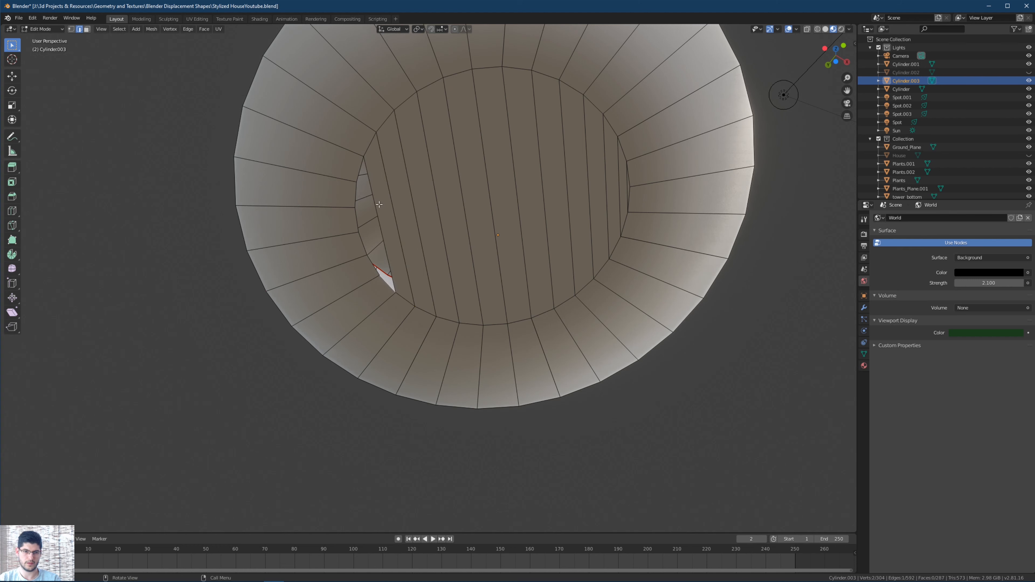
shift+click(361, 169)
key(f)
click(373, 263)
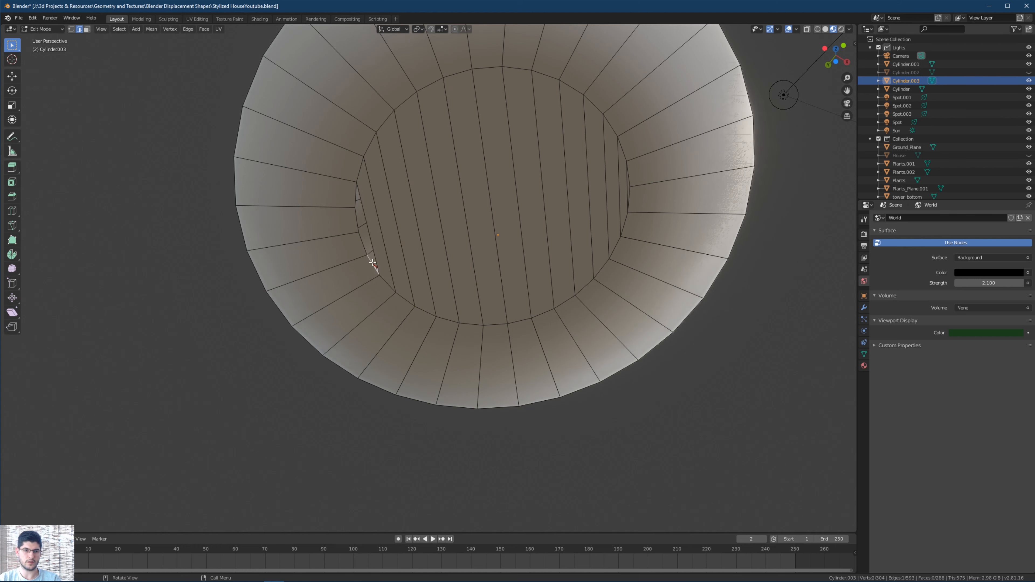
shift+click(355, 197)
key(f)
click(363, 236)
shift+click(356, 223)
key(f)
Fill the rest of the hole in the ring's upper surface with adjacent faces, and show Cylinder.002 again.
scroll(427, 201, down, 2)
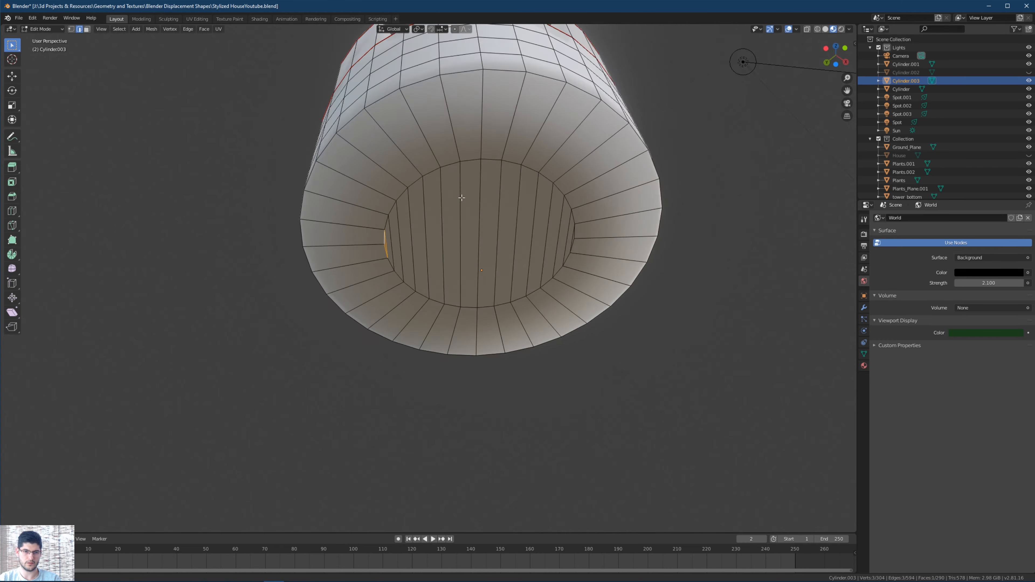
middle_drag(455, 183, 481, 326)
scroll(511, 221, up, 3)
middle_drag(510, 221, 505, 172)
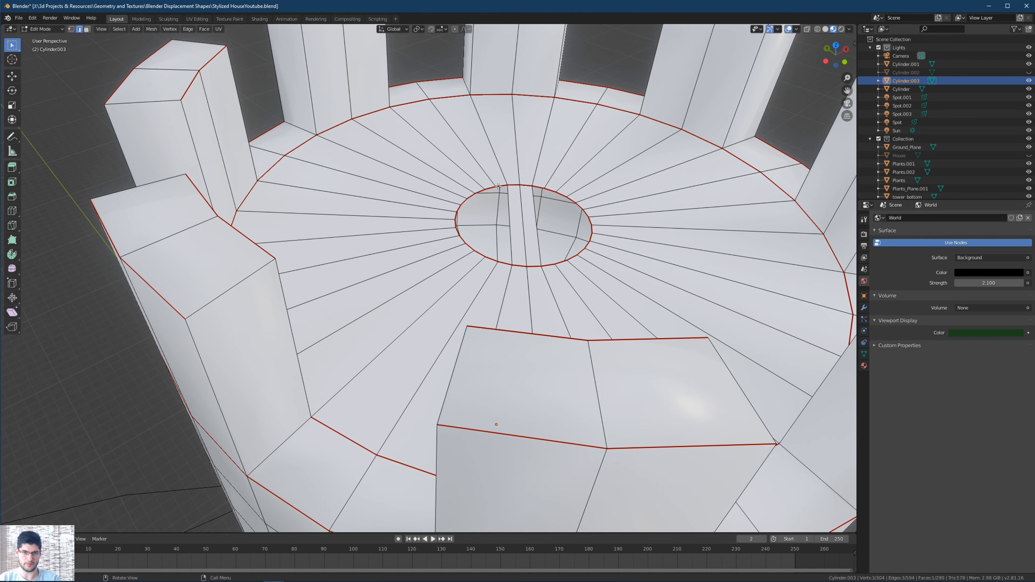
key(f)
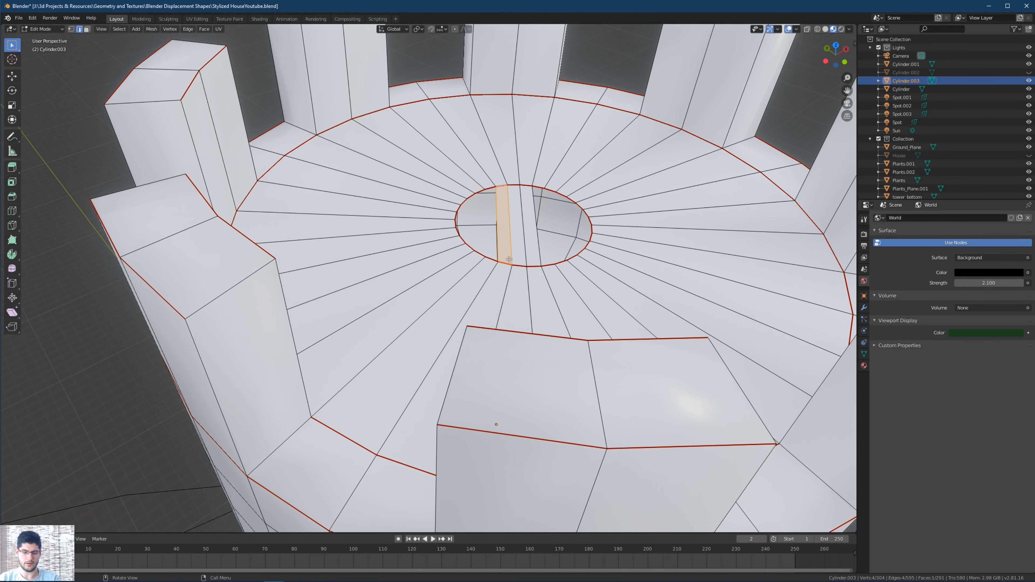
scroll(510, 204, down, 2)
scroll(513, 197, up, 2)
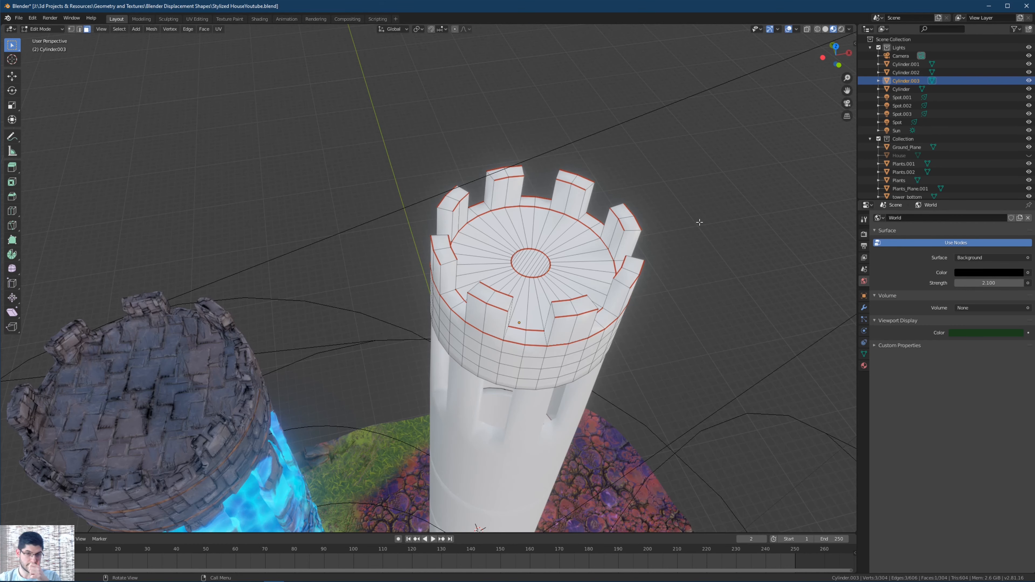
Switch mesh editing to the pillar cylinder, Cylinder.002, and hide the top ring, Cylinder.003.
middle_drag(699, 222, 475, 284)
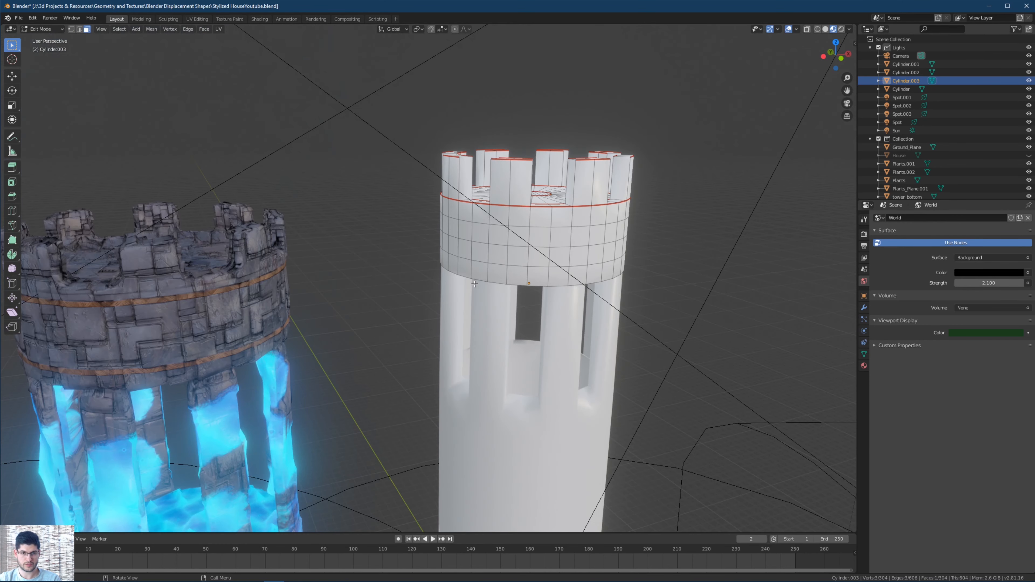
middle_drag(624, 286, 596, 211)
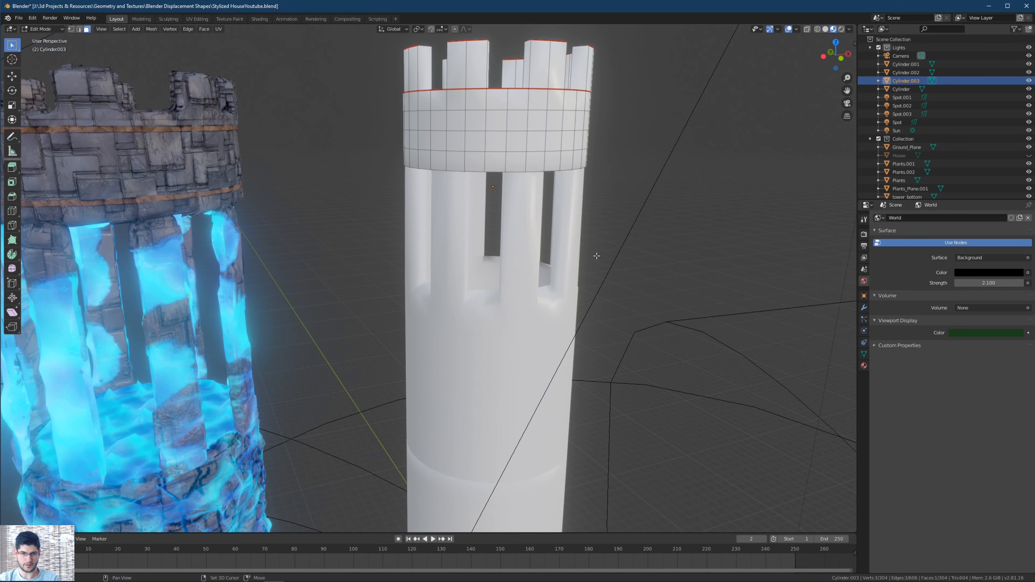
key(Tab)
click(514, 229)
key(Tab)
middle_drag(545, 270, 591, 240)
middle_drag(590, 196, 542, 220)
click(1029, 81)
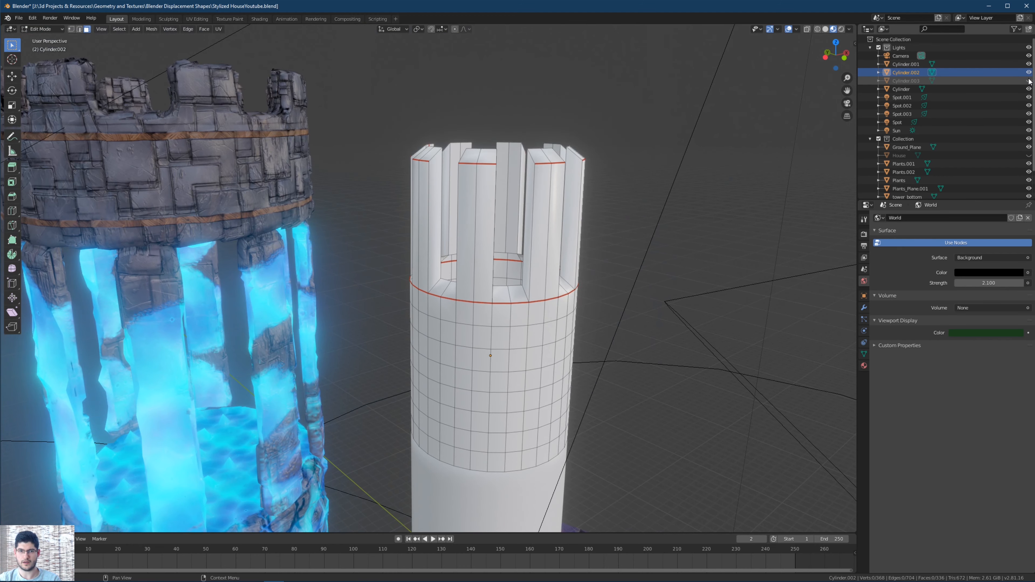
In front view with X-ray, select all eight rim pillars of Cylinder.002 and separate the selection into its own object.
middle_drag(695, 131, 693, 165)
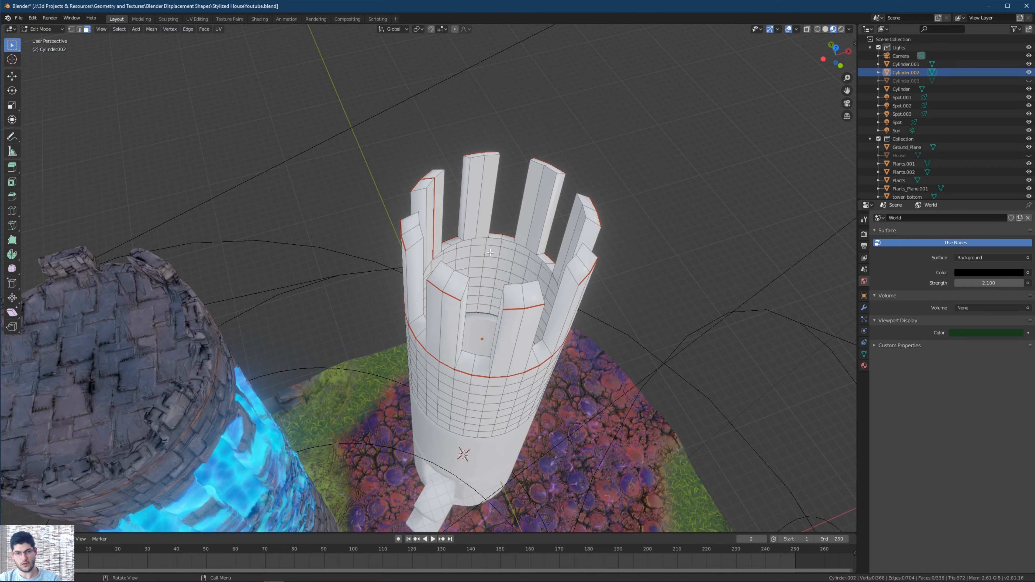
middle_drag(490, 252, 454, 247)
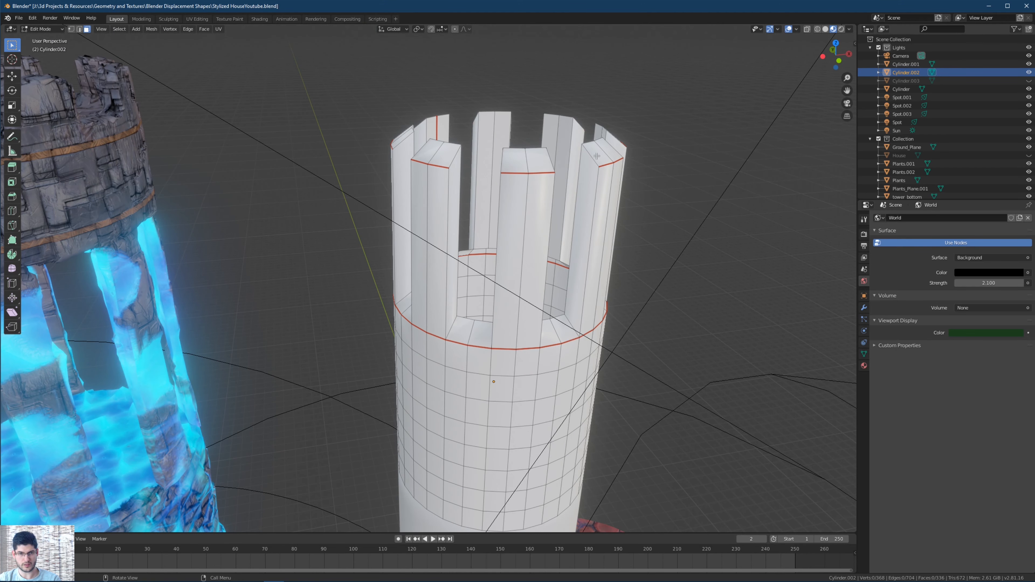
middle_drag(597, 156, 560, 166)
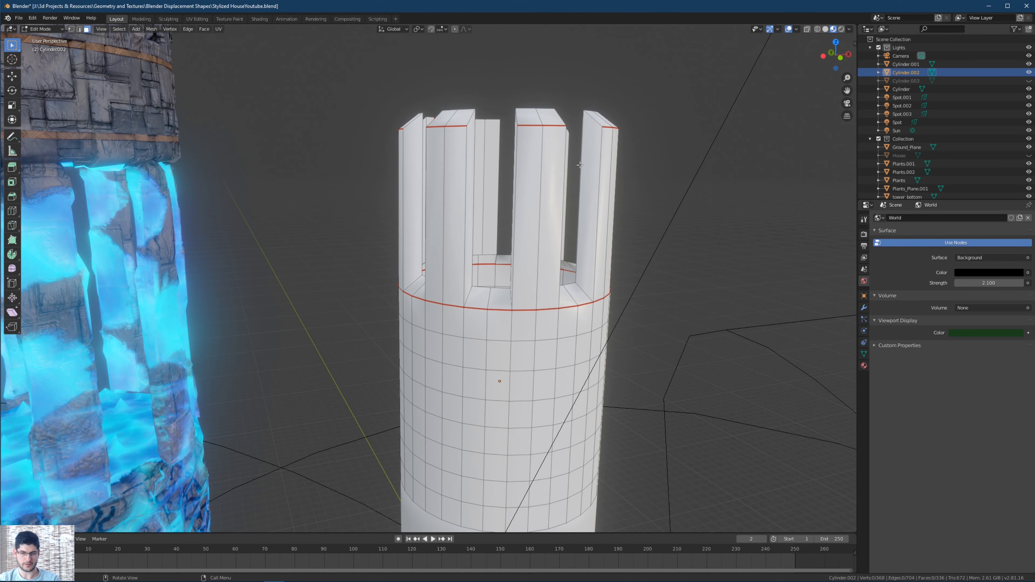
alt+middle_drag(626, 173, 556, 200)
click(846, 117)
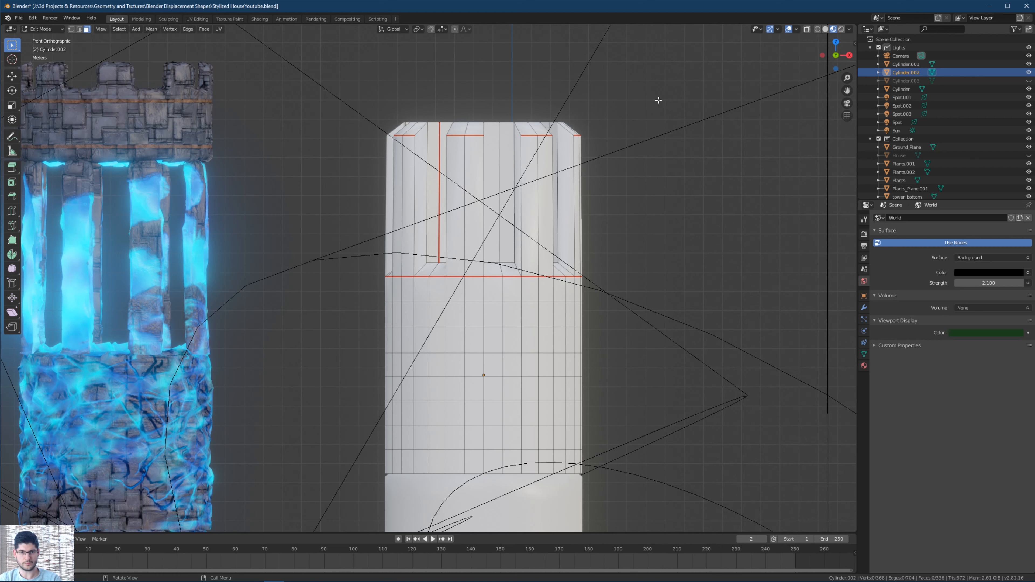
key(alt+z)
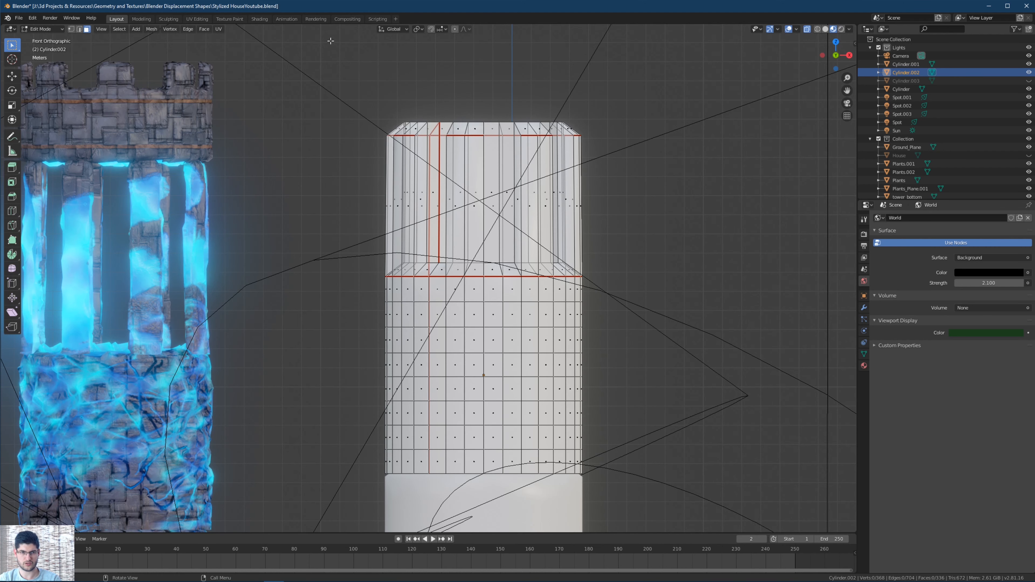
drag(318, 46, 672, 248)
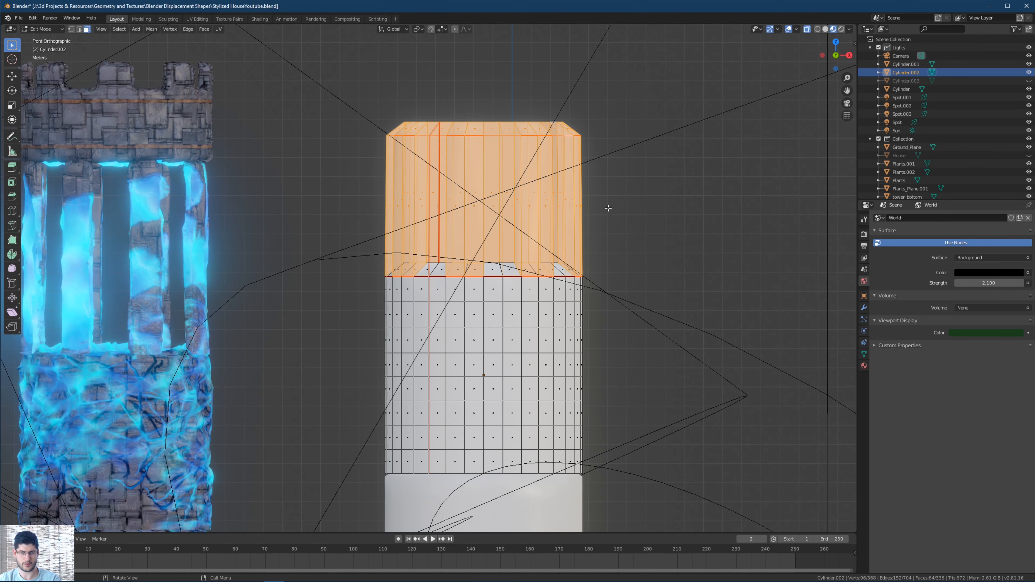
key(p)
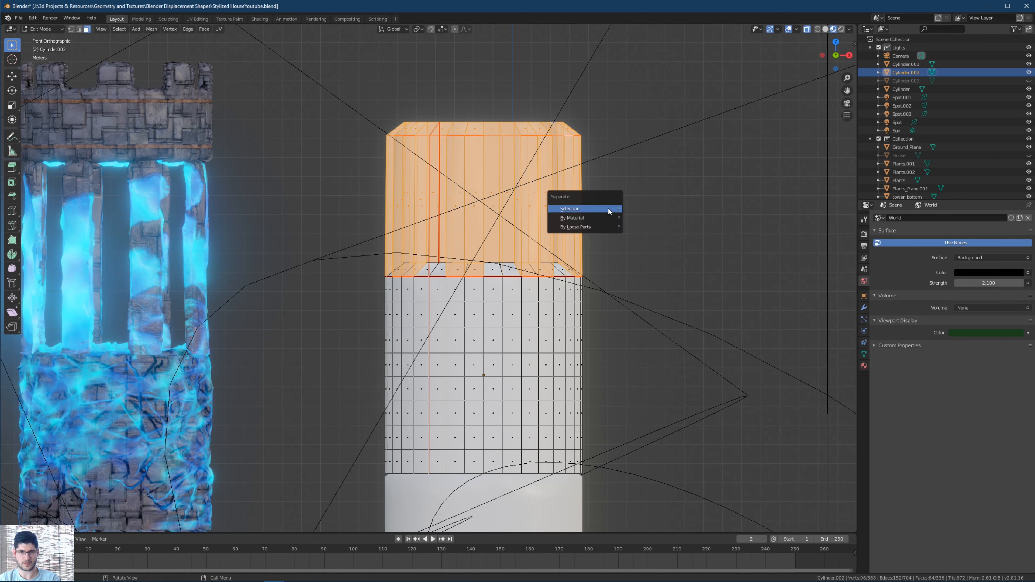
click(570, 209)
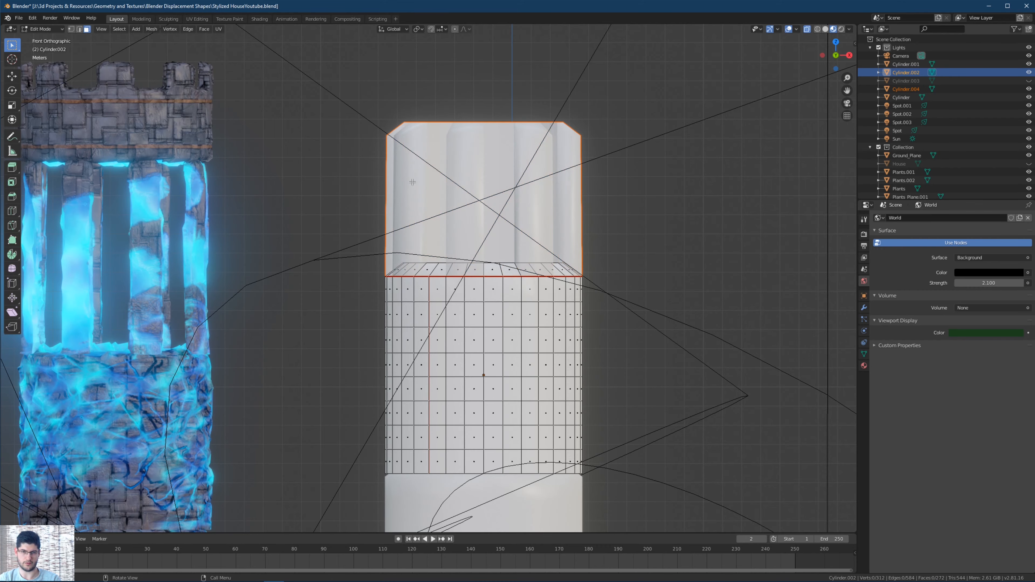
Select the separated pillar object and hide it to expose the cylinder's rim.
middle_drag(412, 182, 660, 205)
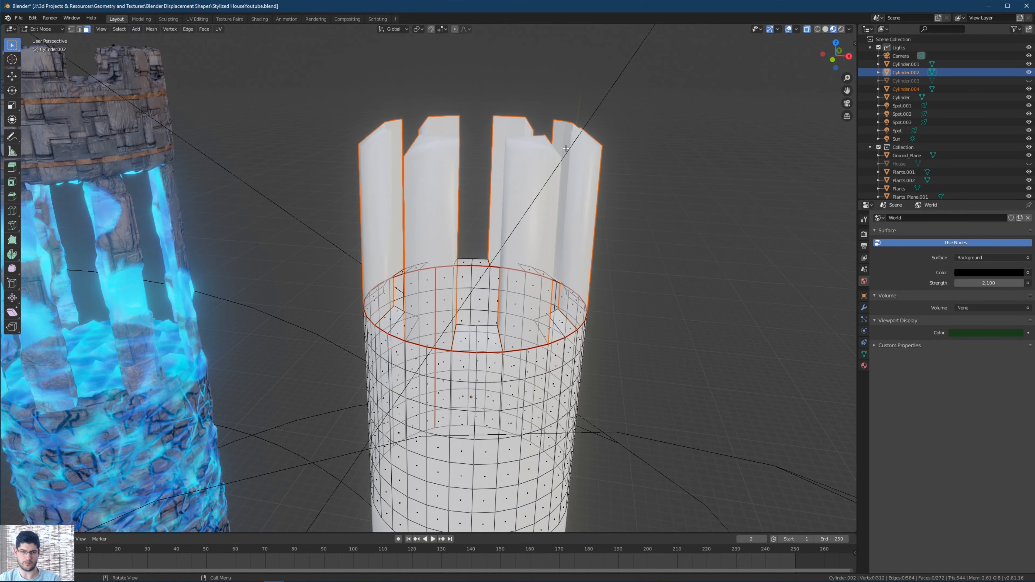
middle_drag(565, 149, 611, 159)
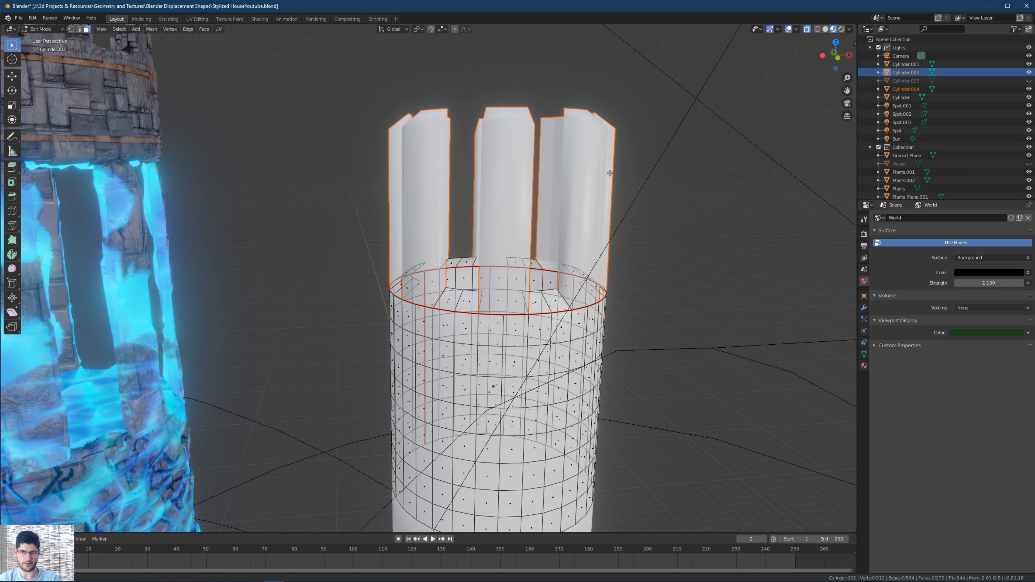
click(914, 90)
click(1027, 89)
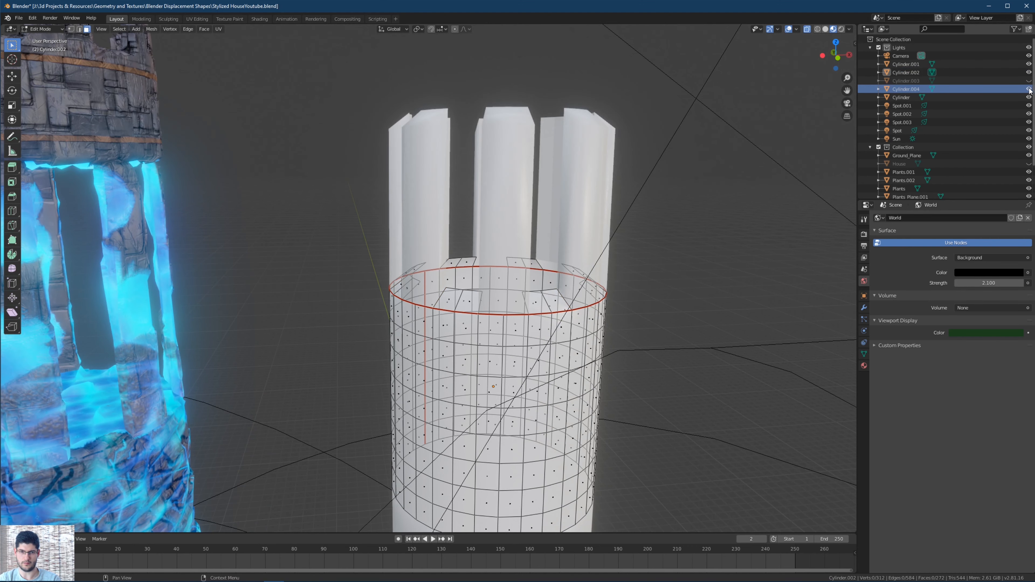
Hide the separated pillar object, Cylinder.004, and select Cylinder.002 to continue working on its rim.
click(1029, 89)
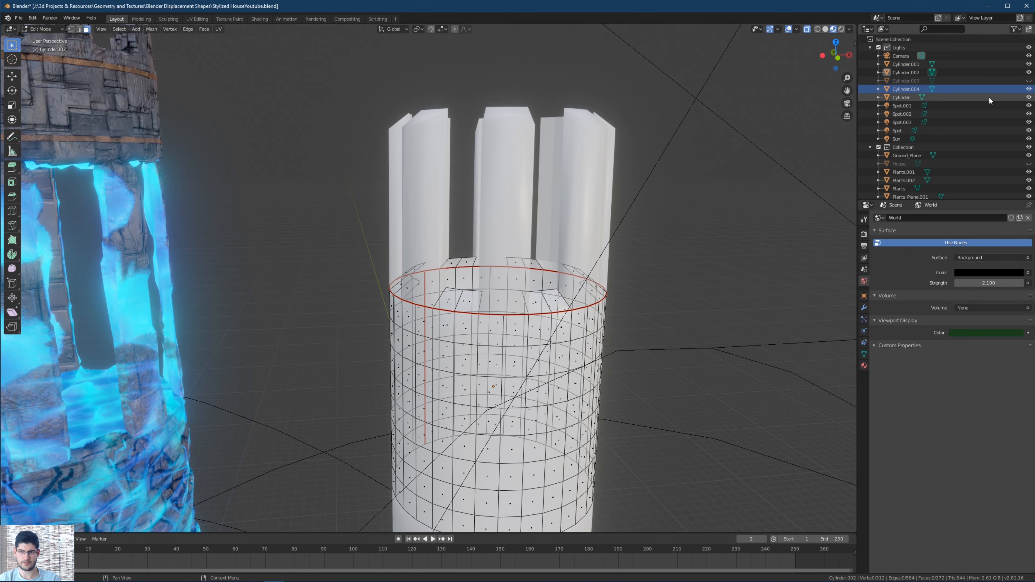
click(1028, 89)
middle_drag(812, 148, 799, 159)
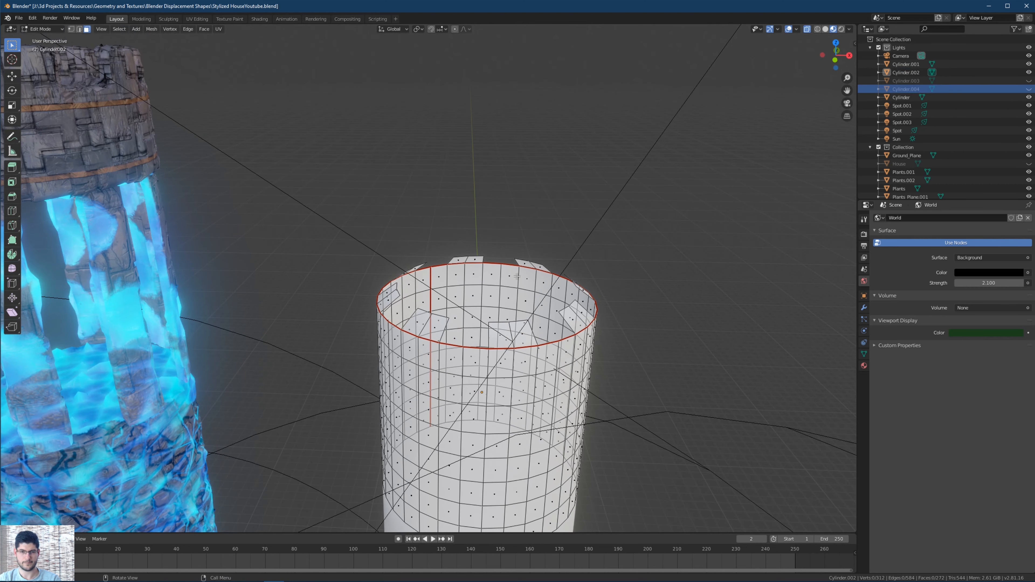
click(908, 73)
middle_drag(856, 130, 651, 189)
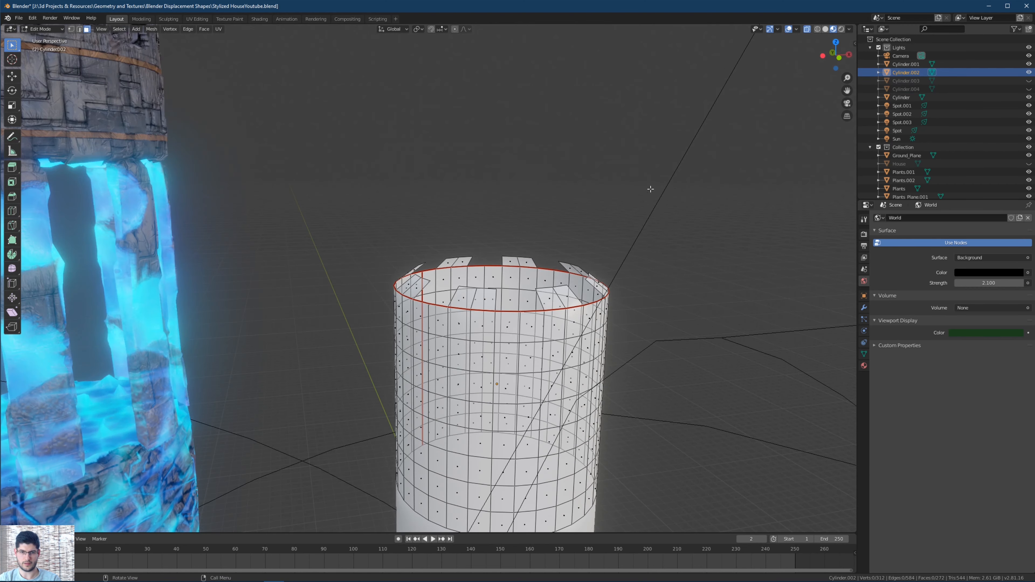
In edge mode with X-ray off, fill the first gap between two neighbouring ledge faces on the rim of Cylinder.002.
middle_drag(589, 234, 536, 326)
middle_drag(475, 407, 591, 378)
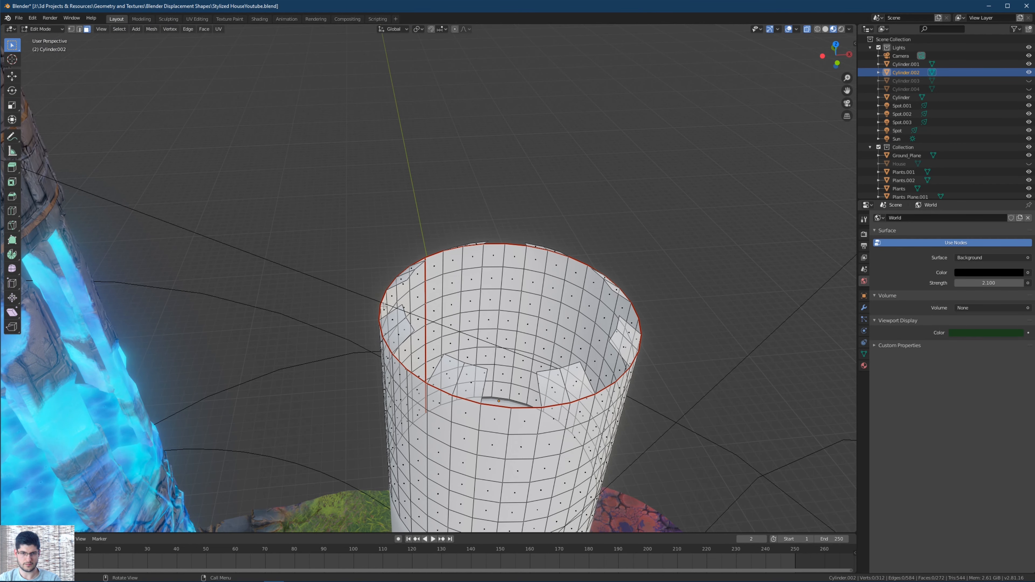
middle_drag(385, 304, 448, 305)
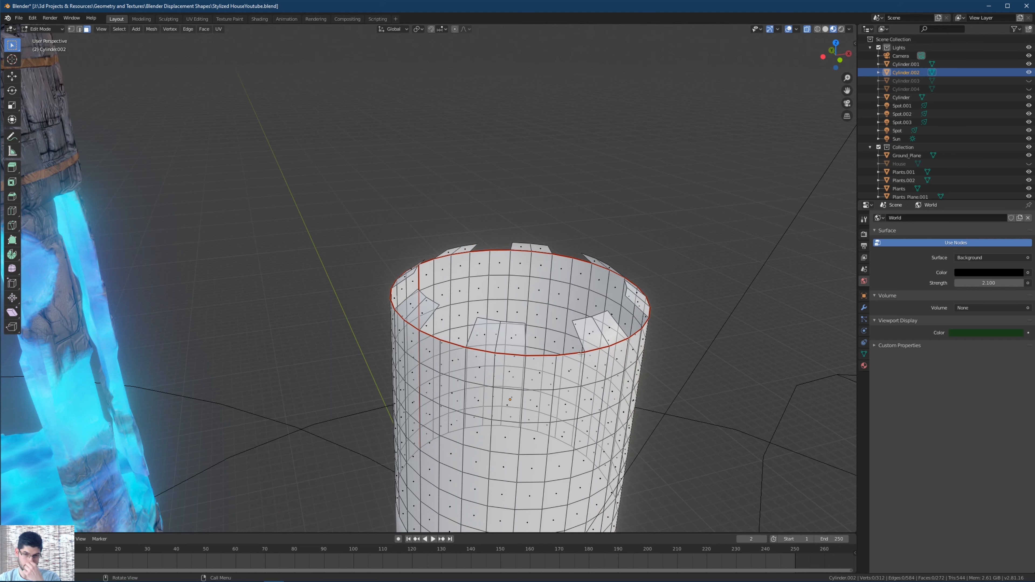
middle_drag(504, 329, 528, 371)
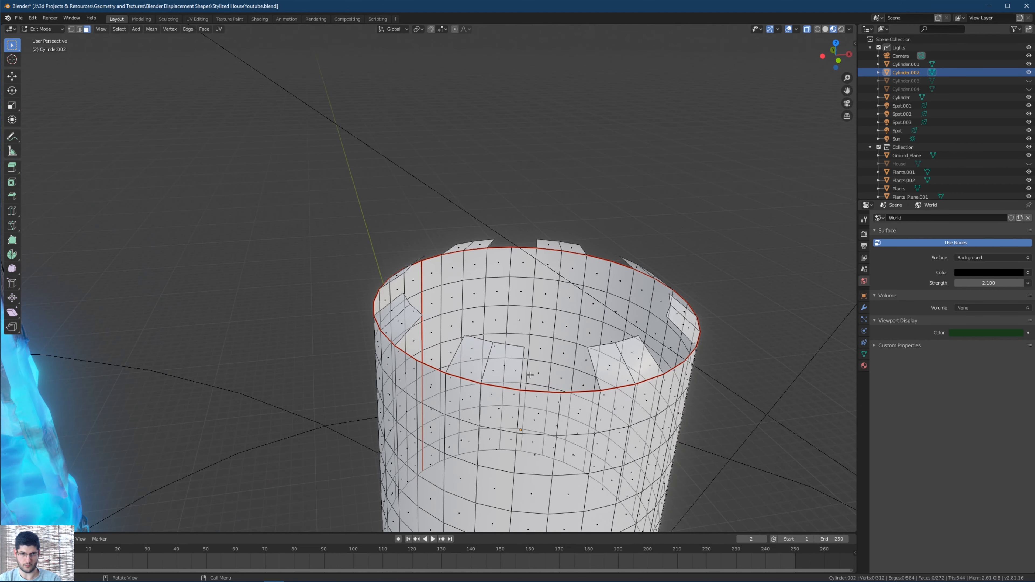
click(522, 373)
key(2)
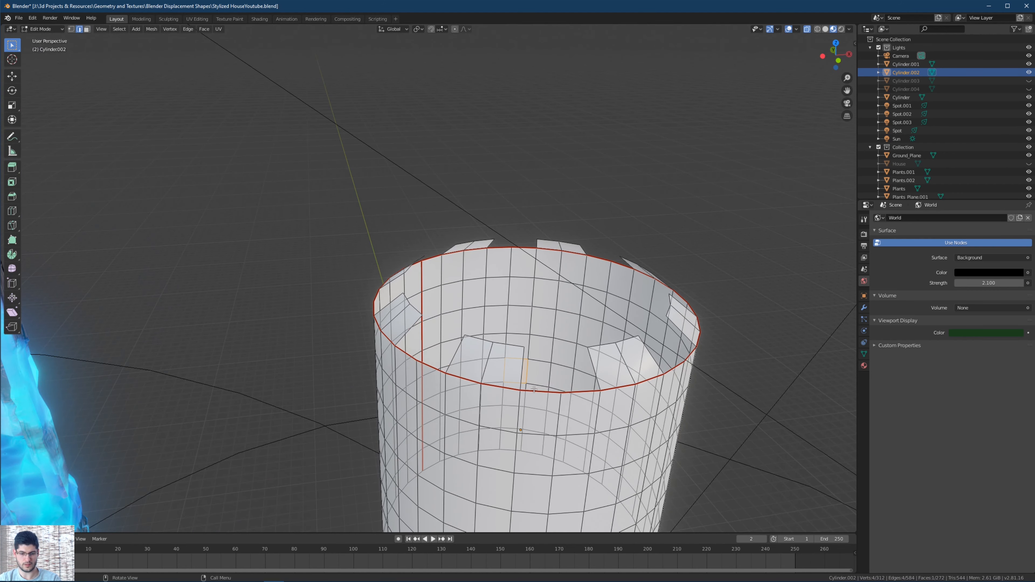
key(alt+z)
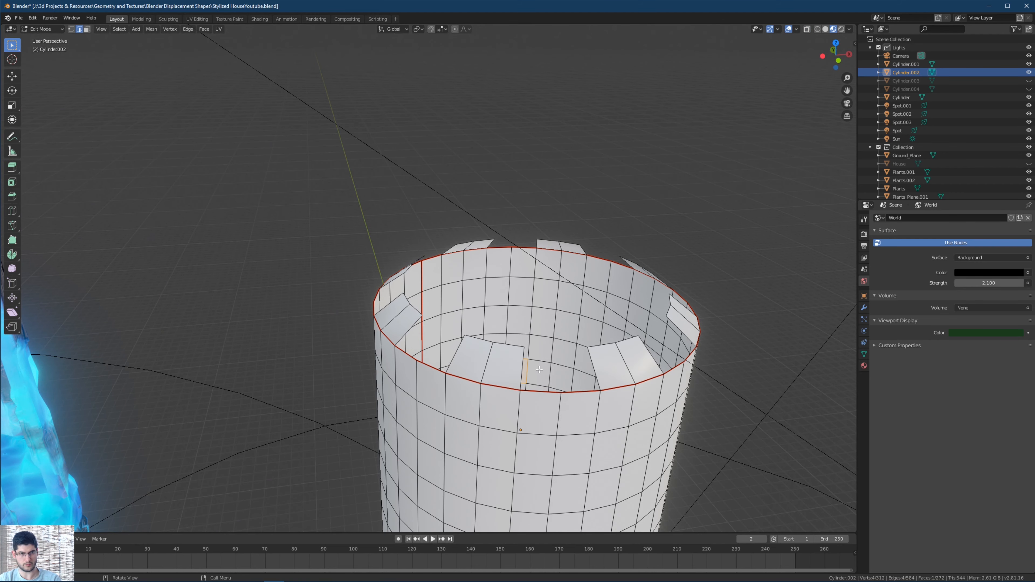
shift+middle_drag(530, 371, 522, 355)
click(514, 348)
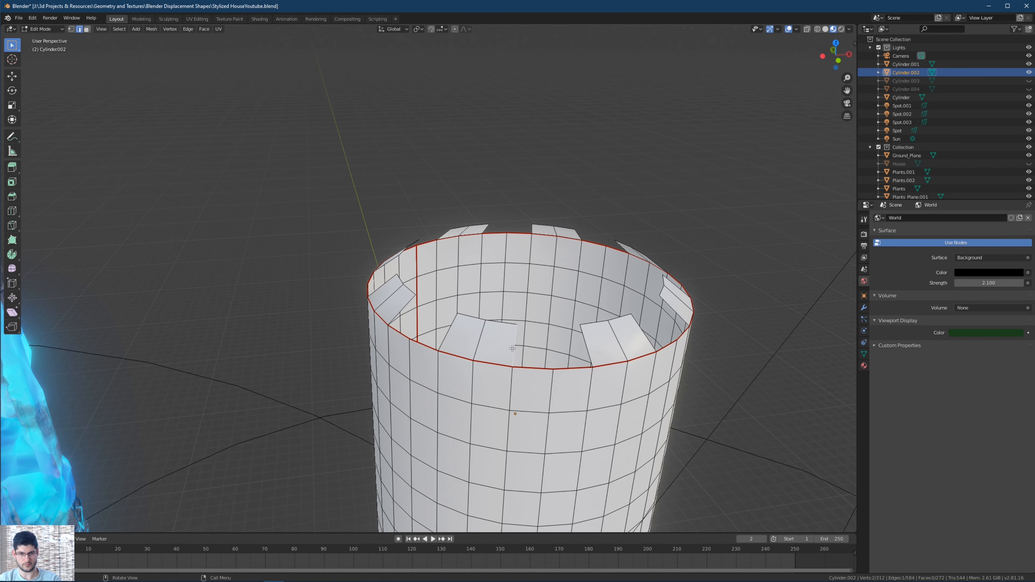
shift+click(585, 346)
key(f)
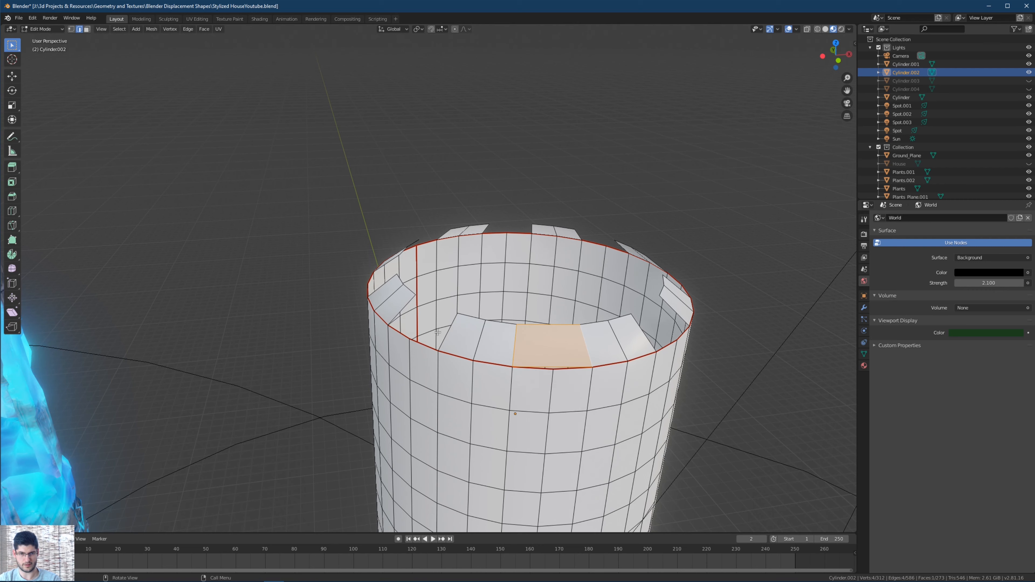
Fill the next two rim gaps with faces, each spanning the facing side edges of neighbouring ledge pieces.
click(441, 331)
shift+click(406, 306)
key(f)
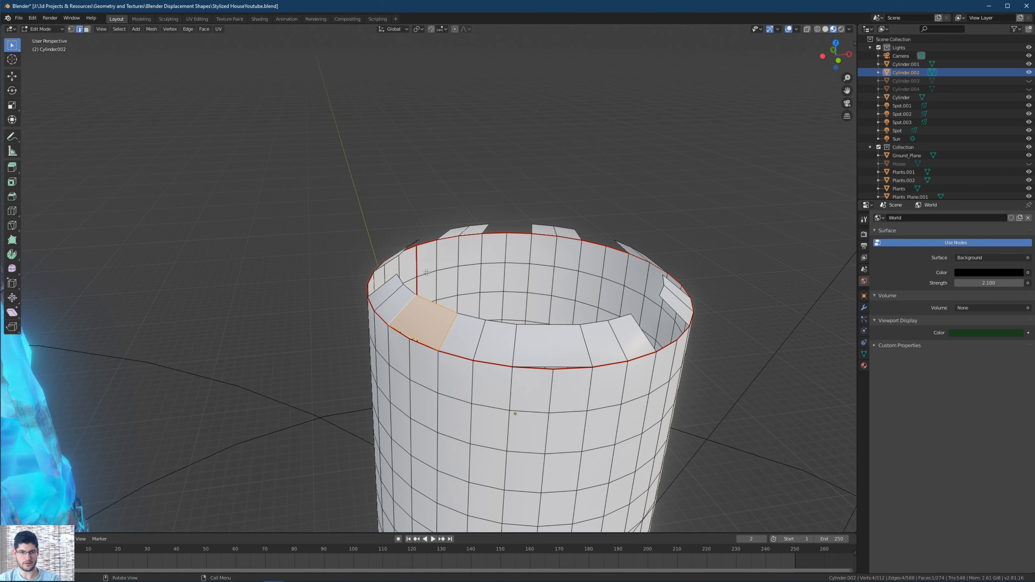
middle_drag(407, 305, 435, 333)
click(435, 333)
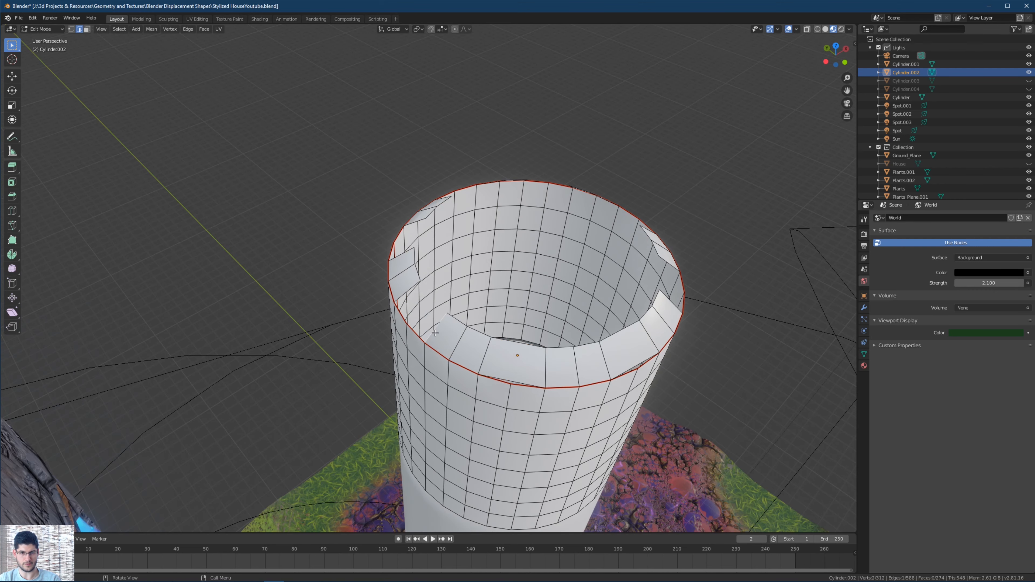
shift+click(411, 289)
key(f)
Continue around the rim and fill two more gaps between adjacent ledge faces.
middle_drag(411, 289, 493, 305)
scroll(511, 304, up, 1)
click(506, 302)
shift+click(441, 296)
key(f)
middle_drag(439, 296, 400, 293)
click(400, 293)
shift+click(341, 280)
key(f)
Fill the sixth and seventh gaps between the ledge faces along the rim.
middle_drag(341, 281, 462, 308)
click(451, 314)
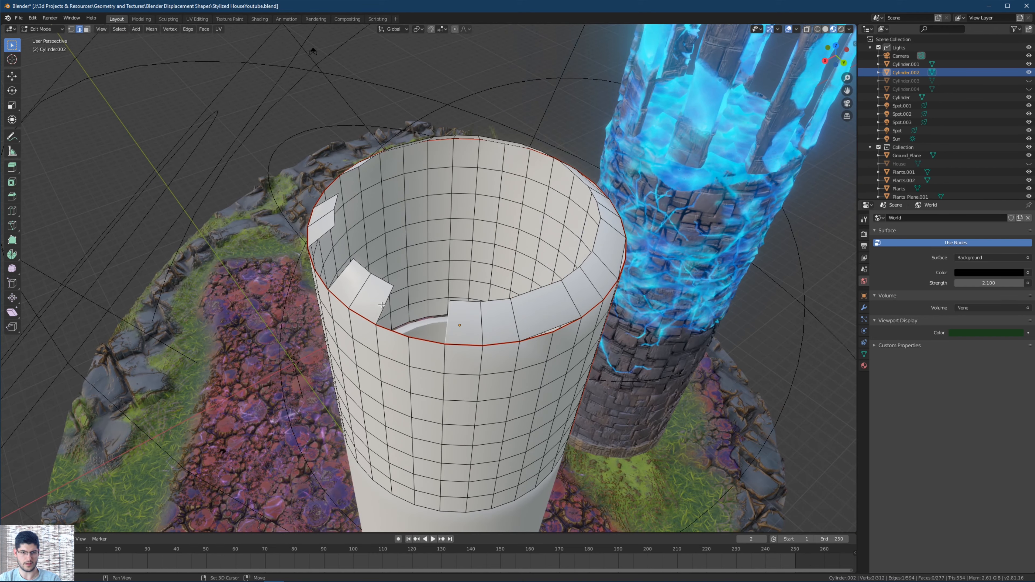
shift+click(379, 304)
key(f)
mouse_move(379, 304)
middle_down()
mouse_move(395, 277)
mouse_move(384, 318)
middle_up()
click(384, 318)
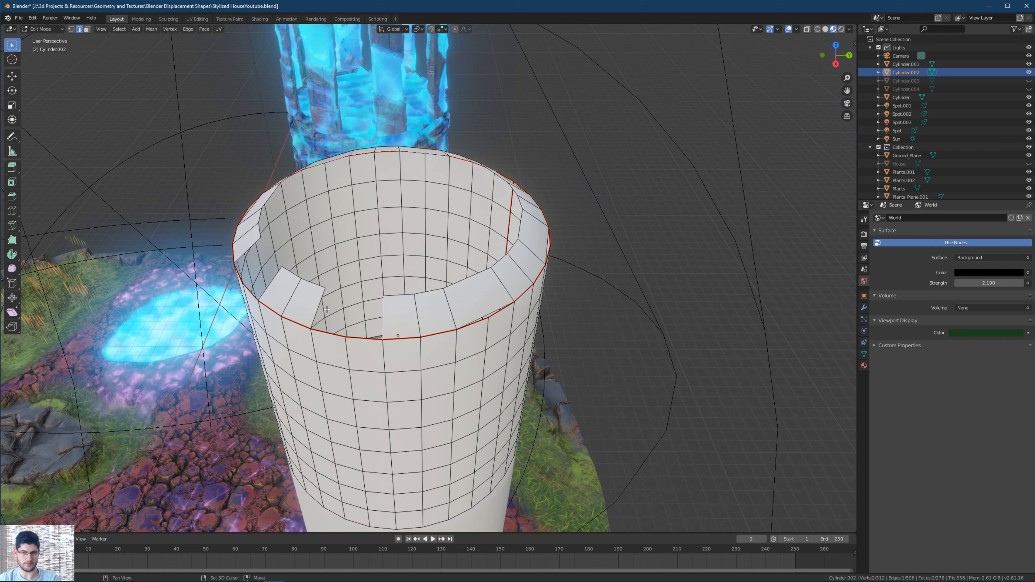
shift+click(317, 306)
key(f)
Fill the last remaining gap between ledge faces to complete the sloped ring around the rim.
middle_drag(318, 306, 354, 338)
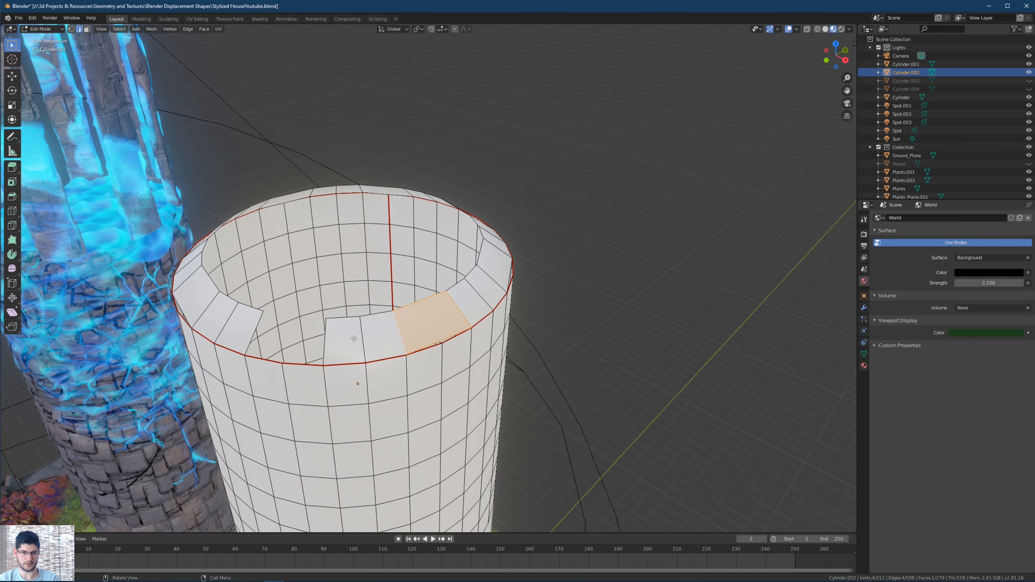
click(327, 343)
shift+click(261, 332)
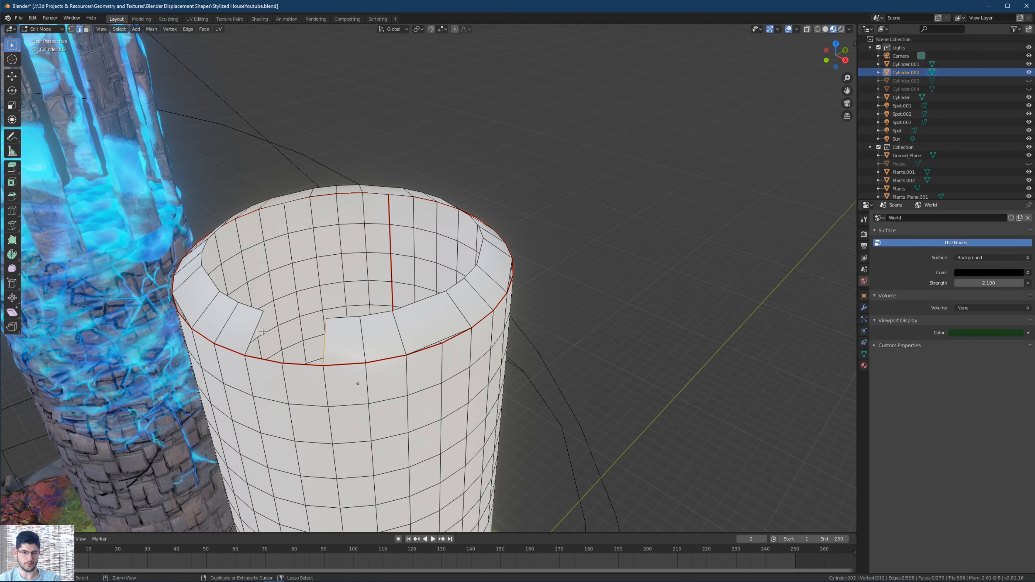
click(261, 333)
shift+click(249, 340)
key(f)
click(283, 361)
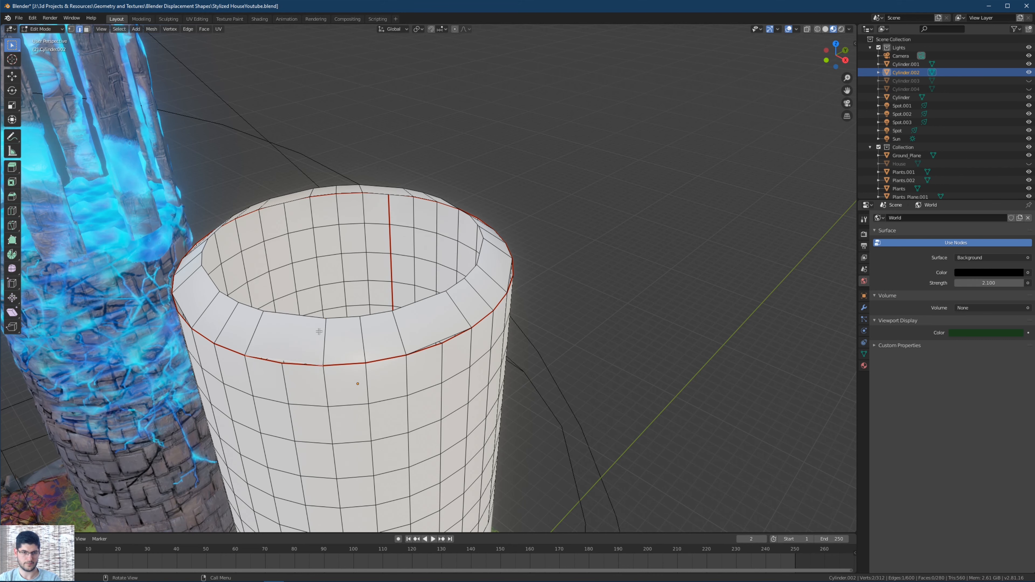
Split each of the eight newly filled rim faces in half with a radial loop cut.
middle_drag(317, 332, 335, 335)
click(12, 210)
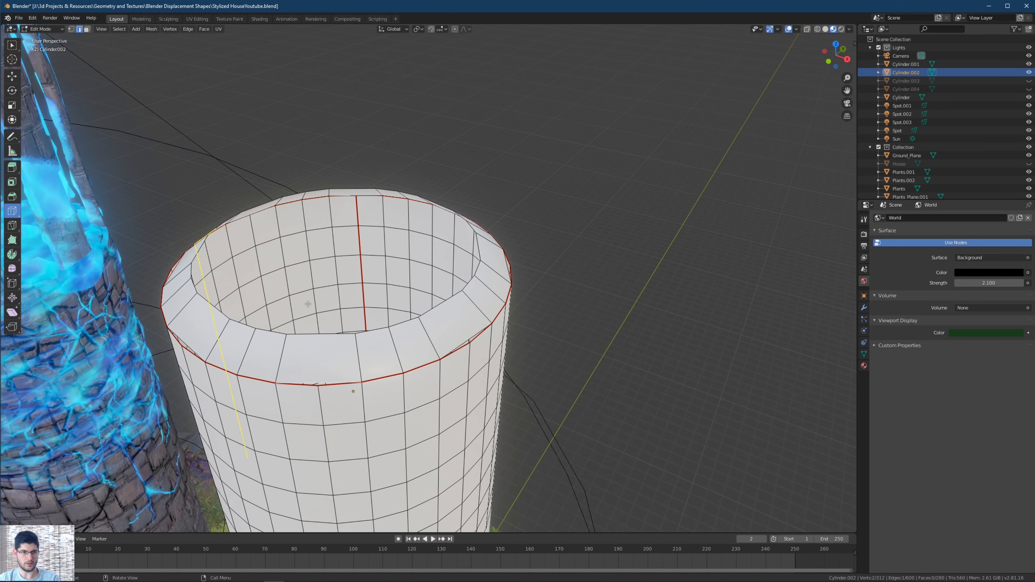
click(317, 377)
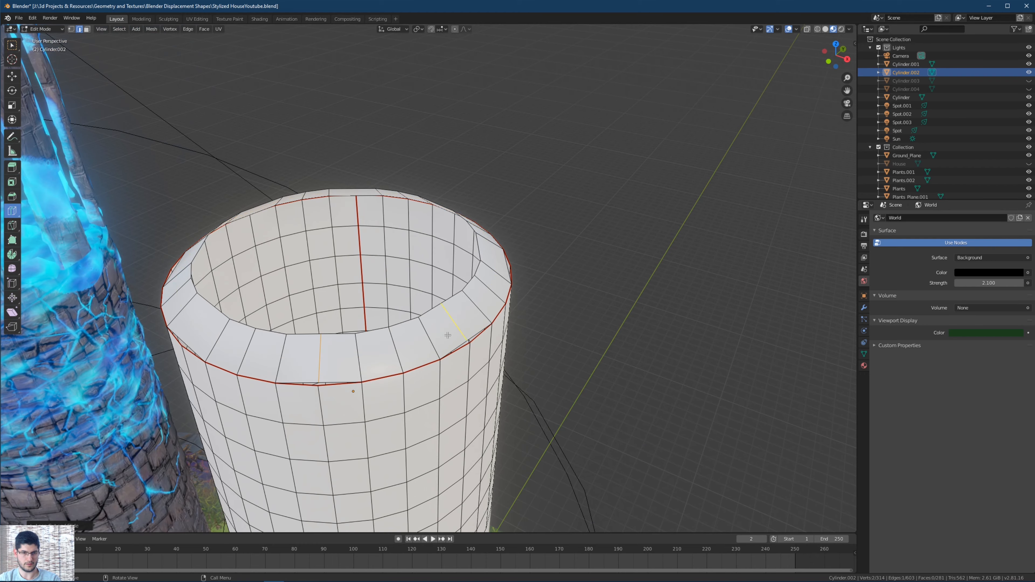
middle_drag(448, 336, 509, 346)
click(428, 320)
middle_drag(629, 326, 575, 318)
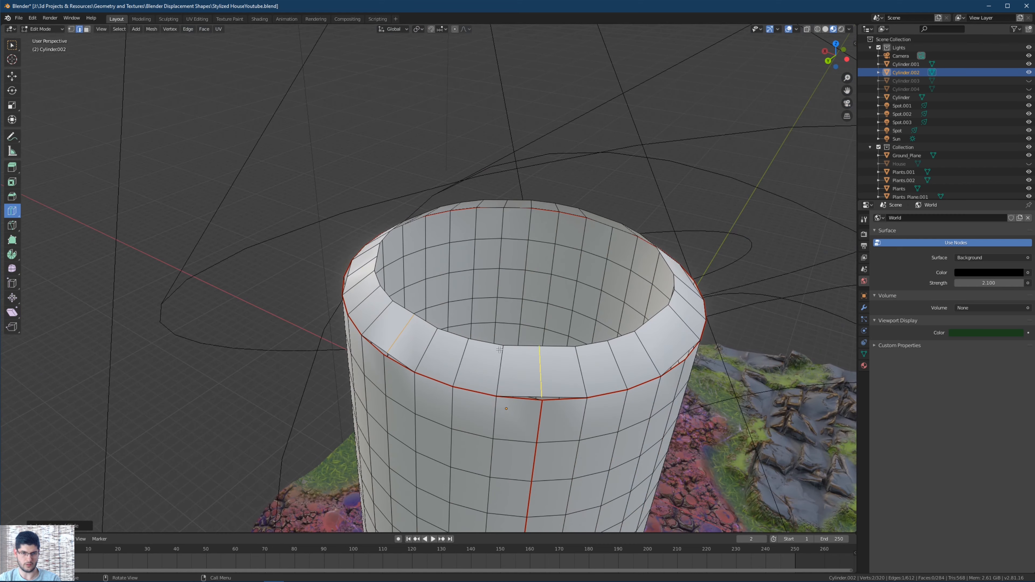
click(539, 360)
middle_drag(538, 361, 506, 367)
click(607, 370)
middle_drag(608, 370, 558, 392)
click(582, 387)
scroll(582, 387, down, 1)
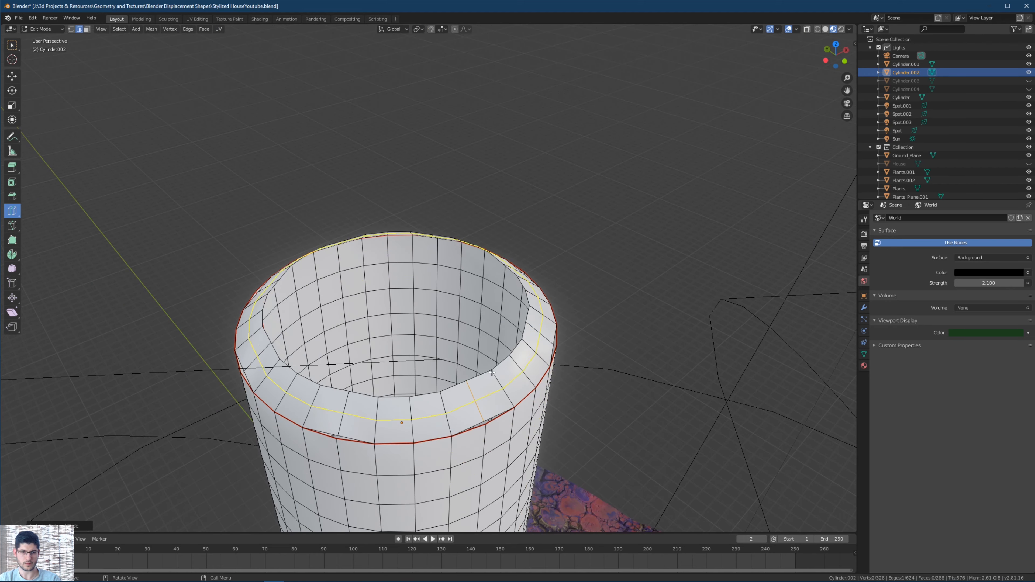
In vertex mode, select a new cut's outer vertex together with the adjacent vertex on the cylinder's outer rim.
key(1)
shift+middle_drag(489, 407, 482, 355)
scroll(481, 355, up, 1)
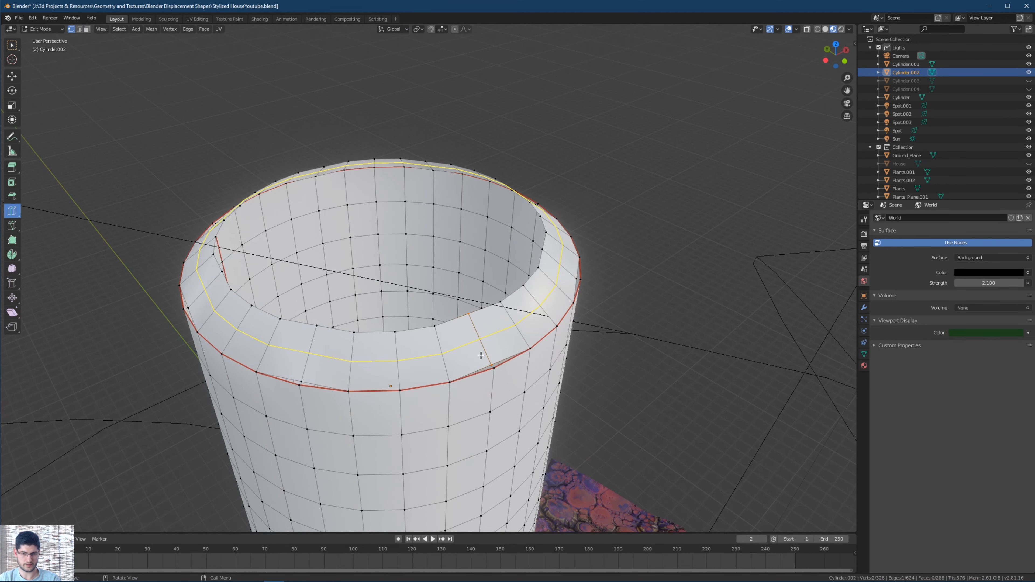
click(11, 45)
scroll(510, 400, up, 2)
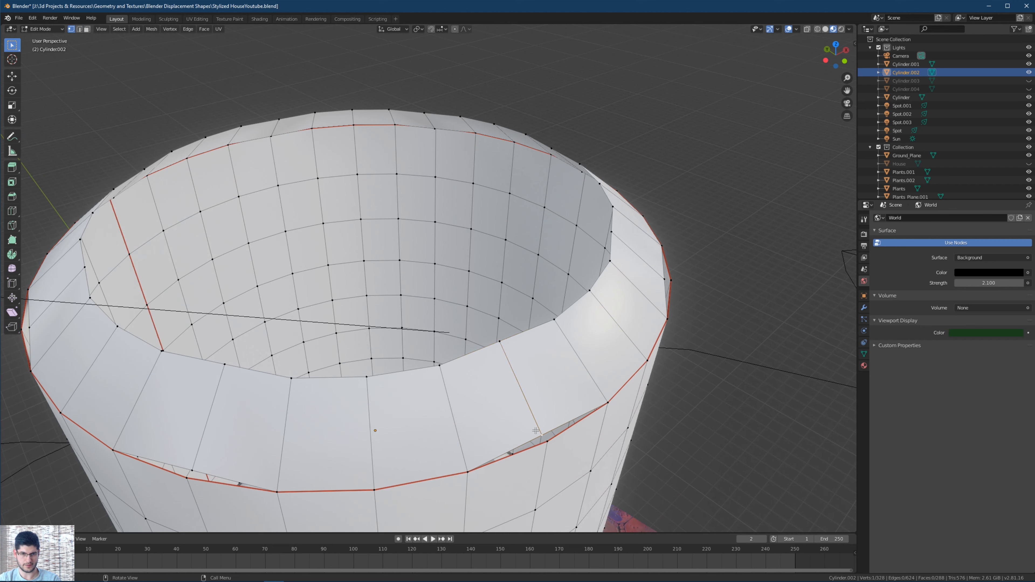
shift+click(543, 430)
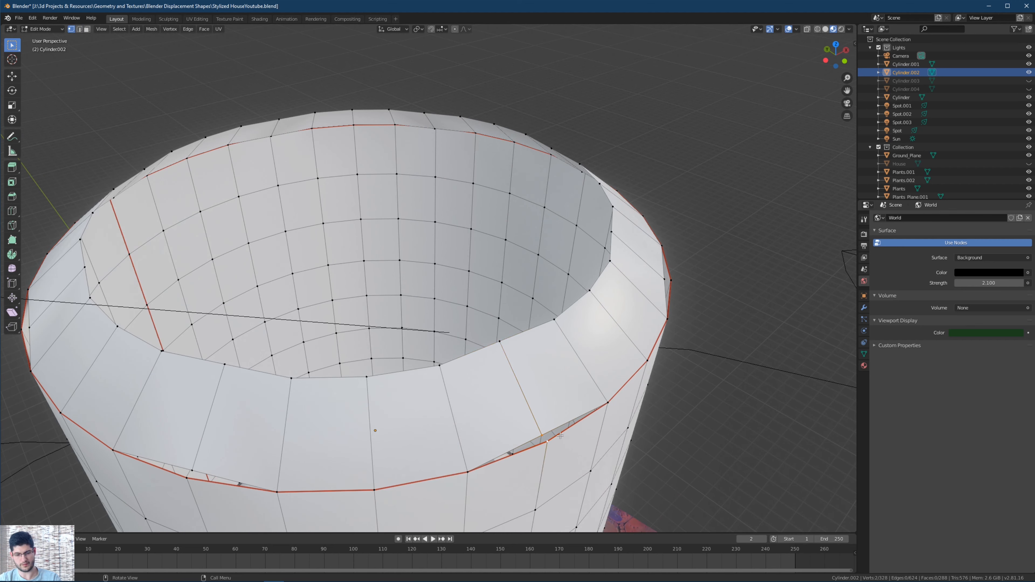
Try merging the two selected vertices onto the upper one, and undo the merge.
key(m)
click(524, 454)
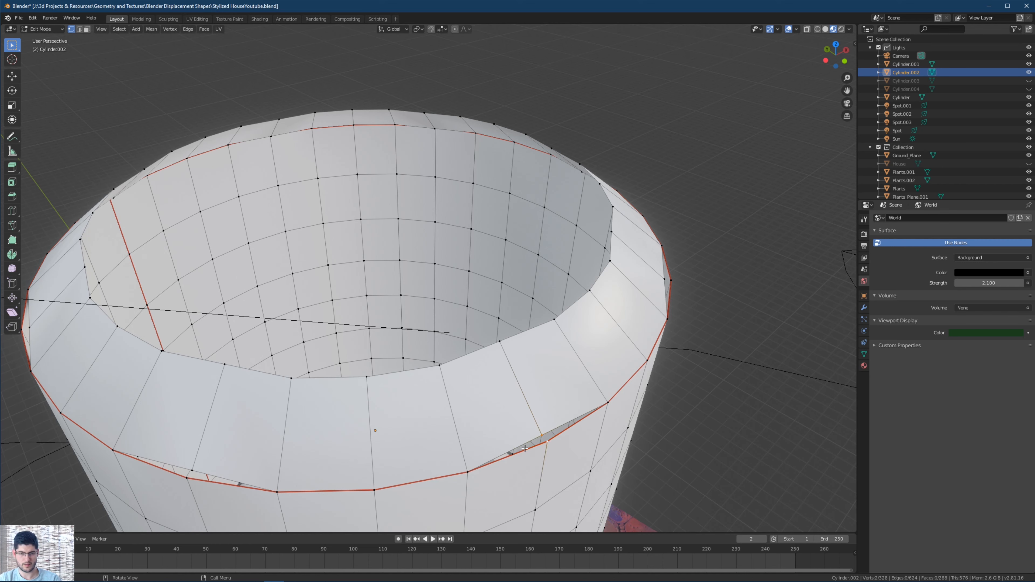
key(m)
click(547, 454)
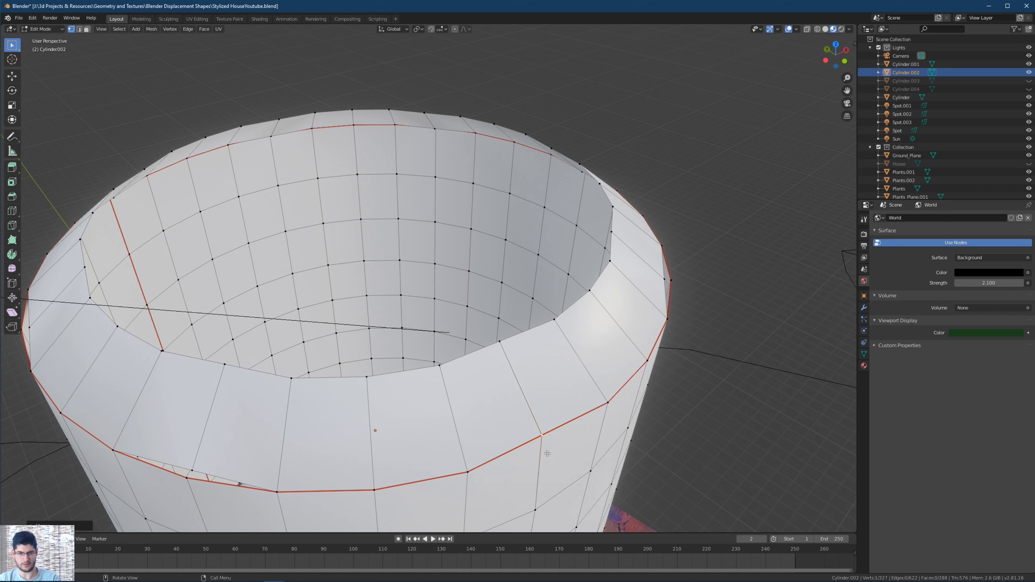
key(ctrl+z)
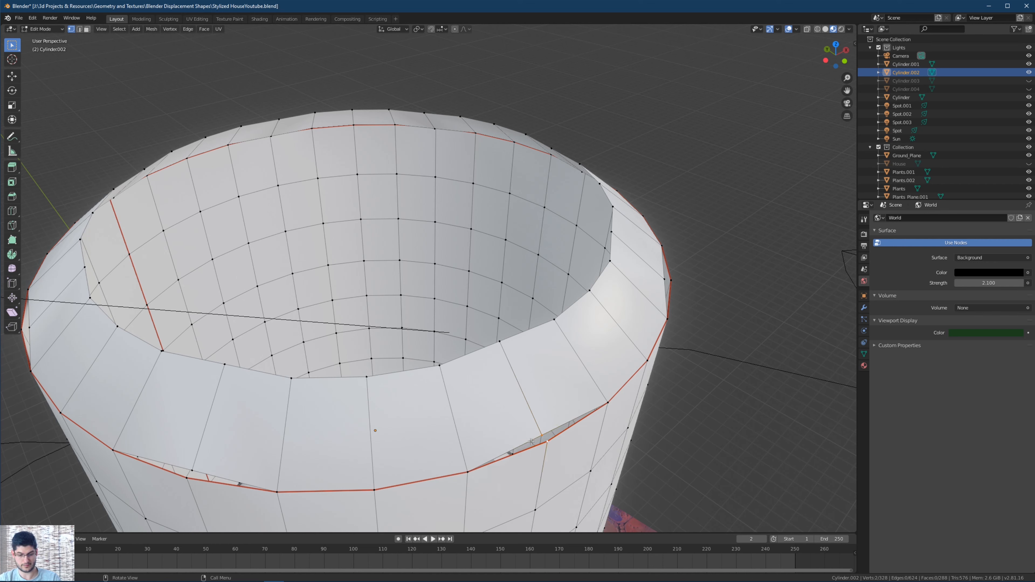
Merge the two selected vertices with At Last to close the gap at the outer rim.
key(m)
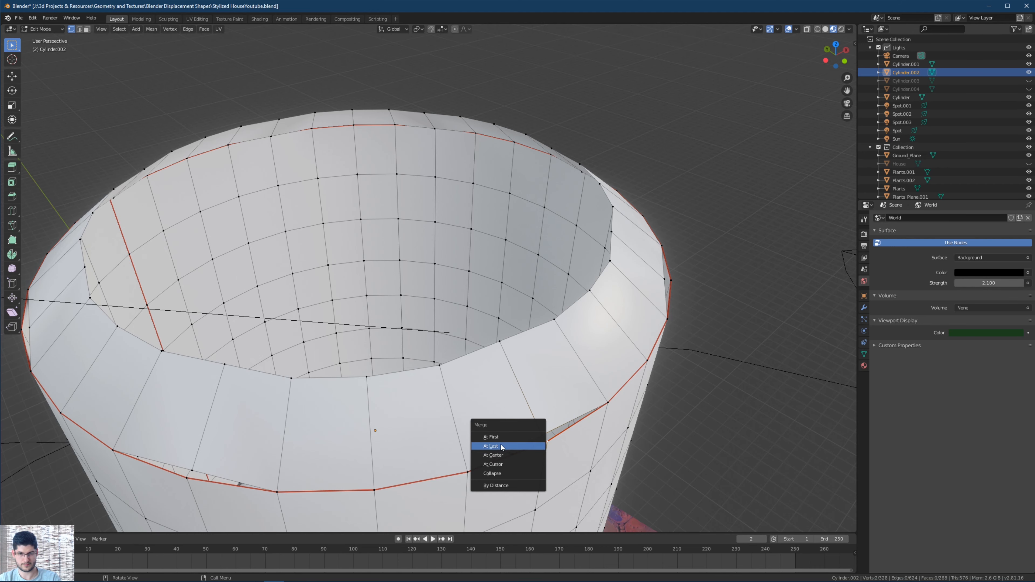
click(514, 447)
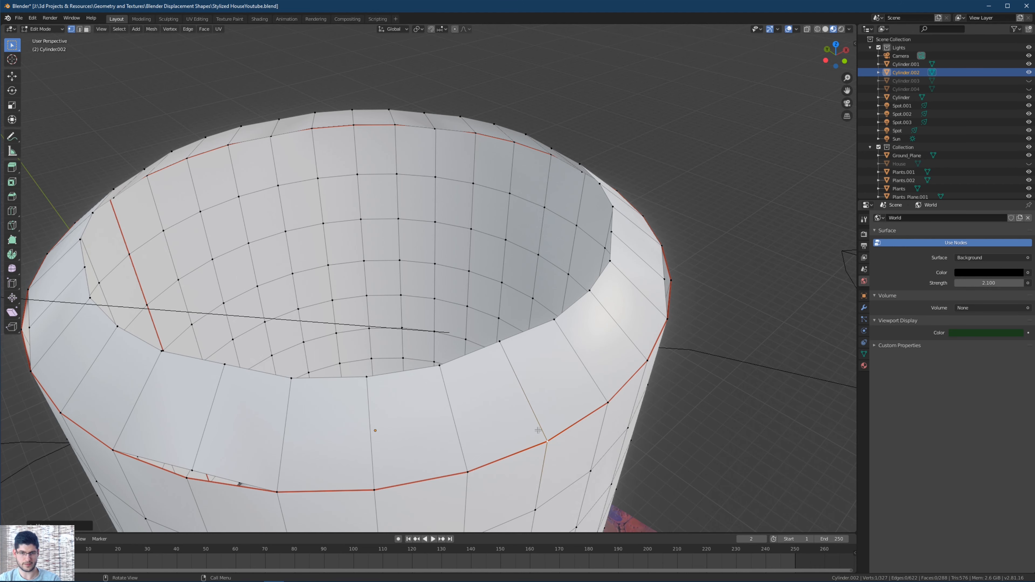
scroll(248, 420, down, 2)
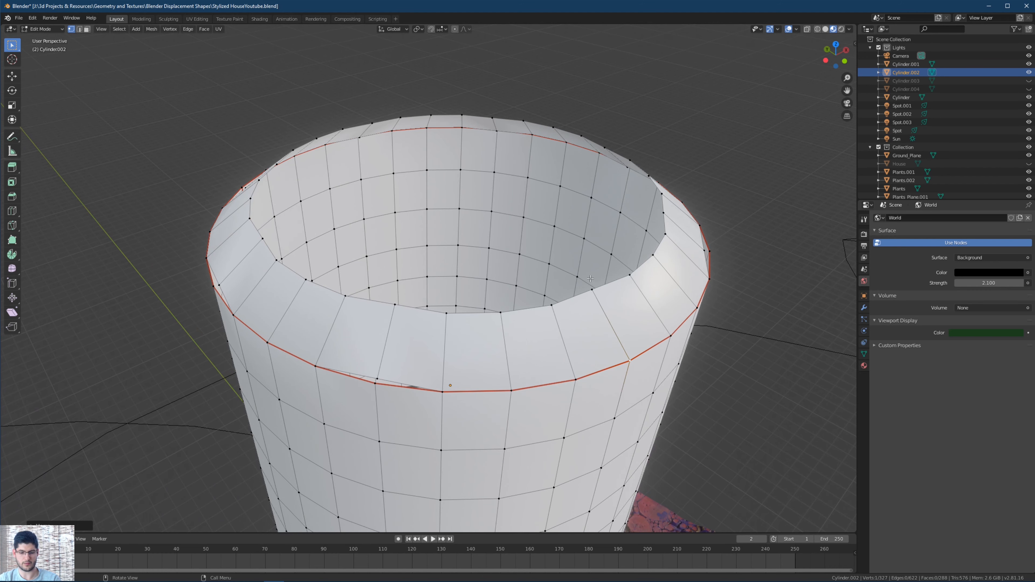
scroll(458, 253, down, 3)
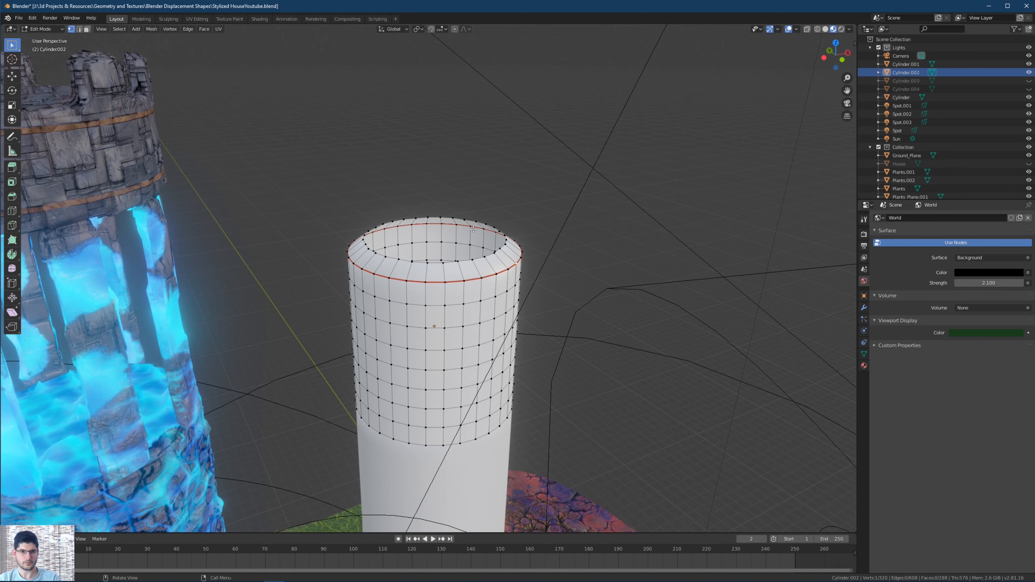
Switch to edge selection, examine the cylinder's rim and opening from above, and clear the edge selection.
middle_drag(418, 184, 418, 196)
scroll(418, 196, up, 2)
middle_drag(476, 301, 476, 311)
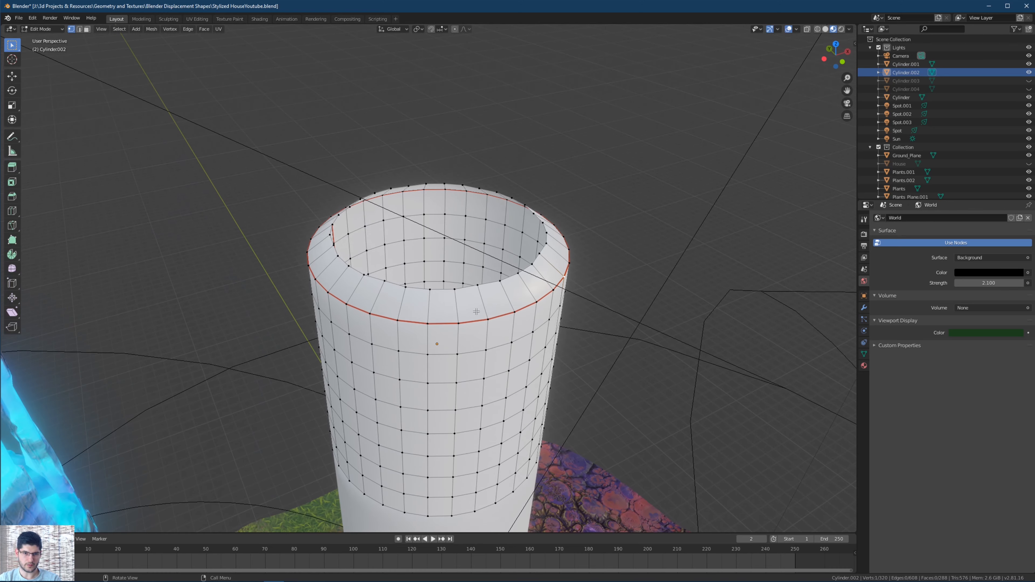
key(2)
middle_drag(497, 242, 438, 182)
shift+click(438, 182)
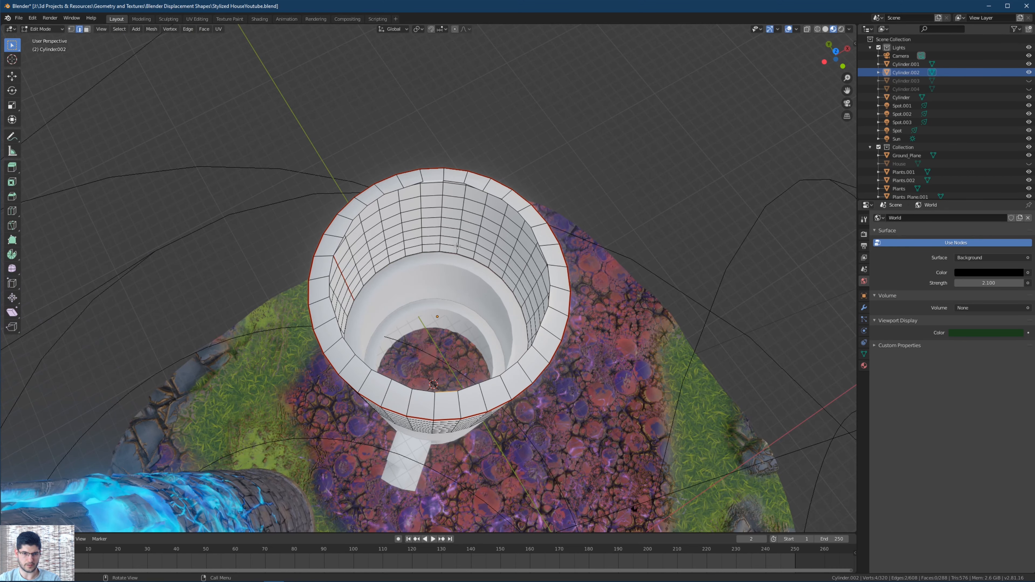
middle_drag(546, 224, 534, 204)
click(566, 140)
middle_drag(566, 140, 571, 152)
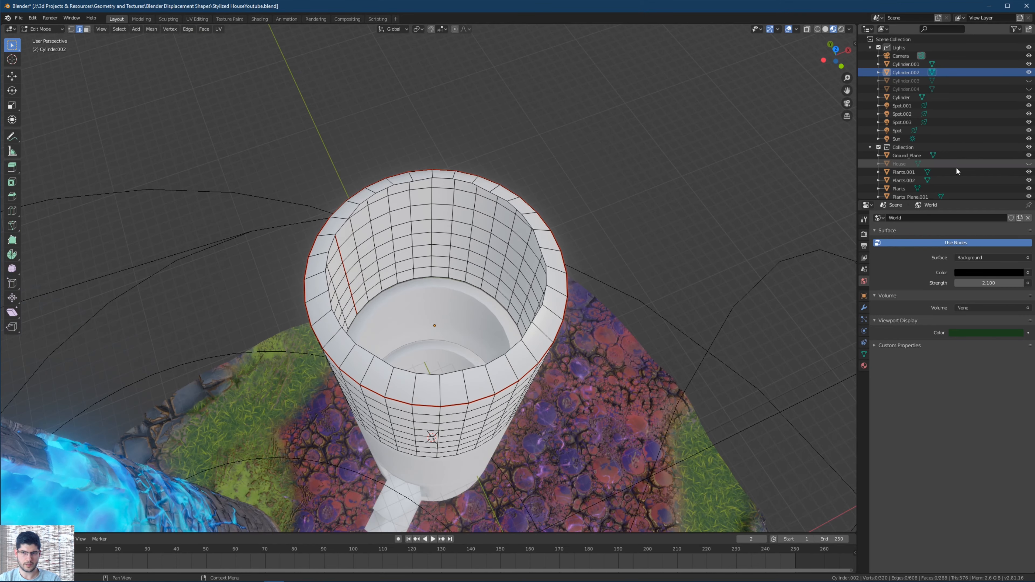
middle_drag(618, 180, 578, 163)
Fill two adjacent face strips across the middle of the cylinder's opening, joining opposite inner rim edges.
click(393, 181)
middle_drag(394, 181, 398, 385)
shift+click(398, 383)
key(f)
click(388, 183)
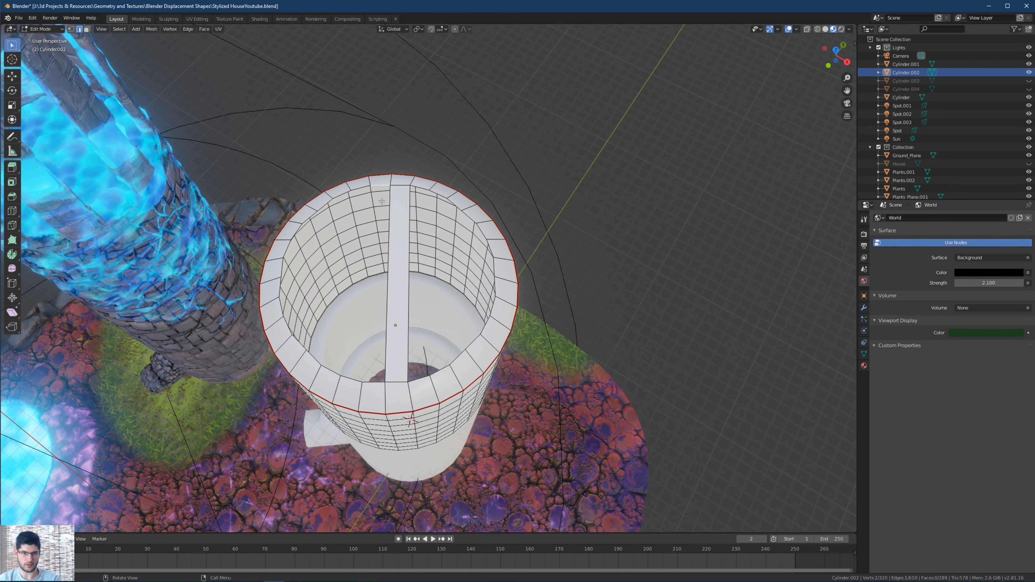
shift+click(373, 381)
key(f)
Extend the cap toward one side of the cylinder's opening with four more face strips filled from the neighbouring edges.
click(366, 214)
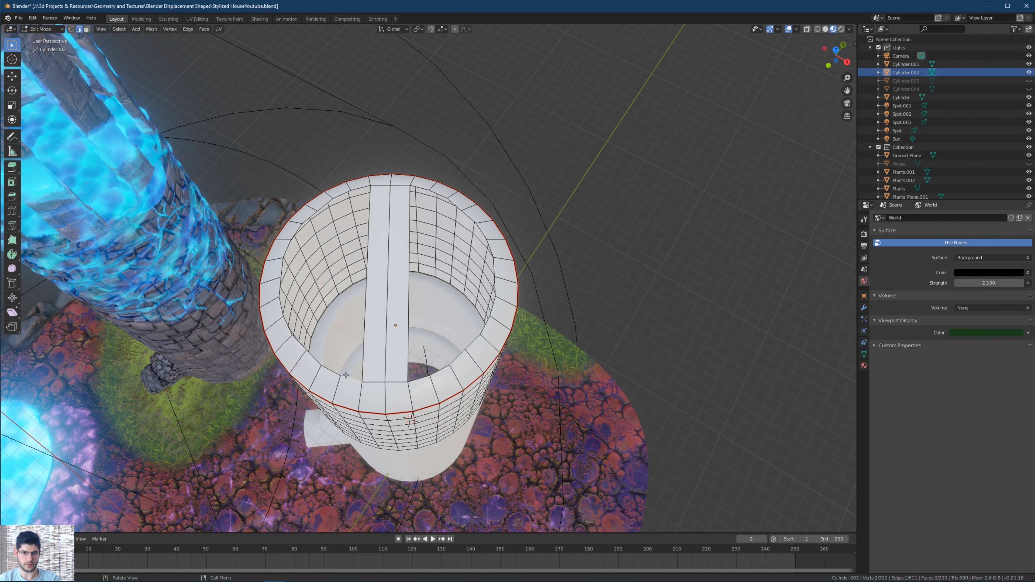
key(f)
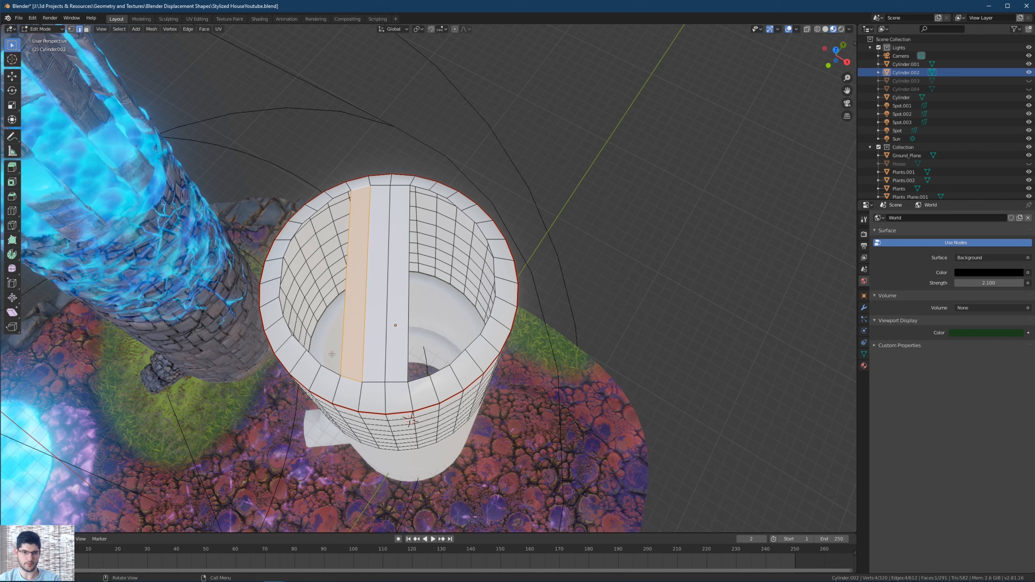
click(336, 371)
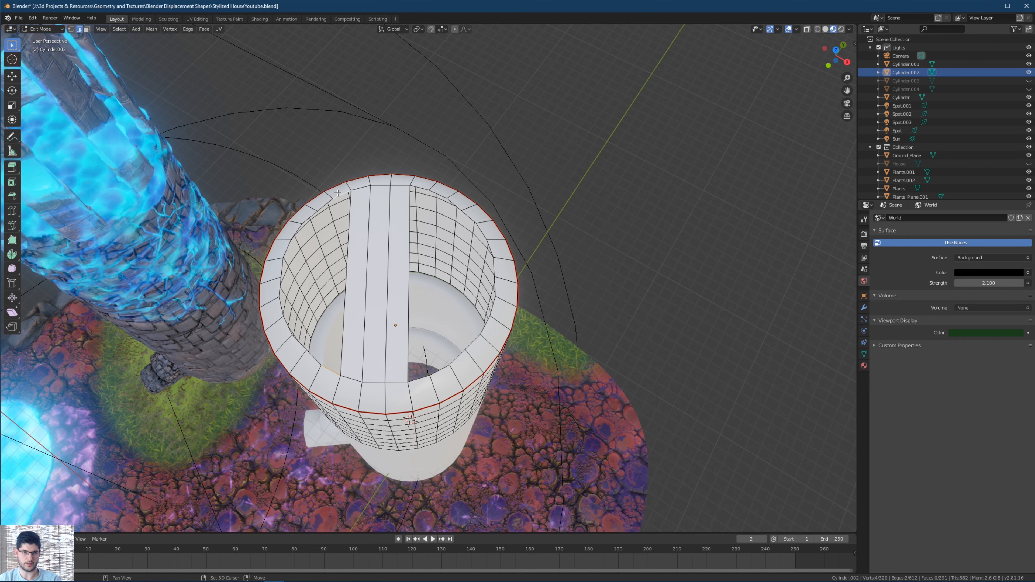
key(f)
click(324, 359)
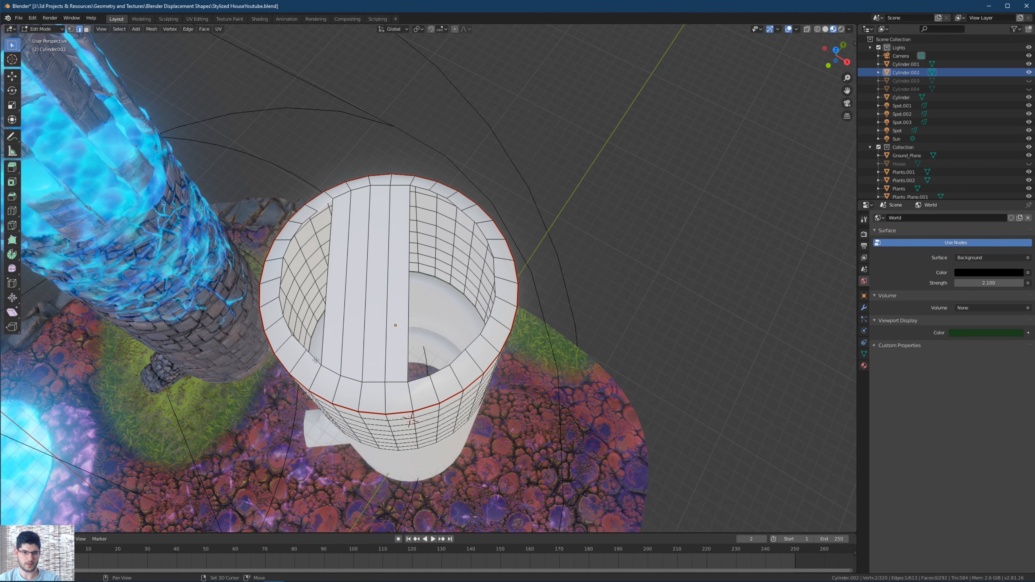
key(f)
click(291, 341)
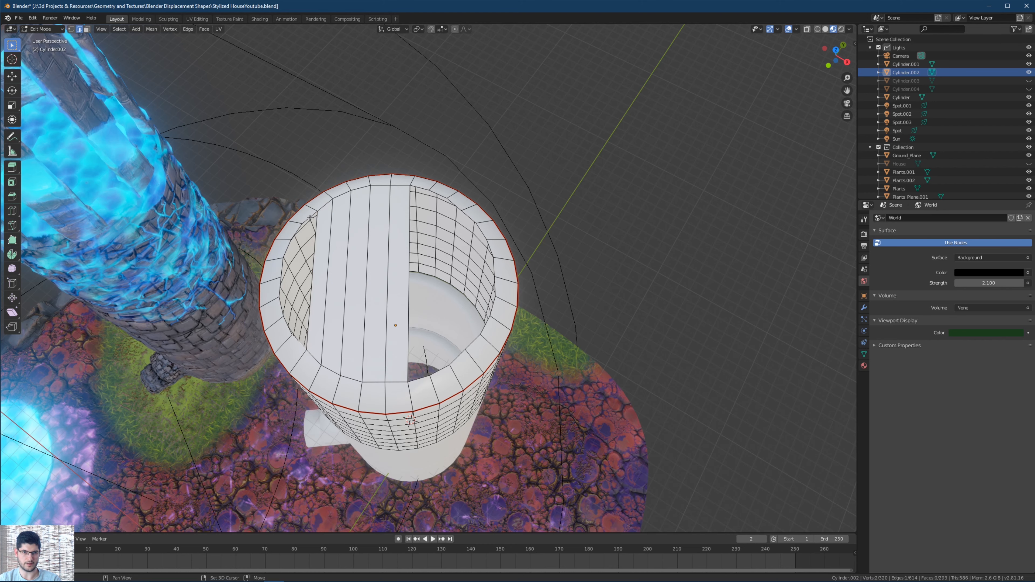
key(f)
Fill the last narrow gaps on that side of the opening with two more faces.
middle_drag(313, 220, 326, 233)
click(304, 343)
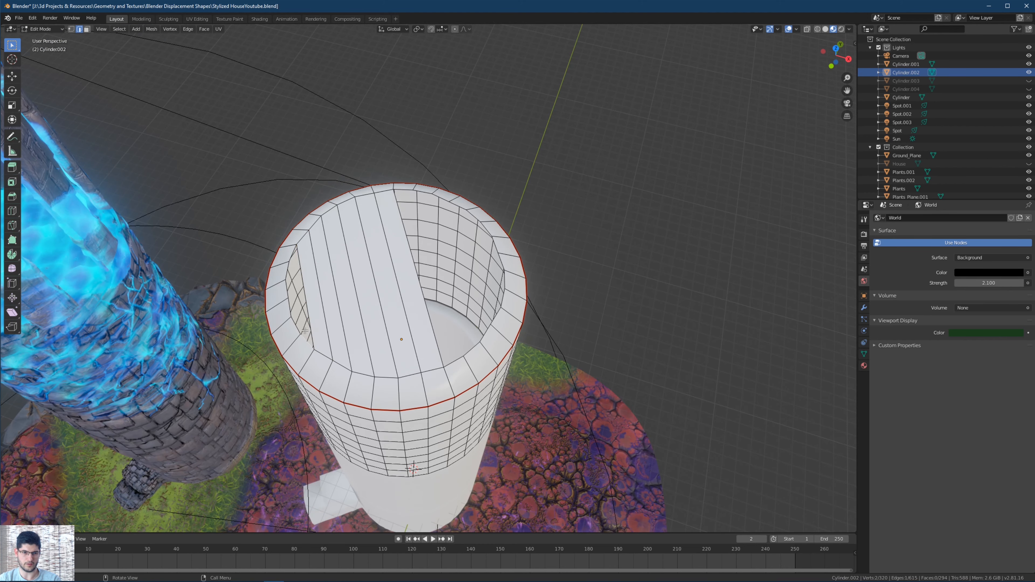
shift+click(291, 255)
key(f)
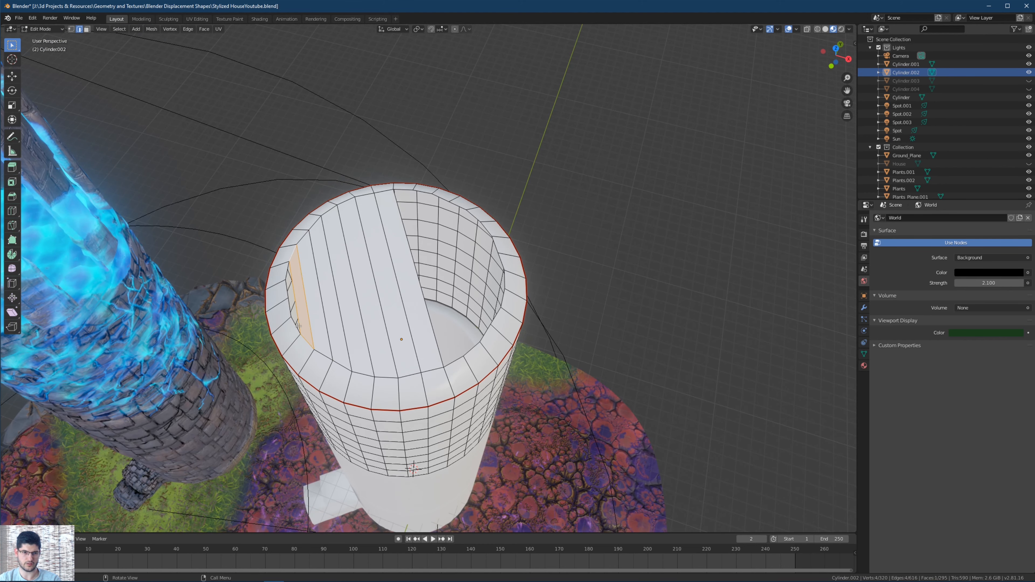
click(279, 271)
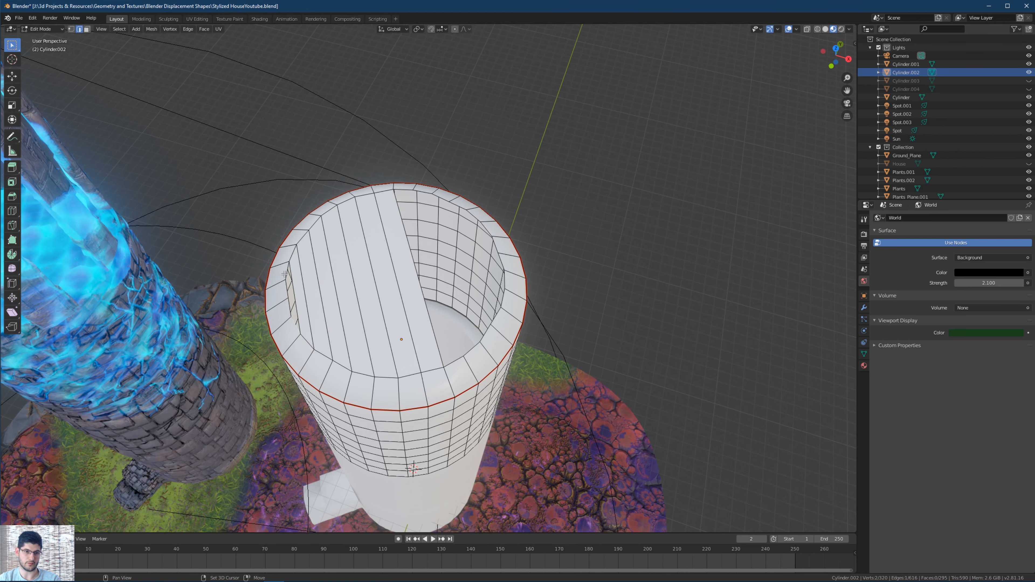
key(f)
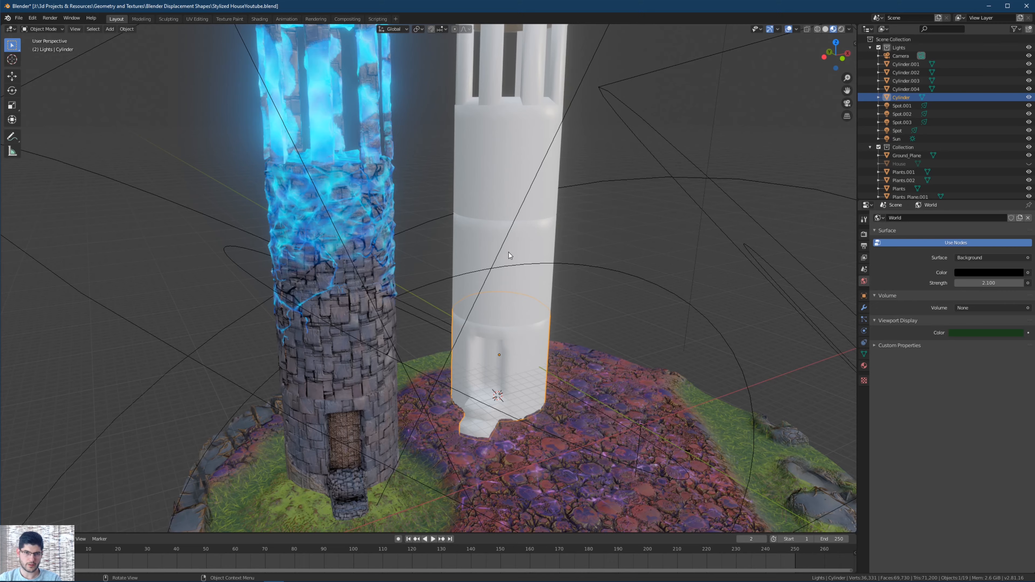
Split the 3D viewport vertically into two areas and switch one of them to the UV Editor.
shift+middle_drag(509, 252, 564, 193)
scroll(563, 193, down, 1)
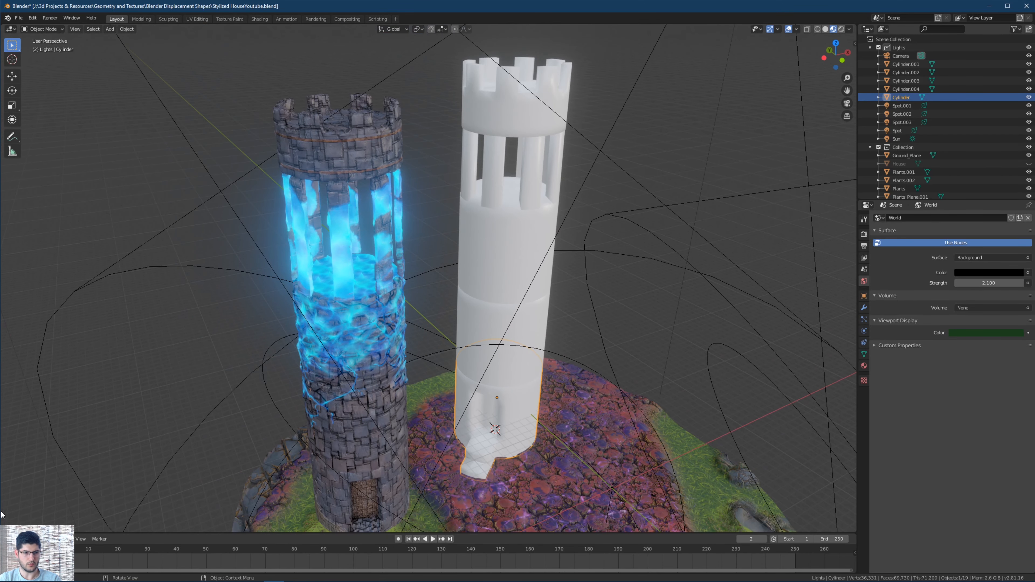
drag(172, 504, 435, 461)
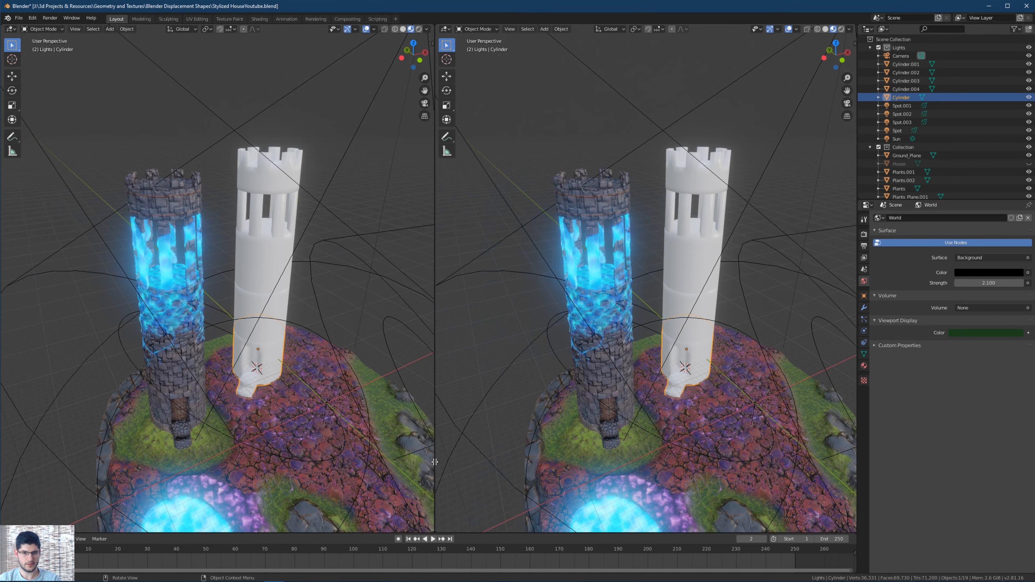
scroll(709, 320, up, 5)
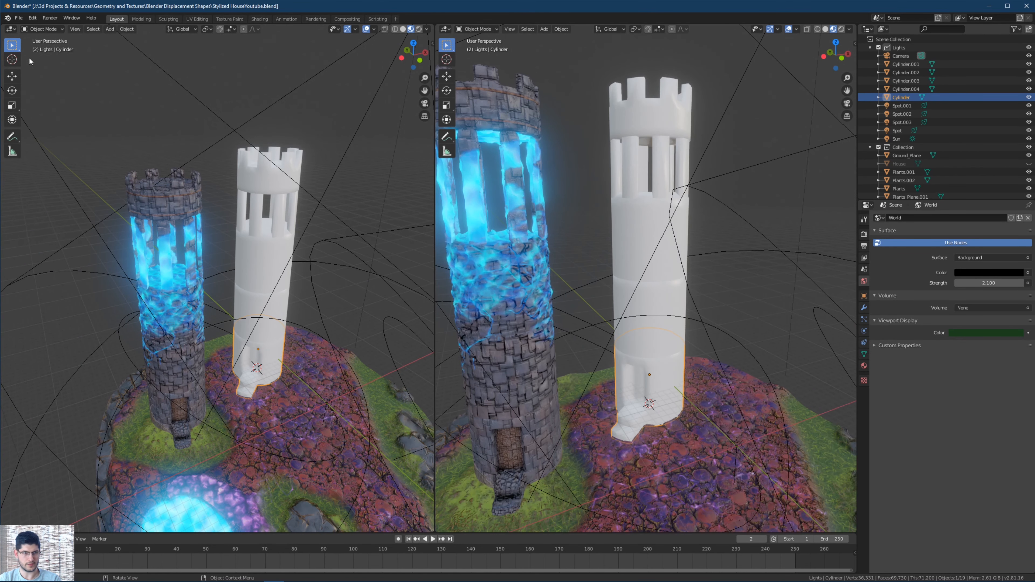
click(7, 29)
click(41, 70)
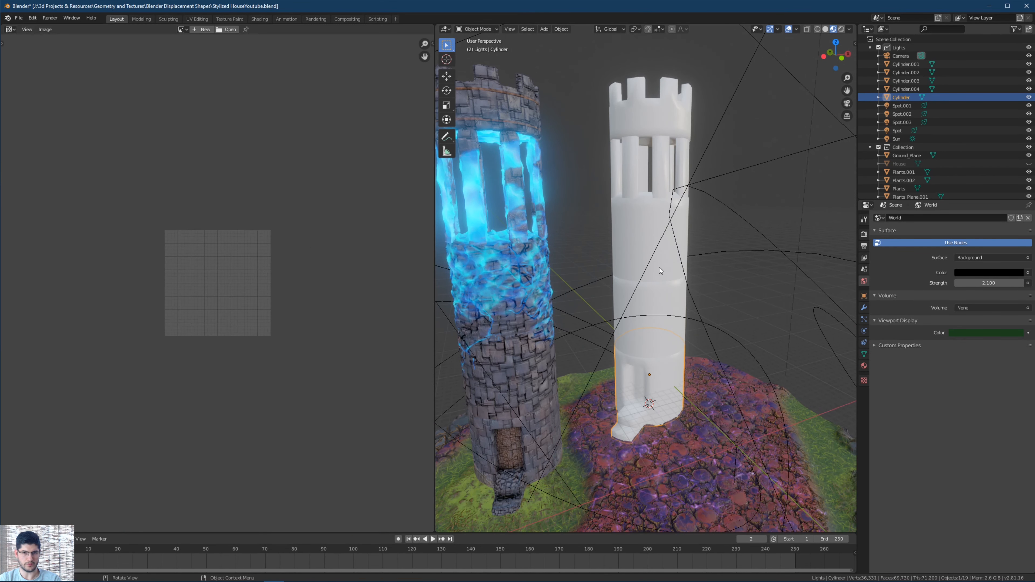
Enter edit mode on the tower's base cylinder to work on its UVs around the doorway.
scroll(669, 362, up, 6)
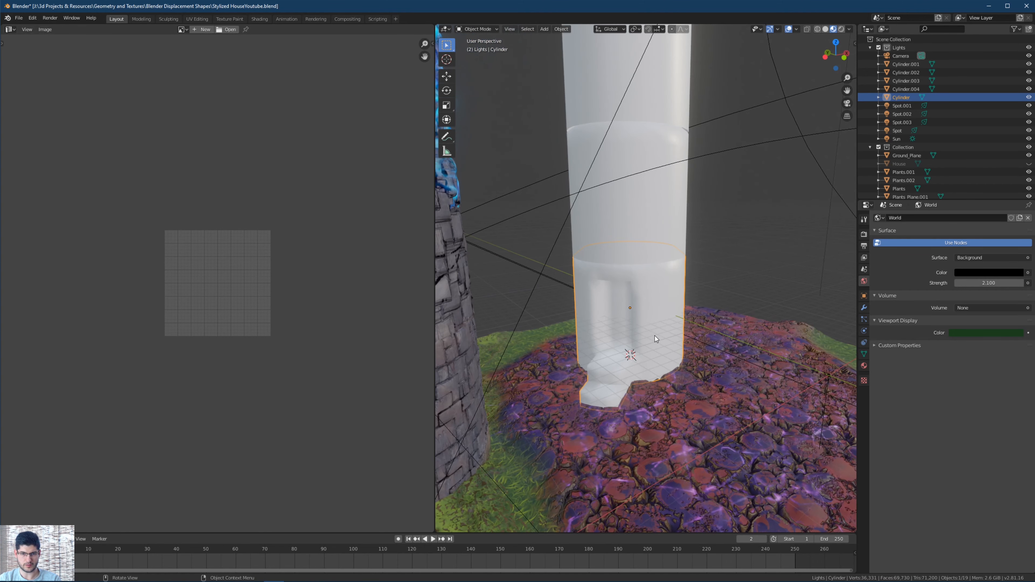
key(Tab)
middle_drag(600, 301, 602, 268)
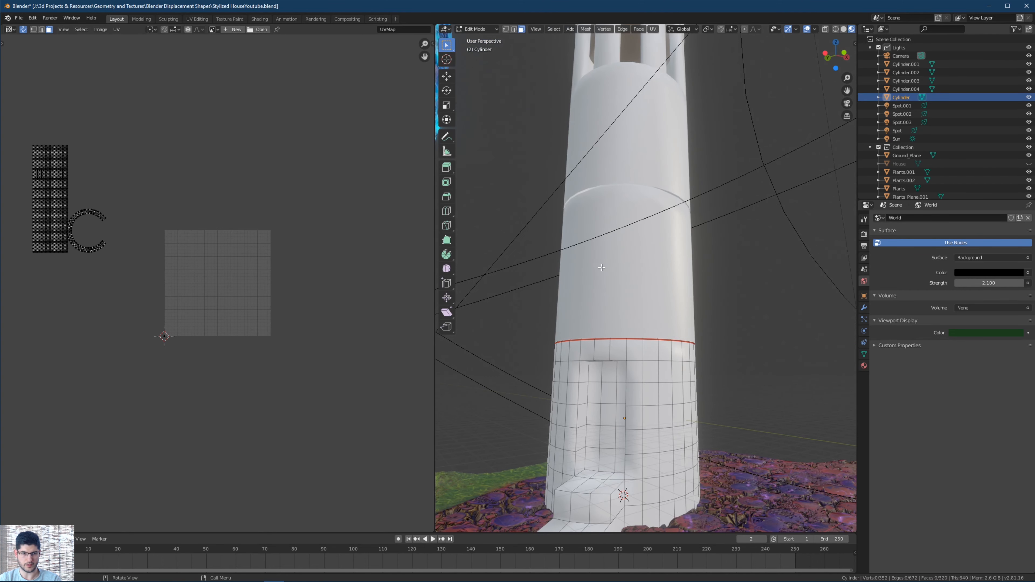
scroll(369, 282, down, 1)
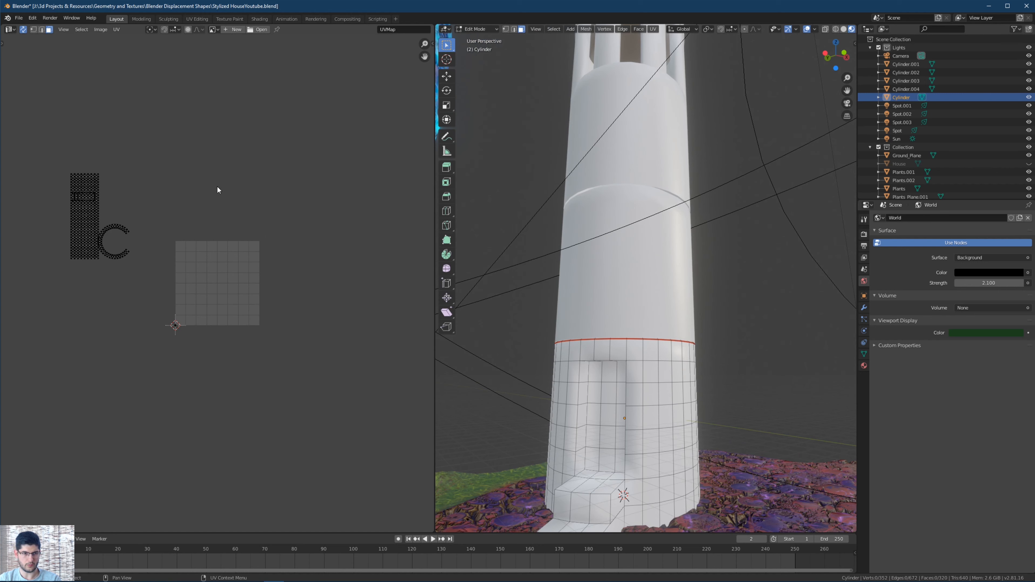
middle_drag(570, 359, 618, 346)
scroll(618, 345, up, 1)
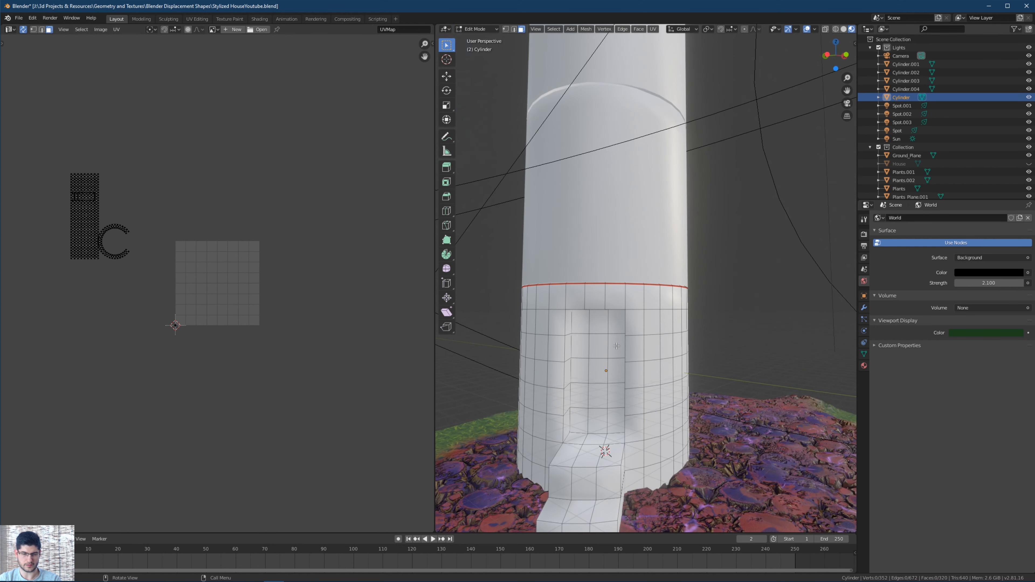
middle_drag(321, 299, 345, 269)
scroll(604, 380, up, 1)
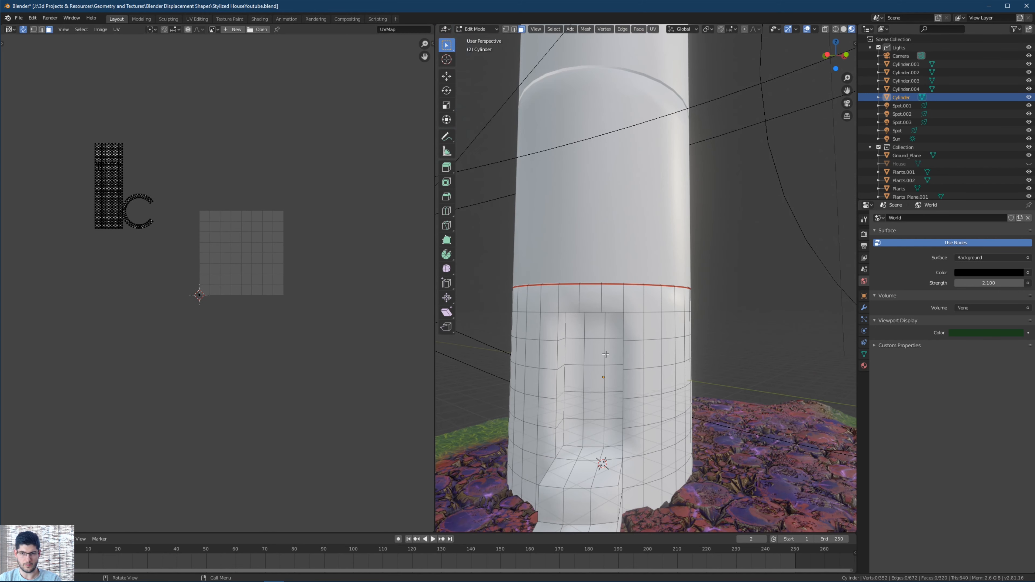
middle_drag(605, 354, 579, 310)
Select the 15 faces of the doorway's recessed back wall, three across and five high.
click(583, 323)
shift+click(559, 288)
shift+click(580, 288)
shift+click(596, 298)
shift+click(601, 315)
shift+click(580, 314)
shift+click(579, 342)
shift+click(601, 342)
shift+click(601, 368)
shift+click(579, 368)
shift+click(559, 342)
shift+click(559, 368)
shift+click(558, 395)
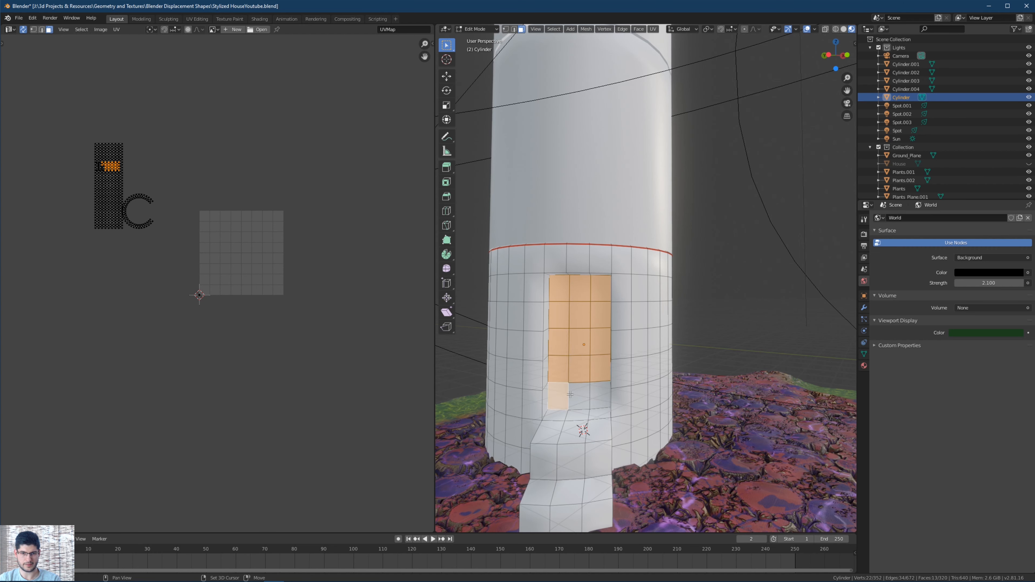
shift+click(578, 395)
shift+click(599, 395)
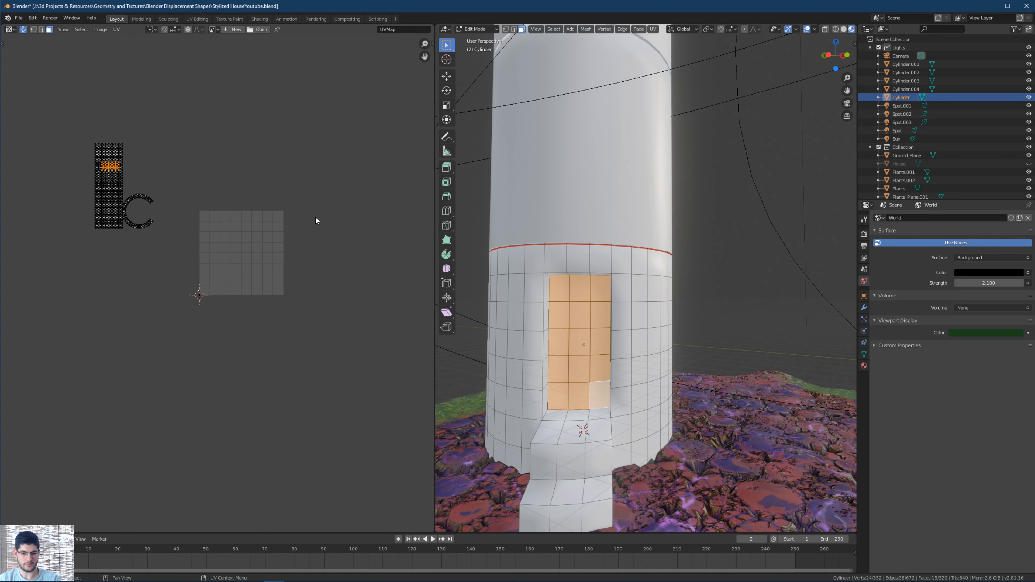
Unwrap the selected back-wall faces and move their UV island above the UV grid.
key(u)
scroll(234, 245, up, 2)
scroll(234, 245, down, 2)
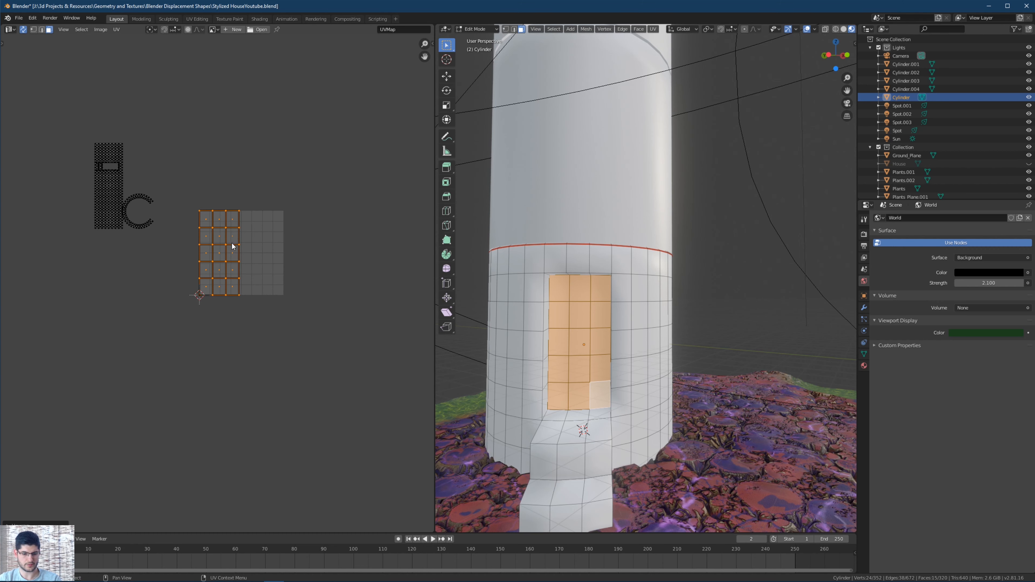
key(g)
click(218, 70)
Unwrap the five inner faces of the doorway's right jamb and move their island beside the back-wall island.
middle_drag(598, 297, 637, 345)
click(607, 306)
shift+click(606, 338)
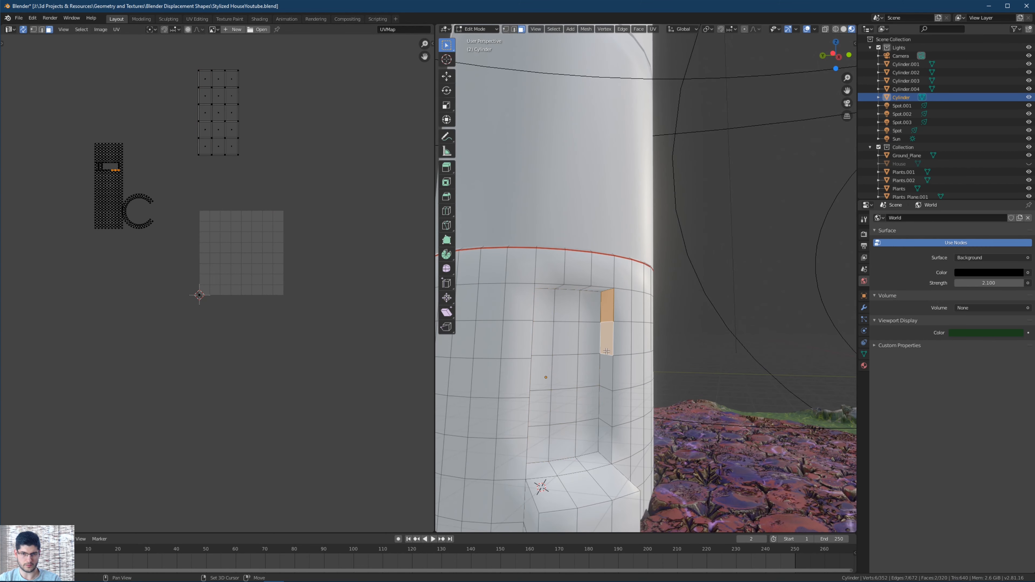
shift+click(606, 373)
shift+click(605, 408)
shift+click(605, 442)
key(u)
click(560, 347)
drag(272, 292, 353, 121)
Unwrap the three faces on the underside of the doorway's top and move their island below the right-jamb island.
middle_drag(590, 318, 604, 340)
click(671, 342)
shift+click(655, 336)
click(651, 342)
shift+click(673, 345)
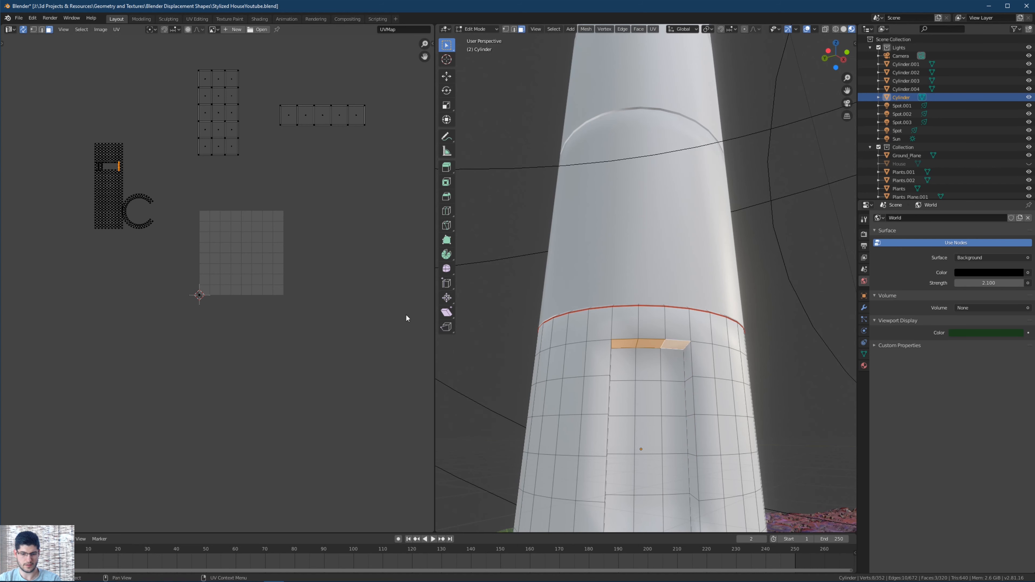
key(g)
click(33, 198)
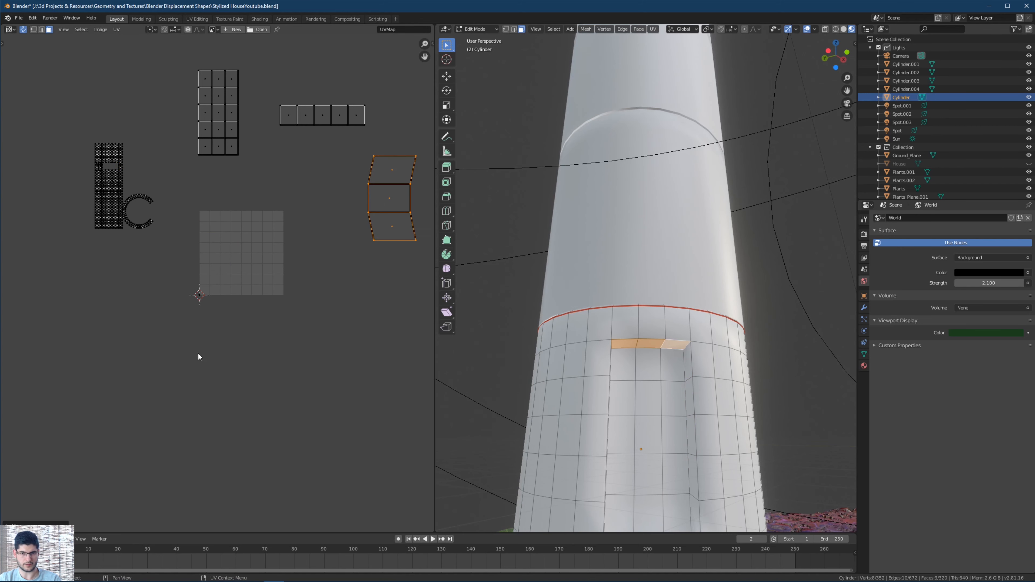
Unwrap the five inner faces of the doorway's left jamb and move their island next to the doorway-top island.
middle_drag(199, 356, 172, 352)
middle_drag(605, 378, 741, 357)
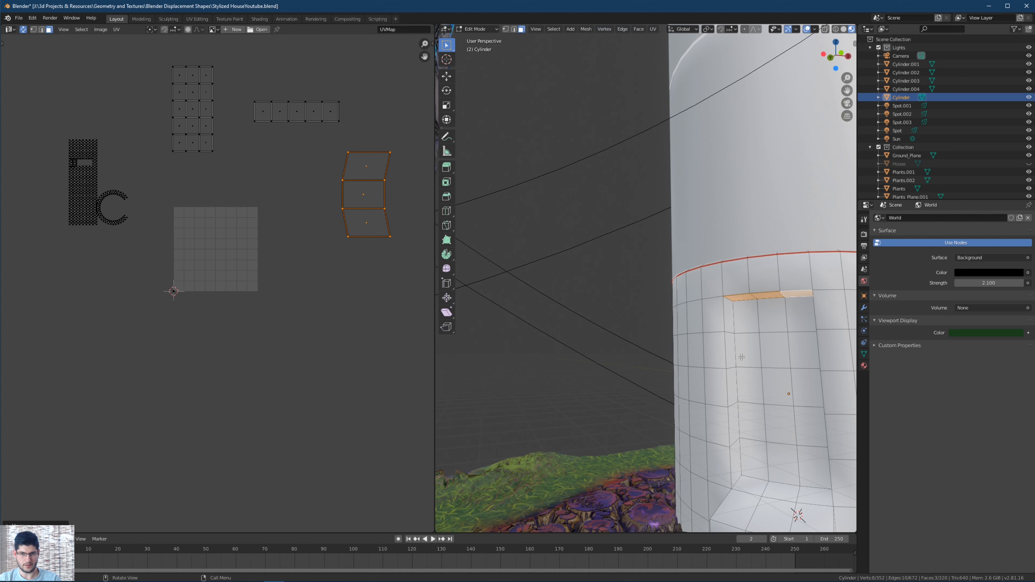
click(731, 317)
shift+click(731, 382)
shift+click(732, 413)
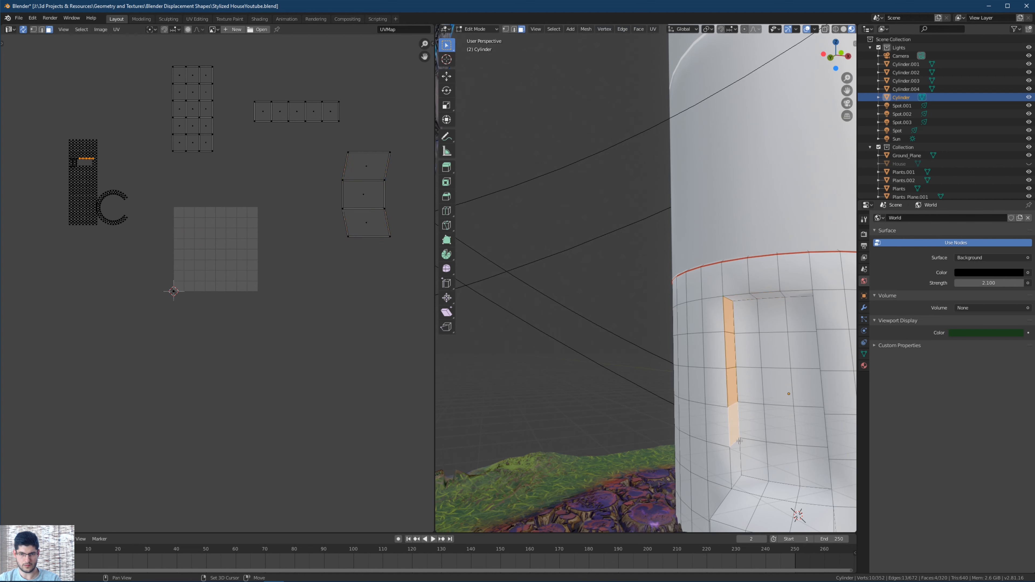
key(u)
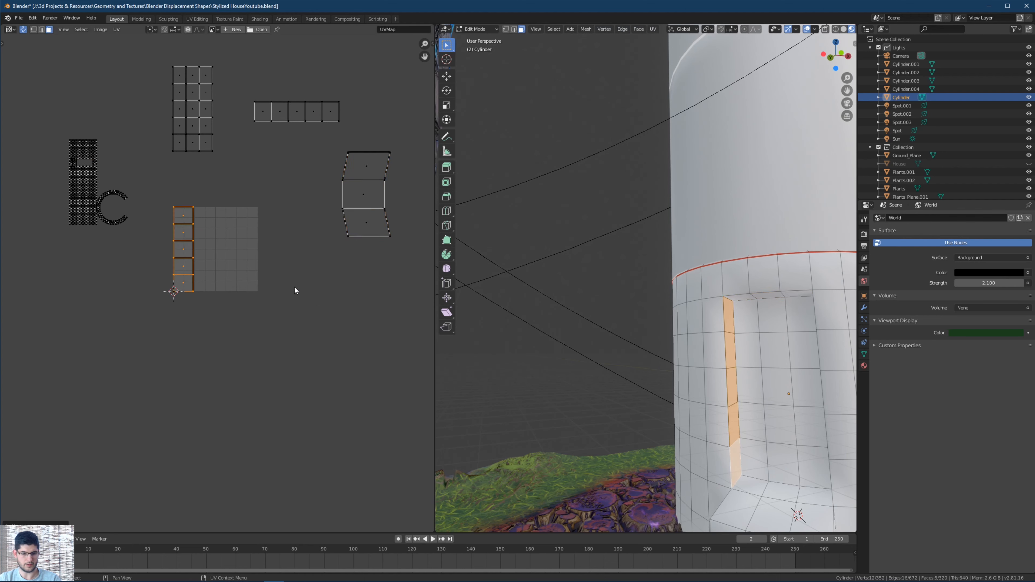
key(g)
click(422, 223)
Unwrap the six faces of the upper step's tread at the doorway and move their island below the left-jamb island.
scroll(687, 389, down, 2)
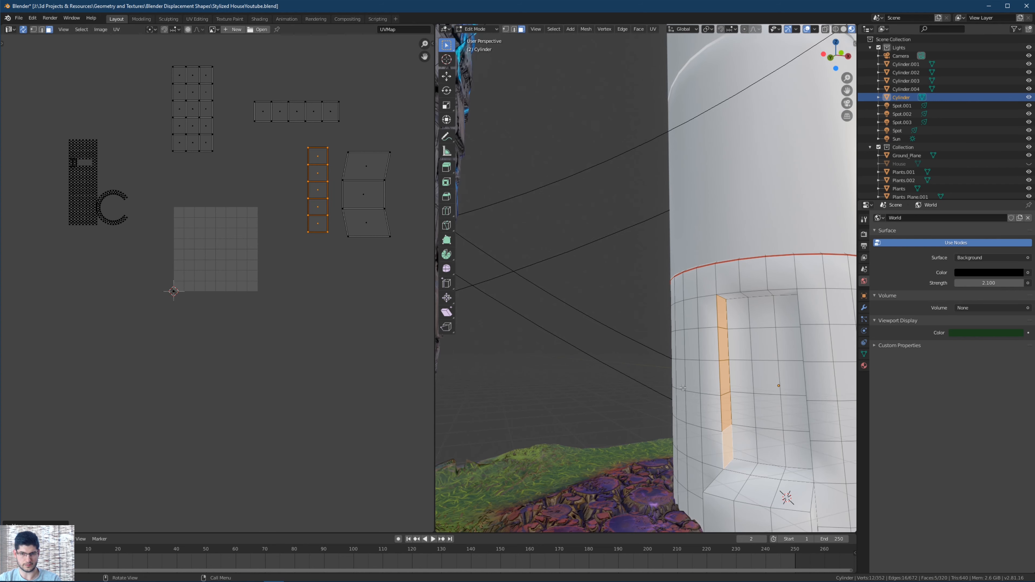
click(721, 472)
scroll(721, 467, down, 4)
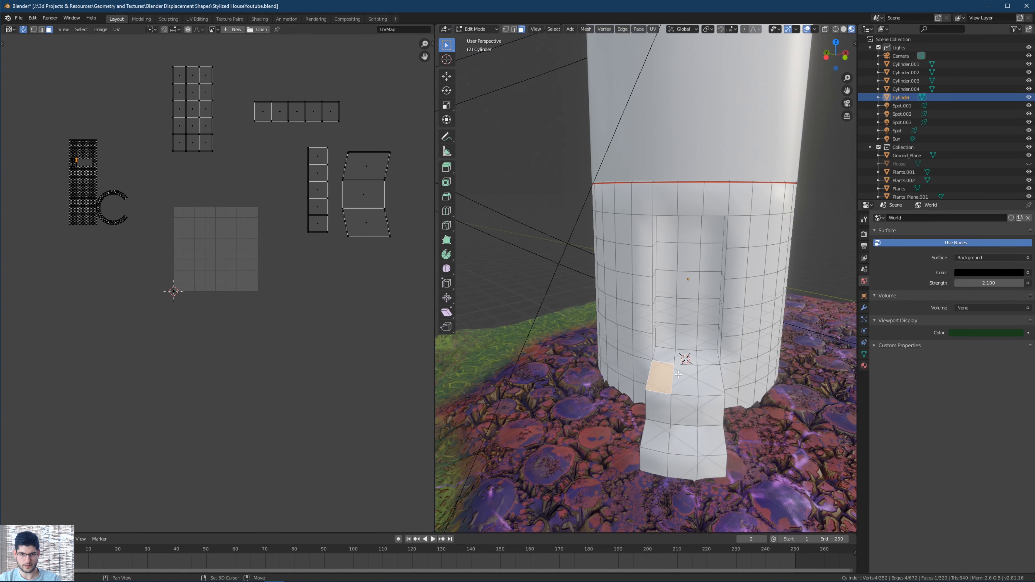
shift+click(667, 356)
shift+click(685, 360)
shift+click(703, 362)
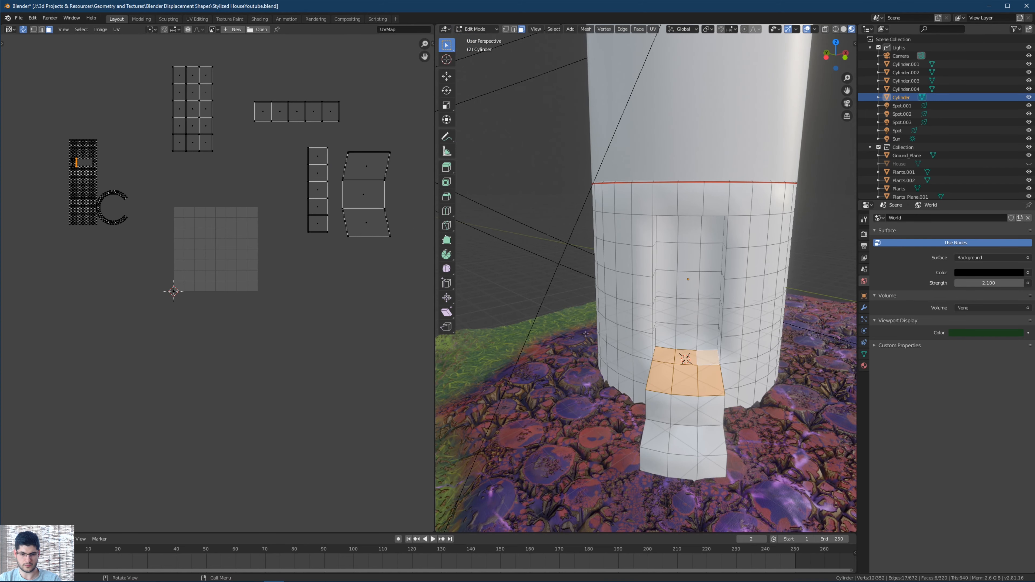
key(g)
click(442, 356)
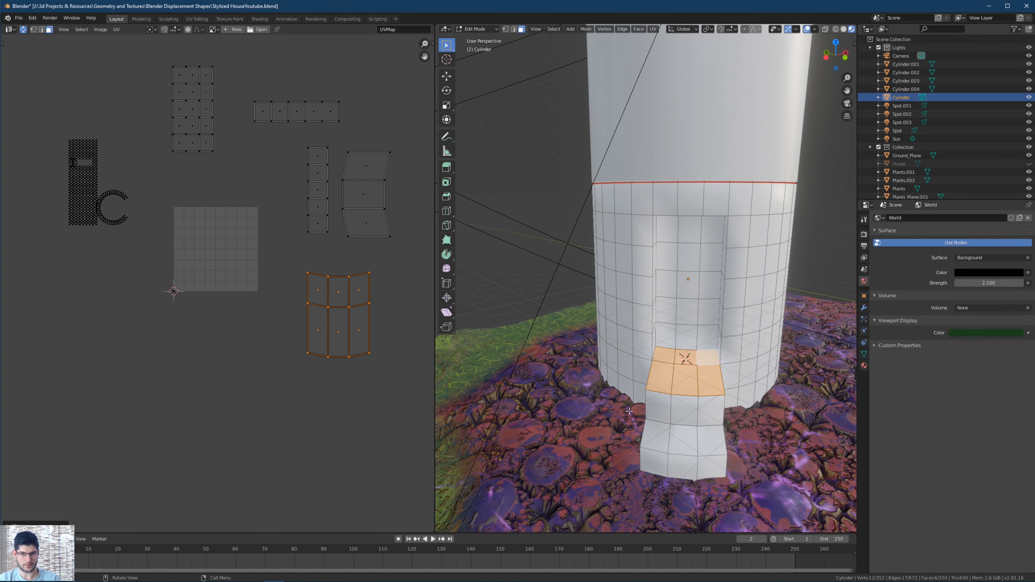
Unwrap the three front faces of the upper step, move their island below the original cylinder layout, and clear the selection.
click(654, 414)
shift+click(684, 410)
shift+click(710, 412)
right_click(403, 329)
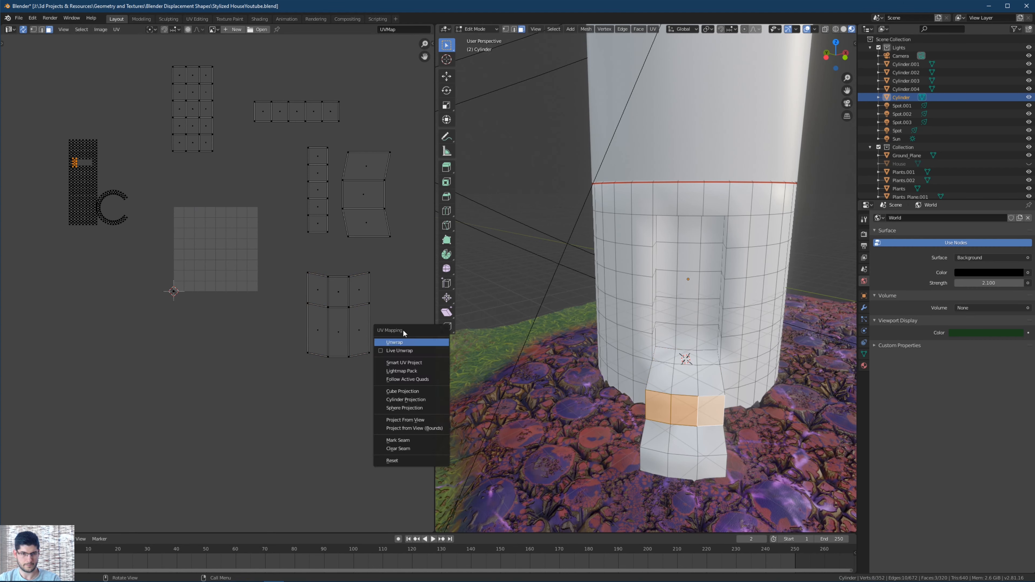
key(u)
key(g)
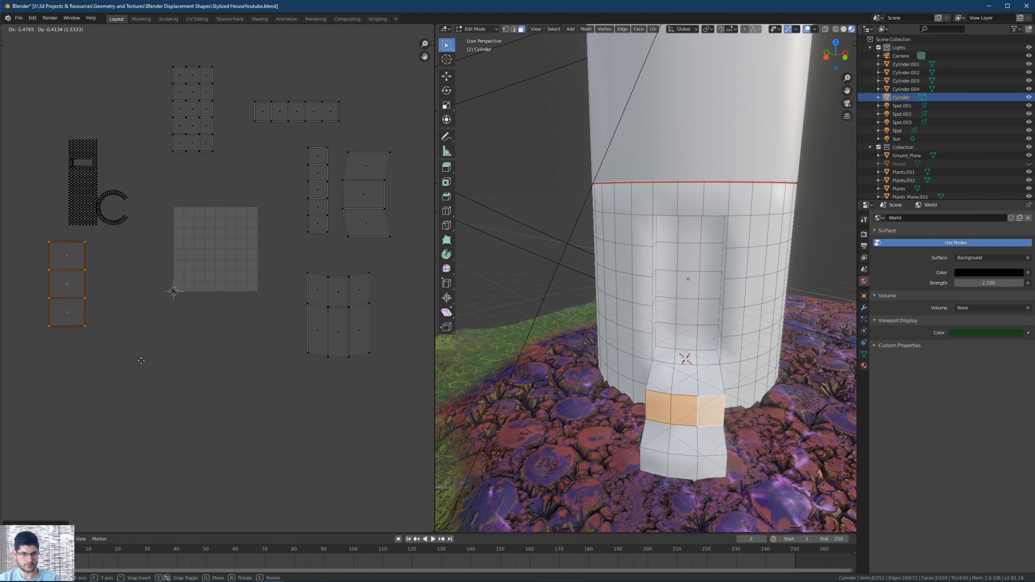
click(140, 372)
click(640, 438)
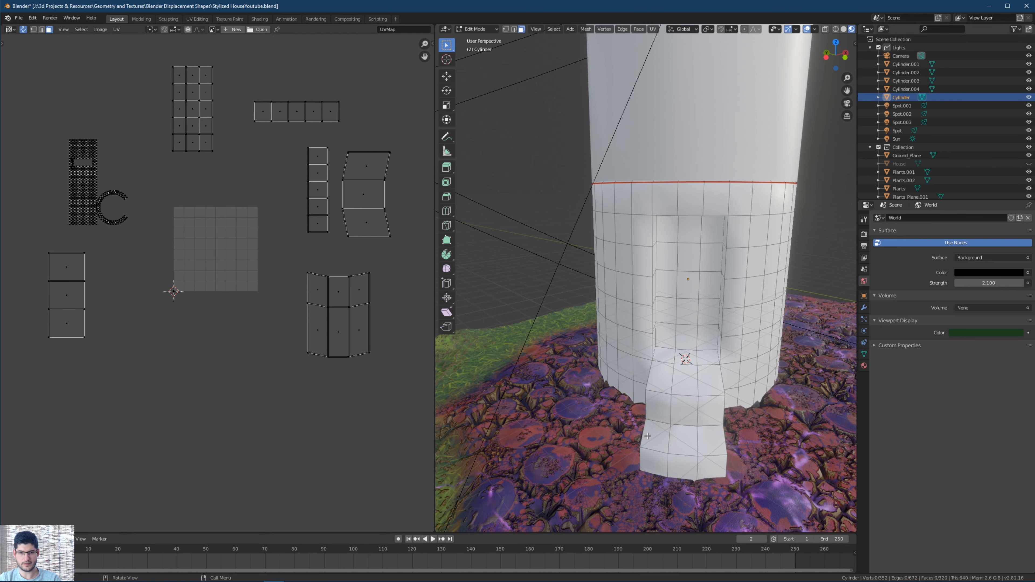
Unwrap the three tread faces of the lower step and move their island below the upper step's front island.
click(647, 436)
shift+click(682, 439)
shift+click(711, 440)
key(u)
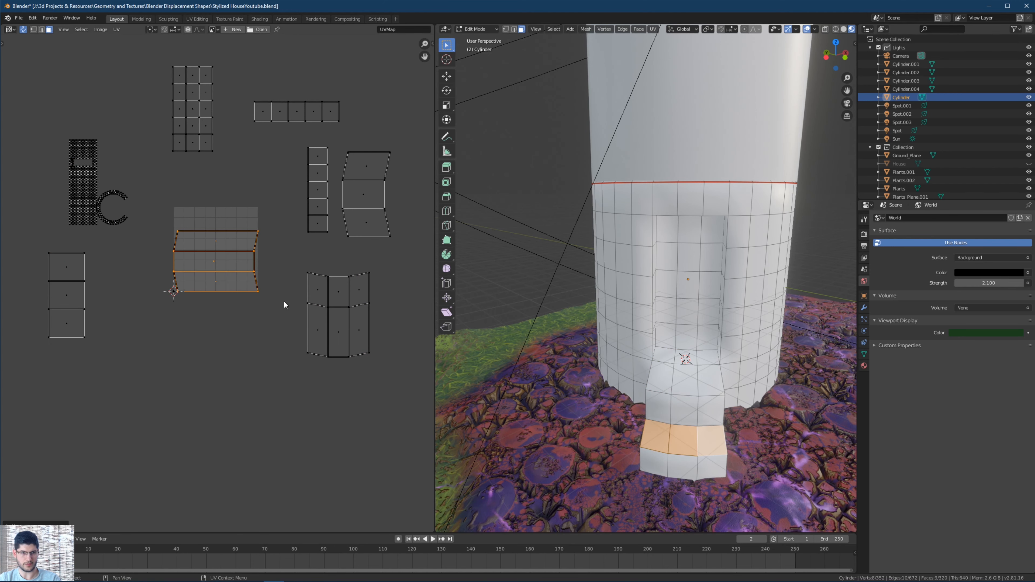
key(g)
click(113, 454)
Unwrap the three front faces of the lower step and move their island below the upper step's tread island.
click(653, 463)
shift+click(690, 472)
shift+click(721, 470)
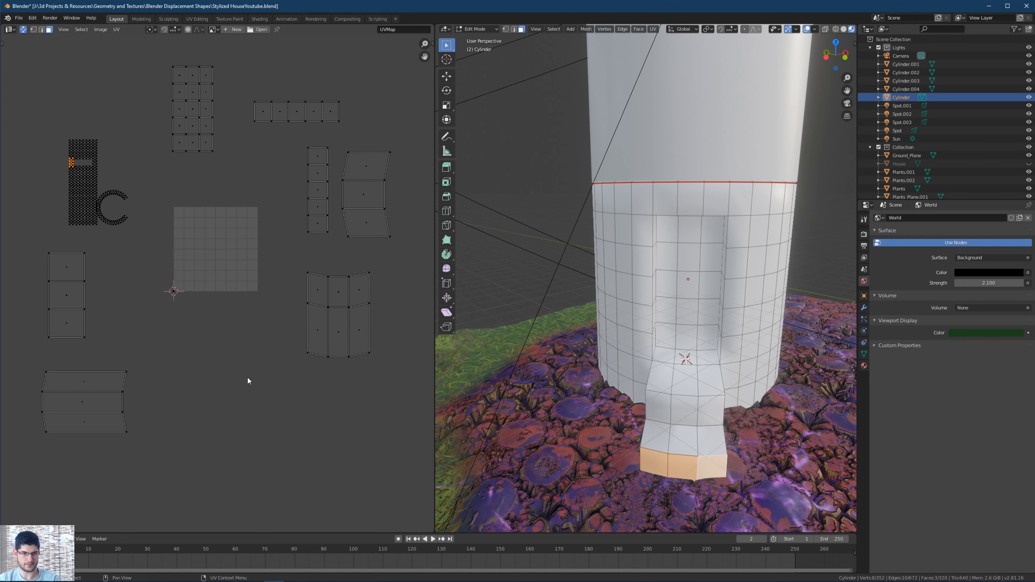
key(g)
click(360, 530)
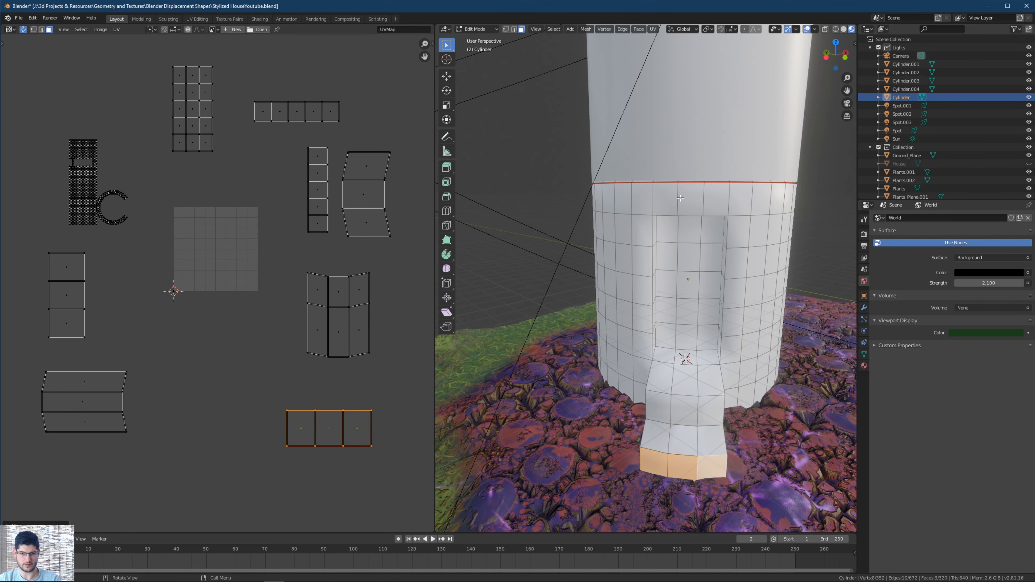
Unwrap the two faces on the left side of the steps and move their island beside the lower step's front island.
middle_drag(556, 240, 603, 229)
scroll(604, 228, down, 2)
scroll(663, 269, up, 2)
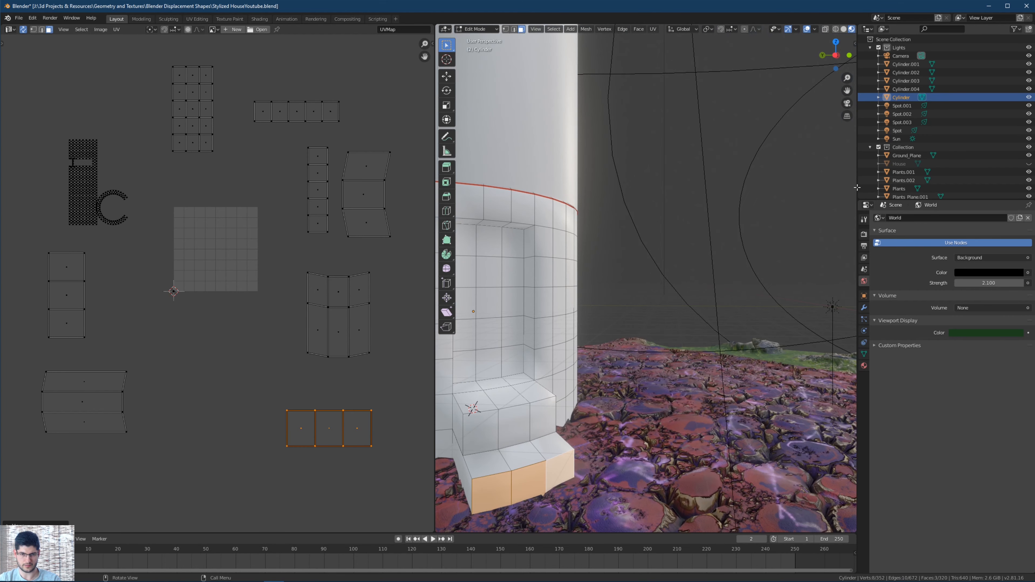
scroll(945, 116, down, 1)
click(462, 428)
shift+click(457, 463)
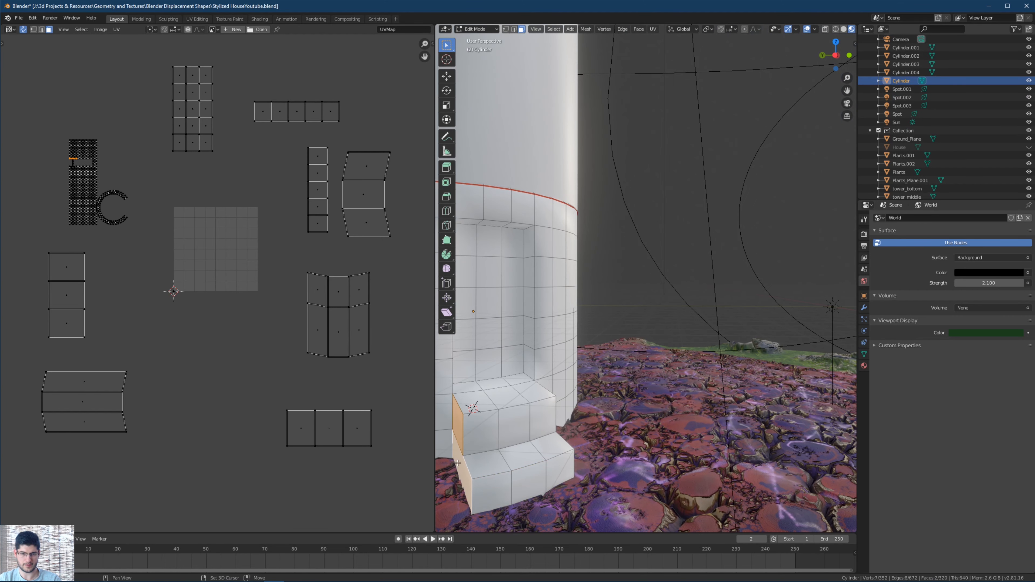
key(g)
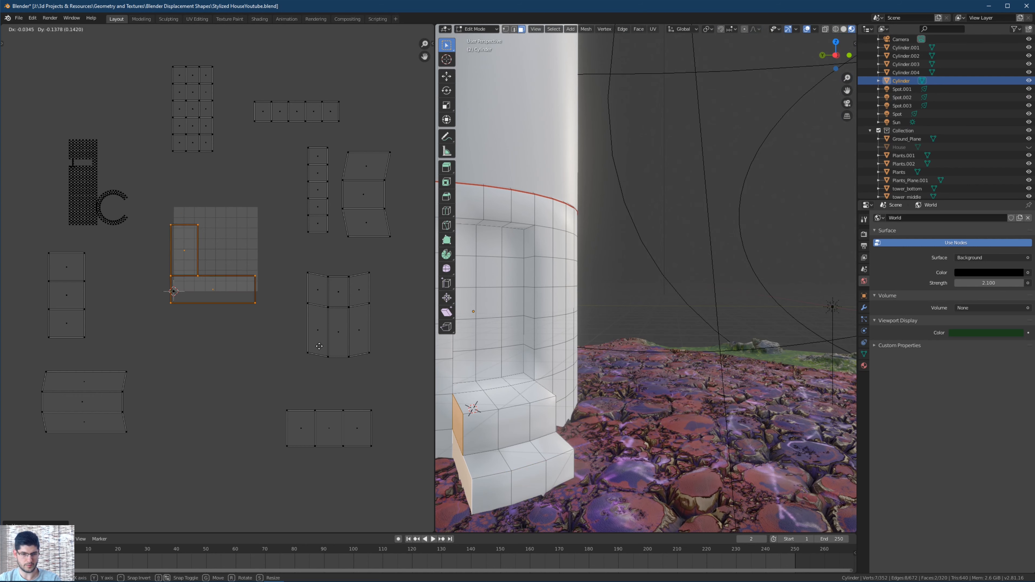
click(336, 468)
Unwrap the two faces on the right side of the steps and move their island above the left side's L-shaped island.
middle_drag(831, 410, 763, 407)
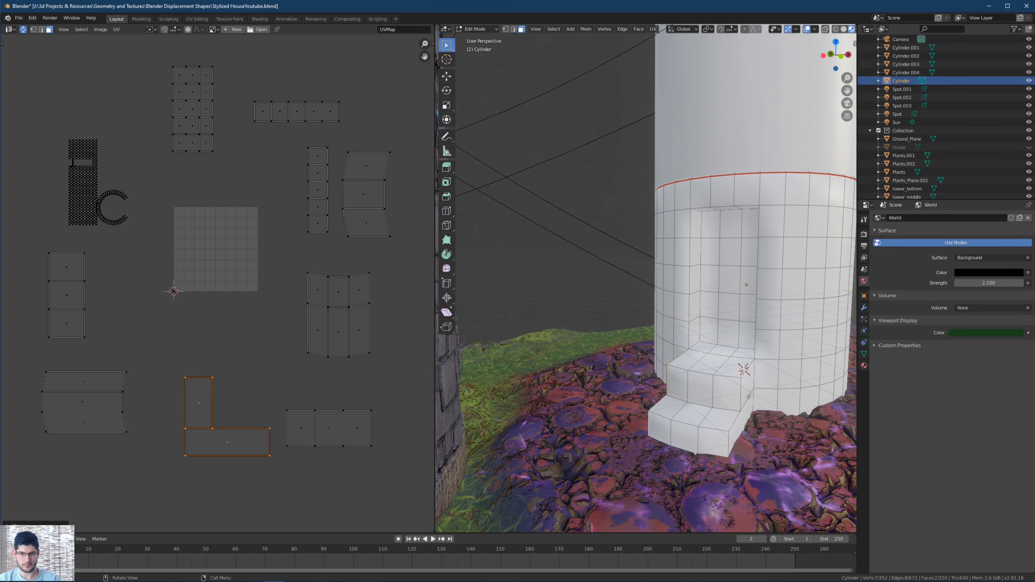
click(749, 396)
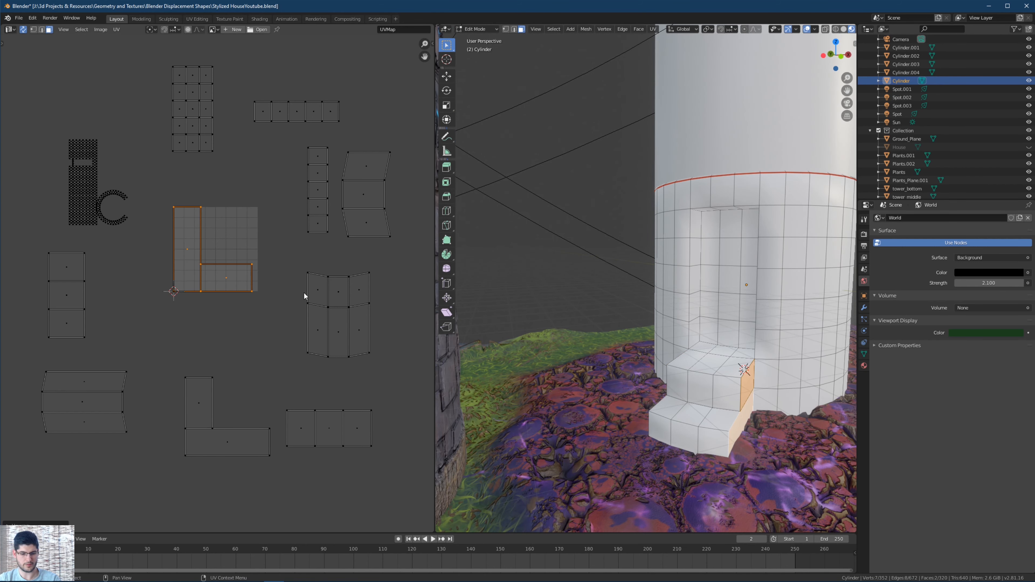
key(g)
click(360, 403)
Select the leftover collapsed faces in the doorway gap of the cylinder's UV layout and delete them from the mesh.
scroll(662, 320, down, 1)
mouse_move(662, 320)
middle_down()
mouse_move(681, 320)
mouse_move(678, 311)
middle_up()
scroll(153, 219, up, 3)
middle_drag(103, 151, 329, 255)
scroll(151, 108, up, 4)
middle_drag(151, 107, 313, 324)
scroll(253, 151, up, 2)
drag(212, 103, 211, 104)
middle_drag(229, 77, 308, 187)
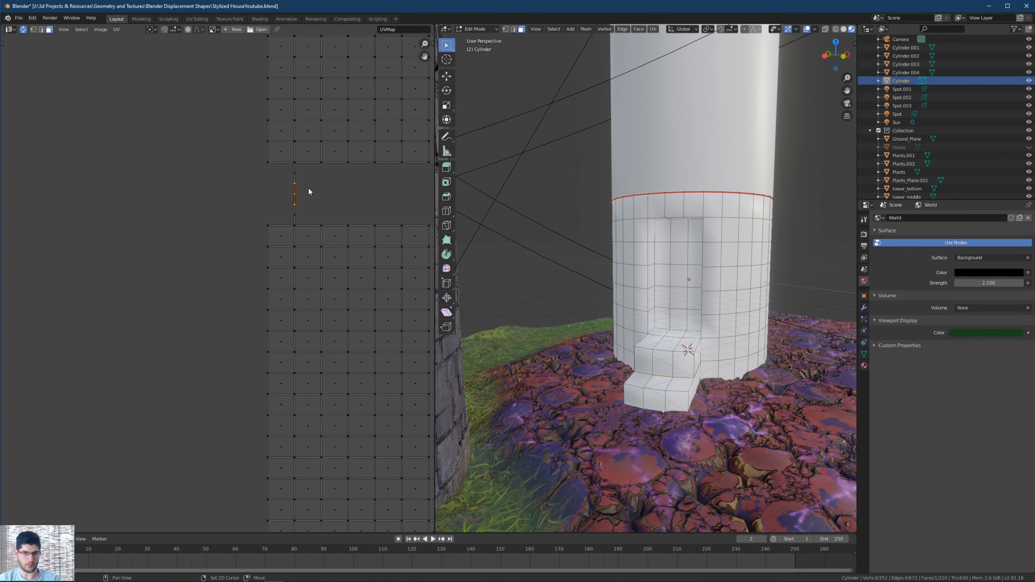
scroll(301, 171, up, 1)
drag(332, 145, 291, 204)
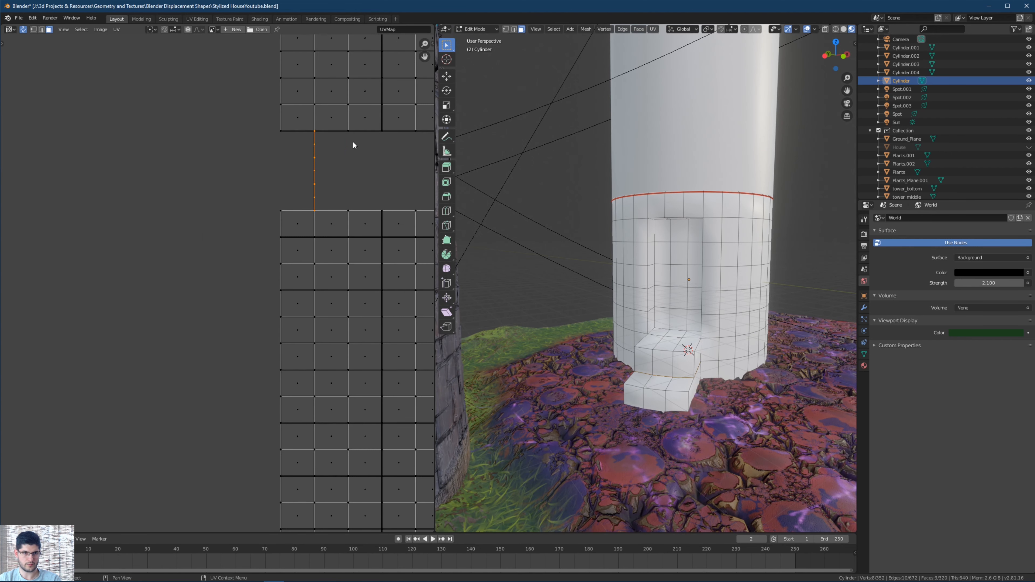
middle_drag(668, 326, 719, 321)
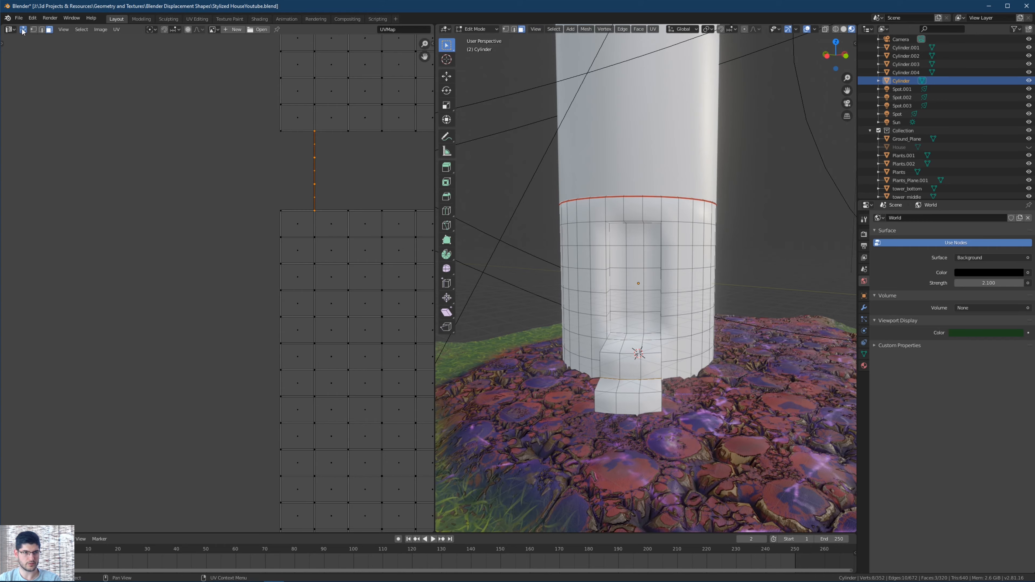
middle_drag(627, 310, 603, 326)
scroll(602, 326, down, 2)
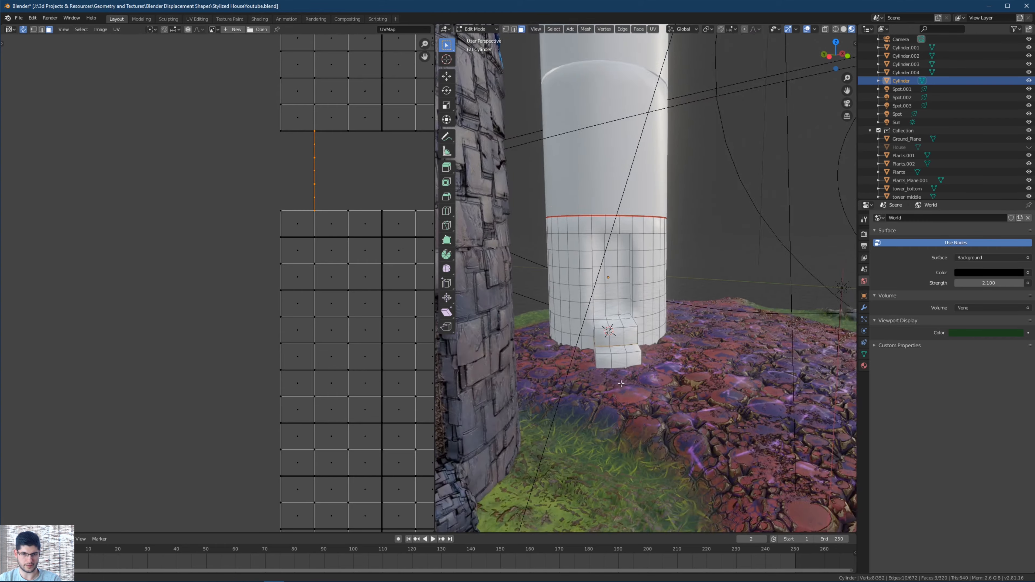
middle_drag(603, 383, 624, 265)
middle_drag(534, 226, 601, 187)
key(x)
click(556, 225)
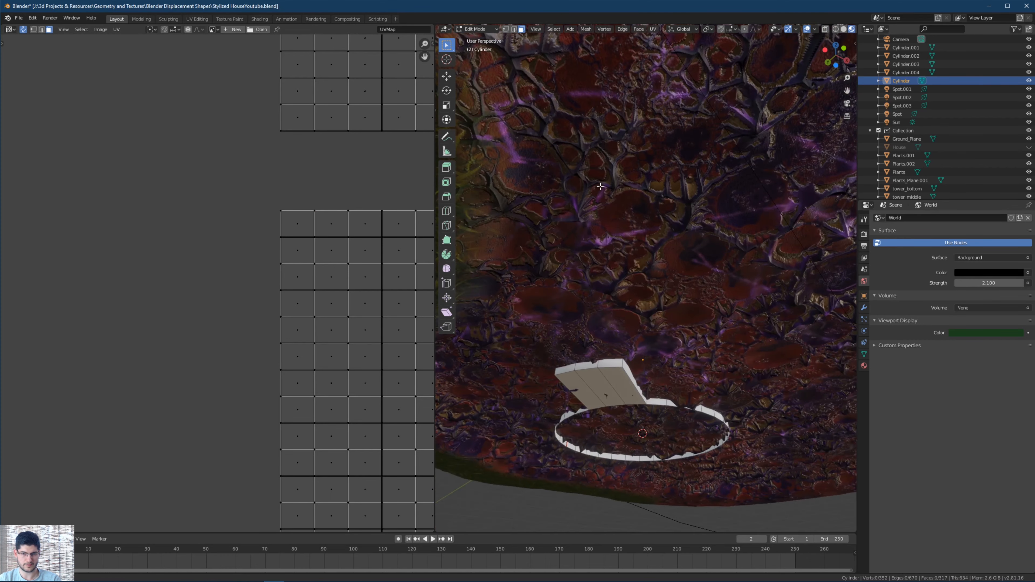
Delete the three faces on the underside of the steps.
middle_drag(645, 380, 542, 281)
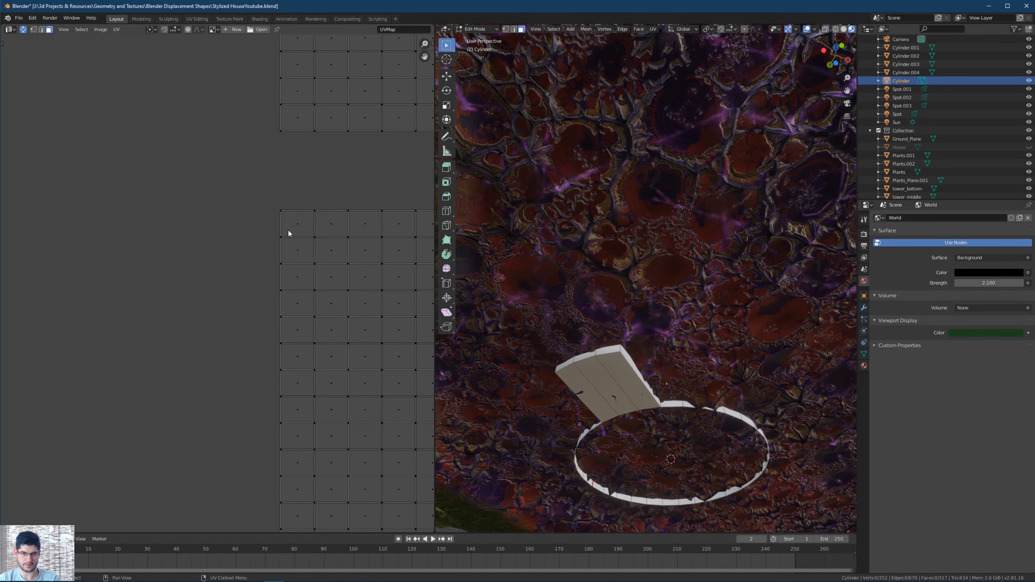
scroll(301, 248, down, 6)
middle_drag(311, 259, 274, 187)
click(619, 393)
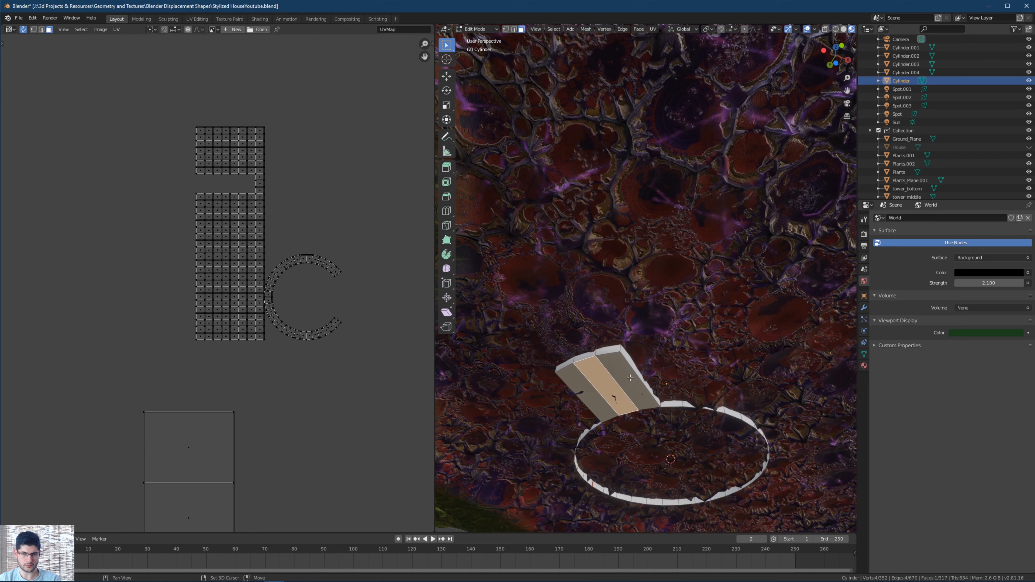
key(x)
click(589, 402)
middle_drag(589, 401, 639, 383)
scroll(323, 210, down, 6)
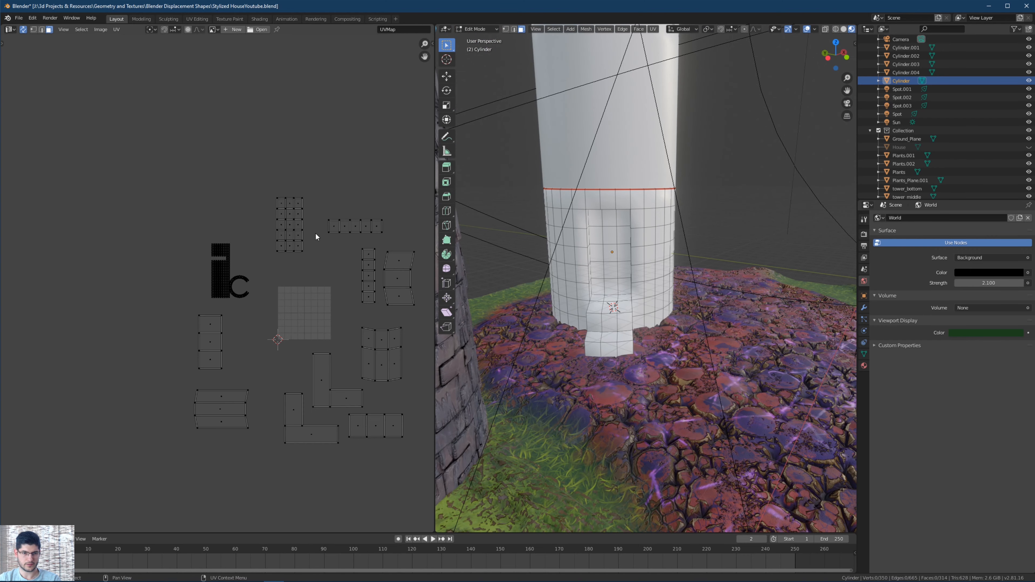
Select the whole tower base and pack all its UV islands into the UV square.
scroll(316, 237, down, 1)
key(a)
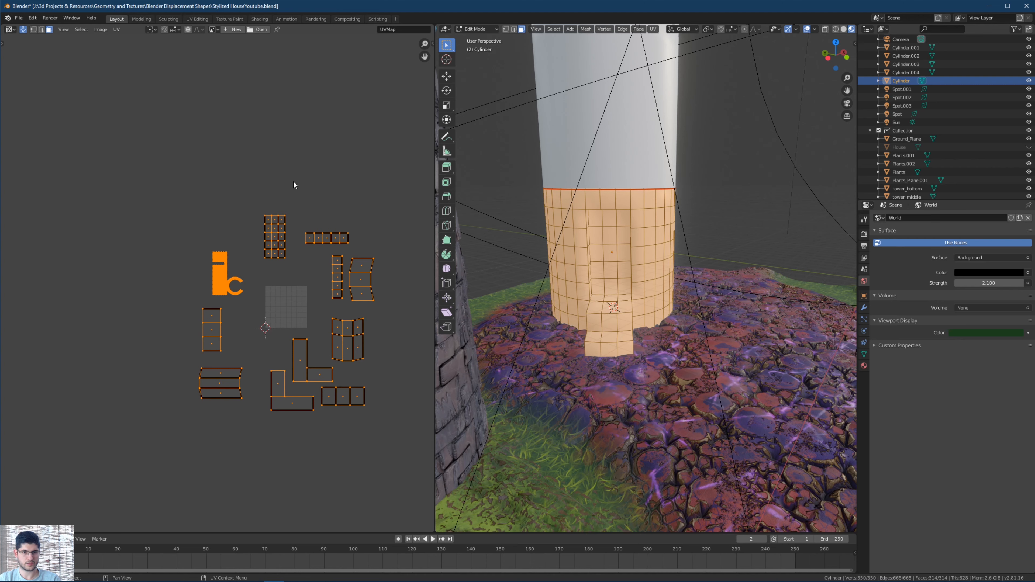
click(118, 29)
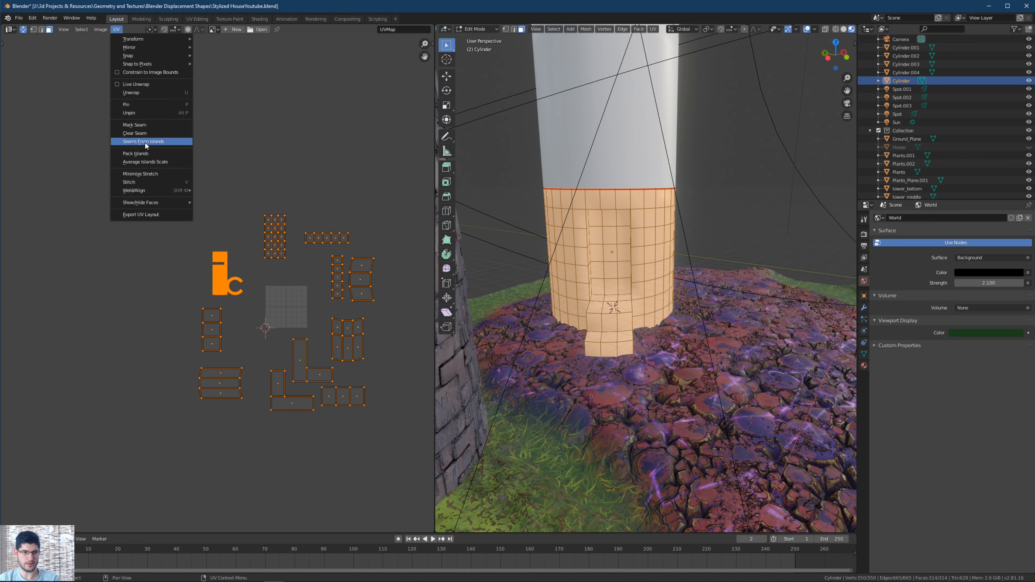
click(139, 153)
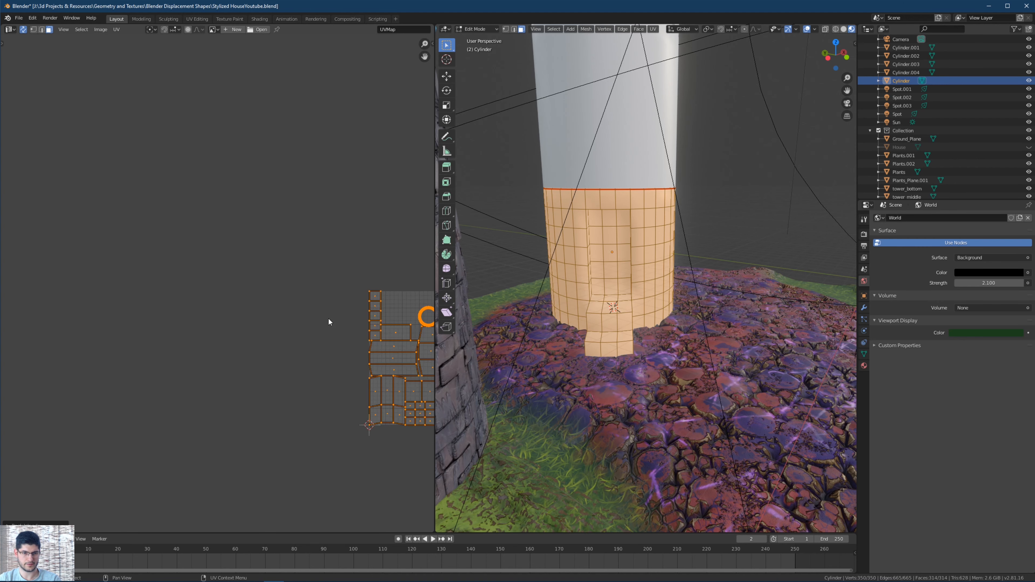
middle_drag(344, 326, 148, 227)
scroll(269, 264, up, 5)
middle_drag(319, 174, 264, 184)
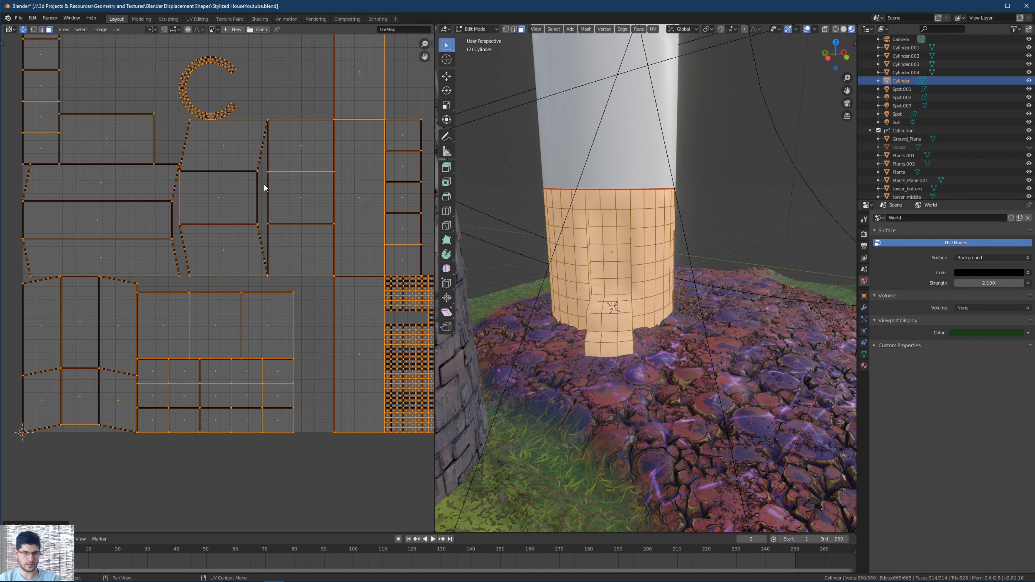
scroll(264, 188, down, 2)
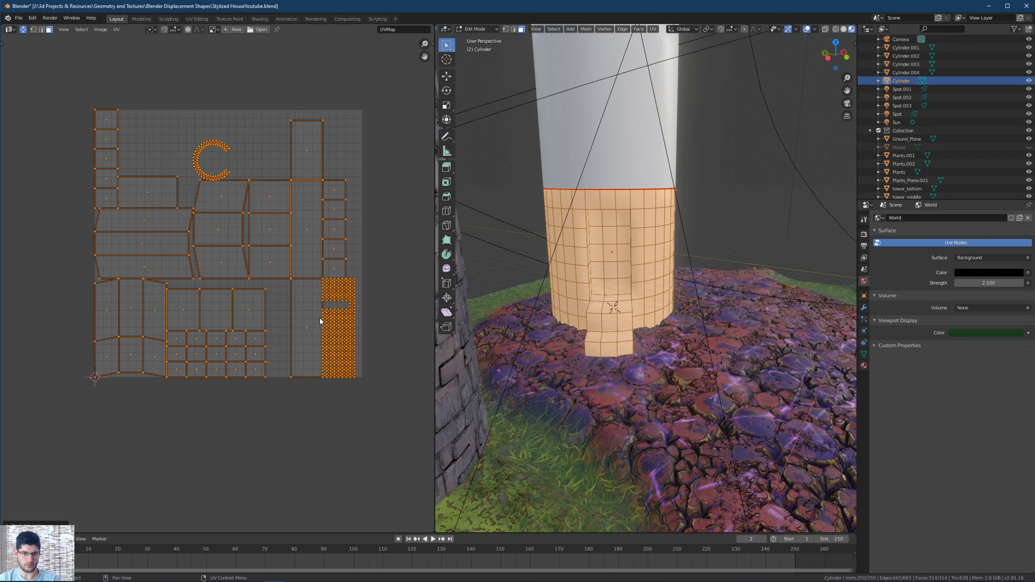
Try averaging the scale of all UV islands and move the resulting layout outside the UV square.
click(117, 30)
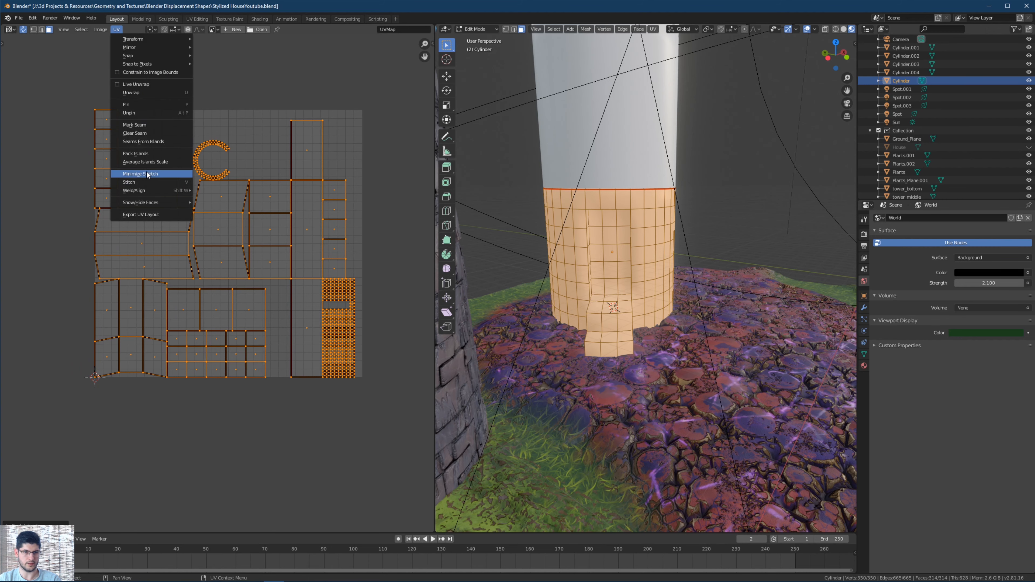
click(138, 154)
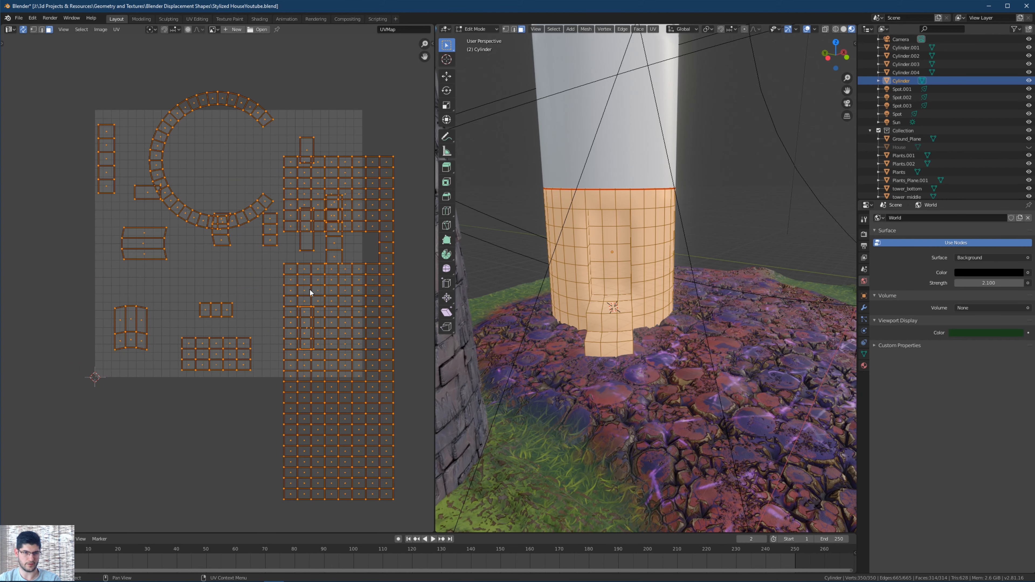
scroll(309, 289, down, 2)
scroll(253, 265, up, 5)
scroll(237, 247, down, 4)
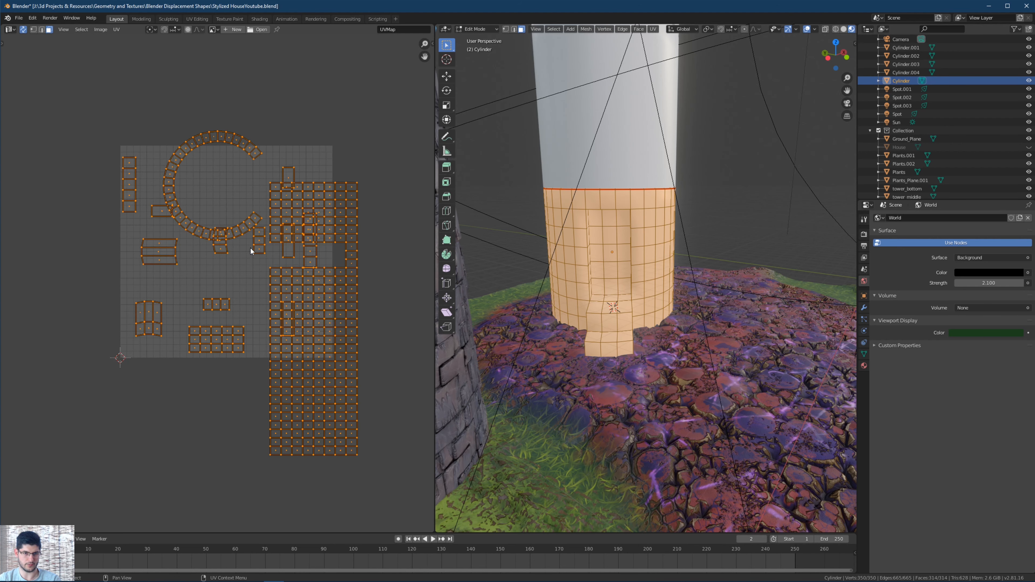
key(g)
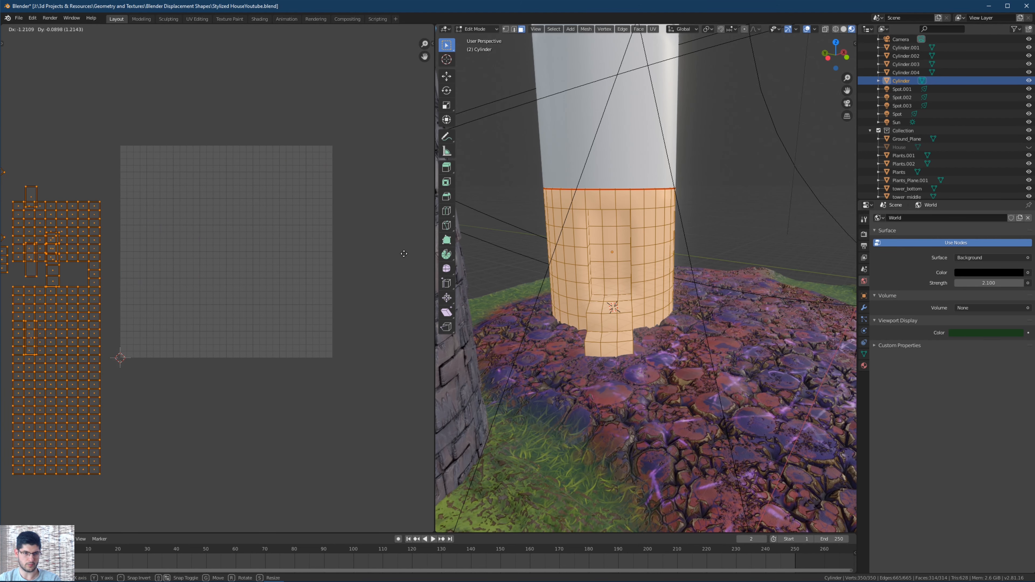
click(397, 256)
scroll(448, 255, down, 2)
scroll(307, 239, down, 1)
middle_drag(256, 227, 388, 227)
scroll(128, 187, up, 3)
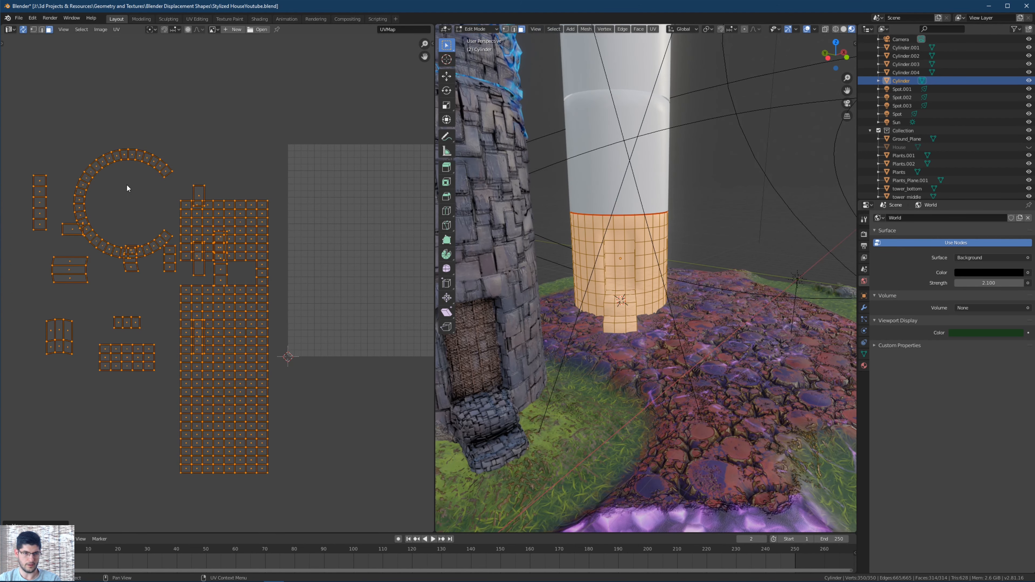
scroll(238, 265, down, 2)
Undo the island move and scale averaging, and move the packed layout outside the UV square.
key(ctrl+z)
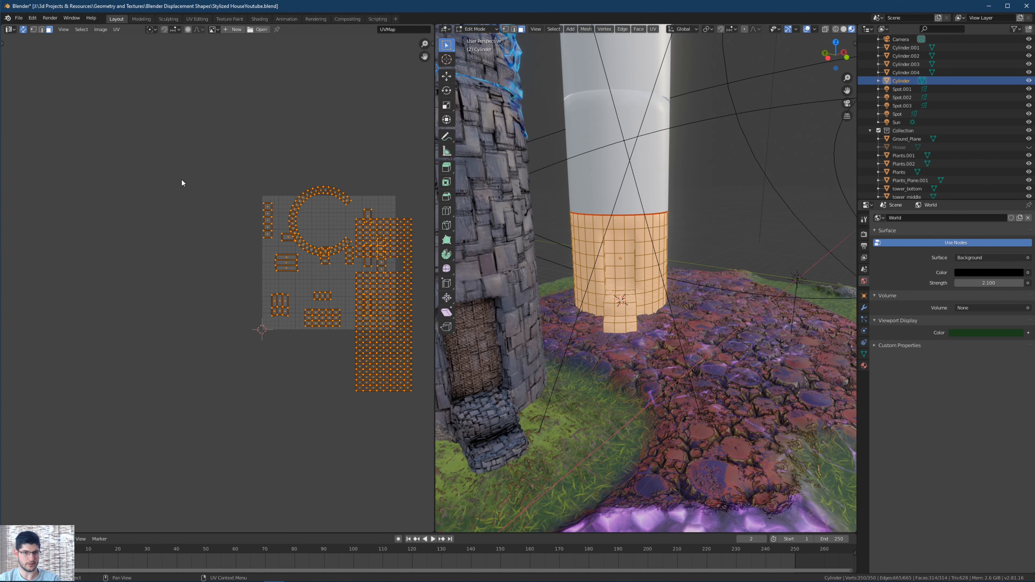
key(ctrl+z)
key(ctrl+z)
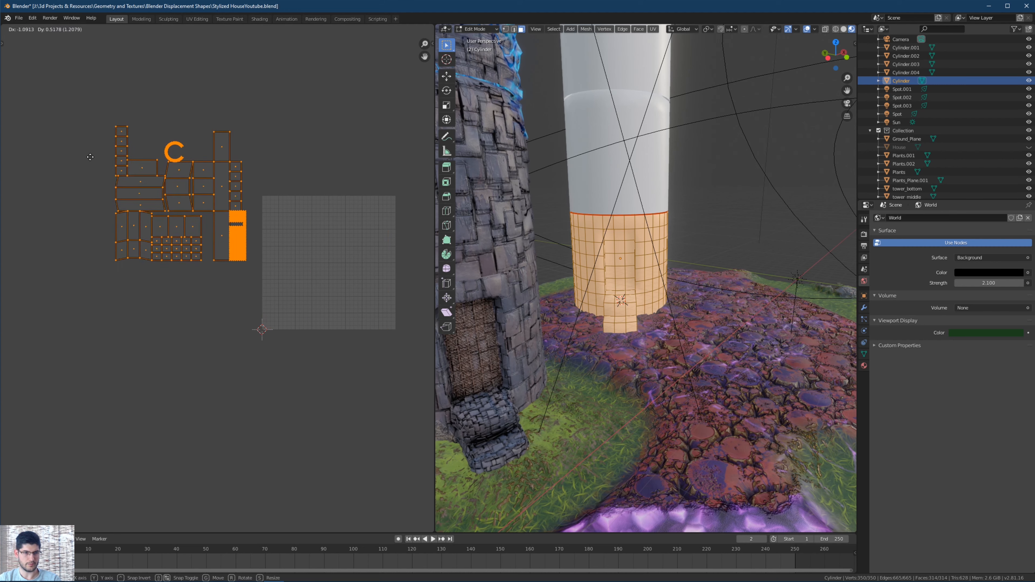
scroll(231, 295, up, 4)
key(ctrl+z)
Select the faces of the cylinder's wall island and pack that island alone into the UV square.
scroll(260, 170, up, 4)
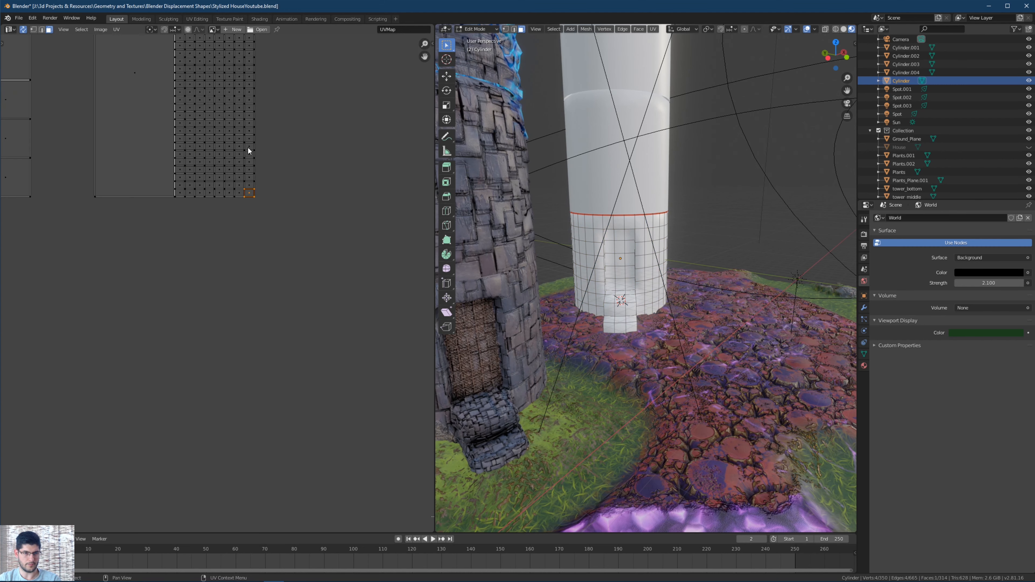
drag(250, 122, 147, 365)
scroll(230, 132, up, 1)
middle_drag(244, 70, 252, 139)
shift+drag(251, 135, 138, 158)
shift+drag(221, 145, 136, 143)
scroll(194, 161, down, 5)
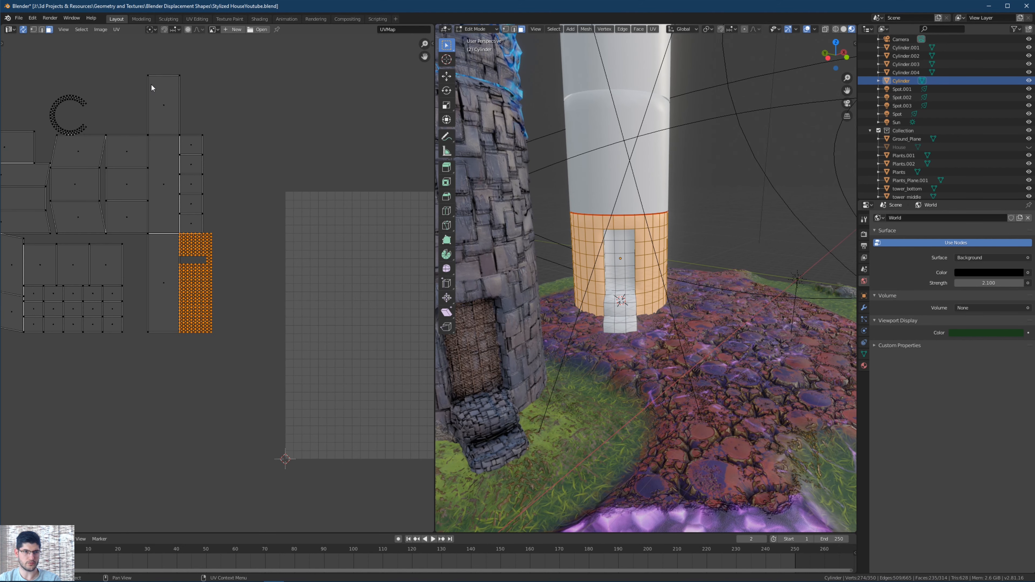
scroll(127, 57, down, 2)
click(116, 28)
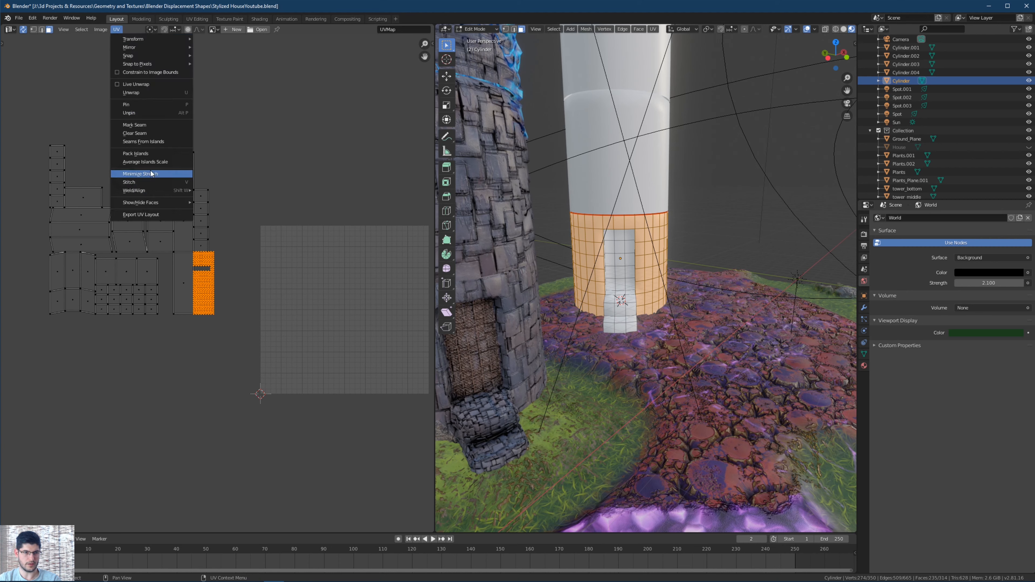
click(151, 173)
click(116, 30)
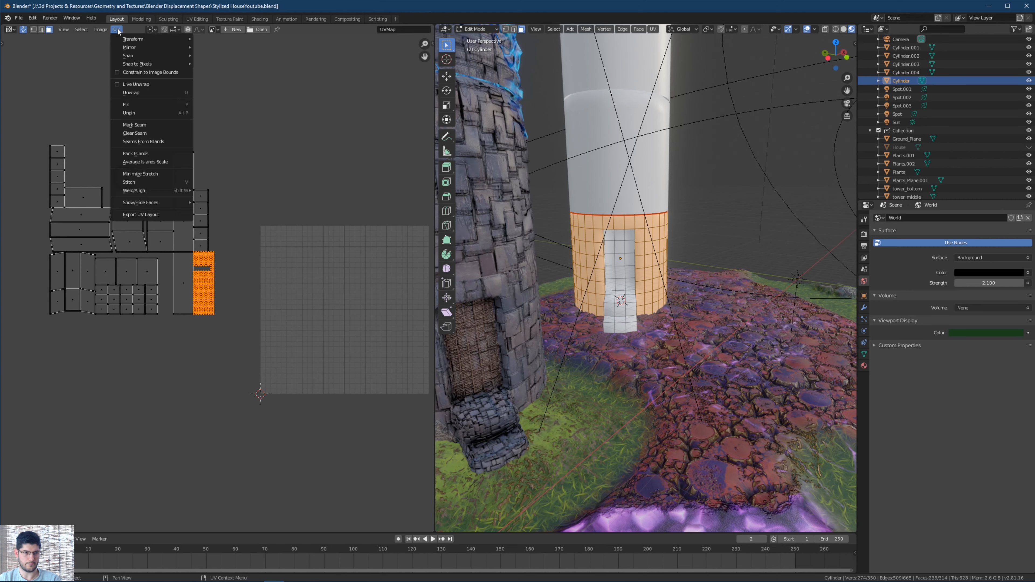
click(135, 153)
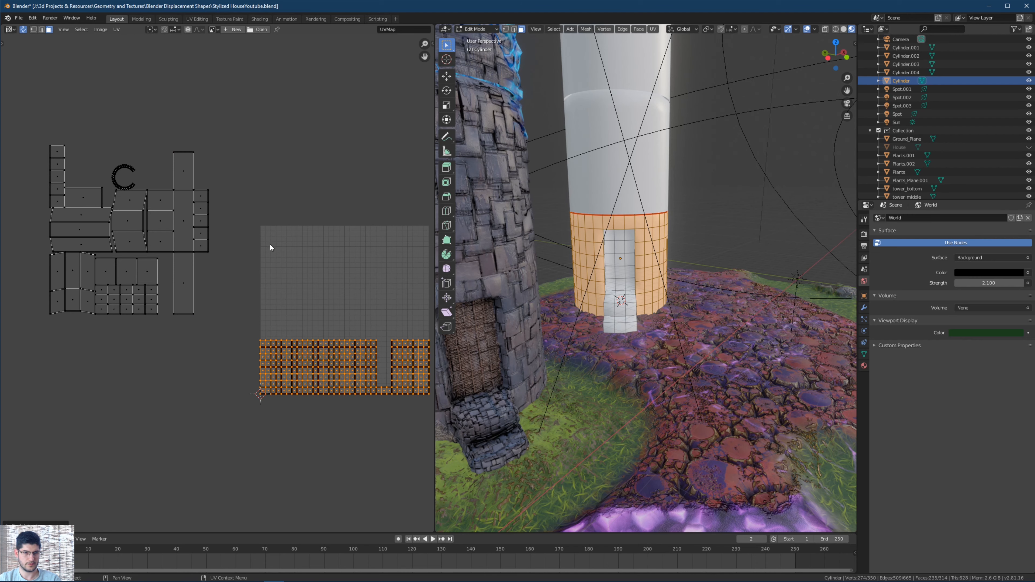
Select all the doorway, step and ring UV islands outside the UV square and pack them into it.
middle_drag(270, 243, 174, 212)
middle_drag(256, 301, 325, 301)
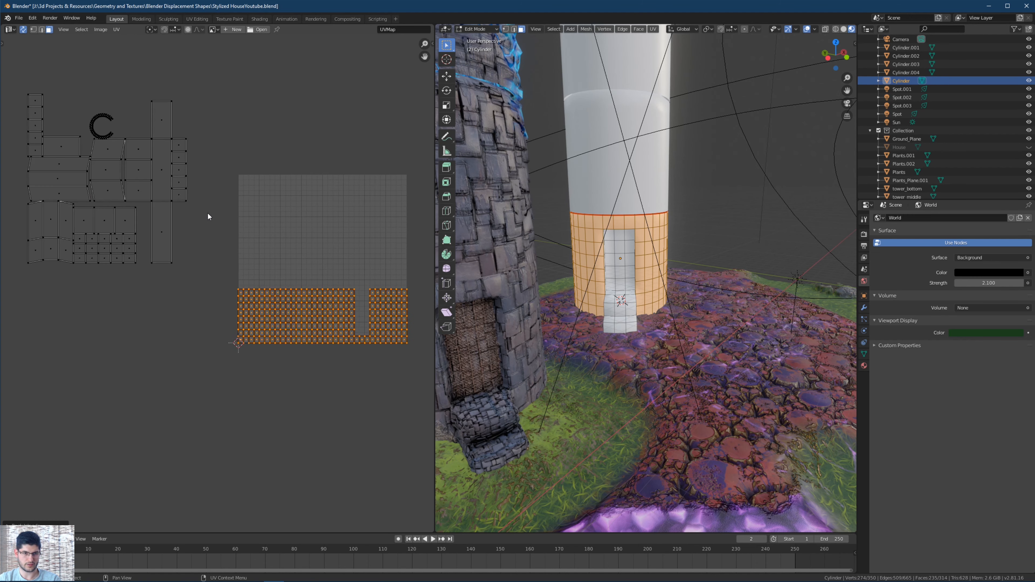
scroll(194, 129, down, 2)
drag(194, 128, 57, 287)
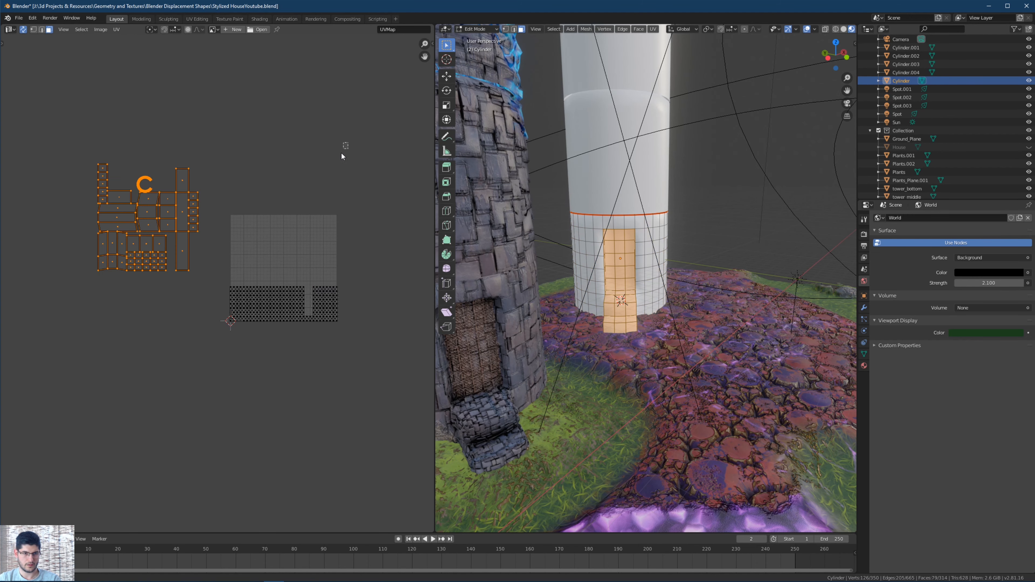
key(a)
drag(233, 118, 28, 291)
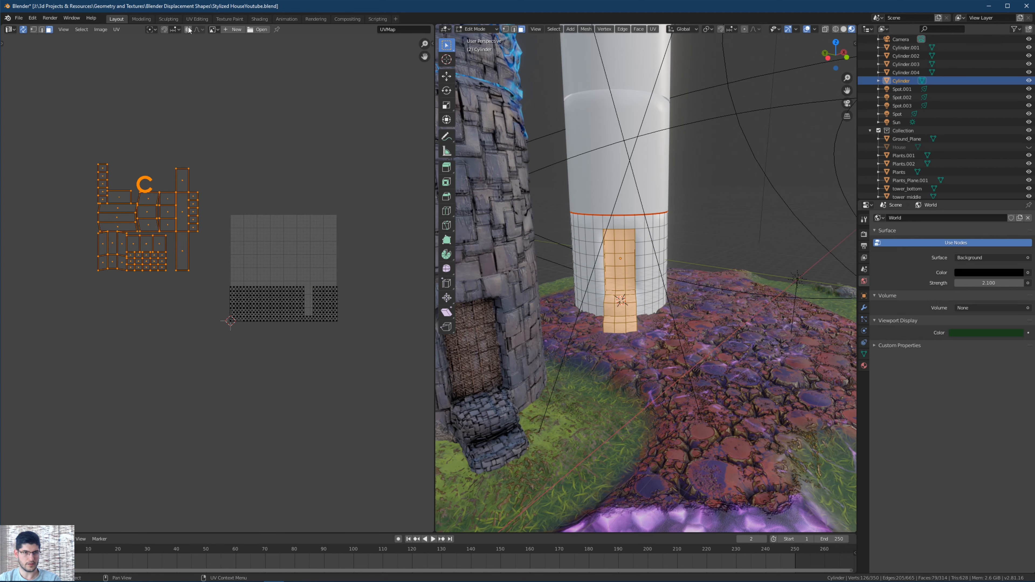
click(116, 30)
click(134, 162)
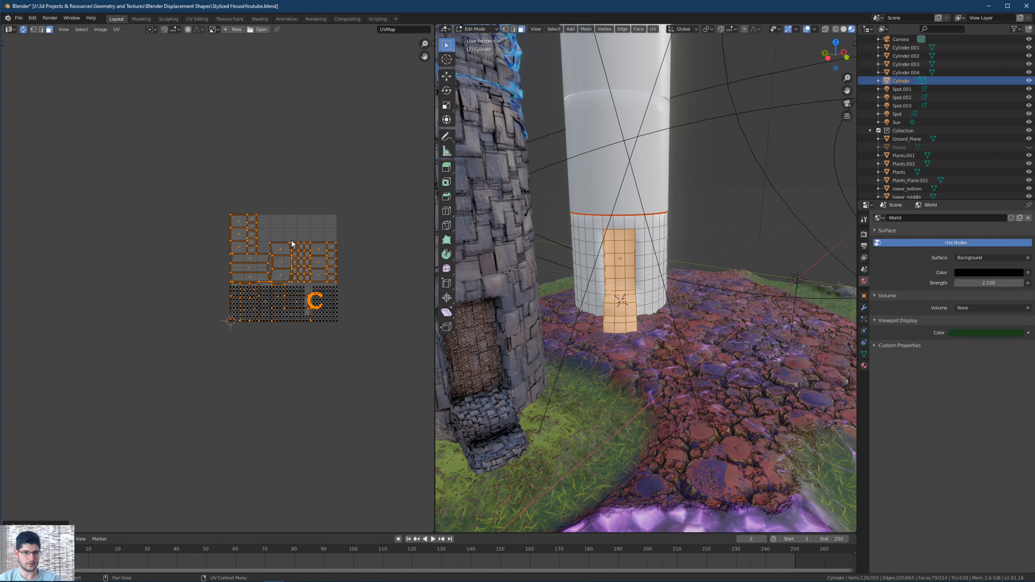
Move the packed doorway, step and ring islands upward so they clear the wall island.
scroll(312, 309, up, 3)
scroll(313, 310, up, 1)
scroll(289, 259, down, 2)
middle_drag(307, 284, 211, 273)
scroll(217, 194, up, 2)
scroll(252, 218, down, 1)
key(g)
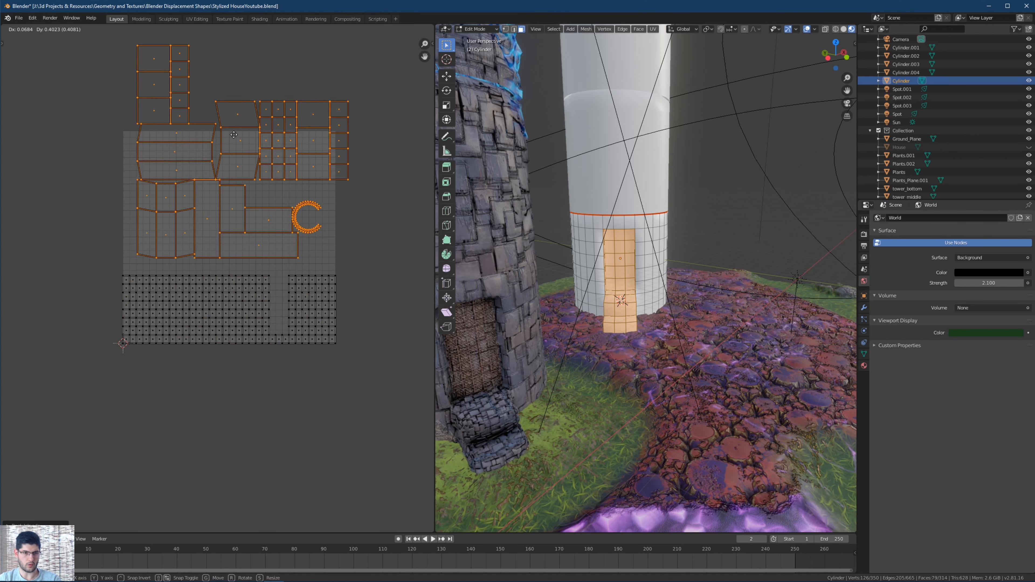
click(224, 147)
Select the doorway and step islands without the ring, and scale and move them to fit the UV square above the wall island.
drag(379, 65, 102, 192)
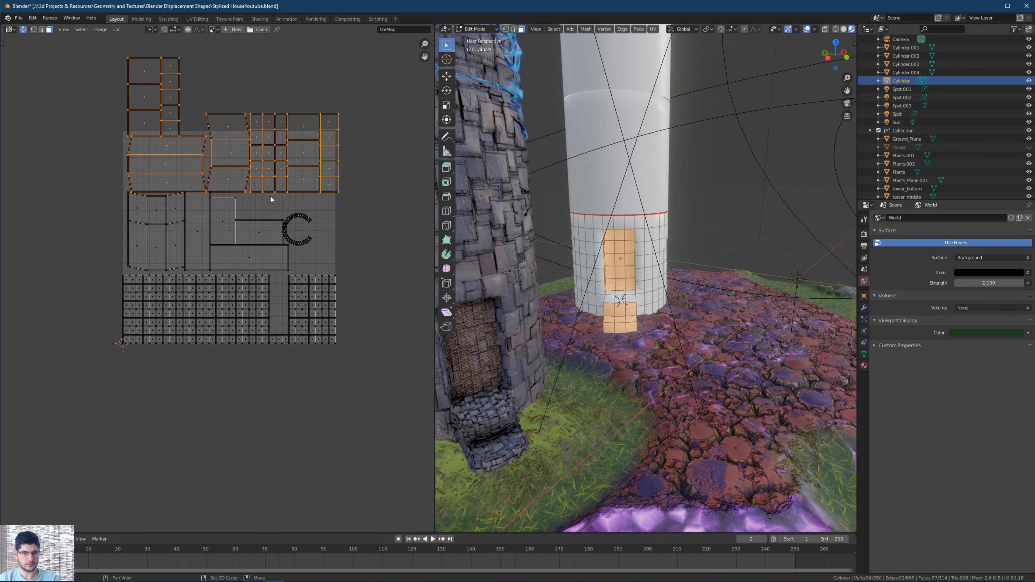
shift+drag(271, 200, 122, 276)
key(s)
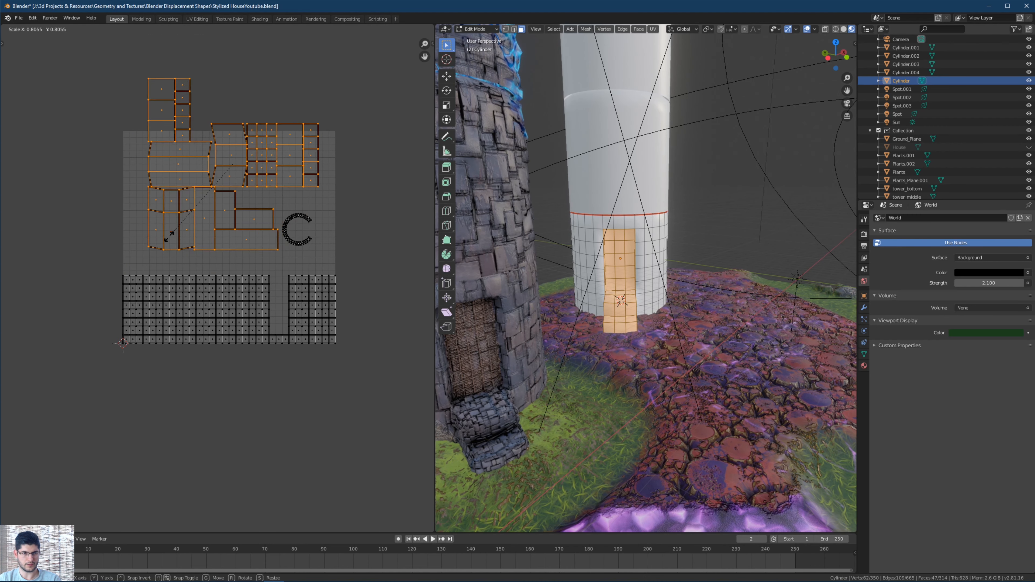
click(179, 225)
key(g)
click(137, 263)
key(s)
click(144, 250)
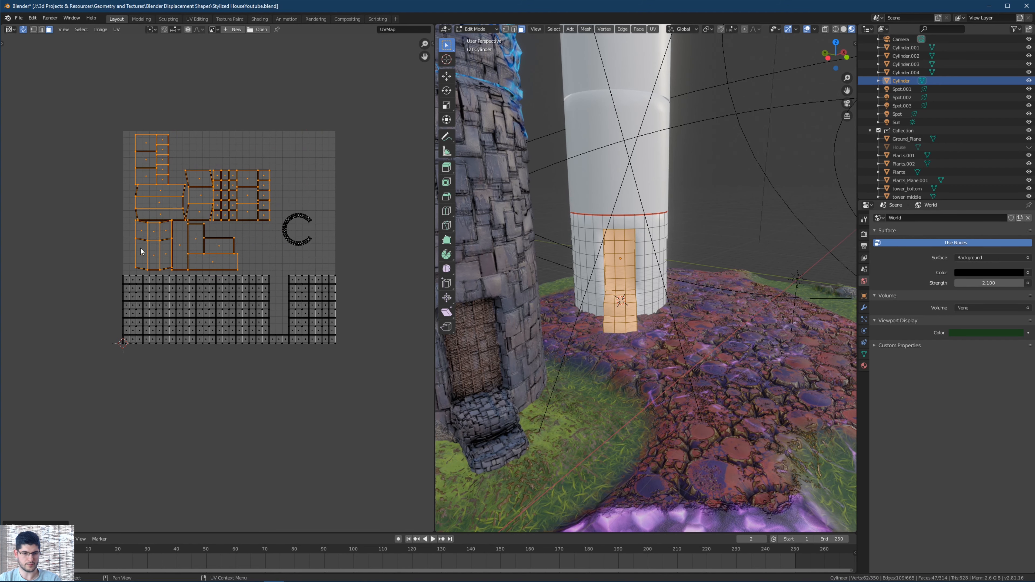
Select the C-shaped ring island, scale it up and place it in the free space beside the doorway and step islands.
drag(327, 212, 274, 269)
key(g)
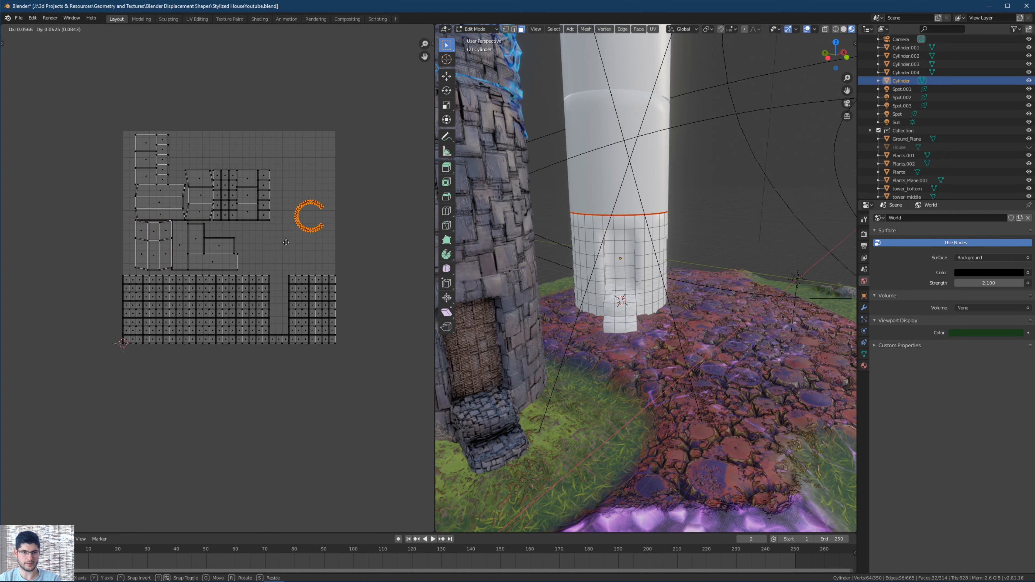
click(269, 187)
key(s)
click(307, 230)
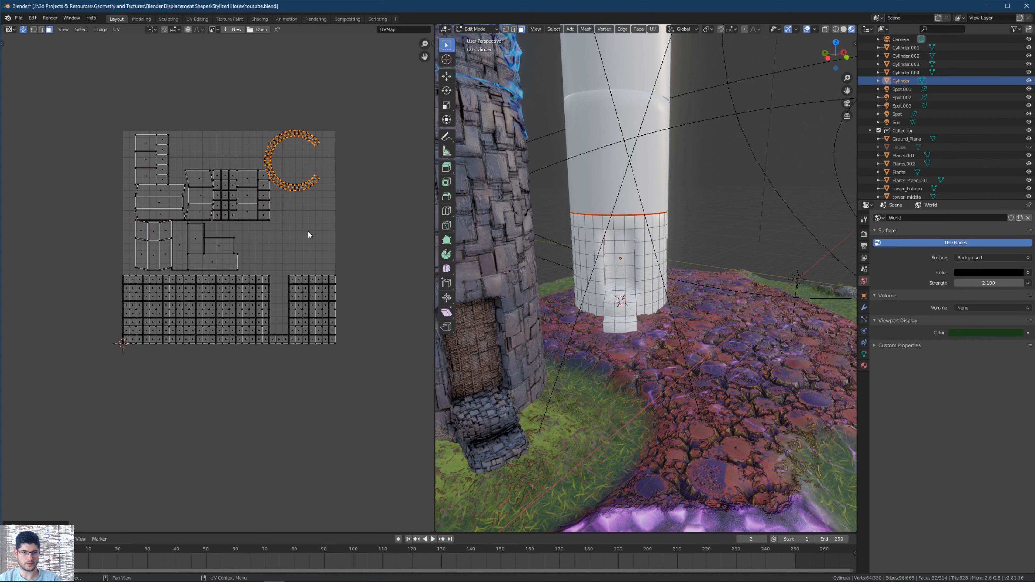
key(g)
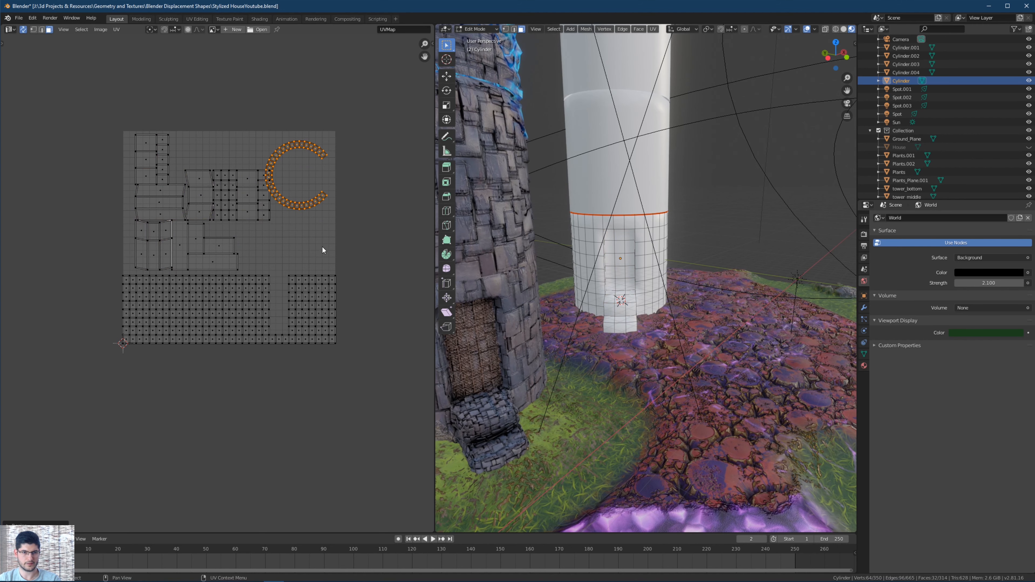
click(324, 306)
scroll(322, 286, down, 4)
Return to Object Mode and add a new material to the tower base.
middle_drag(529, 212, 560, 270)
scroll(626, 274, up, 3)
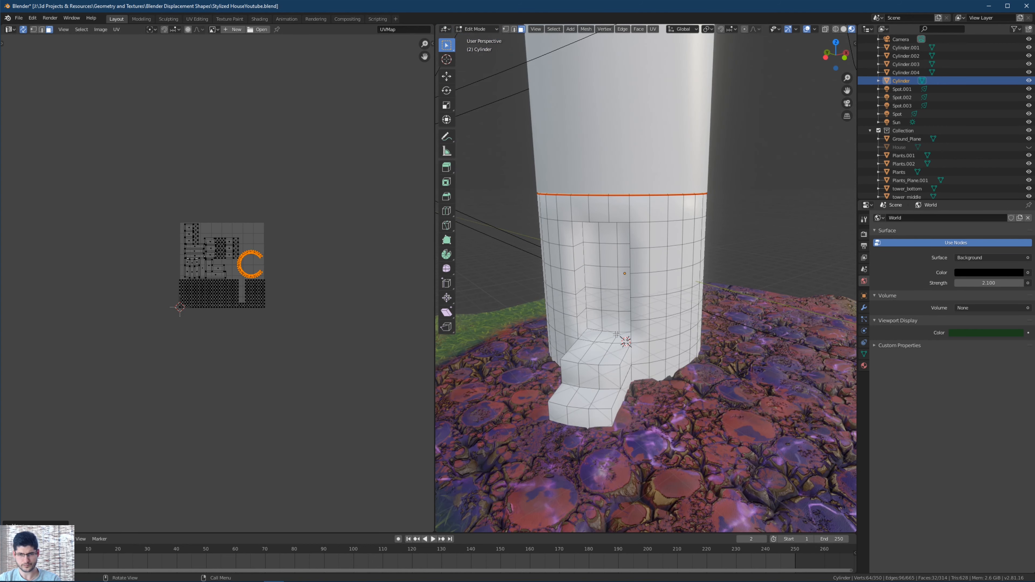
key(Tab)
middle_drag(564, 238, 641, 316)
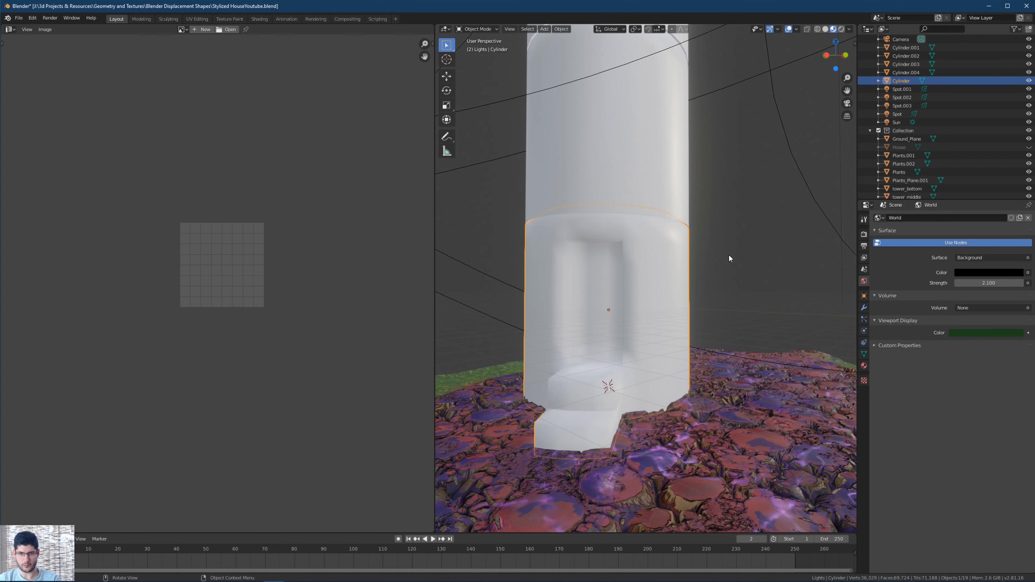
click(863, 365)
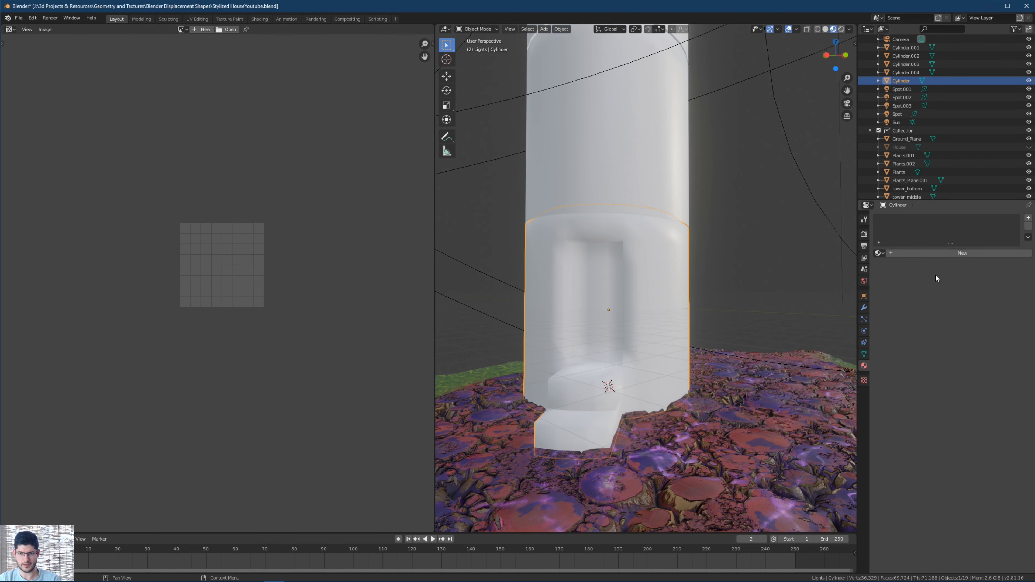
middle_drag(717, 302, 627, 200)
middle_drag(683, 266, 668, 433)
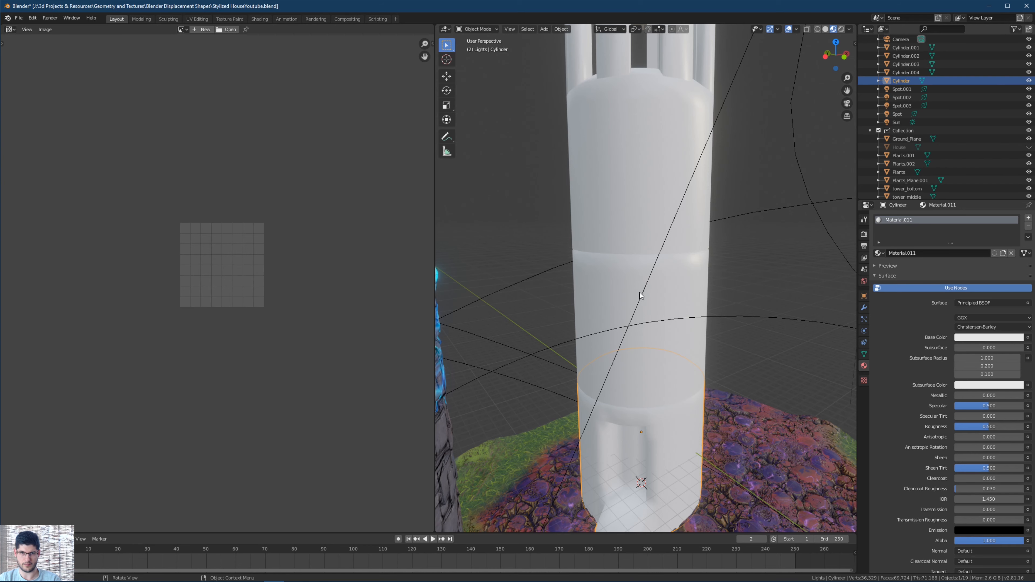
middle_drag(639, 292, 677, 245)
Join the battlement crown and the ring of pillars into one object.
click(653, 297)
click(663, 222)
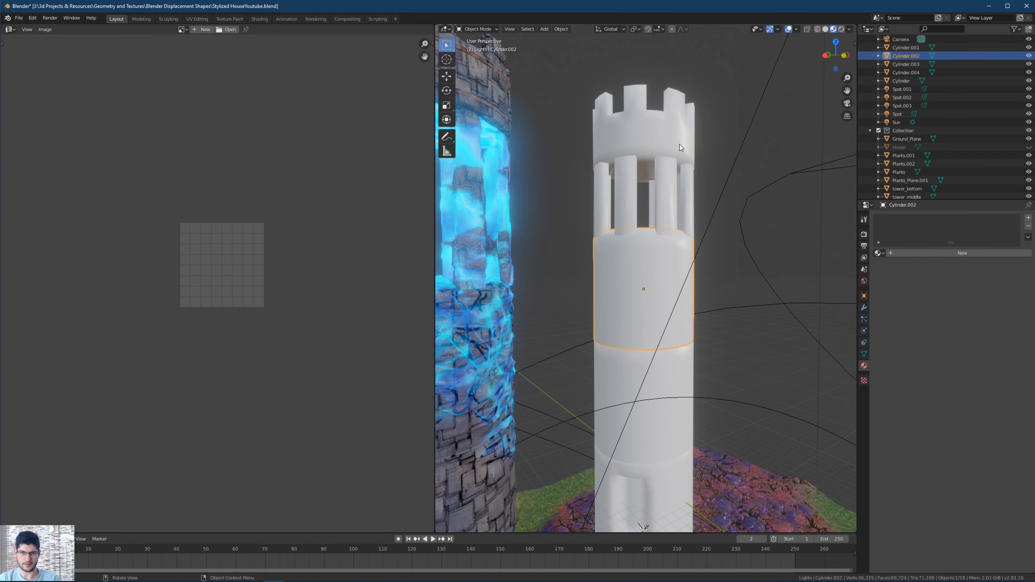
middle_drag(687, 235, 681, 261)
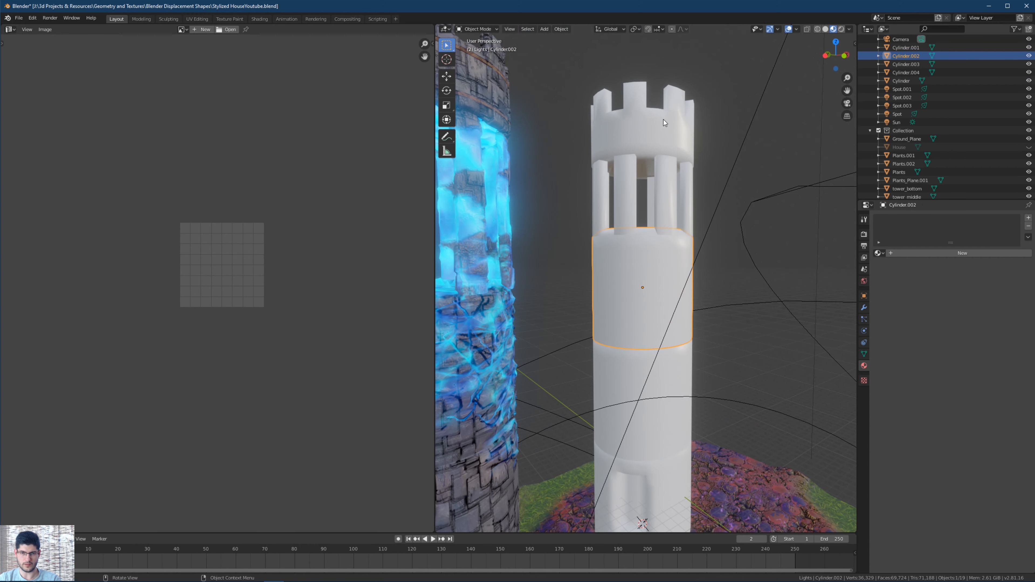
click(664, 142)
drag(757, 105, 584, 200)
middle_drag(662, 162, 666, 261)
click(640, 173)
shift+click(659, 323)
middle_drag(588, 337, 631, 257)
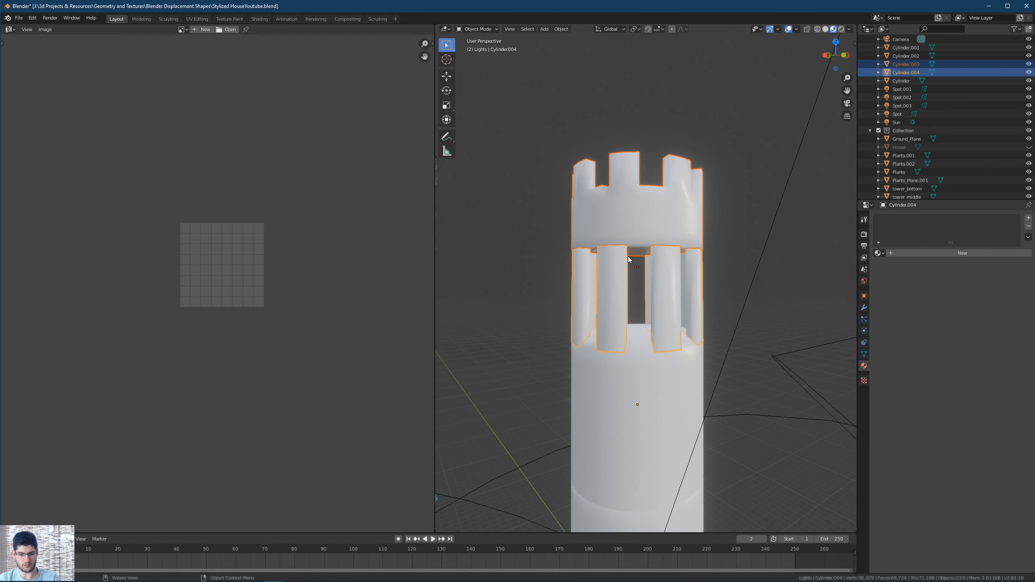
key(ctrl+j)
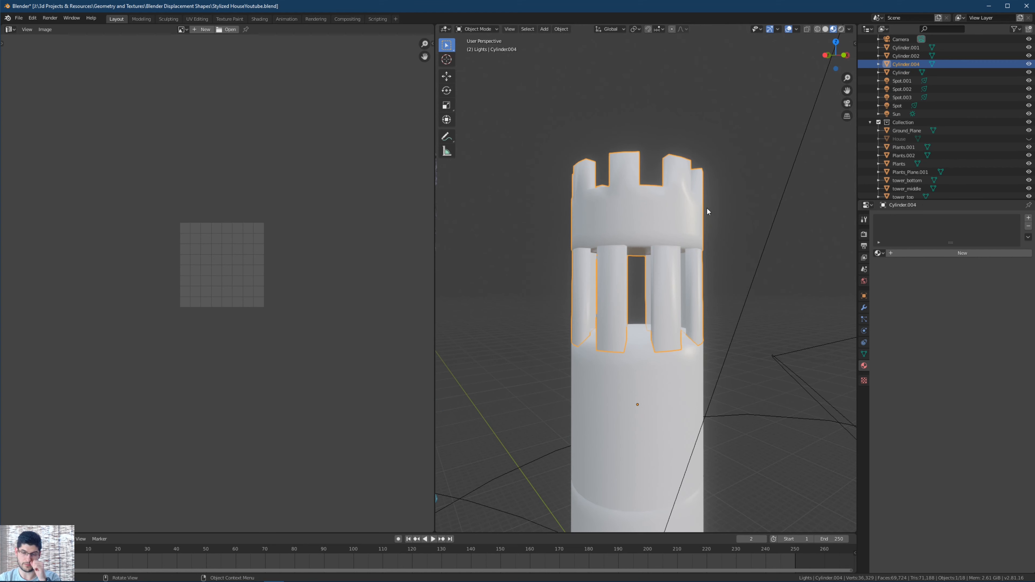
Join the two plain middle cylinders of the tower into one object.
scroll(640, 322, down, 3)
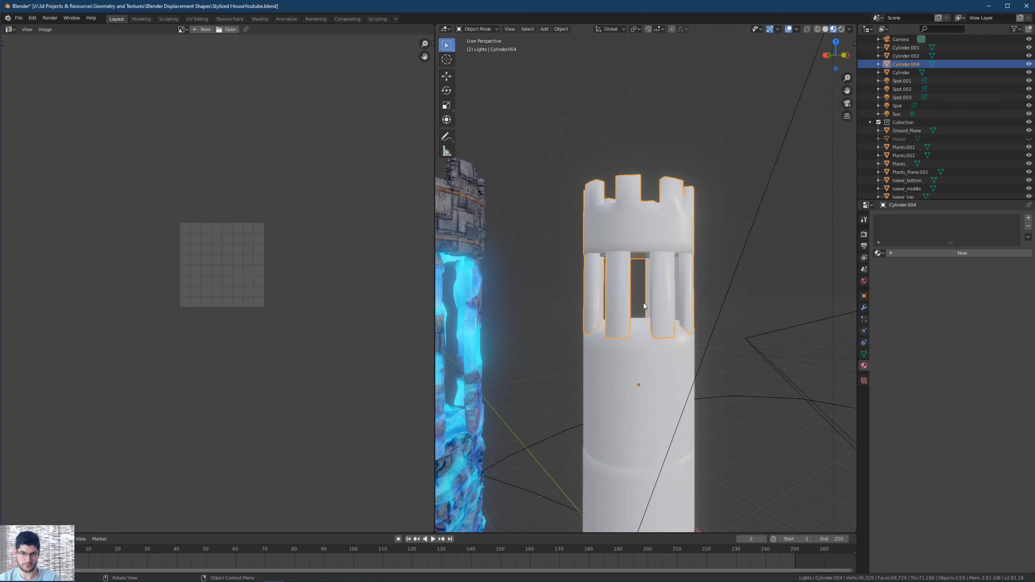
middle_drag(634, 335, 643, 353)
click(647, 347)
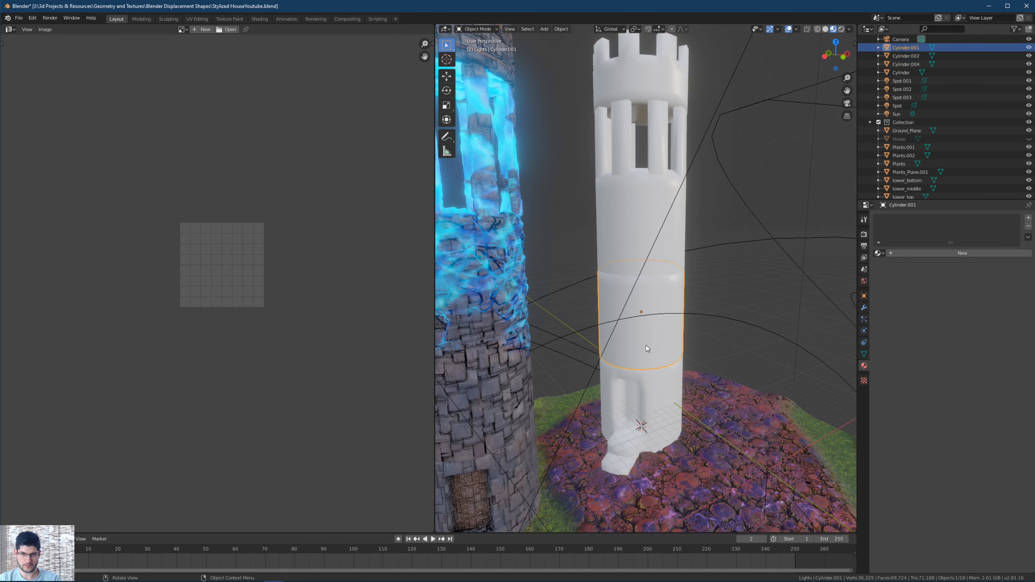
shift+click(645, 222)
middle_drag(646, 221, 648, 229)
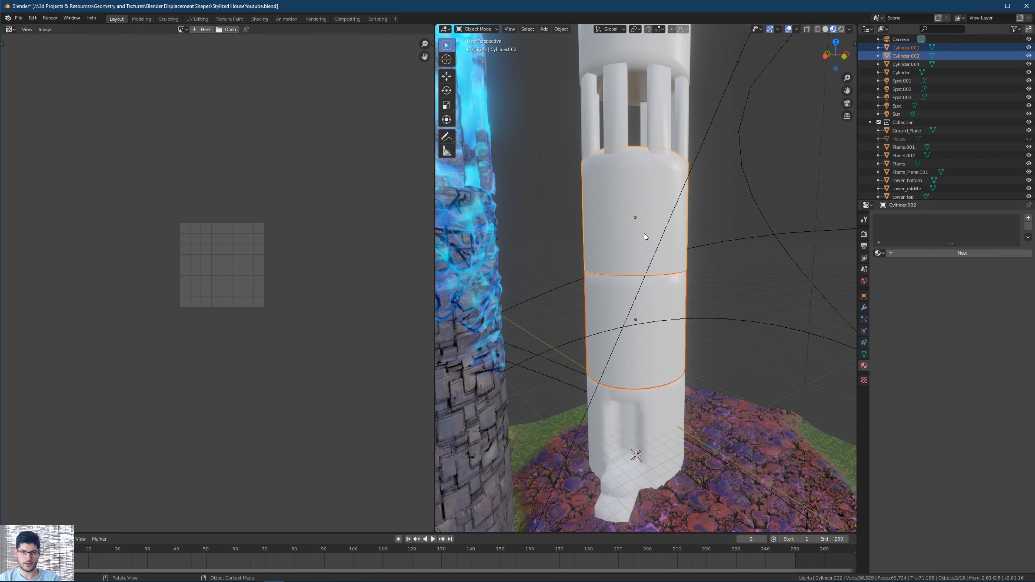
key(Delete)
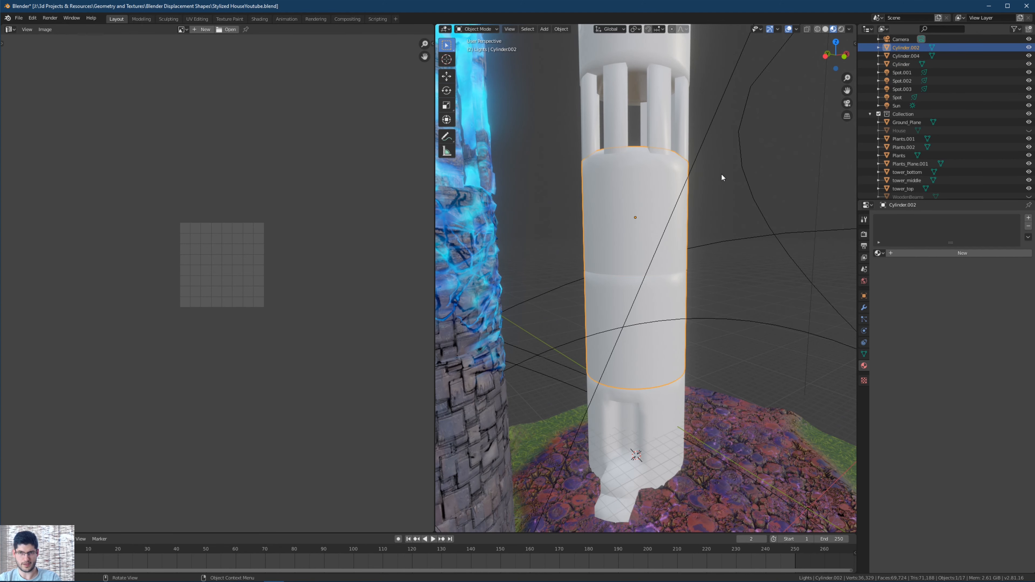
Enter Edit Mode on the joined middle section and select only the overlapping round islands beside the wall island in its UV layout.
key(Tab)
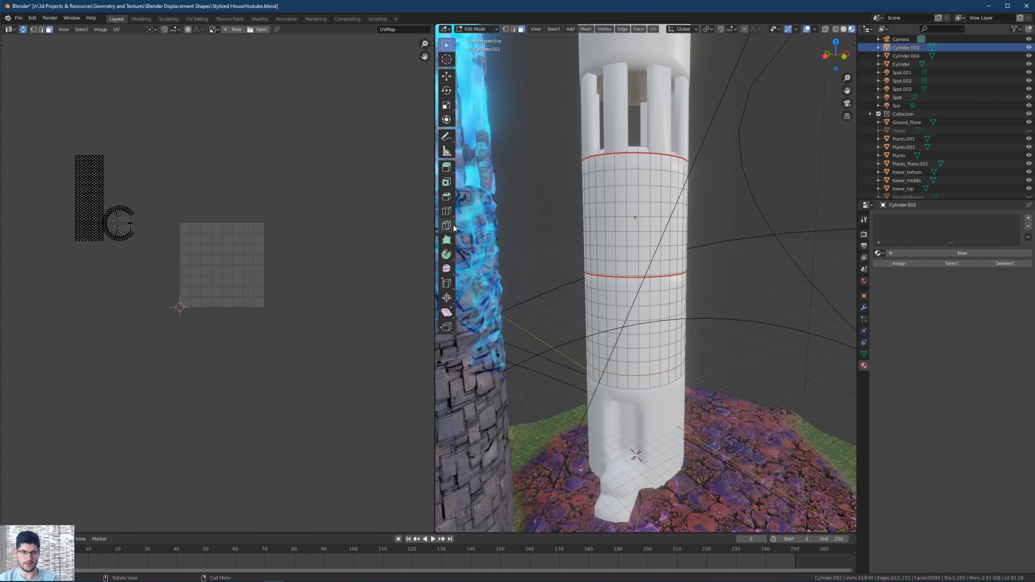
scroll(309, 221, down, 1)
scroll(595, 247, up, 1)
middle_drag(215, 195, 248, 215)
key(a)
scroll(232, 240, up, 5)
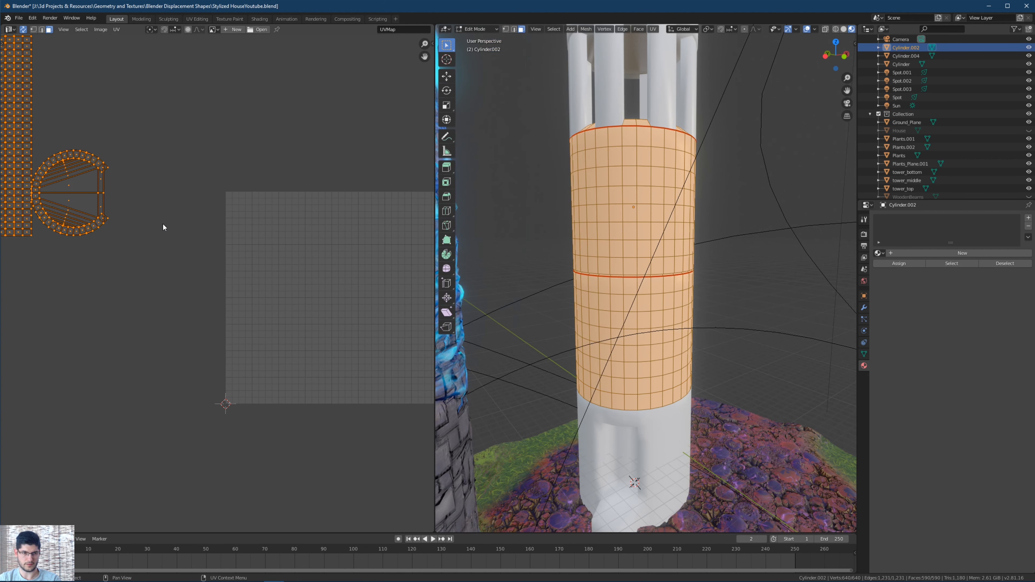
middle_drag(163, 236, 296, 244)
key(alt+a)
drag(285, 192, 166, 343)
scroll(212, 286, up, 2)
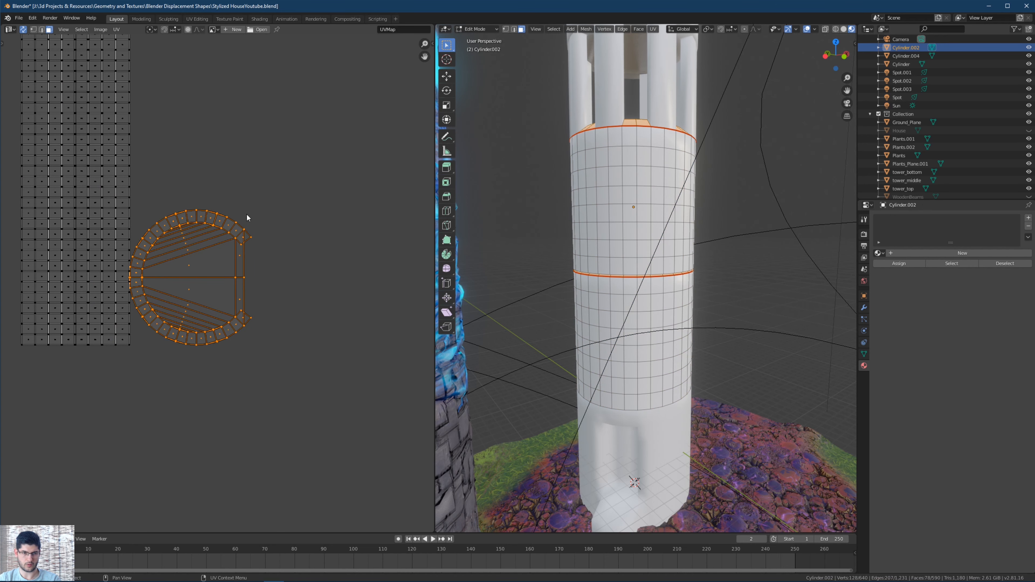
Circle-select the top cap faces of the middle section that are reachable between the pillars from one side.
middle_drag(639, 118, 650, 147)
middle_drag(602, 106, 686, 243)
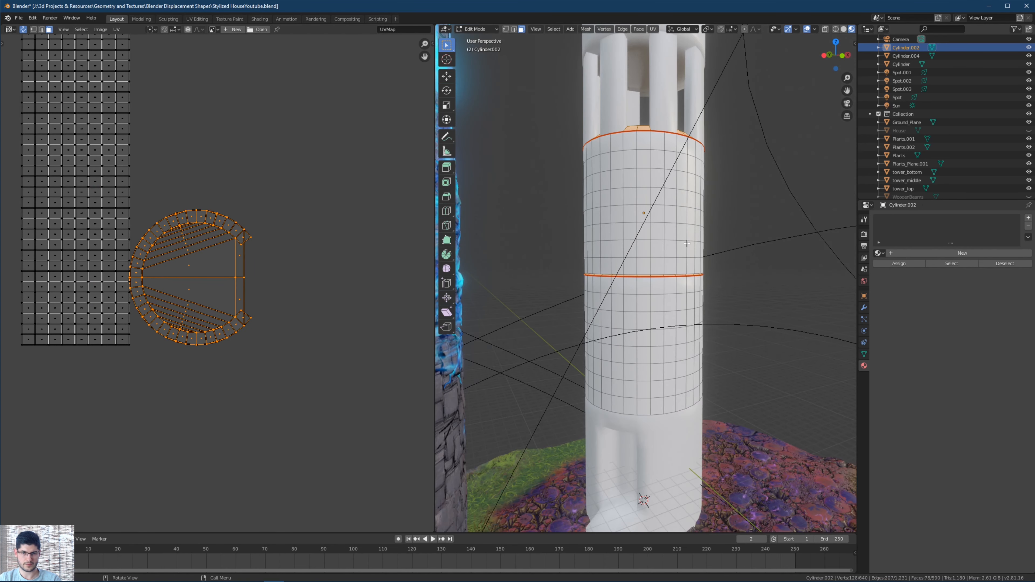
scroll(255, 247, down, 1)
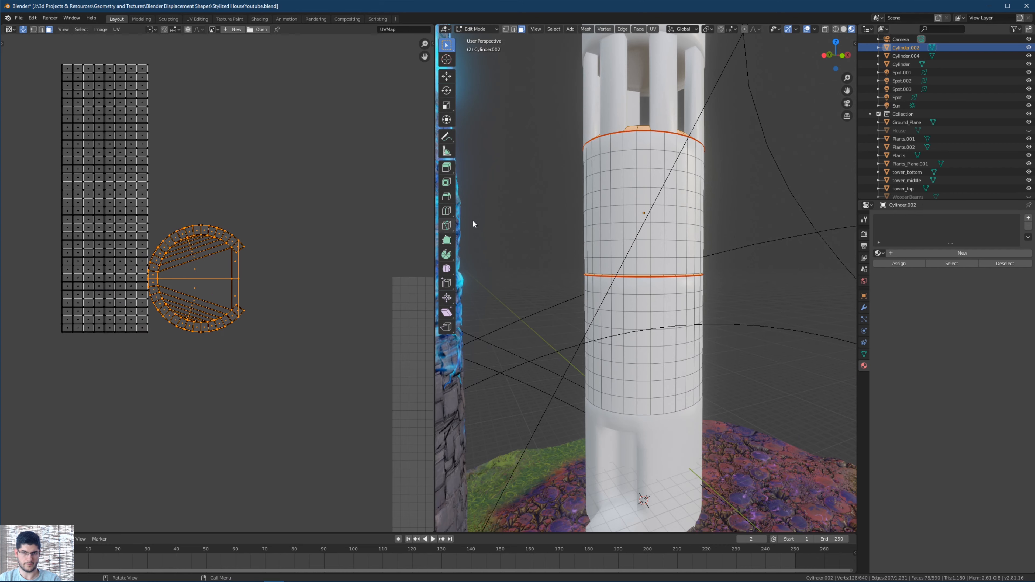
middle_drag(472, 220, 700, 115)
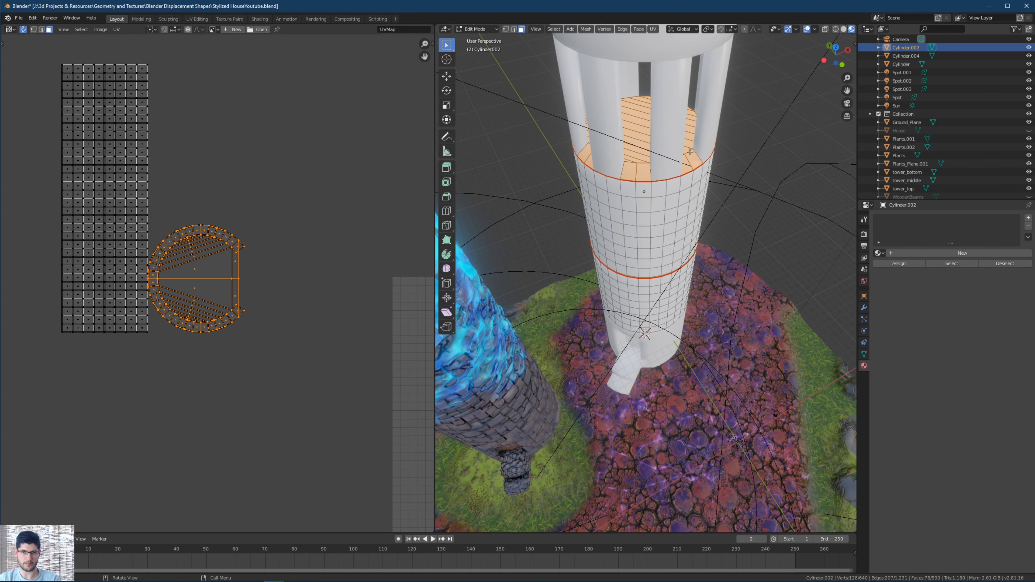
shift+middle_drag(648, 146, 663, 225)
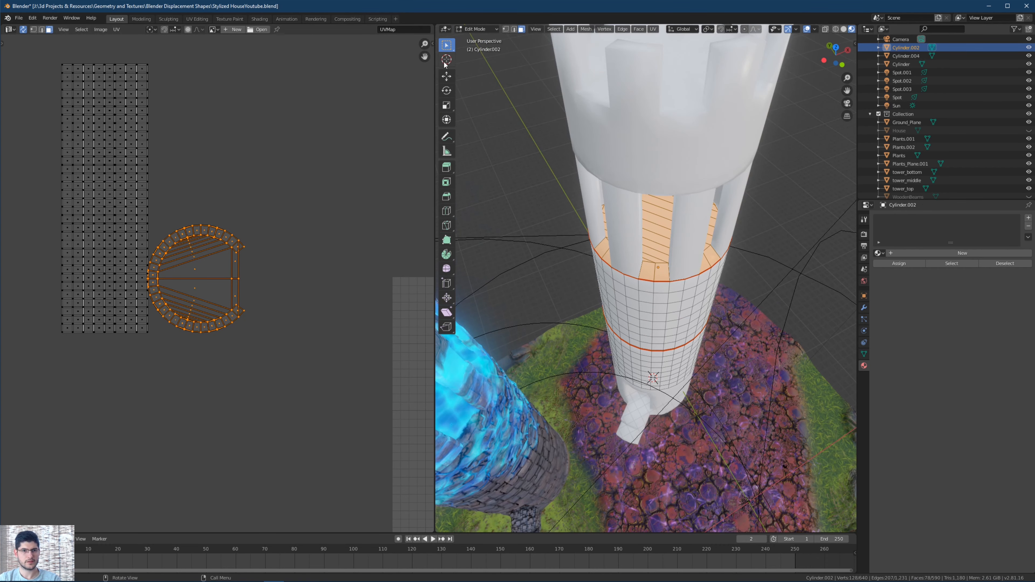
mouse_move(661, 235)
mouse_down()
mouse_move(651, 258)
mouse_move(680, 210)
mouse_up()
middle_drag(684, 226, 692, 255)
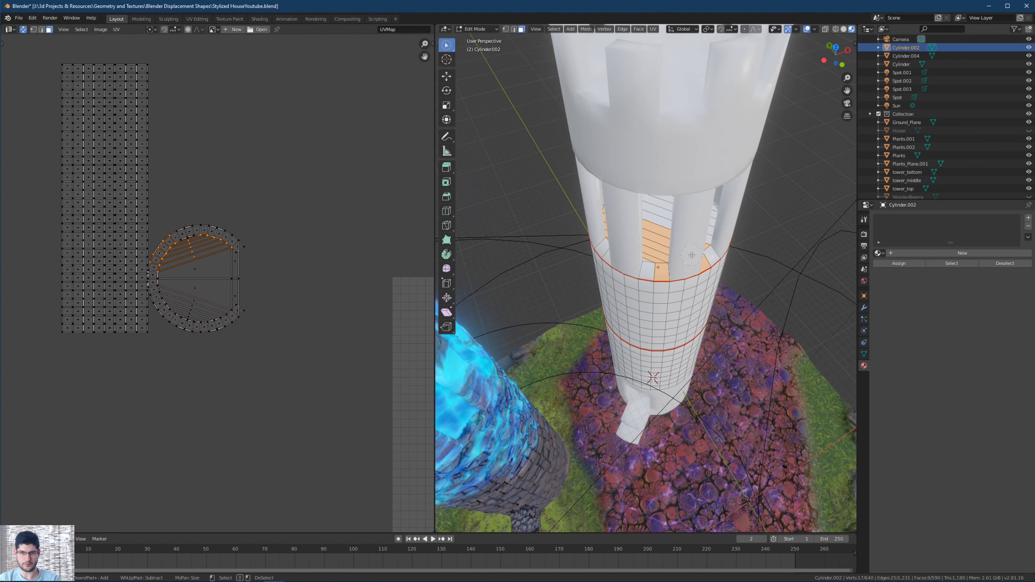
mouse_move(706, 247)
mouse_down()
mouse_move(622, 246)
mouse_move(709, 224)
mouse_up()
right_click(711, 232)
Add the remaining top cap faces to the selection from the other sides of the tower.
middle_drag(711, 234, 587, 218)
key(c)
drag(587, 220, 636, 244)
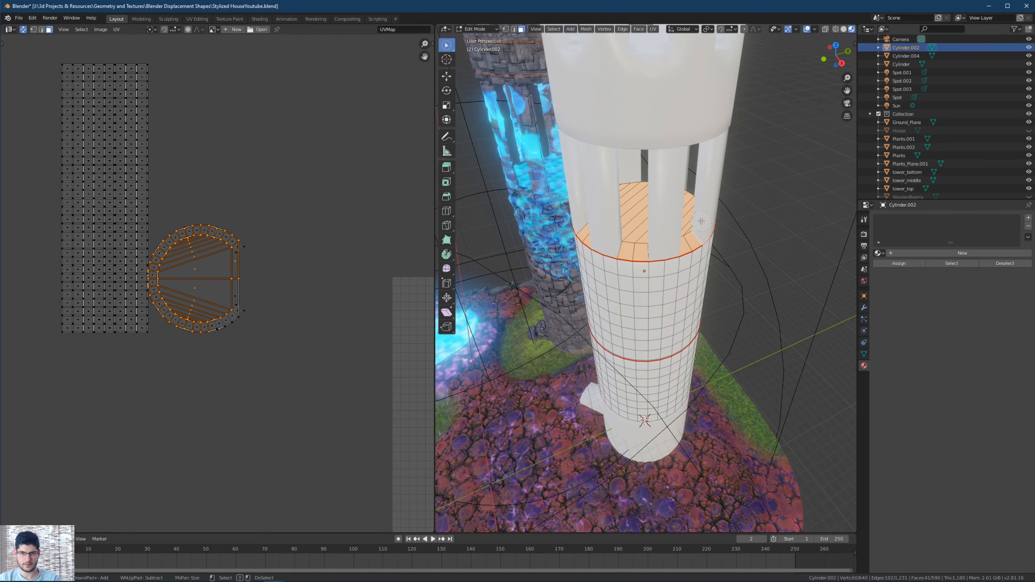
drag(701, 221, 701, 221)
middle_drag(700, 221, 561, 229)
drag(644, 216, 660, 219)
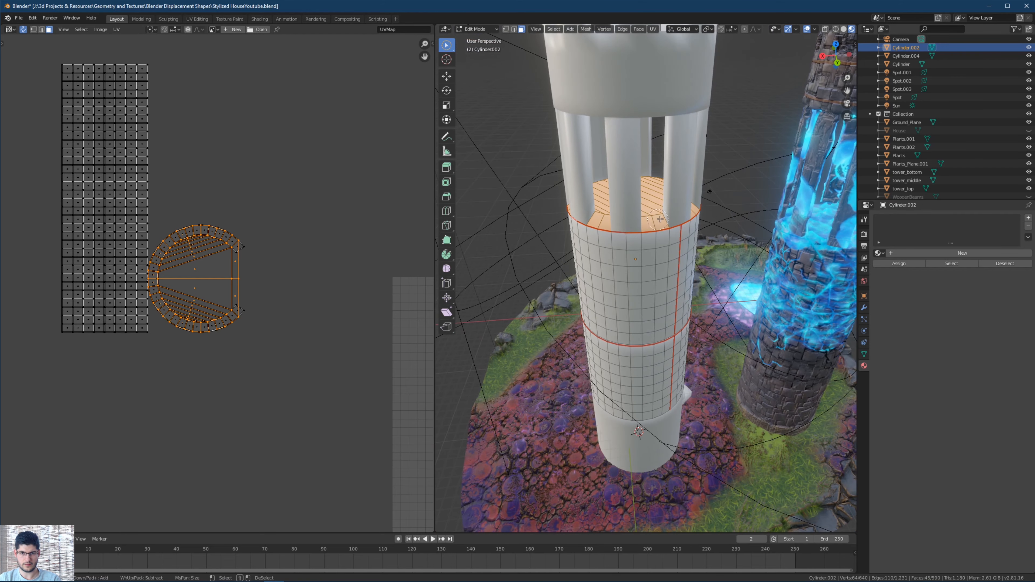
right_click(582, 215)
Move the selected top cap's UV island away from the ring island into empty space.
middle_drag(582, 216, 721, 232)
scroll(295, 267, down, 1)
key(g)
click(360, 162)
In edge selection mode with X-ray shading on, select the edge line crossing the middle of the middle section's top cap.
mouse_move(692, 197)
middle_down()
mouse_move(760, 191)
mouse_move(567, 194)
mouse_move(681, 203)
middle_up()
key(2)
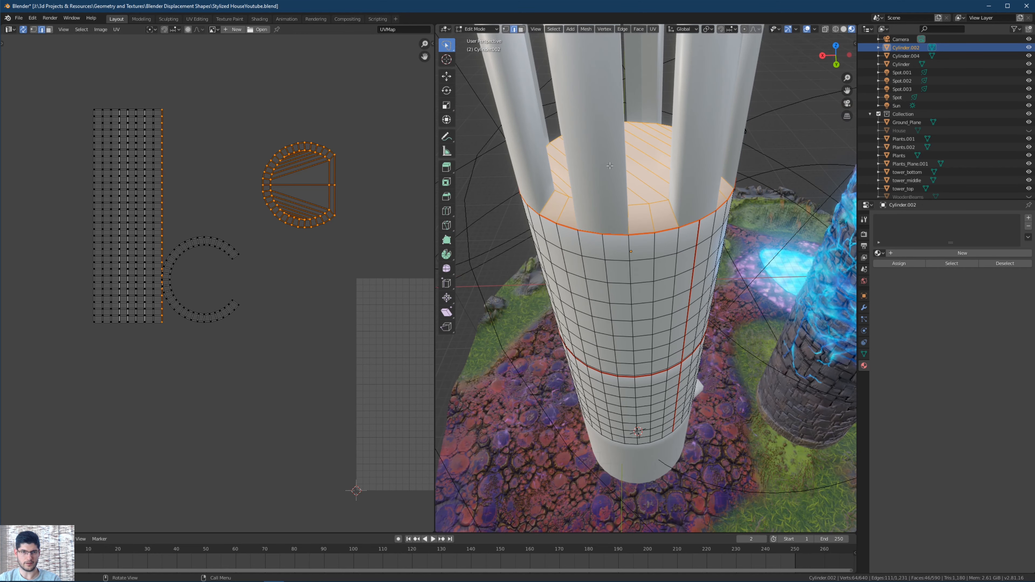
middle_drag(640, 187, 652, 260)
alt+click(610, 233)
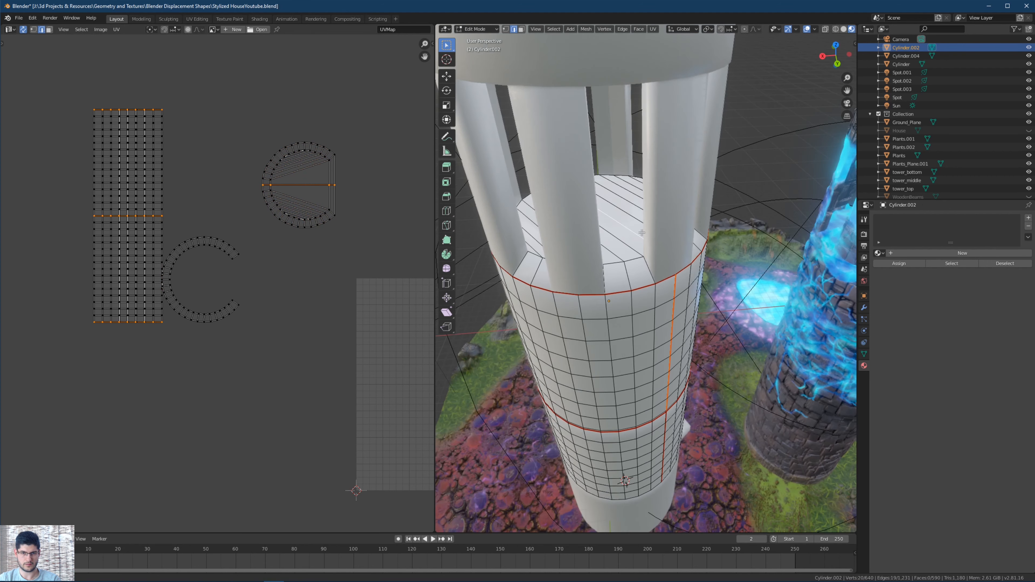
click(654, 261)
alt+click(667, 268)
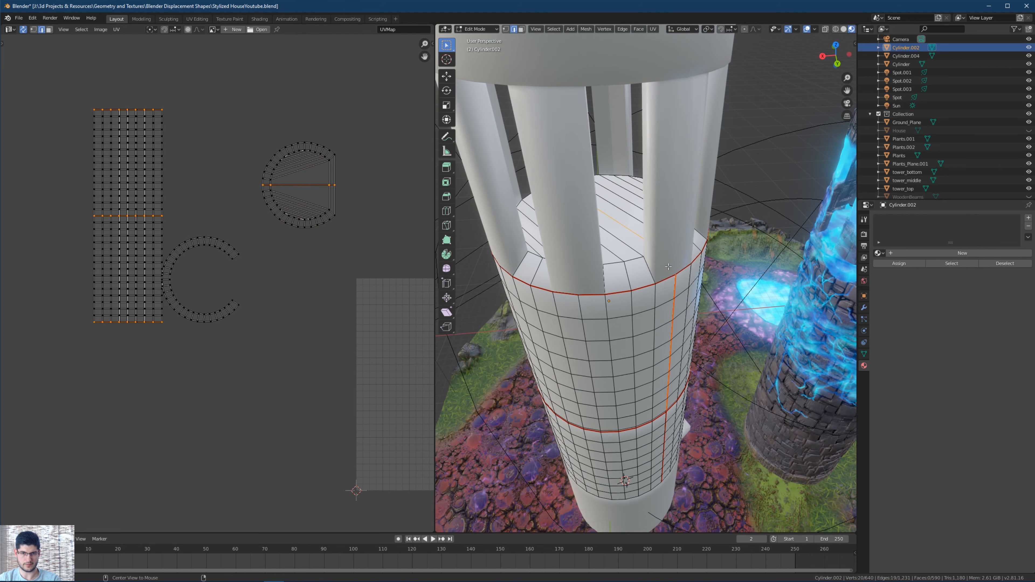
key(alt+z)
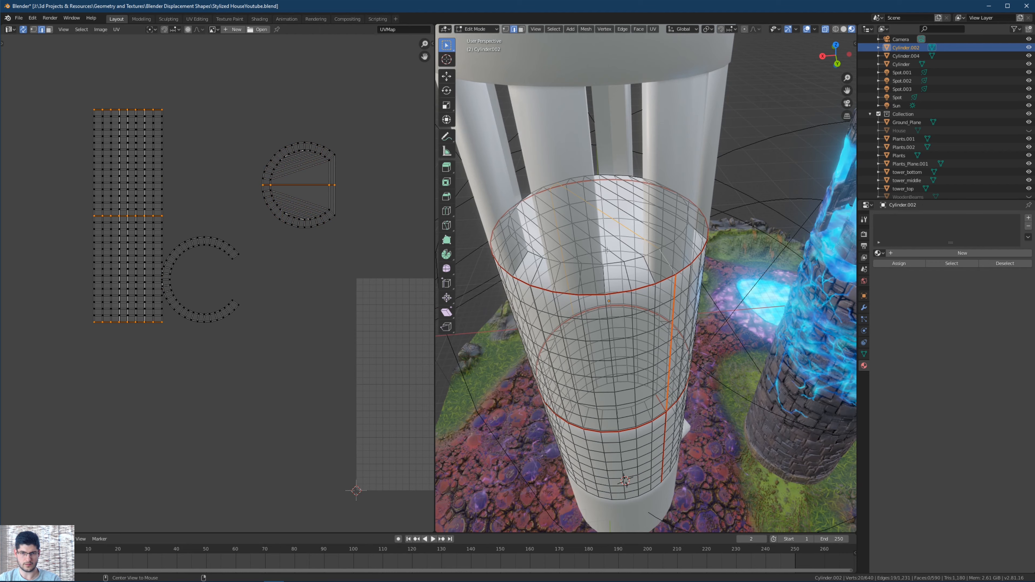
middle_drag(606, 250, 626, 287)
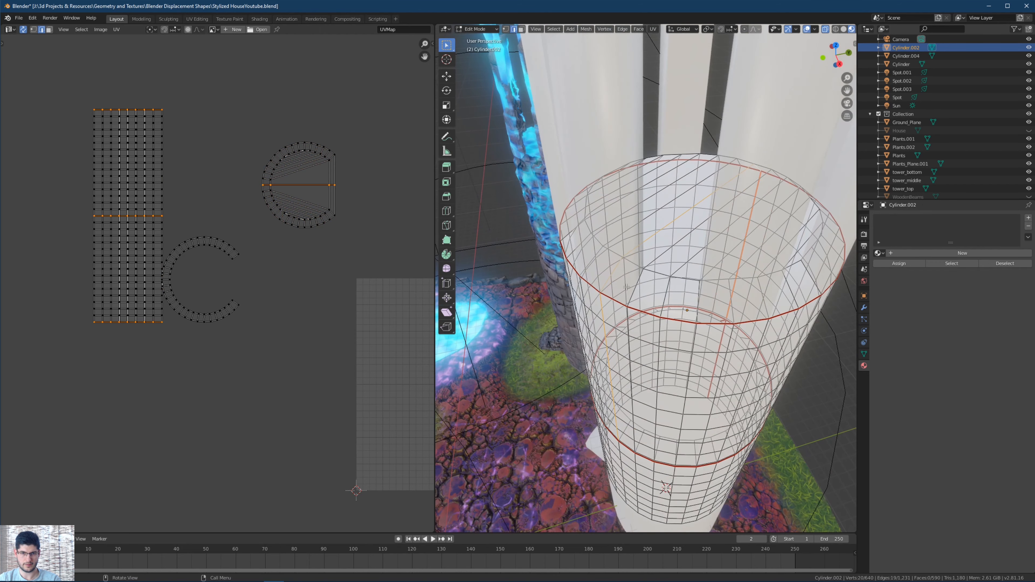
click(619, 276)
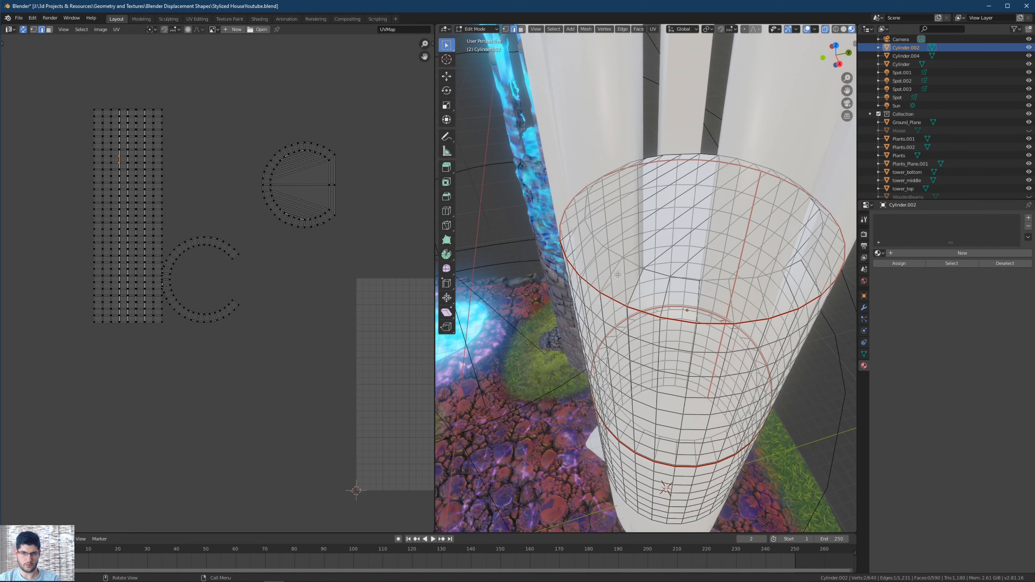
middle_drag(729, 208, 670, 255)
middle_drag(683, 292, 627, 293)
Mark the selected edge line across the top cap as a seam.
right_click(626, 294)
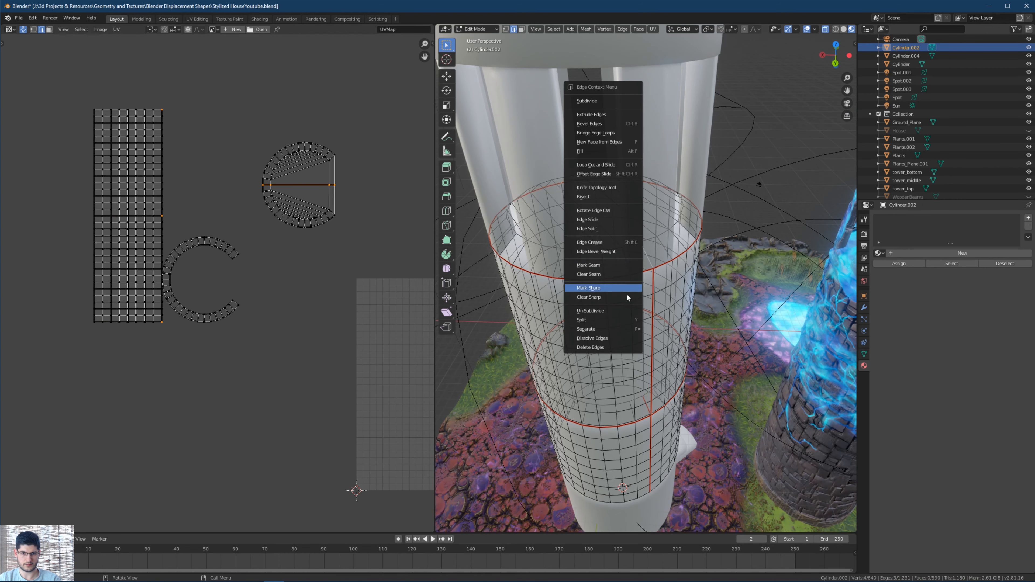
click(595, 265)
right_click(599, 269)
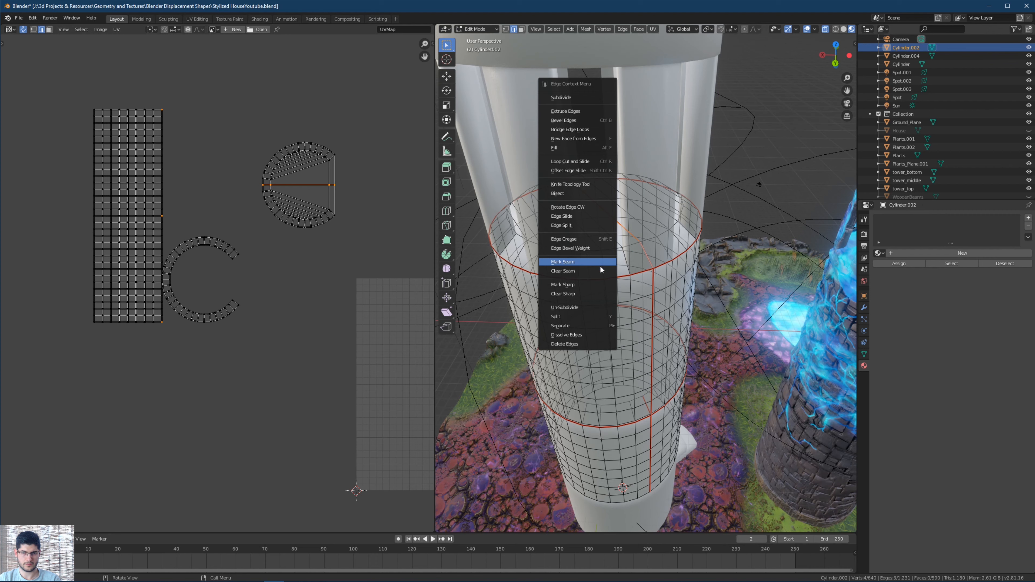
click(575, 241)
right_click(586, 263)
right_click(586, 263)
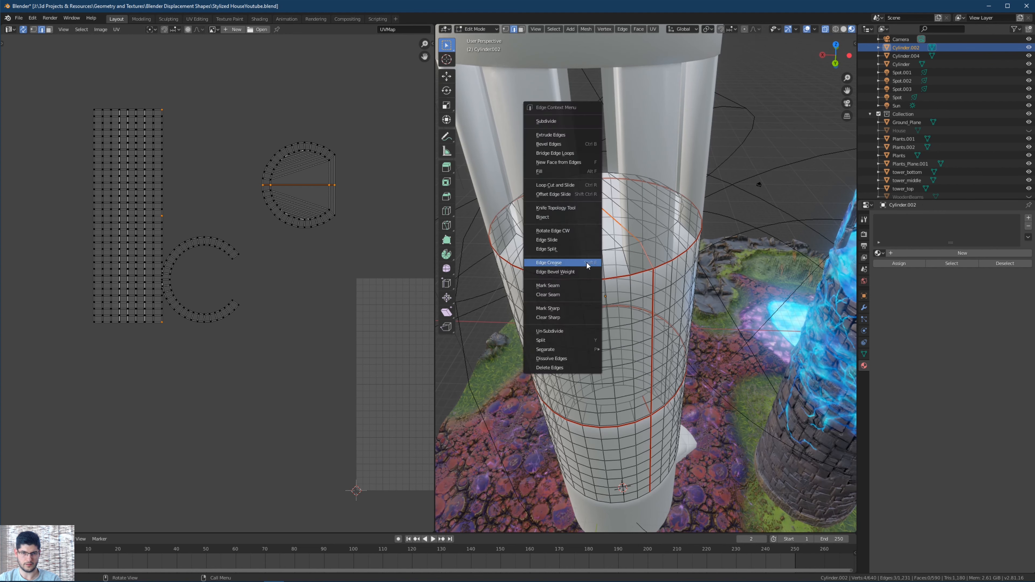
click(567, 286)
In face selection mode, select the top cap's UV island and unwrap it along the new seam.
scroll(351, 164, down, 2)
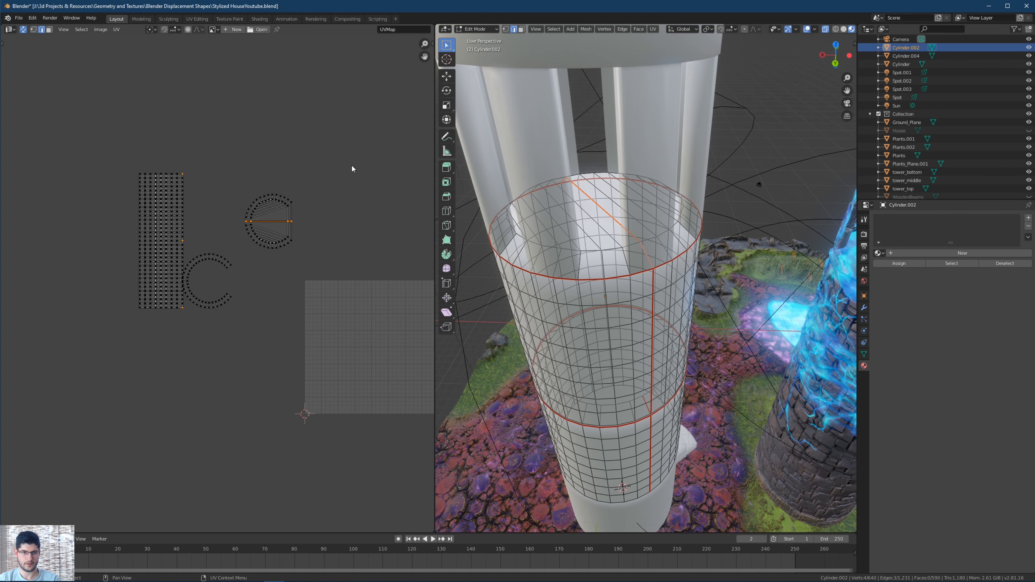
key(3)
scroll(694, 281, up, 1)
drag(376, 174, 244, 273)
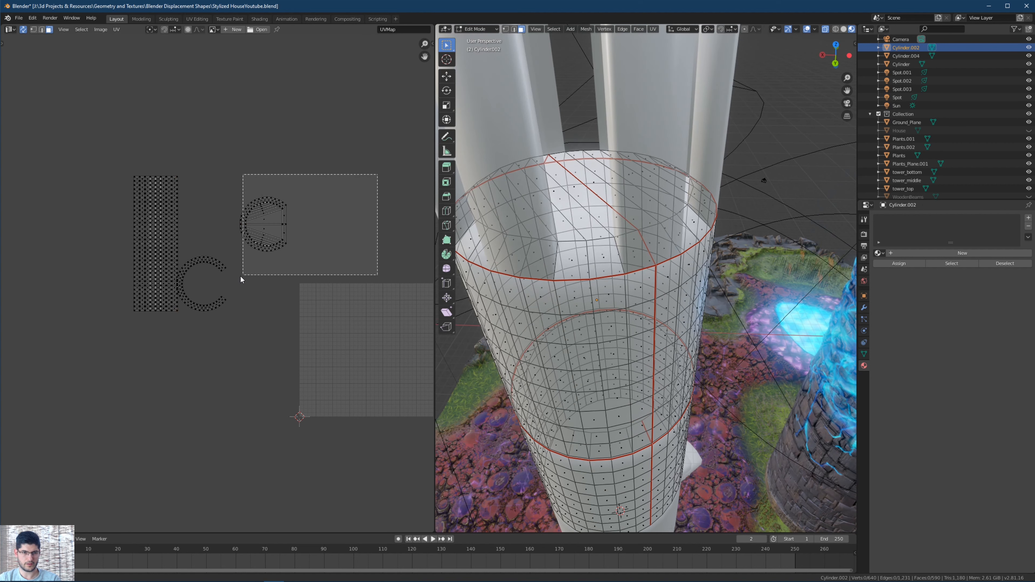
right_click(292, 223)
click(284, 223)
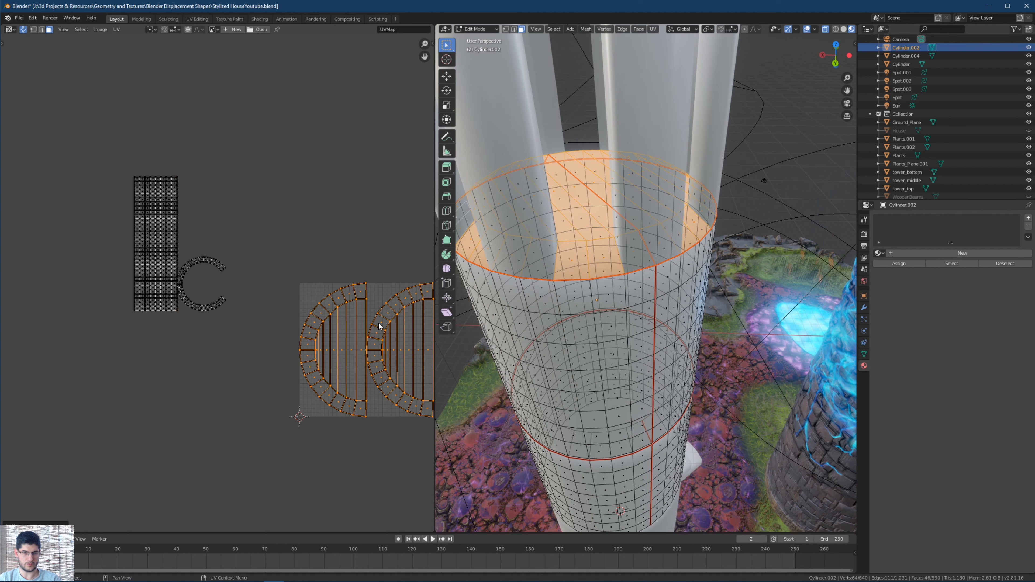
Move the two unwrapped cap halves into the empty space above the UV square.
scroll(378, 321, down, 2)
key(g)
click(299, 187)
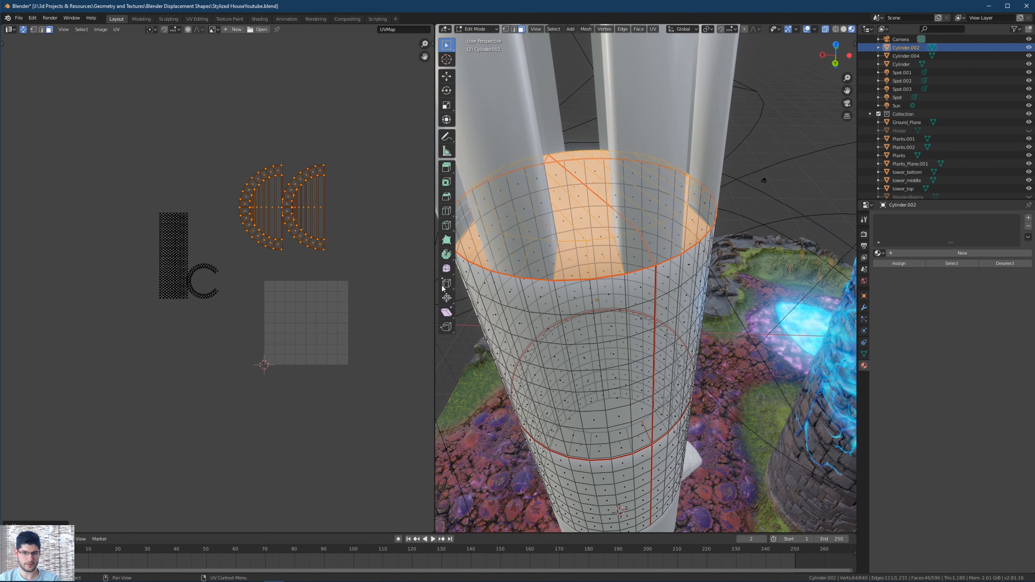
scroll(581, 258, down, 3)
key(a)
key(ctrl+z)
middle_drag(273, 278, 263, 247)
middle_drag(634, 377, 570, 259)
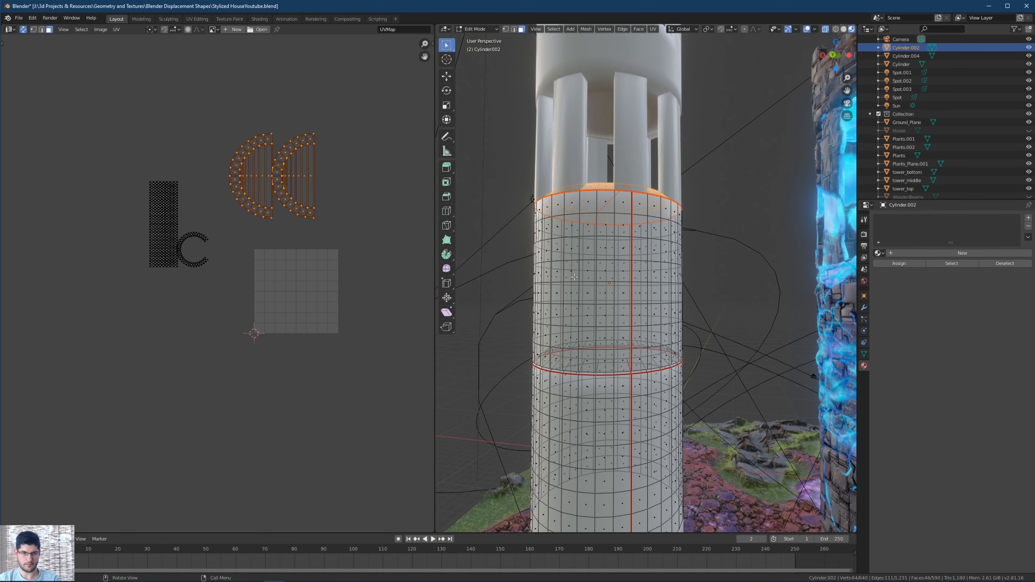
Turn off X-ray, clear the selection, and select all linked wall faces below the section's middle seam.
key(Tab)
key(Tab)
key(alt+a)
click(572, 294)
click(556, 407)
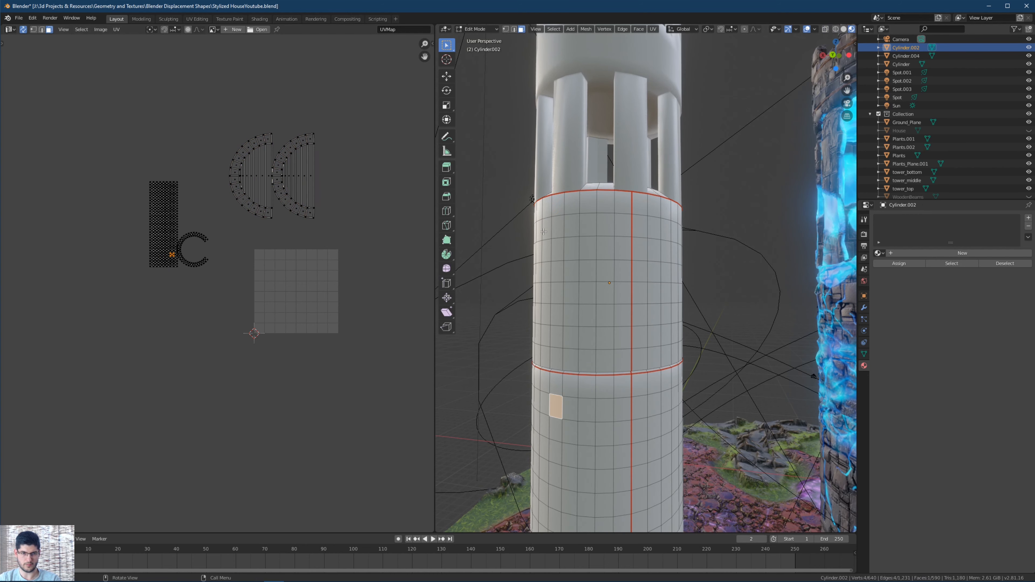
scroll(161, 230, up, 5)
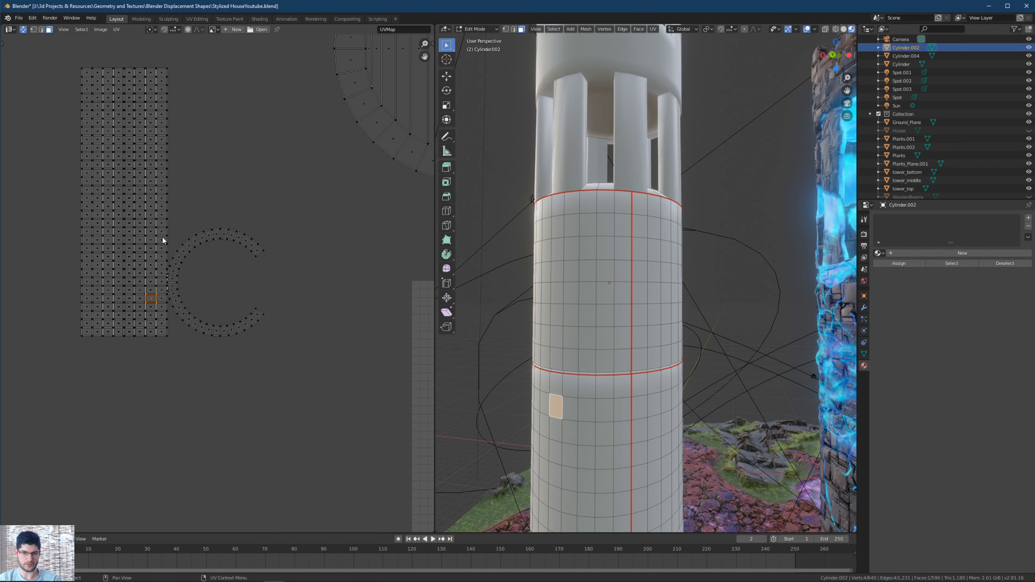
scroll(587, 329, down, 1)
middle_drag(599, 413, 600, 411)
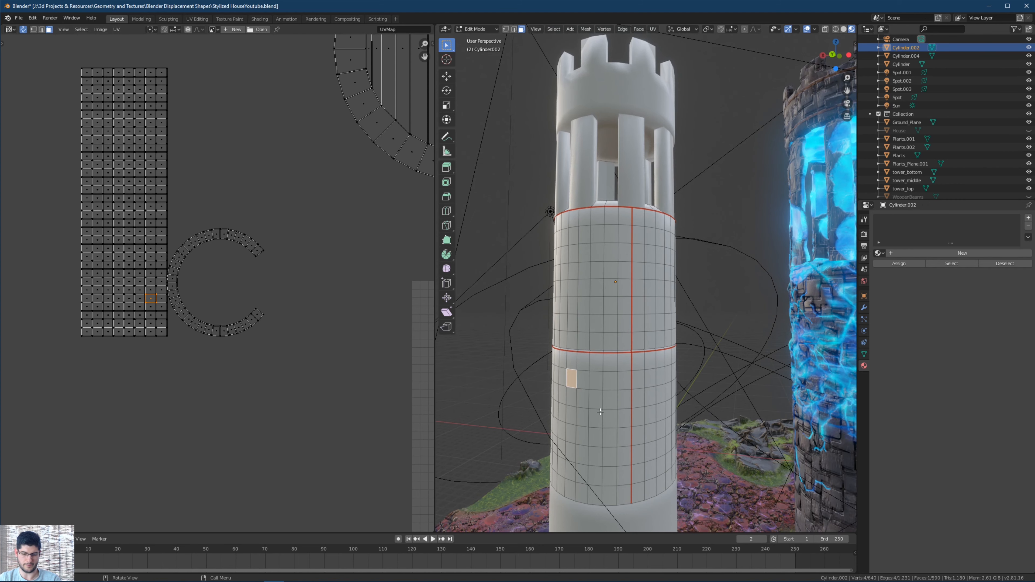
middle_drag(318, 303, 326, 256)
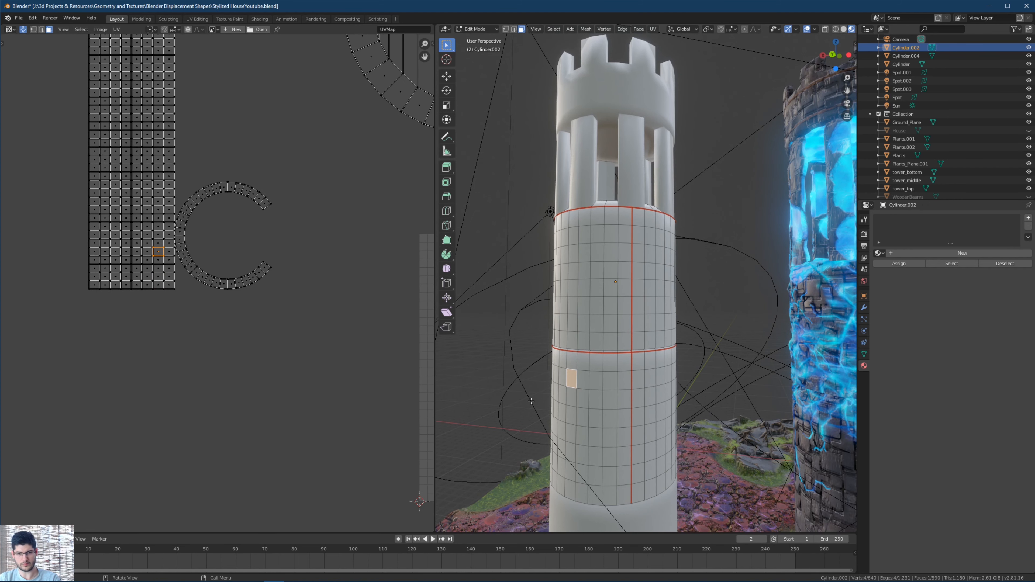
key(l)
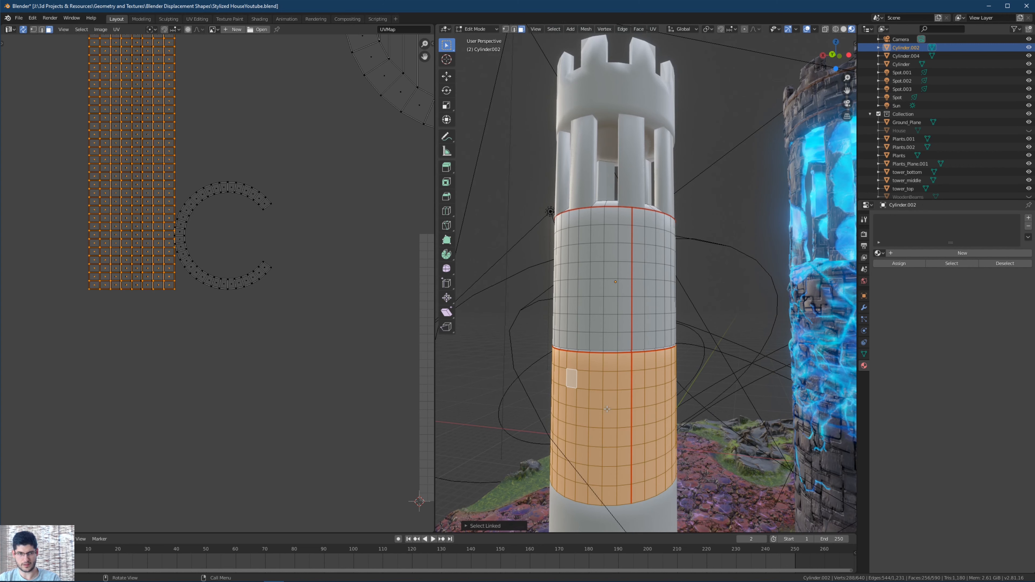
Move the lower wall's UV island onto the UV square, aligned with the square's left edge.
scroll(279, 261, down, 2)
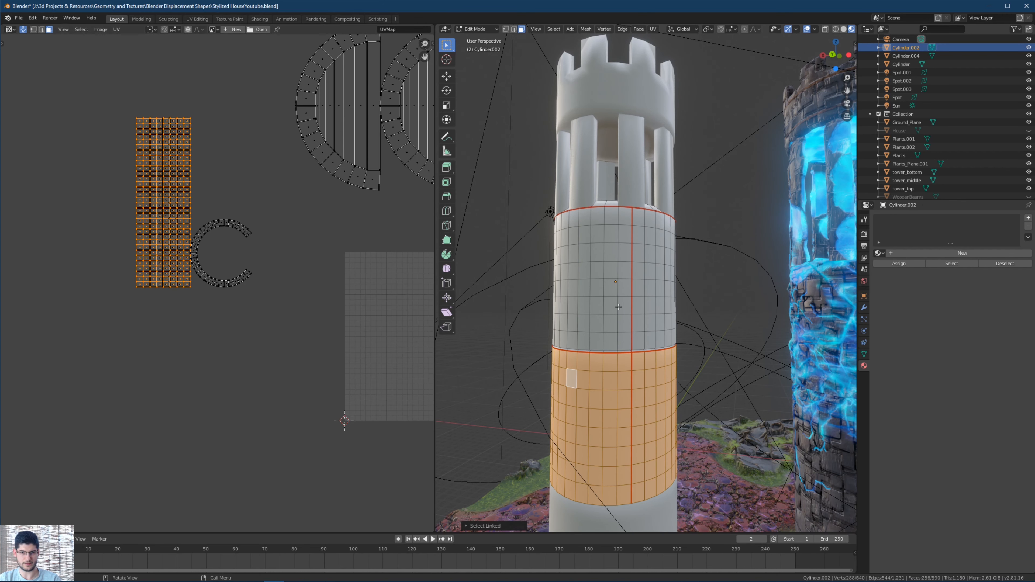
key(g)
click(97, 477)
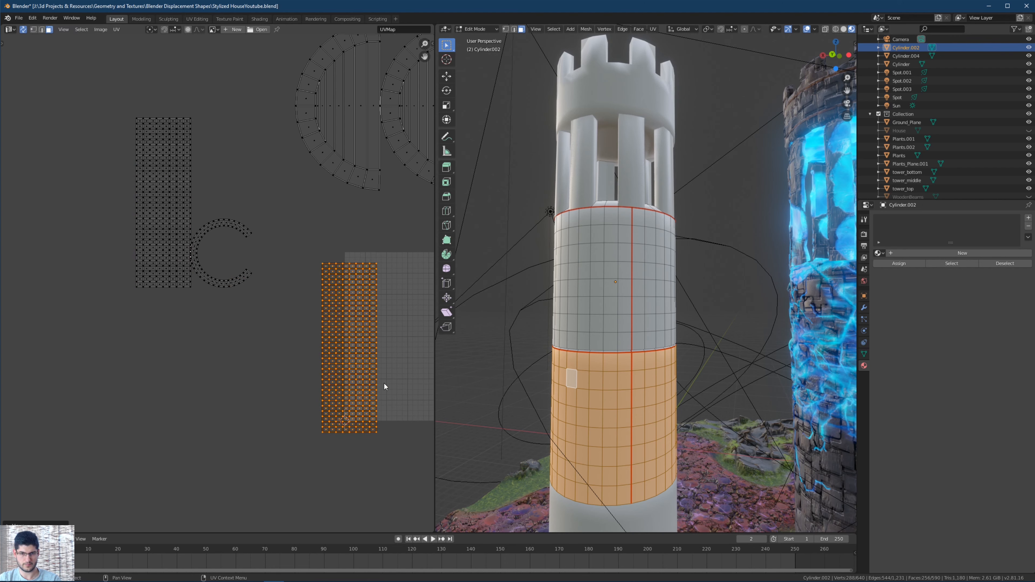
middle_drag(383, 386, 422, 393)
middle_drag(362, 381, 207, 377)
key(g)
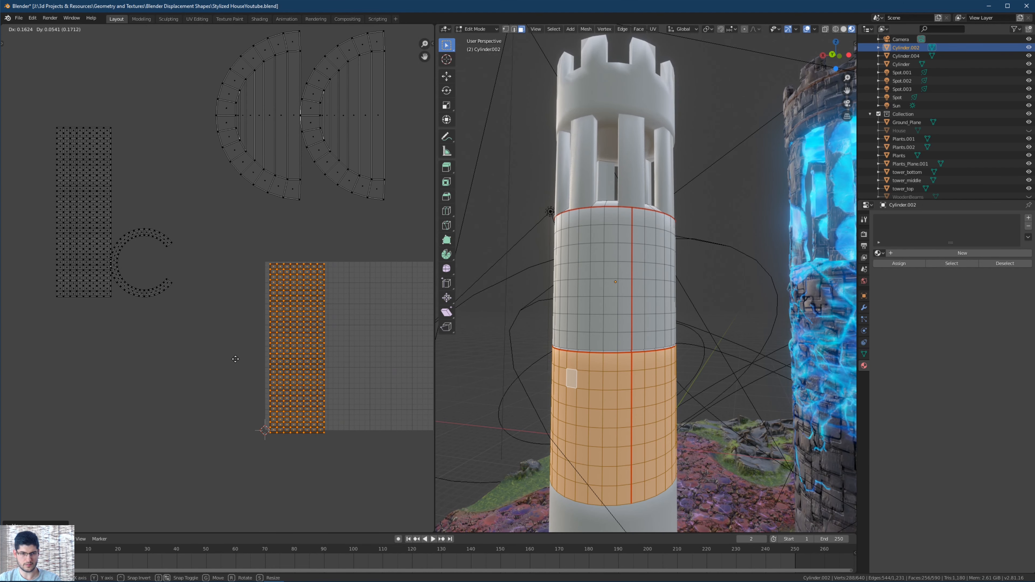
click(235, 360)
Add the upper wall's UV island to the selection and unwrap both walls together.
shift+drag(56, 152, 112, 314)
right_click(194, 304)
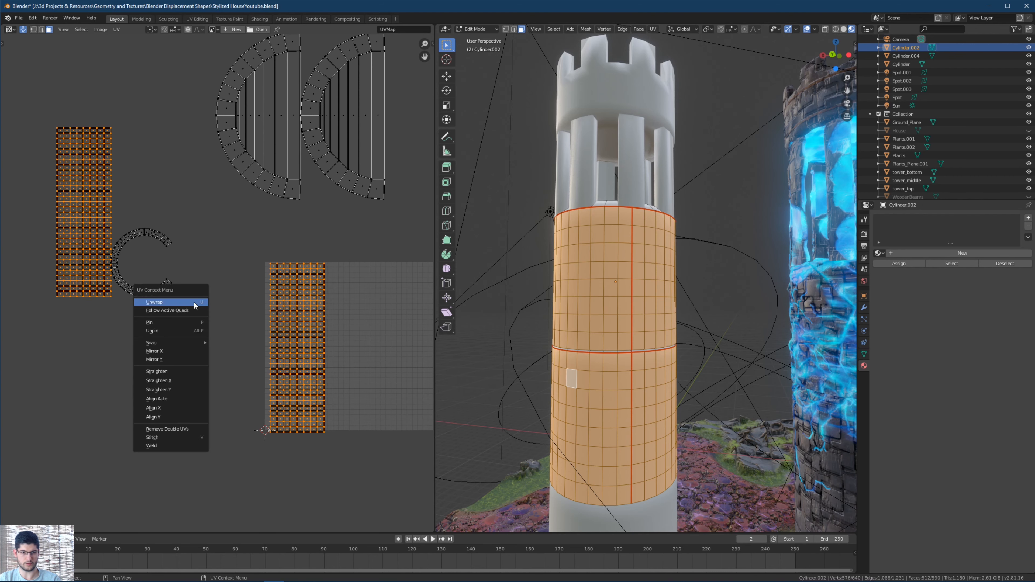
click(189, 306)
ctrl+scroll(204, 318, right, 4)
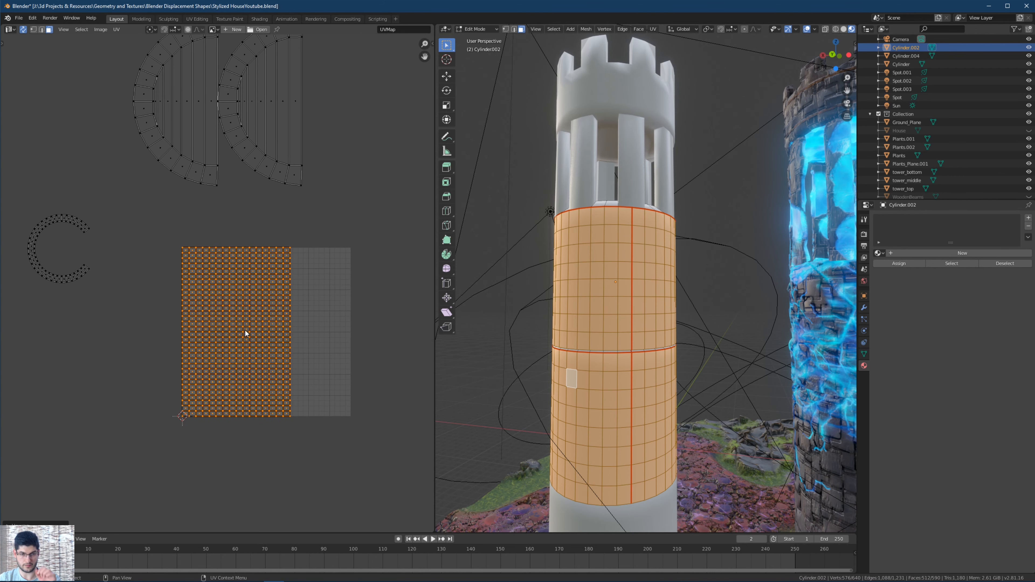
Select both cap halves in the UV layout, scale them down, and move them toward the UV square's free strip.
scroll(219, 289, down, 2)
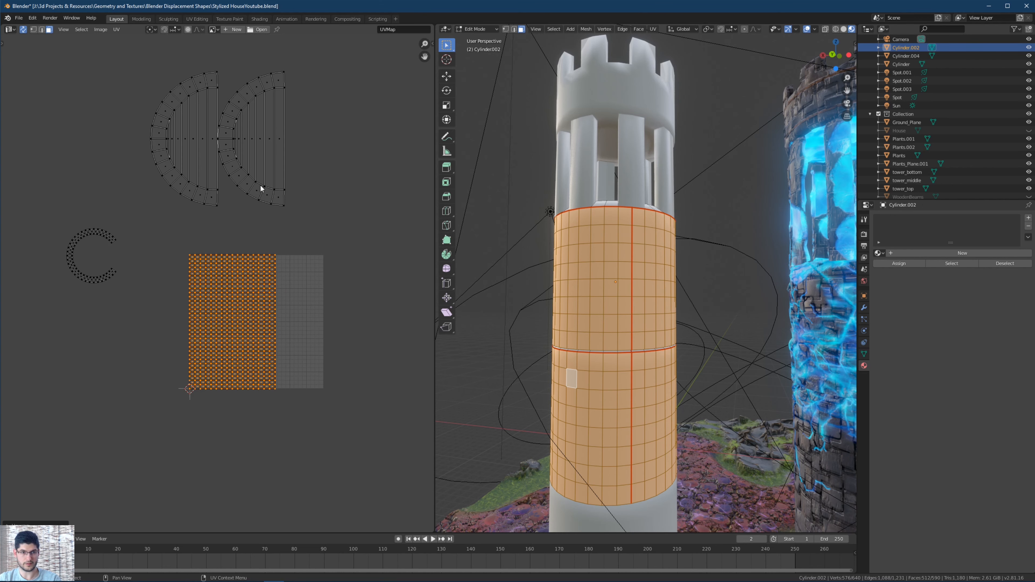
drag(336, 57, 159, 202)
key(s)
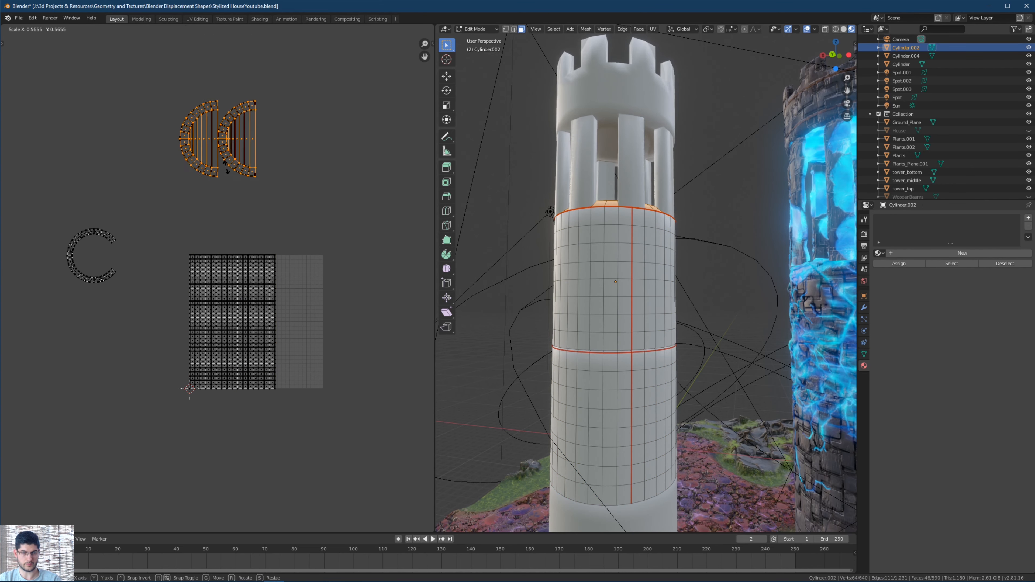
click(227, 162)
key(g)
click(314, 320)
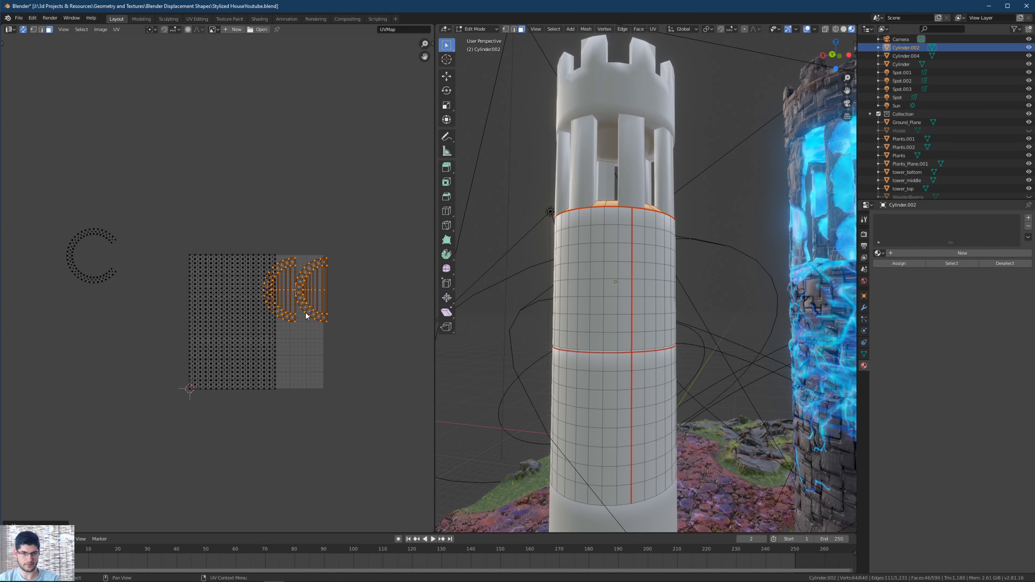
Shrink the cap halves further and fit them into the upper end of the free strip beside the wall islands.
scroll(307, 296, up, 3)
key(s)
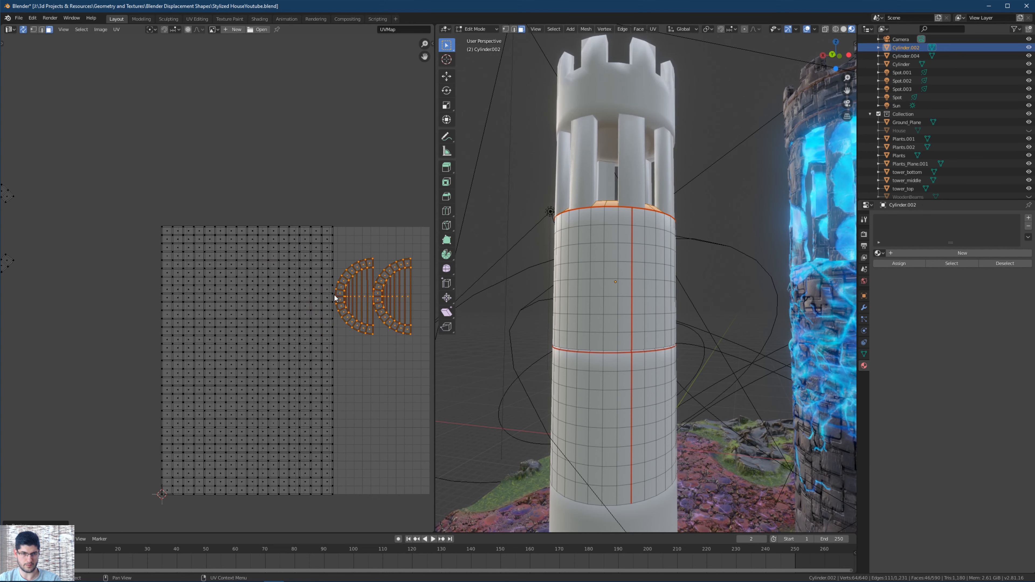
click(333, 295)
key(g)
click(337, 267)
scroll(345, 286, up, 1)
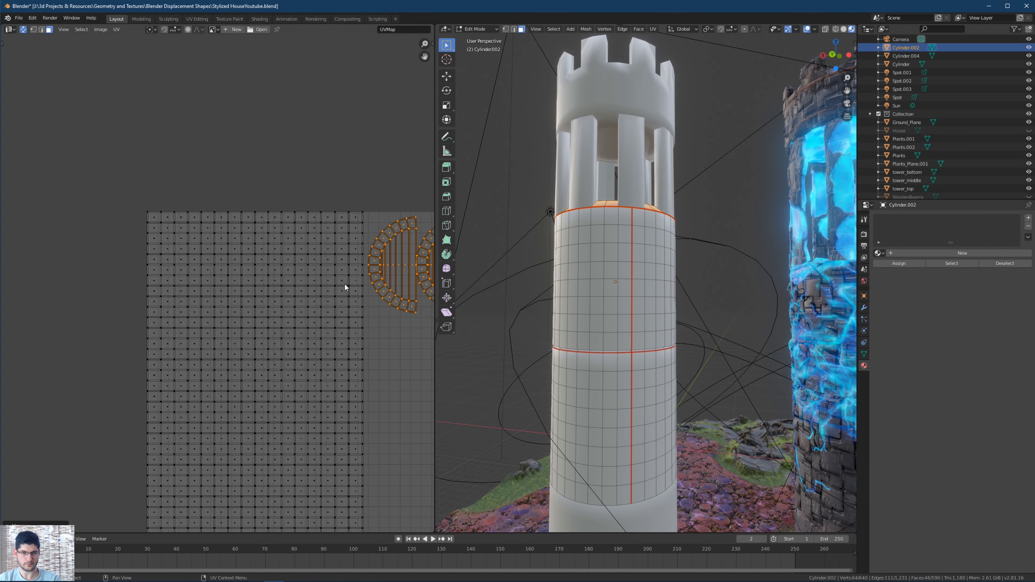
middle_drag(344, 287, 186, 296)
key(s)
click(270, 344)
key(g)
scroll(281, 340, down, 3)
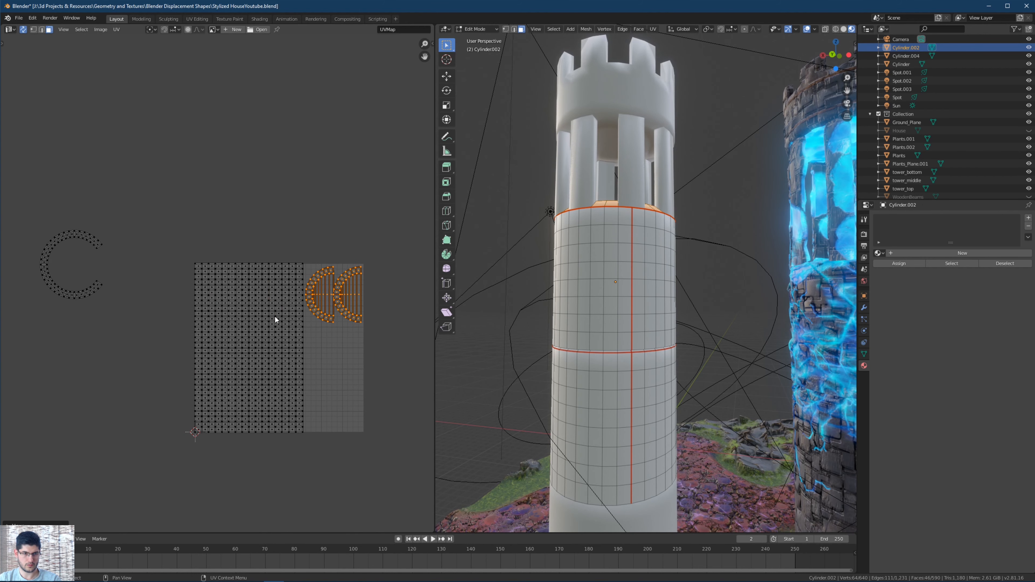
Scale and fit the ring-shaped island below the cap halves in the UV square, then return to Object Mode.
click(371, 418)
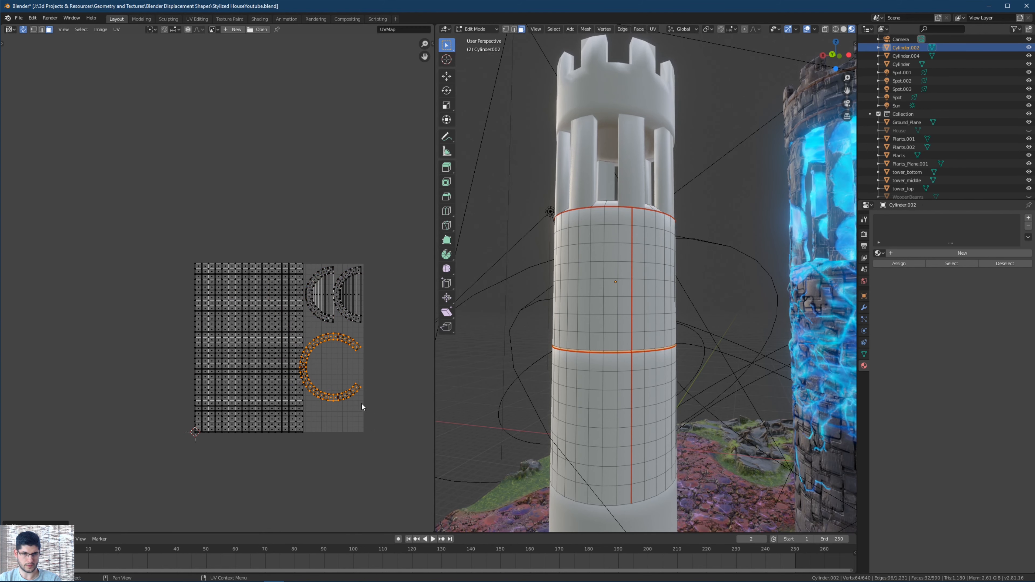
scroll(362, 411, up, 2)
key(s)
click(370, 391)
key(g)
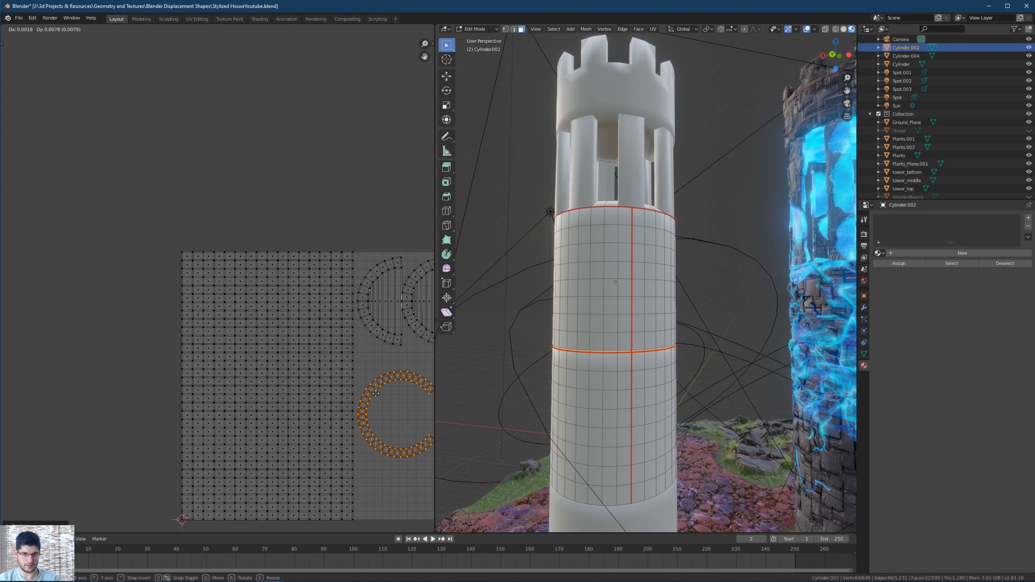
click(371, 393)
scroll(349, 384, down, 3)
middle_drag(308, 374, 291, 383)
scroll(258, 316, down, 2)
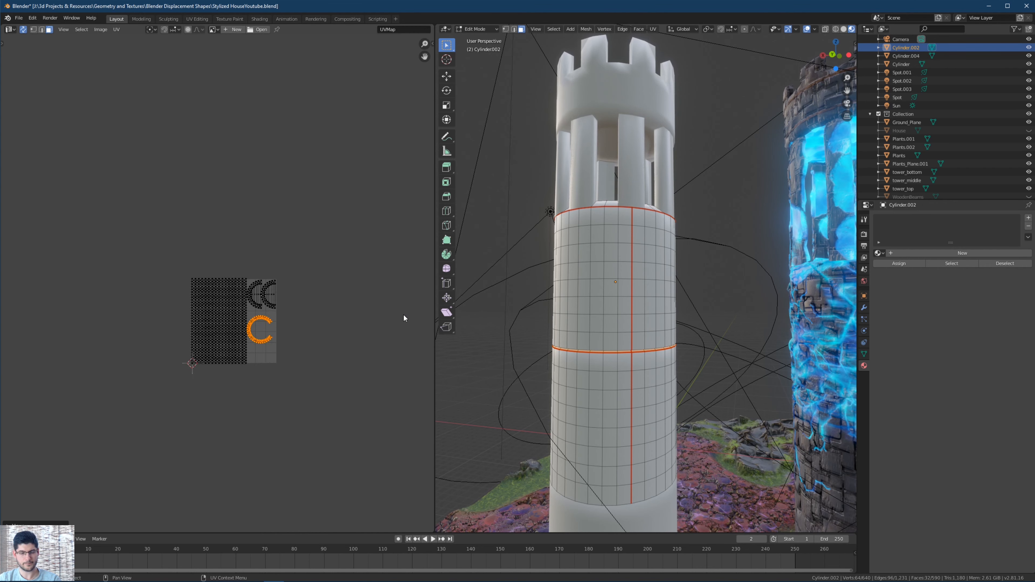
key(Tab)
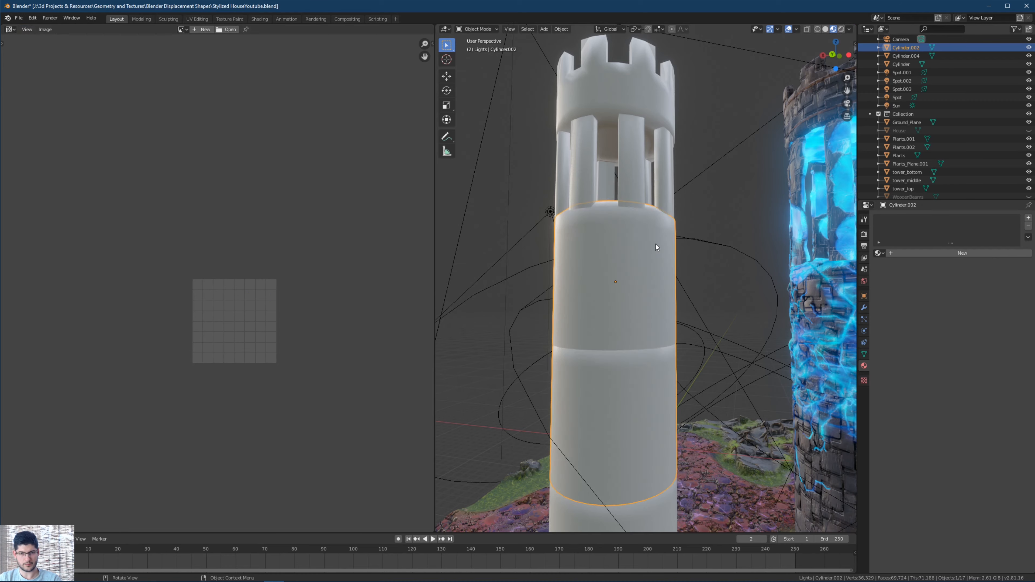
middle_drag(655, 244, 636, 261)
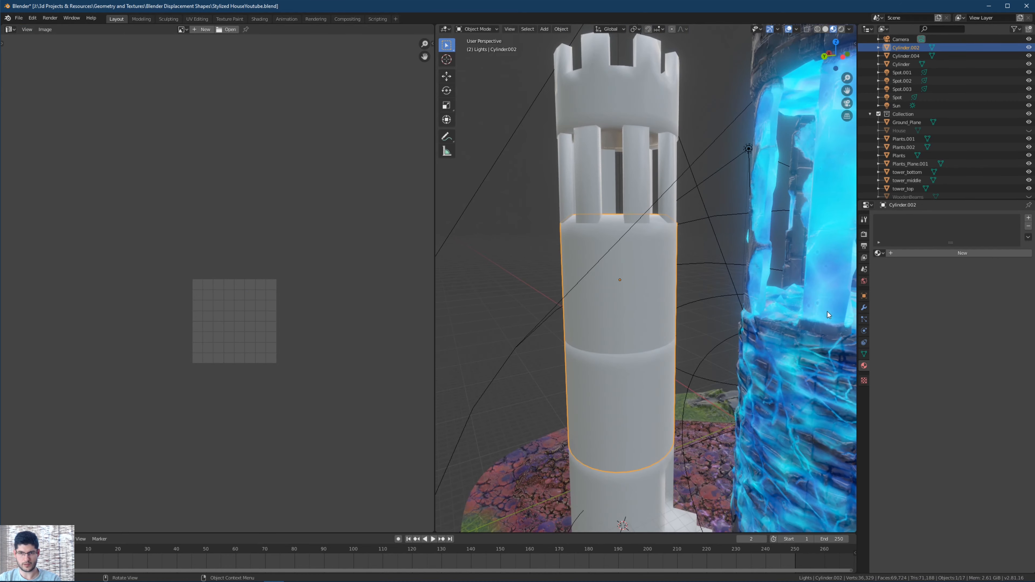
Add a new material to the tower's middle section, then open the crenellated top section in Edit Mode.
click(962, 252)
middle_drag(717, 256, 611, 135)
click(613, 143)
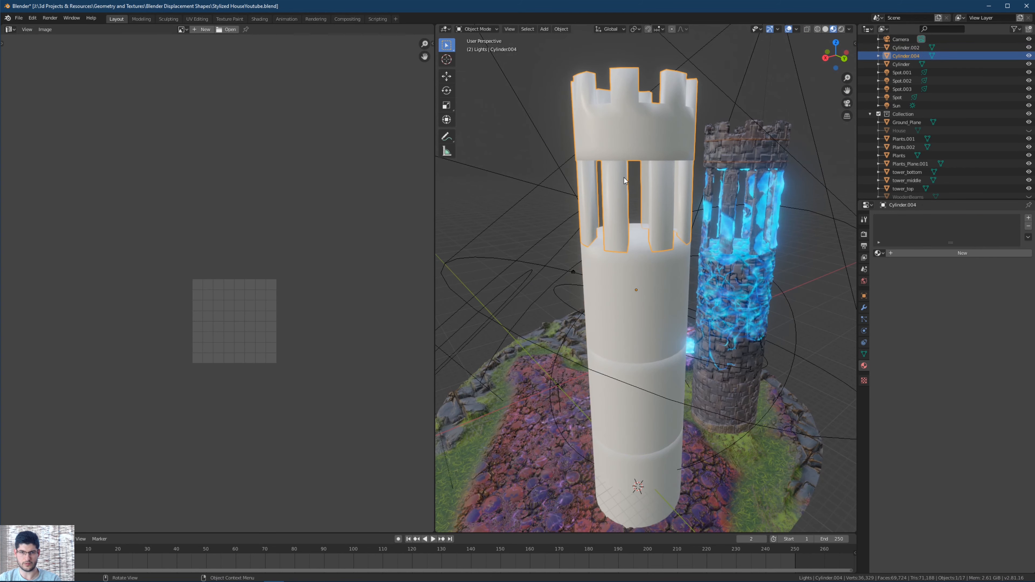
key(Tab)
scroll(245, 301, down, 2)
scroll(230, 306, up, 1)
scroll(130, 290, up, 4)
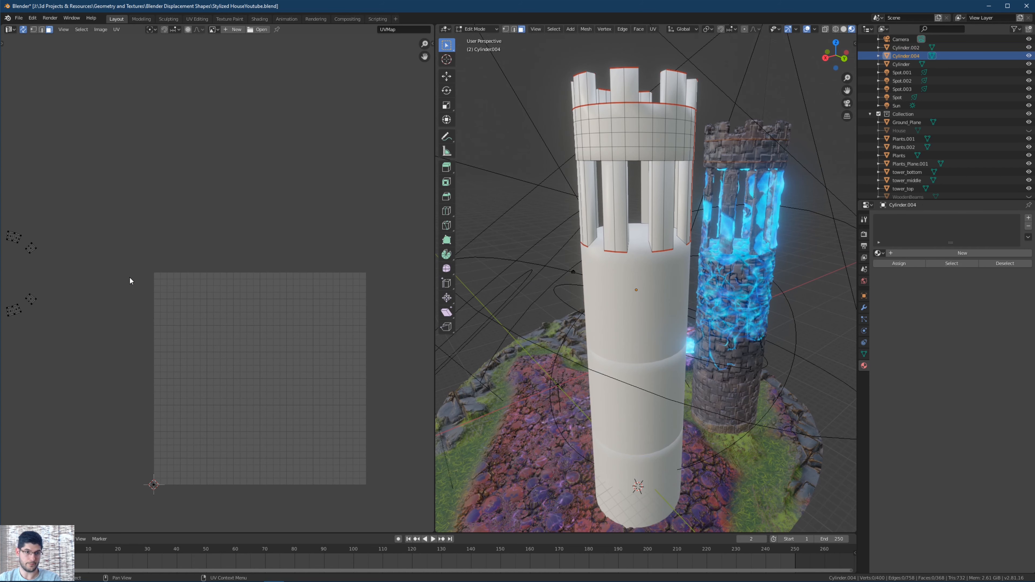
middle_drag(135, 272, 367, 281)
scroll(309, 233, up, 2)
scroll(310, 248, up, 1)
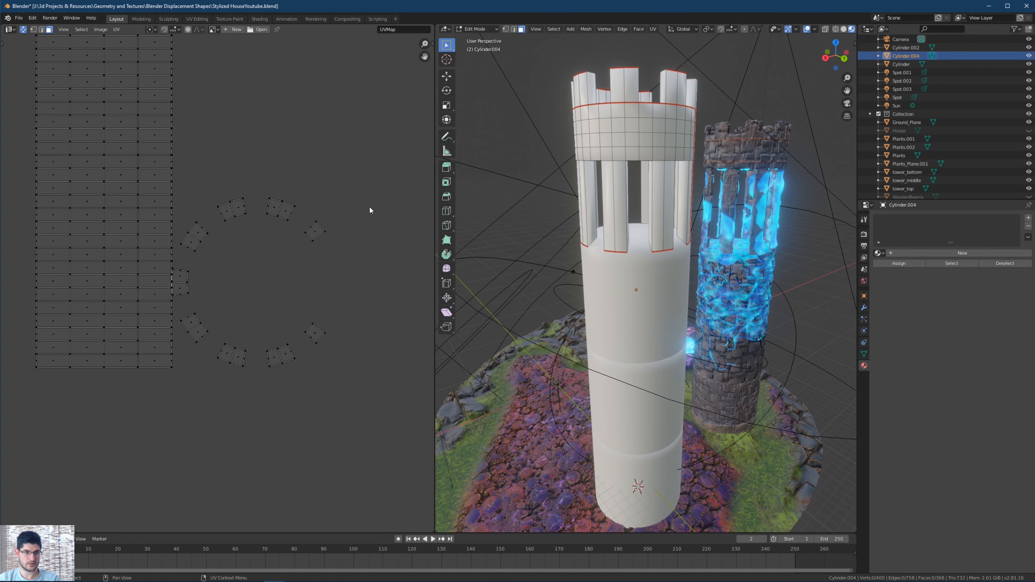
drag(389, 166, 176, 403)
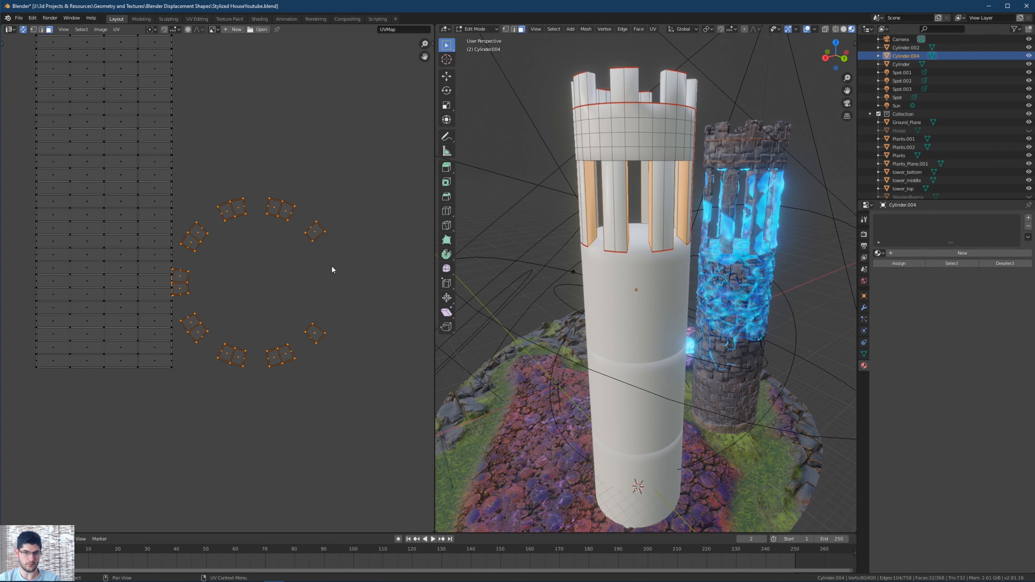
scroll(542, 159, down, 2)
middle_drag(542, 159, 656, 184)
scroll(591, 145, up, 3)
key(l)
scroll(344, 263, down, 2)
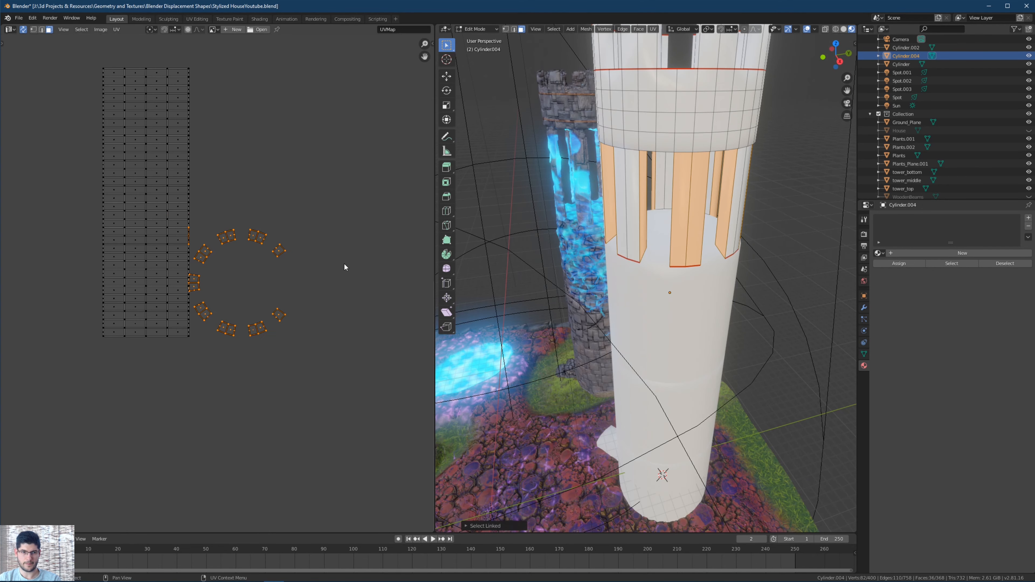
key(alt+a)
Select the outer faces of all the pillars around the tower's top section.
scroll(752, 225, down, 1)
scroll(657, 193, up, 1)
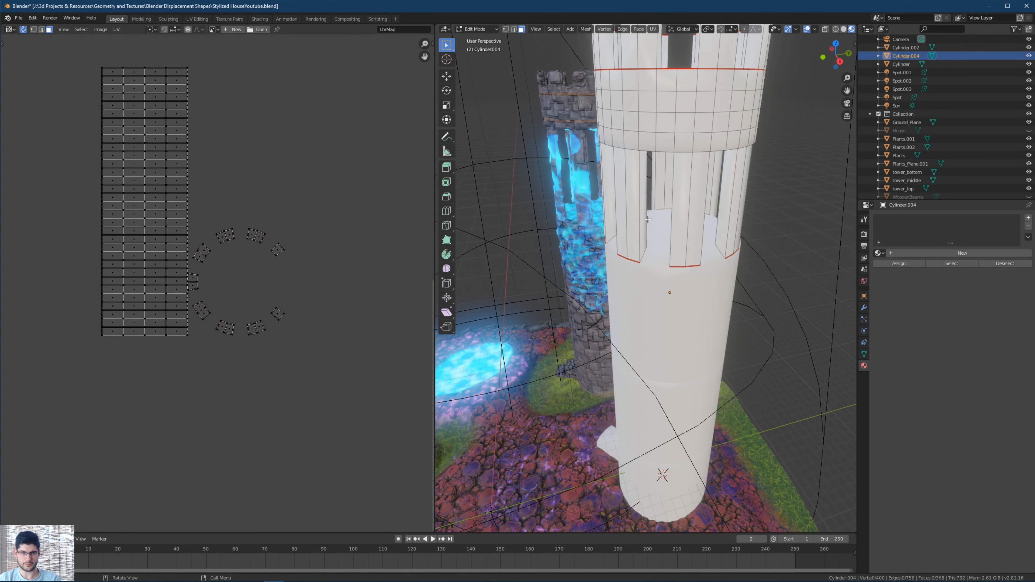
middle_drag(644, 198, 633, 196)
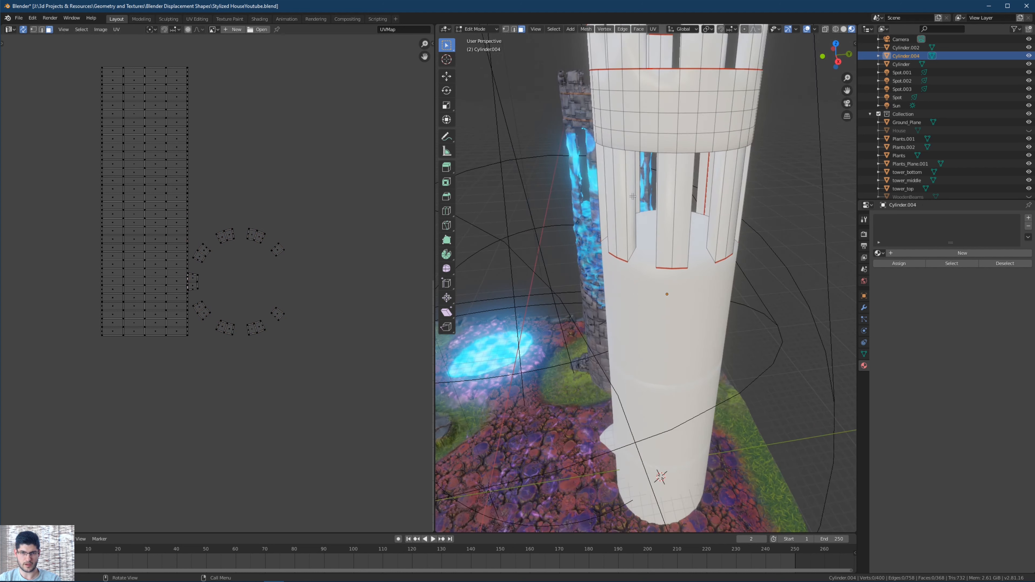
shift+click(613, 209)
shift+click(666, 217)
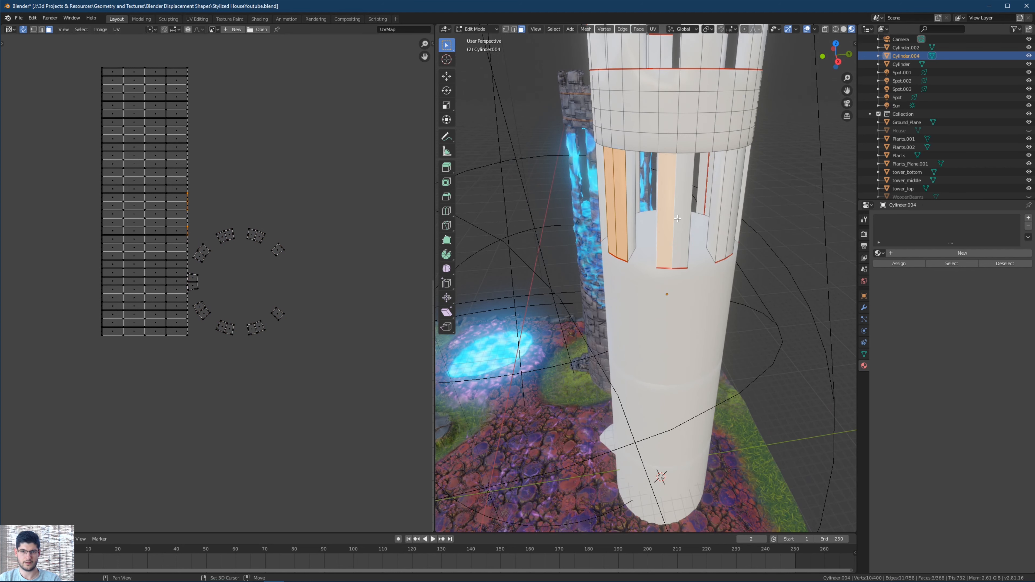
shift+click(685, 212)
shift+click(727, 210)
shift+click(740, 212)
middle_drag(740, 212, 597, 206)
shift+click(701, 232)
shift+click(698, 229)
shift+click(675, 213)
shift+click(683, 213)
shift+click(611, 214)
shift+click(623, 212)
shift+click(619, 204)
shift+click(638, 200)
shift+click(670, 186)
shift+click(647, 191)
shift+click(688, 197)
shift+click(696, 195)
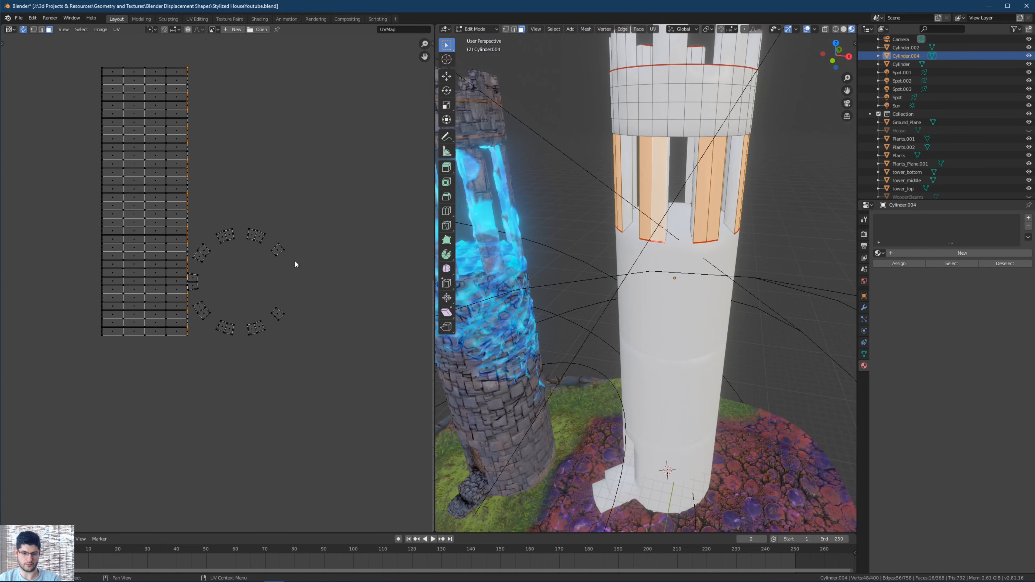
Unwrap the selected pillar faces and move their UV islands above the UV square.
scroll(309, 266, down, 2)
key(u)
middle_drag(331, 308, 230, 278)
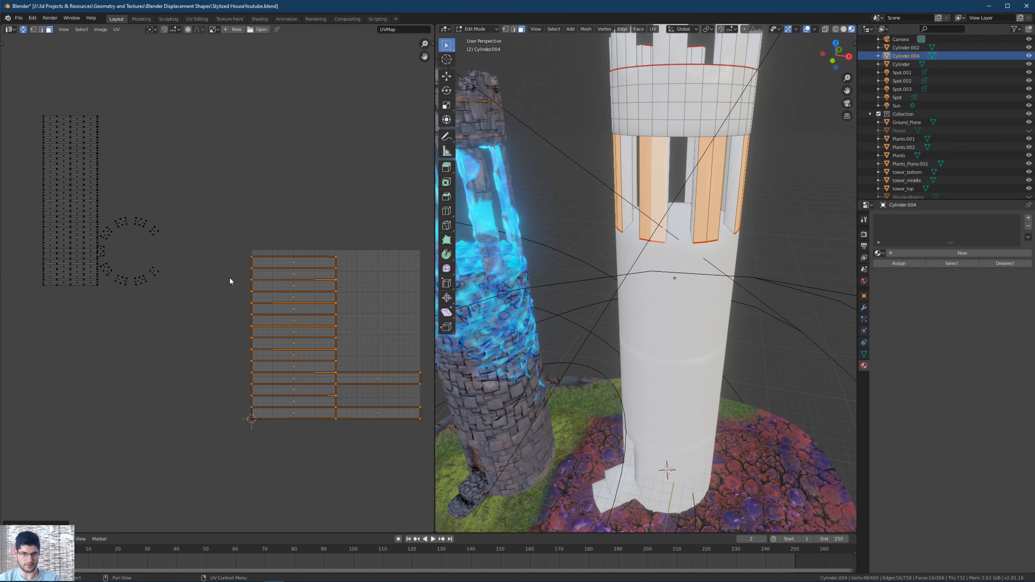
middle_drag(441, 304, 497, 277)
key(g)
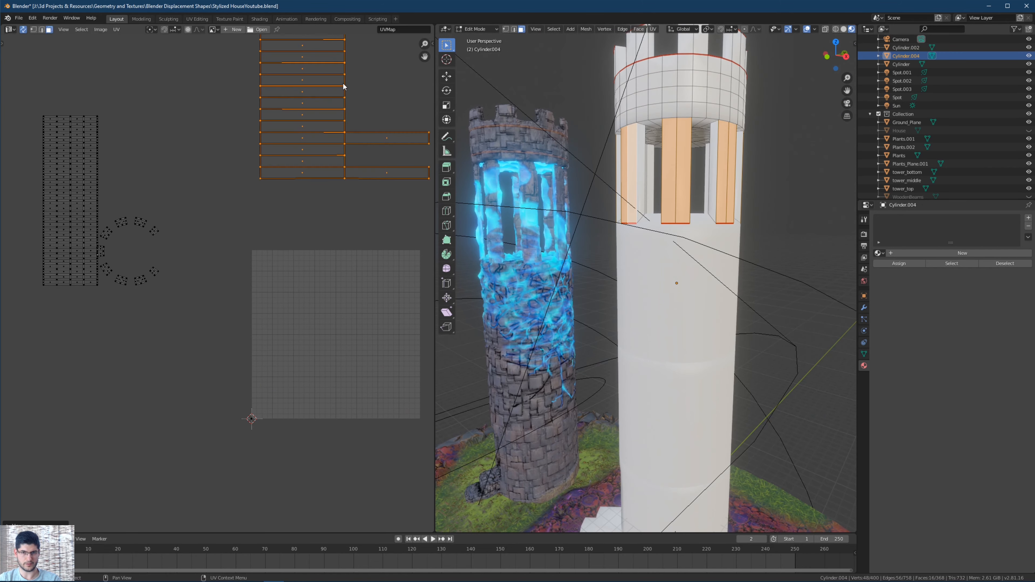
click(337, 78)
Select the outer faces of the battlements and the wall band below them around the tower's top section.
scroll(643, 139, up, 1)
shift+middle_drag(644, 139, 641, 291)
scroll(640, 291, up, 2)
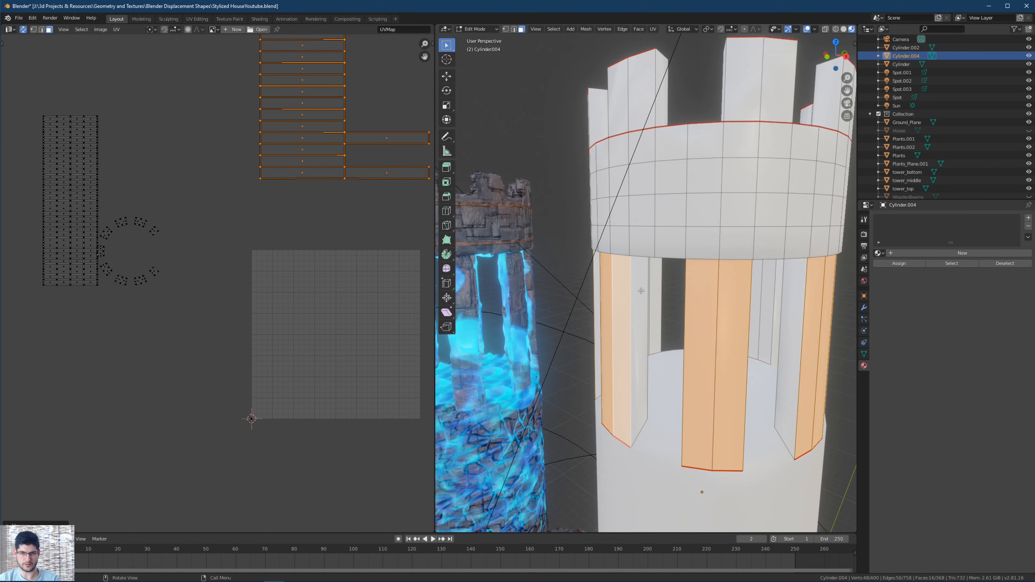
scroll(641, 291, down, 2)
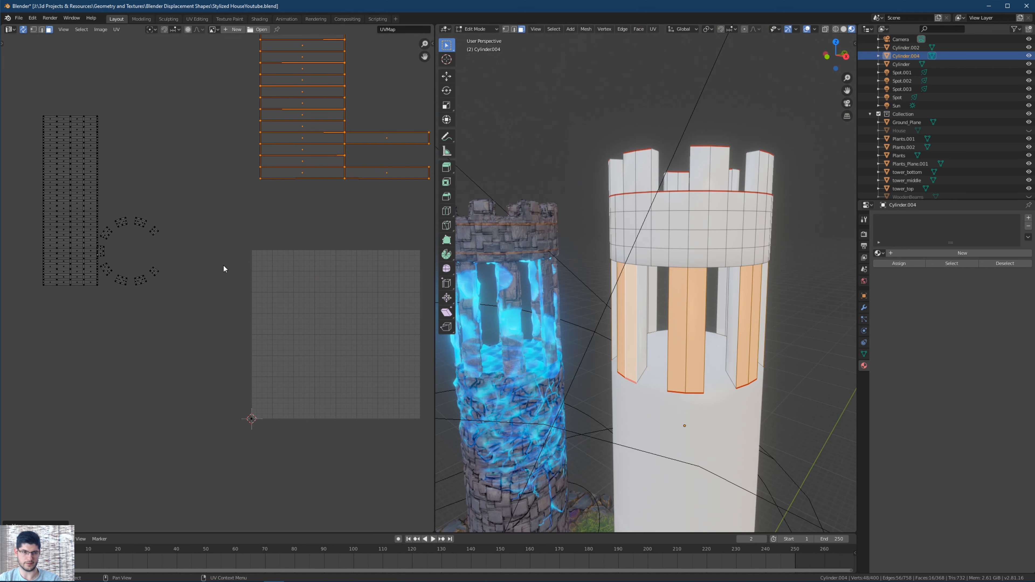
scroll(224, 270, down, 2)
middle_drag(636, 261, 672, 231)
click(670, 229)
middle_drag(673, 267, 705, 225)
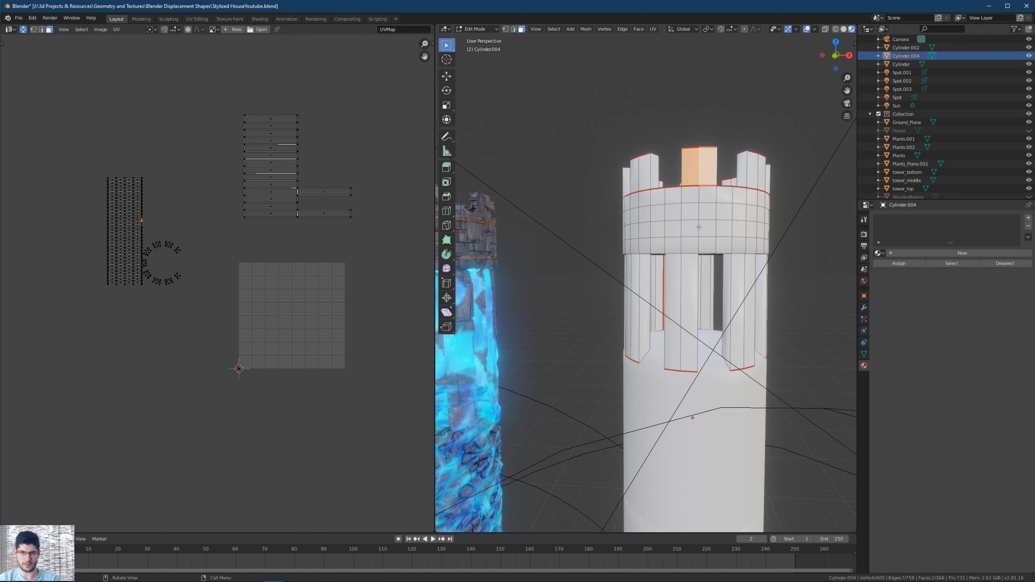
click(450, 47)
mouse_move(665, 217)
mouse_down()
mouse_move(678, 224)
mouse_move(692, 208)
mouse_move(747, 229)
mouse_move(748, 199)
mouse_up()
middle_drag(755, 216, 623, 228)
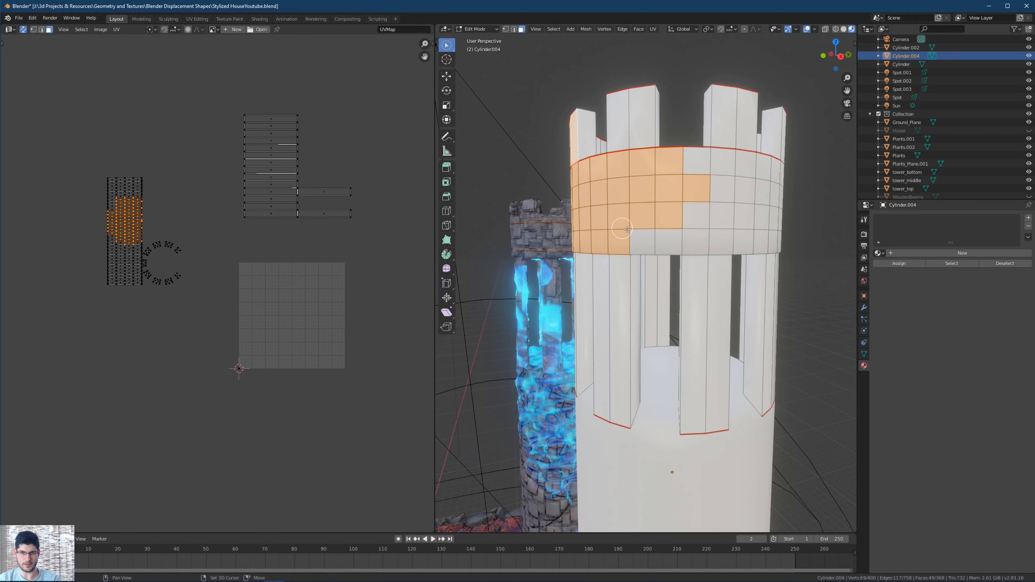
mouse_move(657, 236)
shift+mouse_down()
mouse_move(727, 191)
mouse_move(723, 165)
mouse_move(615, 131)
mouse_move(627, 128)
shift+mouse_up()
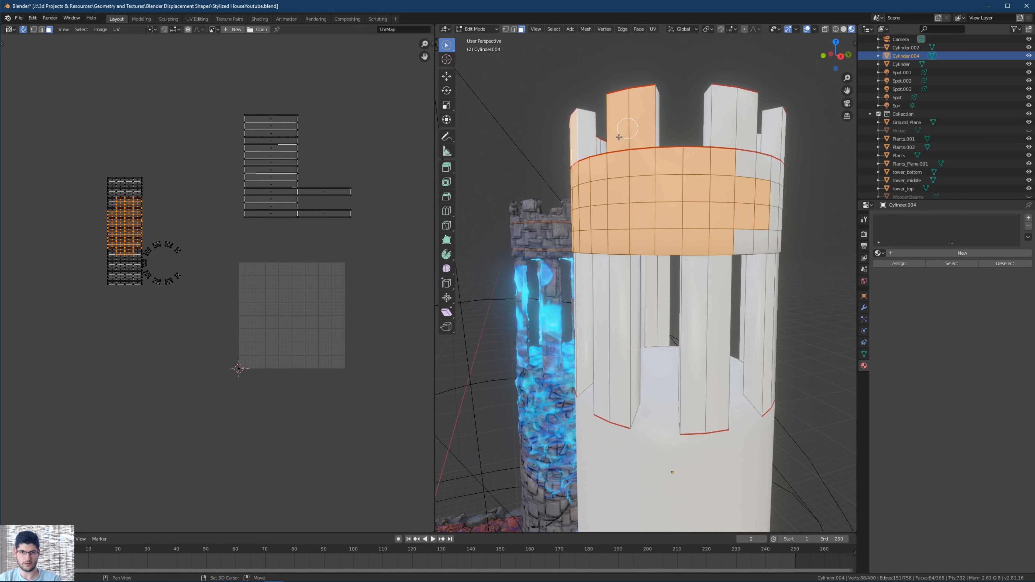
middle_drag(607, 191, 655, 200)
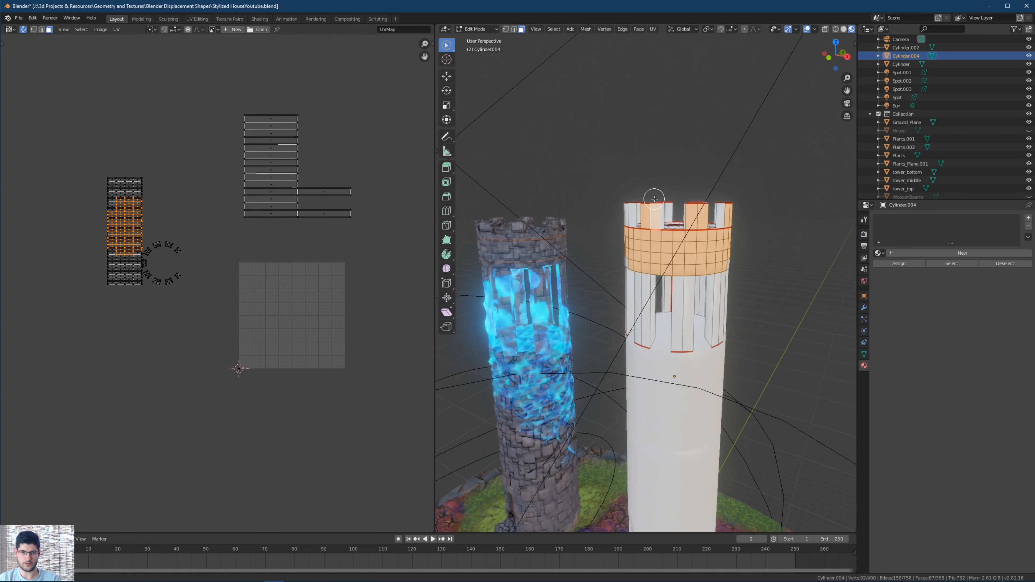
middle_drag(739, 252, 607, 256)
mouse_move(585, 254)
mouse_down()
mouse_move(652, 263)
mouse_move(668, 248)
mouse_move(620, 229)
mouse_up()
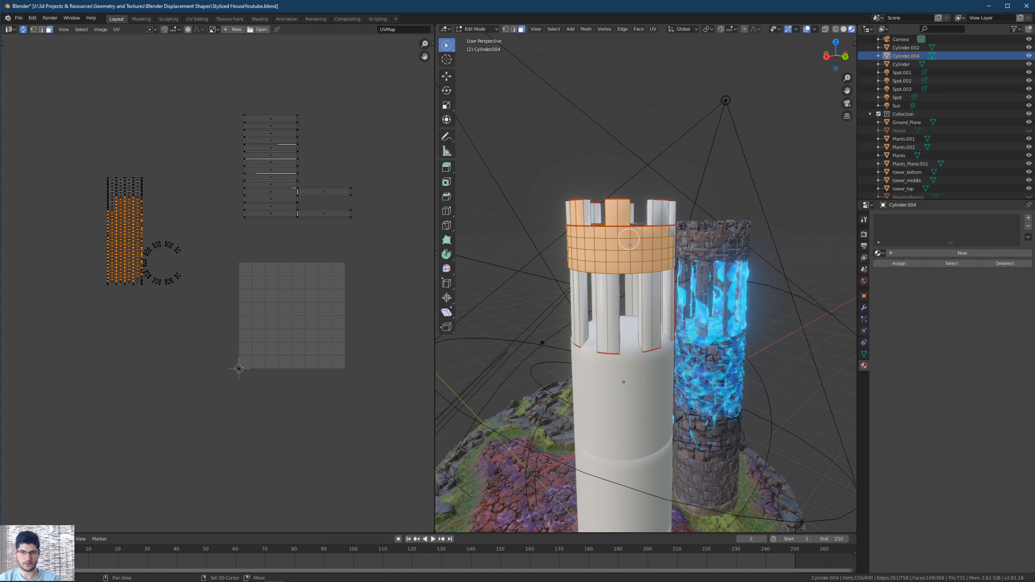
Extend the face selection around the tower top's outer band, including the outward faces of the merlons above it.
middle_drag(629, 245, 597, 232)
shift+drag(596, 232, 631, 237)
middle_drag(634, 239, 599, 245)
mouse_move(599, 261)
shift+mouse_down()
mouse_move(624, 238)
mouse_move(653, 246)
mouse_move(631, 239)
shift+mouse_up()
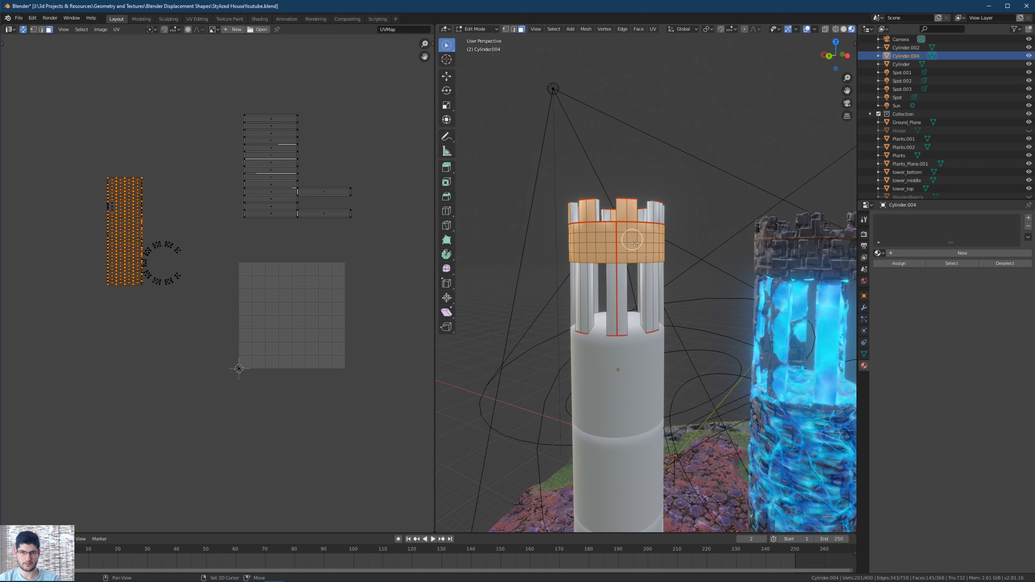
scroll(637, 246, up, 2)
ctrl+click(618, 182)
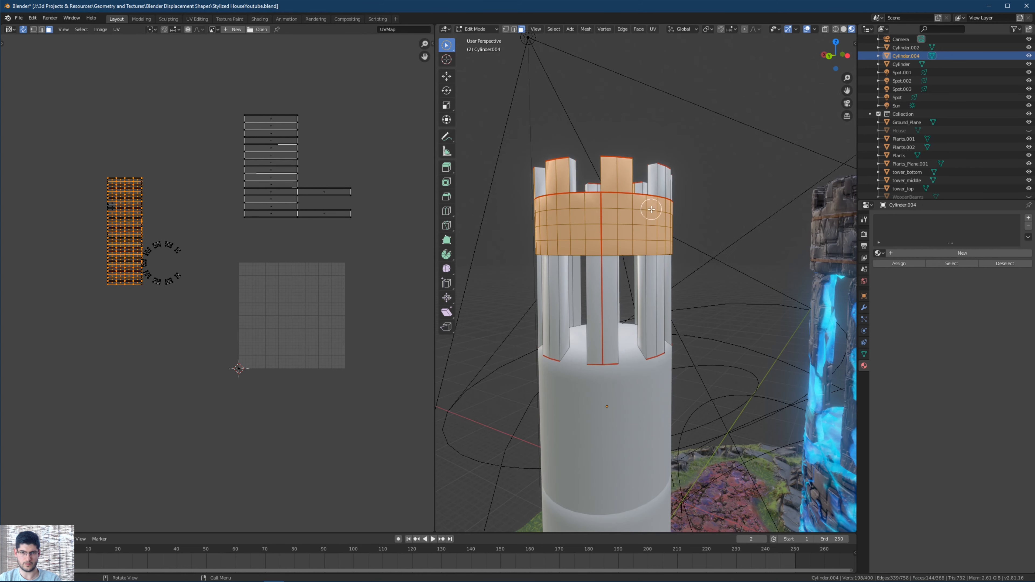
middle_drag(651, 210, 643, 252)
shift+click(640, 198)
shift+click(655, 198)
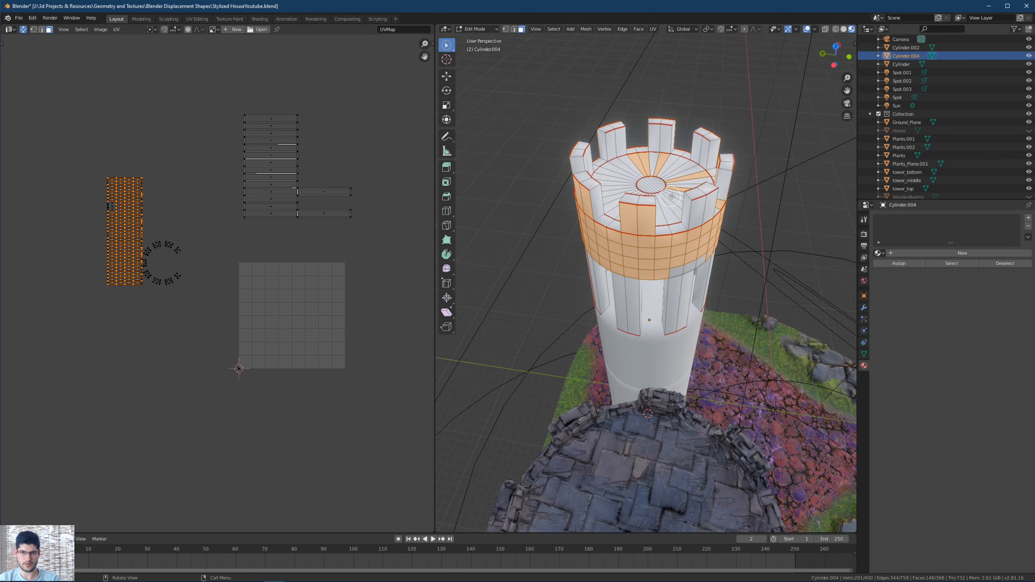
Add the remaining outward merlon faces on the far side of the battlement to the selection.
middle_drag(712, 234, 680, 220)
shift+click(699, 206)
shift+drag(665, 277, 716, 260)
middle_drag(716, 261, 733, 246)
shift+click(731, 221)
ctrl+drag(719, 246, 723, 192)
middle_drag(722, 191, 440, 180)
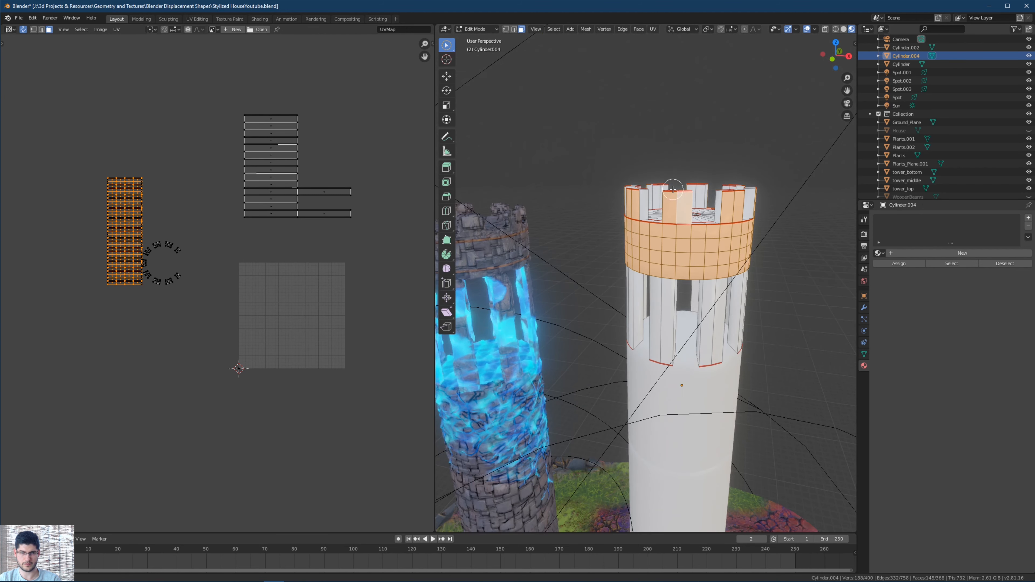
Unwrap the selected outer band and merlon faces.
right_click(223, 270)
click(218, 274)
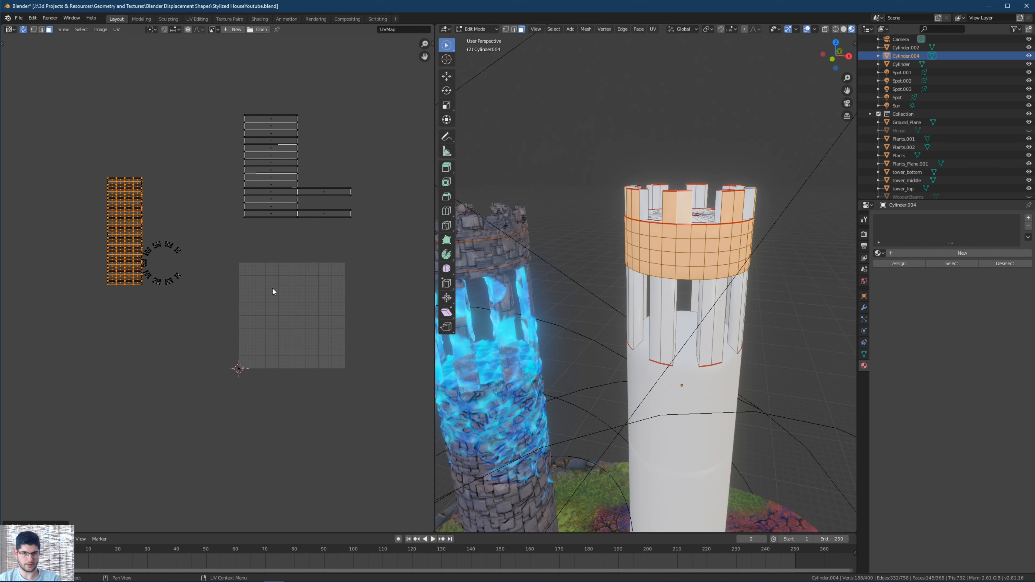
middle_drag(270, 288, 252, 283)
key(u)
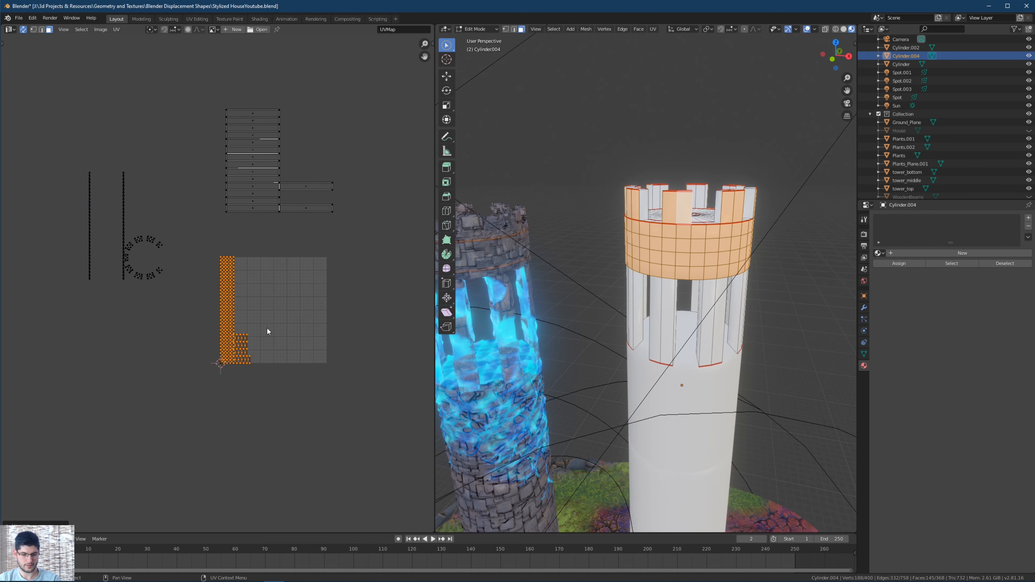
scroll(261, 328, up, 6)
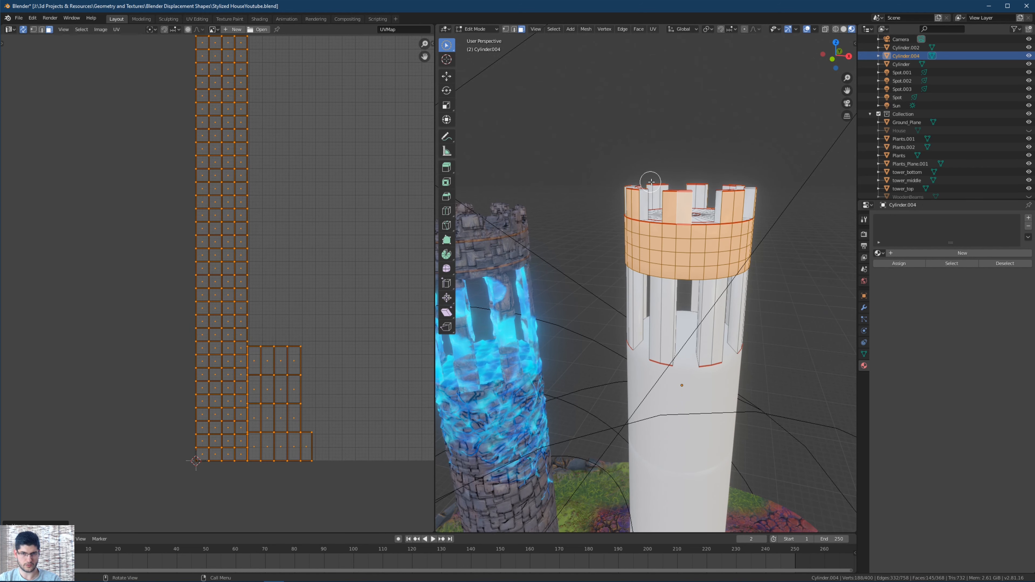
Check the unwrapped band against the model and move its UV island above the UV square, beside the other islands.
middle_drag(651, 181, 627, 188)
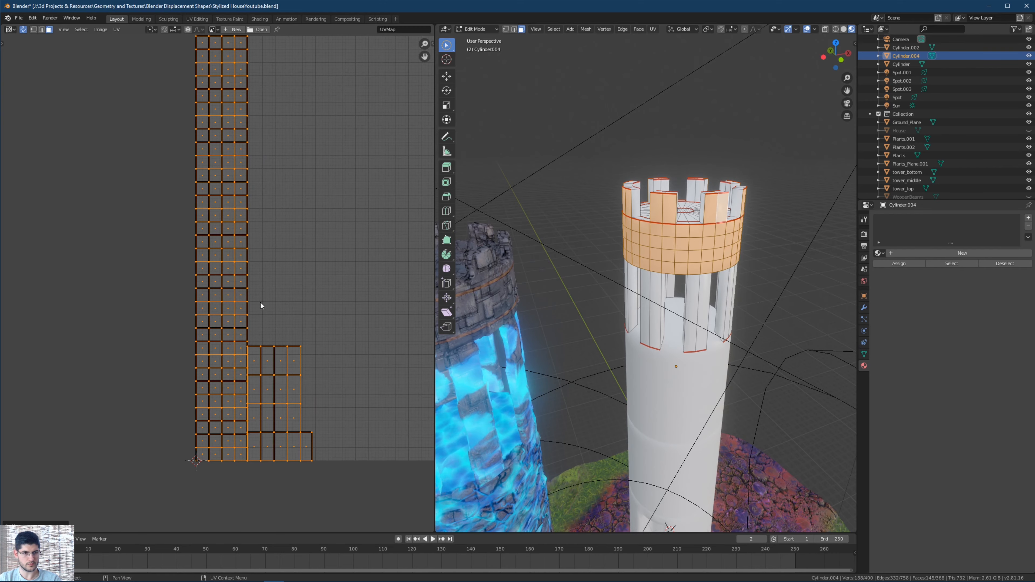
scroll(261, 308, down, 2)
middle_drag(713, 253, 823, 229)
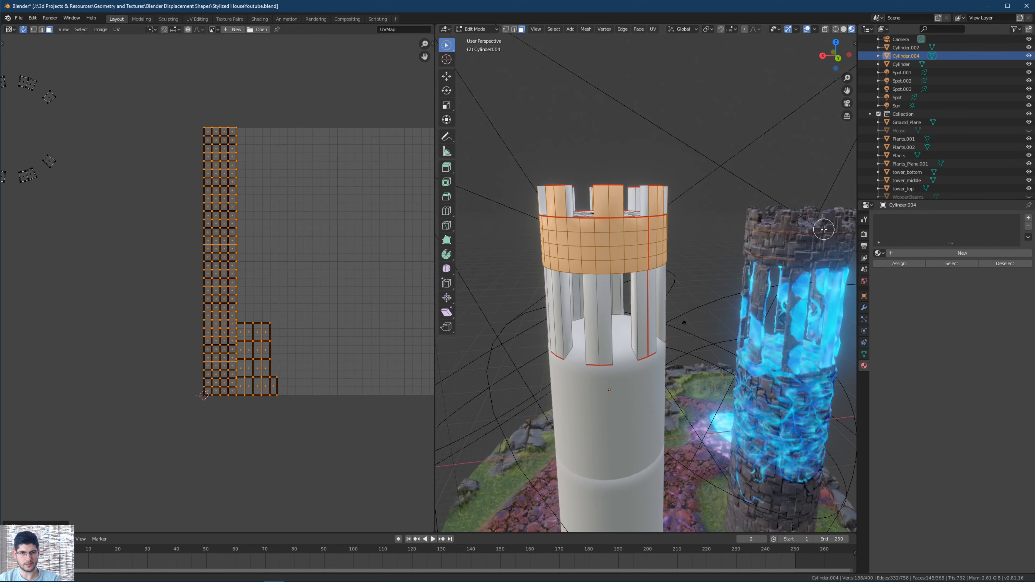
middle_drag(672, 232, 707, 242)
scroll(761, 239, up, 4)
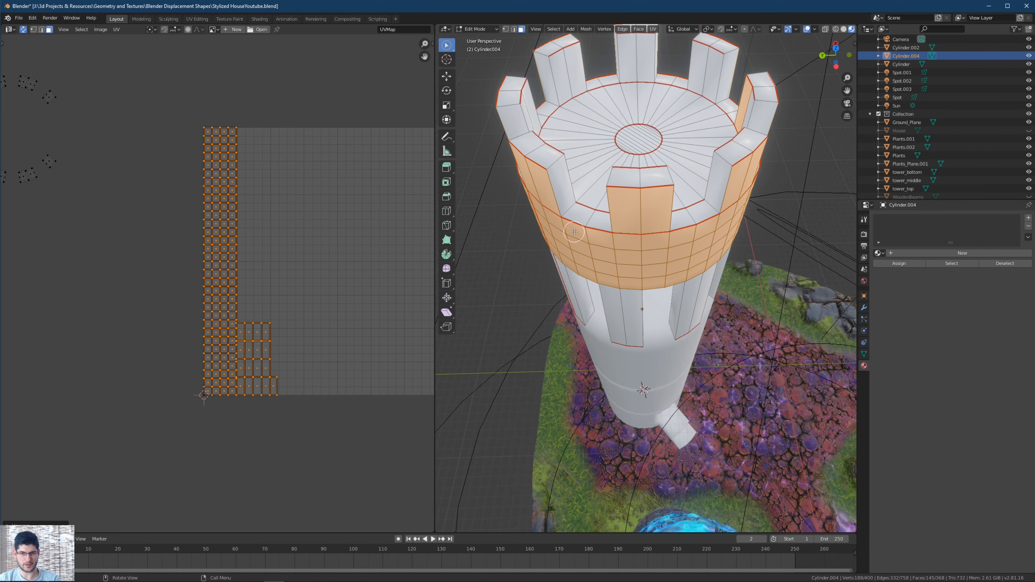
scroll(314, 287, down, 5)
key(g)
click(266, 141)
Select the tower's circular roof floor with its central disc, unwrap it, and move its islands clear of the UV square.
middle_drag(665, 216, 667, 265)
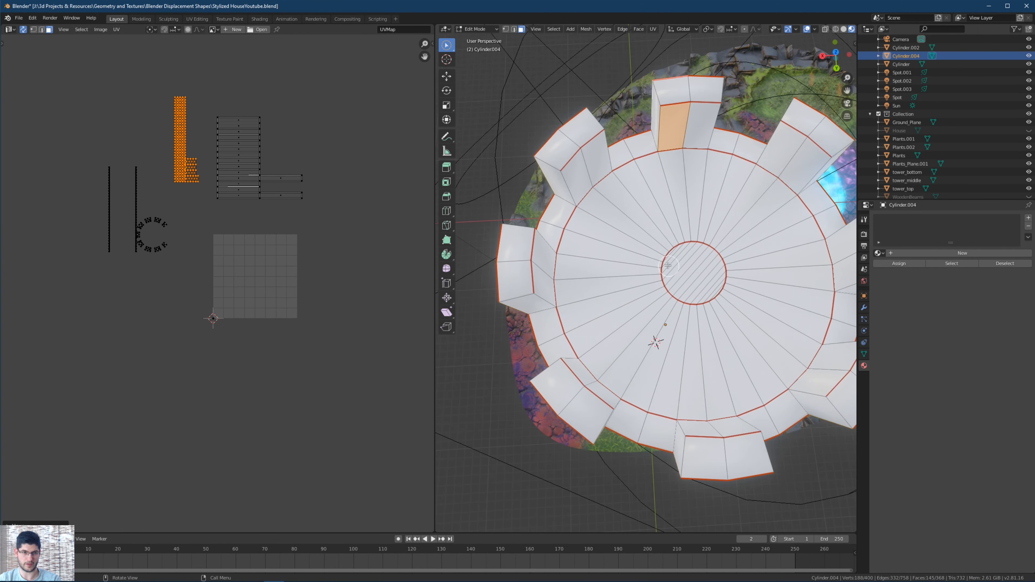
mouse_move(708, 272)
mouse_down()
mouse_move(680, 258)
mouse_move(607, 281)
mouse_move(766, 213)
mouse_move(774, 322)
mouse_move(487, 232)
mouse_up()
key(u)
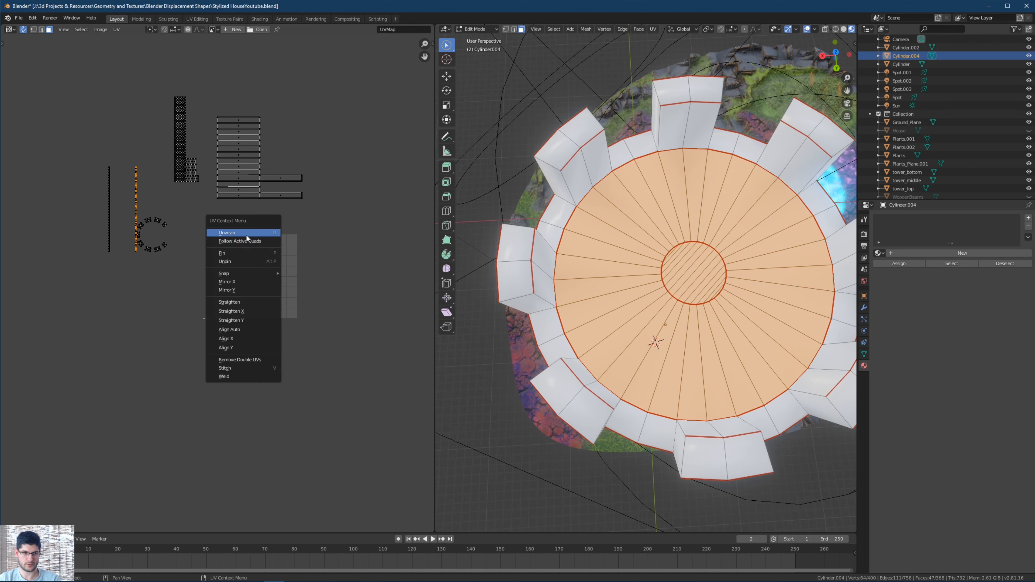
click(250, 233)
key(g)
click(390, 131)
scroll(358, 263, down, 1)
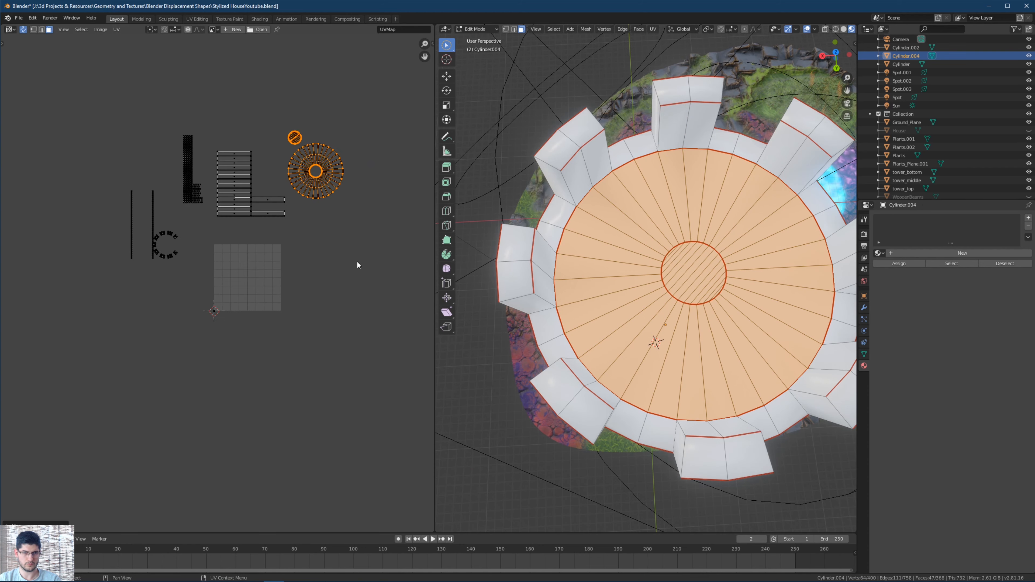
Select the two rim faces between neighbouring merlons on the tower top.
middle_drag(320, 259, 330, 234)
middle_drag(607, 318, 595, 286)
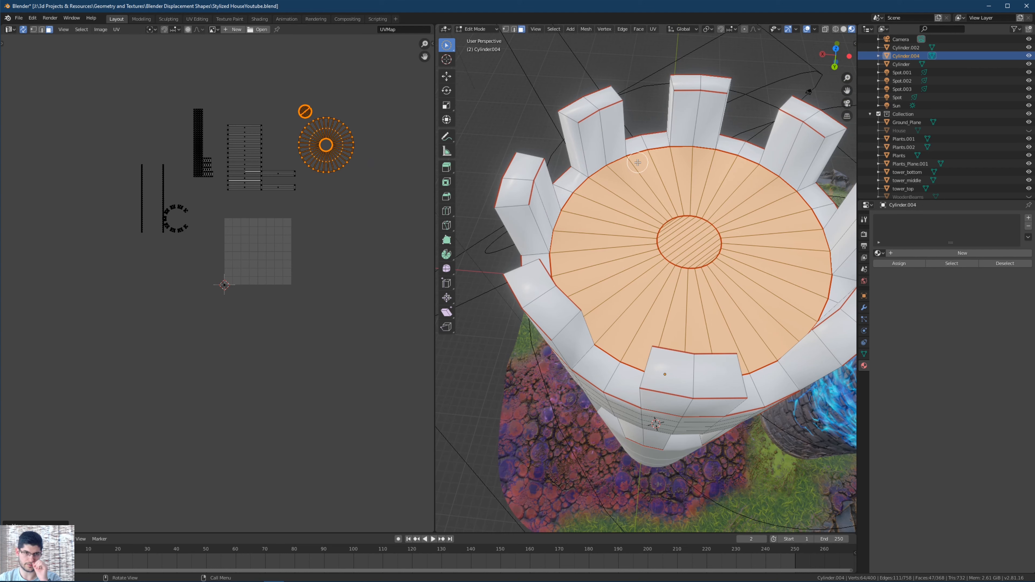
scroll(259, 111, up, 2)
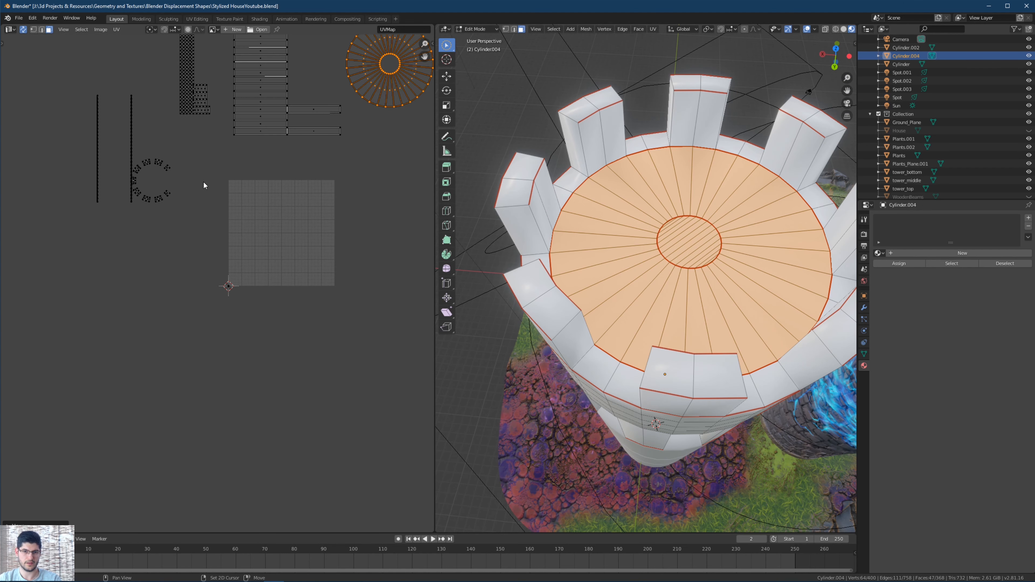
middle_drag(203, 181, 224, 196)
click(599, 375)
shift+click(635, 383)
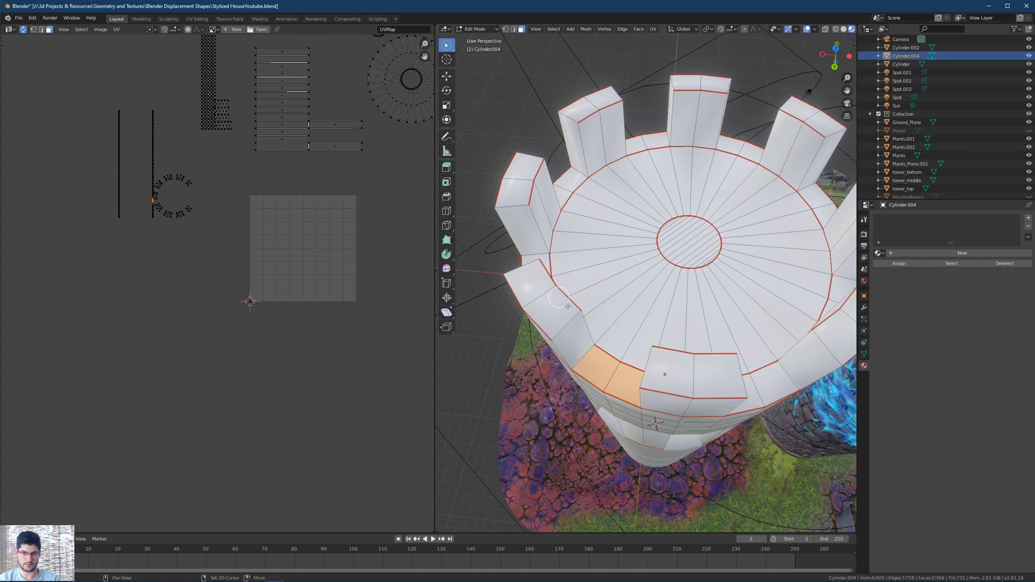
middle_drag(611, 192, 632, 222)
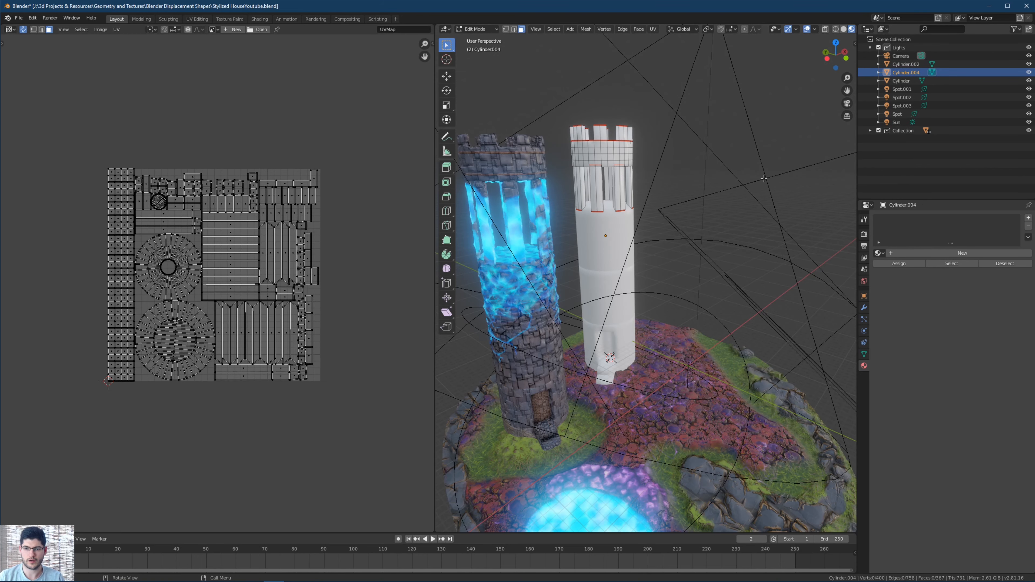
Add a new material to the tower top object, Cylinder.004.
key(alt+Tab)
click(617, 363)
middle_drag(628, 157, 646, 335)
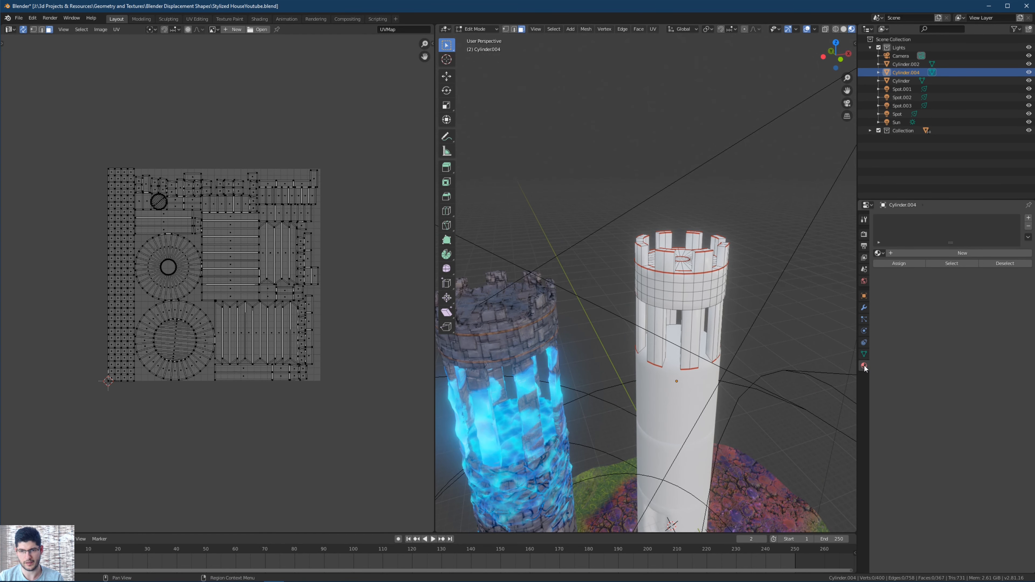
key(Tab)
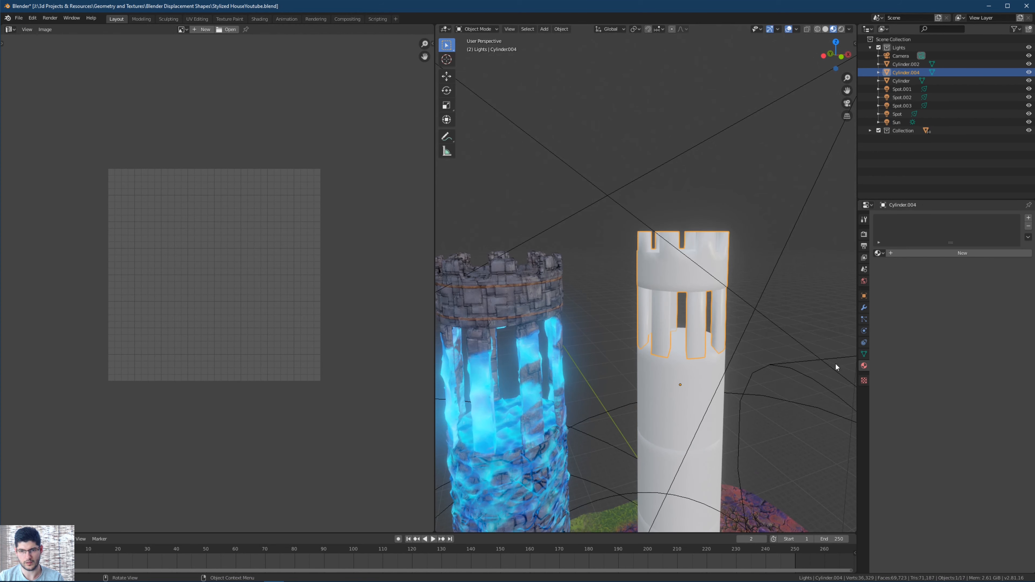
click(908, 254)
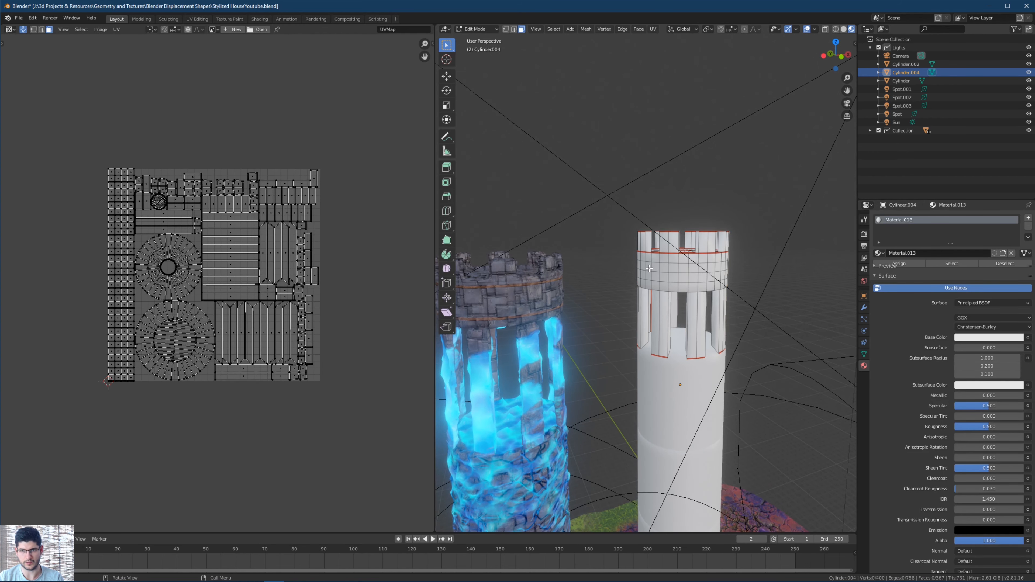
key(Tab)
Create a new collection in the scene.
shift+middle_drag(646, 236, 618, 182)
click(912, 159)
right_click(909, 155)
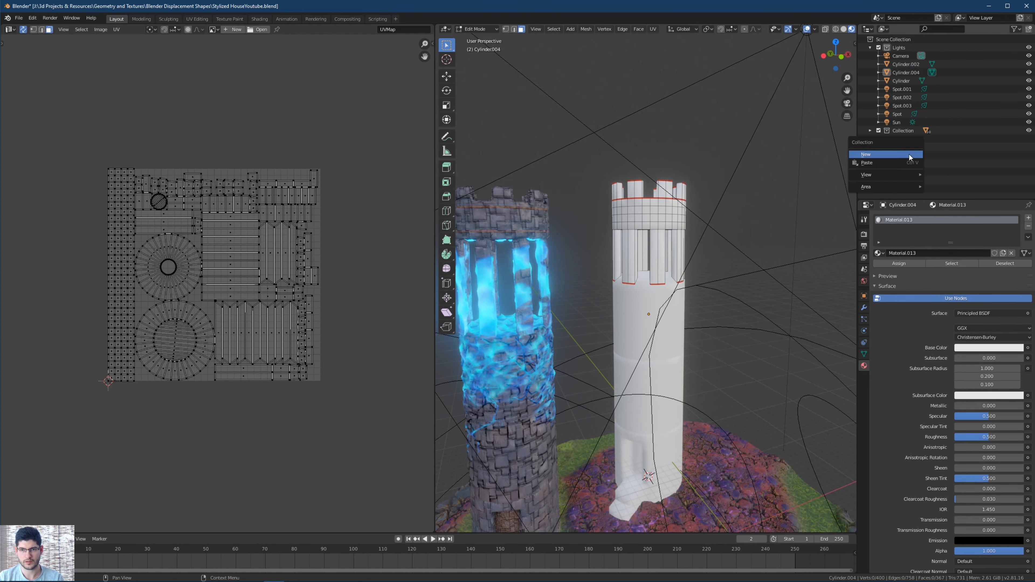
click(888, 155)
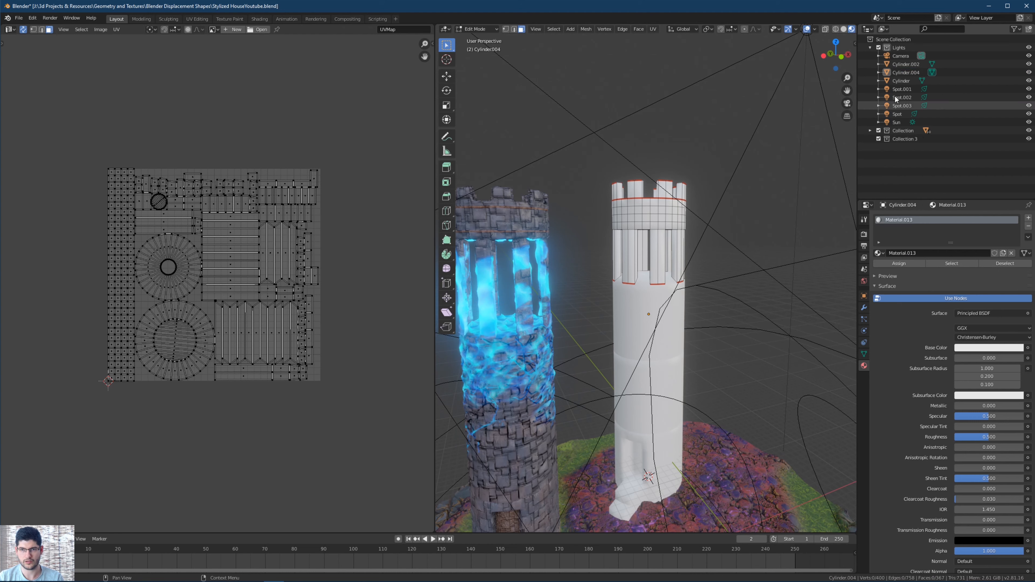
Move Cylinder.002, Cylinder.004 and Cylinder from the Lights collection into Collection 3.
click(897, 62)
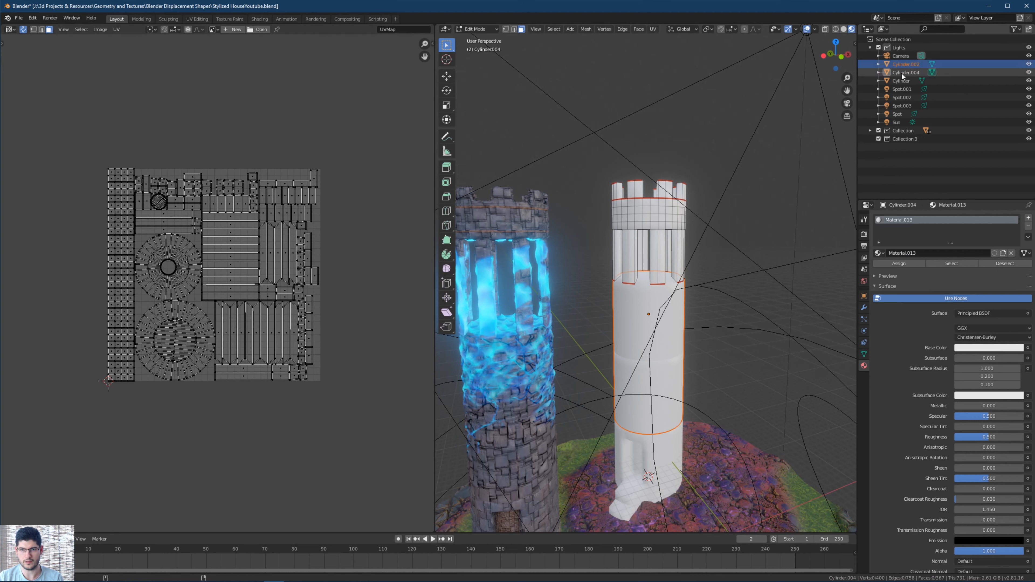
ctrl+click(900, 72)
ctrl+click(902, 79)
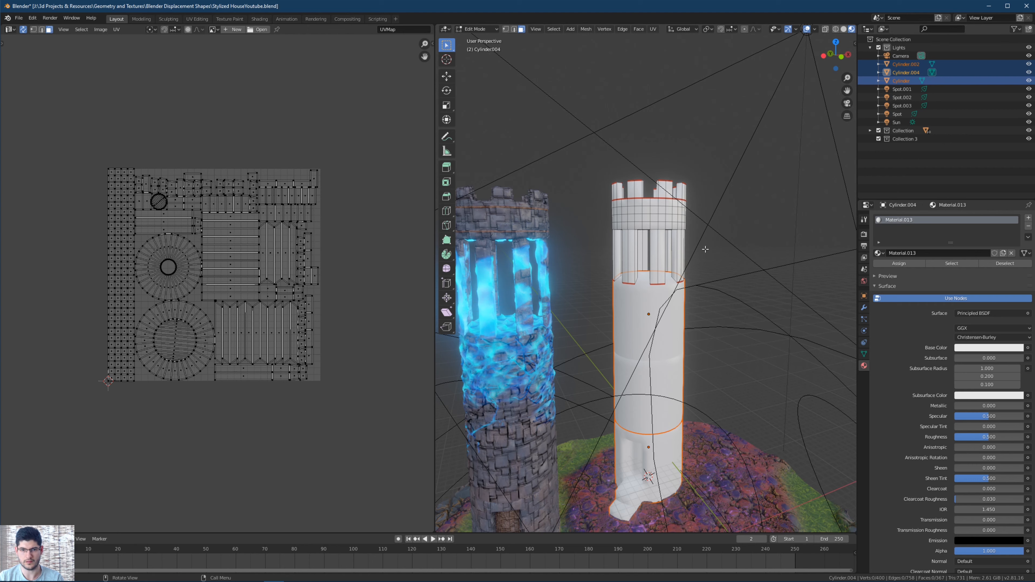
middle_drag(705, 249, 729, 244)
drag(906, 78, 906, 141)
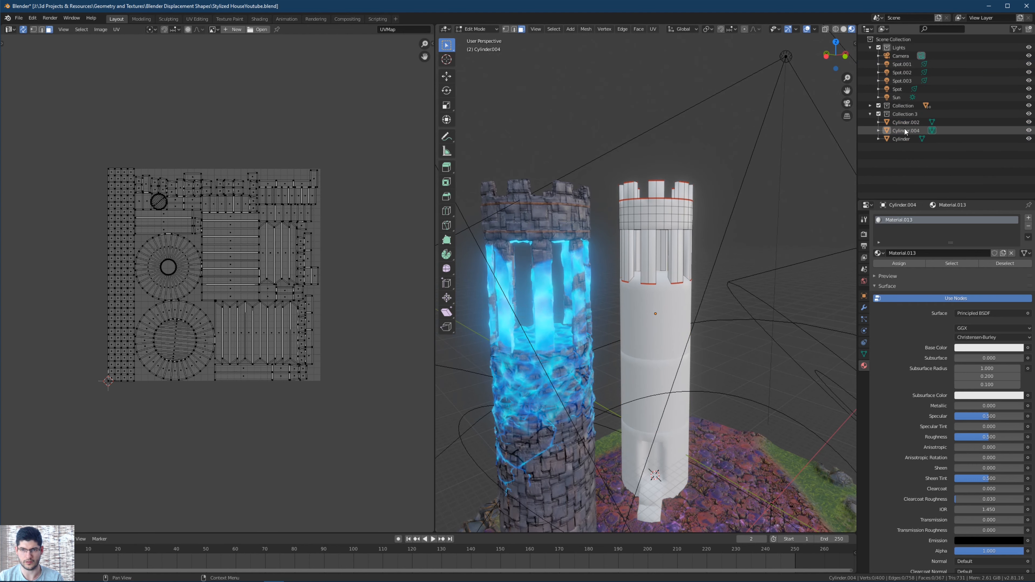
Rename the tower's lowest section, Cylinder, as tower1_bottom.
click(911, 123)
right_click(912, 123)
click(900, 139)
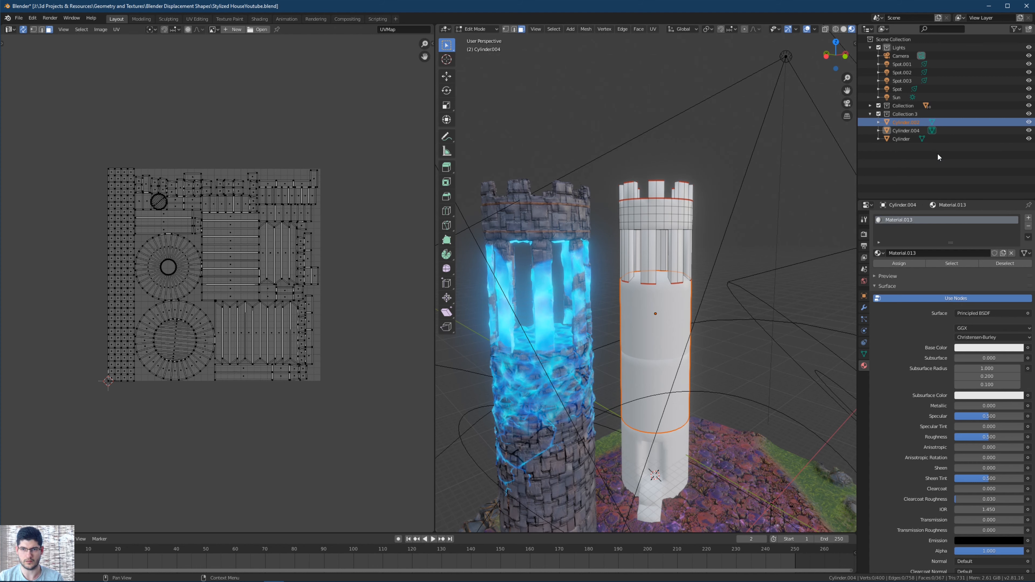
double_click(899, 139)
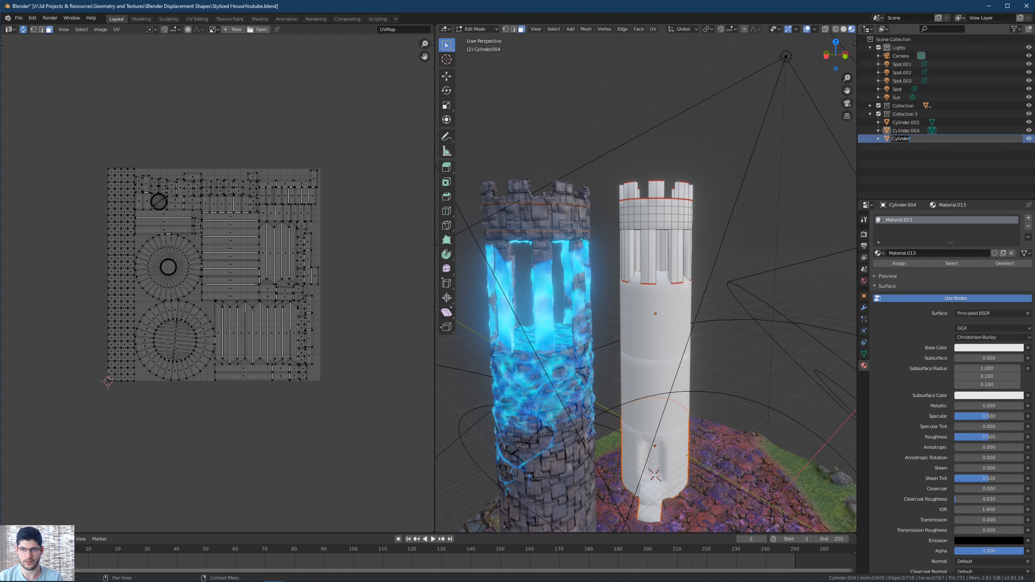
text(tower1_bottom)
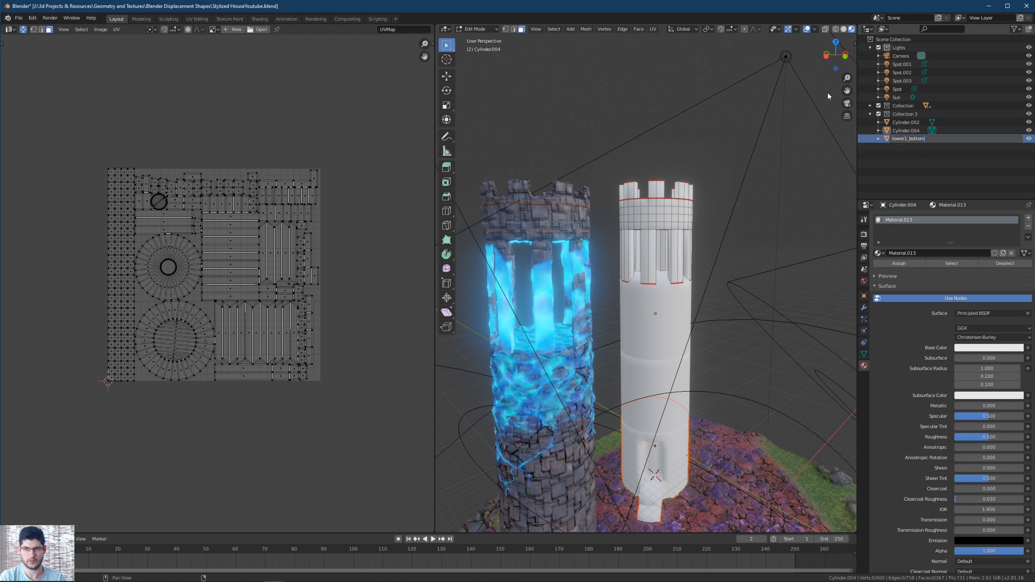
key(Return)
Rename the battlement section, Cylinder.004, as tower1_top.
click(898, 129)
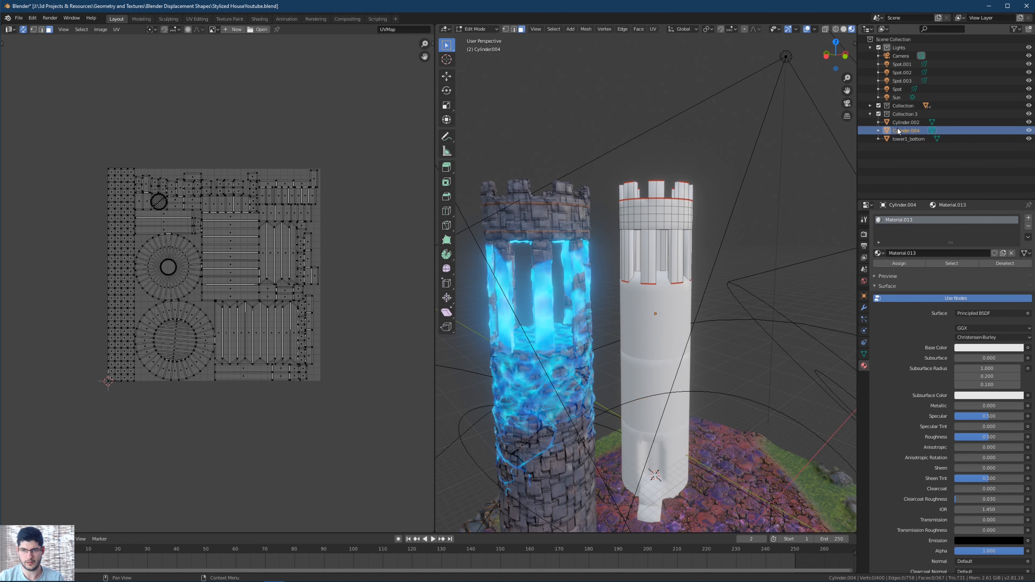
right_click(898, 130)
double_click(904, 130)
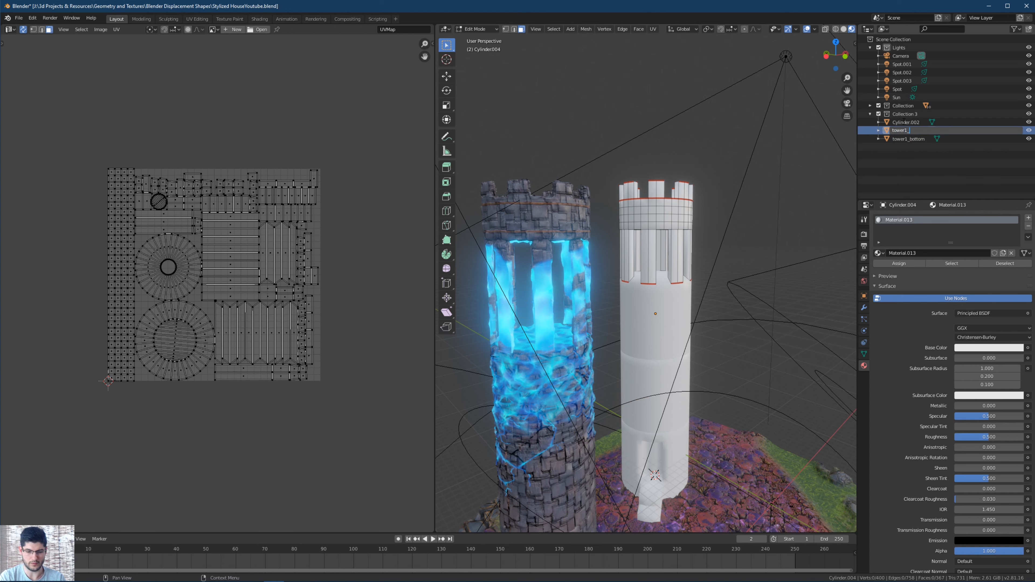
key(Return)
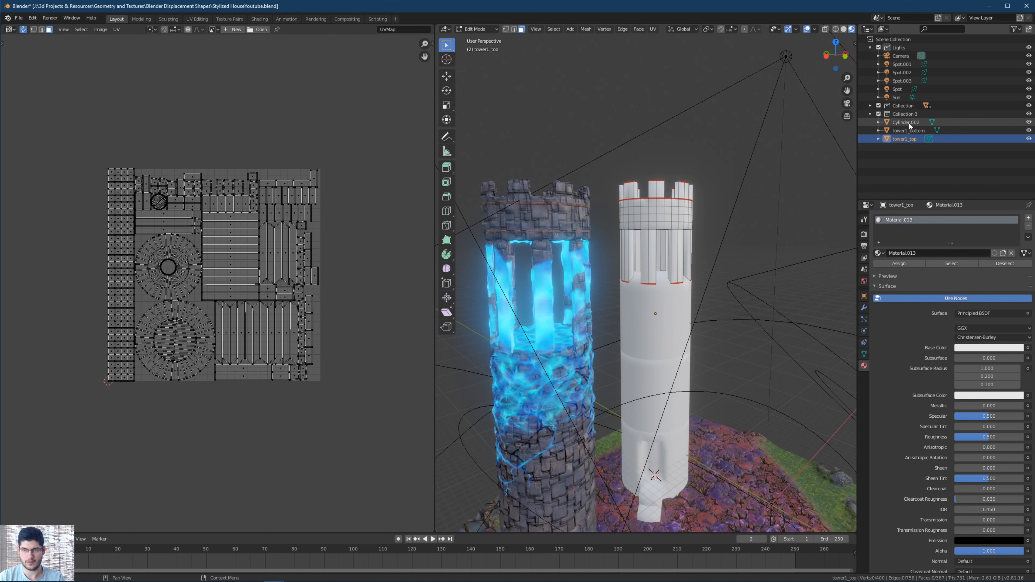
Rename the middle section, Cylinder.002, as tower1_middle and return to Object Mode.
double_click(908, 122)
text(Tow)
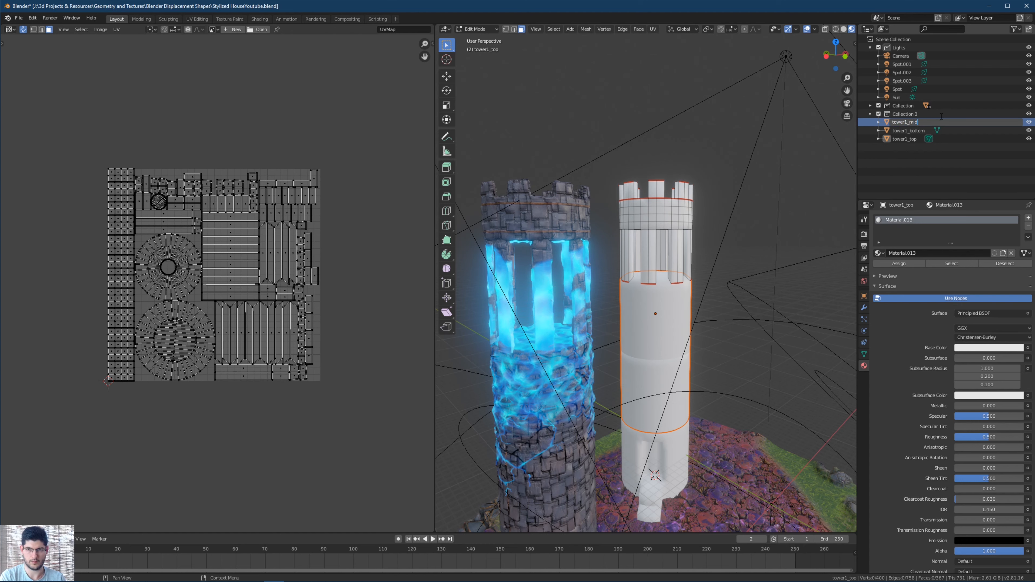
key(Return)
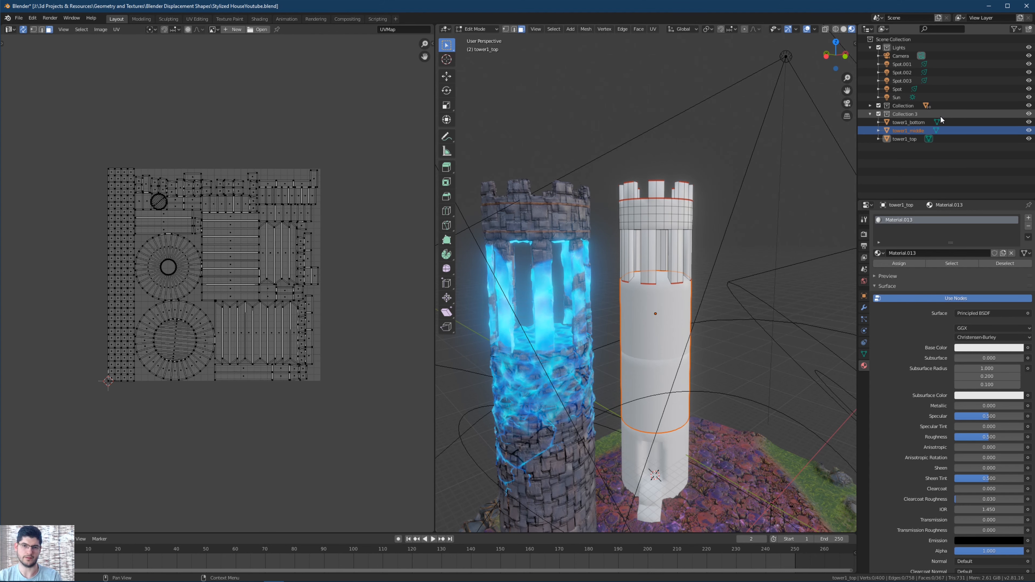
key(Tab)
middle_drag(762, 277, 804, 177)
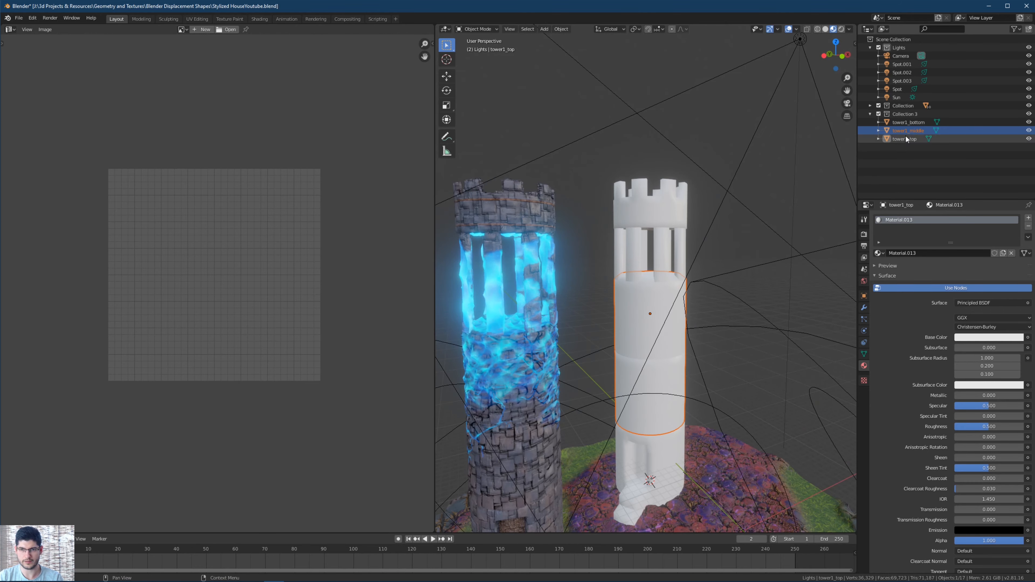
middle_drag(728, 274, 737, 252)
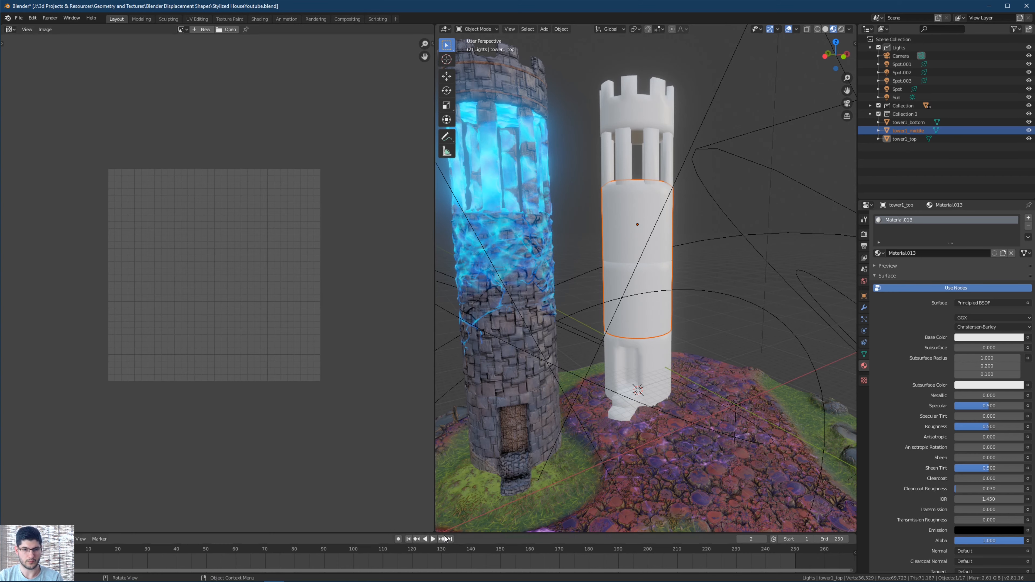
Merge the UV editor area into the 3D viewport and hide the Lights and Collection collections, leaving only Collection 3 visible.
drag(437, 530, 265, 408)
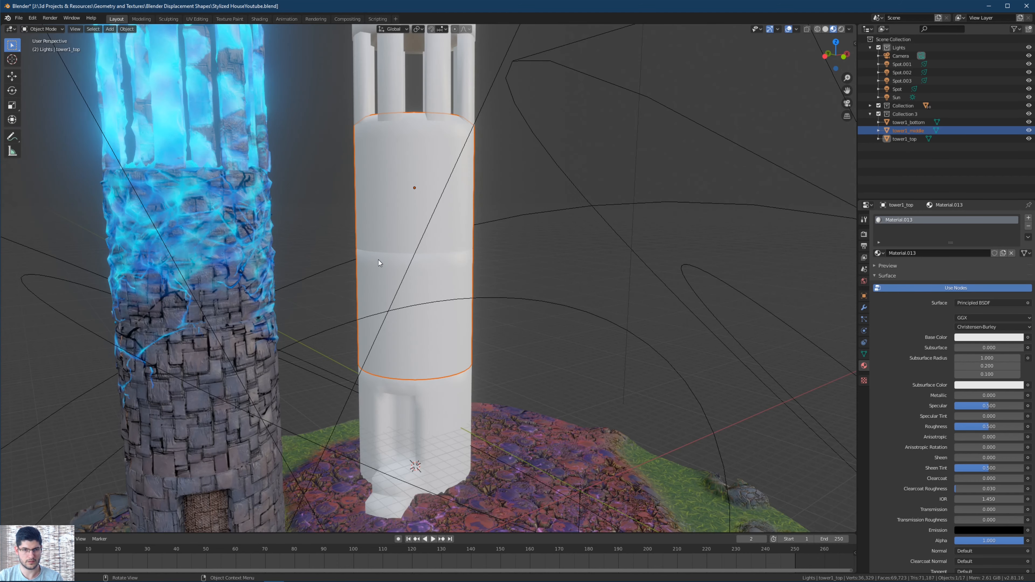
scroll(414, 274, down, 4)
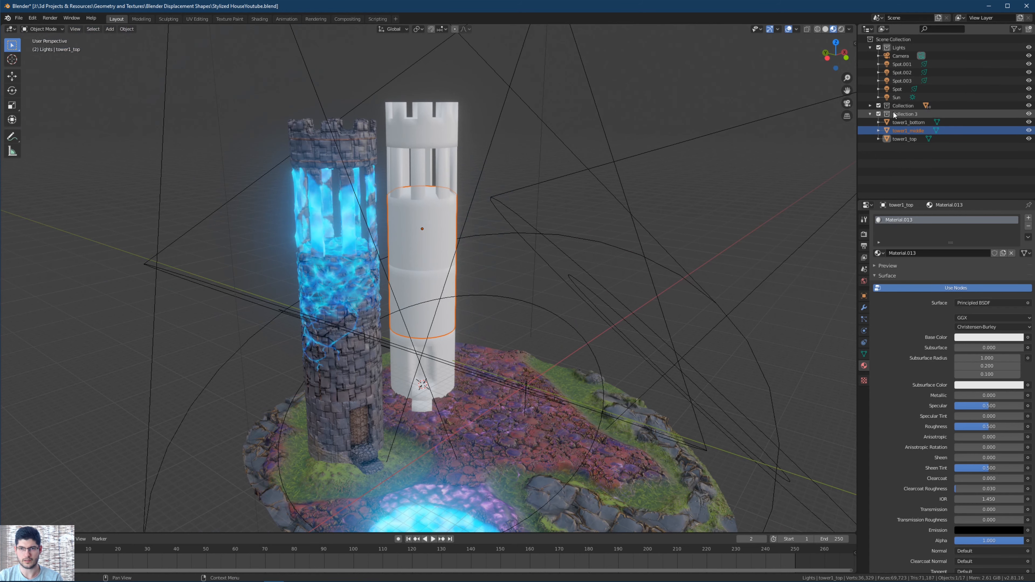
click(1029, 105)
middle_drag(492, 138, 511, 182)
click(1028, 48)
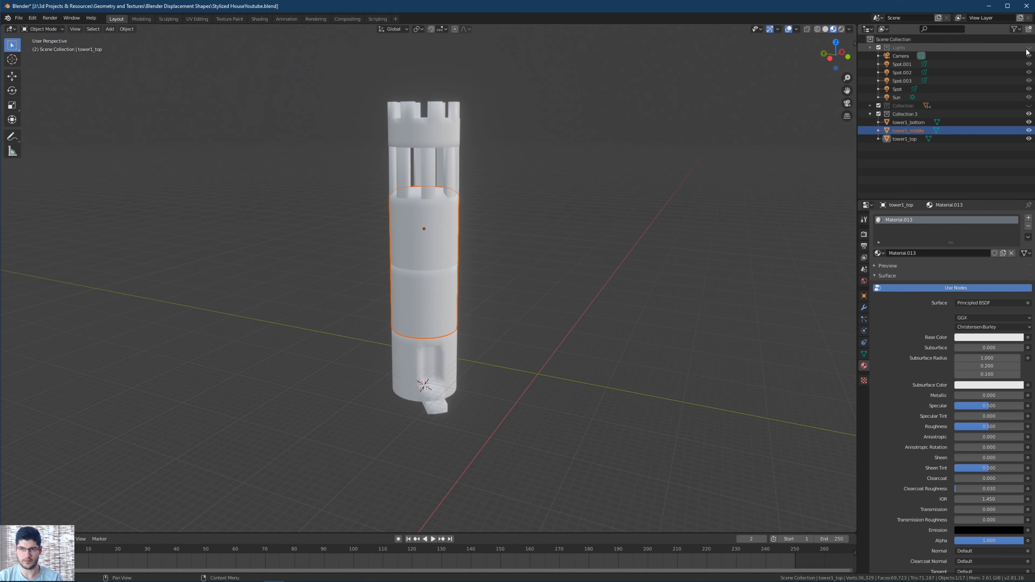
scroll(725, 161, up, 1)
scroll(460, 198, up, 4)
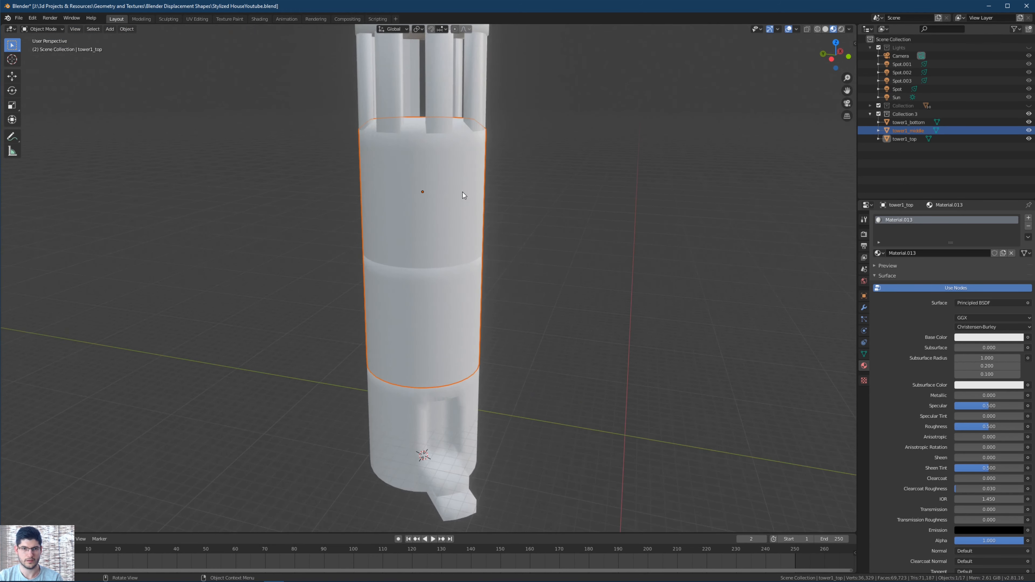
middle_drag(463, 192, 507, 229)
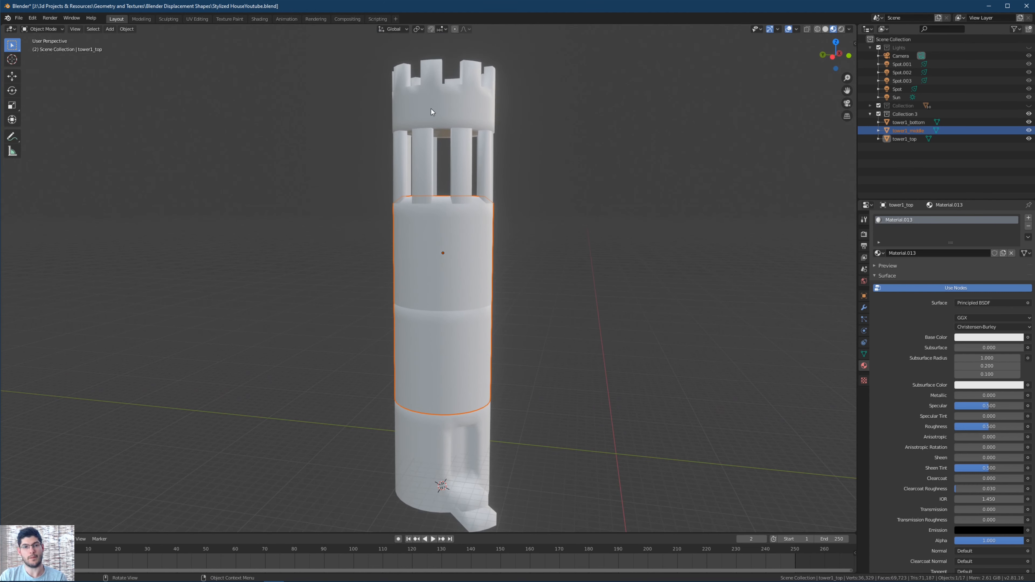
Add a Subdivision Surface modifier to tower1_bottom and compare the smoothed doorway and steps between Edit and Object Mode.
click(425, 501)
key(KP_Decimal)
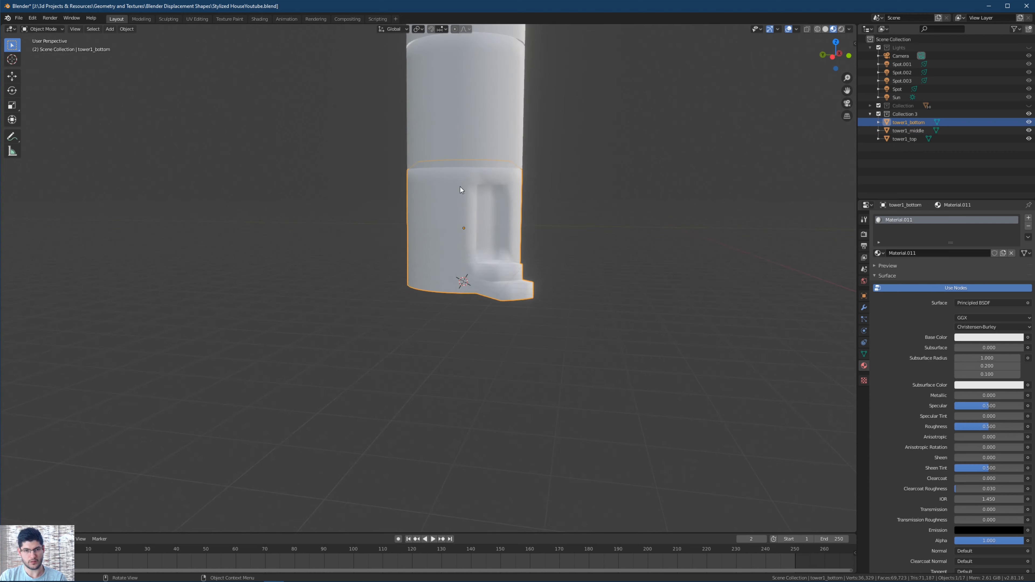
click(864, 307)
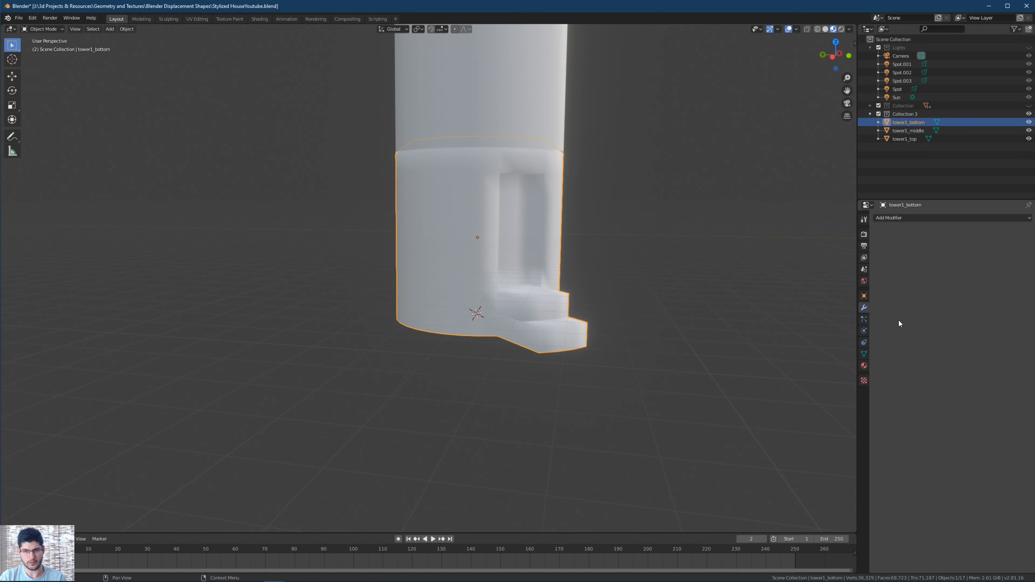
click(921, 219)
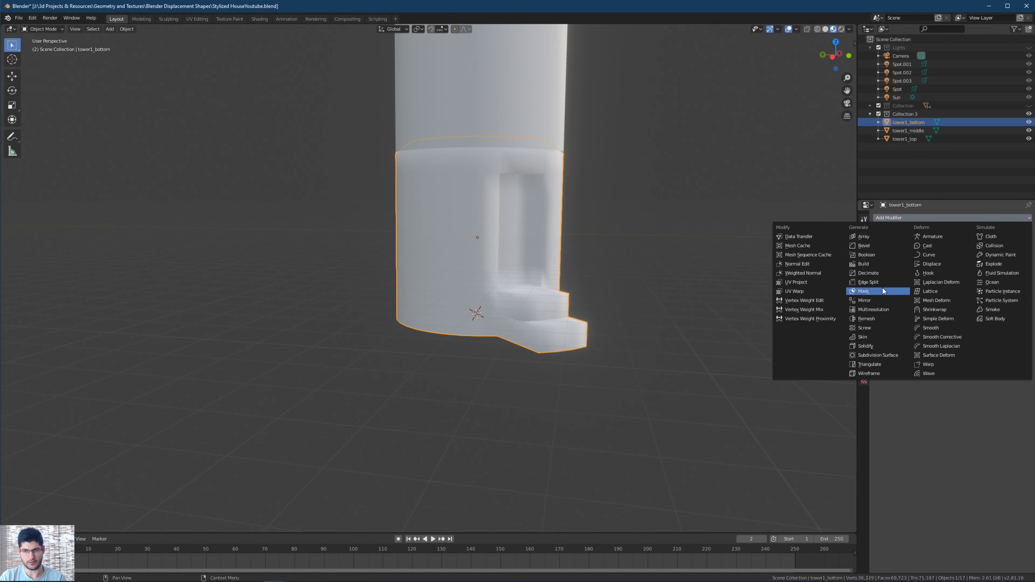
click(873, 354)
scroll(539, 257, up, 3)
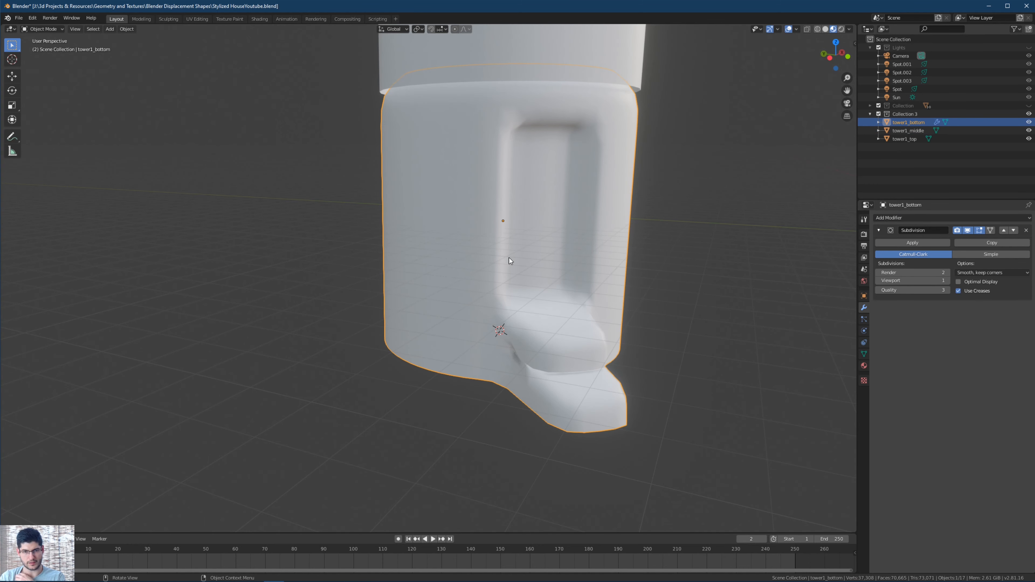
key(Tab)
key(Tab)
key(Tab)
key(Tab)
middle_drag(543, 217, 548, 286)
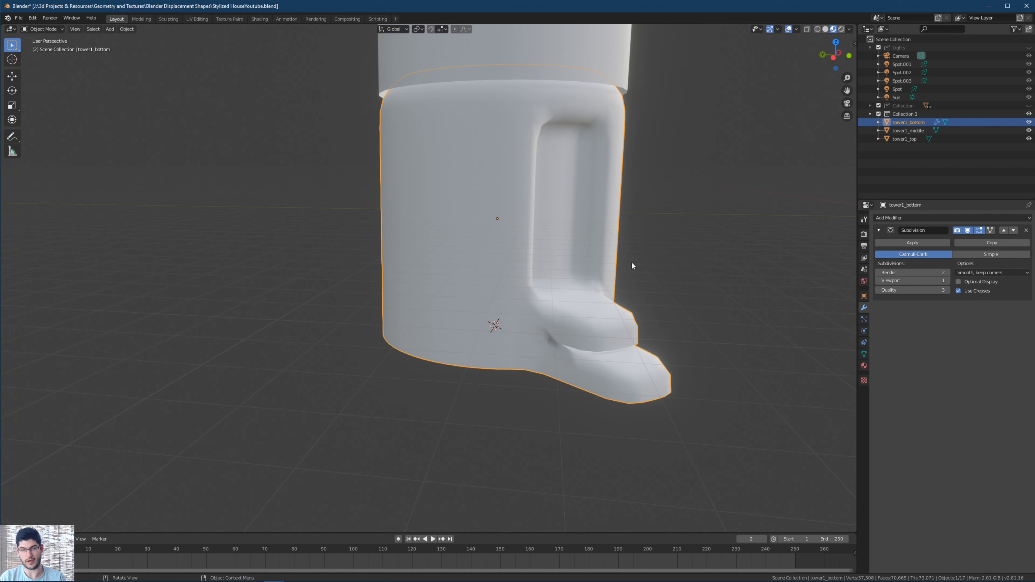
In Edit Mode, toggle the wireframe overlay on and off to examine the subdivided mesh of tower1_bottom.
key(Tab)
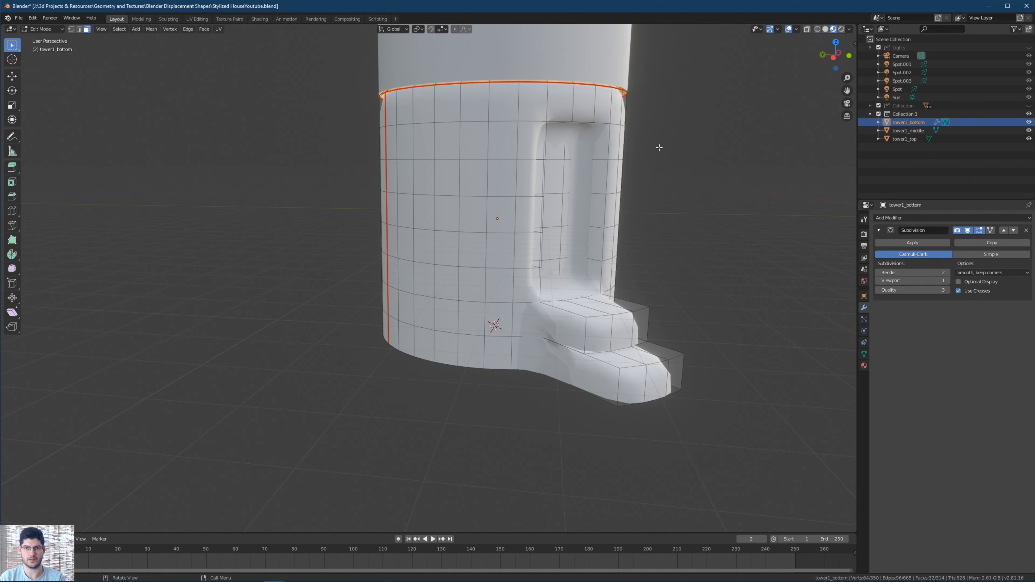
click(795, 29)
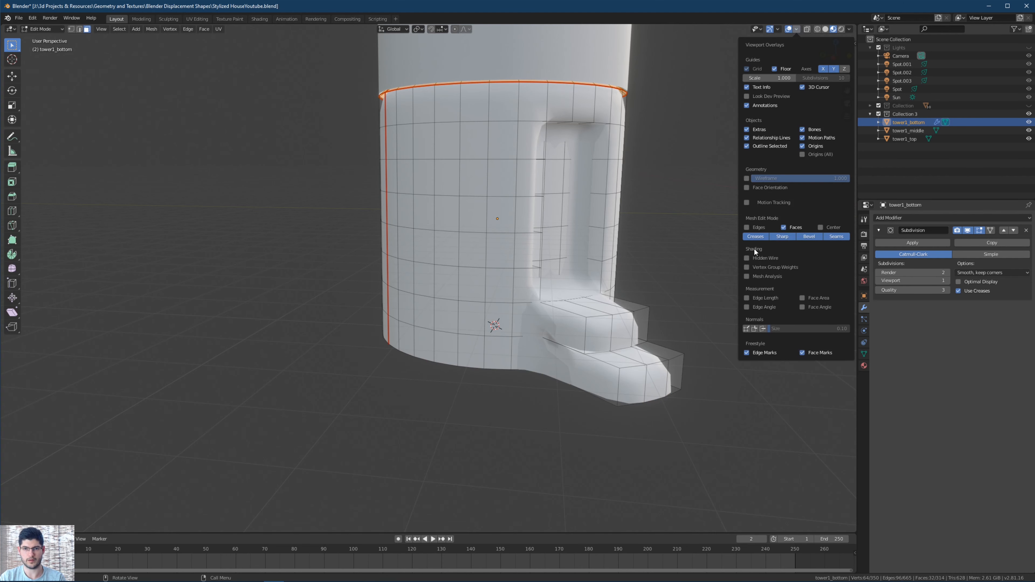
click(746, 178)
click(745, 178)
click(746, 179)
click(745, 178)
click(746, 179)
click(746, 178)
Set the Subdivision modifier's viewport level to 4 on tower1_bottom and show the wireframe overlay.
click(949, 279)
click(948, 278)
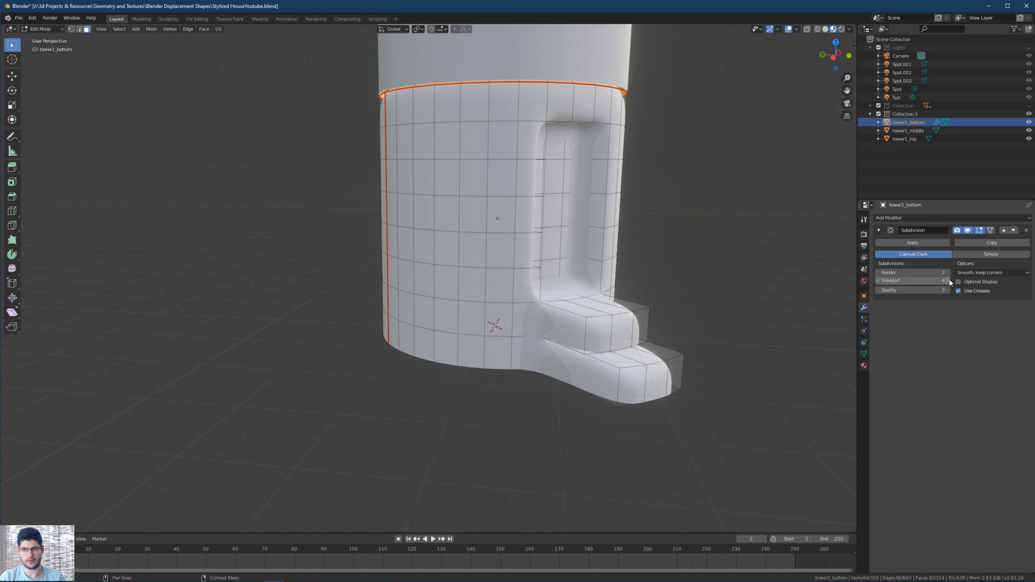
click(796, 29)
click(746, 178)
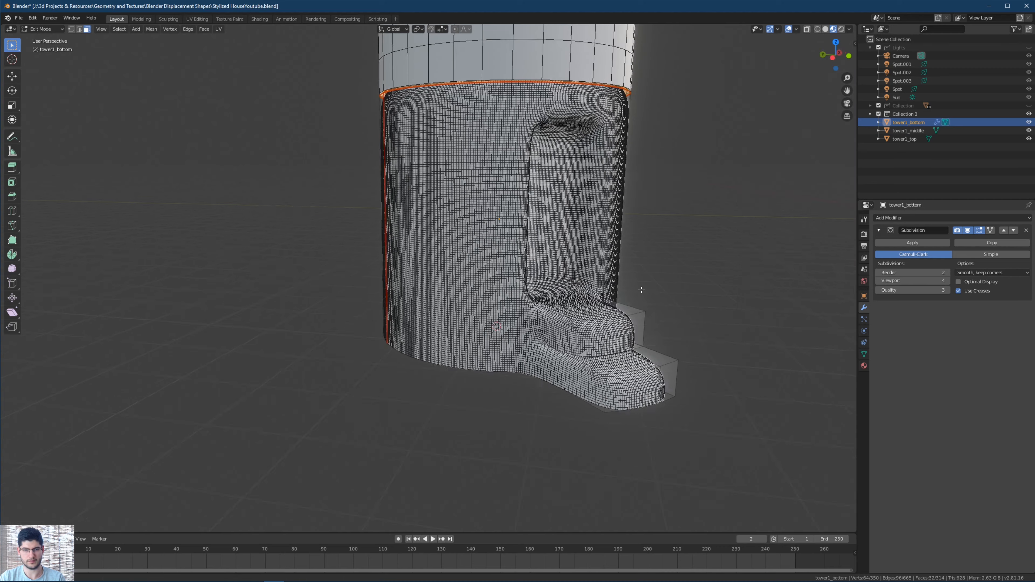
scroll(597, 275, up, 3)
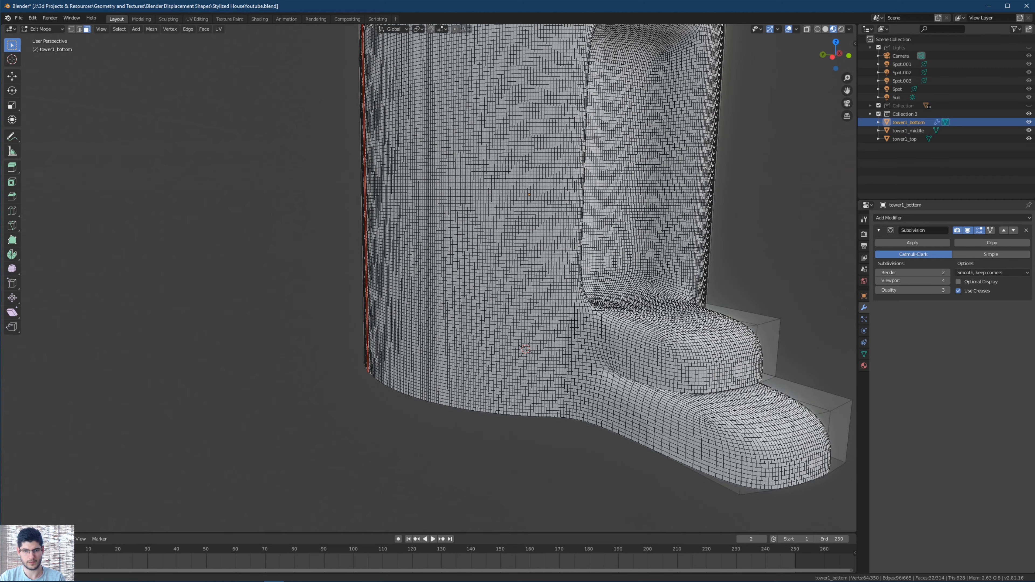
Try viewport subdivision levels 5 and 3 on tower1_bottom, then return it to 4.
click(946, 281)
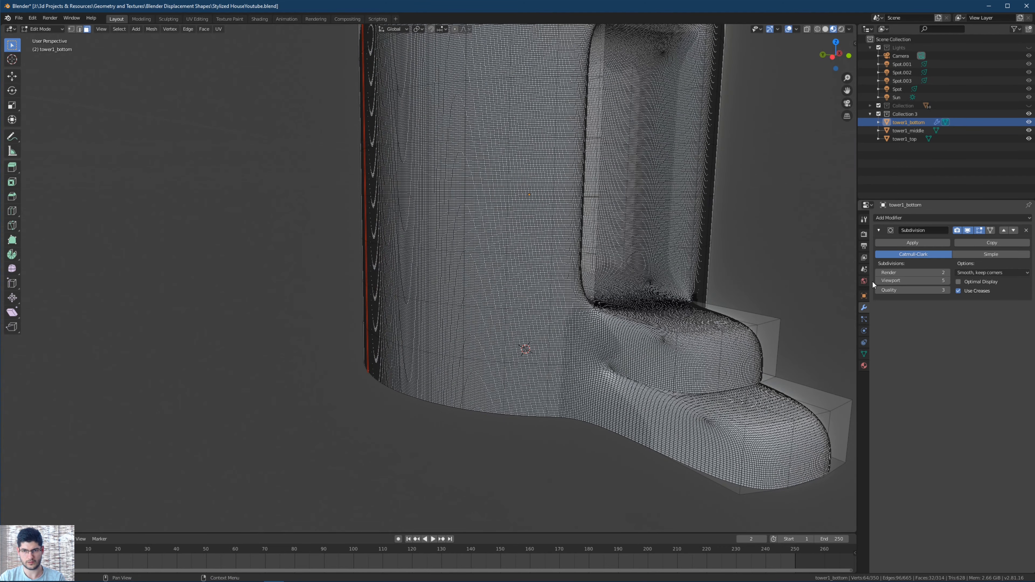
click(877, 281)
click(876, 282)
middle_drag(776, 265, 603, 230)
click(946, 280)
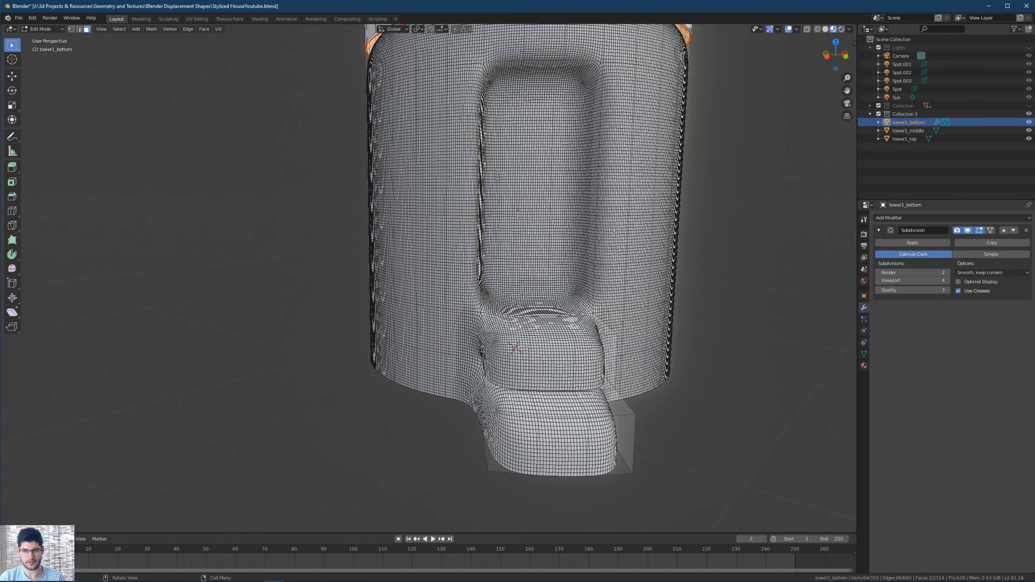
scroll(603, 231, down, 1)
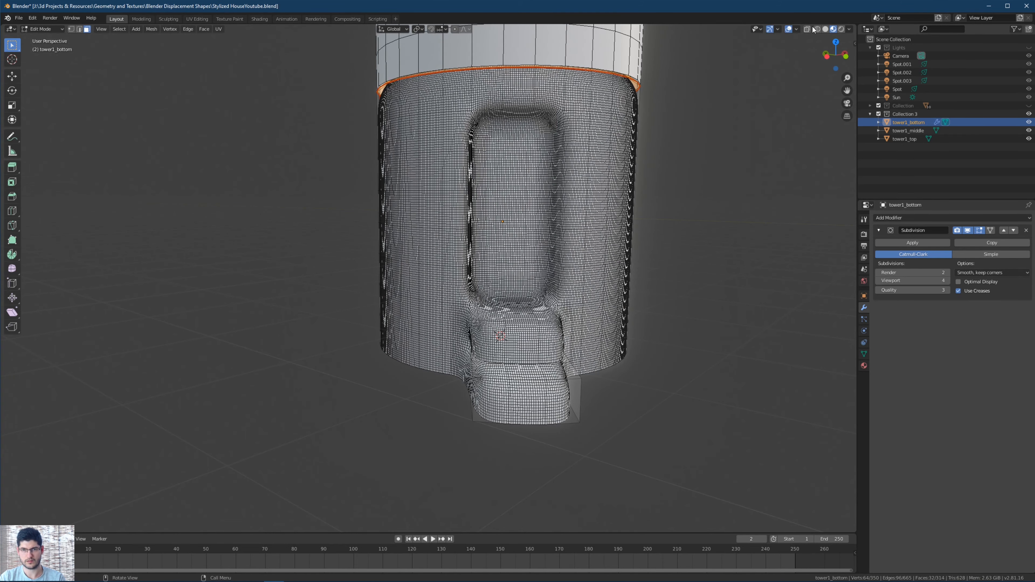
Turn off the wireframe overlay and check the smoothed tower1_bottom in Object Mode before resuming mesh editing.
click(794, 29)
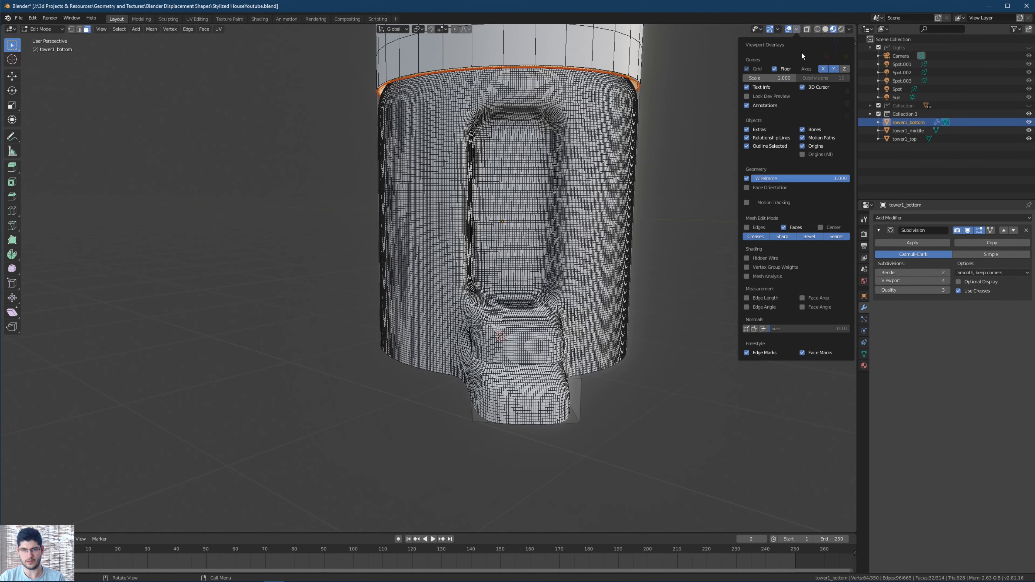
click(759, 180)
click(746, 179)
click(746, 179)
middle_drag(530, 176, 469, 85)
scroll(556, 188, down, 2)
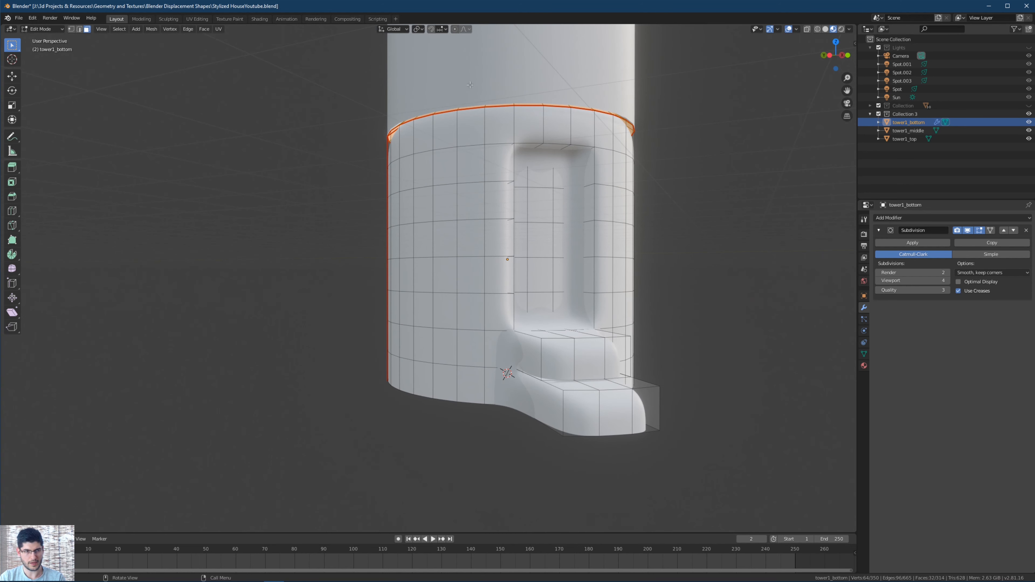
key(Tab)
key(Tab)
Add loop cuts to tower1_bottom just above and below the doorway's top edge and across the two door steps.
click(15, 212)
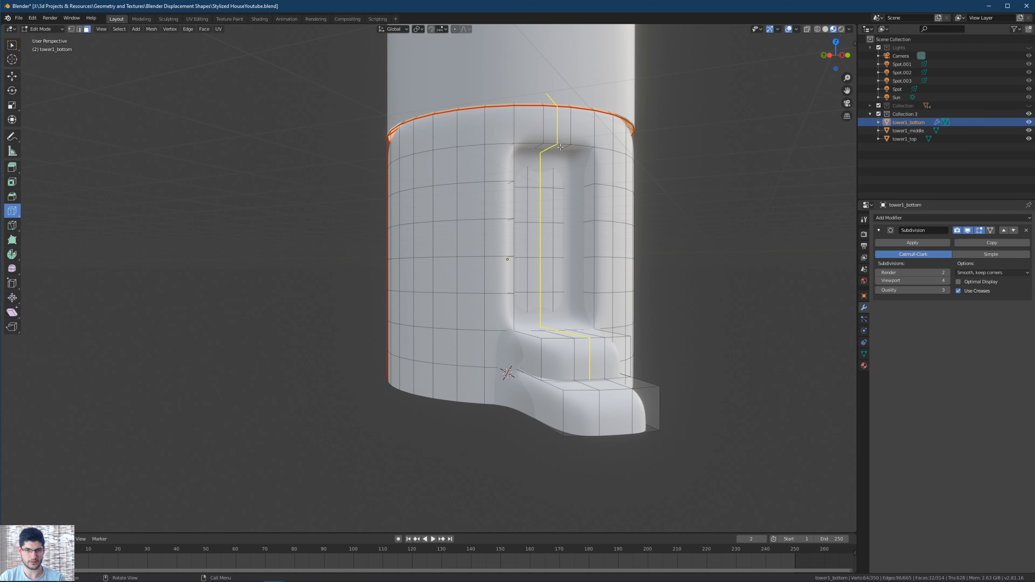
click(587, 165)
middle_drag(588, 198, 575, 218)
click(596, 157)
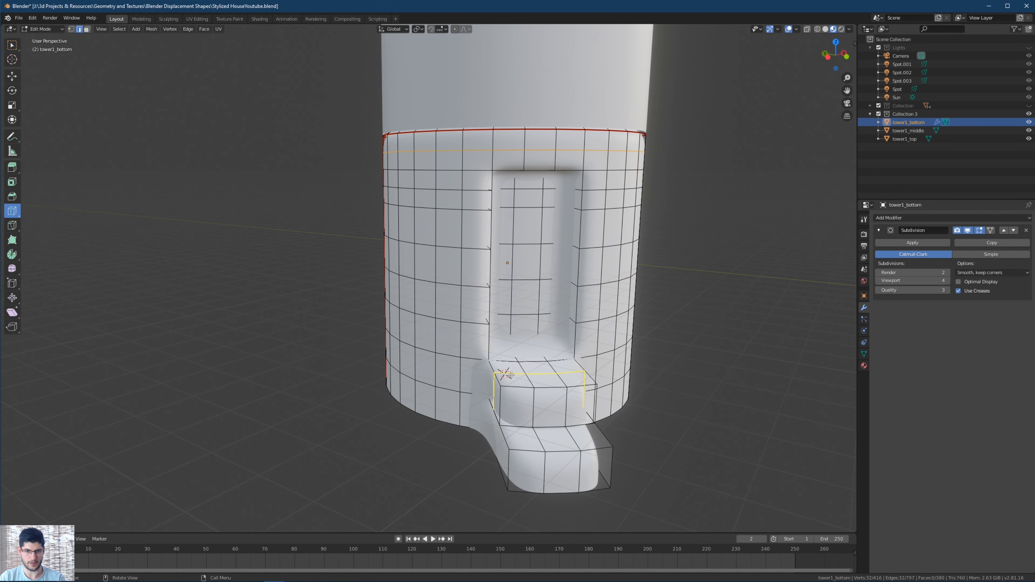
click(518, 401)
click(593, 434)
click(555, 440)
middle_drag(555, 439, 565, 432)
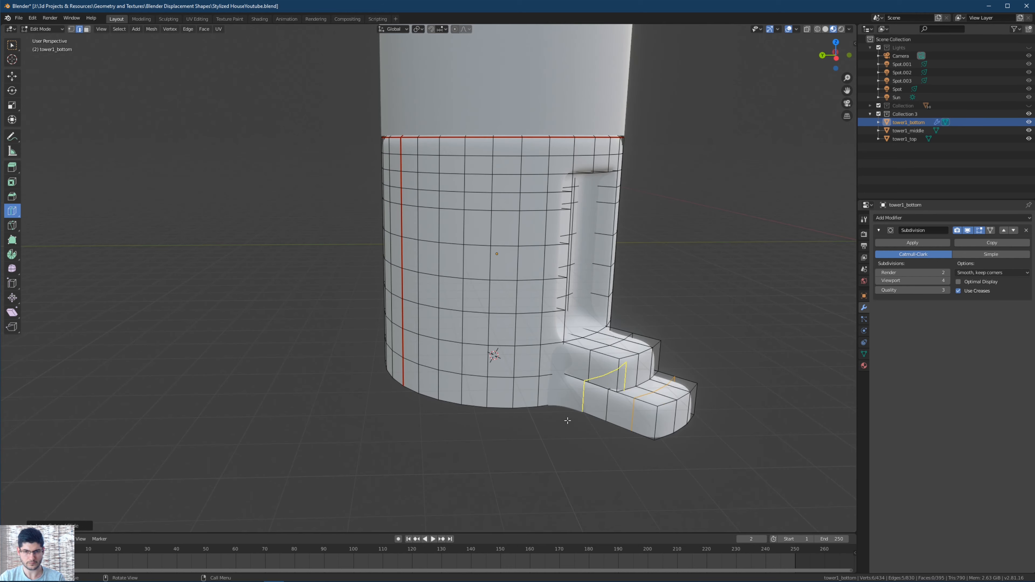
Add two horizontal loop cuts around the lower wall of tower1_bottom and one loop around the inside of the doorway recess.
click(539, 361)
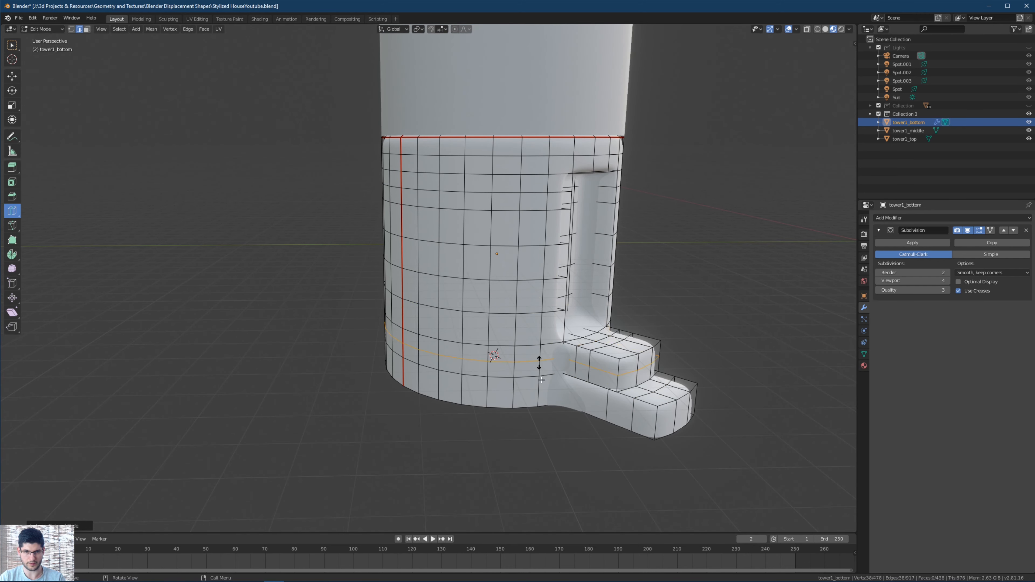
click(544, 389)
middle_drag(552, 387, 546, 388)
scroll(548, 388, up, 2)
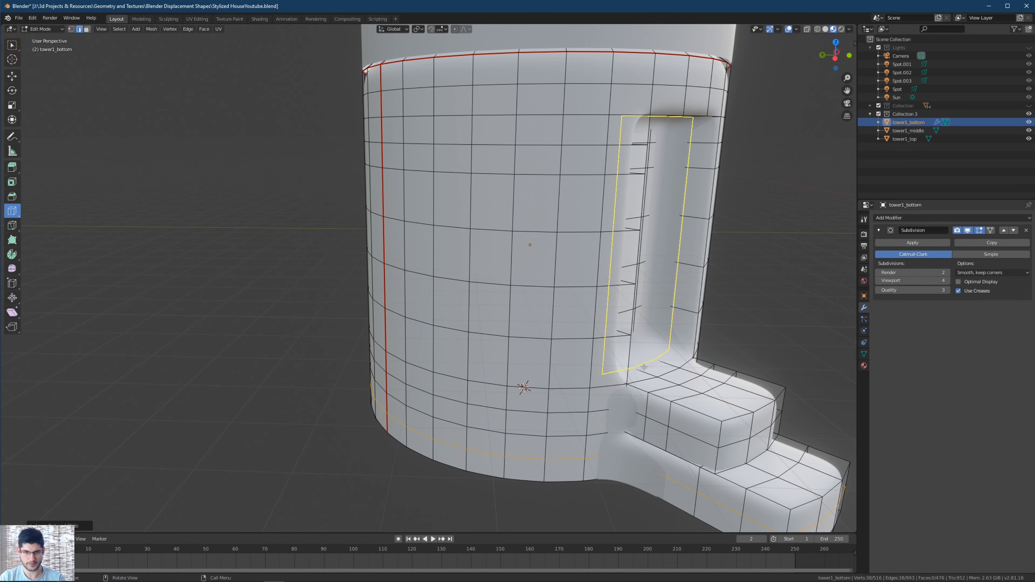
middle_drag(659, 357, 648, 362)
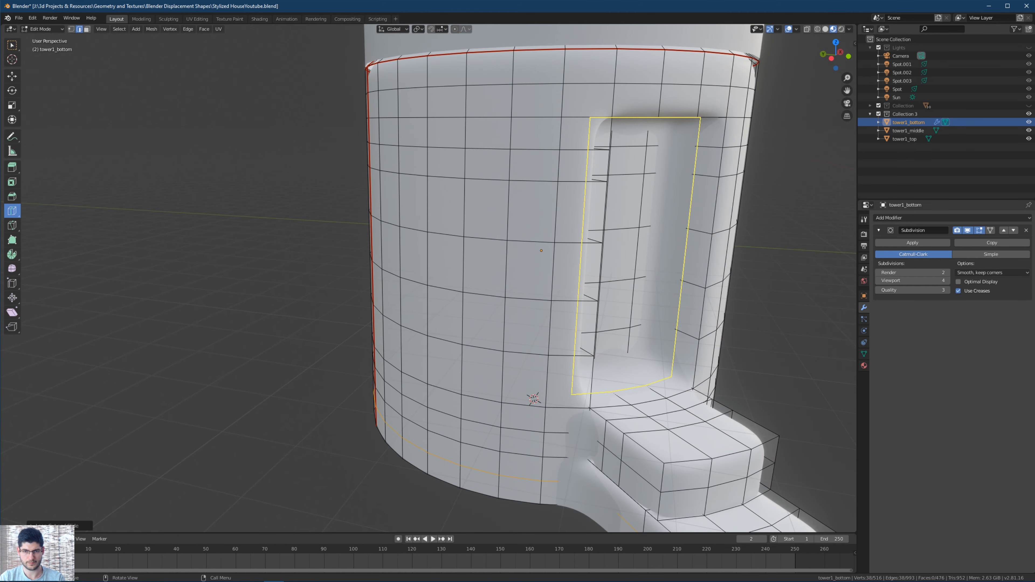
click(671, 318)
middle_drag(670, 318, 619, 326)
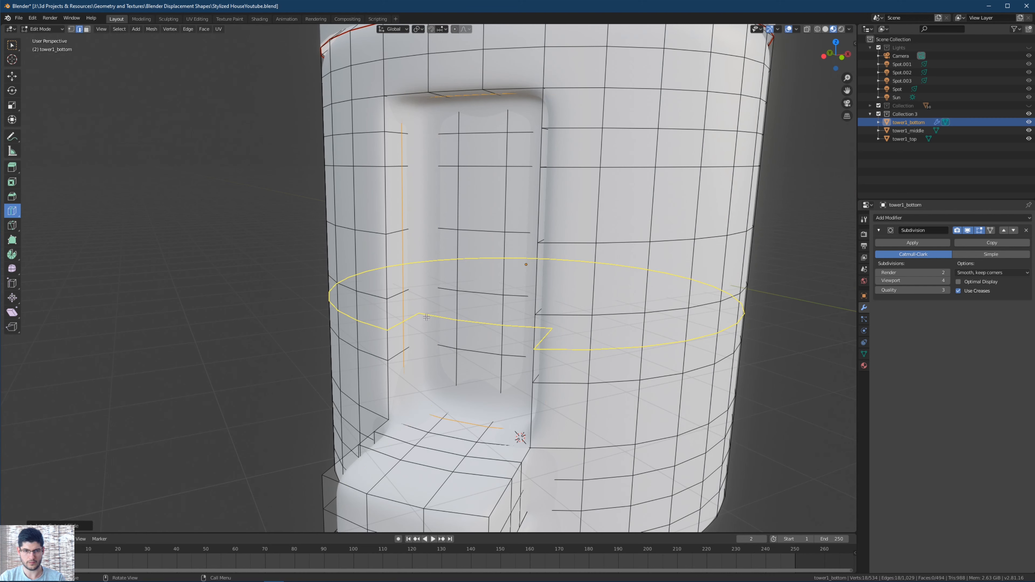
scroll(430, 315, down, 1)
scroll(430, 315, down, 1)
Add more horizontal loop cuts around the wall at door height and a vertical one through the doorway, then leave Edit Mode.
click(428, 306)
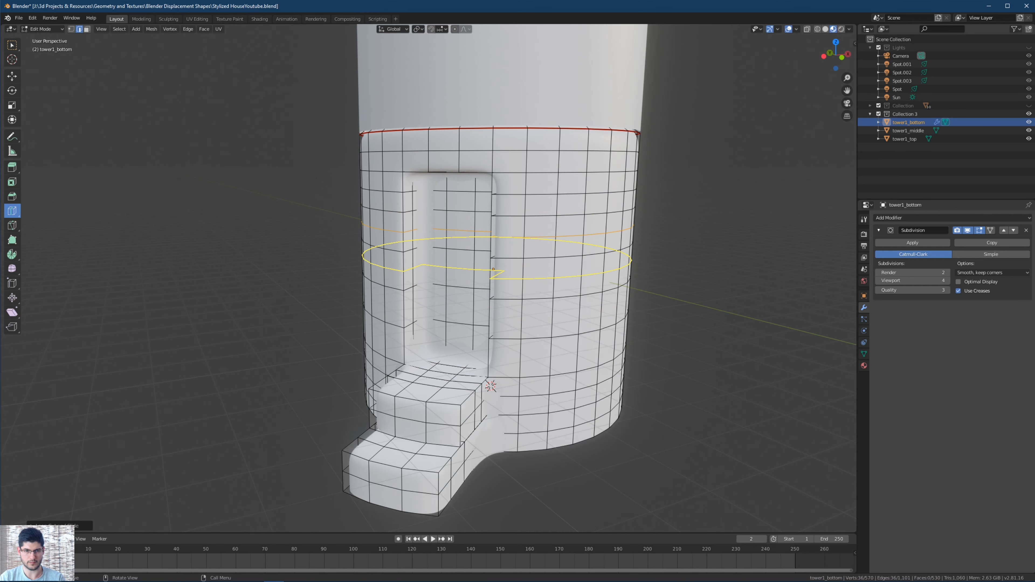
click(431, 307)
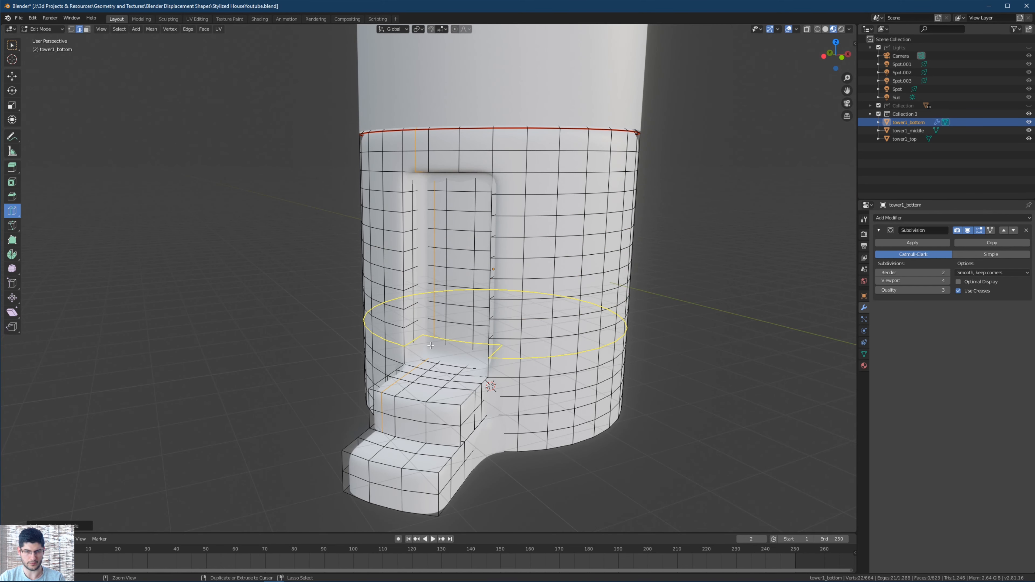
click(431, 326)
middle_drag(431, 326, 469, 317)
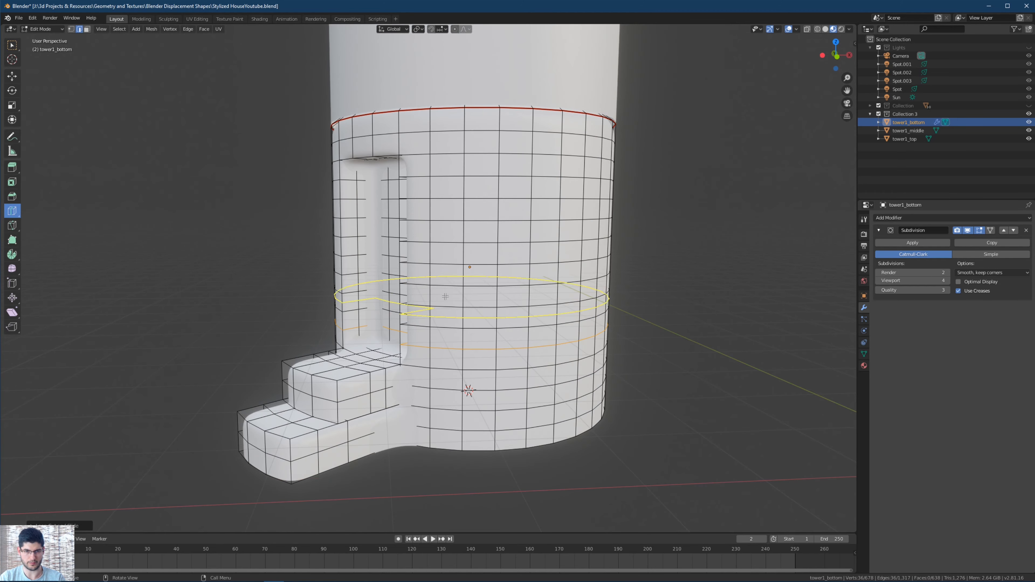
scroll(469, 317, down, 1)
middle_drag(469, 269, 524, 292)
middle_drag(525, 233, 557, 205)
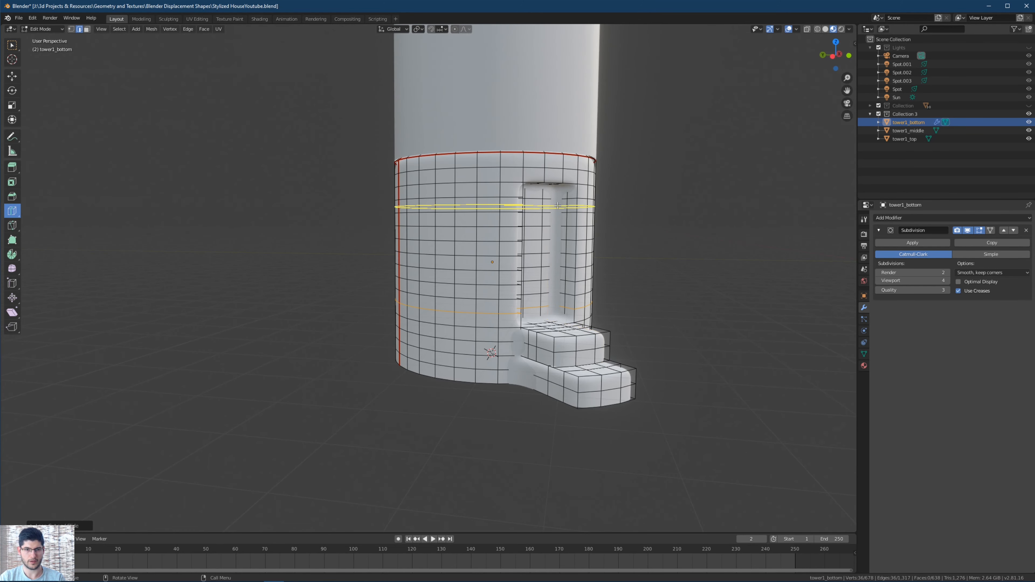
key(Tab)
Select tower1_middle, enter Edit Mode and add a Subdivision Surface modifier to it.
middle_drag(576, 261, 600, 254)
shift+middle_drag(528, 235, 540, 355)
click(919, 130)
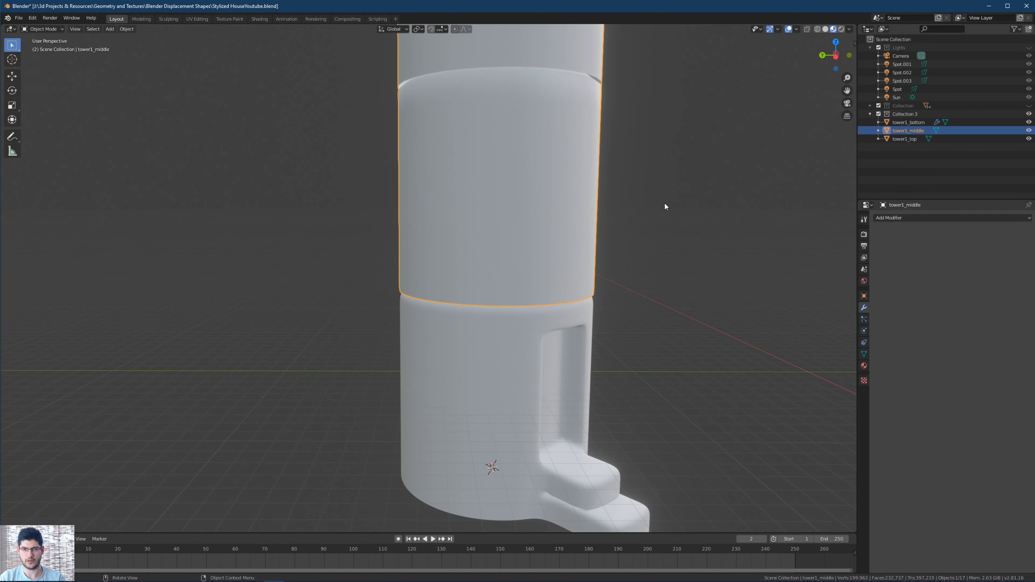
key(Tab)
shift+middle_drag(530, 207, 530, 324)
scroll(532, 253, down, 1)
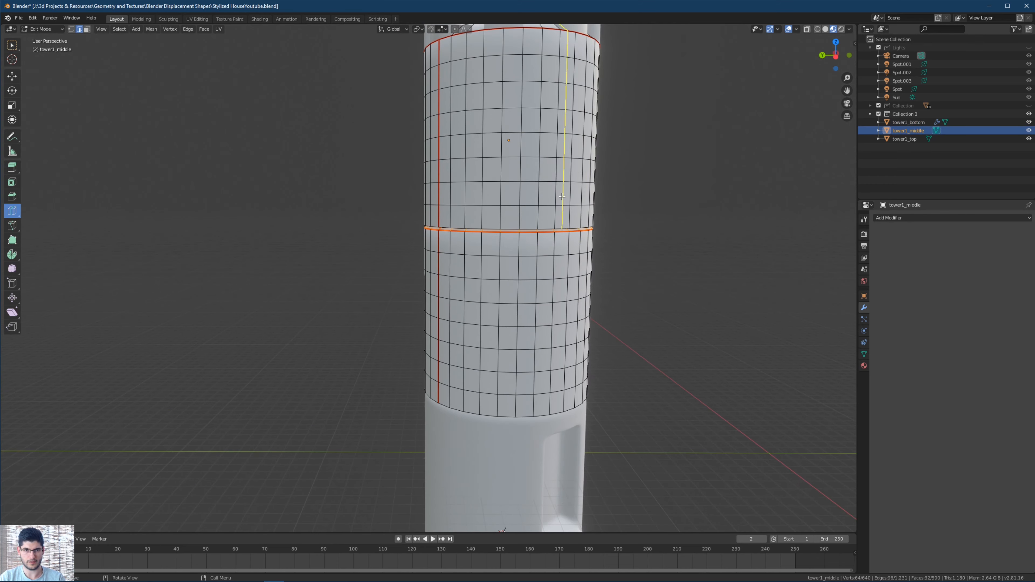
shift+middle_drag(567, 164, 586, 262)
click(899, 218)
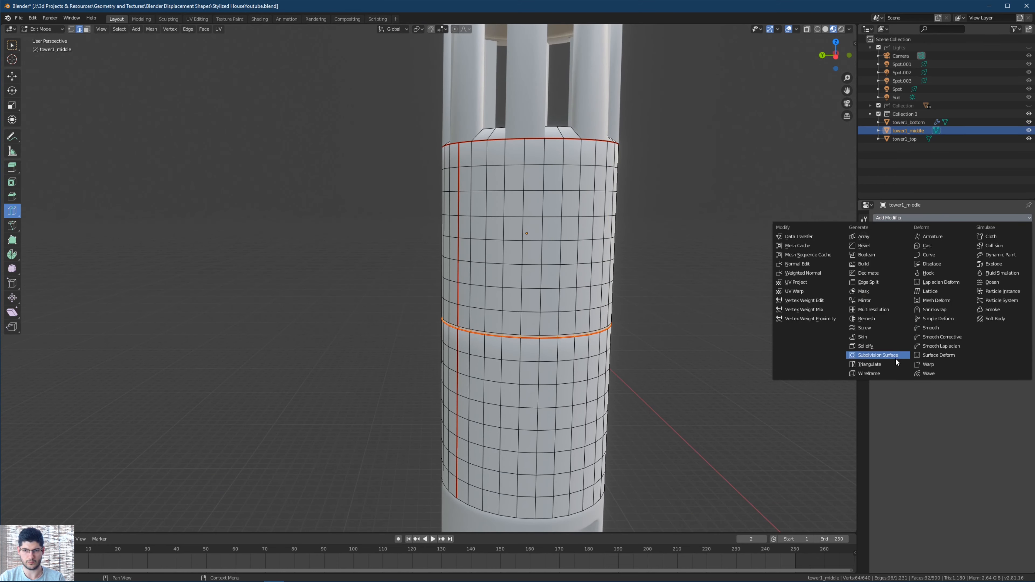
click(879, 355)
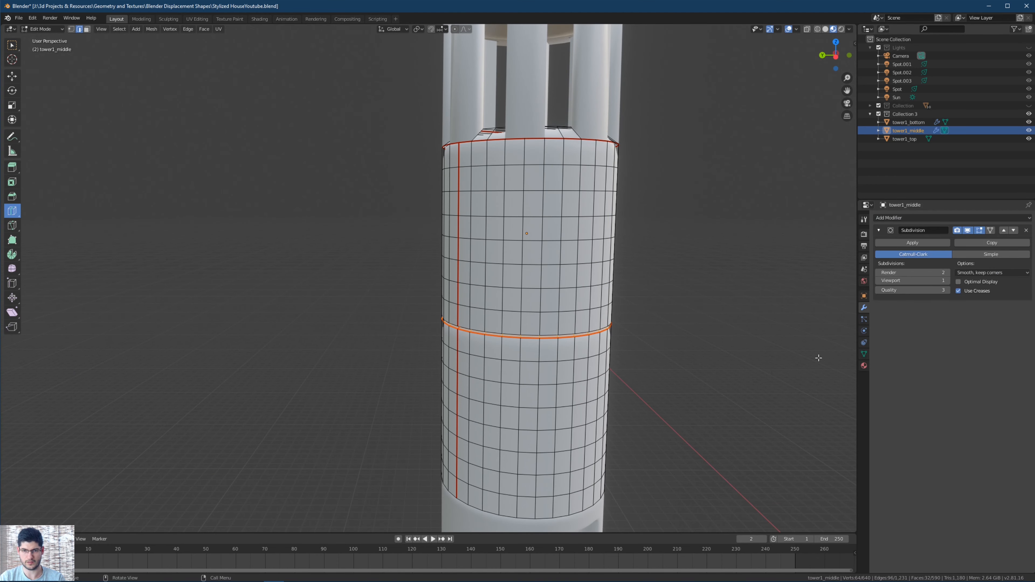
Compare with tower1_bottom's Subdivision settings and set tower1_middle's viewport subdivisions to 4.
shift+middle_drag(820, 358, 694, 218)
key(Tab)
click(515, 432)
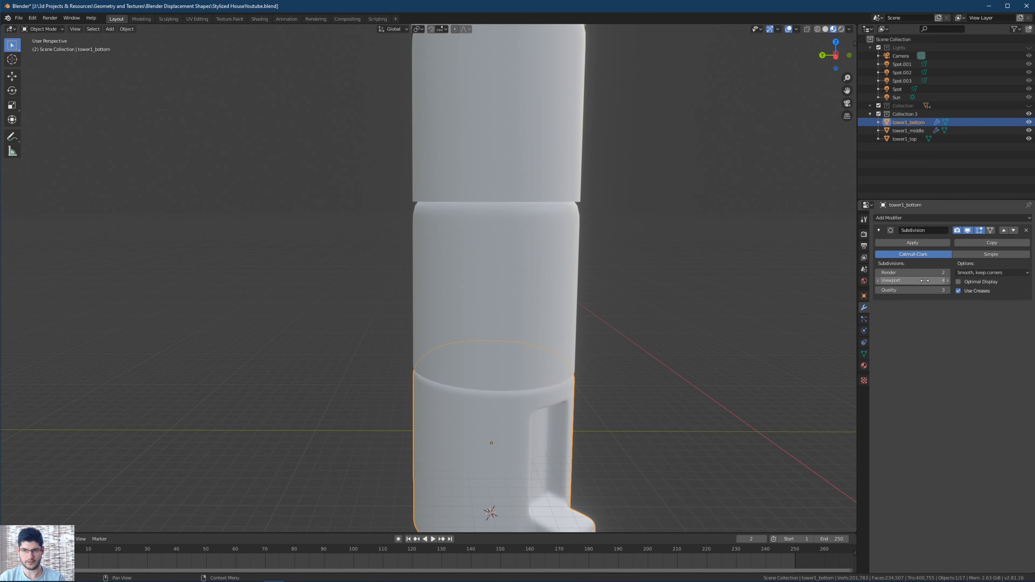
key(Tab)
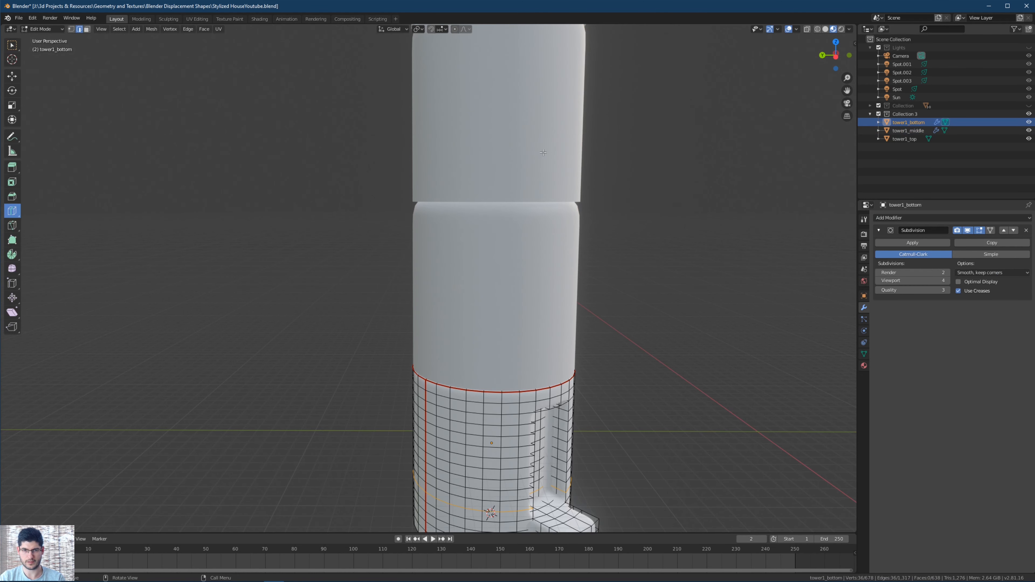
key(Tab)
click(515, 135)
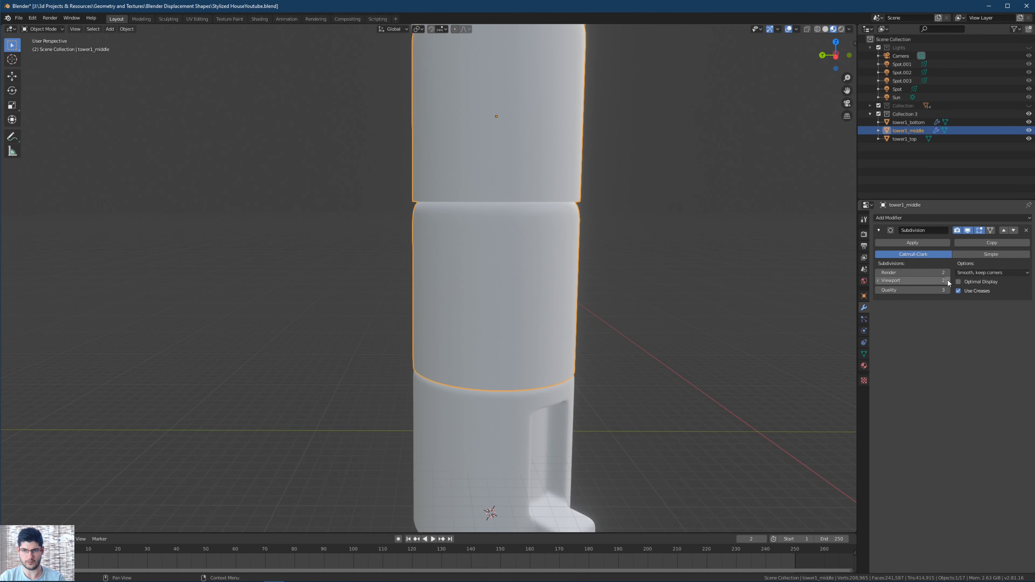
key(Tab)
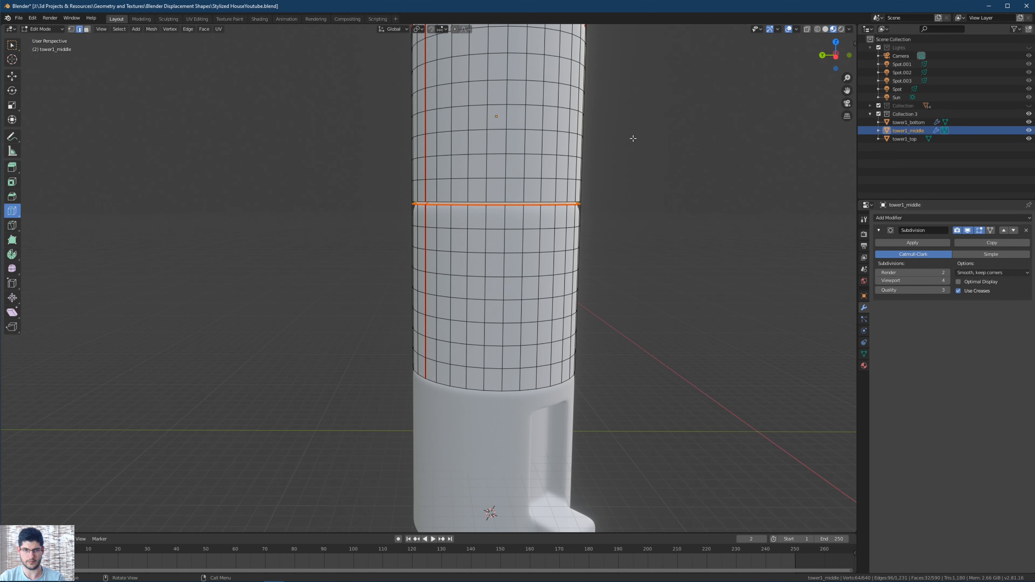
shift+middle_drag(633, 138, 643, 218)
key(Tab)
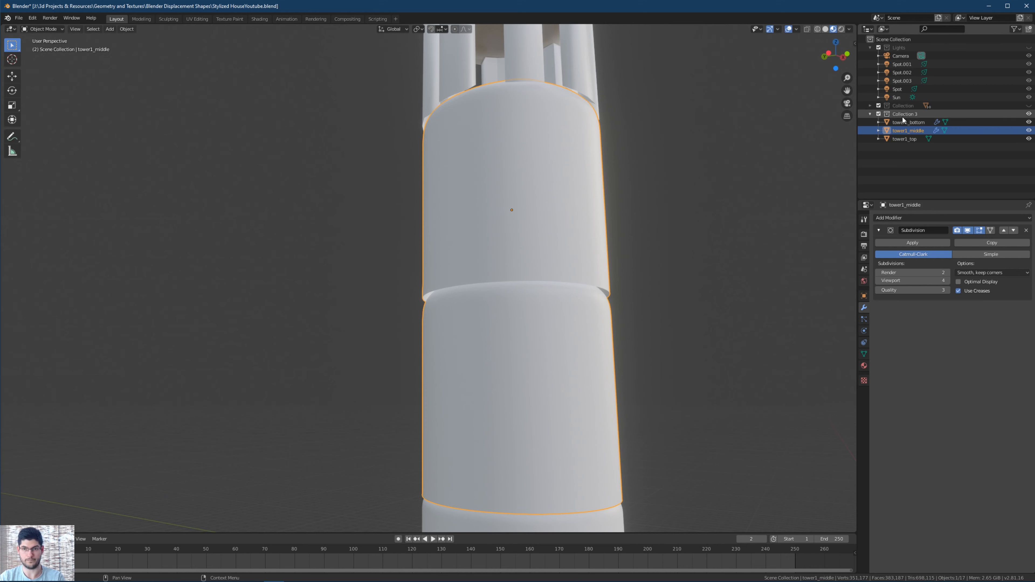
middle_drag(556, 291, 530, 216)
middle_drag(685, 220, 686, 240)
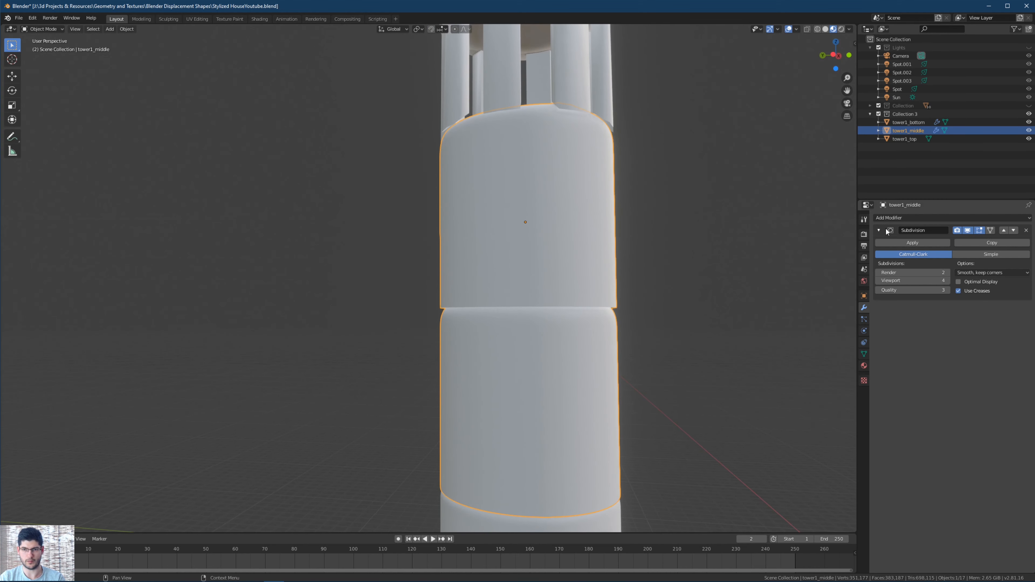
Add a loop cut to tower1_middle at the narrow ledge where its upper and lower wall segments meet.
key(Tab)
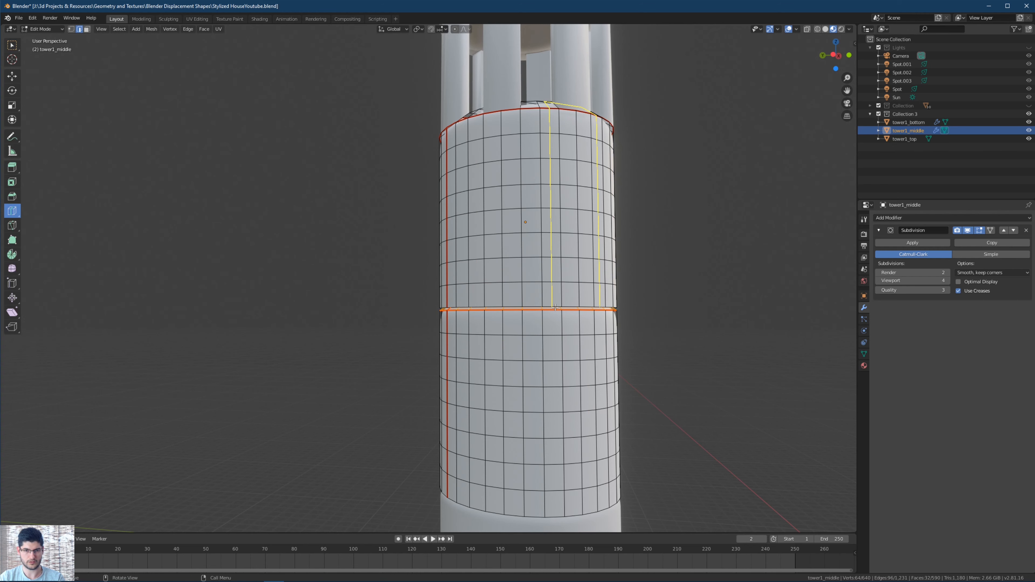
scroll(549, 308, up, 2)
middle_drag(550, 308, 542, 338)
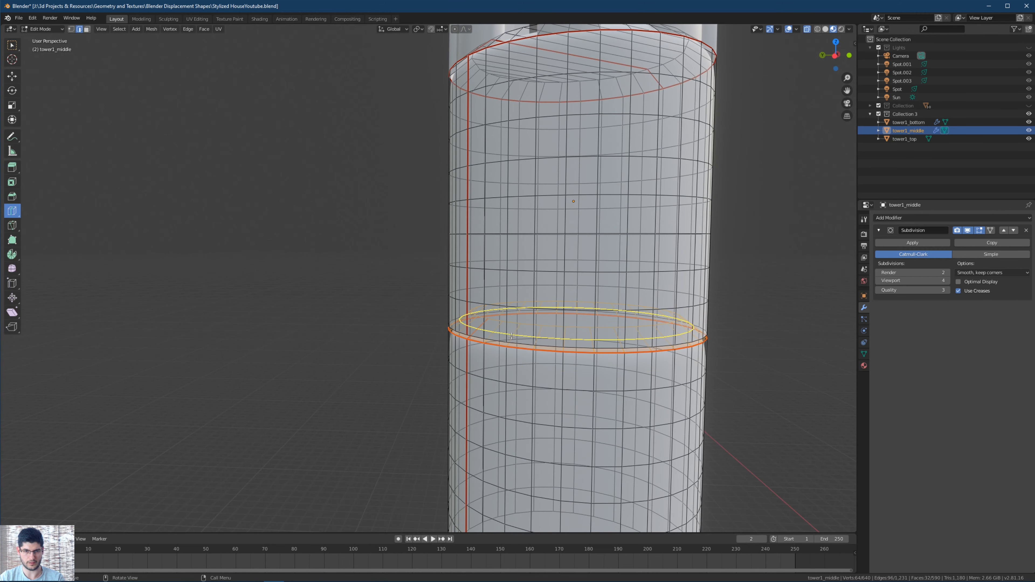
click(542, 338)
middle_drag(618, 107, 612, 147)
key(alt+z)
Try a loop cut around the top rim of tower1_middle and undo it.
click(644, 110)
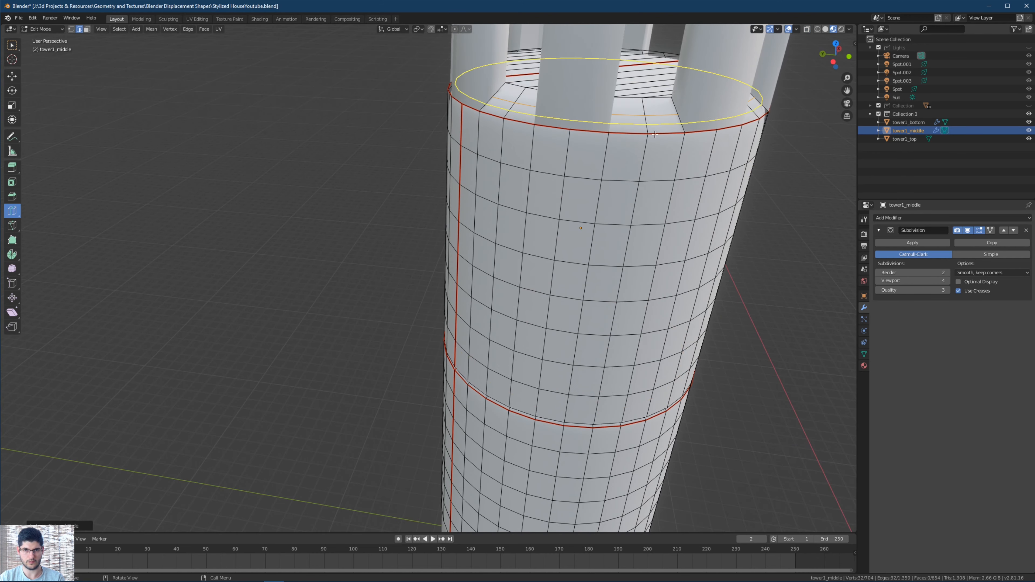
scroll(656, 145, down, 2)
key(ctrl+z)
Leave tower1_middle, select tower1_top, enter Edit Mode and add a Subdivision Surface modifier to it.
middle_drag(621, 188, 619, 143)
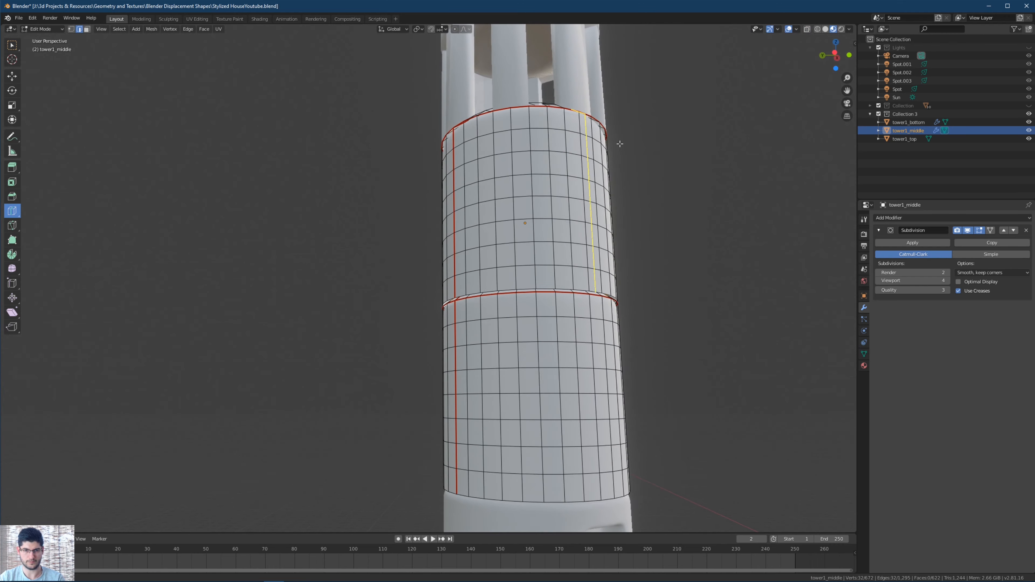
middle_drag(553, 240, 541, 234)
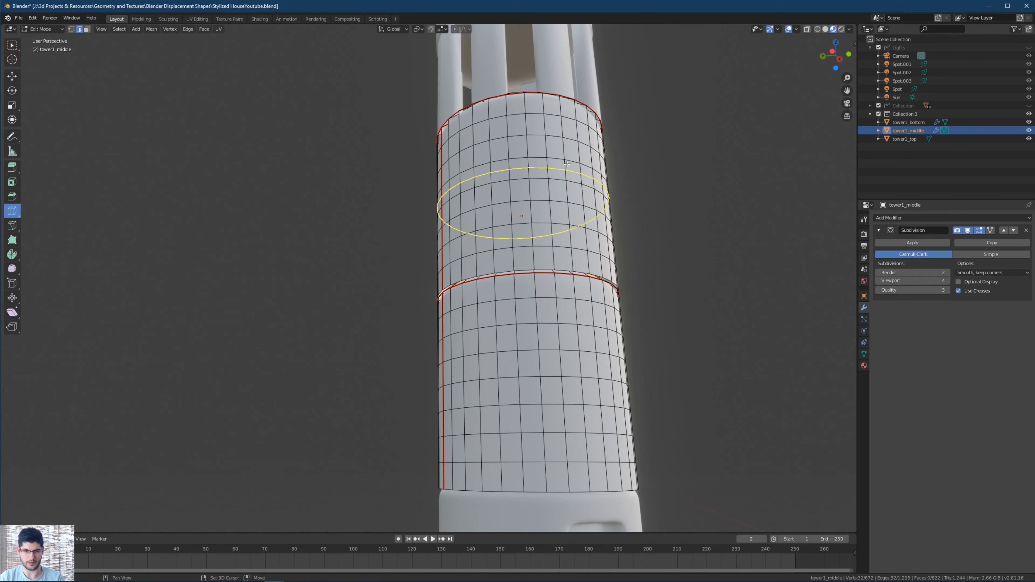
middle_drag(610, 176, 548, 243)
key(Tab)
middle_drag(630, 260, 639, 290)
click(574, 205)
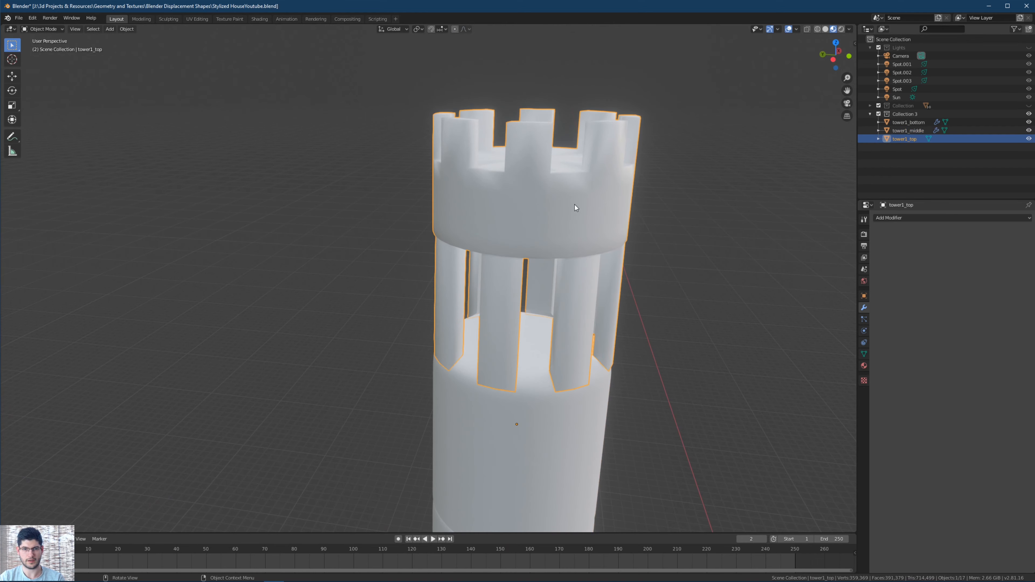
key(Tab)
click(895, 217)
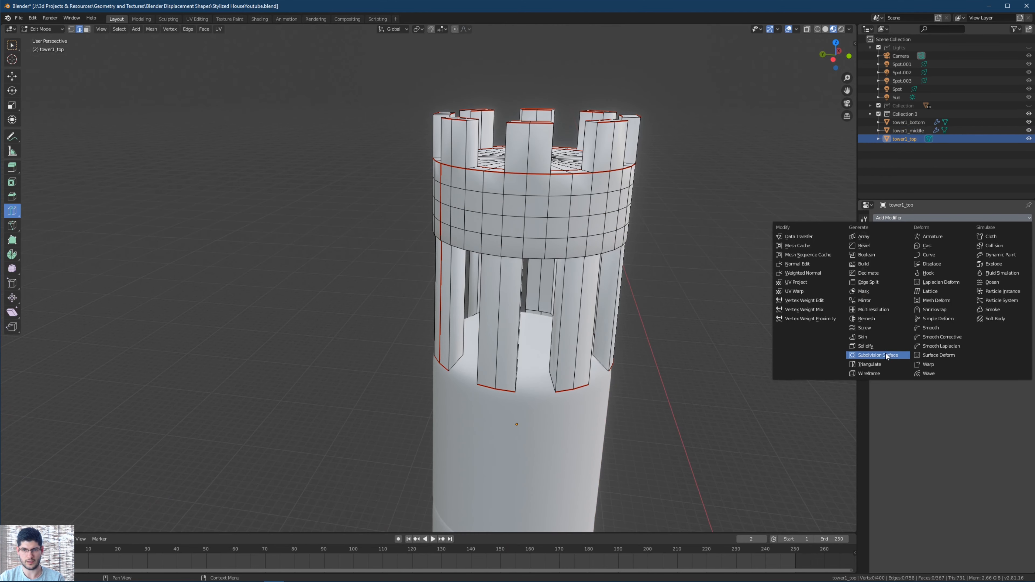
click(872, 354)
Add a horizontal loop cut around each of the eight battlements and set tower1_top's viewport subdivisions to 4.
middle_drag(651, 199, 377, 159)
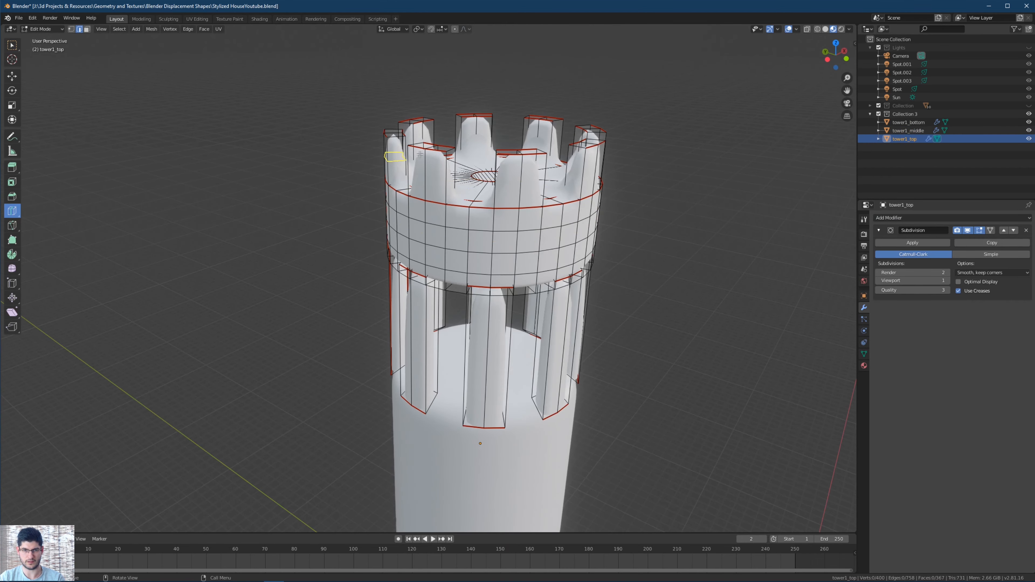
middle_drag(644, 211, 528, 203)
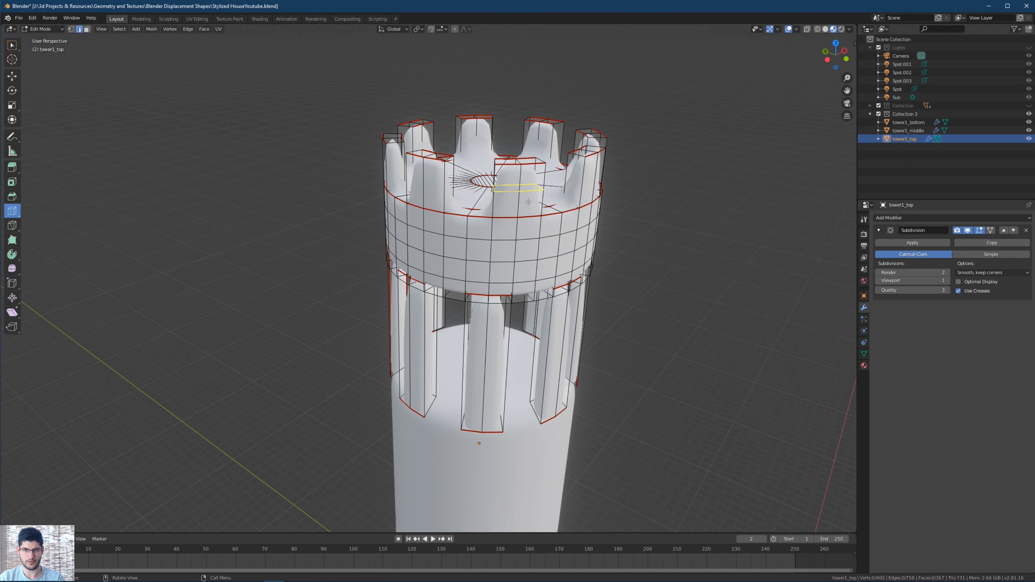
click(398, 168)
middle_drag(399, 169, 491, 165)
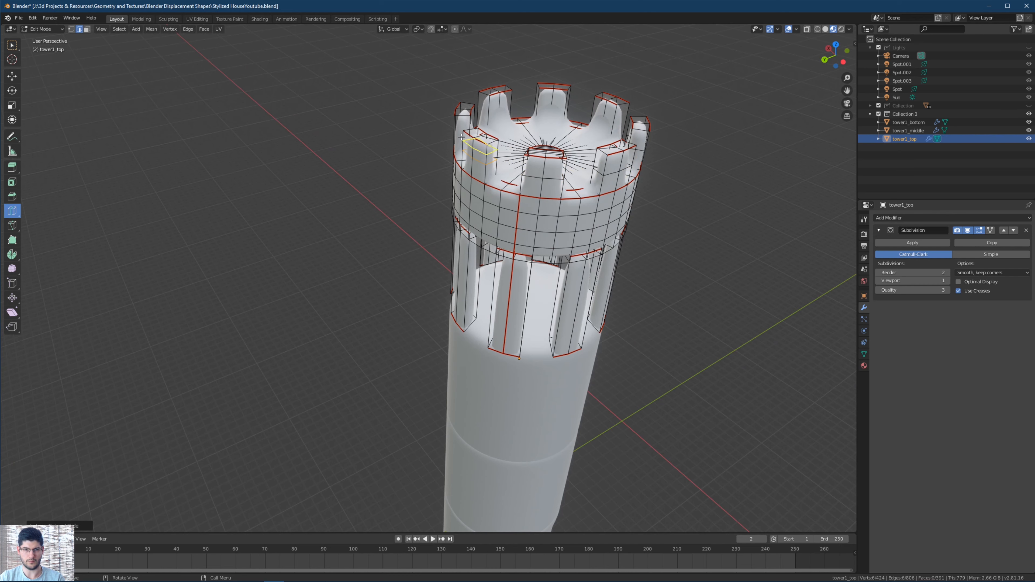
click(480, 155)
click(592, 109)
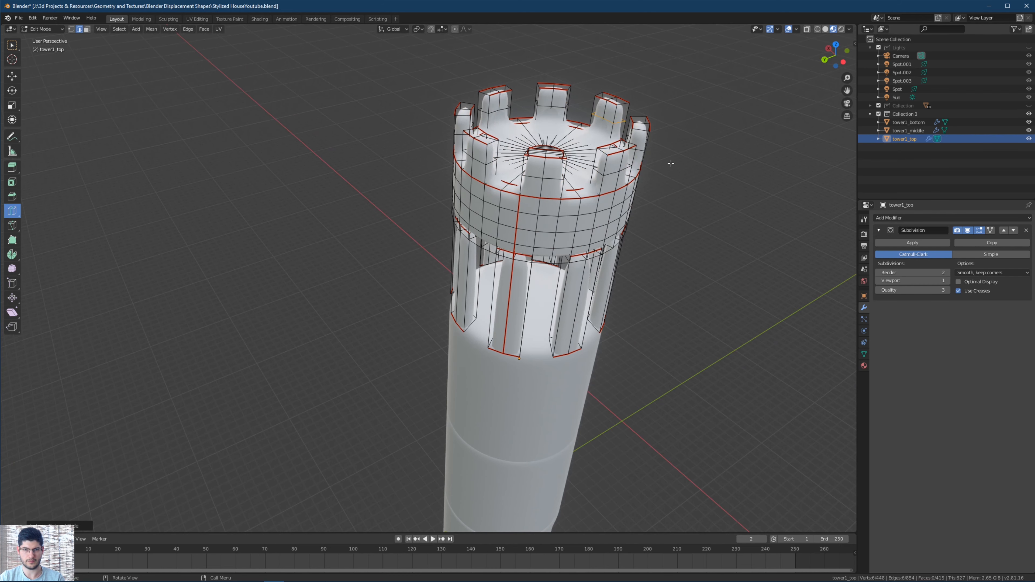
middle_drag(670, 162, 733, 171)
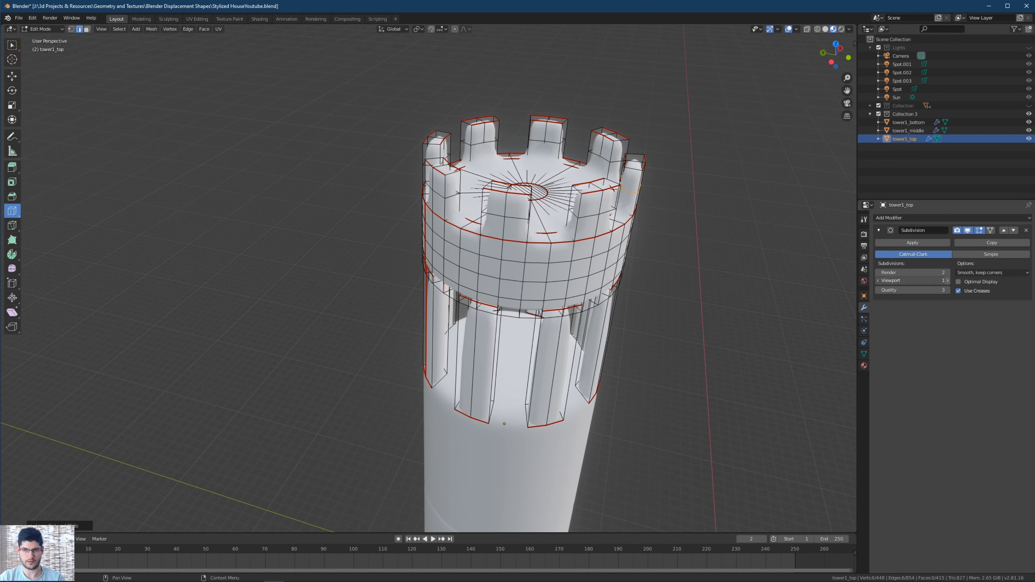
drag(911, 281, 944, 280)
Add a horizontal loop cut around the middle of each of the eight pillars beneath the battlement ring.
middle_drag(591, 223, 469, 175)
click(424, 341)
click(364, 331)
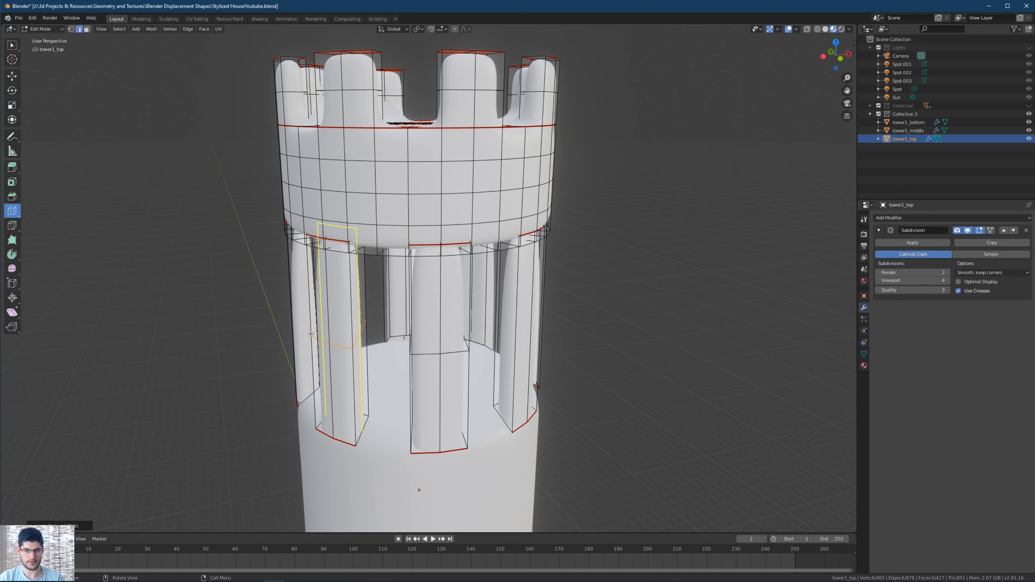
click(298, 334)
middle_drag(398, 322, 483, 301)
click(484, 301)
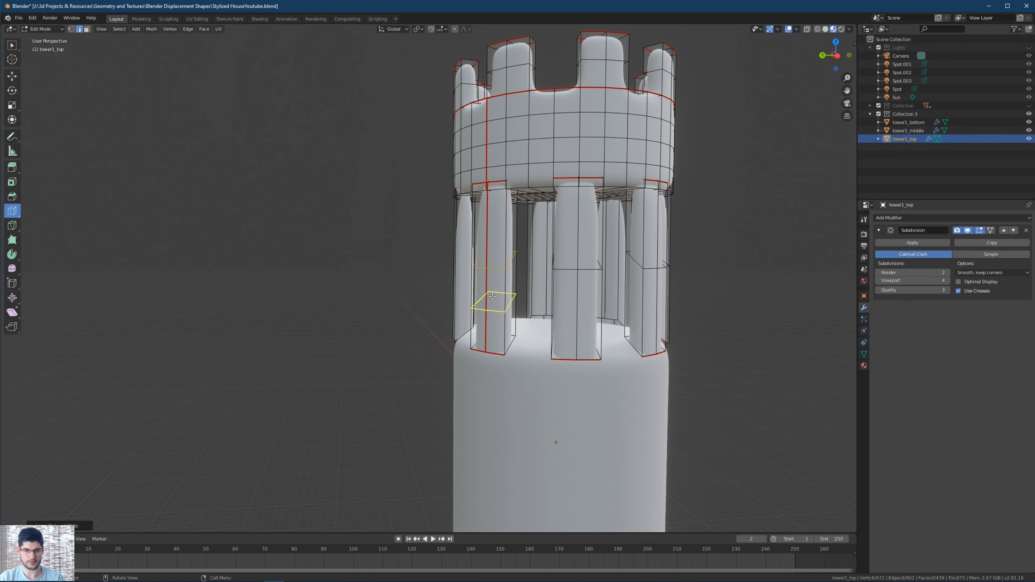
click(488, 301)
middle_drag(407, 262, 494, 271)
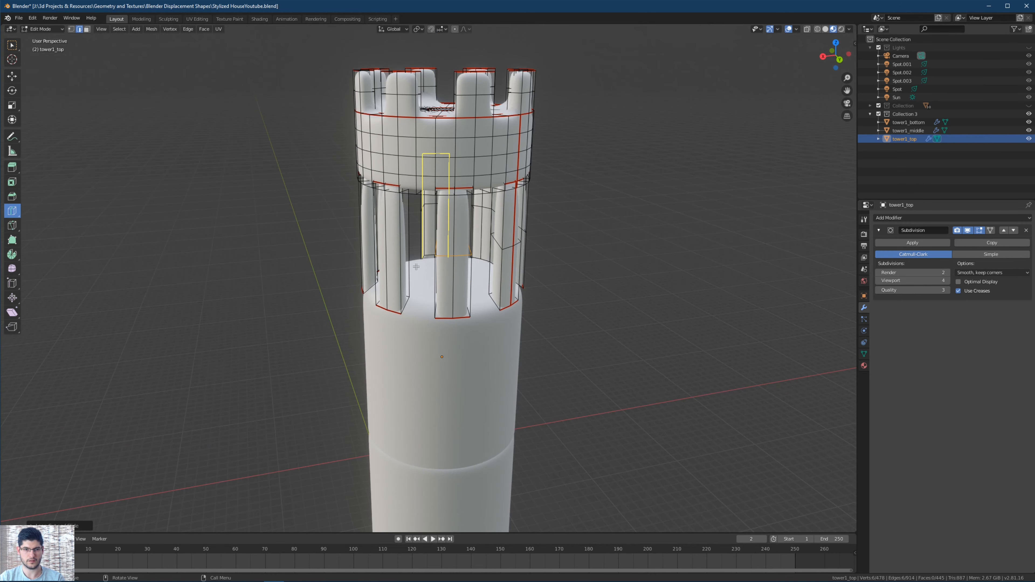
click(407, 265)
shift+middle_drag(361, 263, 413, 268)
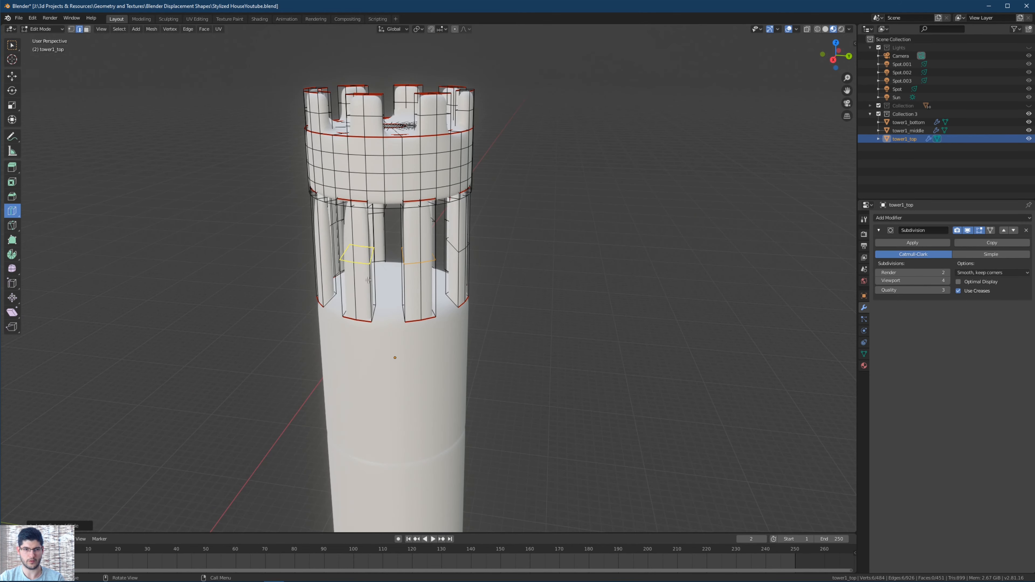
click(327, 267)
middle_drag(295, 254, 378, 269)
shift+middle_drag(208, 282, 480, 258)
Add a second horizontal loop cut around the upper part of each of the eight pillars.
click(426, 257)
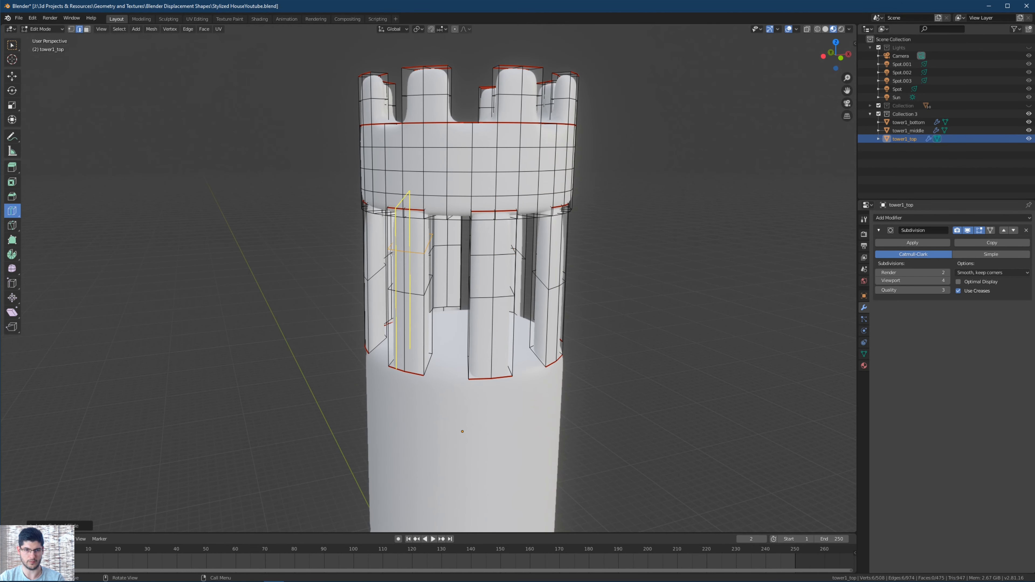
click(377, 255)
middle_drag(373, 257, 302, 261)
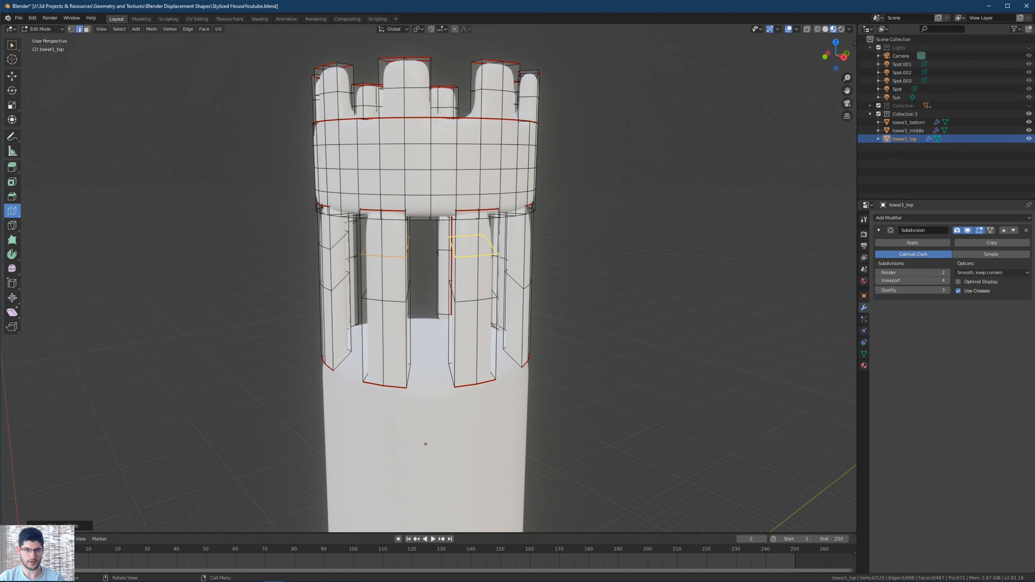
click(473, 246)
middle_drag(472, 246, 397, 257)
click(420, 269)
click(466, 266)
middle_drag(466, 266, 452, 239)
click(413, 258)
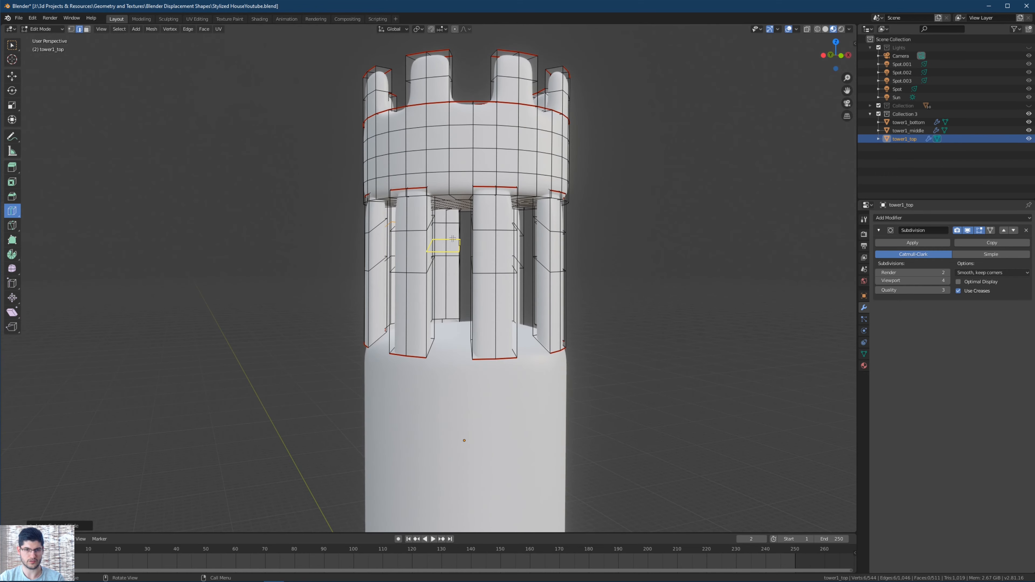
Add a vertical loop cut through the side faces of each of the eight pillars, then leave Edit Mode.
middle_drag(477, 197, 395, 291)
click(531, 266)
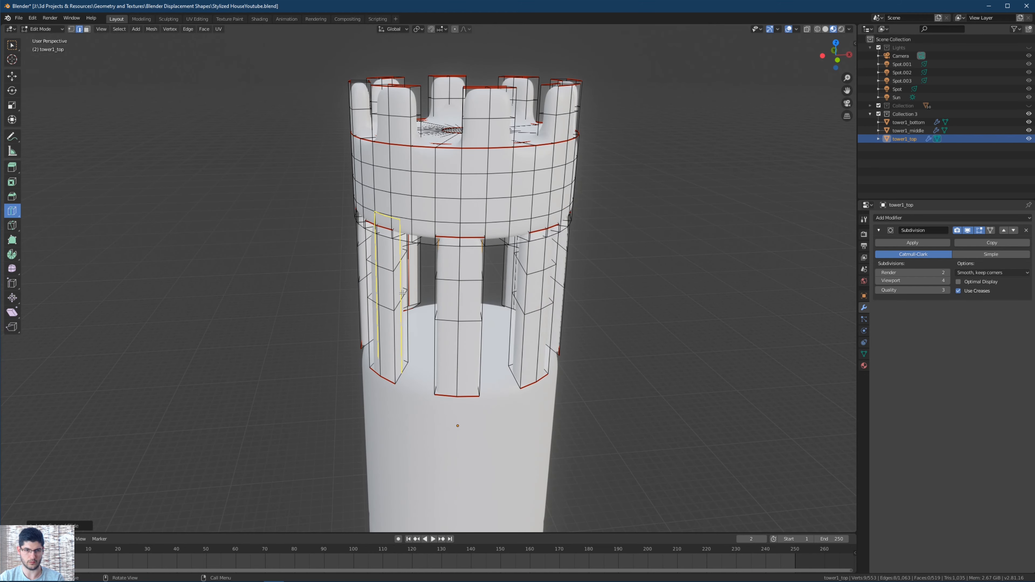
click(402, 293)
middle_drag(517, 315, 413, 289)
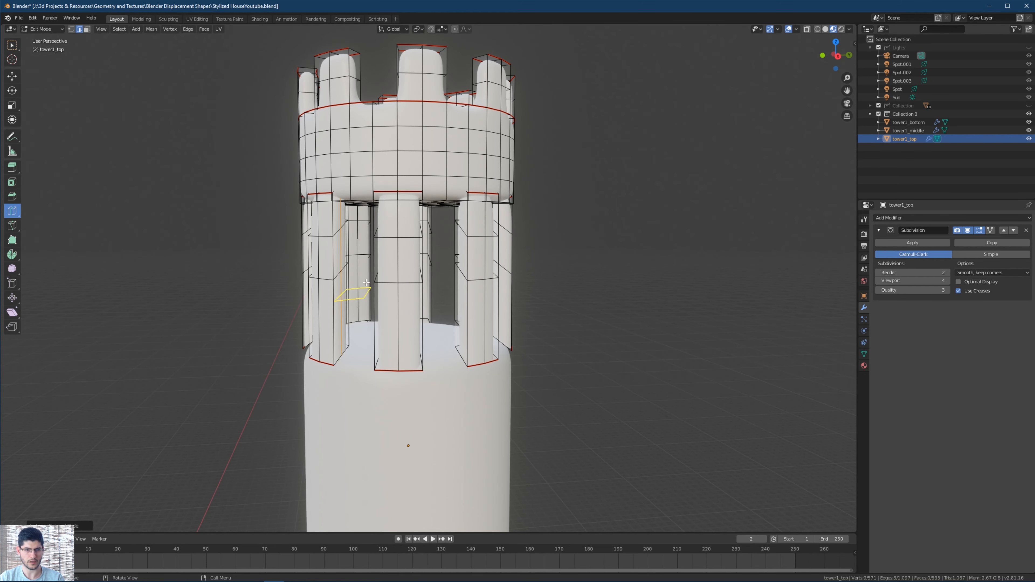
mouse_move(341, 275)
middle_down()
mouse_move(354, 291)
mouse_move(369, 276)
mouse_move(377, 302)
mouse_move(353, 266)
middle_up()
click(338, 282)
click(352, 284)
click(369, 276)
click(388, 286)
click(354, 277)
scroll(365, 293, down, 2)
key(Tab)
middle_drag(414, 250, 520, 303)
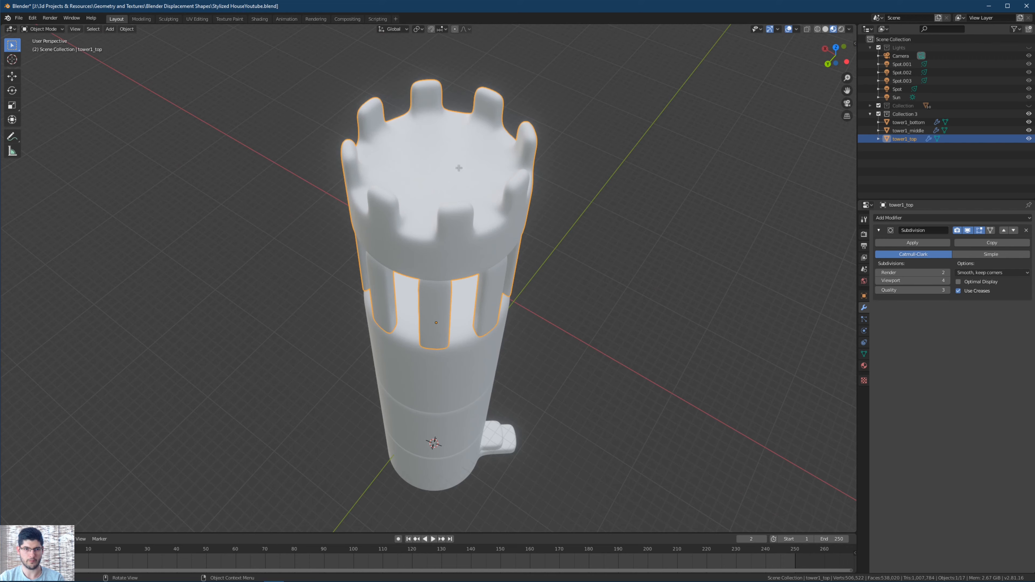
Add three loop cuts running around the tower top through the thickness of all battlements, then leave Edit Mode.
key(Tab)
mouse_move(459, 169)
middle_down()
mouse_move(452, 216)
mouse_move(451, 173)
middle_up()
click(367, 108)
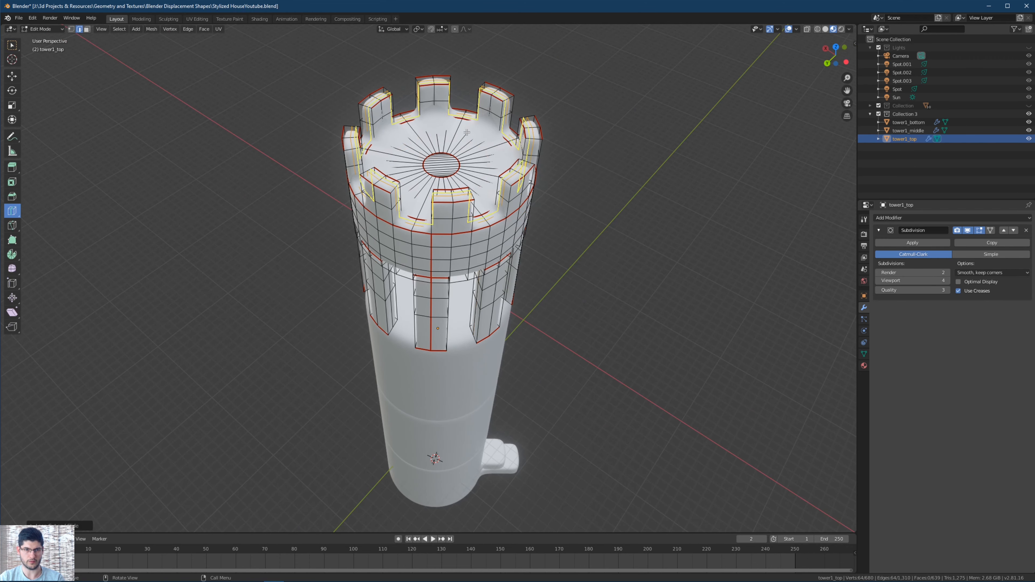
middle_drag(367, 108, 309, 126)
scroll(309, 127, up, 2)
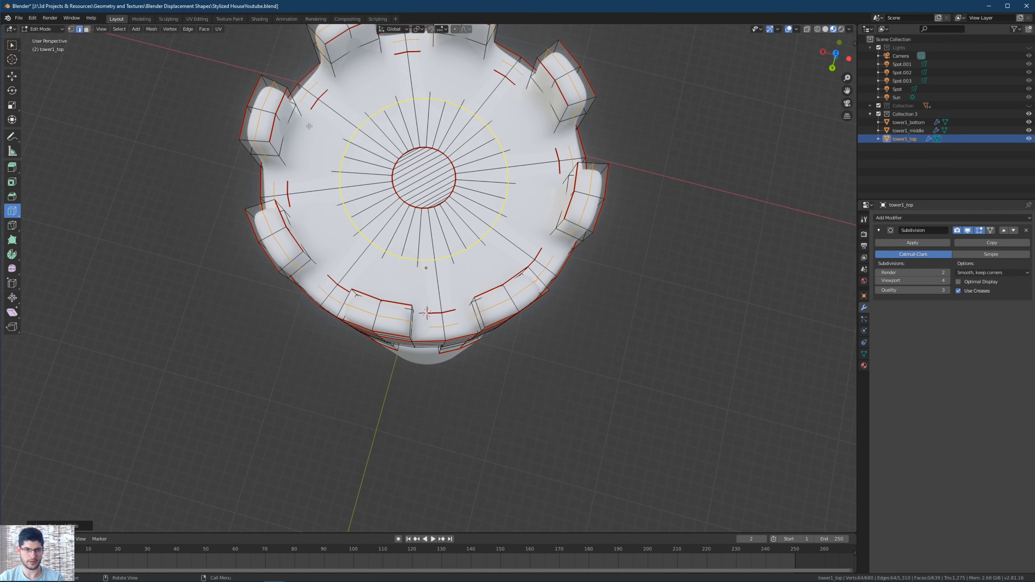
click(269, 112)
click(255, 112)
middle_drag(277, 116, 540, 258)
key(Tab)
middle_drag(540, 258, 508, 289)
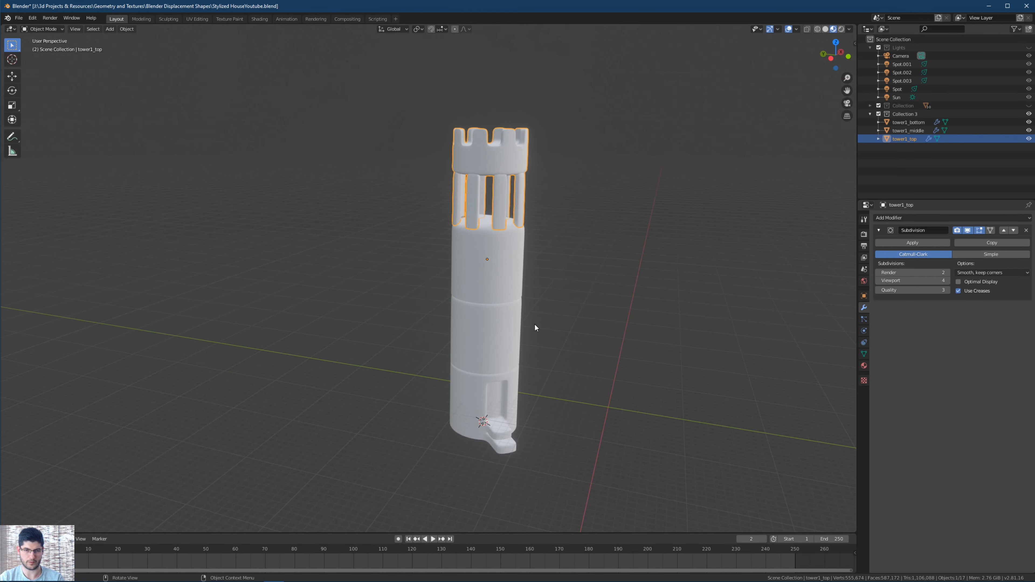
Turn on the wireframe overlay in Object Mode and examine the subdivided mesh density on the pillars and walls.
key(Tab)
scroll(531, 323, up, 2)
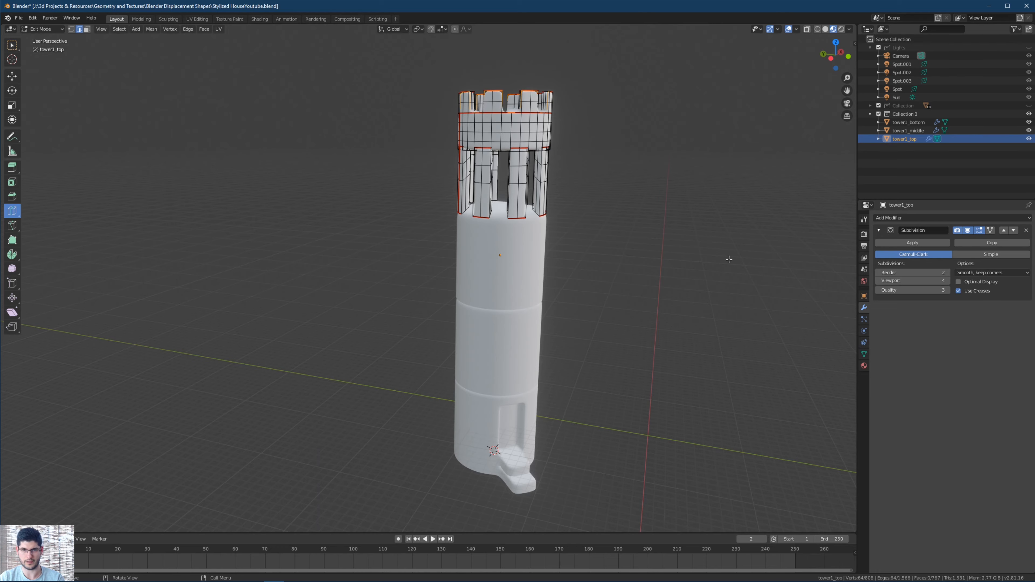
shift+middle_drag(617, 145, 623, 226)
key(Tab)
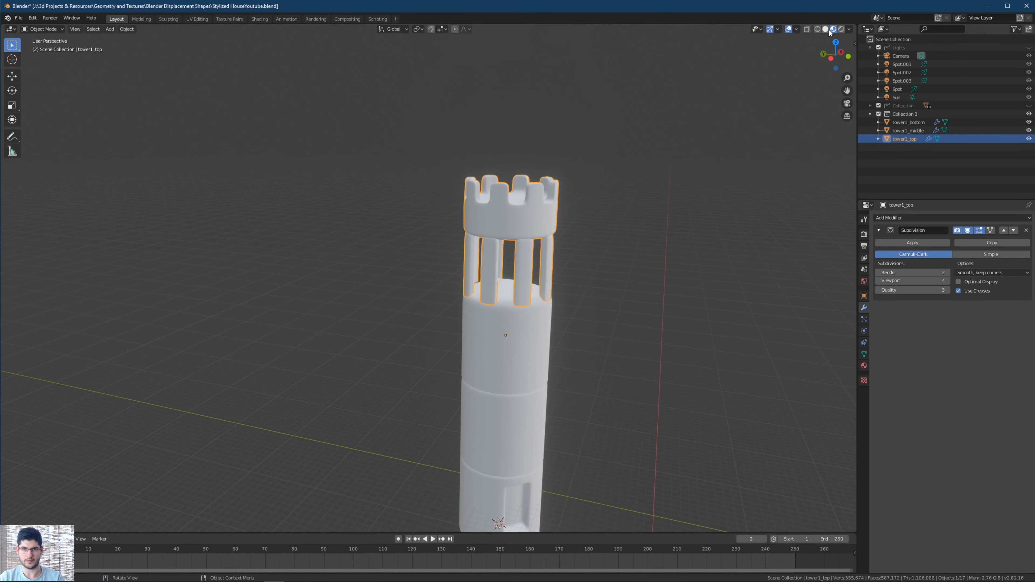
click(796, 29)
click(747, 178)
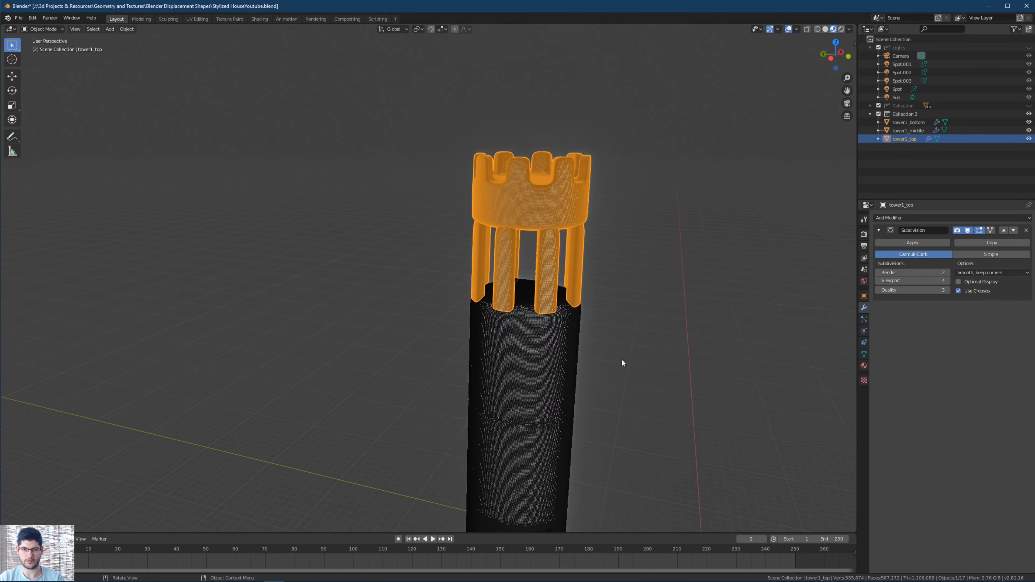
scroll(620, 358, up, 8)
scroll(546, 198, down, 7)
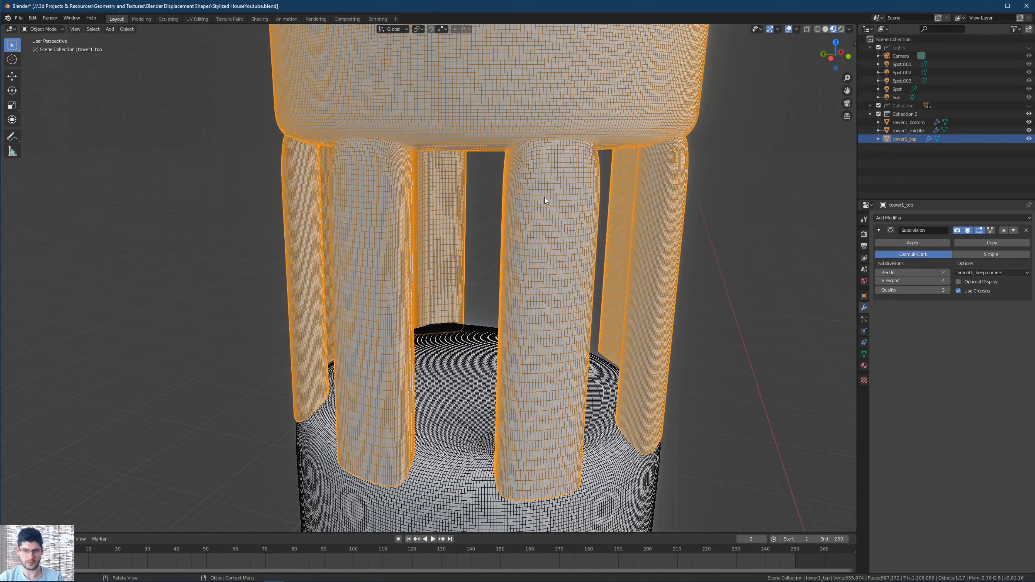
Examine the subdivided wireframe density around the tower's doorway, steps, walls and battlements.
middle_drag(545, 197, 543, 180)
scroll(543, 181, down, 5)
scroll(499, 295, up, 2)
shift+middle_drag(495, 485, 574, 283)
scroll(499, 295, up, 2)
scroll(498, 269, down, 3)
scroll(539, 277, up, 3)
scroll(539, 277, up, 4)
scroll(539, 244, down, 9)
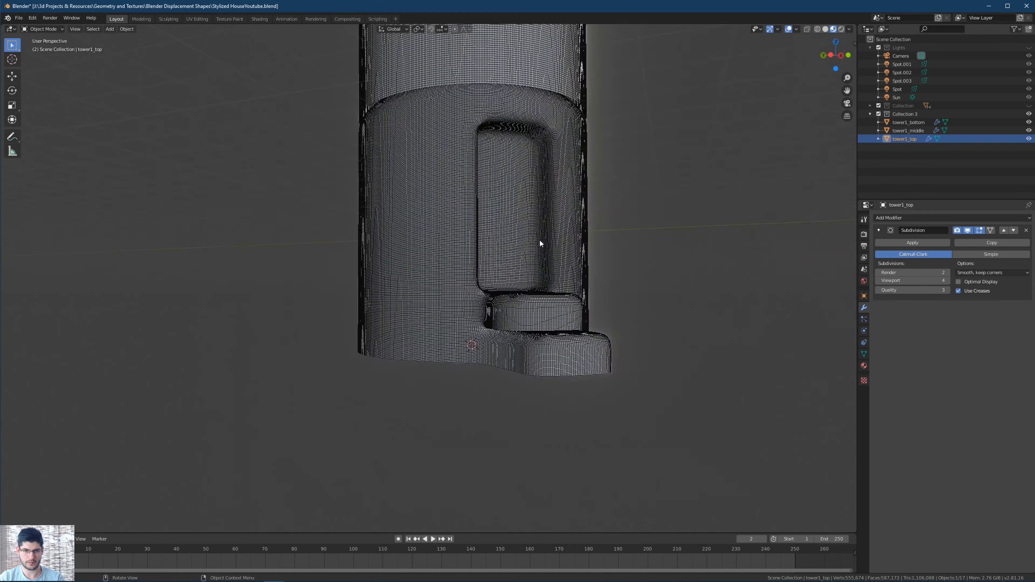
shift+middle_drag(535, 61, 523, 245)
shift+middle_drag(469, 69, 493, 260)
middle_drag(493, 260, 475, 285)
scroll(539, 280, up, 4)
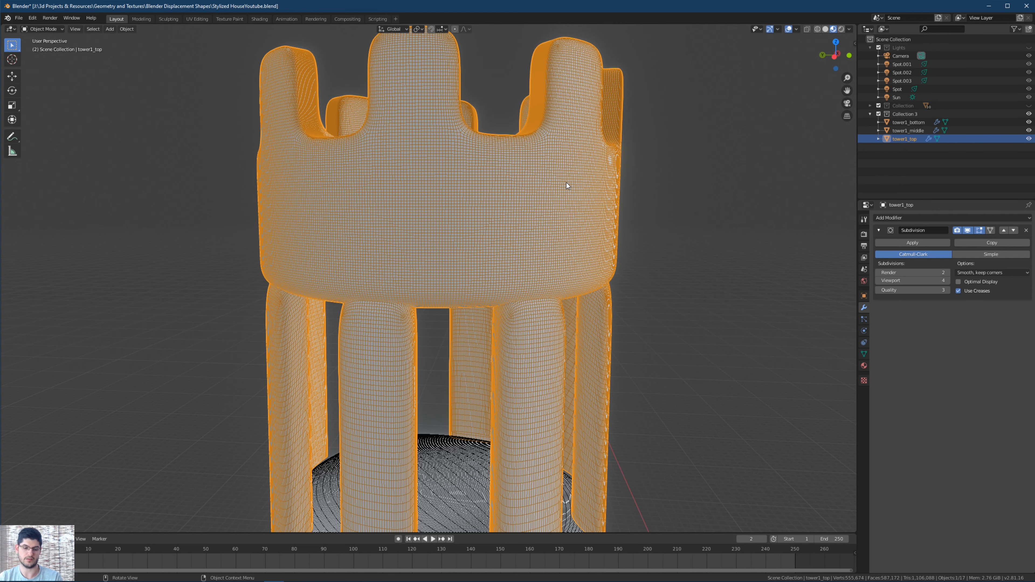
Turn off the wireframe overlay while in Edit Mode and return to Object Mode.
scroll(603, 302, down, 5)
key(Tab)
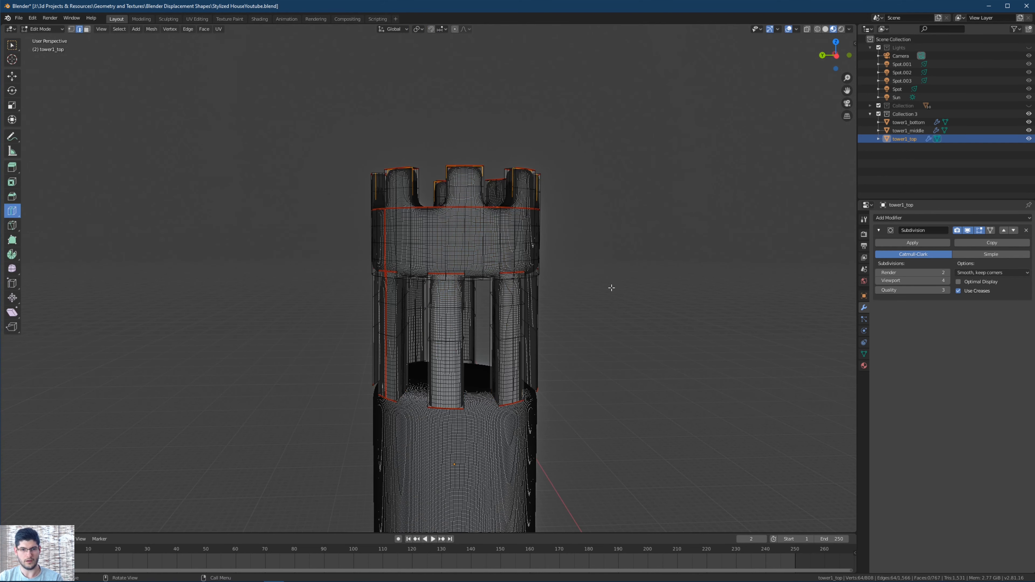
click(796, 30)
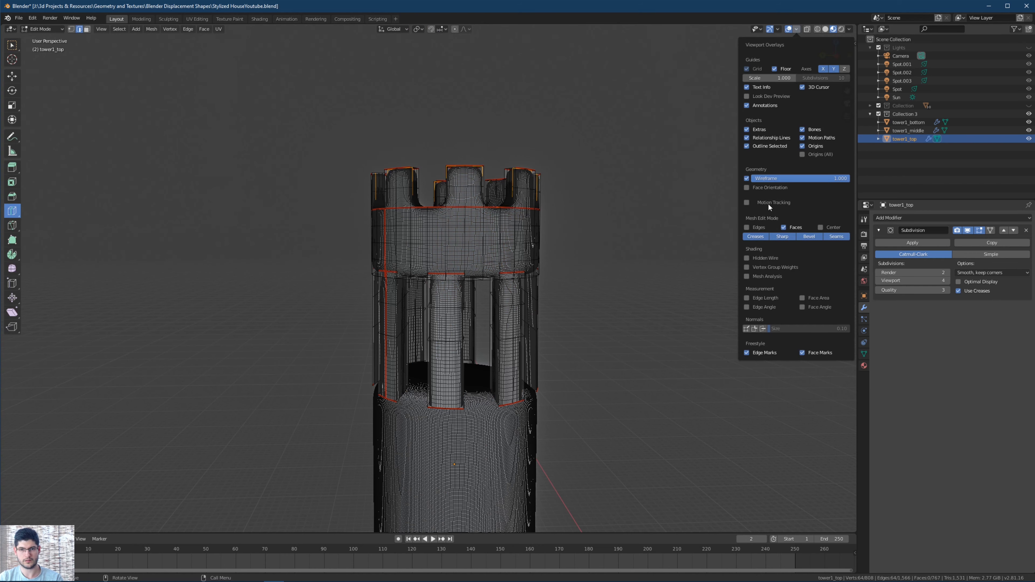
click(747, 179)
scroll(656, 271, down, 3)
key(Tab)
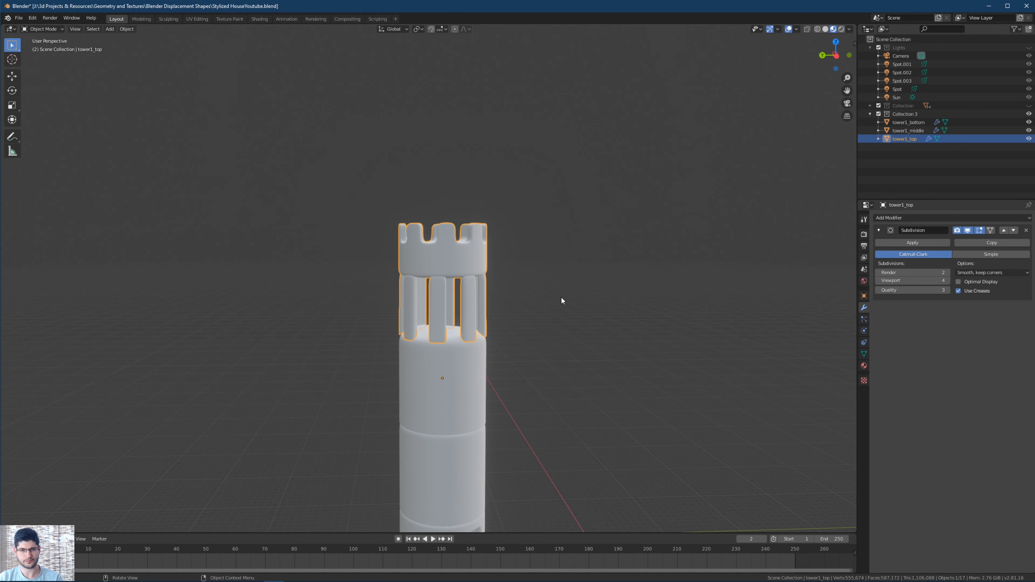
Select the bottom, middle and top tower sections and open the FBX export dialog.
shift+middle_drag(561, 298, 601, 139)
drag(674, 71, 364, 415)
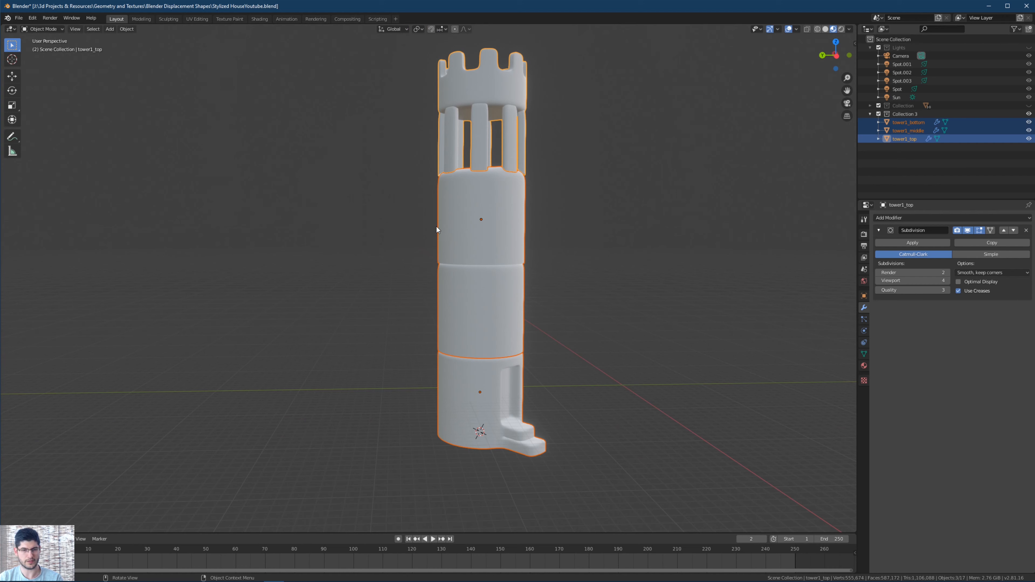
middle_drag(436, 229, 159, 103)
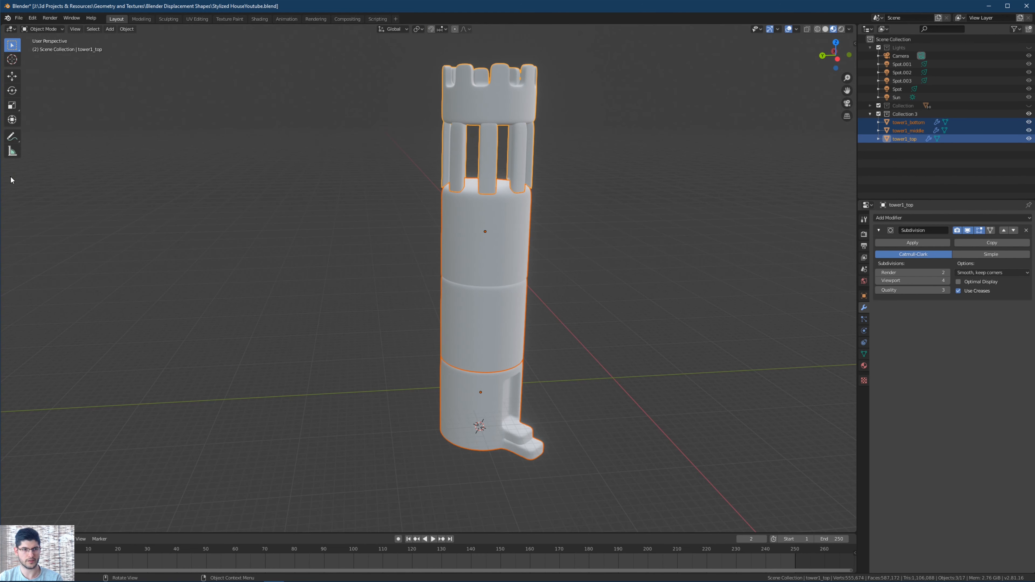
click(19, 17)
mouse_move(45, 150)
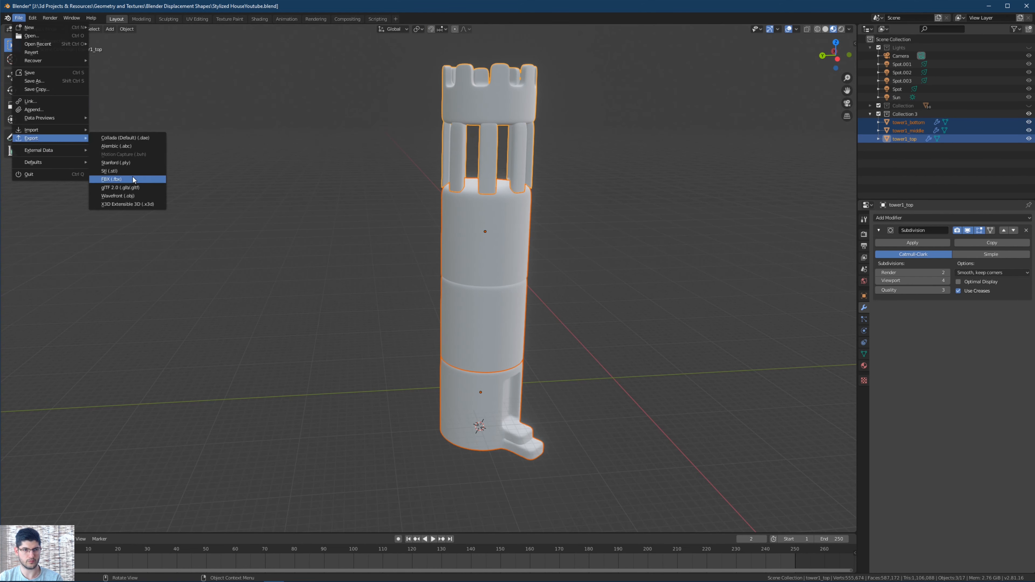
click(120, 174)
key(Escape)
click(18, 18)
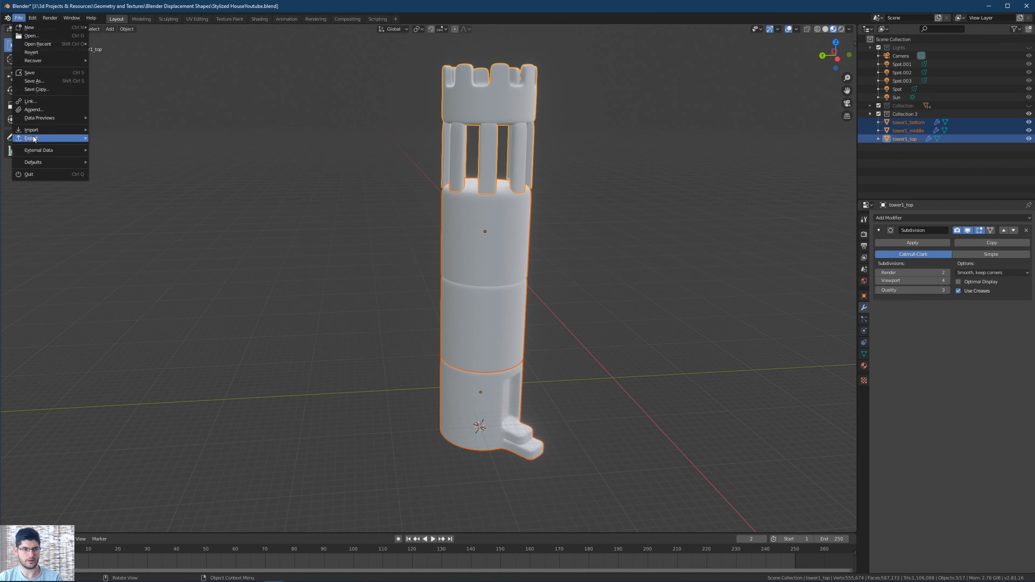
mouse_move(45, 138)
click(111, 179)
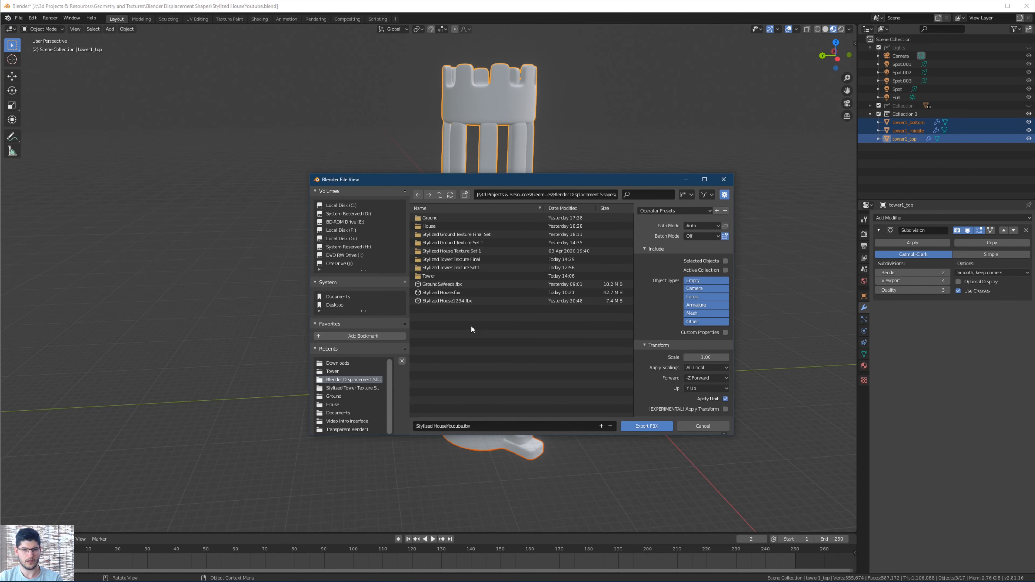
Create a folder named Tower Tutorial in Blender Displacement Shapes and export the model as Stylized HouseYoutube.fbx.
click(463, 195)
text(Tower)
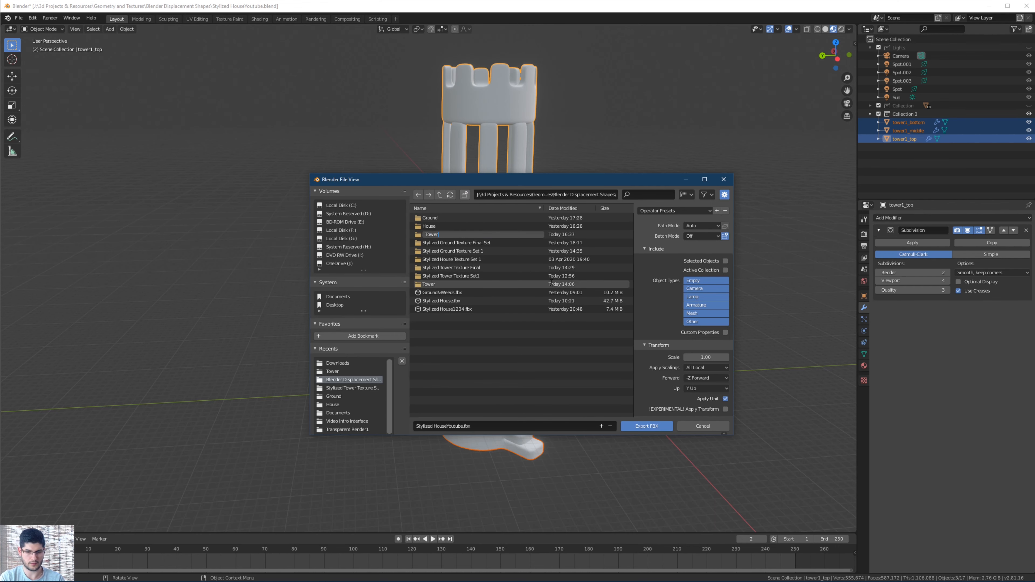
text( Tutorial)
key(Return)
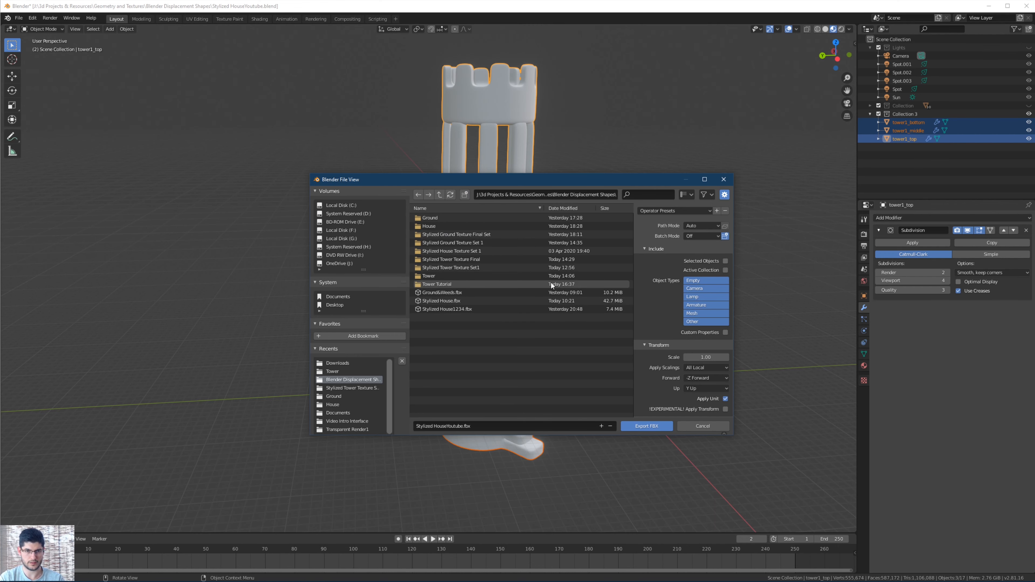
key(Return)
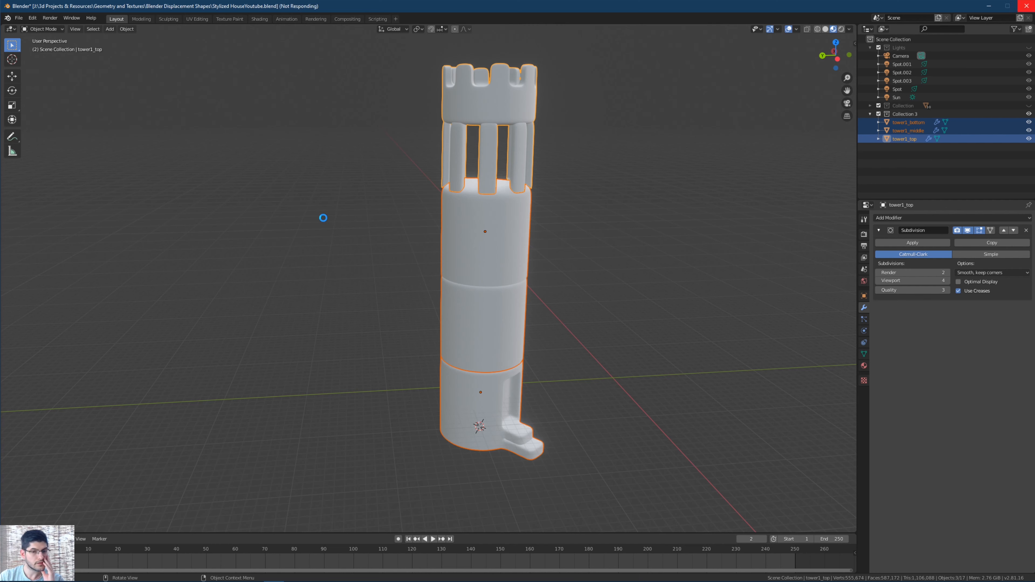
Switch to File Explorer and open the Tower Tutorial folder inside Geometry and Textures, Blender Displacement Shapes.
key(alt+Tab)
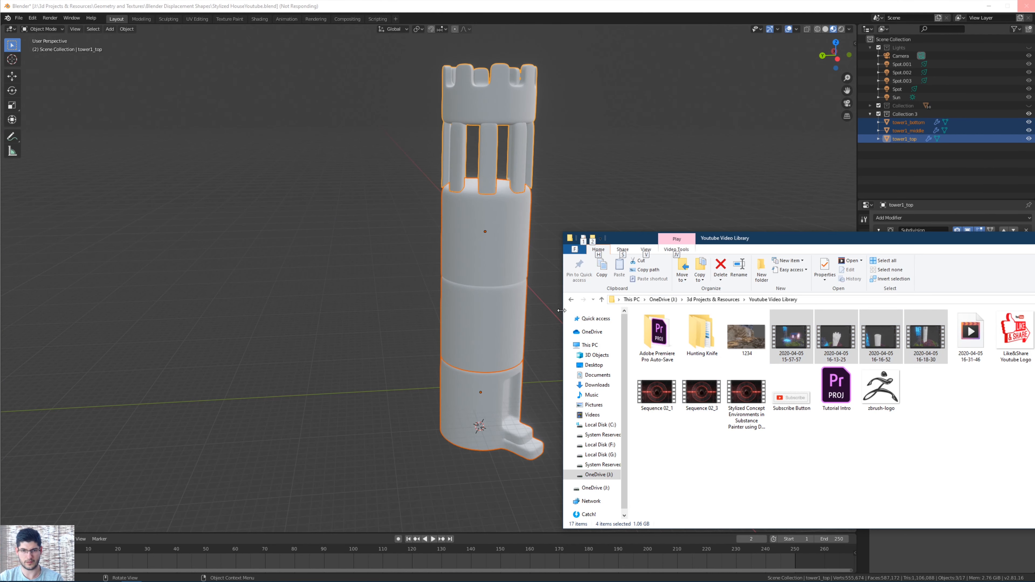
click(571, 300)
double_click(668, 323)
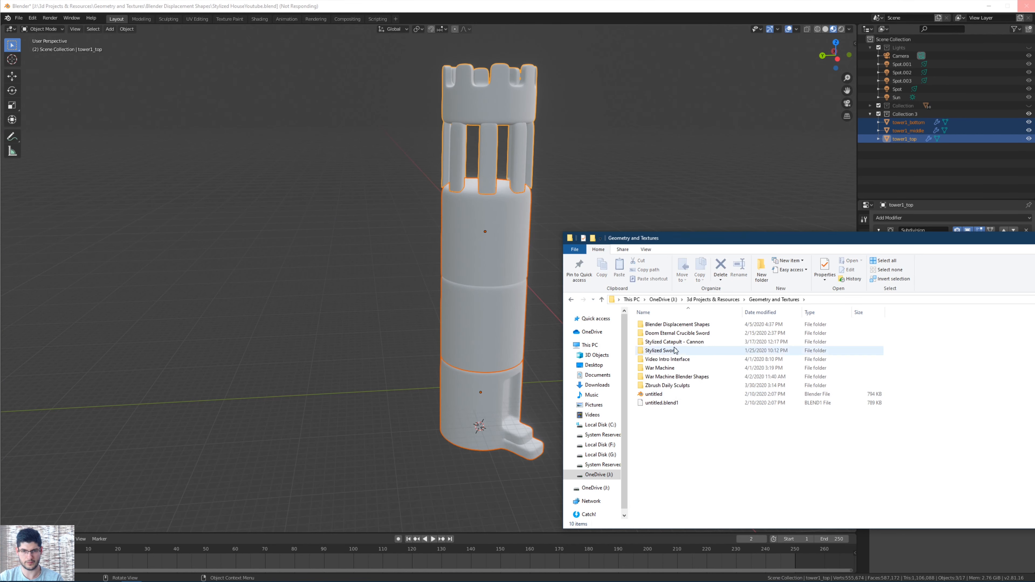
double_click(662, 325)
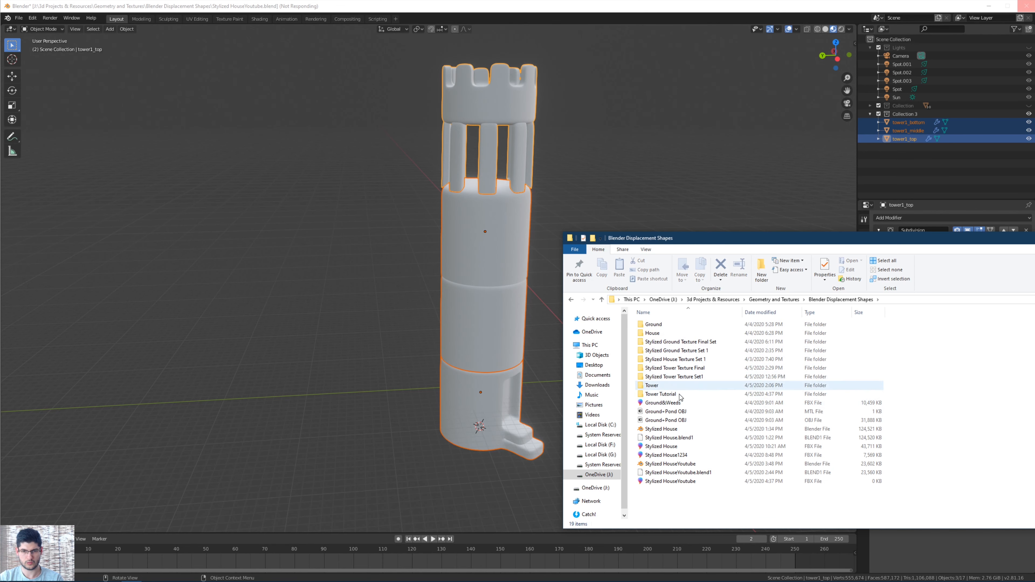
double_click(709, 353)
drag(718, 240, 666, 184)
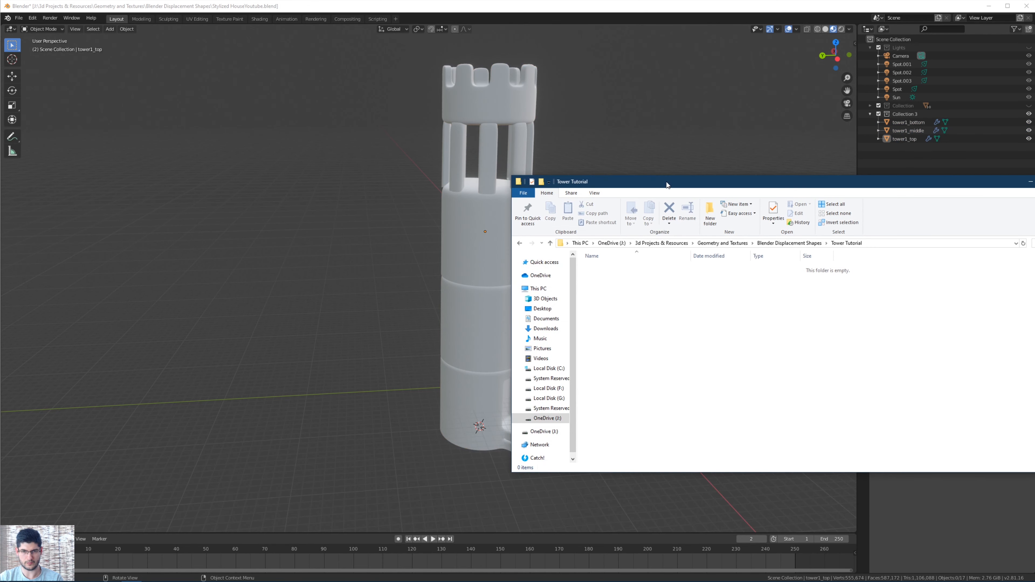
Switch back to the Blender window with the tower.
key(alt+Tab)
key(alt+Tab)
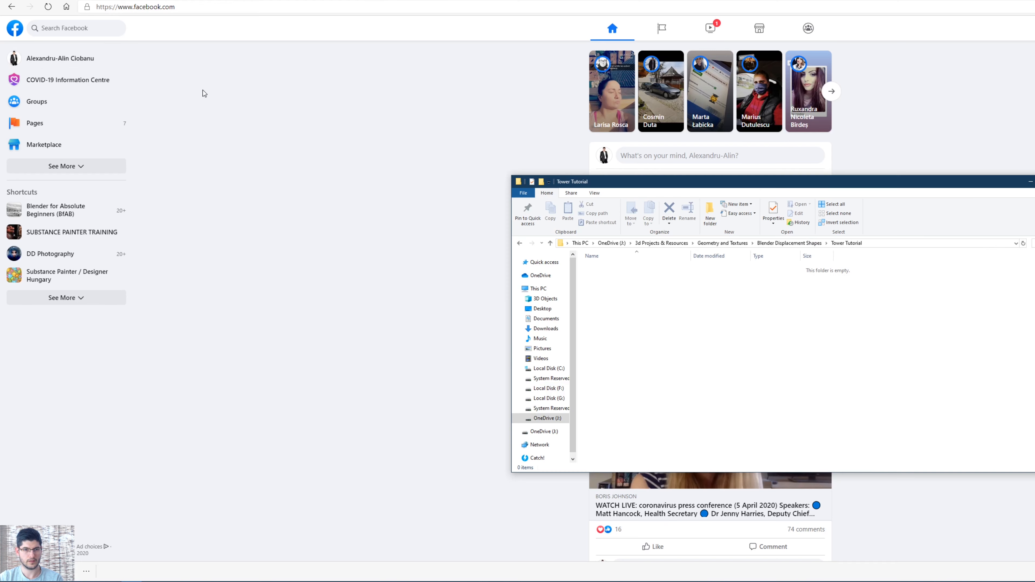
key(alt+Tab)
key(Tab)
click(462, 364)
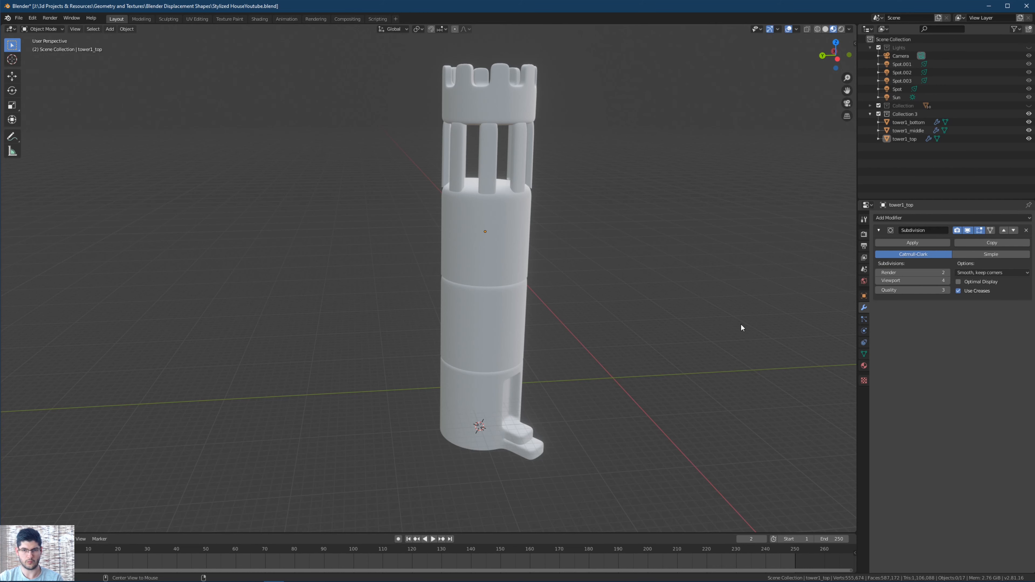
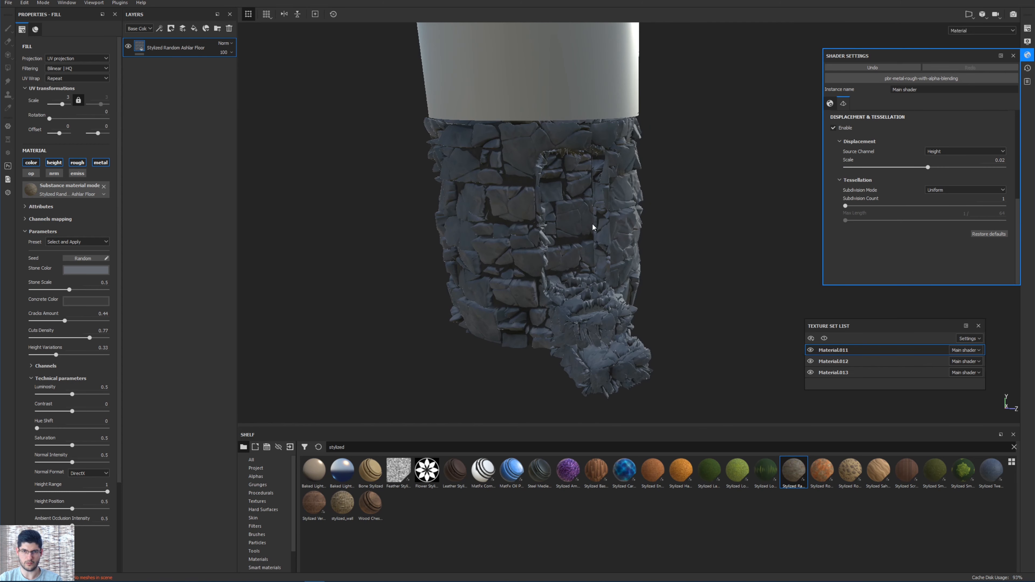
In Substance Painter, set the shader's tessellation subdivision count to about 6.5 and inspect the displaced stones on the tower base.
alt+drag(593, 227, 592, 161)
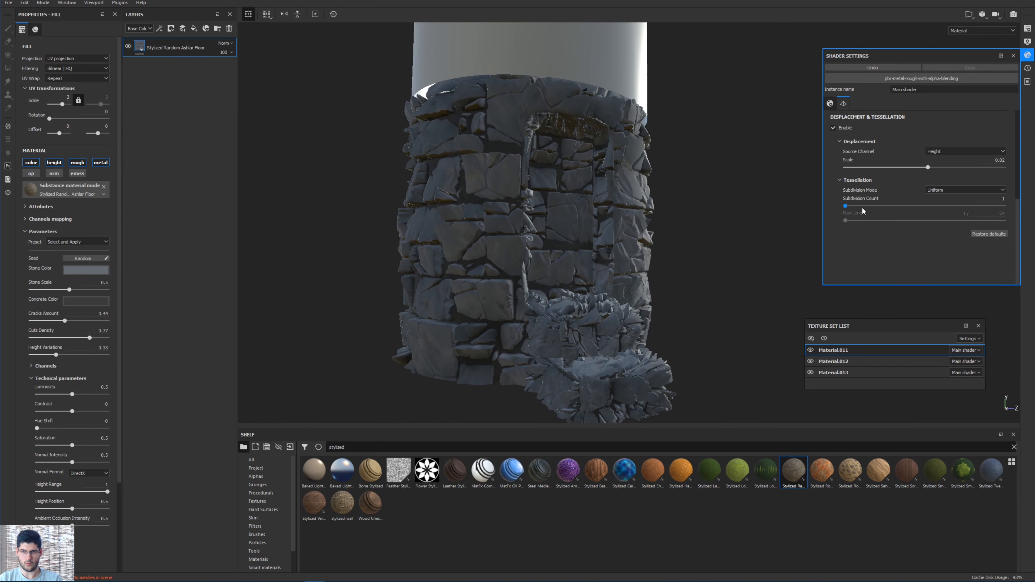
drag(851, 209, 865, 211)
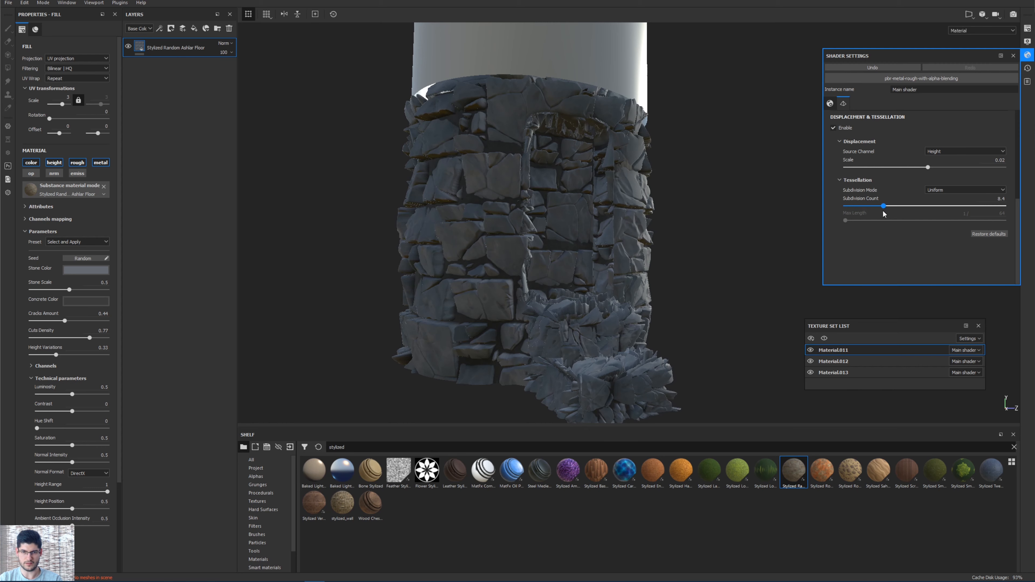
alt+drag(602, 260, 692, 254)
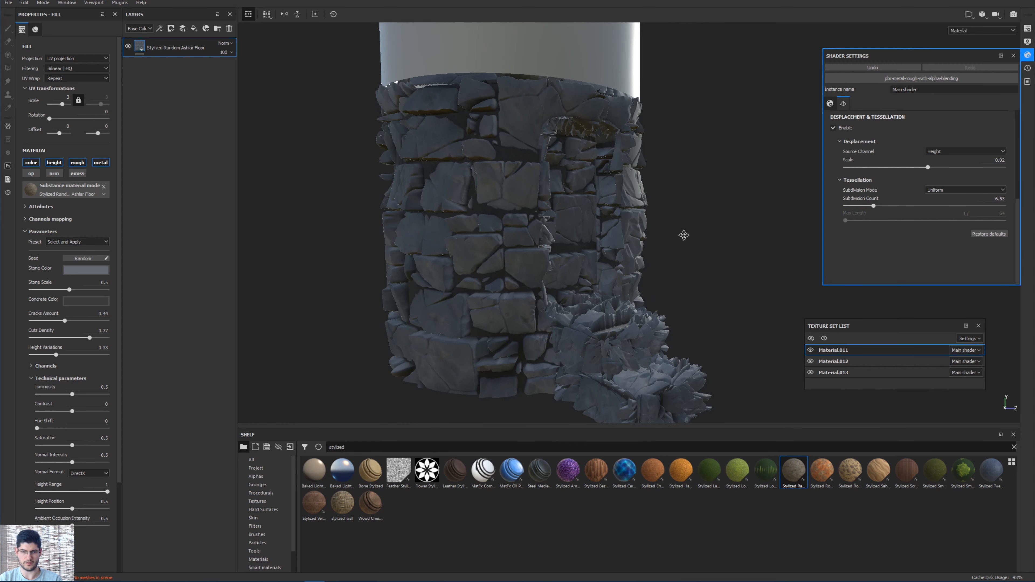
alt+middle_drag(578, 233, 686, 238)
alt+drag(589, 255, 553, 233)
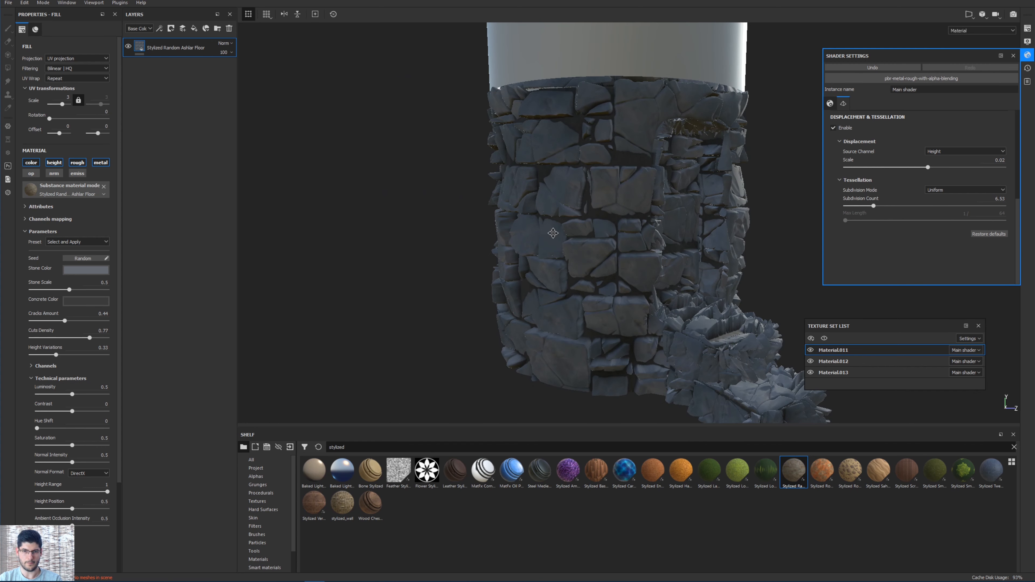
alt+middle_drag(553, 234, 456, 216)
Set the displacement scale to 0.01 and inspect the stones around the doorway and steps.
click(990, 160)
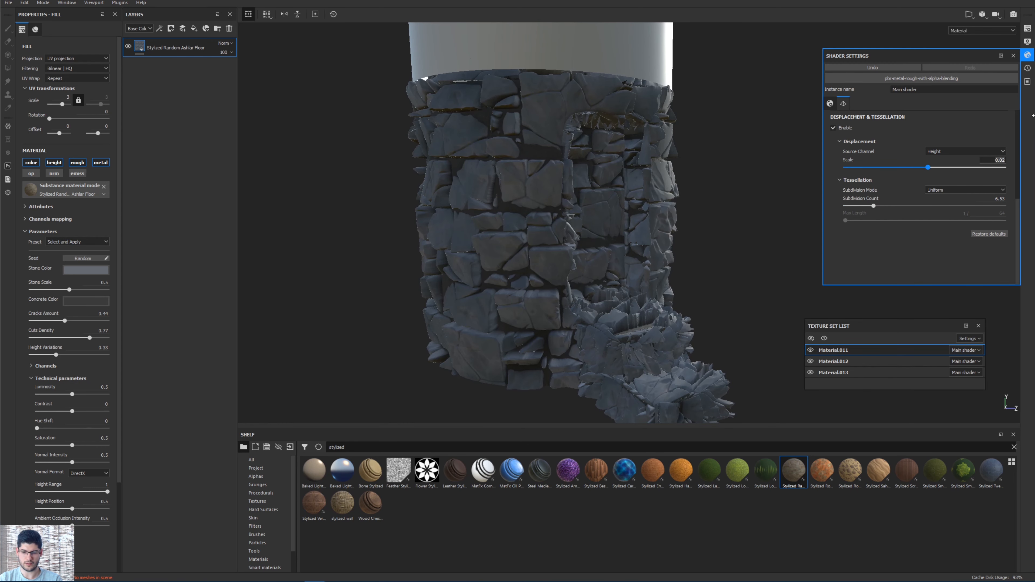
text(0.01)
key(Return)
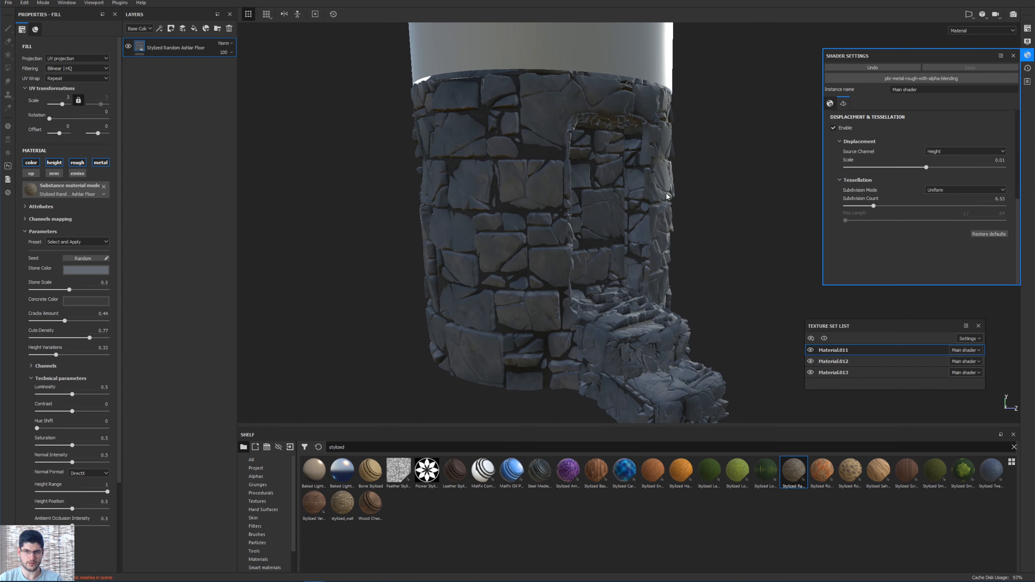
alt+drag(460, 126, 467, 165)
scroll(661, 286, up, 3)
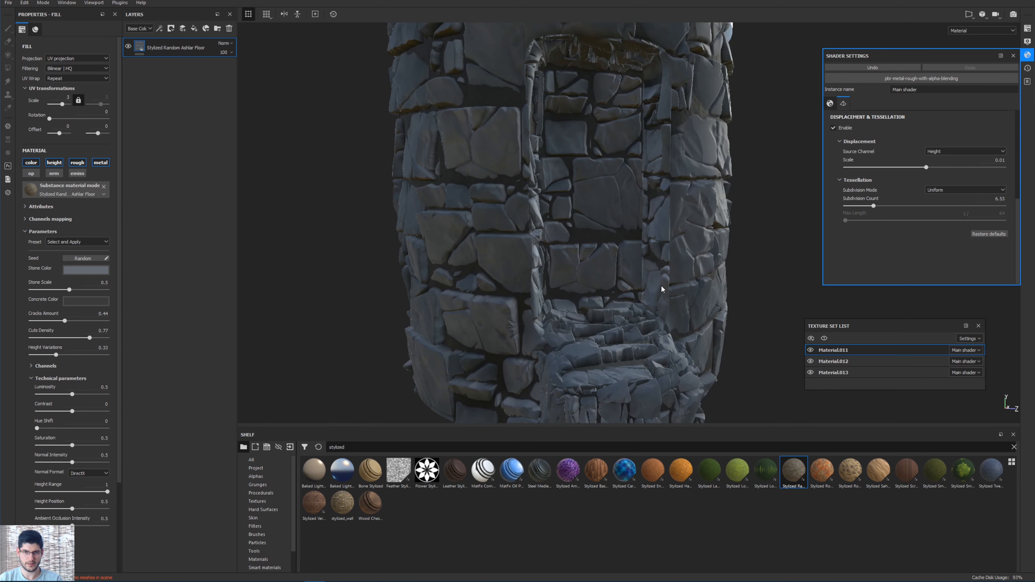
alt+drag(579, 157, 492, 286)
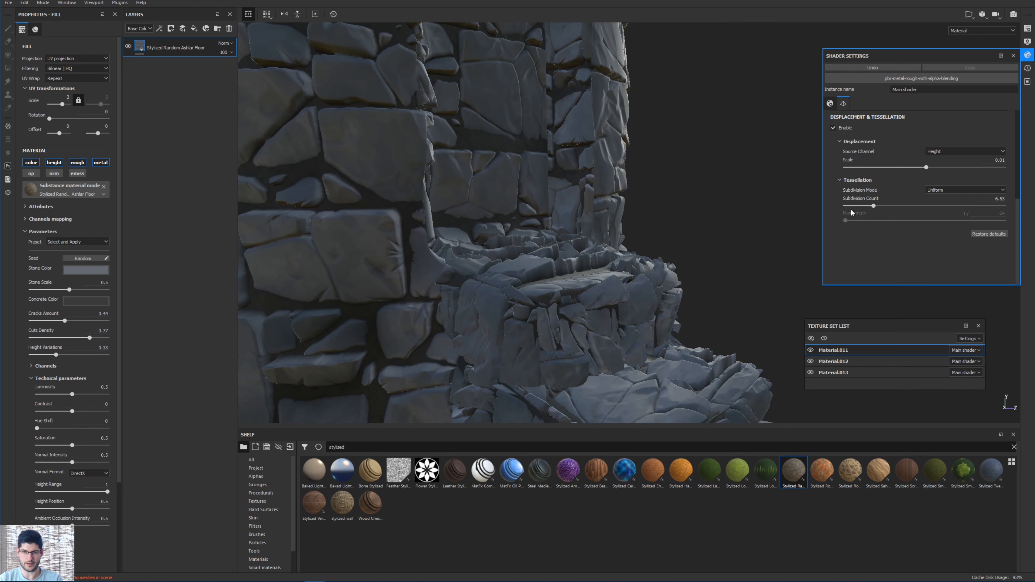
Set the tessellation subdivision count to 3.2 and check the whole stone base.
drag(865, 210, 855, 234)
alt+drag(611, 189, 496, 142)
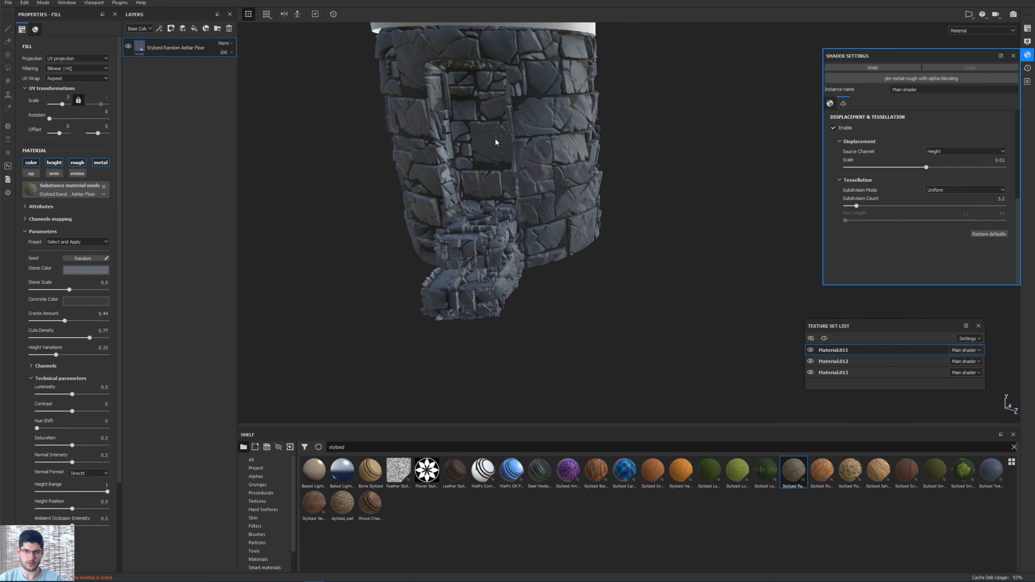
alt+middle_drag(495, 142, 542, 226)
alt+drag(540, 220, 569, 249)
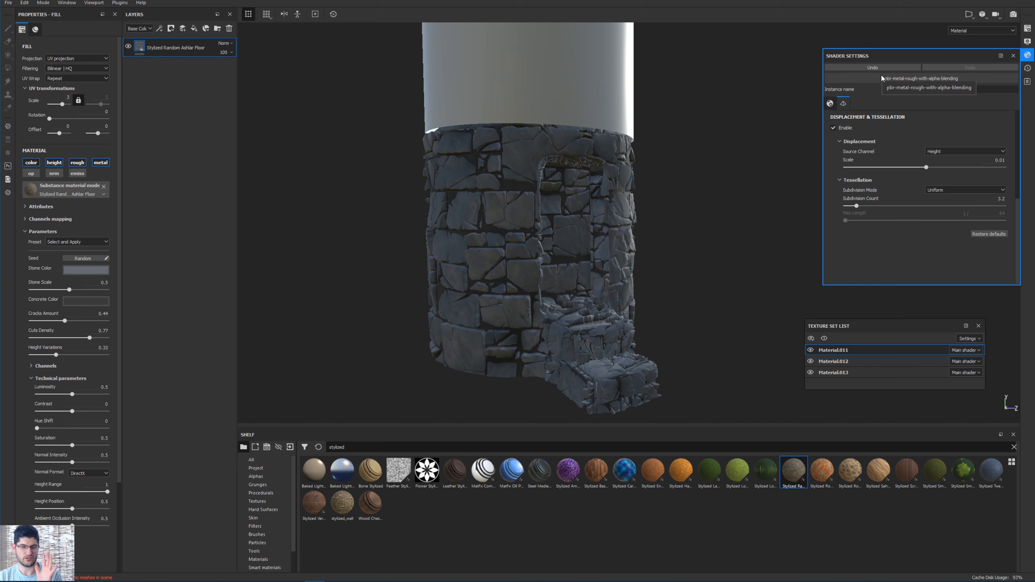
Set the Height Range of the Stylized Random Ashlar Floor fill to 0.74.
scroll(677, 198, down, 4)
alt+drag(642, 167, 318, 164)
scroll(537, 226, up, 3)
alt+drag(537, 226, 600, 186)
alt+middle_drag(598, 183, 594, 240)
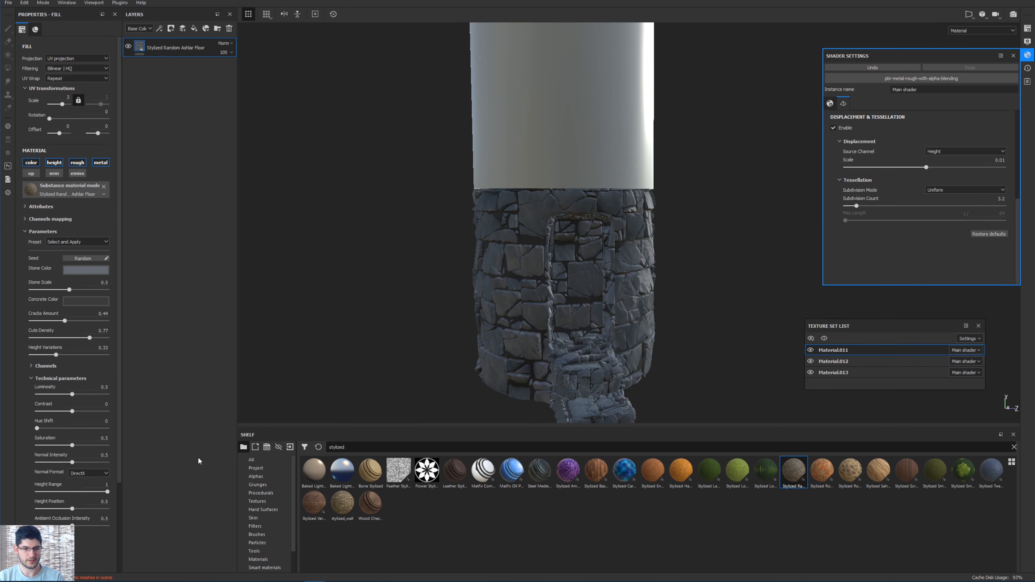
drag(84, 492, 41, 486)
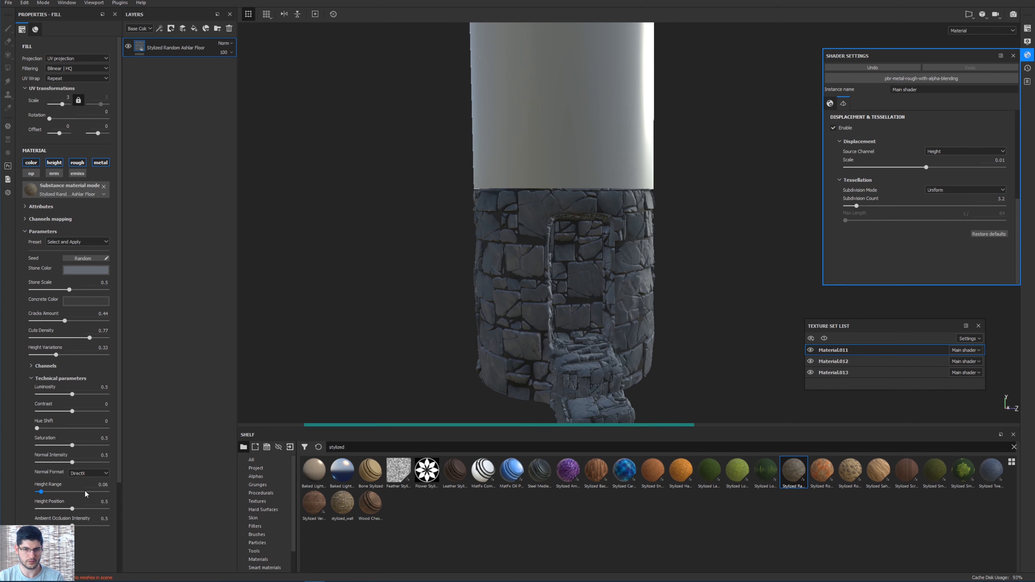
click(68, 494)
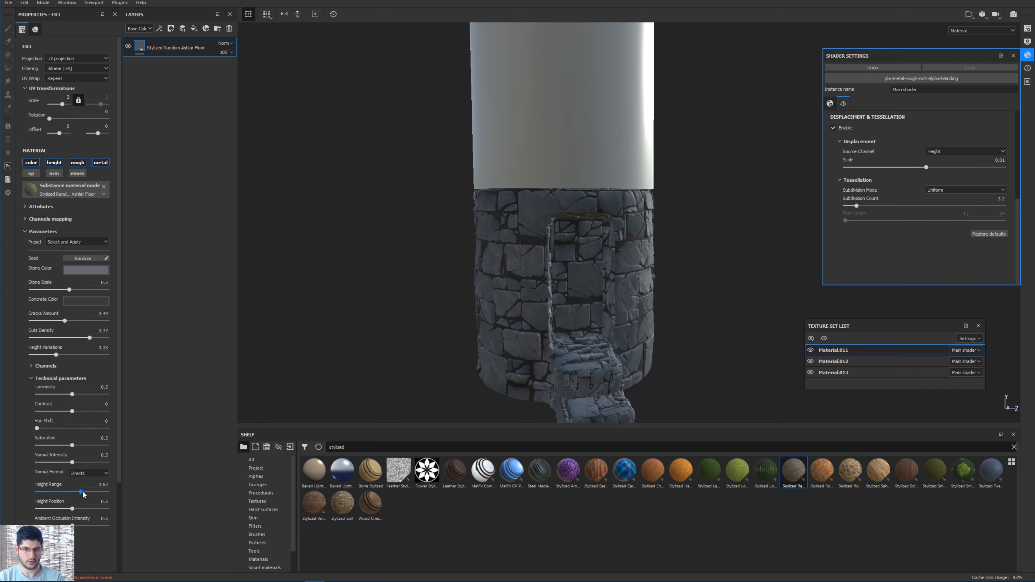
Inspect the stone relief up close and rotate the environment lighting to brighten the front of the tower base.
scroll(577, 332, up, 3)
alt+drag(504, 321, 544, 371)
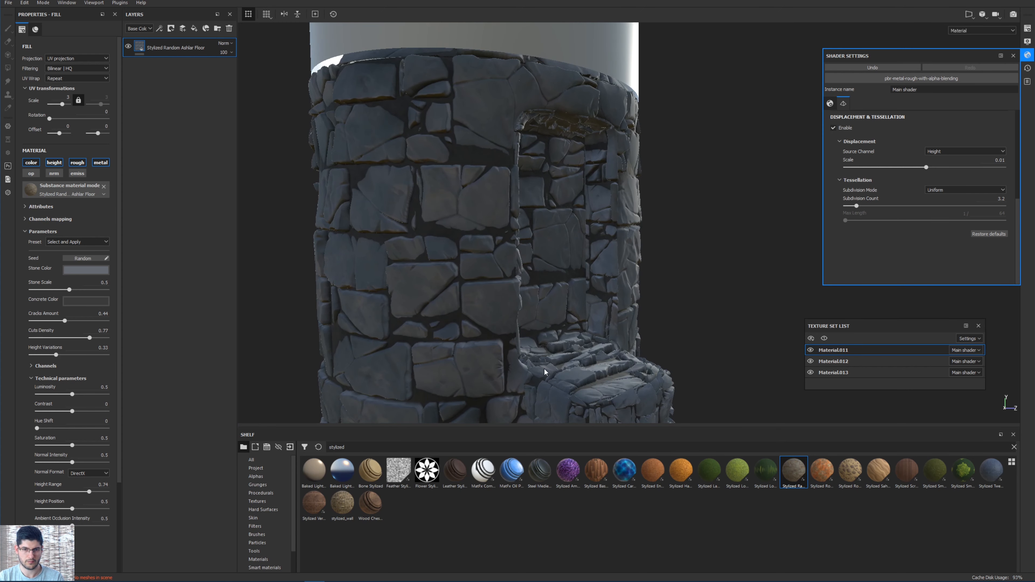
alt+middle_drag(495, 417, 508, 356)
shift+right_drag(508, 355, 573, 293)
scroll(496, 247, down, 3)
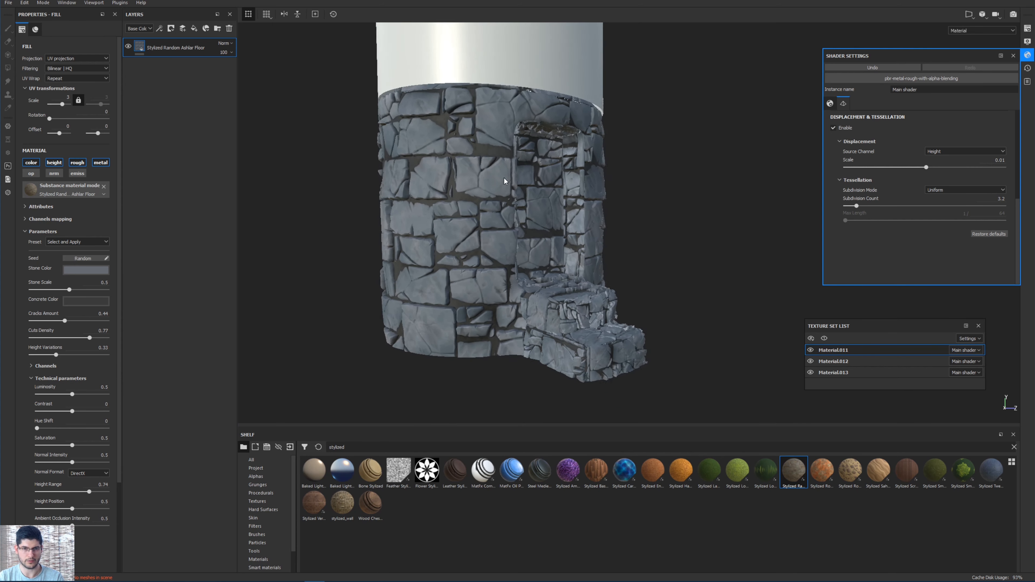
Replace the empty paint layer of the Material.012 texture set with a copy of the Stylized Random Ashlar Floor fill.
alt+middle_drag(503, 180, 556, 296)
scroll(556, 296, down, 3)
alt+drag(602, 347, 605, 317)
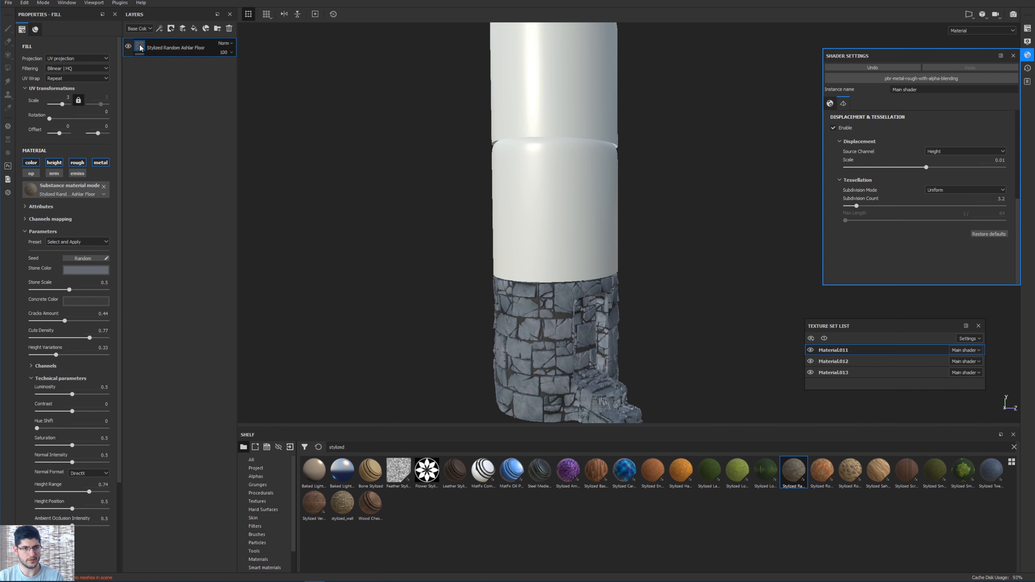
click(869, 362)
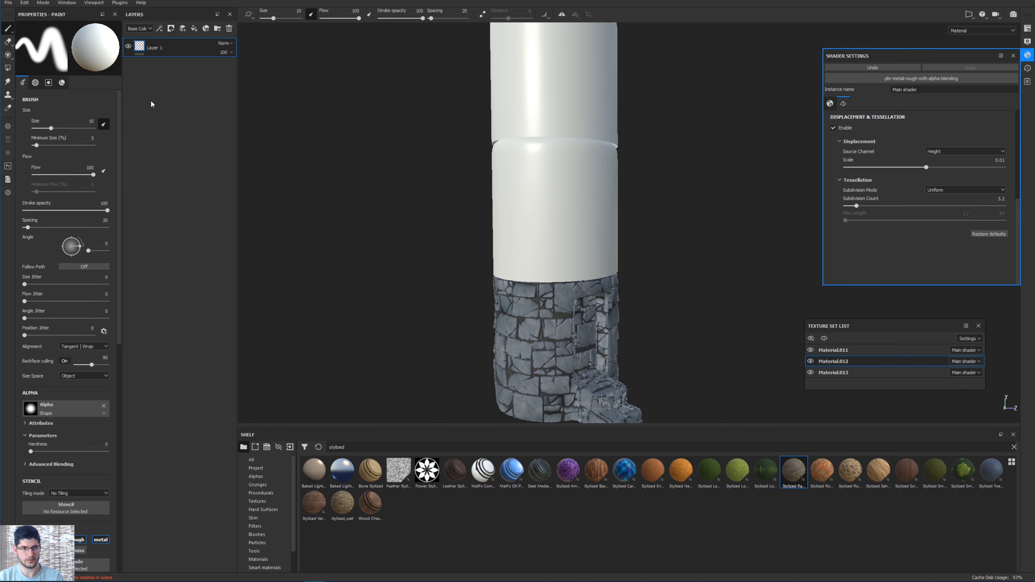
click(231, 28)
key(ctrl+v)
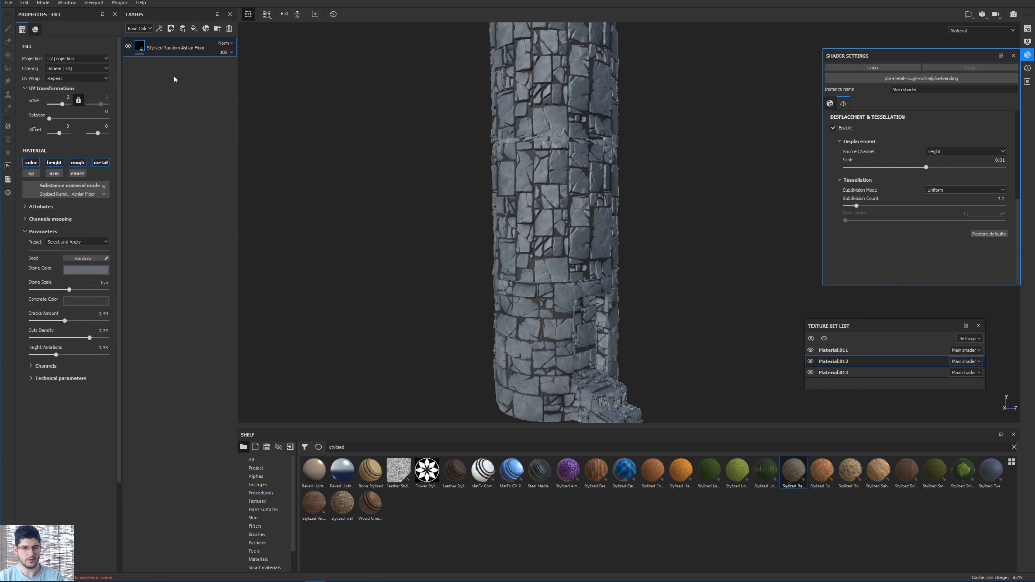
Replace the empty paint layer of the Material.013 texture set with the copied Stylized Random Ashlar Floor fill.
click(880, 354)
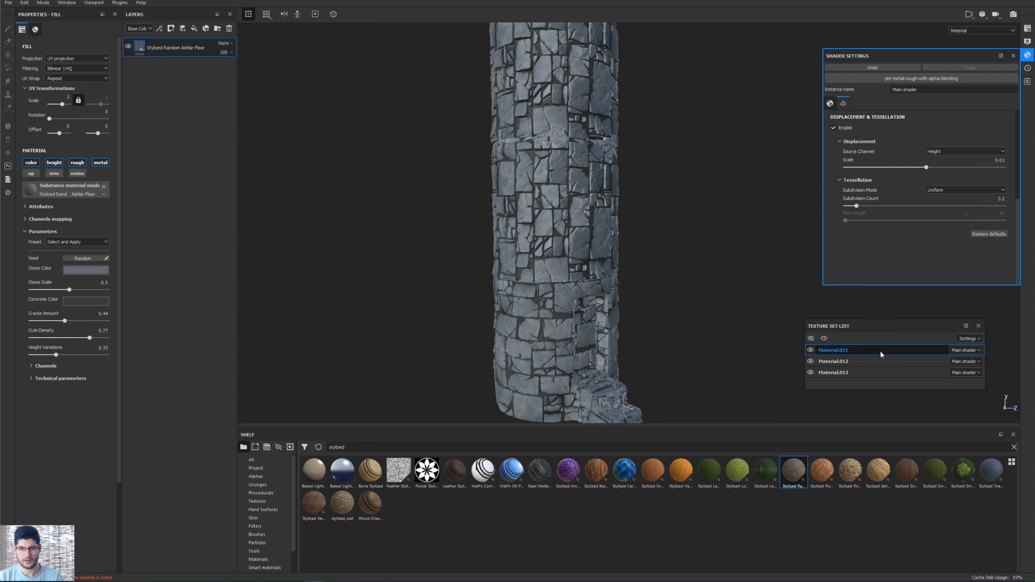
click(854, 371)
click(229, 28)
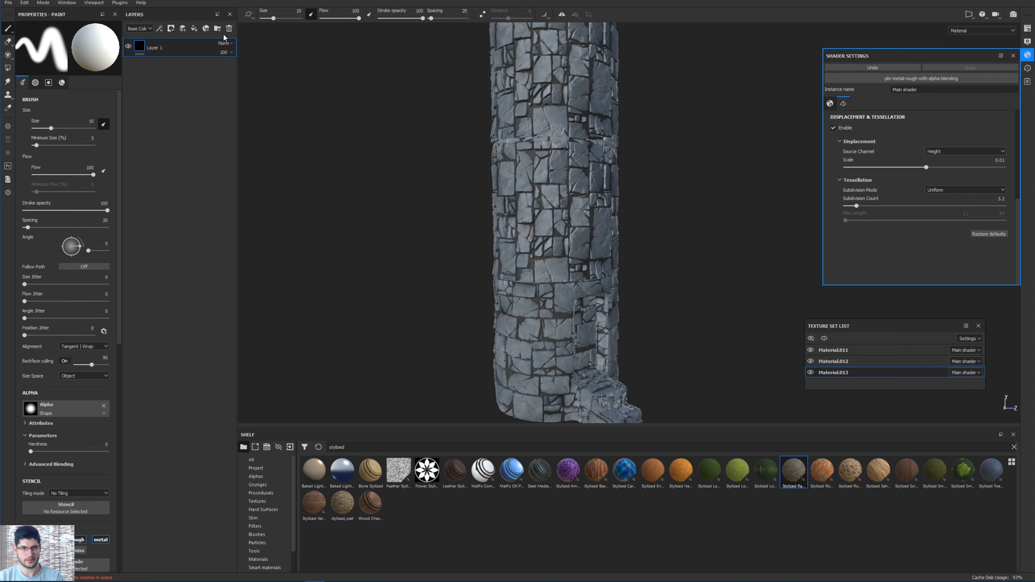
key(ctrl+v)
alt+middle_drag(522, 102, 589, 285)
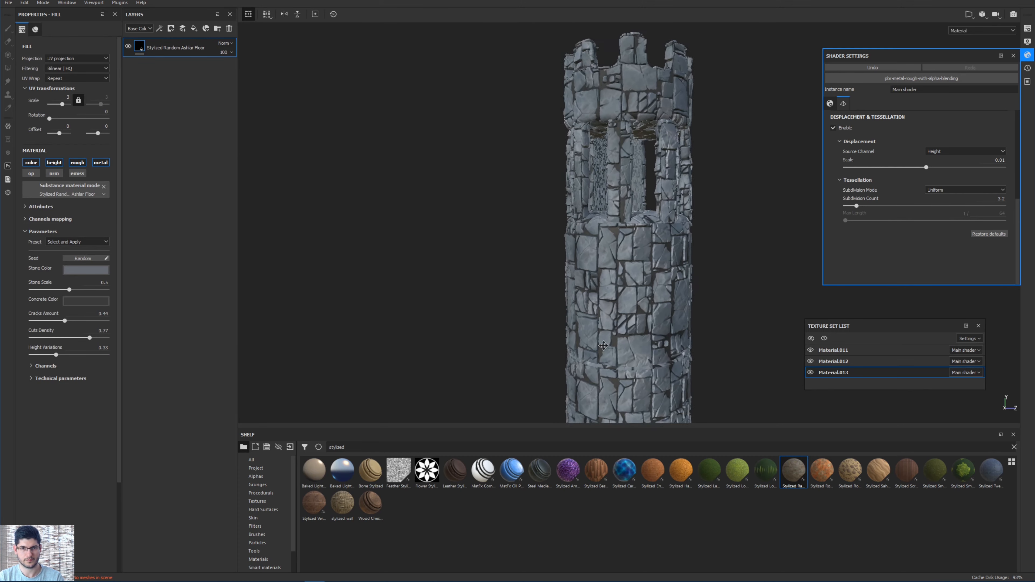
Examine the displaced stone texture on the tower's battlements, floor and columns, including the inward-facing sides of the columns.
scroll(652, 171, down, 2)
alt+drag(668, 167, 645, 170)
scroll(682, 222, up, 4)
scroll(683, 224, up, 3)
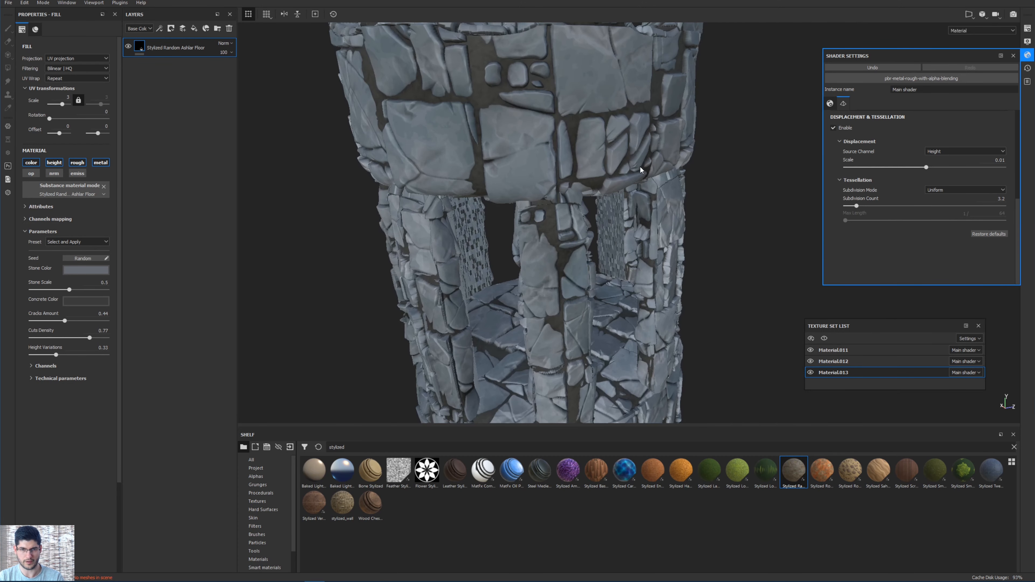
scroll(641, 174, down, 5)
alt+drag(635, 212, 620, 206)
alt+middle_drag(611, 171, 595, 124)
alt+right_drag(595, 124, 616, 127)
alt+drag(617, 131, 687, 163)
scroll(545, 147, up, 5)
scroll(685, 131, up, 1)
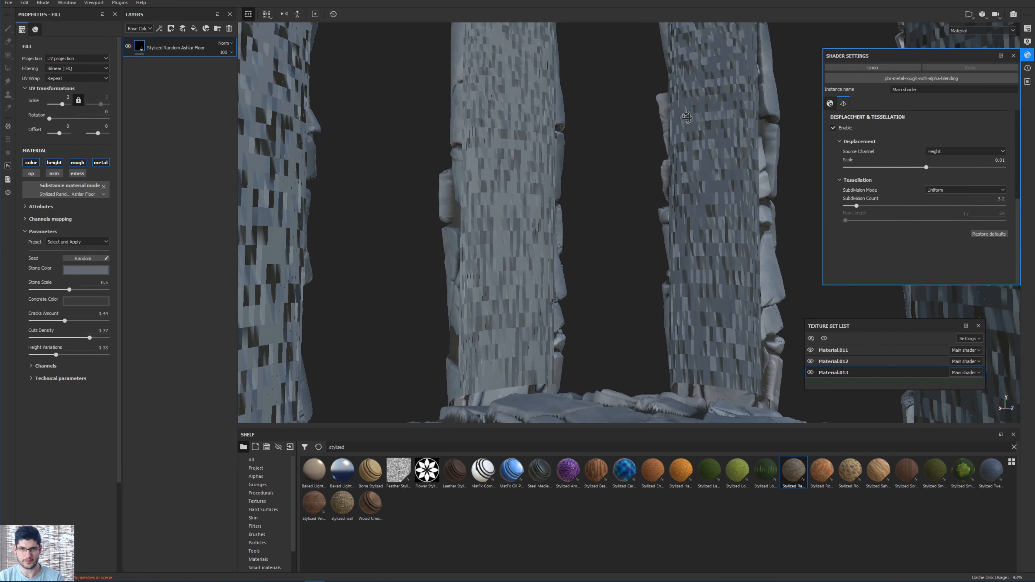
scroll(685, 117, down, 1)
alt+drag(685, 118, 642, 165)
scroll(642, 165, down, 6)
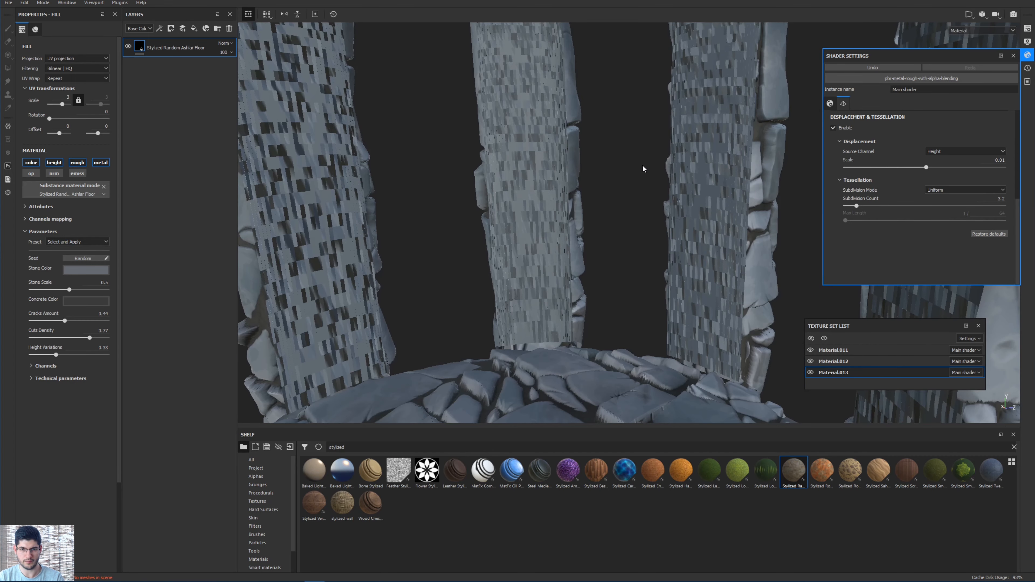
scroll(595, 188, down, 6)
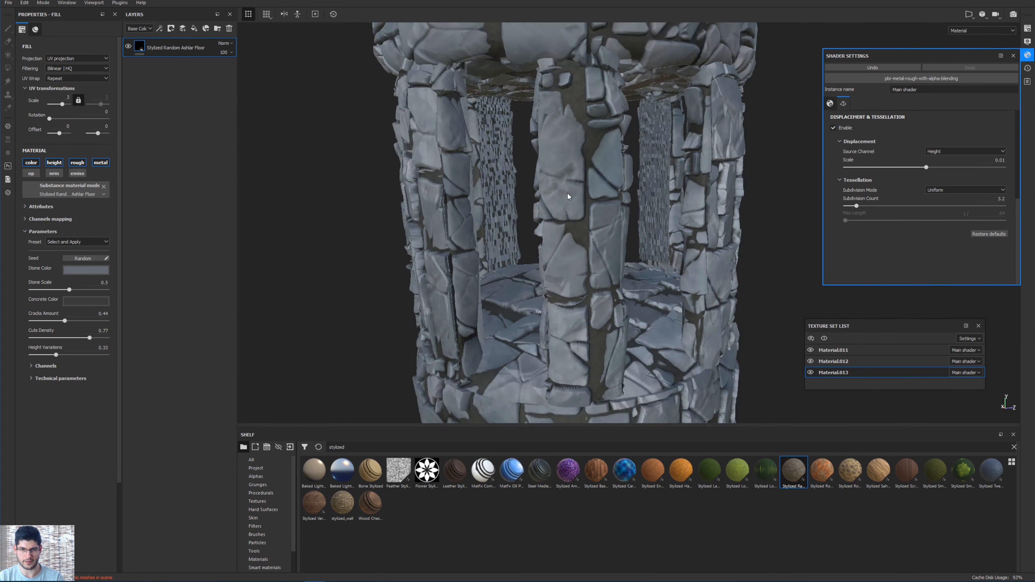
alt+drag(554, 182, 466, 176)
Switch to Blender and select only the tower1_top object, framing its columns.
key(alt+Tab)
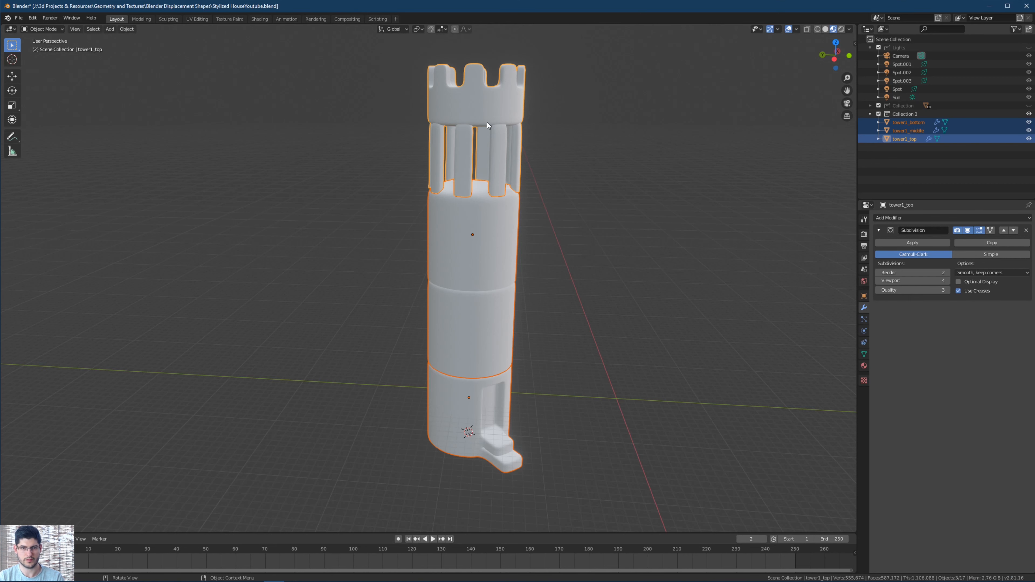
click(494, 97)
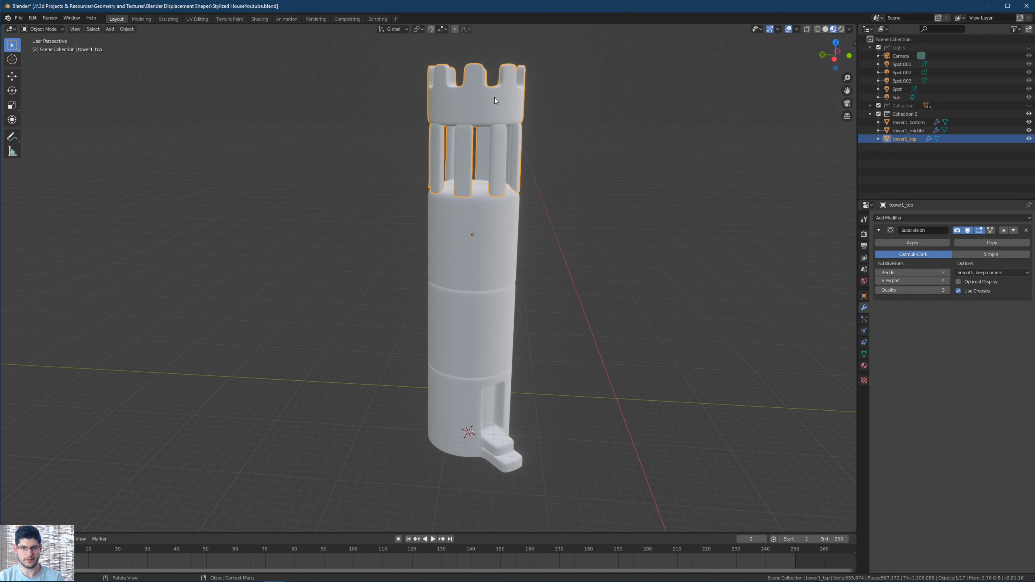
scroll(493, 97, up, 3)
shift+middle_drag(575, 127, 489, 210)
scroll(531, 216, up, 1)
key(Tab)
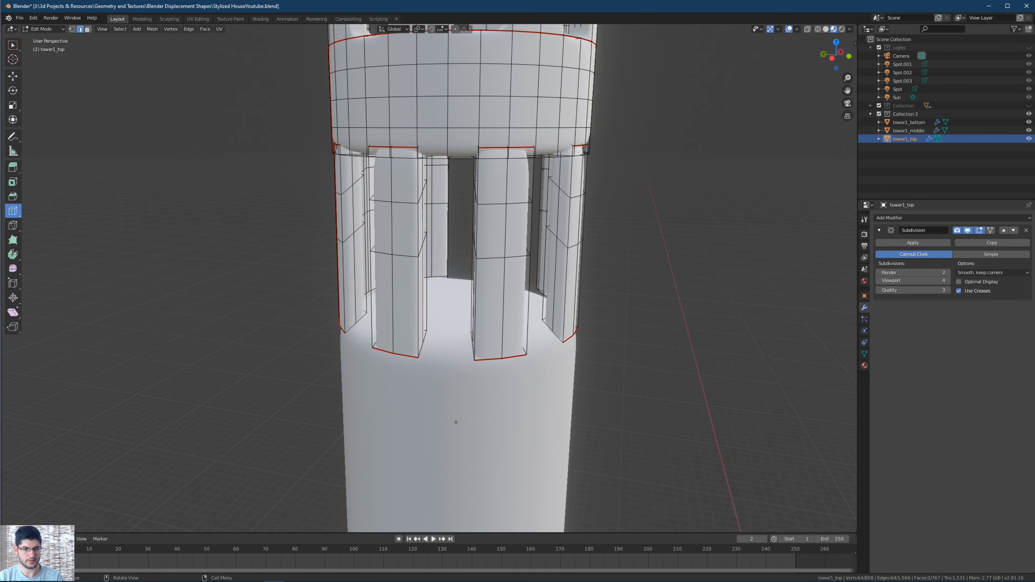
key(g)
click(469, 483)
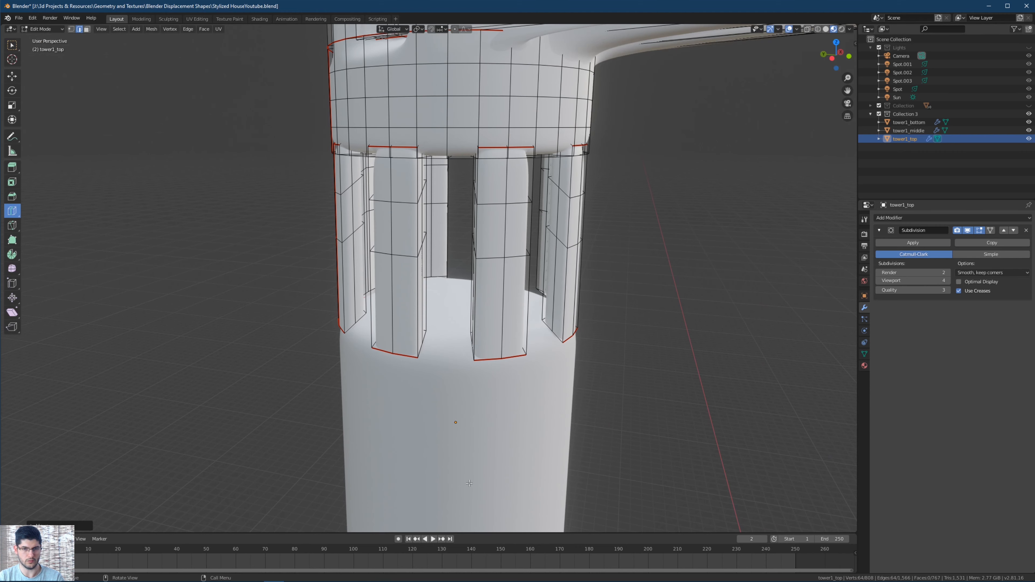
key(ctrl+z)
key(Tab)
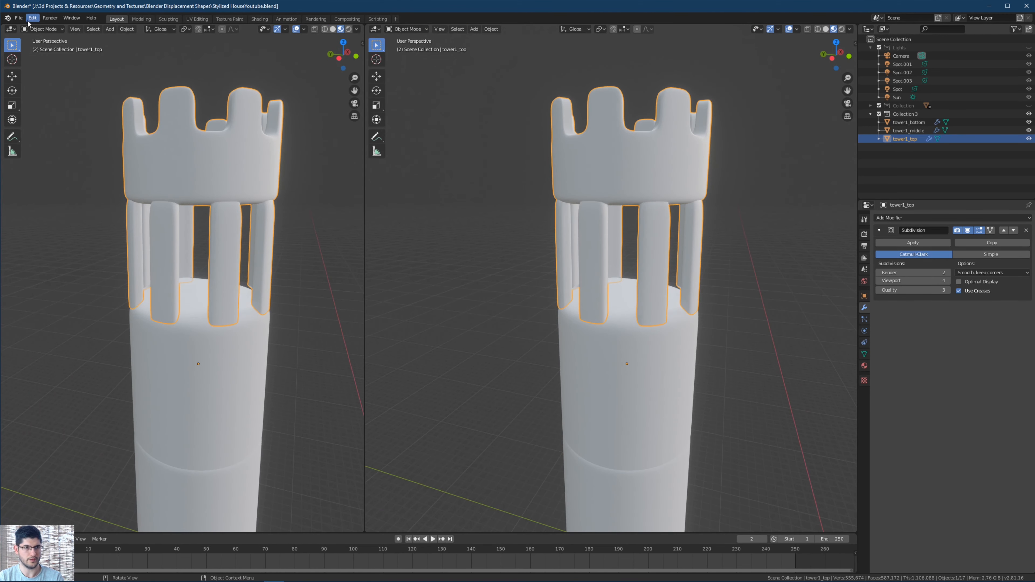
Set up a UV Editor beside the 3D view and display the UV layout of the whole tower1_top mesh.
click(10, 29)
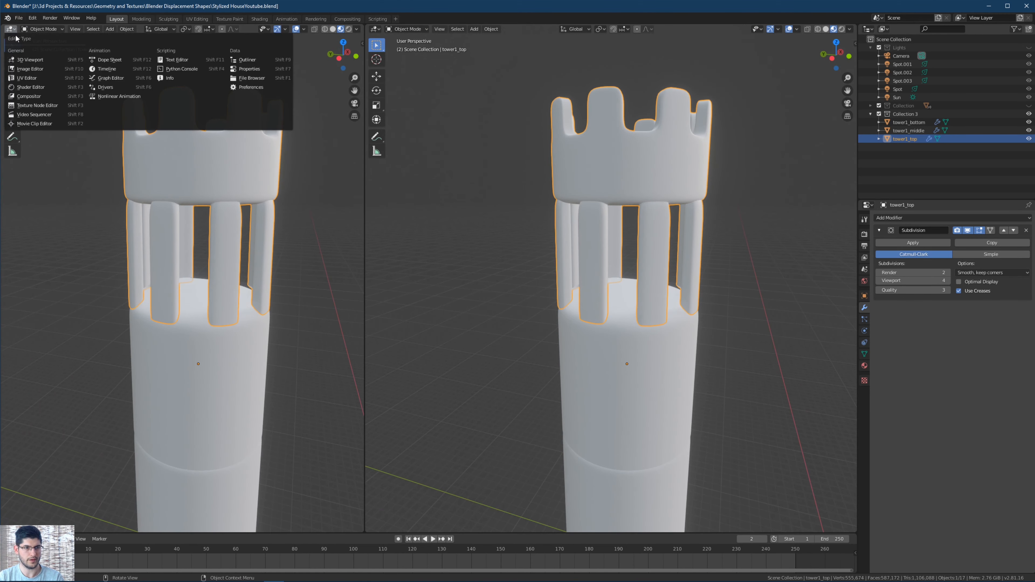
click(36, 79)
scroll(660, 238, up, 5)
scroll(648, 240, down, 4)
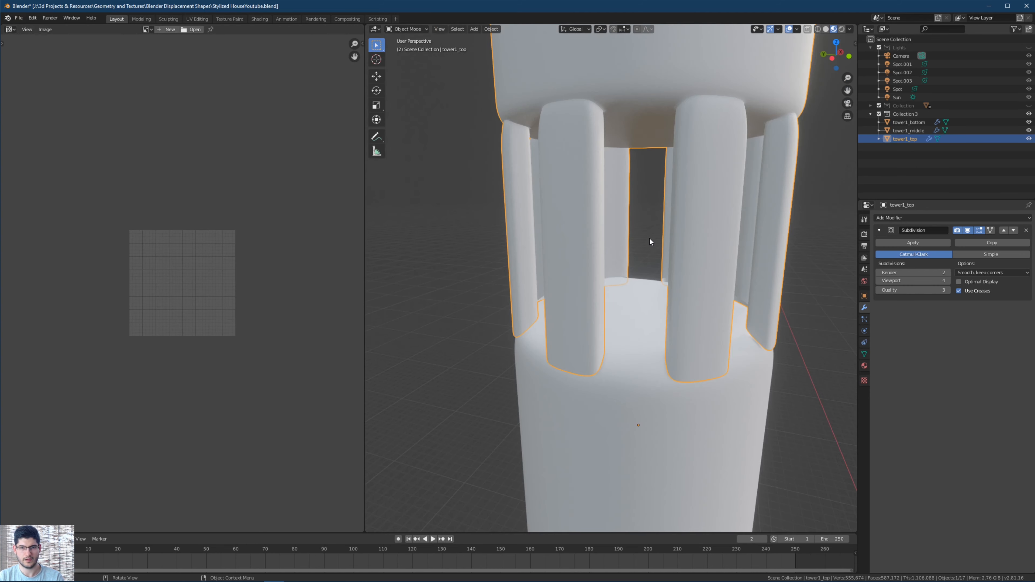
key(Tab)
scroll(636, 228, down, 2)
key(a)
scroll(627, 231, up, 4)
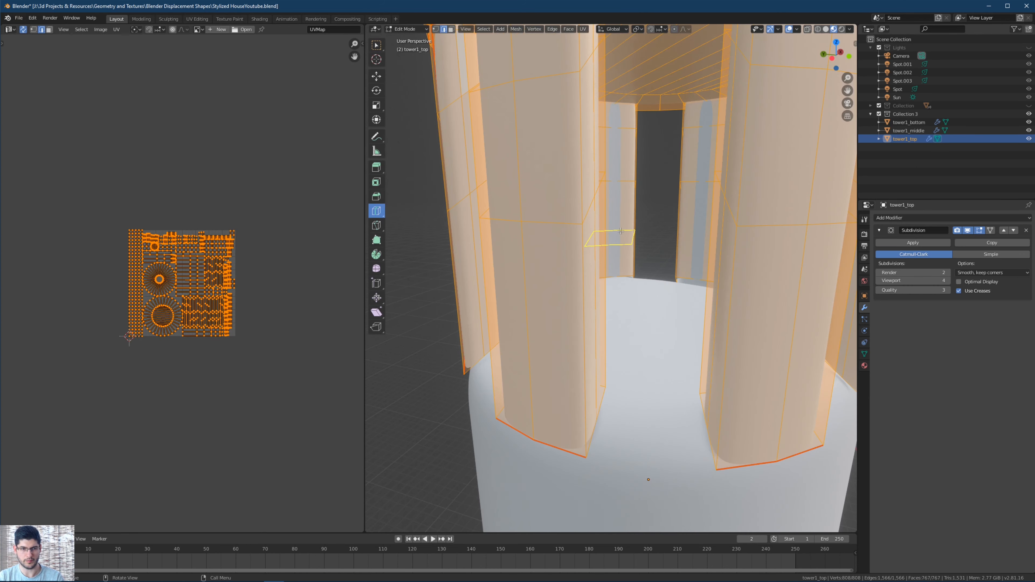
mouse_move(627, 230)
middle_down()
mouse_move(658, 230)
mouse_move(615, 230)
middle_up()
scroll(186, 275, up, 5)
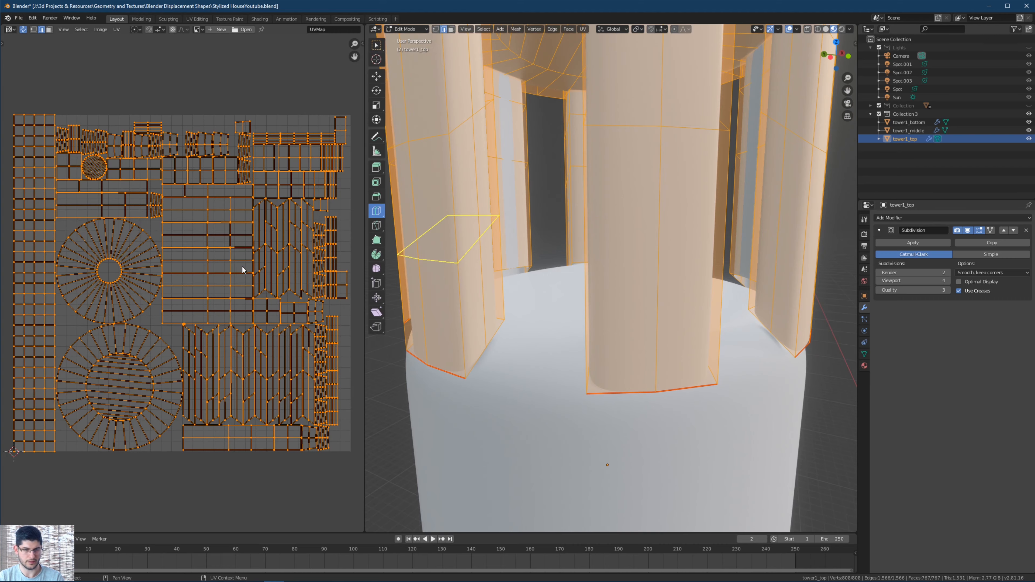
scroll(238, 260, up, 2)
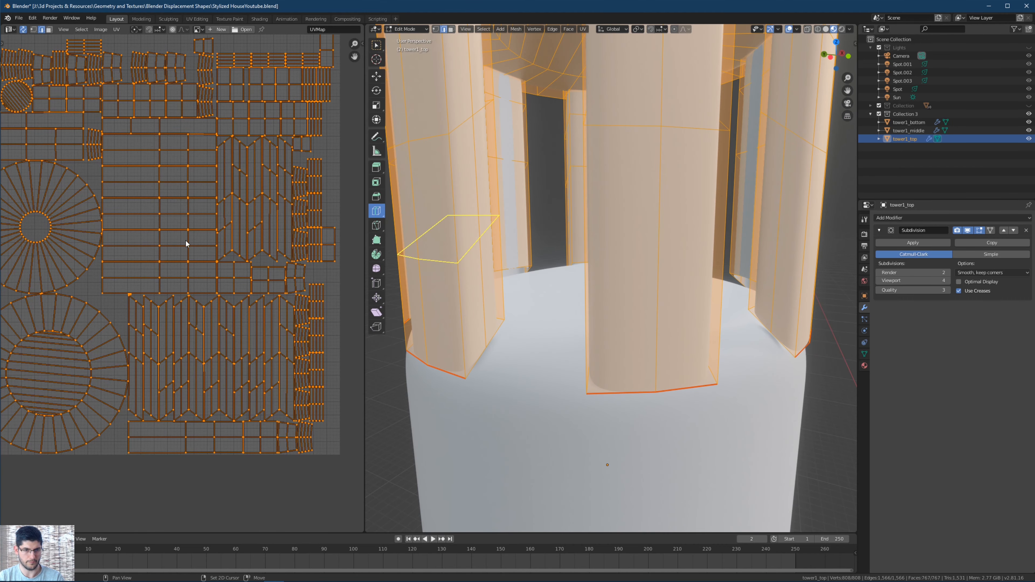
scroll(215, 280, down, 3)
scroll(249, 189, up, 6)
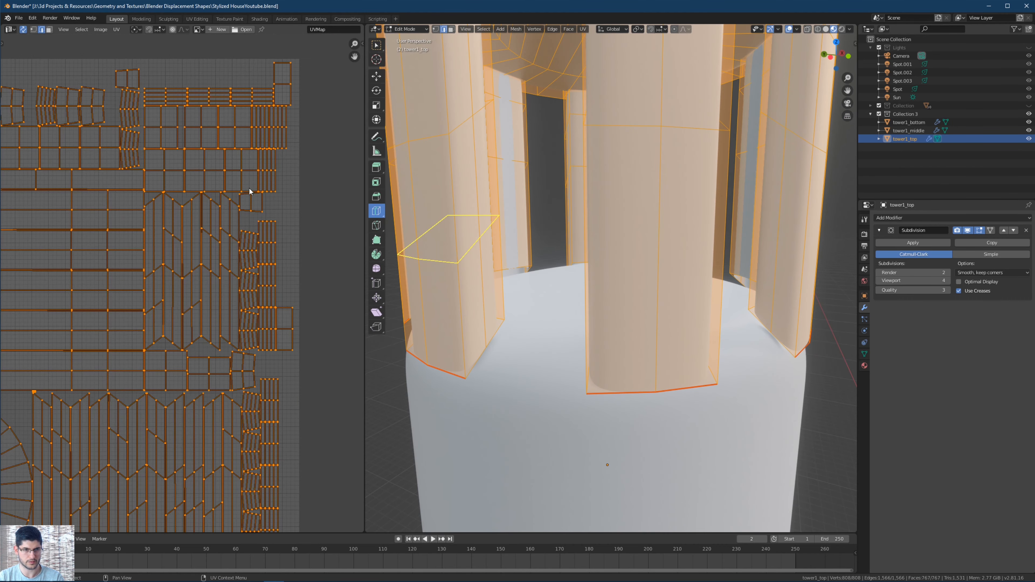
click(510, 173)
middle_drag(510, 172, 530, 209)
key(3)
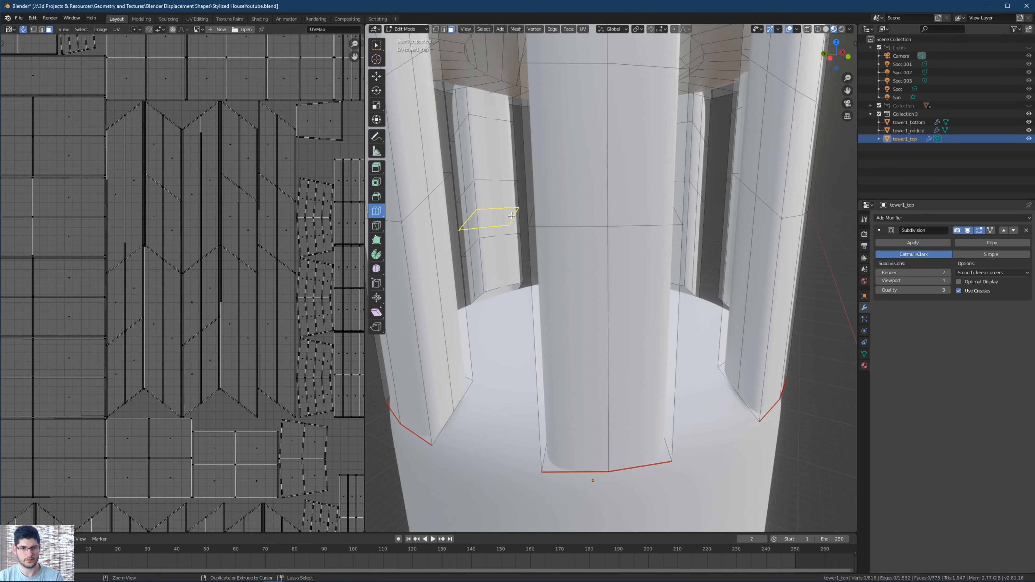
key(ctrl+z)
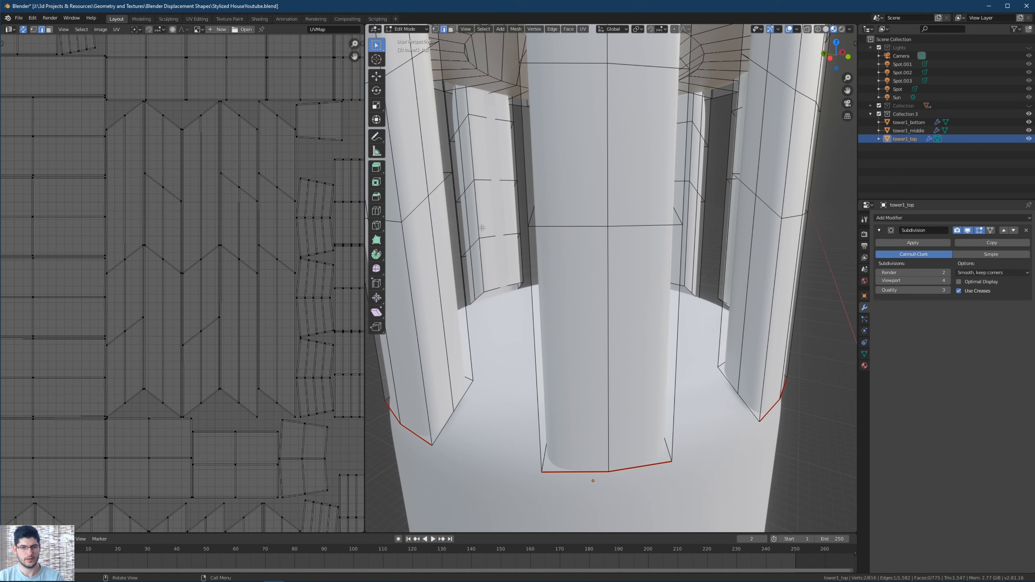
Pick single inner faces of the rear columns in face select mode and examine the UV layout for their islands.
key(3)
click(487, 198)
mouse_move(491, 208)
middle_down()
mouse_move(515, 217)
mouse_move(482, 208)
mouse_move(500, 210)
middle_up()
scroll(261, 282, down, 6)
middle_drag(227, 277, 293, 245)
scroll(294, 245, down, 2)
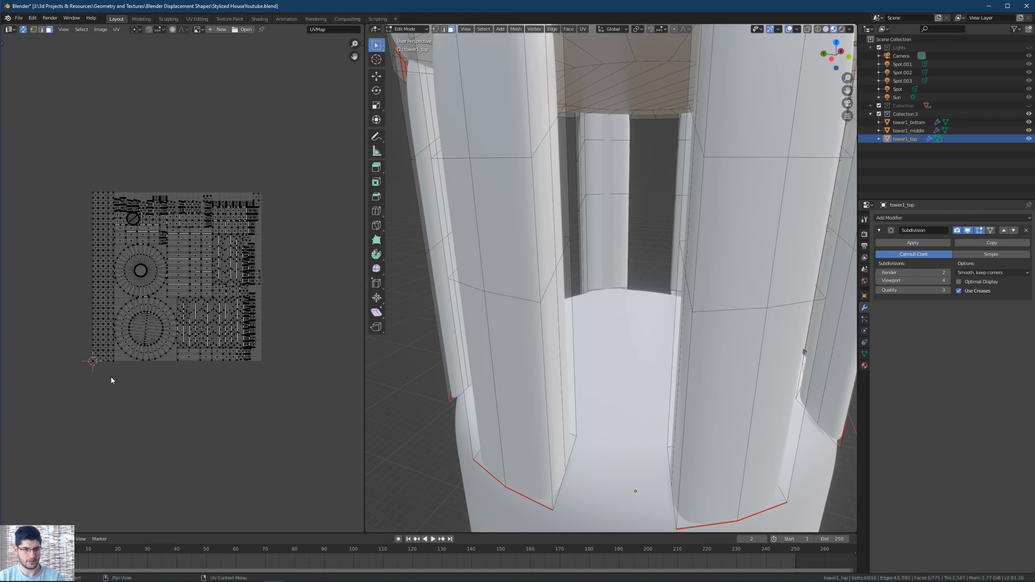
scroll(111, 379, up, 1)
scroll(182, 284, up, 3)
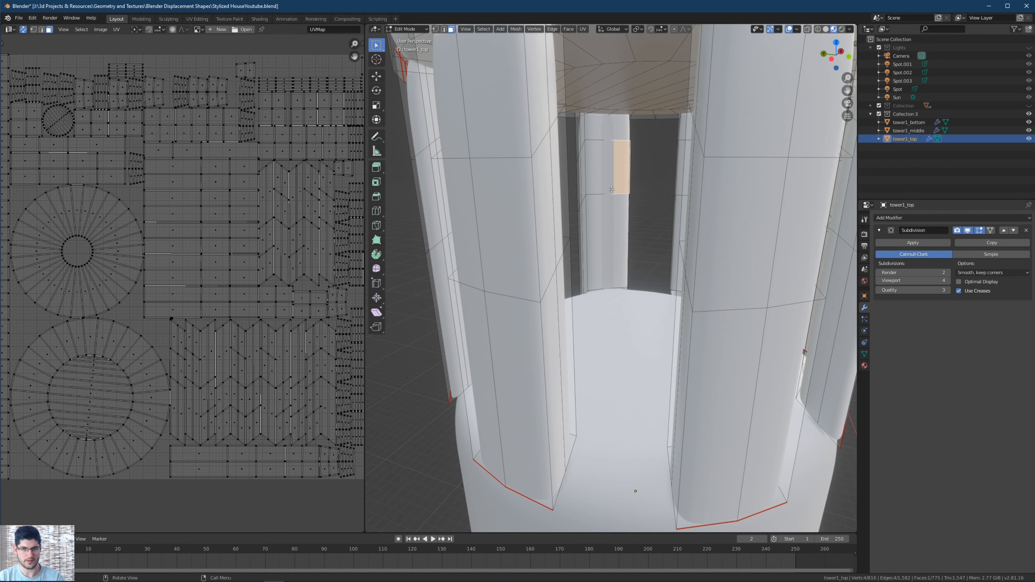
click(604, 178)
middle_drag(600, 193, 629, 171)
Turn off the Subdivision modifier's viewport display and select the six inward-facing faces of a rear column.
click(970, 231)
click(654, 229)
click(652, 176)
click(589, 120)
shift+click(605, 120)
shift+click(607, 153)
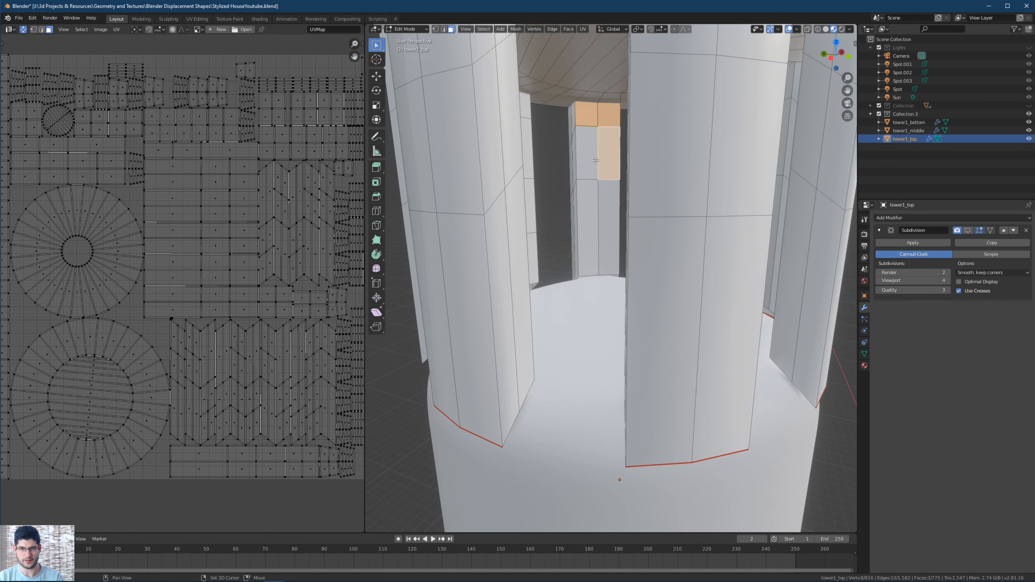
shift+click(590, 159)
shift+click(589, 212)
shift+click(607, 220)
Add the six inward-facing faces of a second column to the selection.
scroll(607, 222, down, 5)
mouse_move(605, 223)
middle_down()
mouse_move(620, 224)
mouse_move(580, 214)
mouse_move(619, 227)
middle_up()
scroll(255, 256, down, 4)
scroll(717, 245, up, 4)
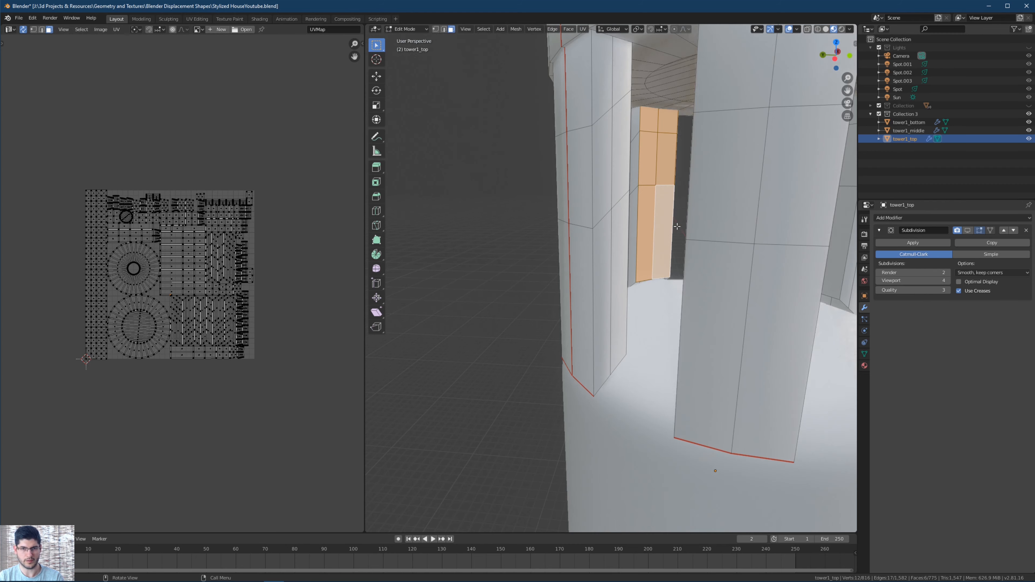
middle_drag(721, 245, 754, 247)
shift+click(738, 238)
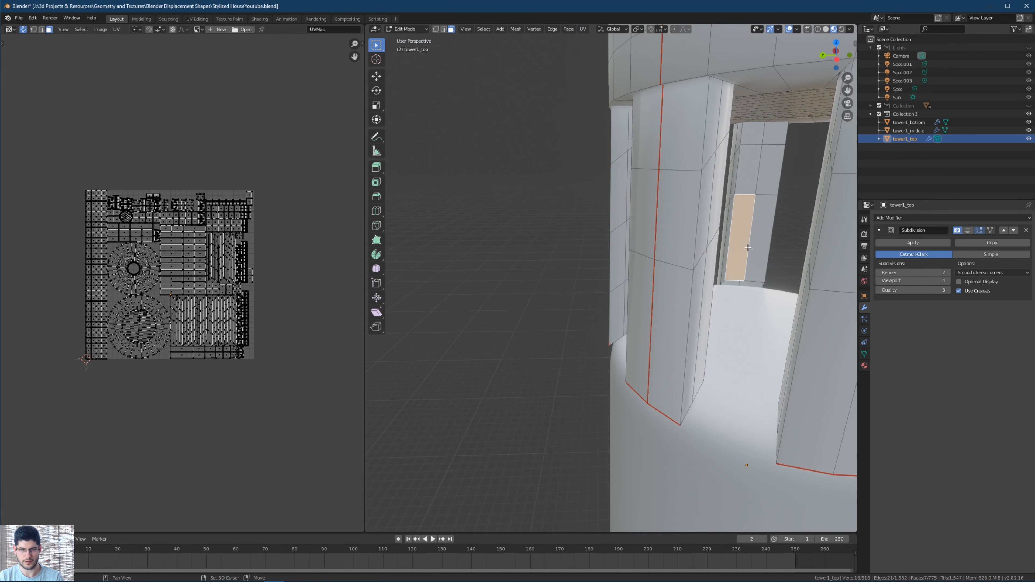
shift+click(760, 248)
shift+click(748, 174)
shift+click(767, 171)
shift+click(774, 134)
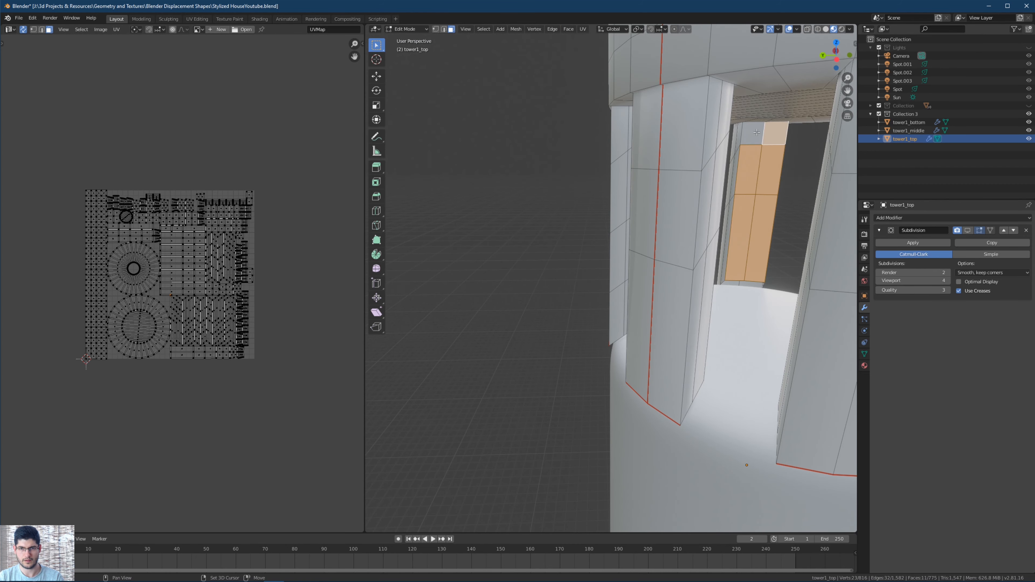
shift+click(753, 134)
Extend the selection with all inward-facing faces of a third column.
middle_drag(759, 214, 719, 207)
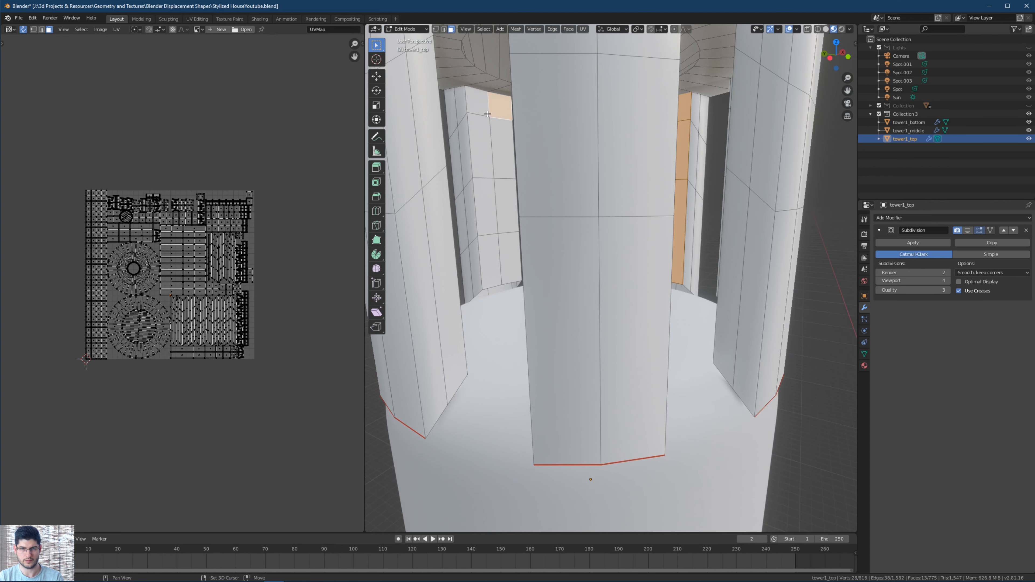
shift+click(501, 161)
shift+click(505, 206)
shift+click(486, 207)
shift+click(493, 259)
shift+click(506, 263)
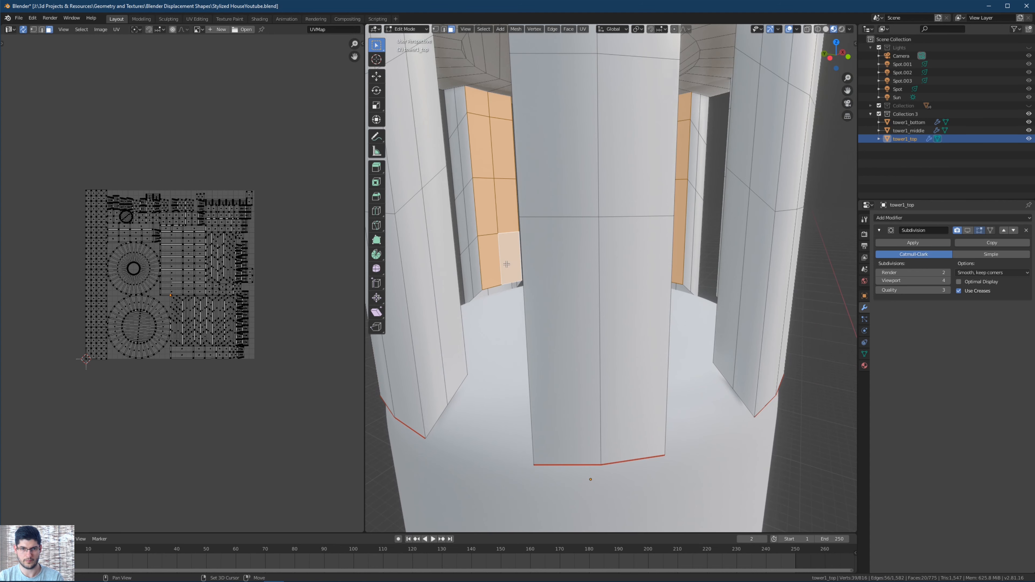
Include the six inward-facing faces of a fourth column in the face selection.
scroll(514, 256, down, 4)
middle_drag(522, 249, 775, 153)
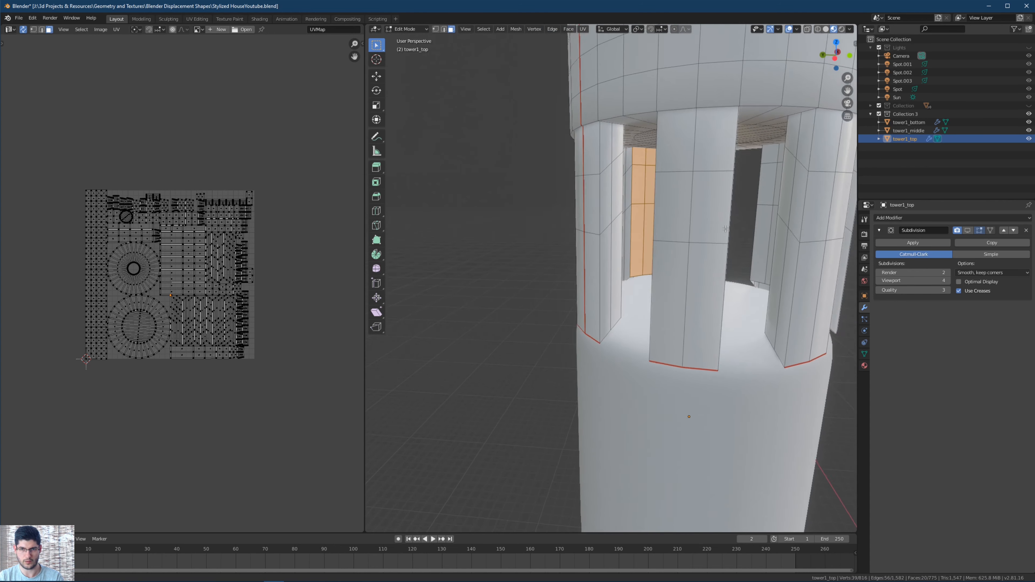
shift+click(769, 182)
shift+click(765, 229)
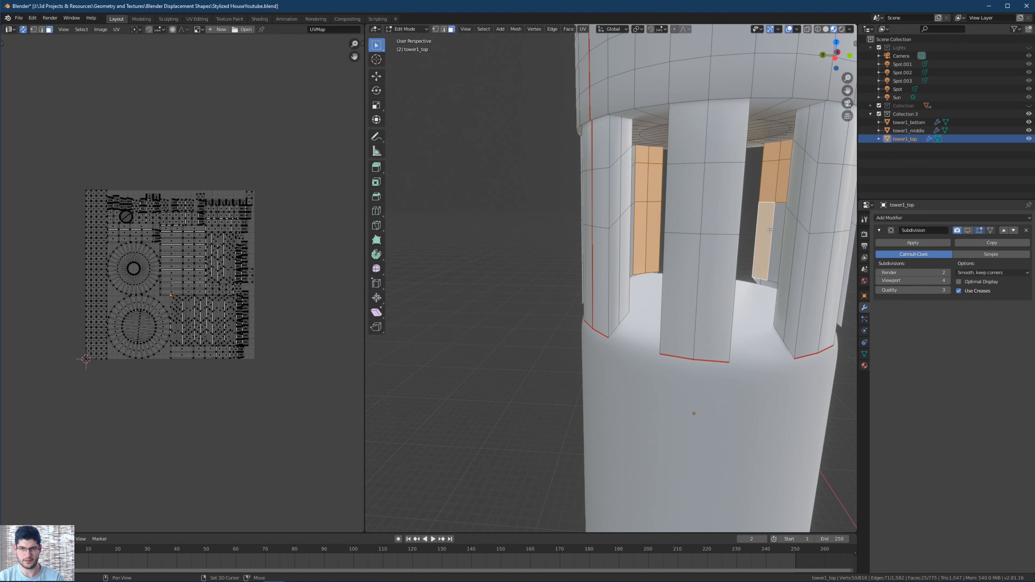
shift+click(777, 231)
Add the inward-facing faces of a fifth column to the selected column faces.
scroll(754, 239, down, 2)
middle_drag(703, 239, 733, 168)
shift+click(726, 158)
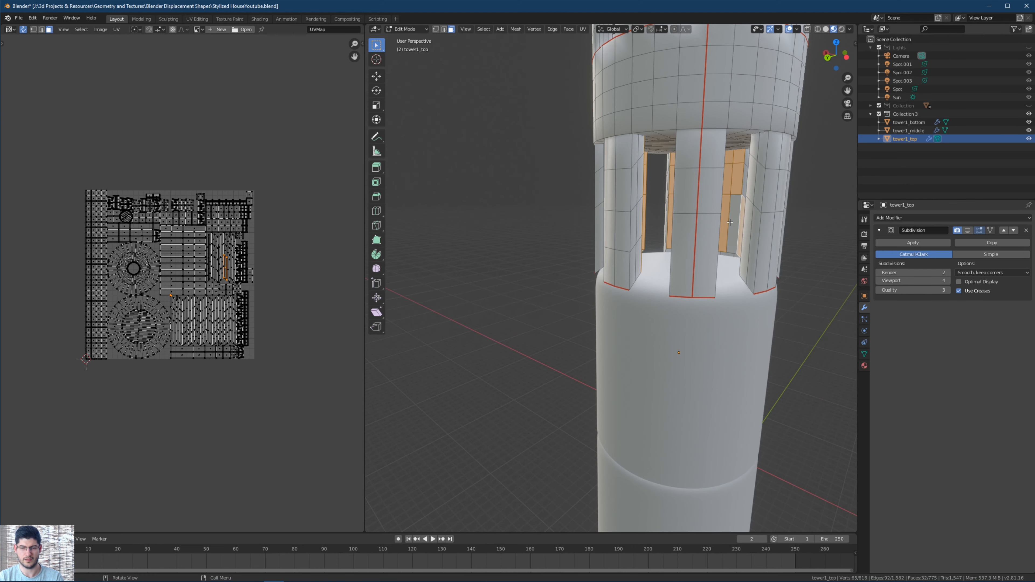
shift+click(732, 214)
Add the inward-facing faces of the sixth column to the selected column faces.
mouse_move(732, 214)
middle_down()
mouse_move(736, 193)
mouse_move(716, 210)
middle_up()
scroll(715, 210, up, 2)
shift+middle_drag(763, 136, 730, 141)
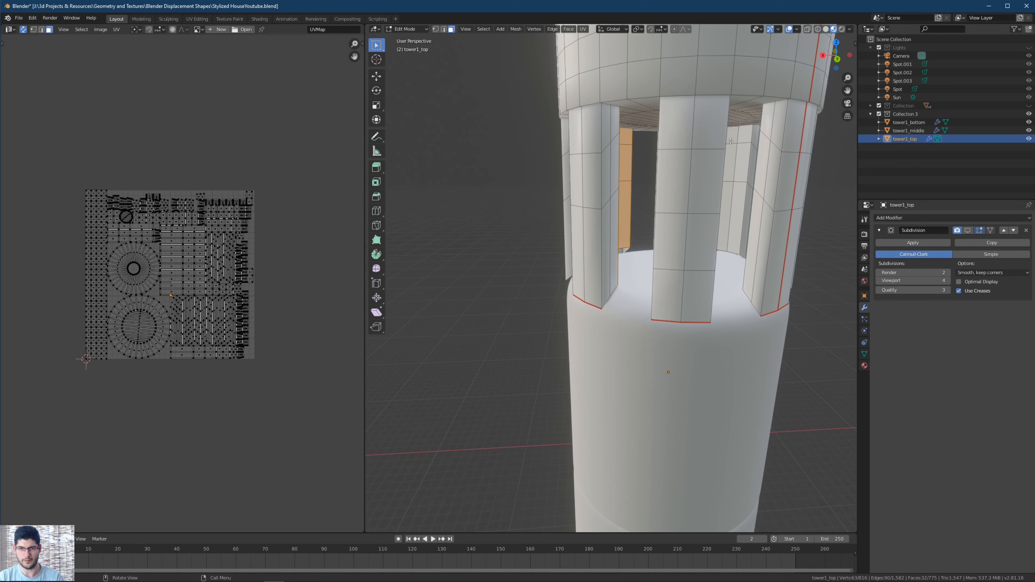
shift+click(747, 136)
shift+click(732, 169)
shift+click(728, 210)
shift+click(739, 218)
Extend the selection with the inward-facing faces of the remaining unselected columns.
scroll(738, 220, down, 3)
middle_drag(696, 228, 750, 221)
scroll(750, 220, up, 2)
shift+middle_drag(709, 154, 665, 161)
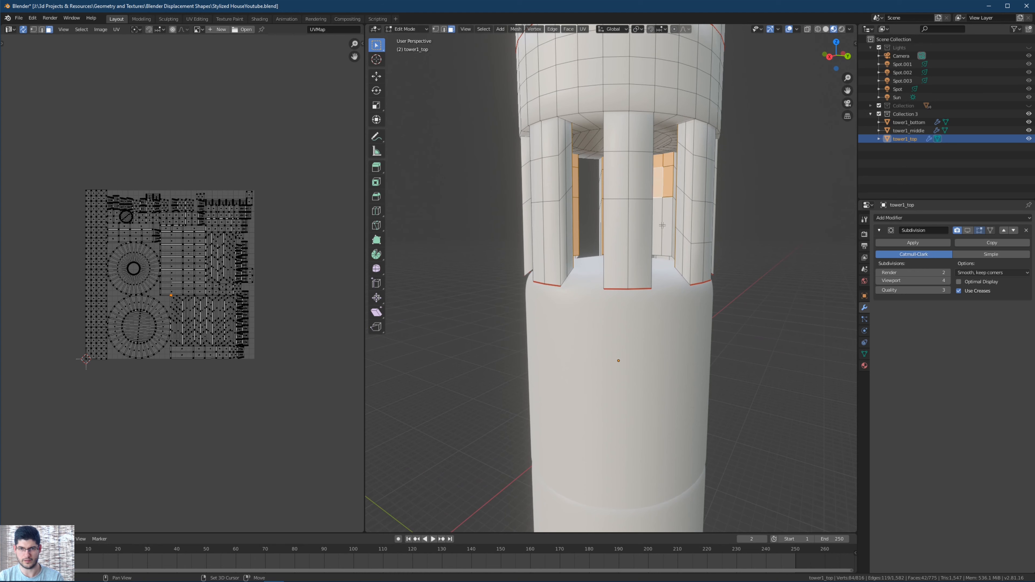
scroll(671, 227, down, 1)
mouse_move(671, 227)
middle_down()
mouse_move(727, 226)
mouse_move(673, 215)
middle_up()
scroll(630, 178, up, 2)
middle_drag(630, 178, 640, 151)
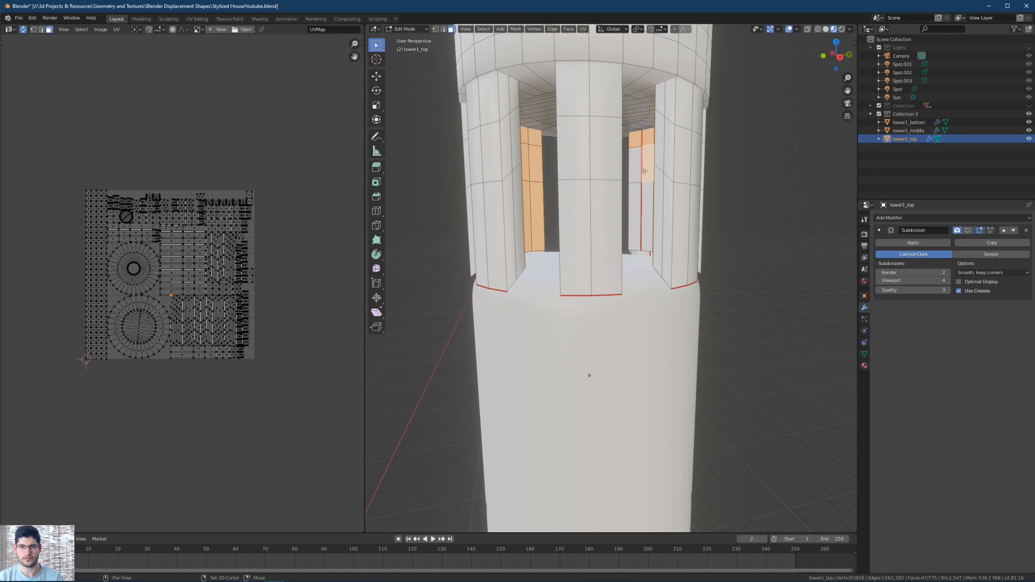
shift+click(633, 172)
scroll(633, 171, down, 3)
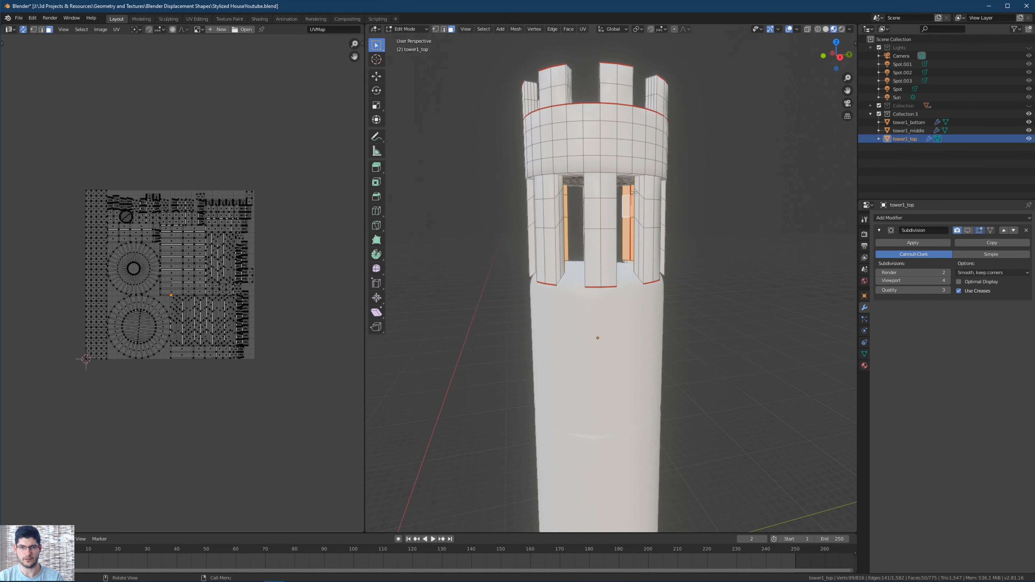
Unwrap the selected inner column faces and move their UV islands clear of the existing layout.
middle_drag(633, 172, 797, 200)
scroll(226, 249, down, 2)
middle_drag(226, 250, 196, 252)
key(u)
scroll(181, 241, up, 3)
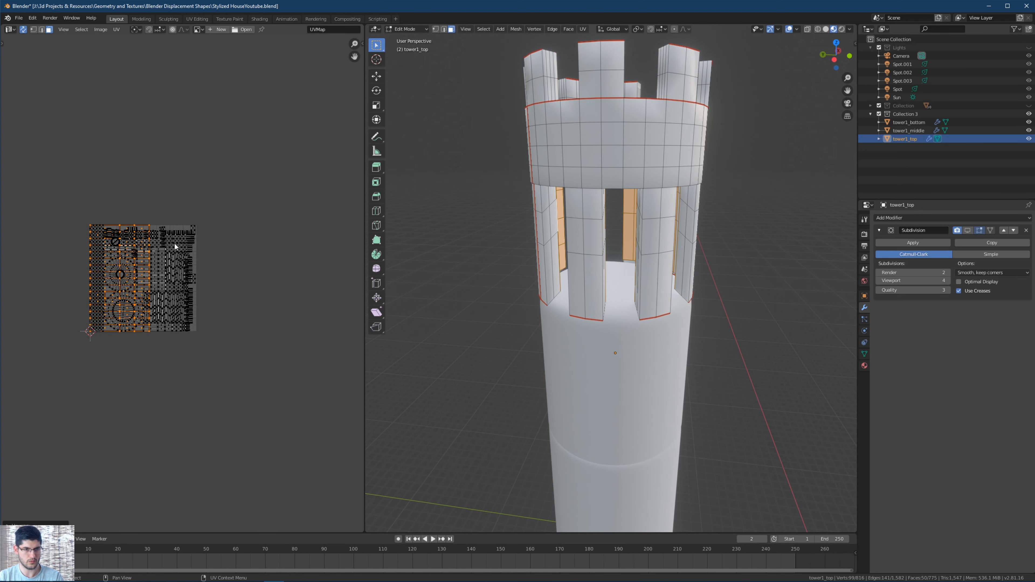
key(g)
click(55, 212)
scroll(3, 253, down, 4)
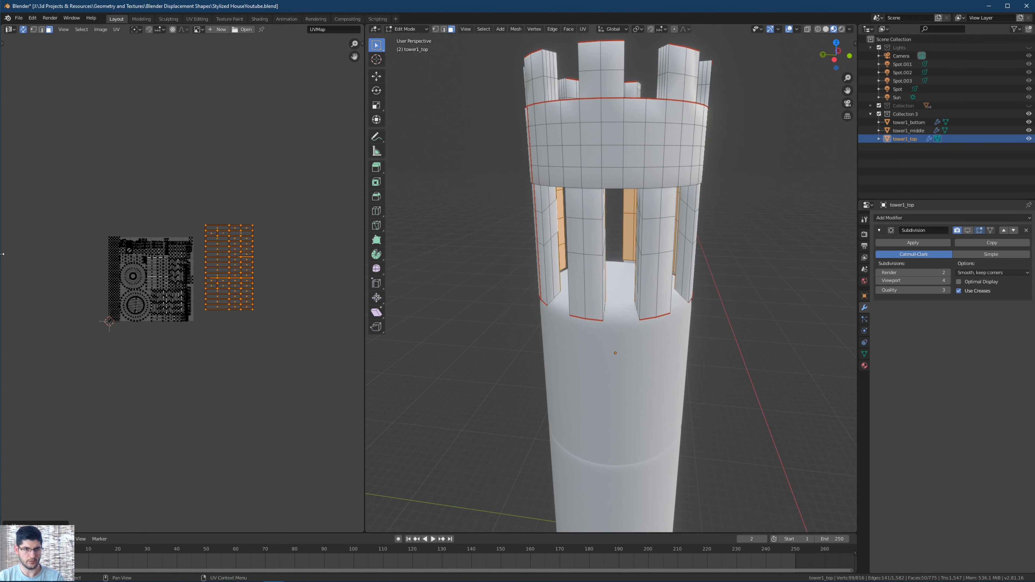
Select all UV islands of the tower top and average their scale.
scroll(173, 275, up, 2)
drag(328, 146, 43, 435)
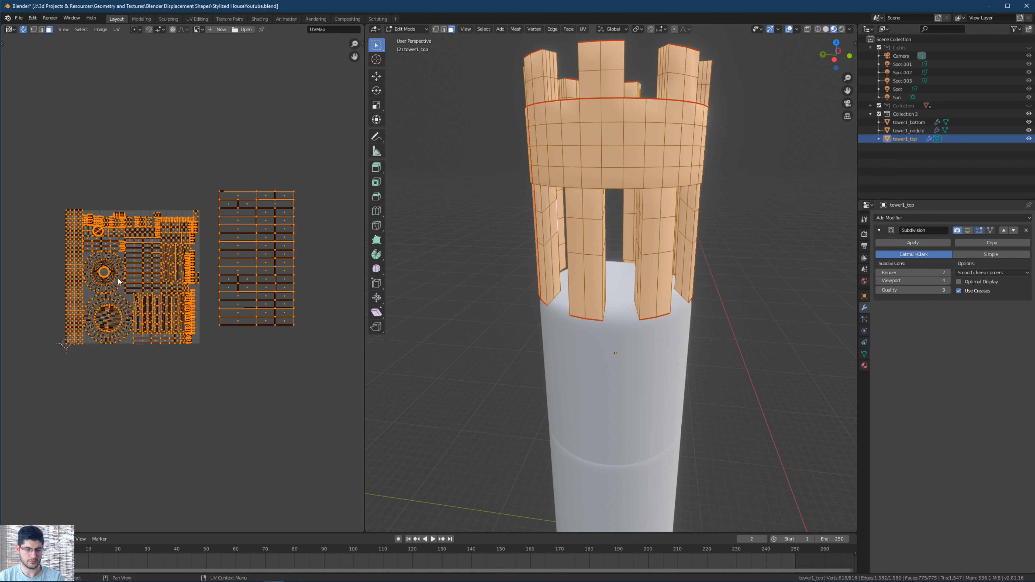
scroll(118, 279, up, 2)
scroll(162, 301, down, 2)
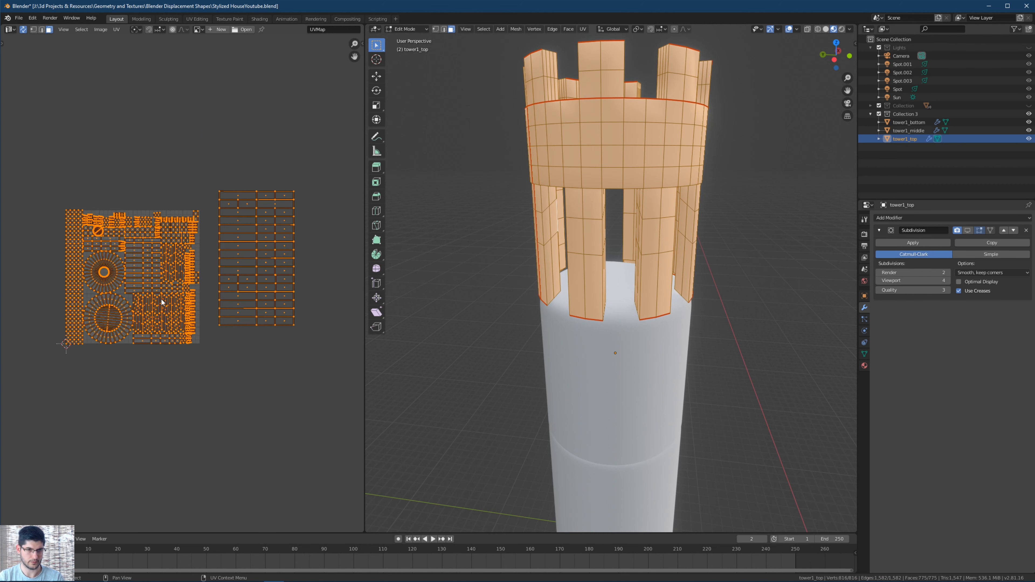
click(104, 31)
mouse_move(116, 29)
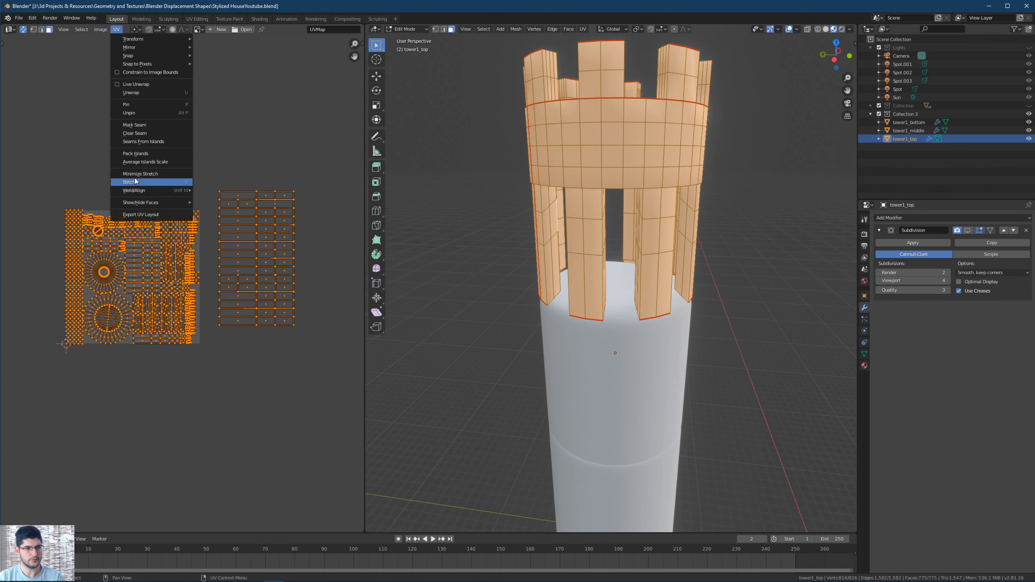
click(140, 162)
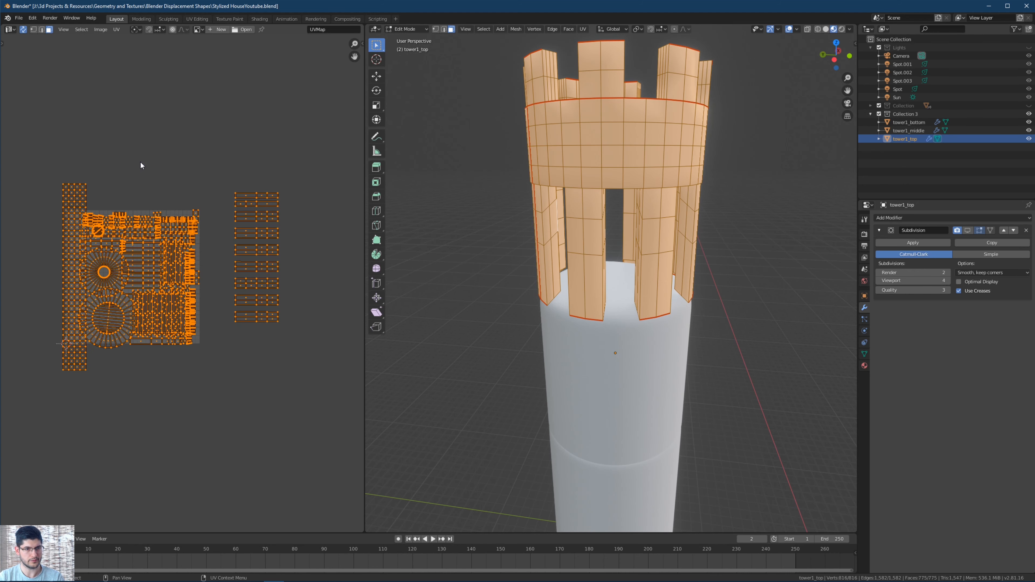
Pack all UV islands of the tower top into the UV square and clear the selection.
click(115, 29)
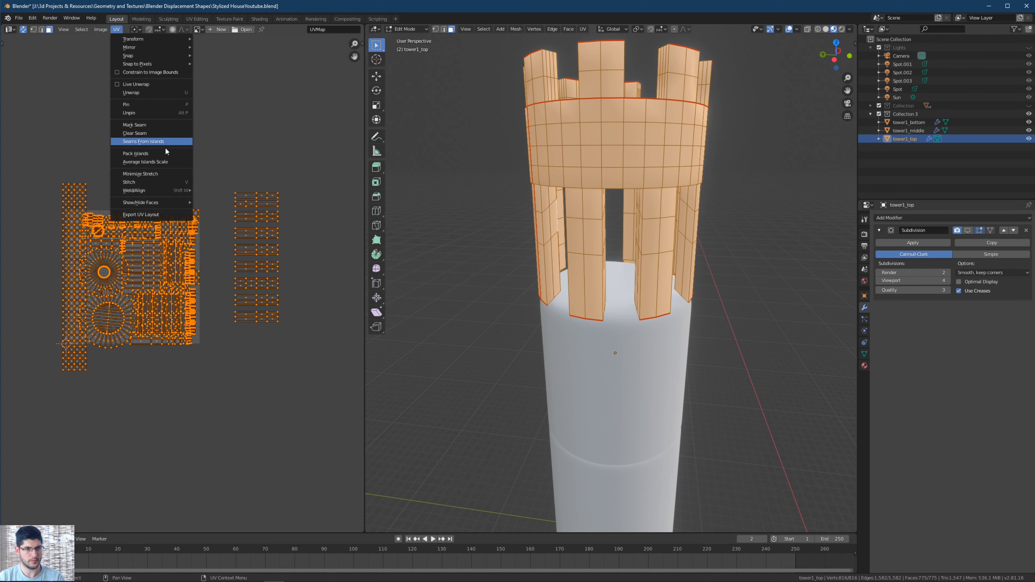
click(138, 155)
scroll(131, 280, up, 4)
scroll(122, 293, down, 2)
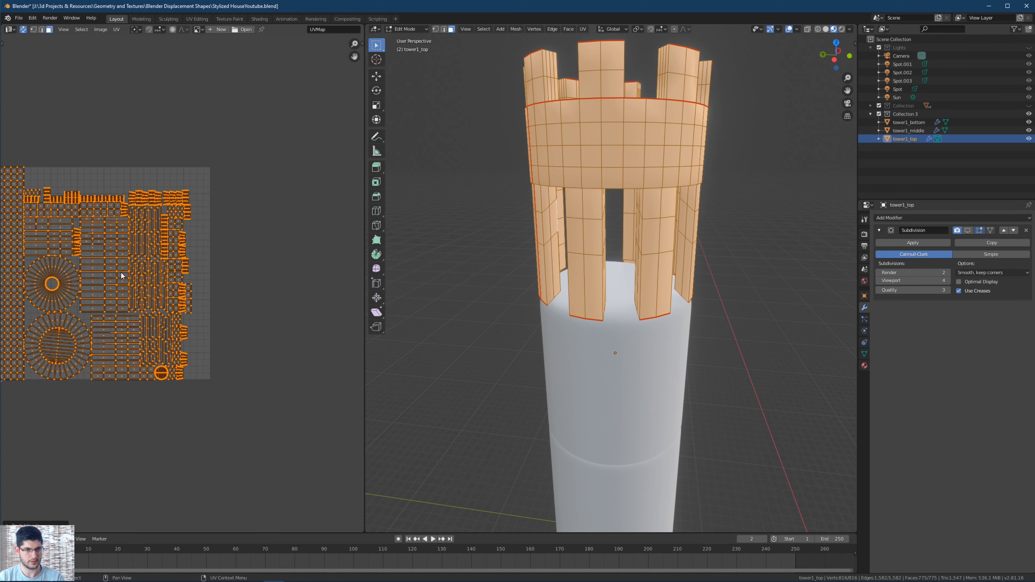
middle_drag(123, 275, 169, 271)
key(alt+a)
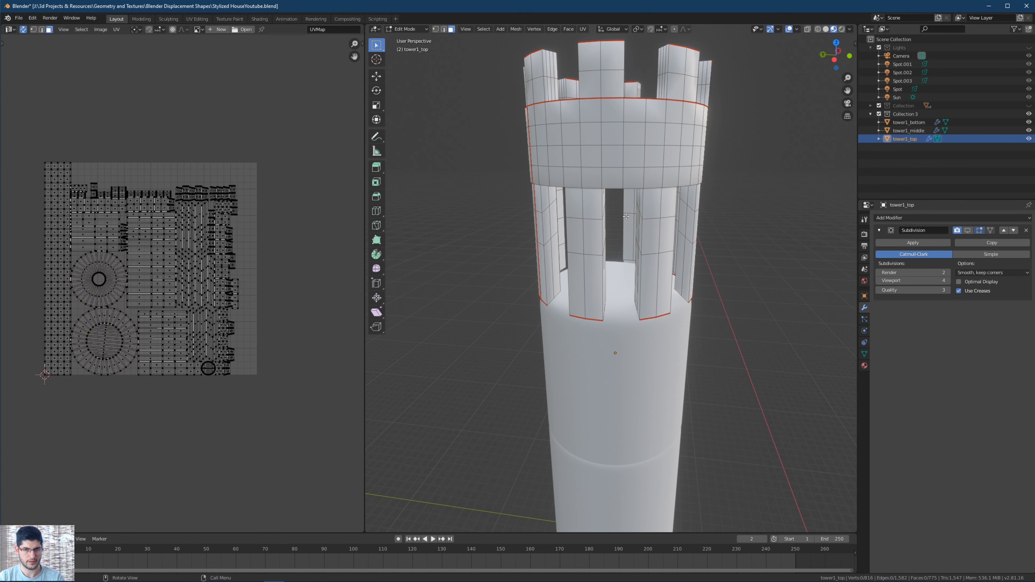
Check the packed UV layout for an inner column face, leaving nothing selected.
click(630, 235)
scroll(77, 221, up, 4)
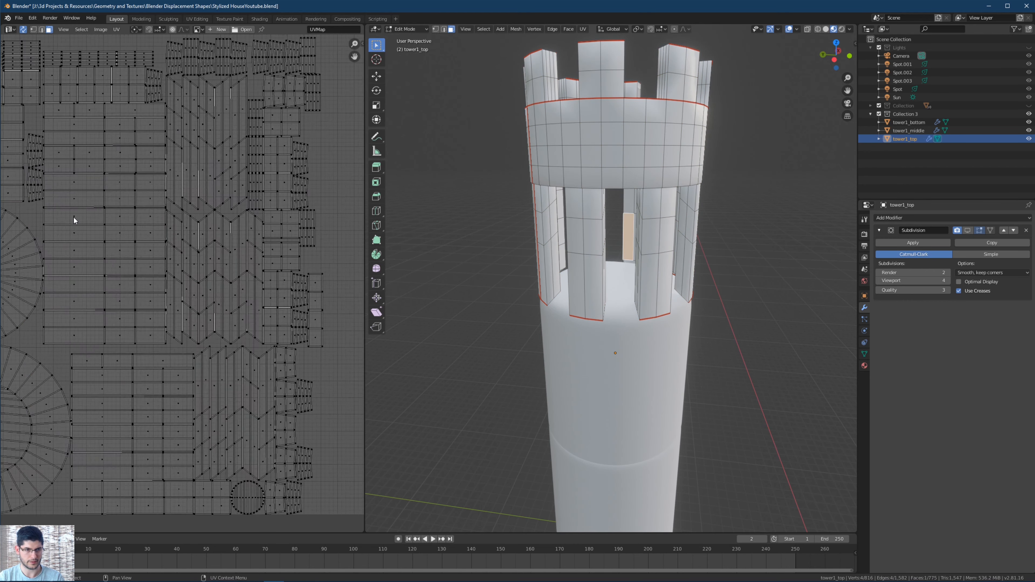
scroll(123, 218, down, 4)
key(a)
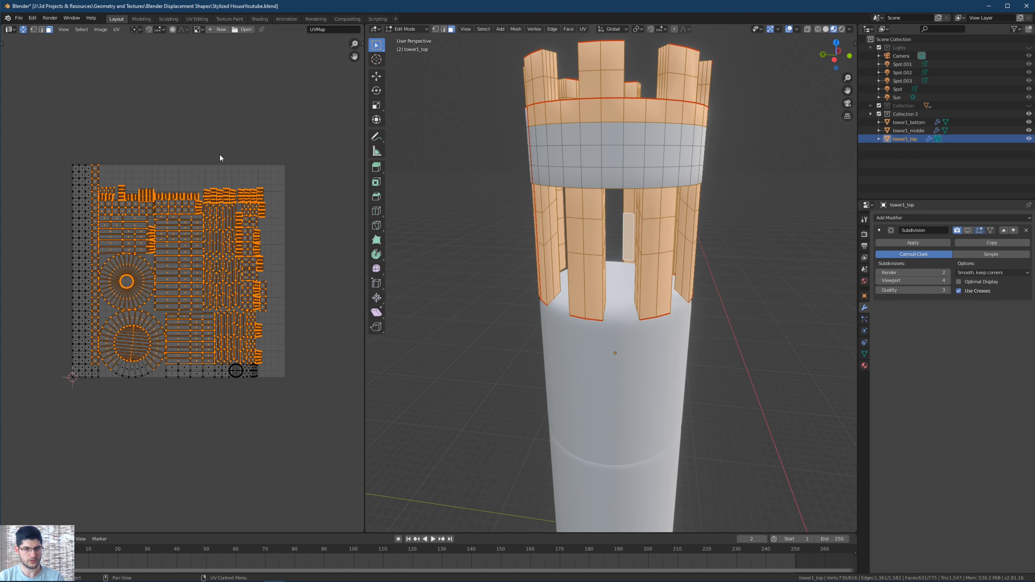
key(alt+a)
scroll(267, 125, down, 1)
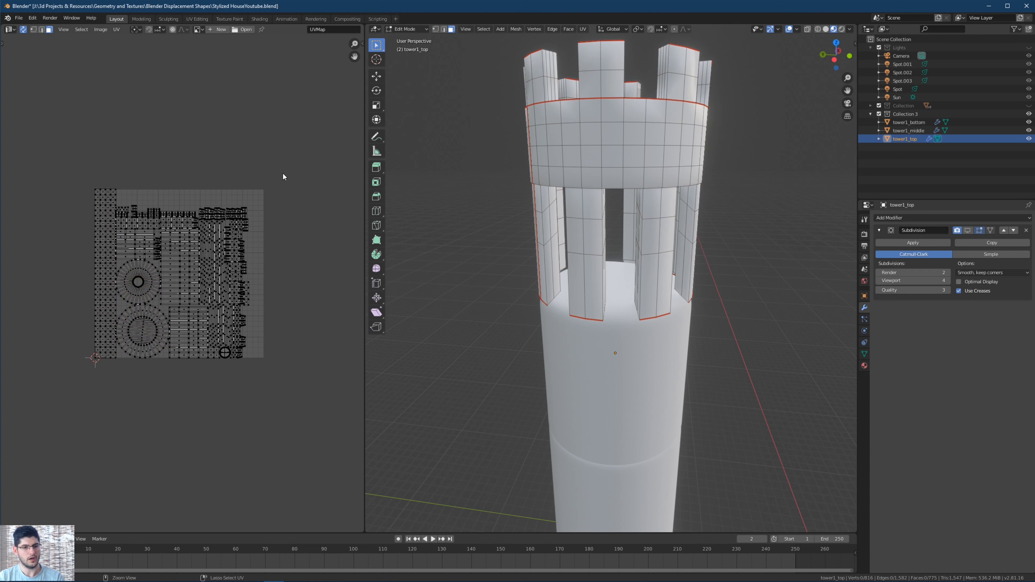
Save the Blender file and select tower1_bottom, tower1_middle and tower1_top together.
key(ctrl+s)
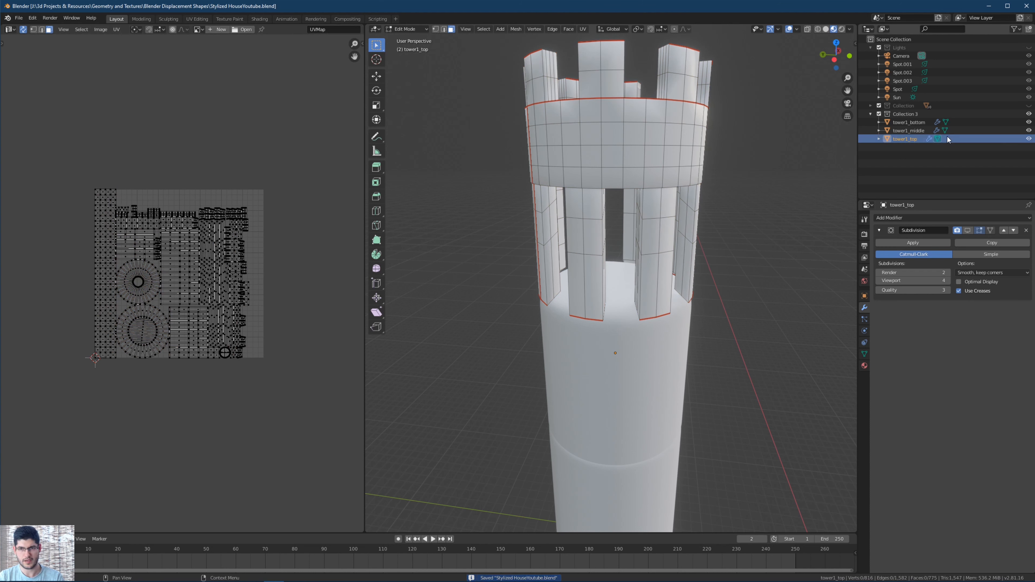
shift+click(911, 122)
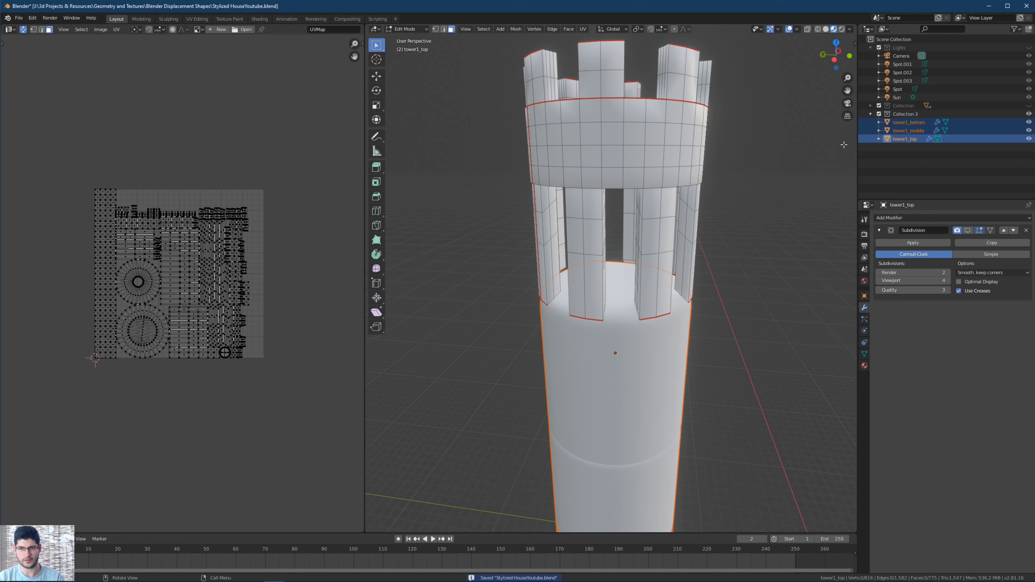
click(898, 157)
drag(898, 158, 901, 121)
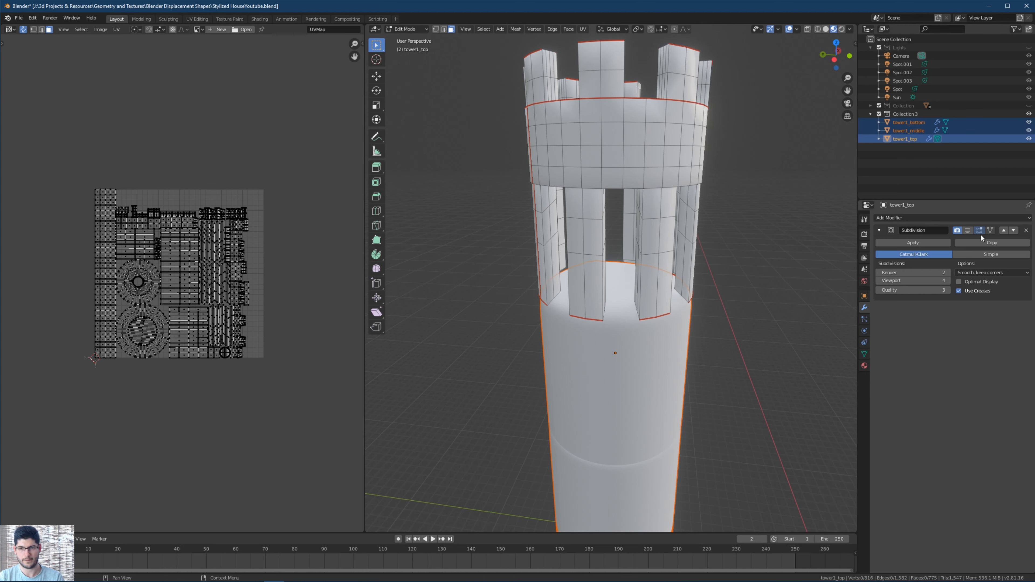
Enable viewport display of tower1_top's Subdivision modifier and export the selected objects as FBX, overwriting tower Substance P.fbx.
click(967, 230)
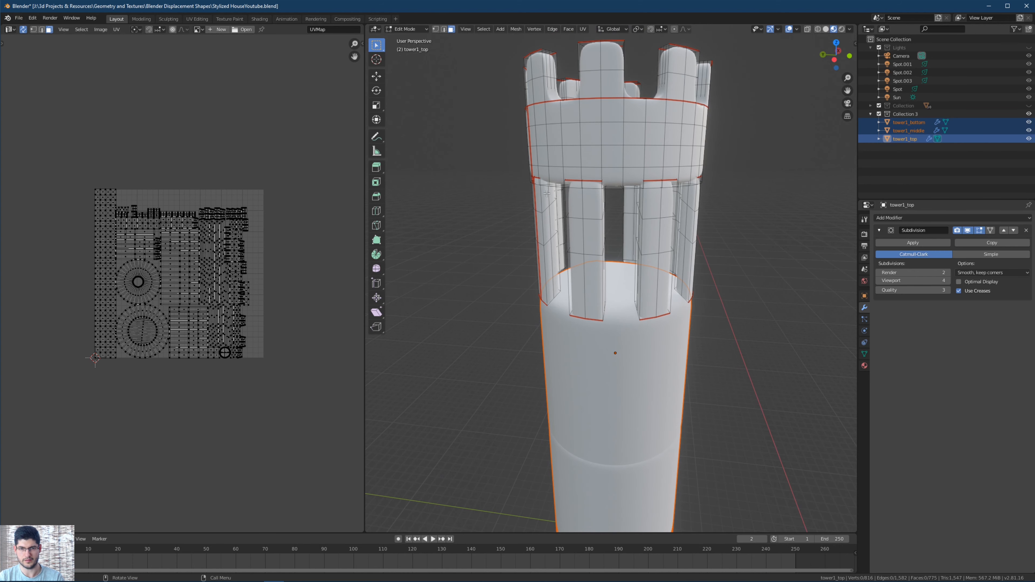
click(19, 18)
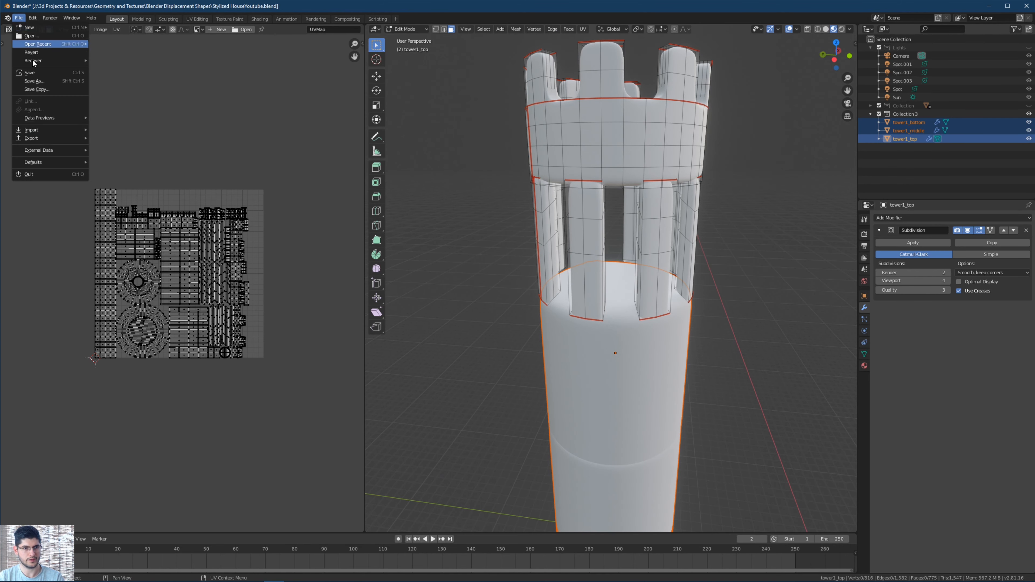
mouse_move(42, 138)
click(118, 180)
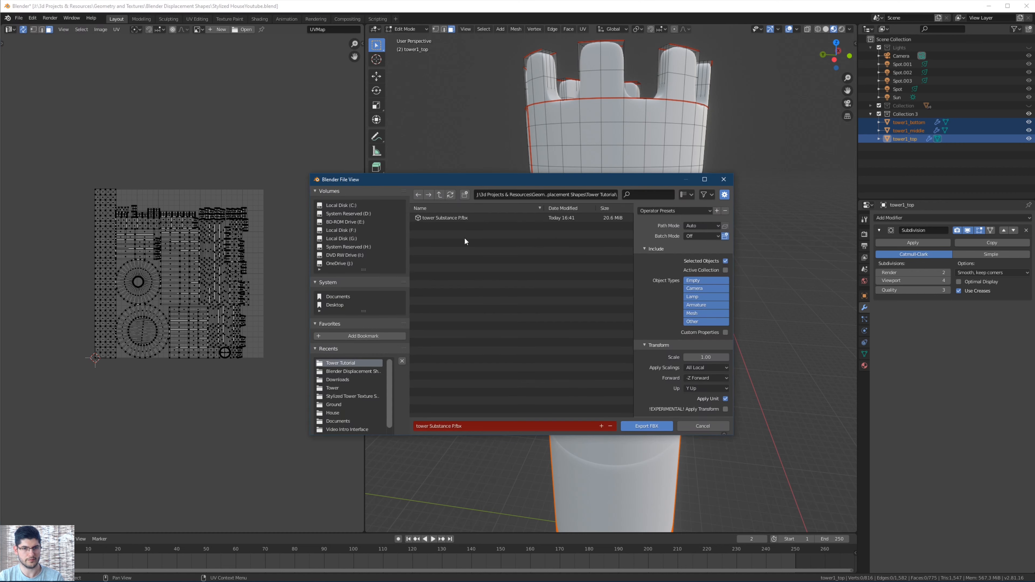
click(457, 219)
scroll(695, 333, down, 2)
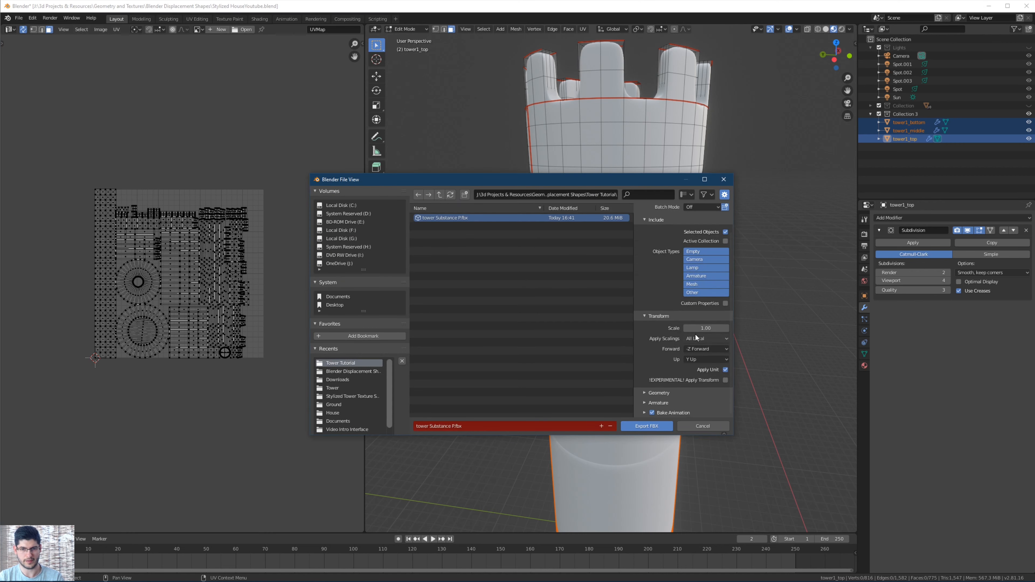
scroll(677, 358, up, 2)
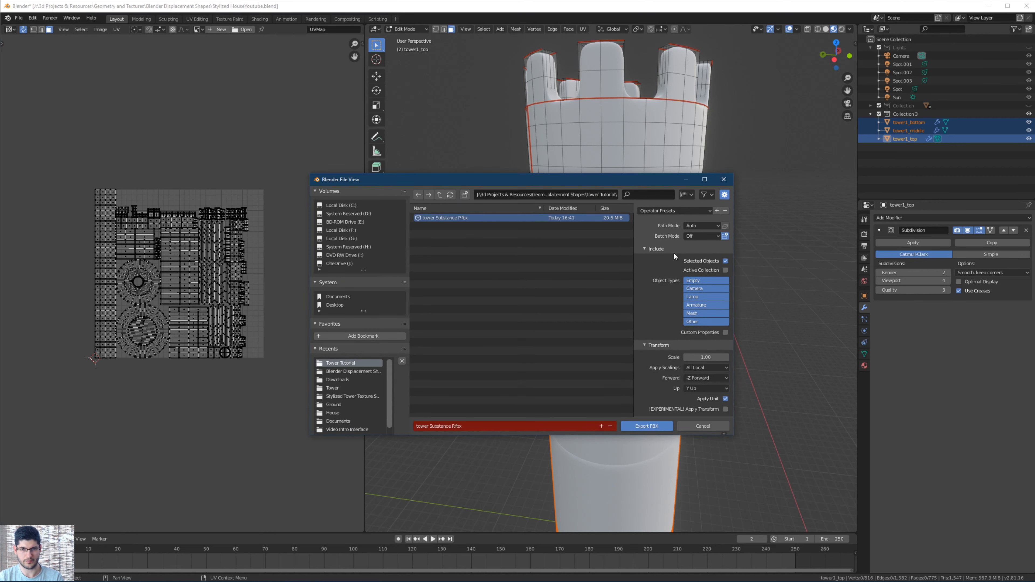
click(647, 426)
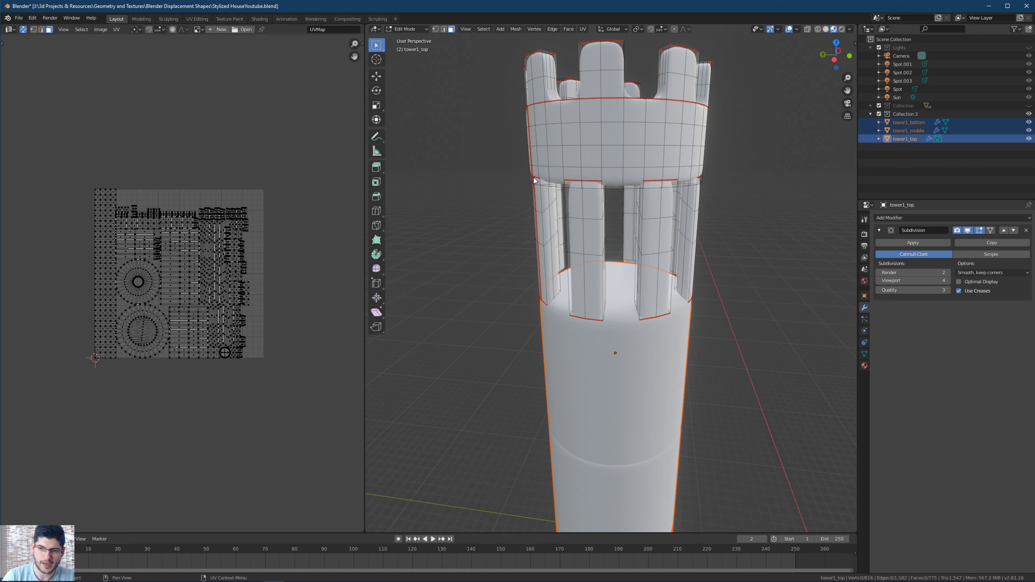
Switch to Substance Painter and bring the whole upper part of the textured tower into view.
key(alt+Tab)
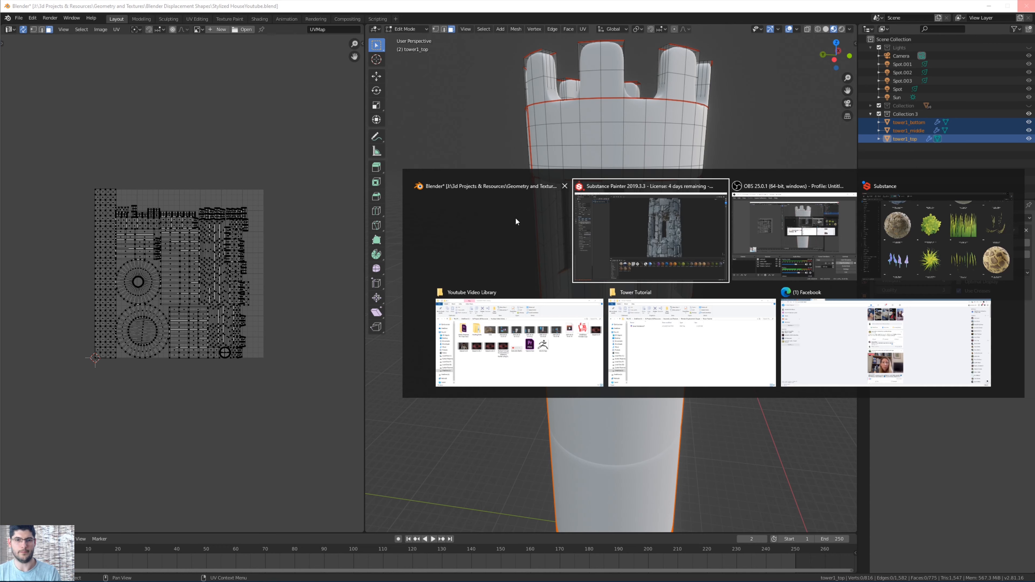
key(alt+Tab)
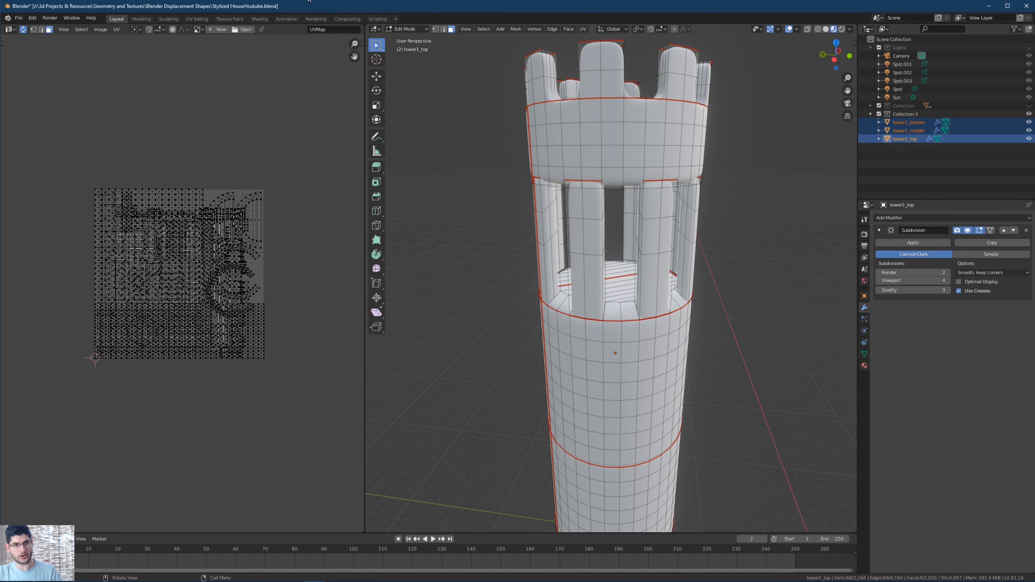
key(KP_7)
middle_drag(664, 292, 661, 212)
key(alt+Tab)
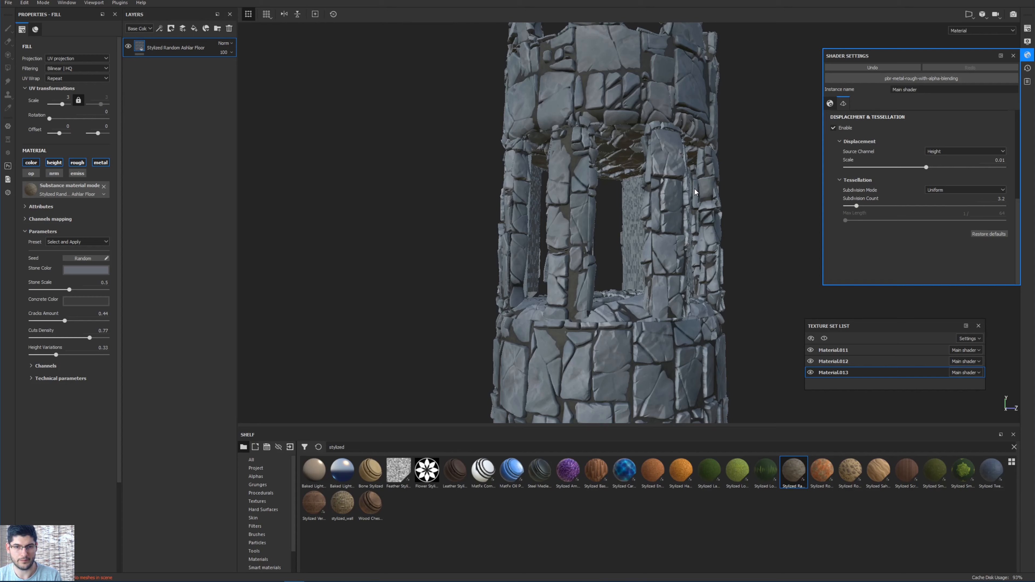
scroll(537, 188, down, 5)
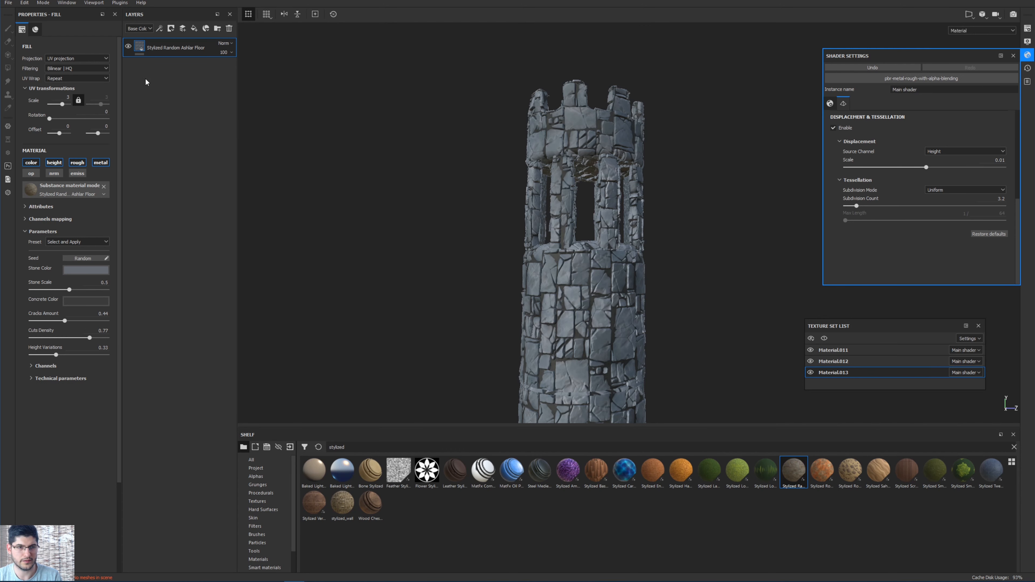
Reload the project's mesh from the re-exported tower Substance P.fbx through the project configuration and inspect the column faces.
click(26, 3)
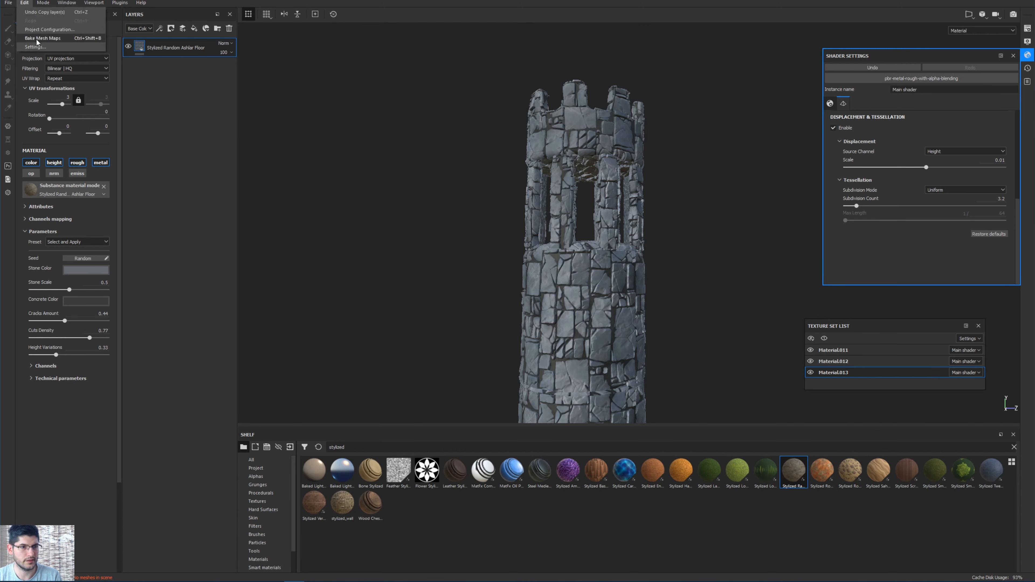
click(45, 40)
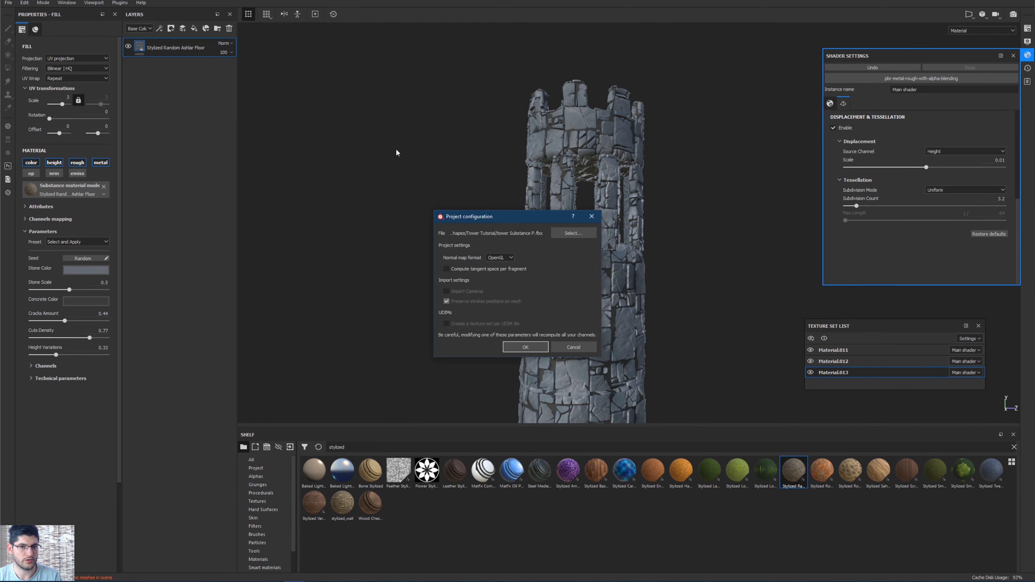
click(573, 234)
click(538, 280)
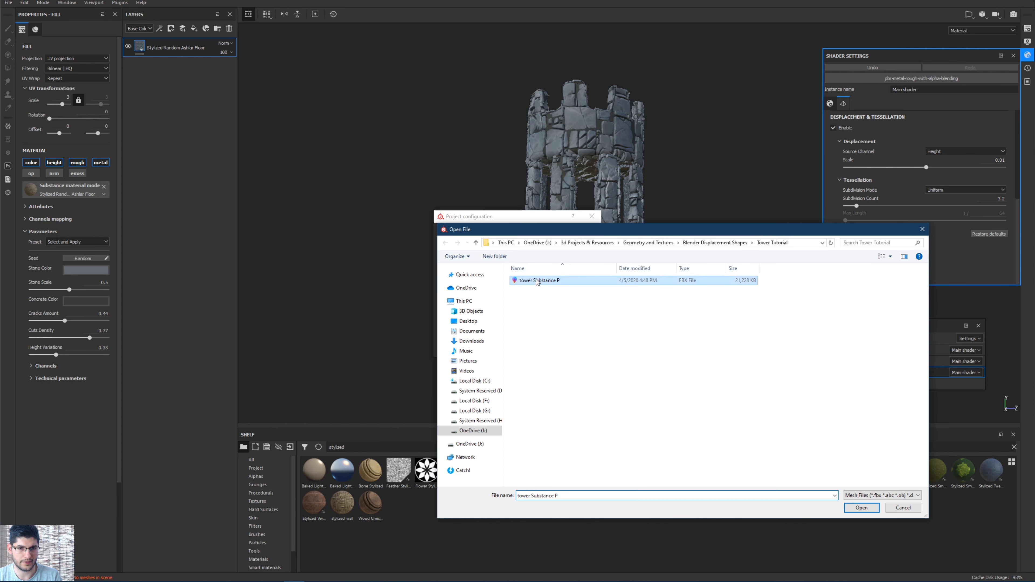
click(861, 507)
click(529, 349)
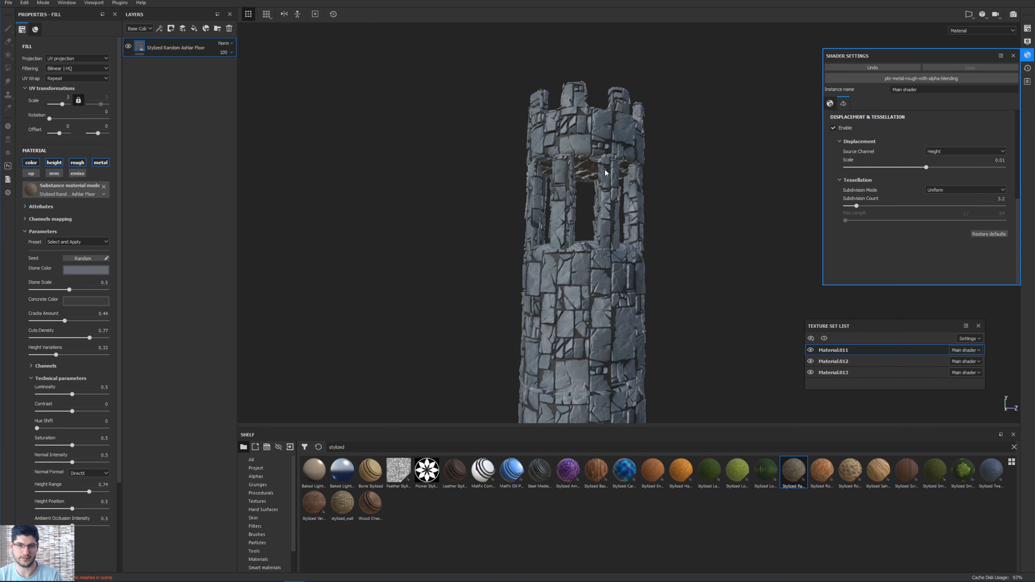
scroll(594, 205, up, 5)
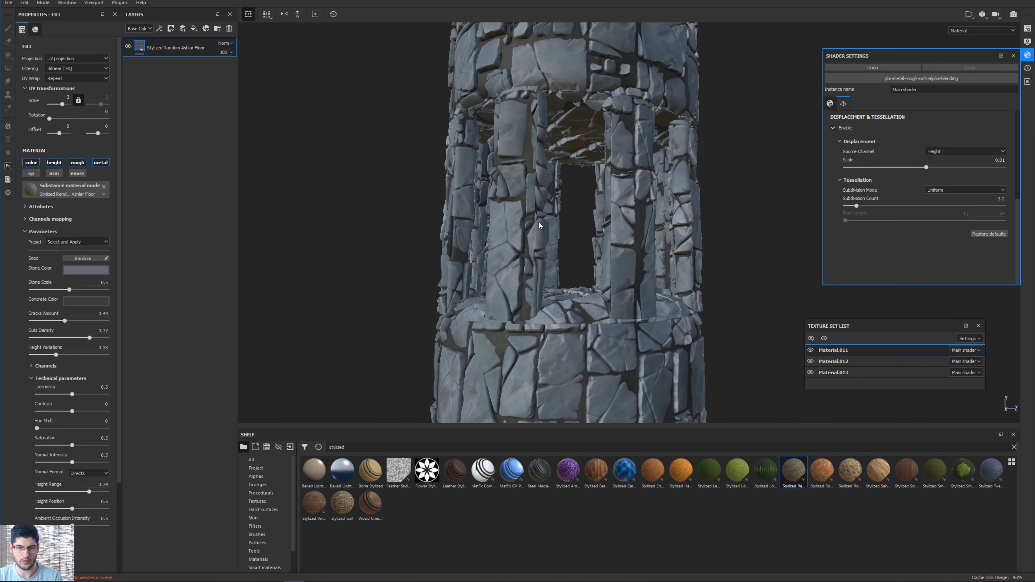
alt+drag(539, 222, 674, 265)
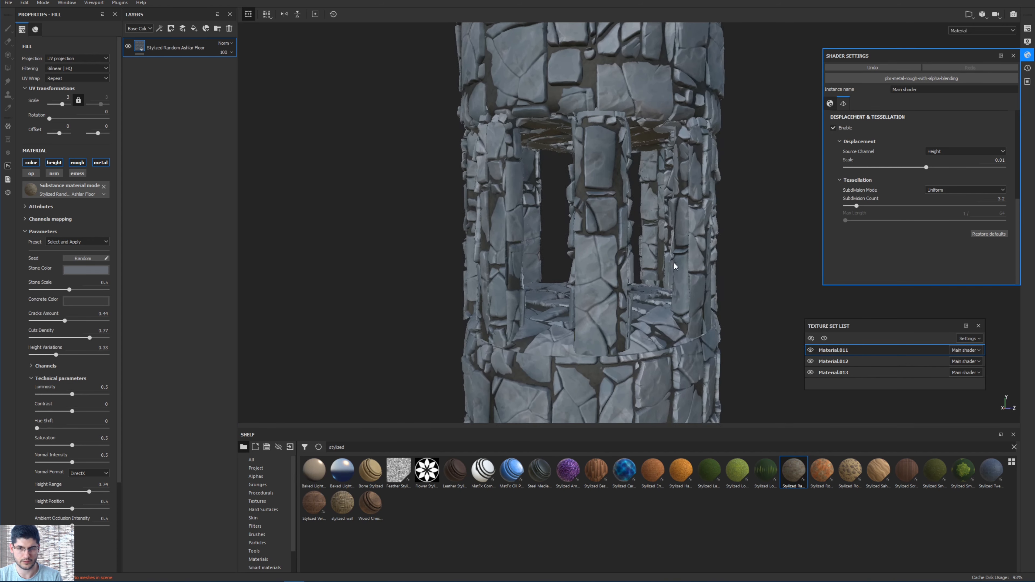
Examine the stone texture and displacement around the tower, from the column faces down to the doorway and its steps.
scroll(674, 266, down, 4)
alt+middle_drag(705, 336, 621, 243)
scroll(617, 243, up, 5)
alt+drag(538, 180, 521, 236)
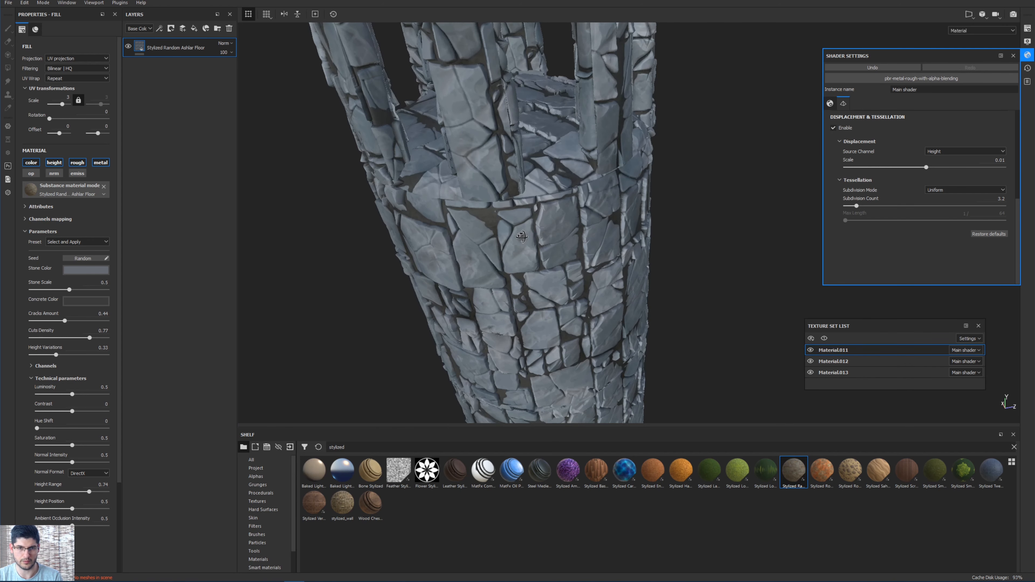
scroll(521, 236, down, 10)
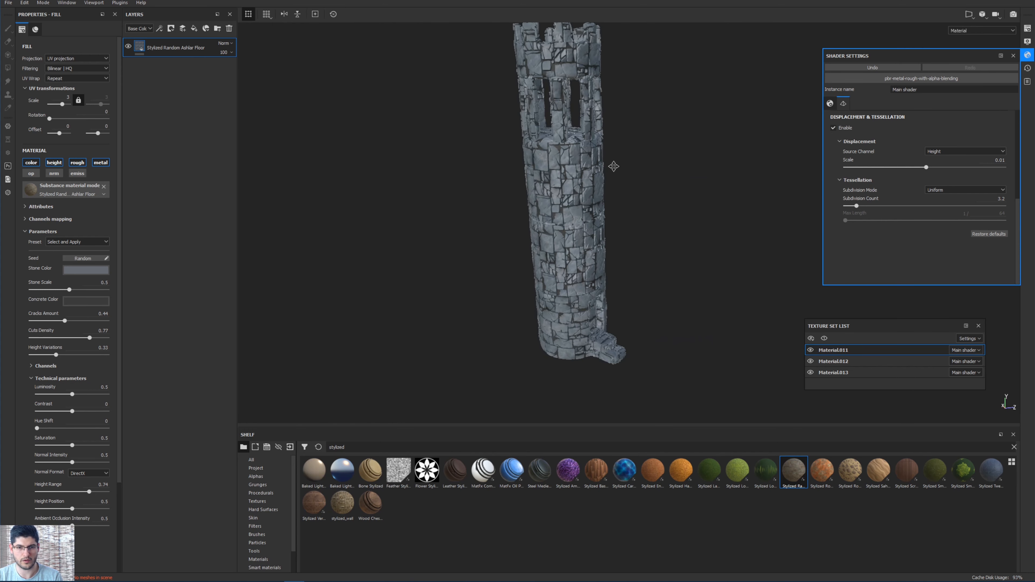
alt+drag(639, 260, 583, 194)
alt+middle_drag(605, 274, 584, 180)
scroll(584, 180, up, 3)
alt+middle_drag(597, 130, 659, 228)
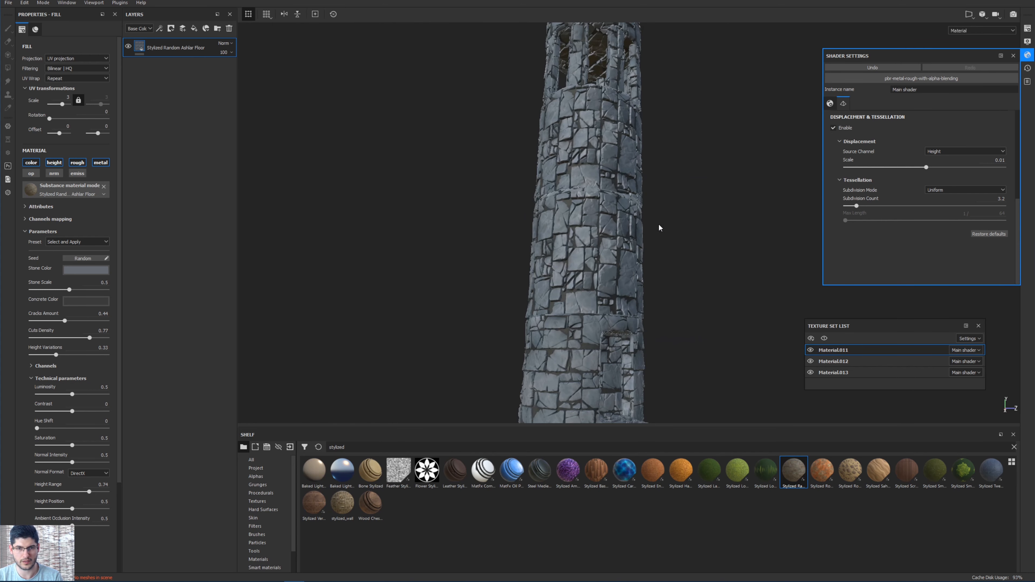
alt+drag(660, 227, 769, 103)
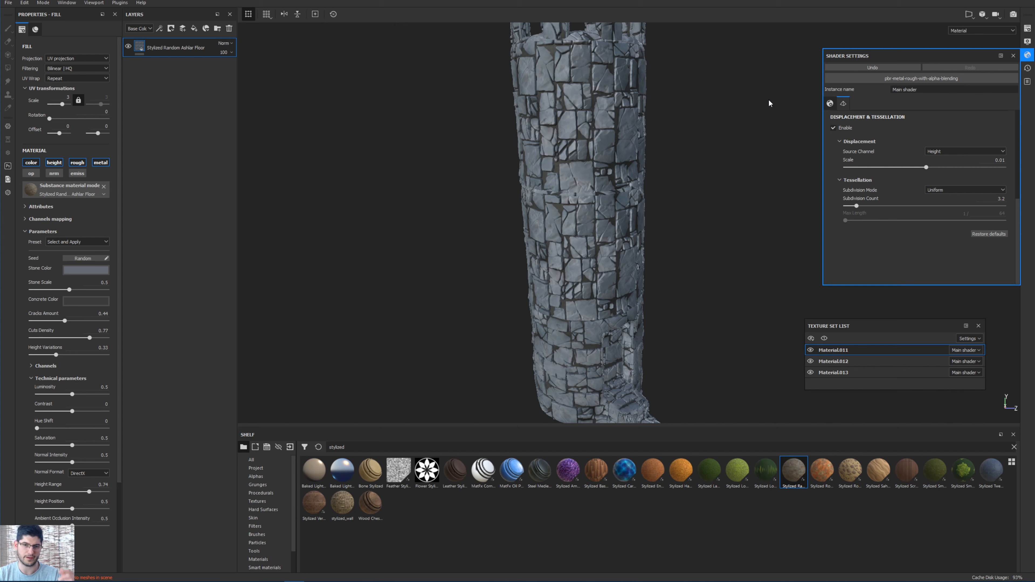
alt+right_drag(613, 274, 643, 67)
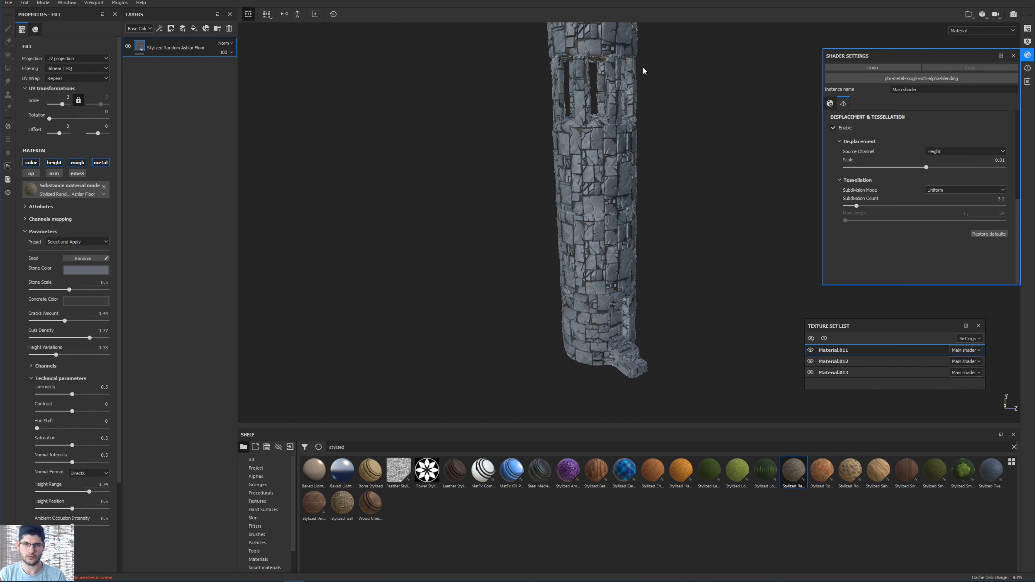
alt+drag(643, 68, 550, 220)
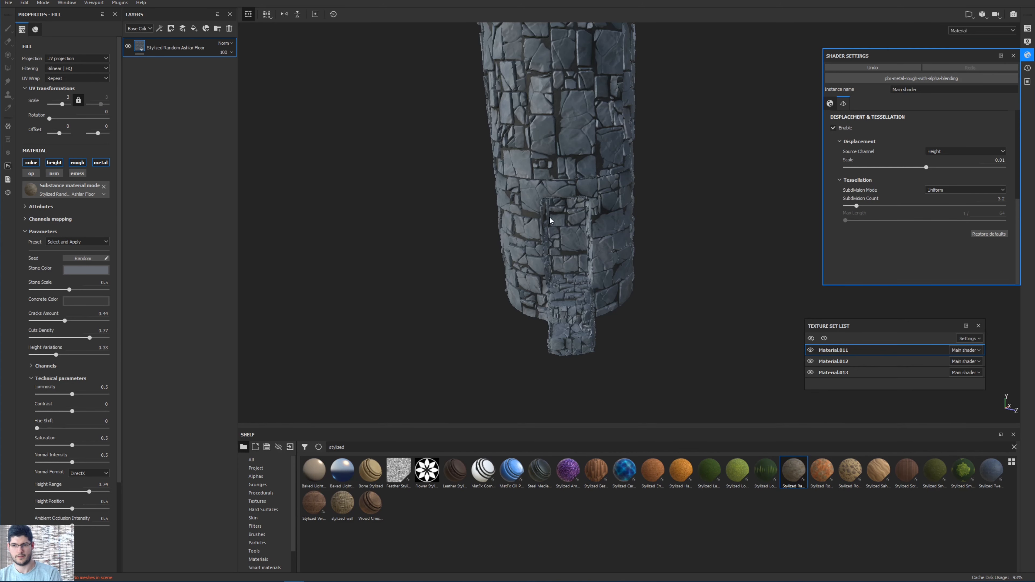
alt+drag(477, 260, 549, 233)
alt+middle_drag(550, 234, 584, 235)
scroll(609, 226, up, 3)
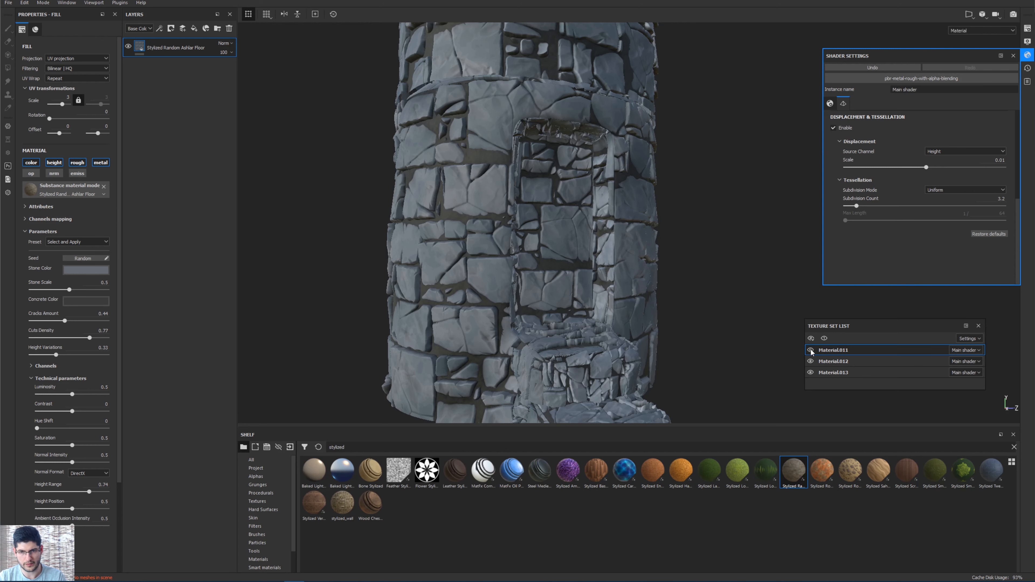
alt+drag(562, 256, 281, 176)
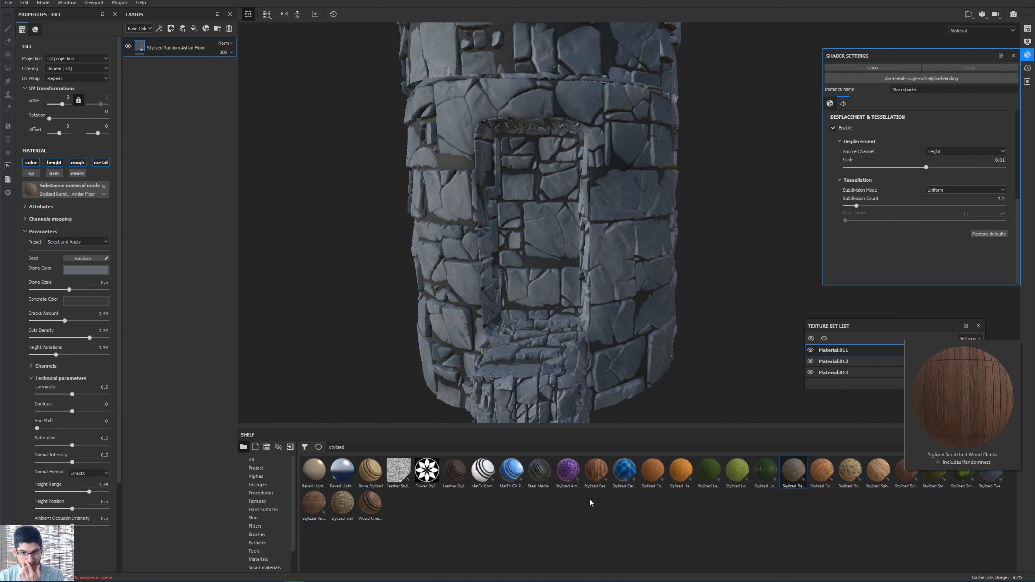
Add Stylized Versailles Wood Parquet as a fill layer above the stone in Material.011 and give it a black mask.
mouse_move(343, 501)
mouse_move(303, 506)
drag(308, 507, 173, 43)
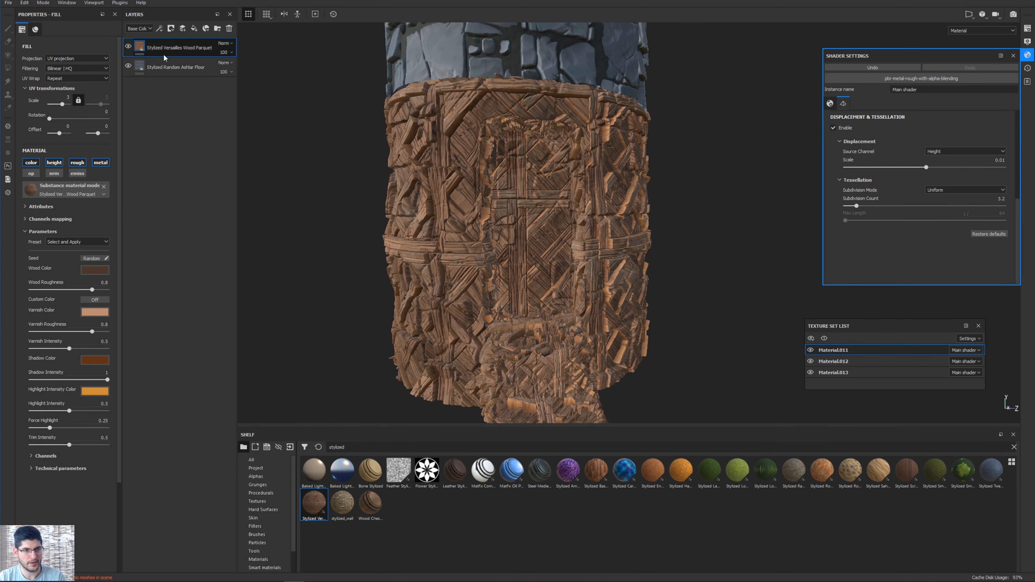
right_click(141, 46)
click(171, 74)
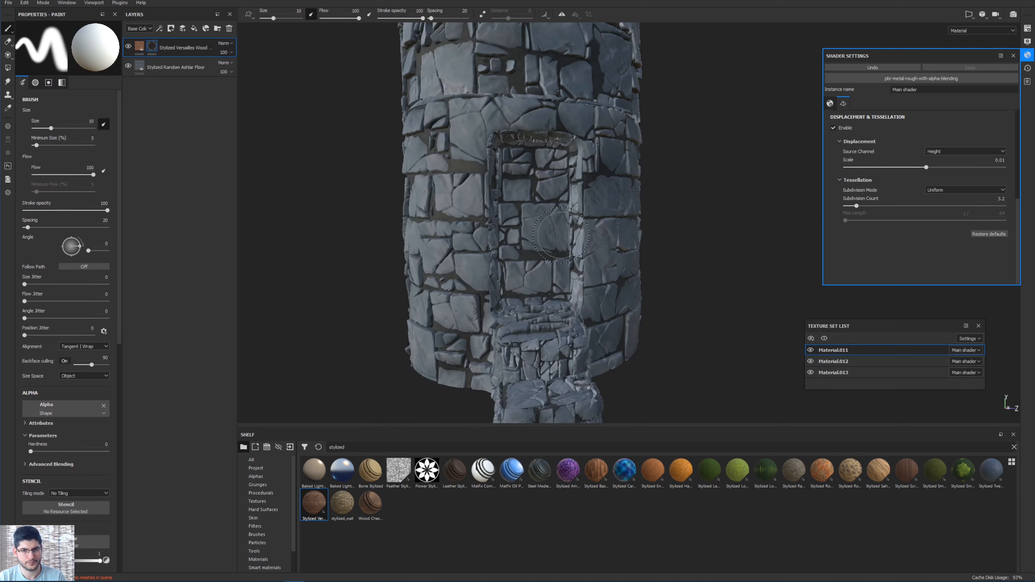
Show the 3D and 2D views side by side, close the shader settings and move the texture set list clear of the UV layout.
alt+middle_drag(560, 217, 536, 238)
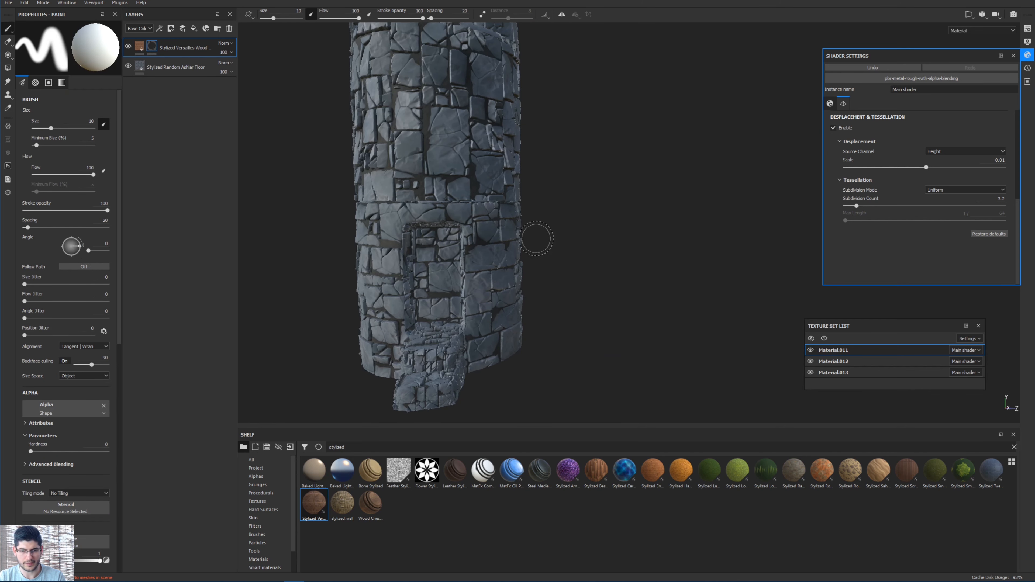
key(F2)
key(F1)
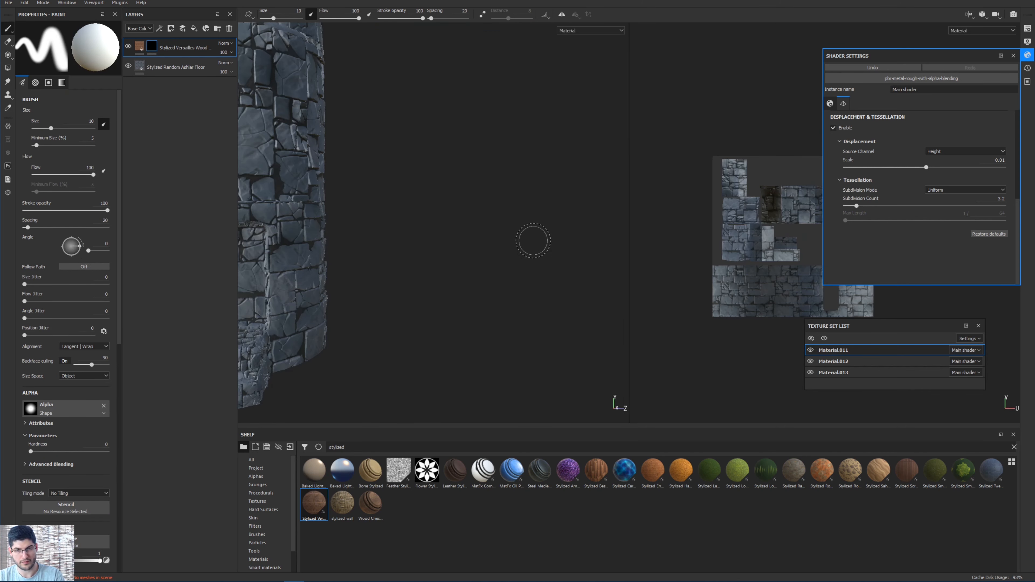
scroll(527, 249, down, 2)
alt+middle_drag(351, 260, 486, 256)
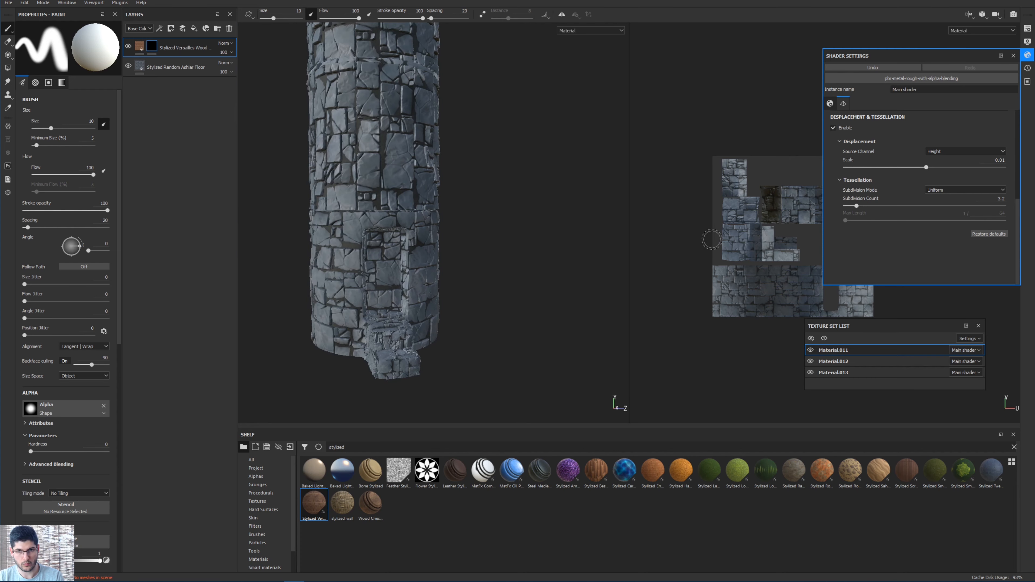
alt+middle_drag(717, 238, 652, 245)
scroll(723, 241, up, 2)
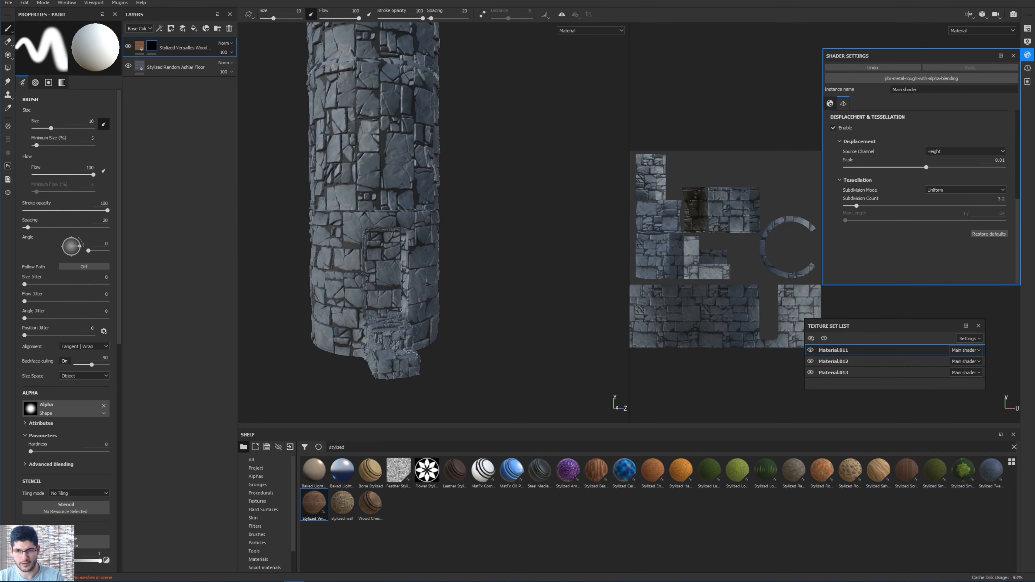
click(1027, 55)
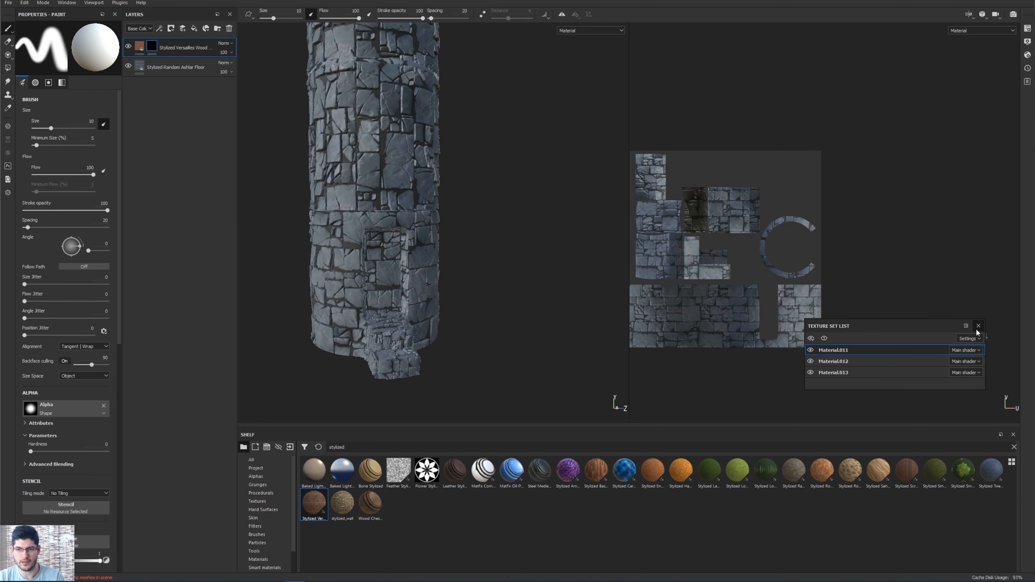
drag(917, 326, 918, 54)
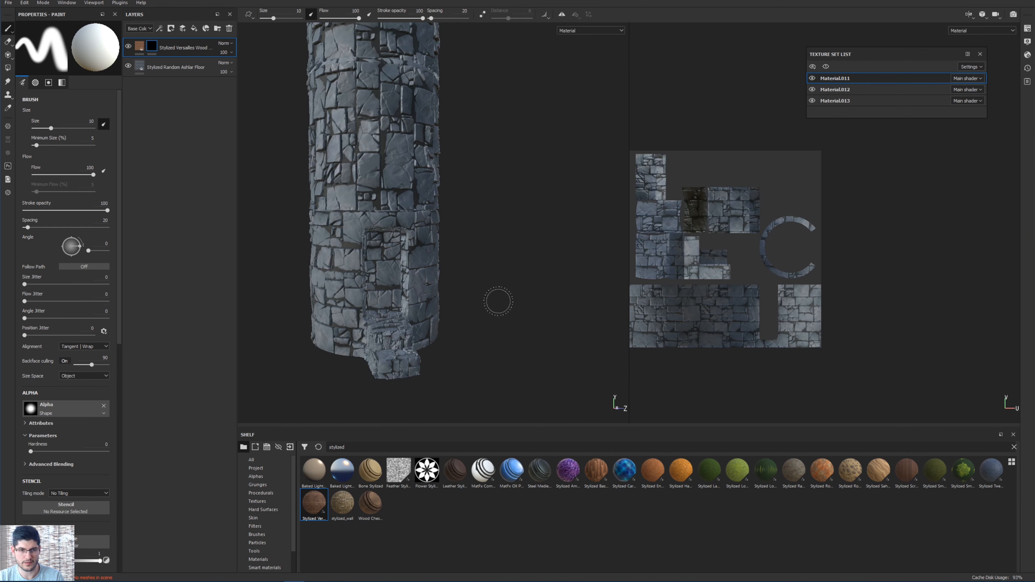
Brush a test stroke on the wood mask at the doorway to locate its UV island, and undo the stroke.
mouse_move(381, 272)
mouse_down()
mouse_move(380, 263)
mouse_move(380, 275)
mouse_up()
scroll(725, 217, up, 6)
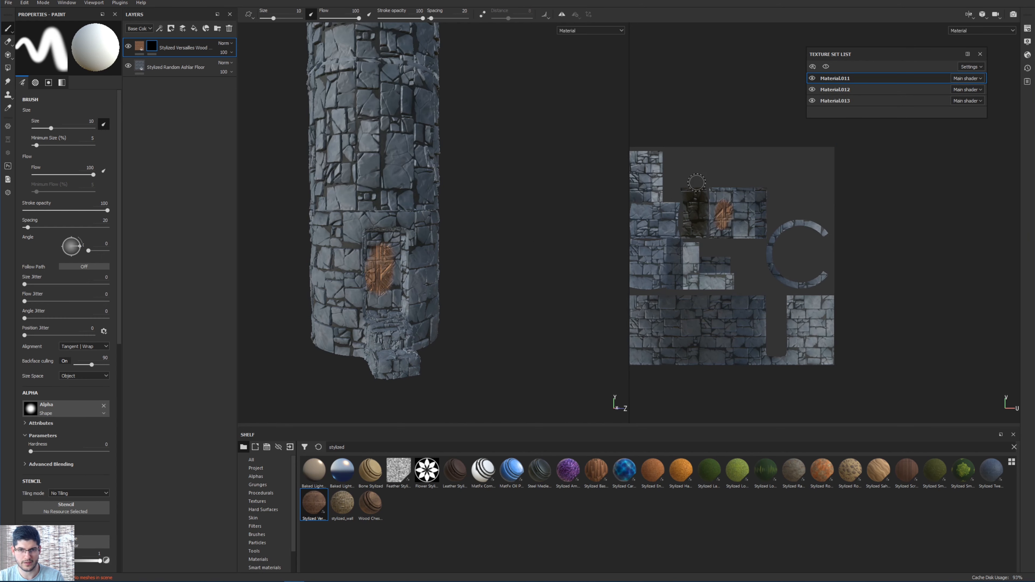
alt+middle_drag(676, 217, 703, 215)
scroll(363, 334, down, 2)
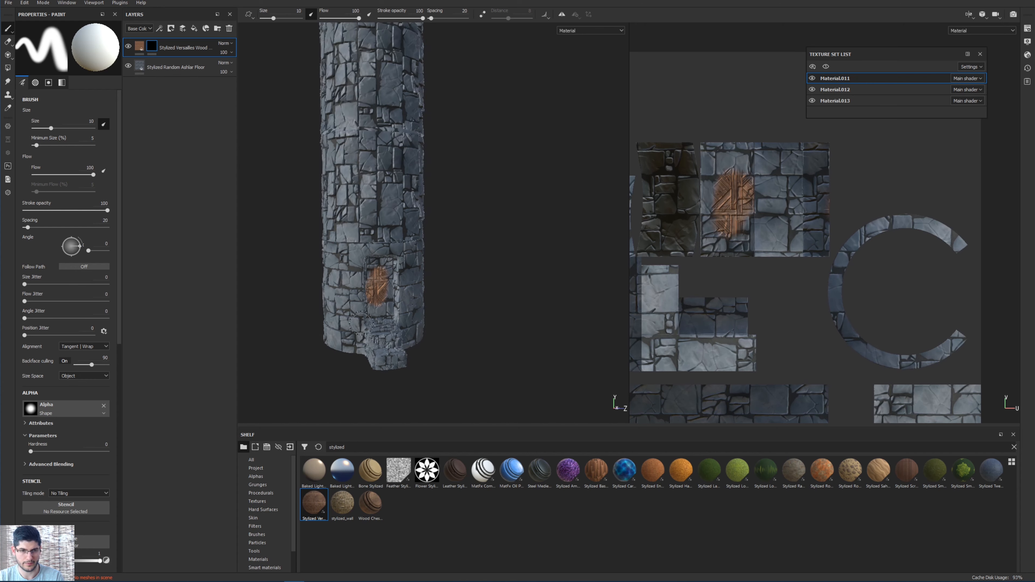
key(ctrl+z)
Fill the door's UV island white in the wood layer's mask using Polygon Fill in UV chunk mode.
scroll(362, 318, up, 6)
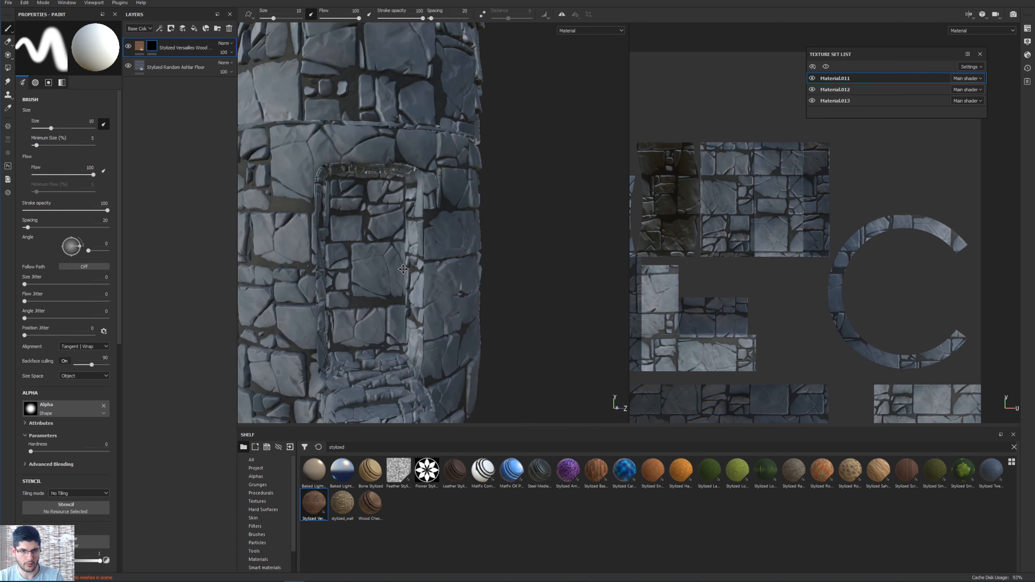
click(8, 69)
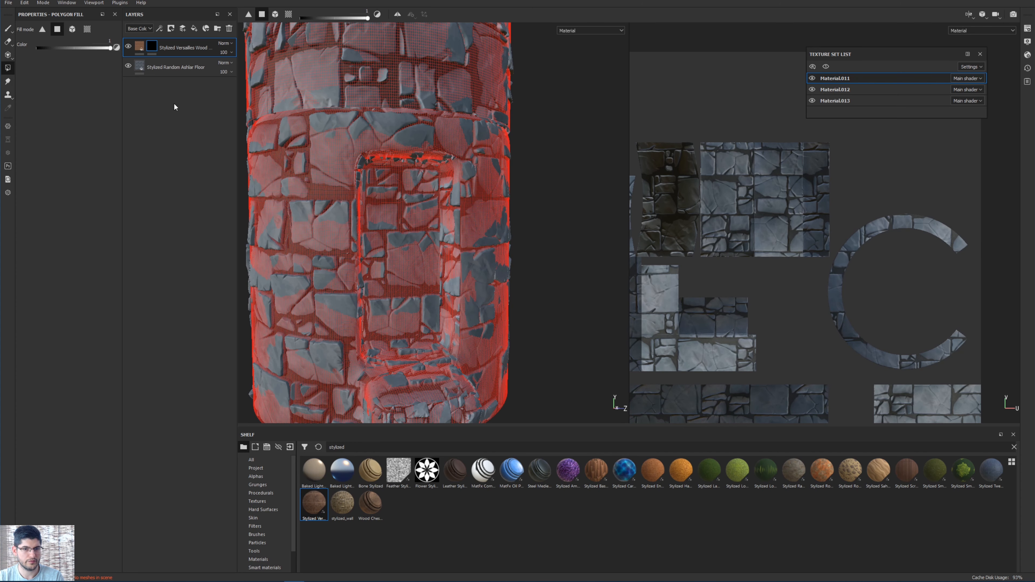
click(288, 14)
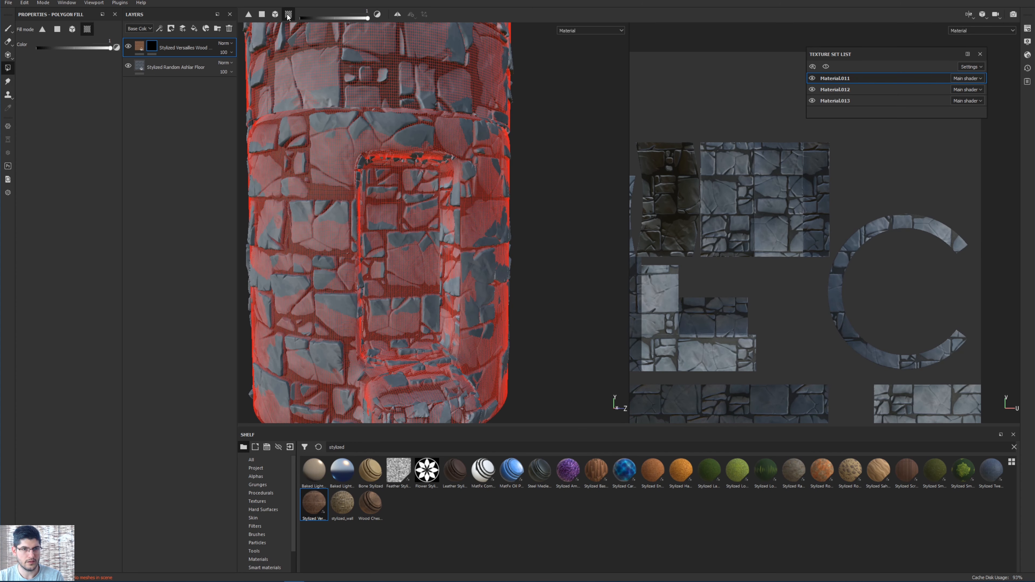
click(725, 221)
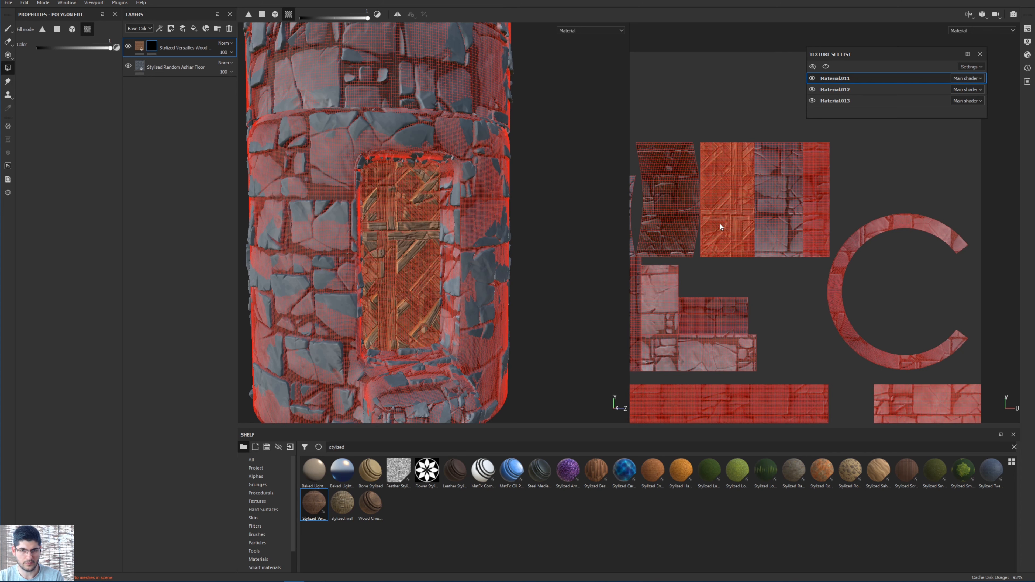
alt+drag(413, 226, 343, 268)
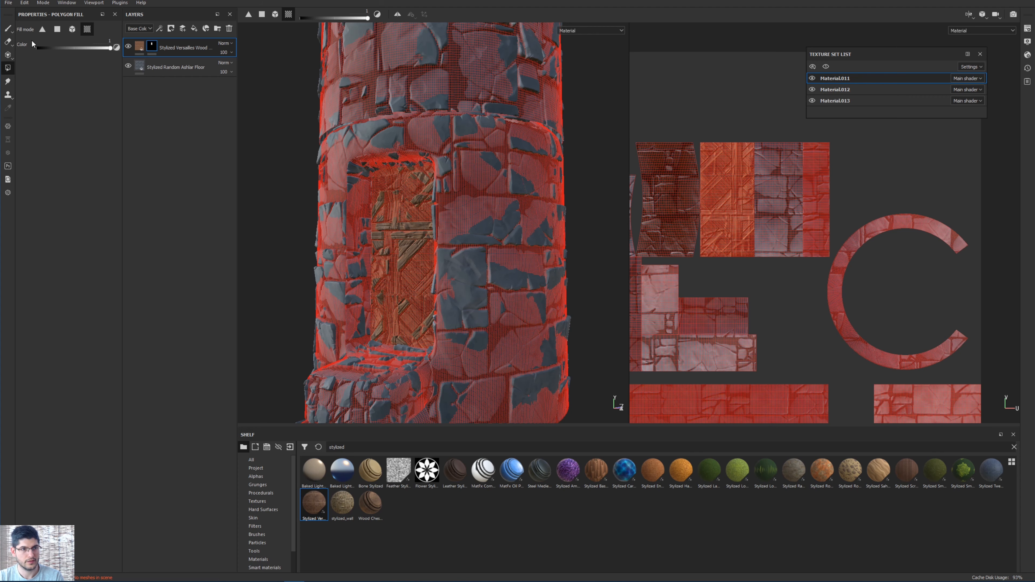
Select the wood layer's fill content, expand its technical parameters and set Height Range to 0.57.
click(139, 48)
alt+drag(404, 231, 358, 212)
scroll(420, 245, up, 3)
click(55, 468)
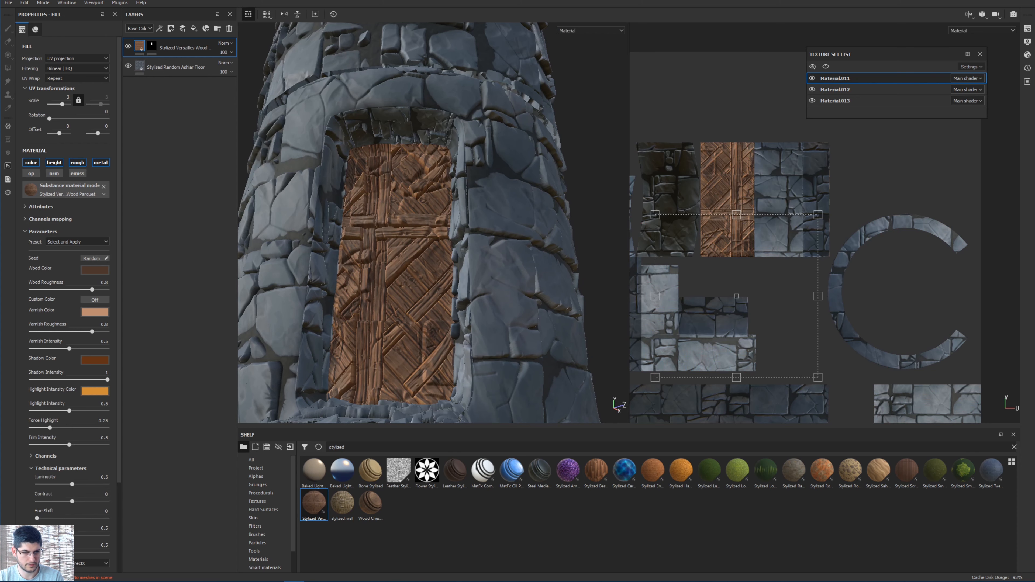
scroll(66, 286, down, 3)
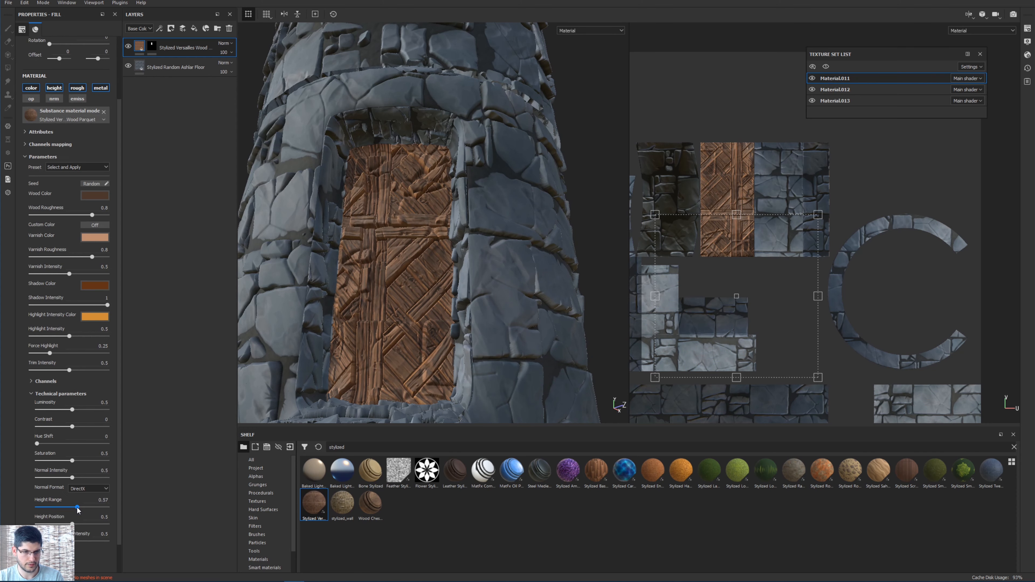
alt+drag(448, 261, 387, 322)
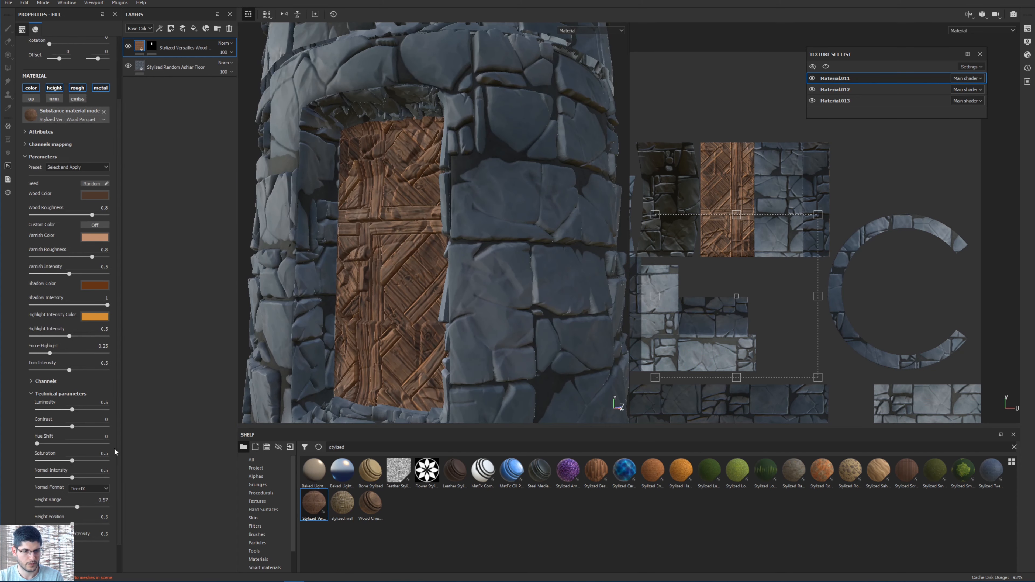
Set the wood fill's UV scale to 10.
scroll(69, 162, up, 3)
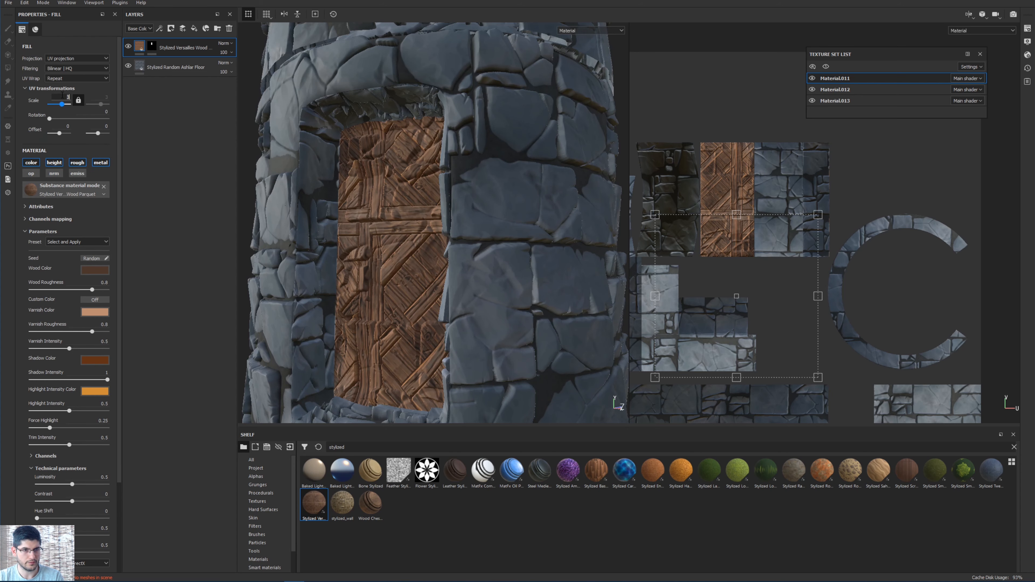
text(10)
key(Return)
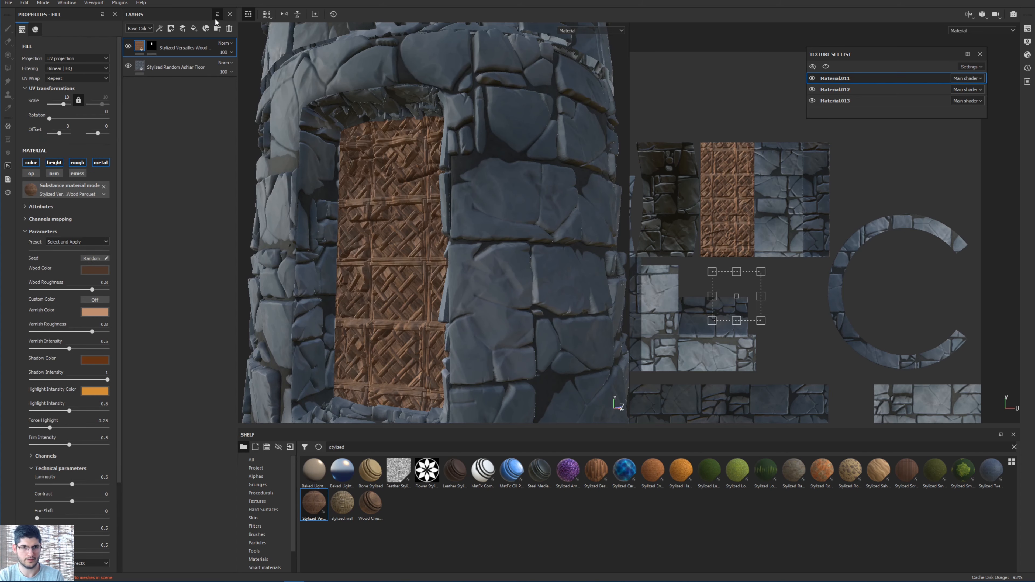
Set the wood material's Height Position to 0.32 and Height Range to 0.17 to soften the door's displacement.
alt+drag(542, 86, 581, 84)
scroll(506, 119, down, 3)
alt+drag(409, 108, 439, 235)
scroll(439, 236, up, 3)
alt+drag(454, 190, 409, 171)
scroll(408, 167, up, 4)
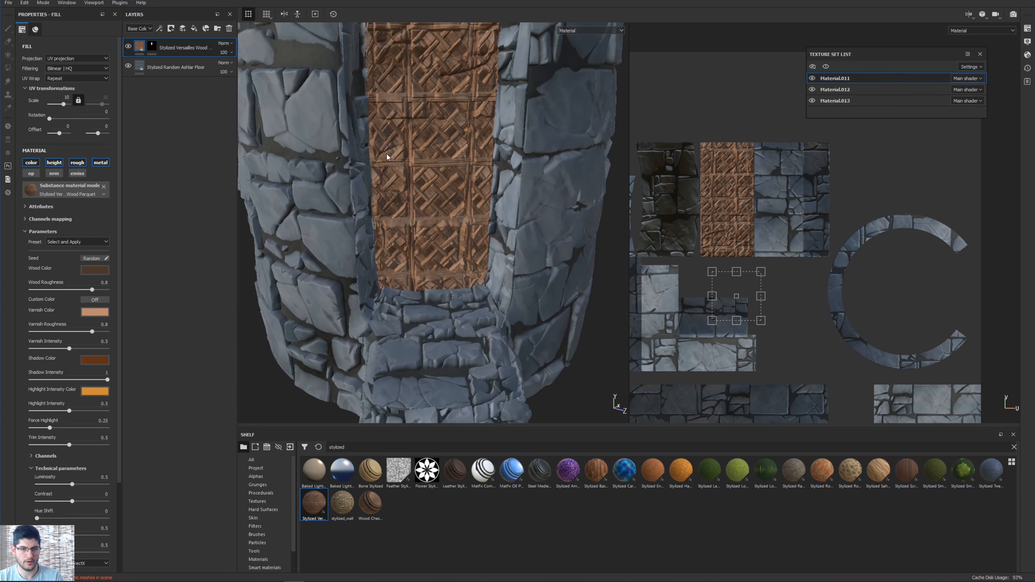
alt+middle_drag(399, 154, 410, 186)
alt+drag(409, 178, 398, 133)
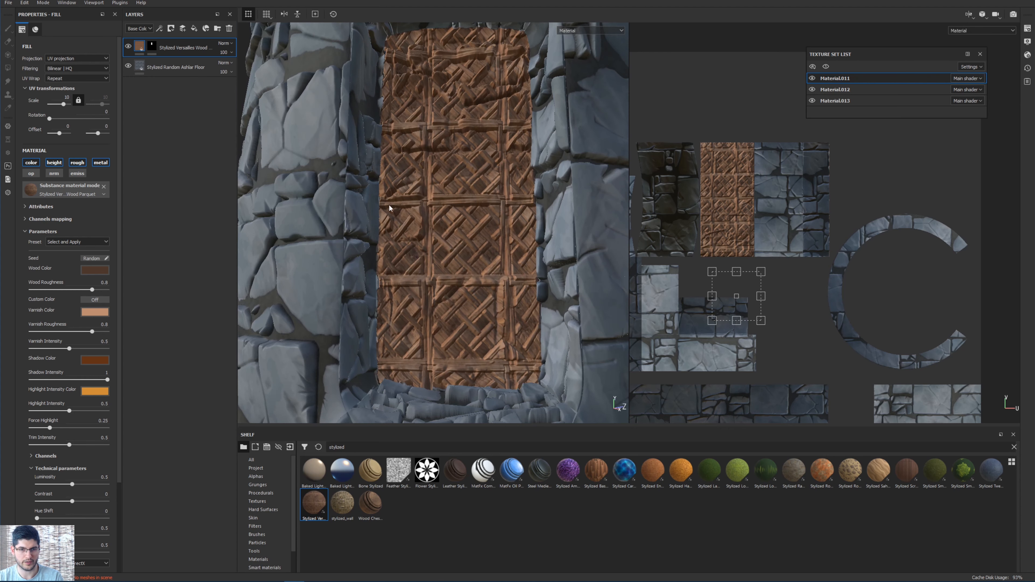
scroll(78, 485, down, 4)
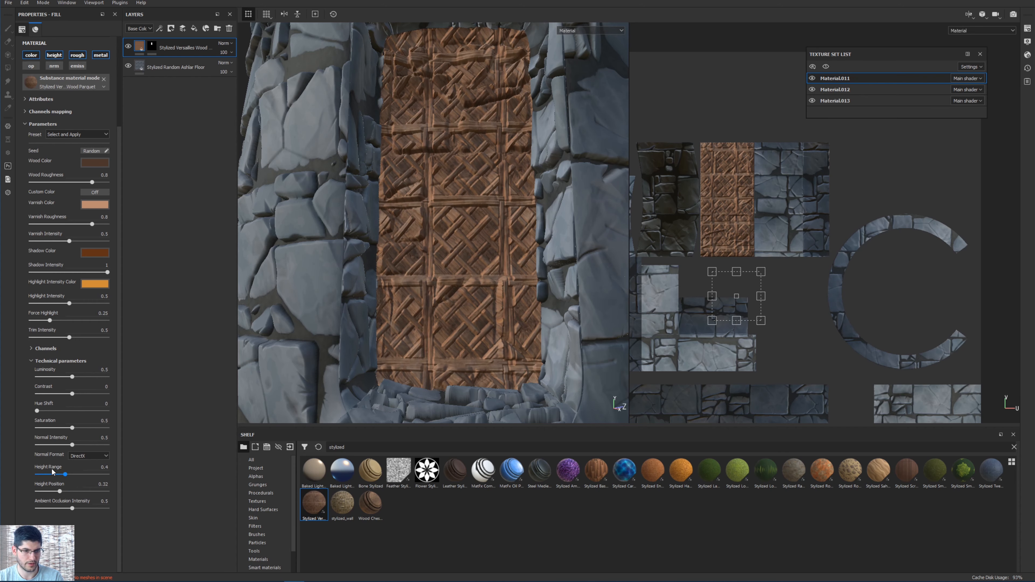
scroll(473, 213, down, 3)
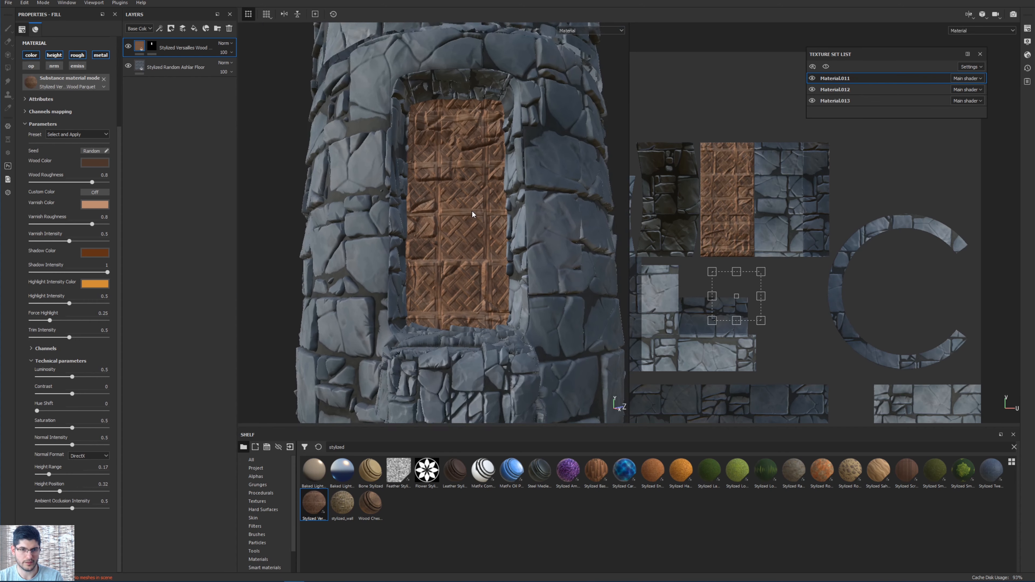
Toggle Material.012's visibility off and on to identify its tower section, and make it the active texture set.
alt+drag(473, 213, 437, 261)
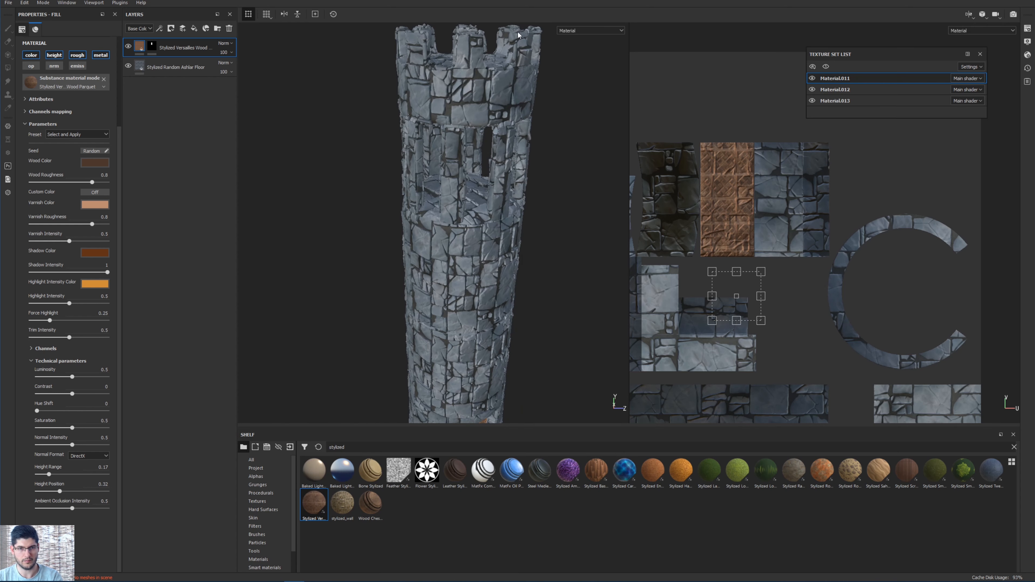
click(812, 89)
click(812, 89)
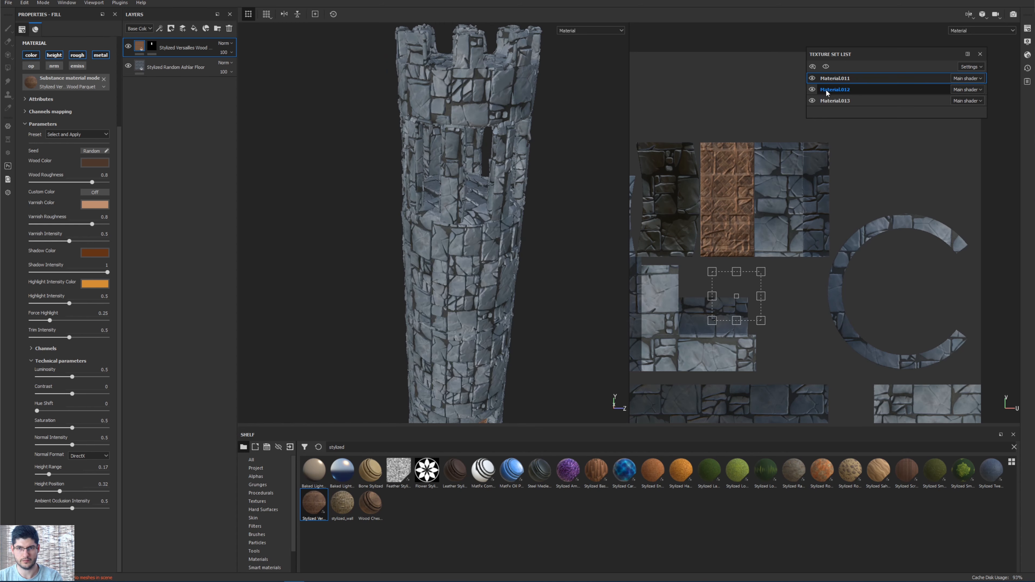
click(835, 89)
alt+middle_drag(505, 262, 518, 198)
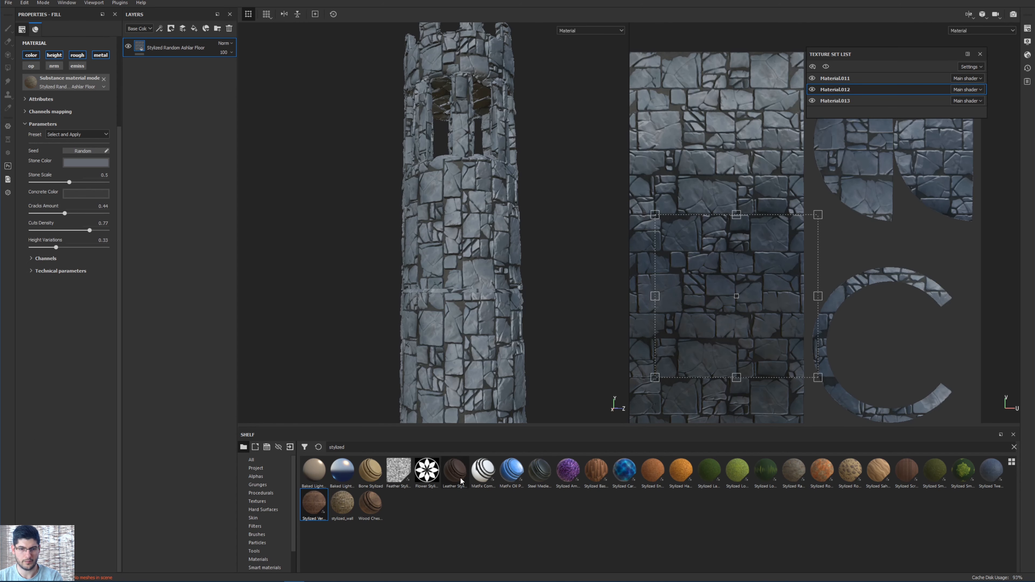
Add the Stylized Amethyst Crystal material as a new layer above the stone in Material.012.
drag(519, 418, 190, 45)
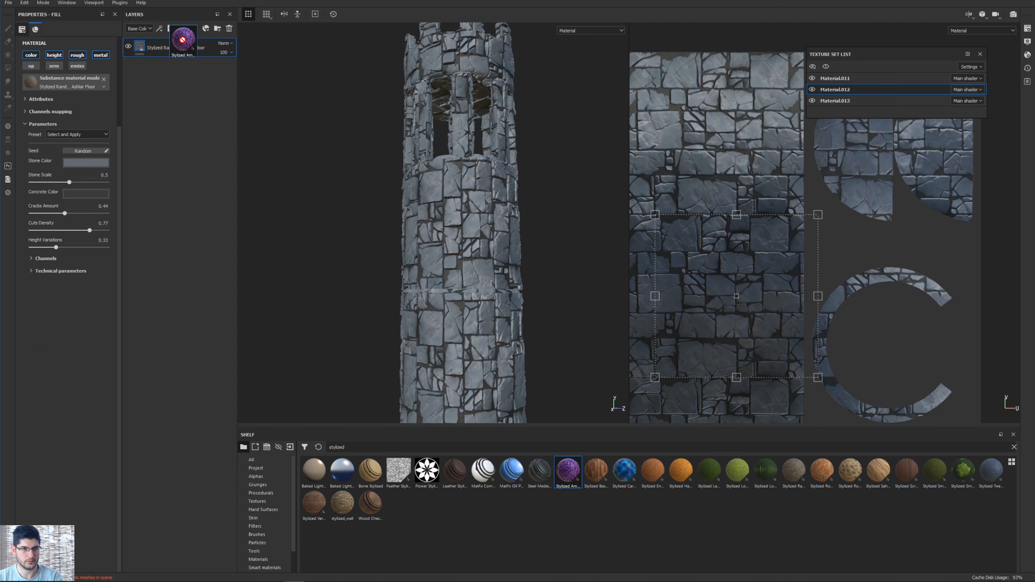
alt+right_drag(499, 226, 456, 283)
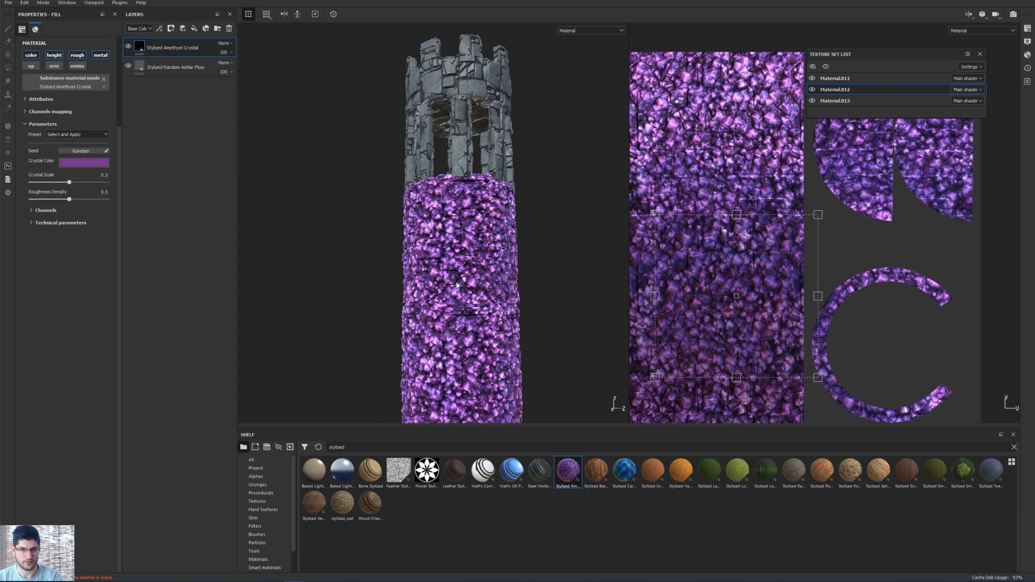
alt+middle_drag(456, 283, 444, 203)
alt+right_drag(445, 206, 440, 152)
alt+middle_drag(441, 150, 483, 217)
mouse_move(483, 217)
alt+mouse_down()
mouse_move(316, 107)
mouse_move(317, 145)
mouse_move(458, 202)
mouse_move(479, 200)
alt+mouse_up()
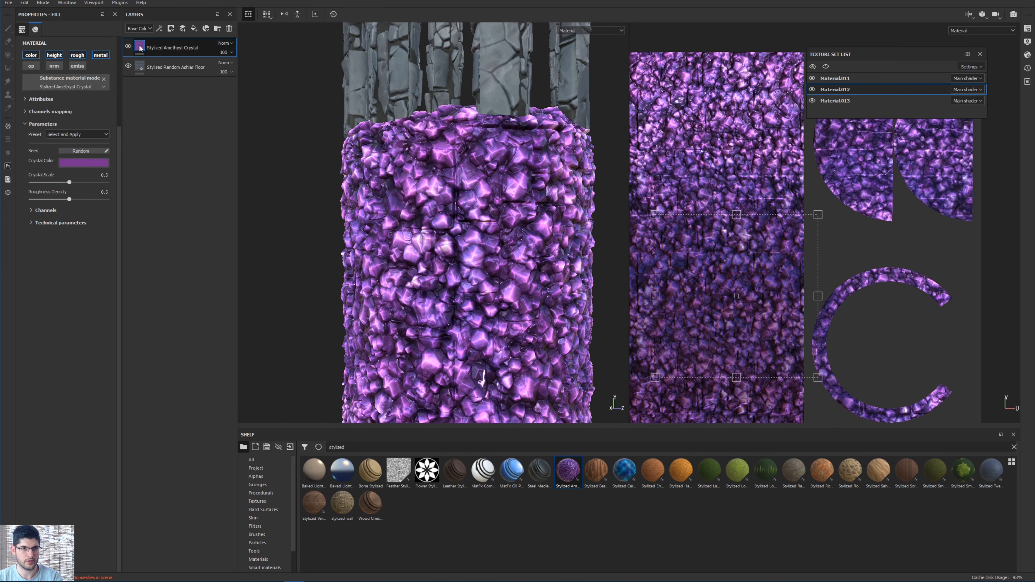
Add a black mask to the amethyst layer and switch to the Paint tool, undoing the test stroke.
right_click(140, 45)
click(171, 58)
key(4)
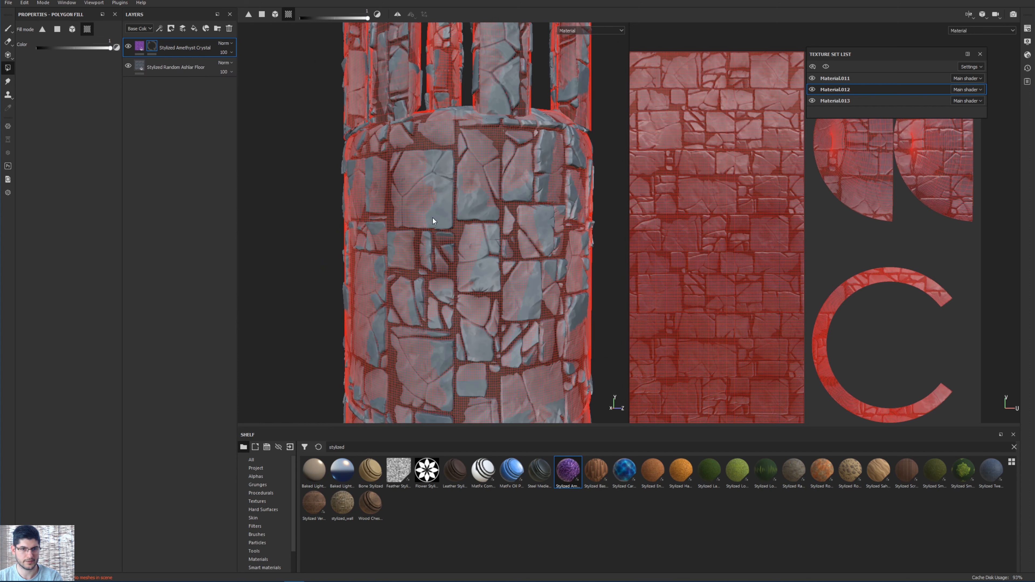
click(10, 29)
mouse_move(468, 218)
mouse_down()
mouse_move(393, 191)
mouse_move(440, 275)
mouse_up()
key(ctrl+z)
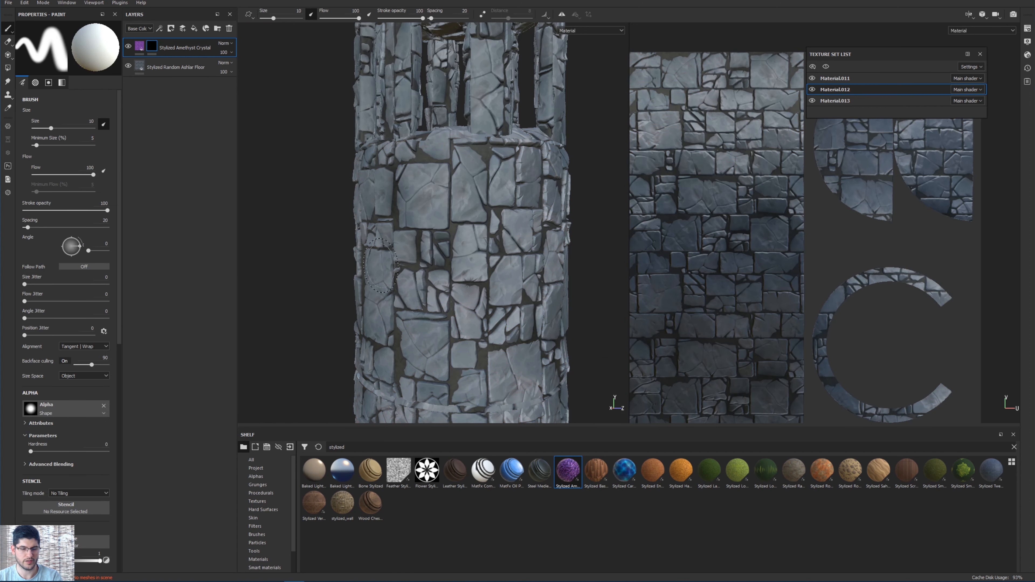
Test a branching Kyle's Concept brush on the mask, and replace it with a ragged Kyle's Paint brush at size 23.57.
scroll(380, 264, down, 3)
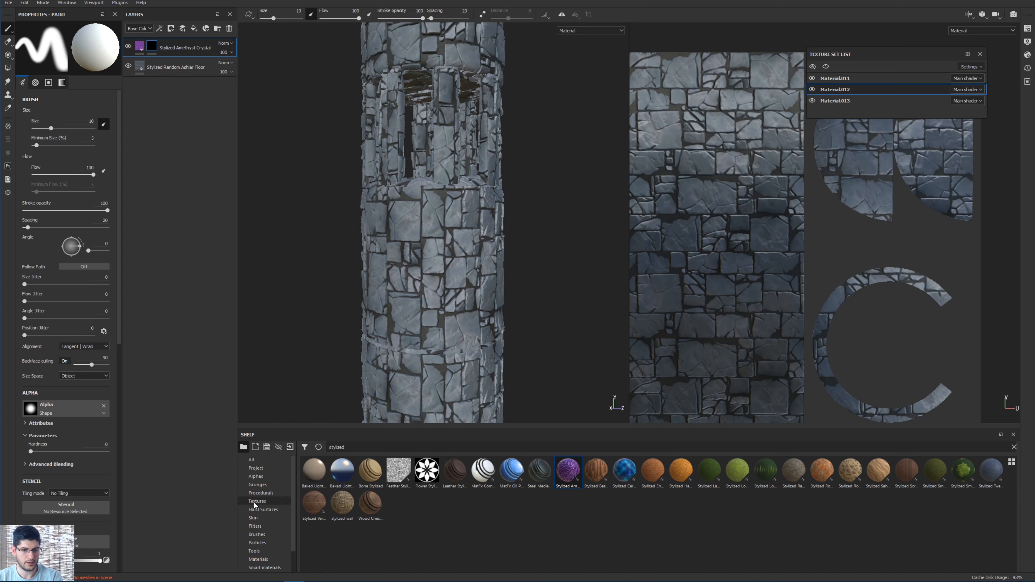
click(257, 534)
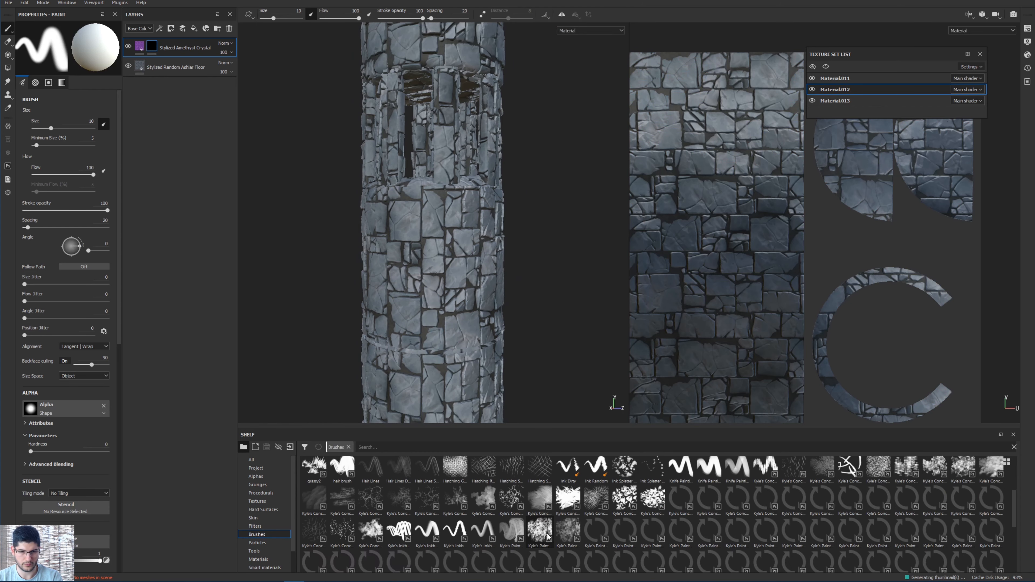
click(511, 499)
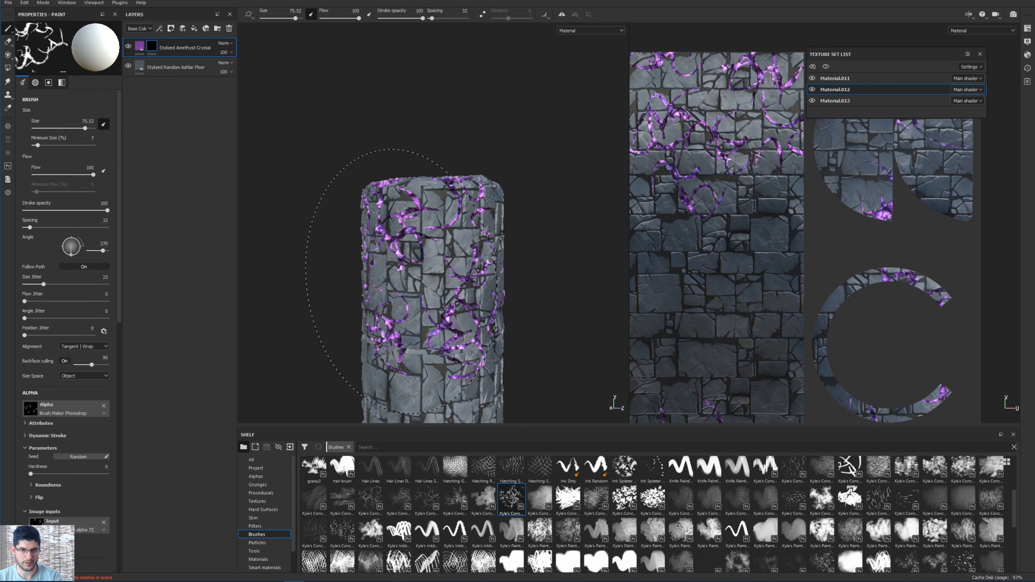
click(502, 538)
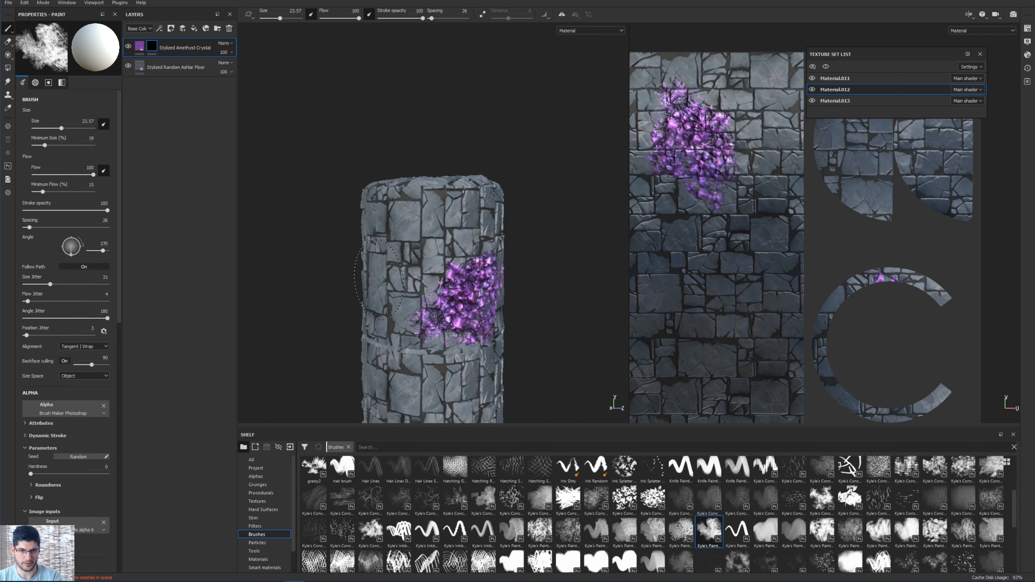
Paint a dense amethyst crystal patch in the mask across the upper part of the tower's middle section.
drag(468, 265, 390, 222)
alt+drag(440, 278, 488, 301)
scroll(487, 301, down, 3)
alt+middle_drag(477, 260, 460, 204)
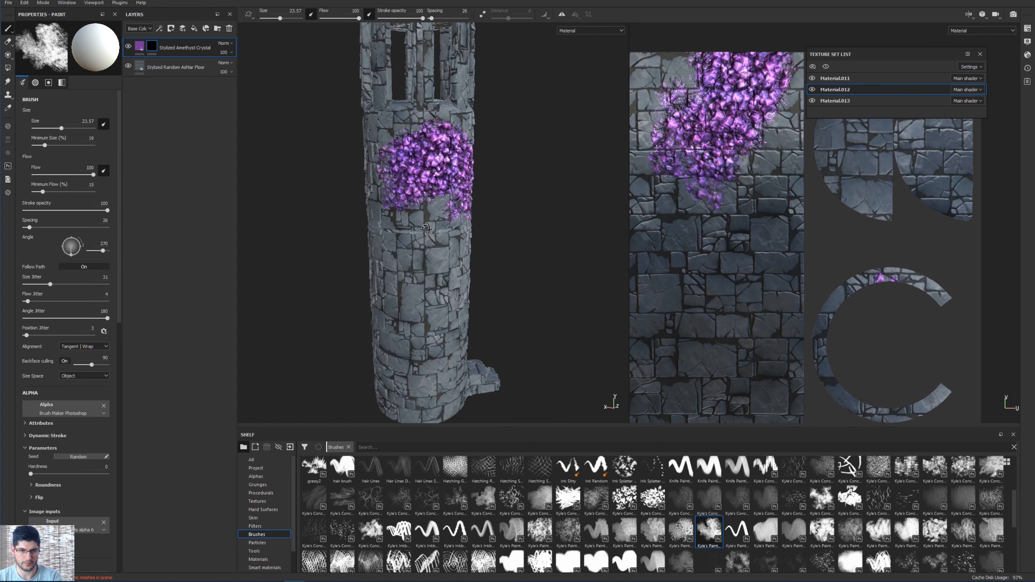
mouse_move(460, 204)
alt+mouse_down()
mouse_move(326, 196)
mouse_move(460, 238)
mouse_move(475, 273)
mouse_move(472, 261)
alt+mouse_up()
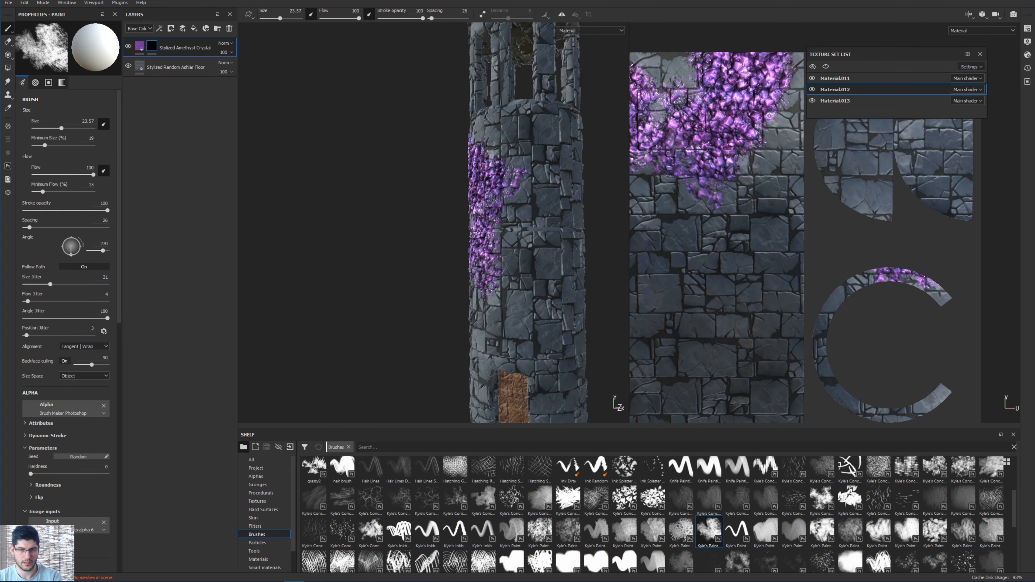
Extend the crystal patches around the other sides of the middle section, running diagonally down the wall.
alt+drag(547, 124, 519, 123)
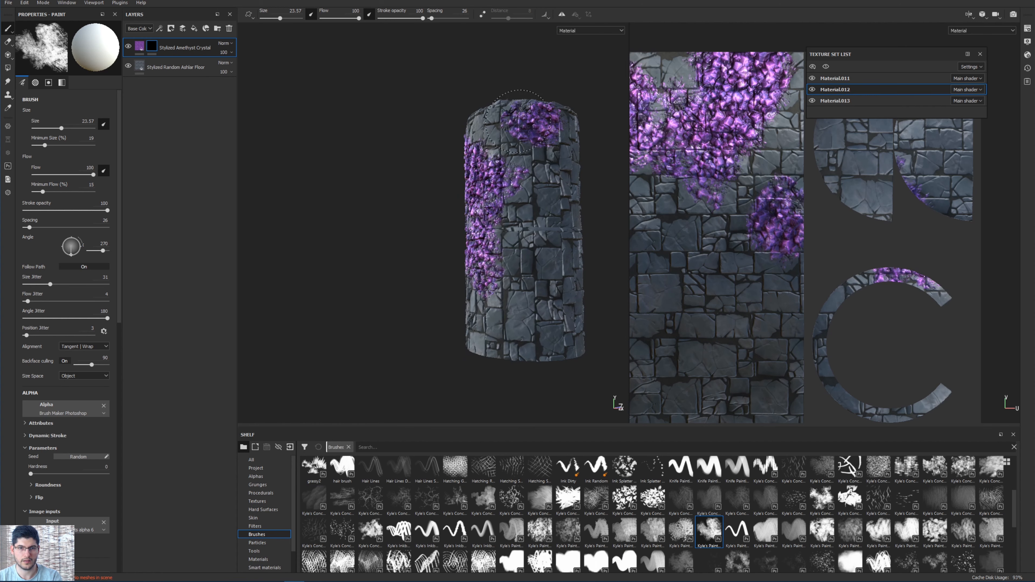
alt+middle_drag(498, 110, 502, 152)
alt+drag(619, 222, 562, 223)
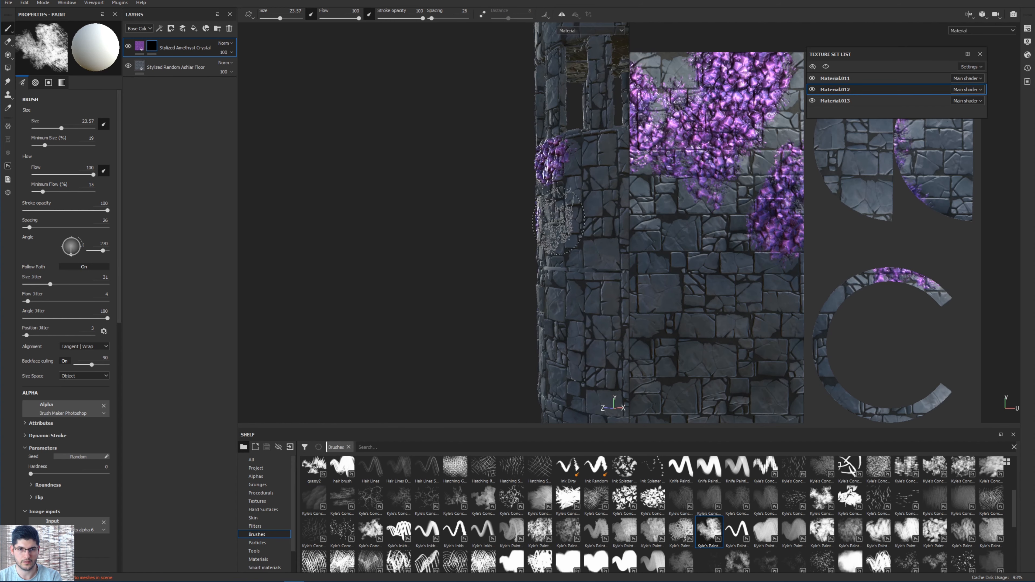
alt+middle_drag(562, 223, 430, 220)
mouse_move(418, 159)
mouse_down()
mouse_move(492, 275)
mouse_move(346, 275)
mouse_up()
alt+drag(346, 215, 435, 239)
shift+right_drag(436, 239, 481, 232)
alt+middle_drag(481, 232, 589, 220)
alt+drag(468, 223, 495, 206)
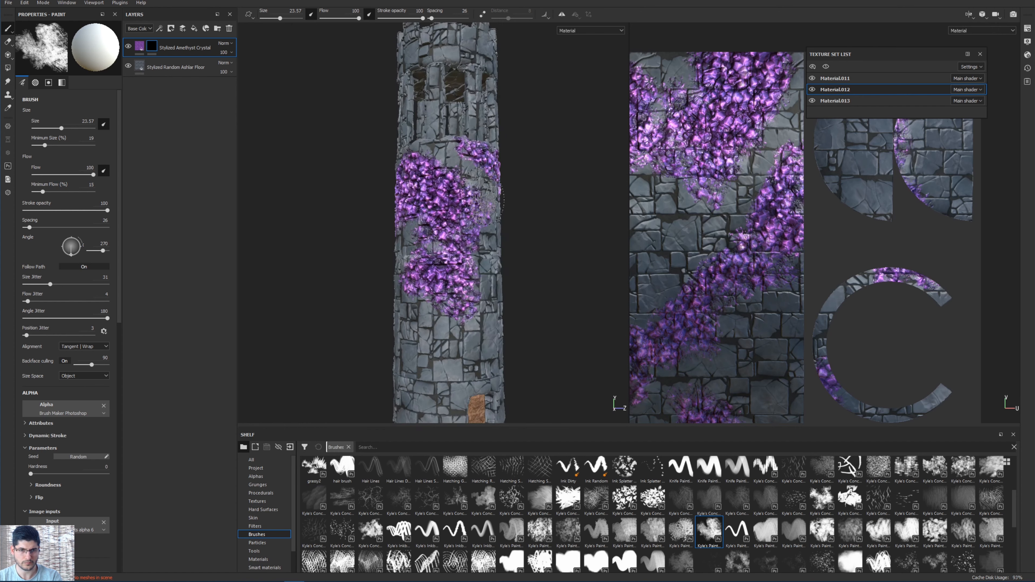
Swap the mask paint color and erase crystals between the upper and lower patches to expose the stone.
alt+right_drag(482, 228, 536, 272)
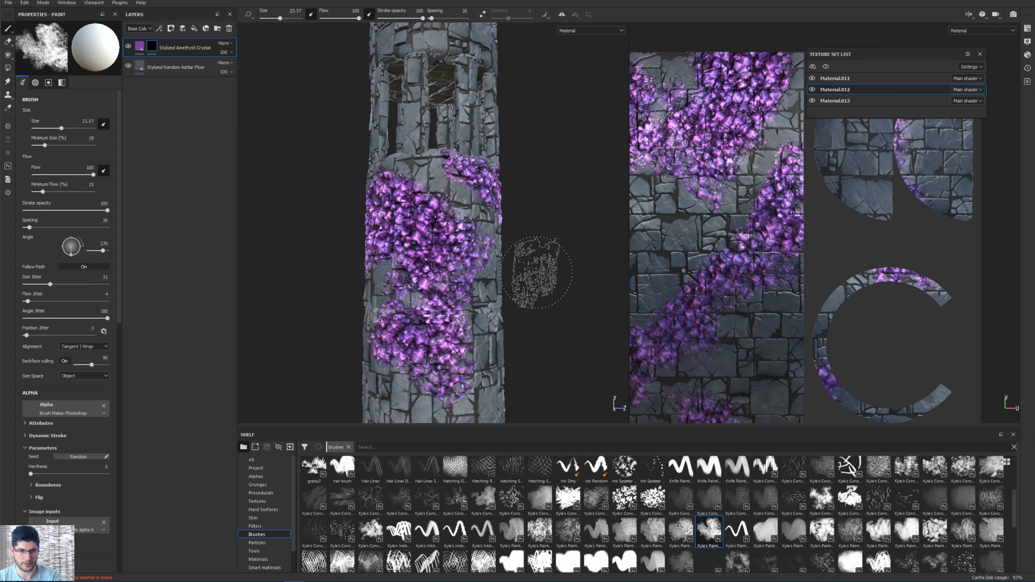
alt+middle_drag(468, 303, 474, 270)
key(x)
mouse_move(452, 273)
mouse_down()
mouse_move(446, 279)
mouse_move(462, 287)
mouse_move(489, 288)
mouse_move(645, 265)
mouse_move(349, 243)
mouse_up()
scroll(501, 284, down, 1)
alt+drag(476, 253, 420, 184)
scroll(771, 492, up, 3)
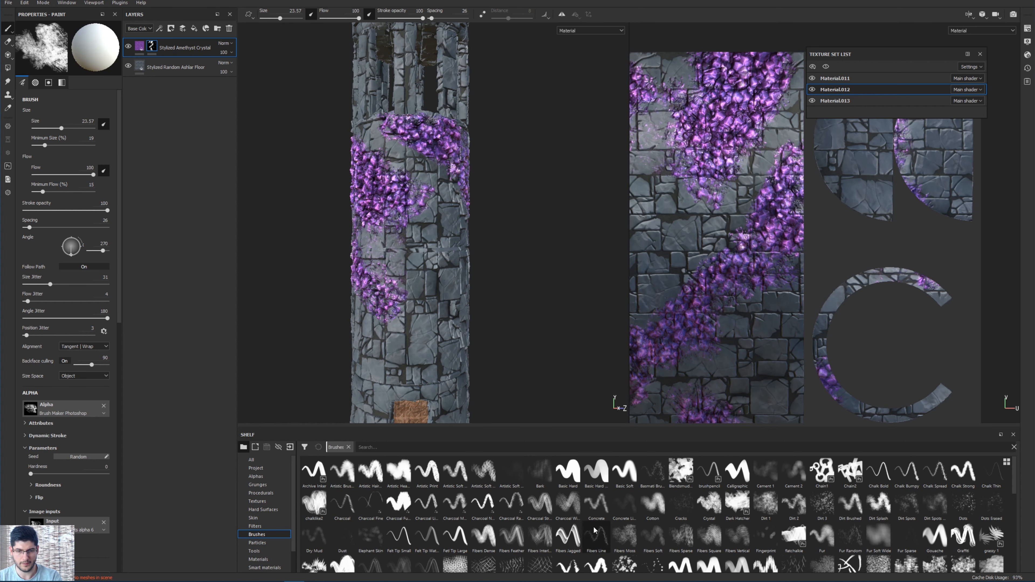
Paint thin amethyst veins around the crystal patches with a branching Kyle's Concept brush at size 75.52.
scroll(774, 524, down, 3)
click(370, 502)
key(alt+q)
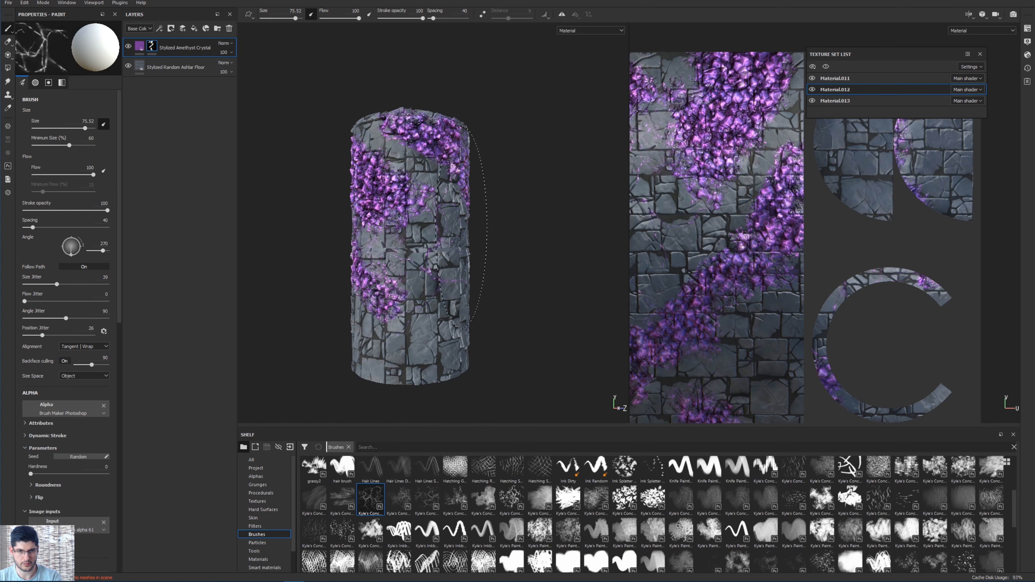
mouse_move(394, 193)
mouse_down()
mouse_move(581, 214)
mouse_move(557, 232)
mouse_move(460, 228)
mouse_up()
drag(460, 229, 471, 230)
drag(376, 308, 383, 301)
alt+drag(451, 233, 296, 232)
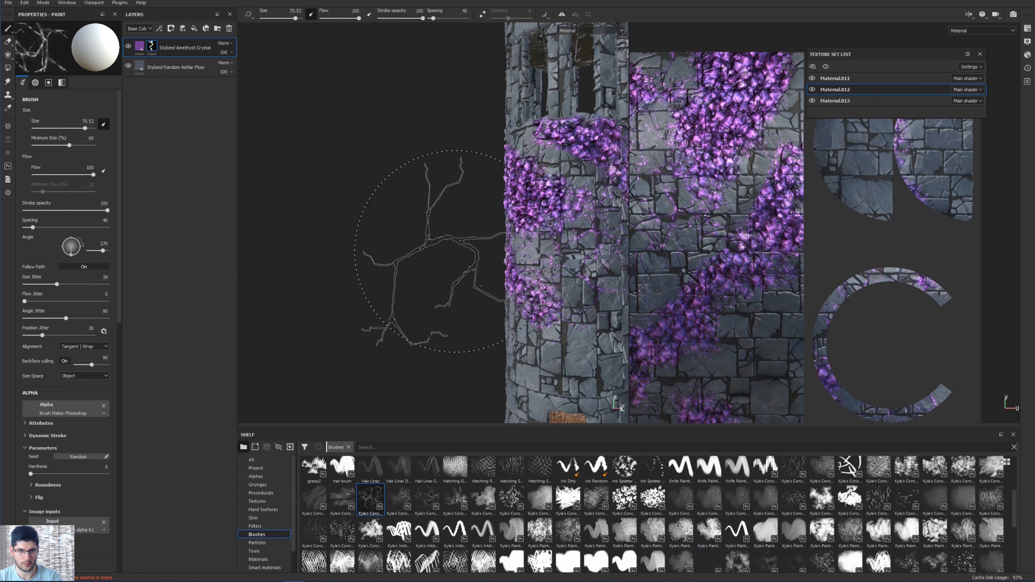
alt+middle_drag(448, 249, 311, 243)
alt+drag(379, 244, 432, 249)
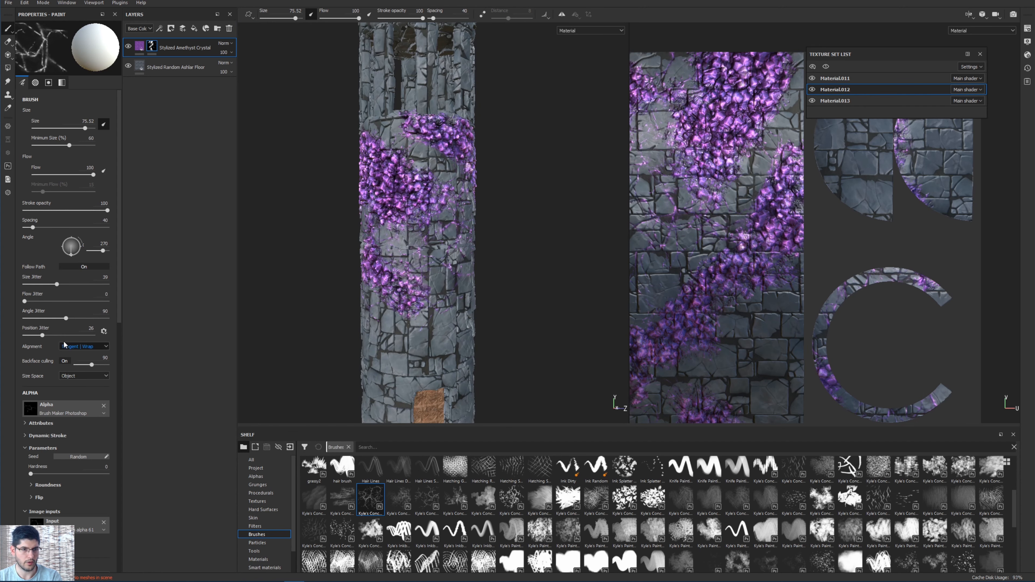
Enable the emissive channel on the amethyst layer's fill material.
click(142, 48)
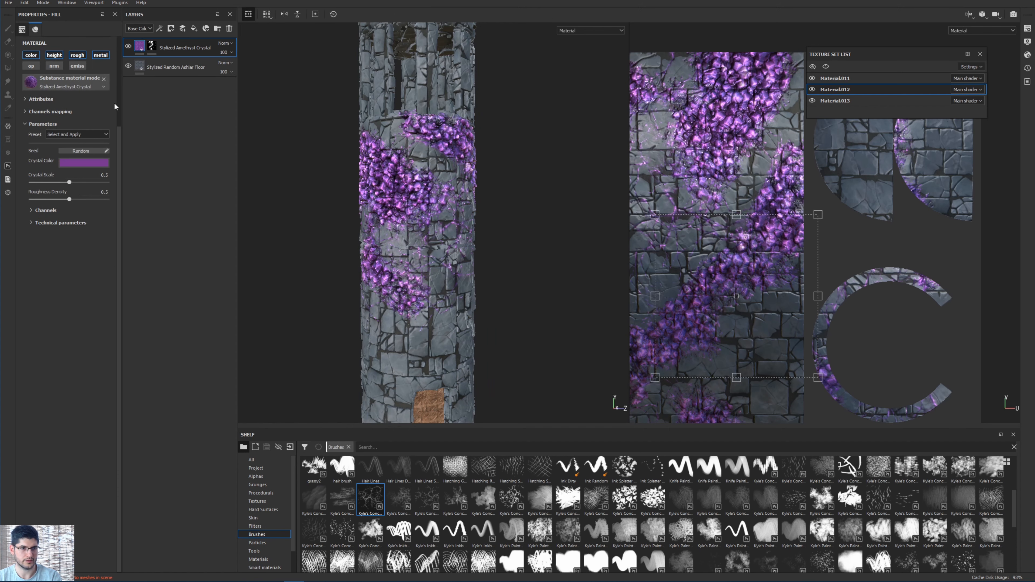
click(77, 69)
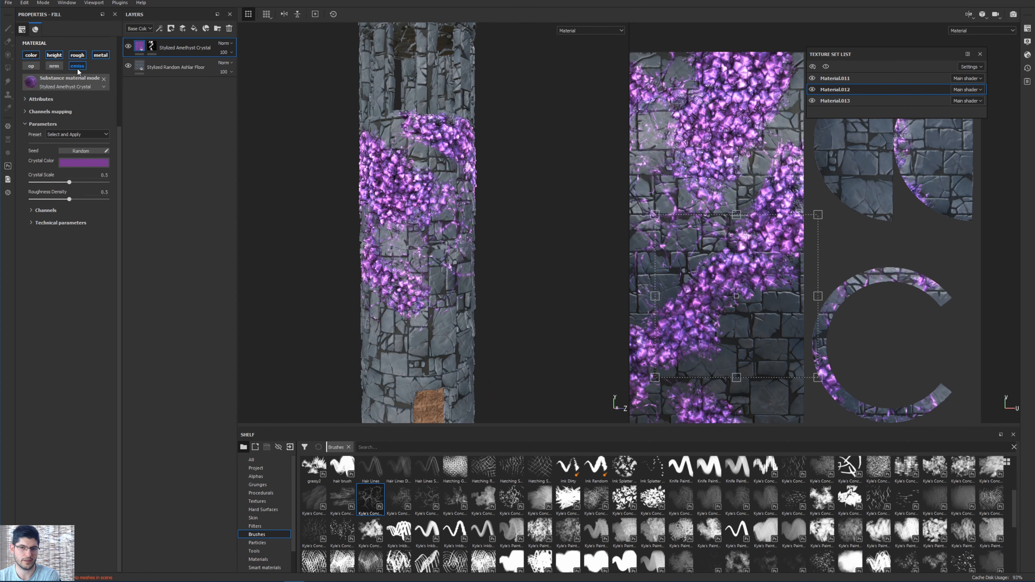
scroll(402, 198, up, 2)
scroll(403, 198, down, 5)
scroll(402, 198, up, 5)
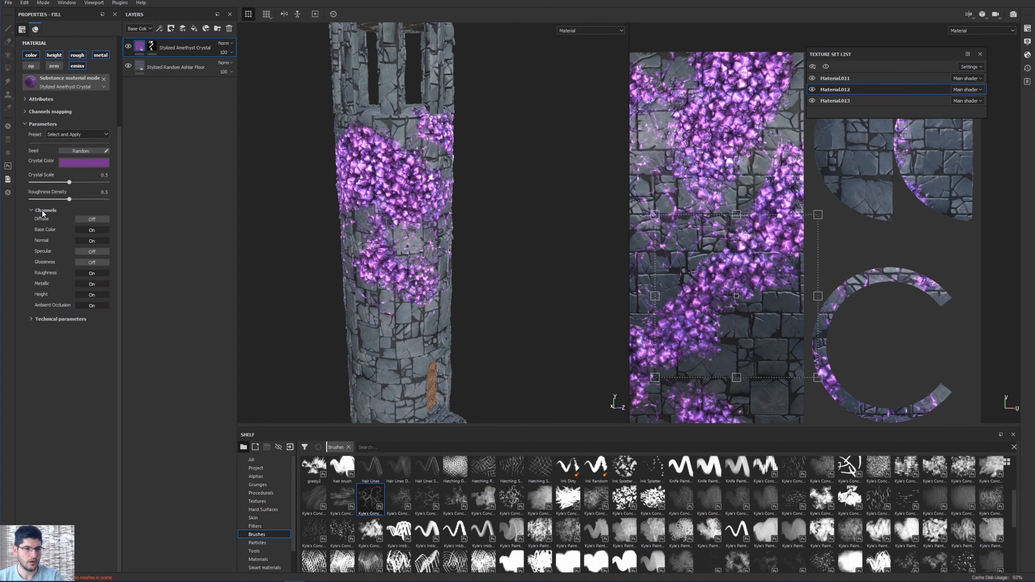
Expand the amethyst material's technical parameters and set Luminosity to 0.46.
click(47, 224)
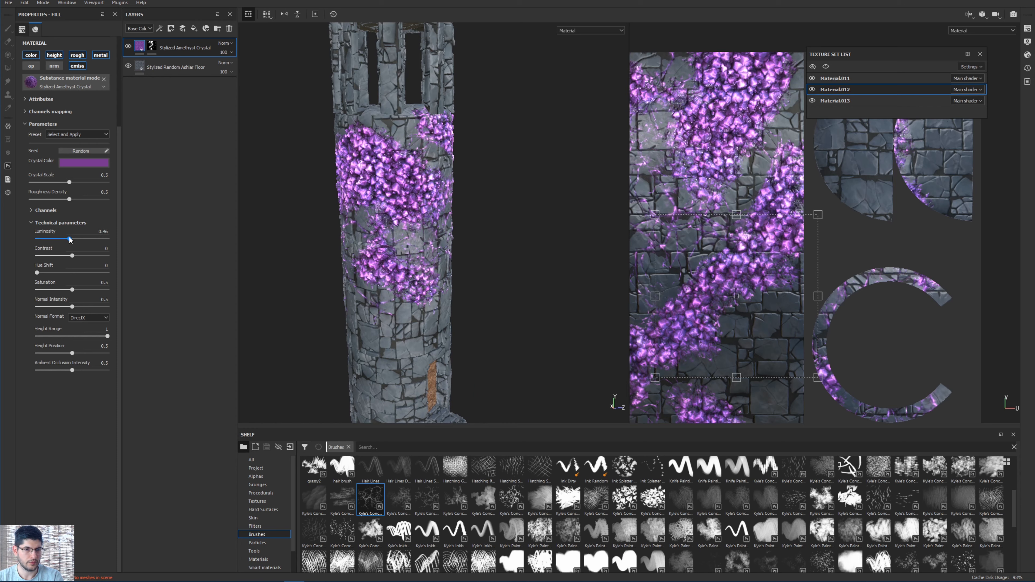
scroll(392, 218, up, 1)
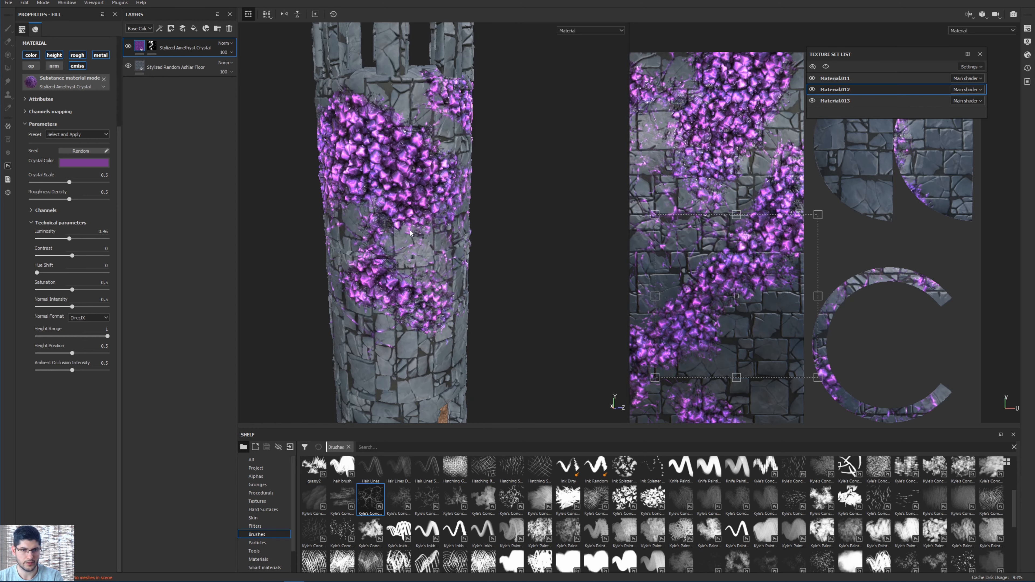
scroll(409, 229, down, 3)
alt+drag(409, 229, 397, 209)
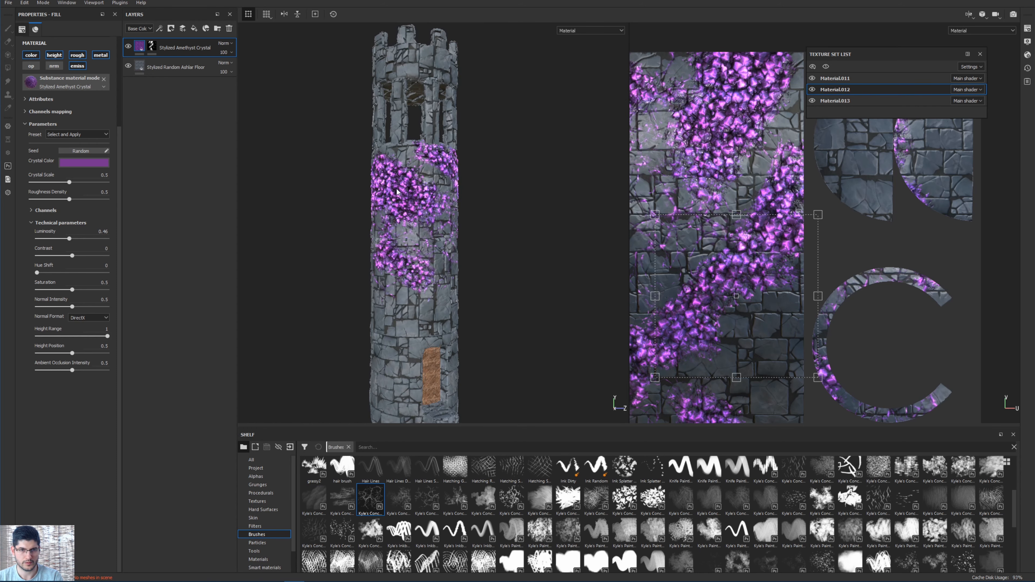
alt+middle_drag(417, 133, 424, 222)
scroll(423, 213, up, 3)
alt+drag(423, 213, 466, 248)
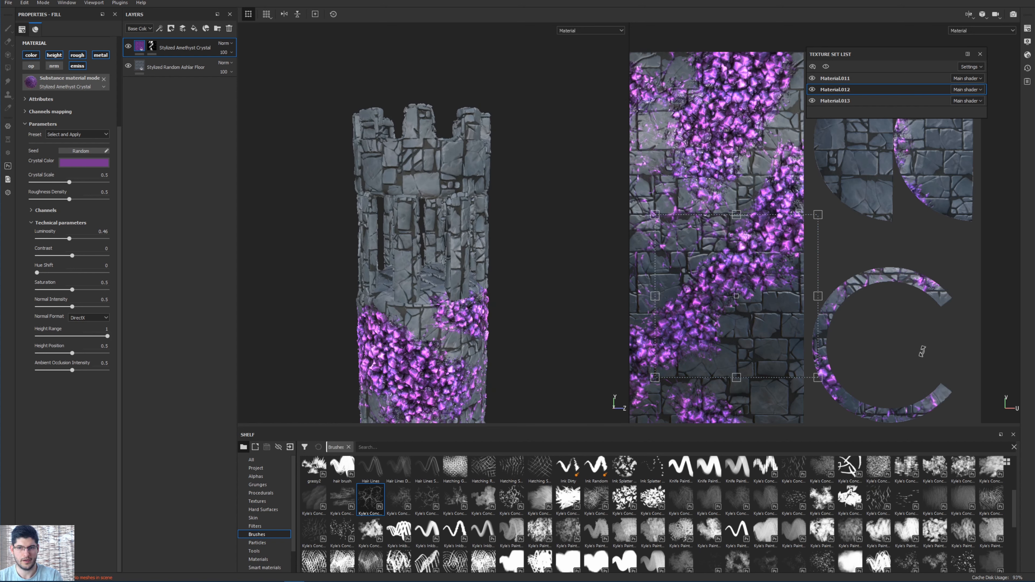
Toggle Material.013's visibility to identify its tower section and paste the amethyst layer into that texture set.
click(861, 92)
click(812, 78)
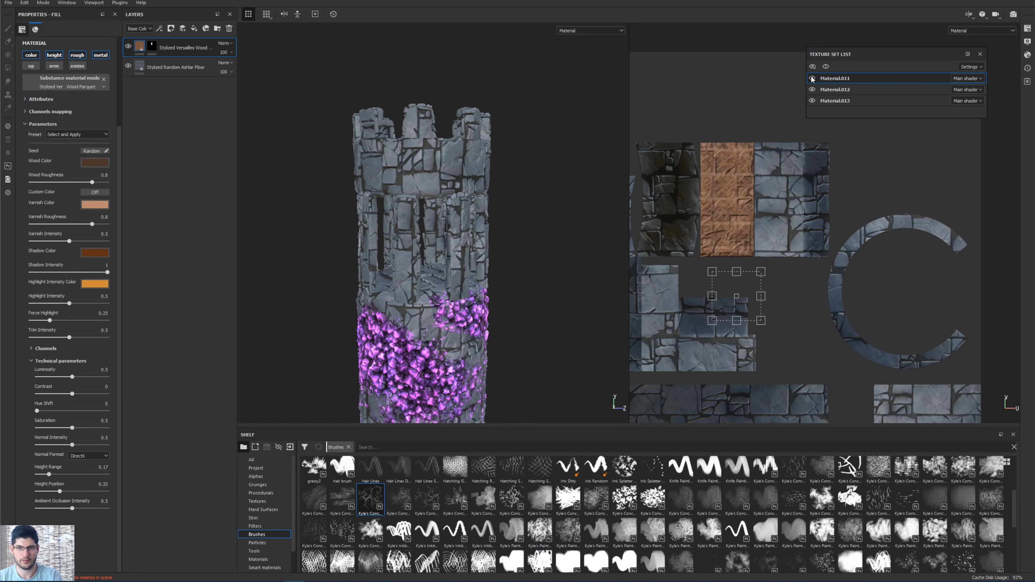
click(812, 100)
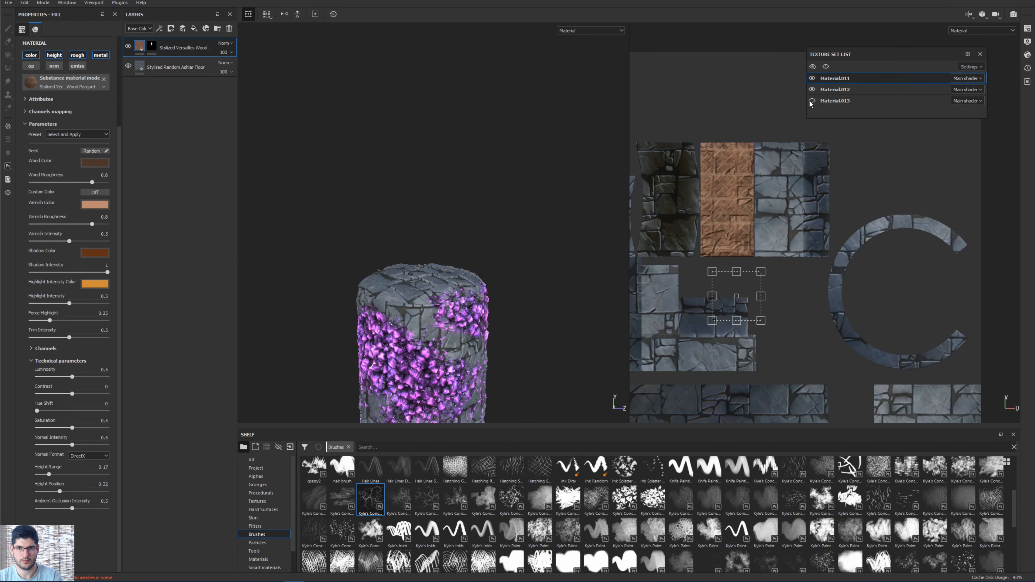
click(812, 100)
ctrl+alt+right_click(396, 167)
key(ctrl+v)
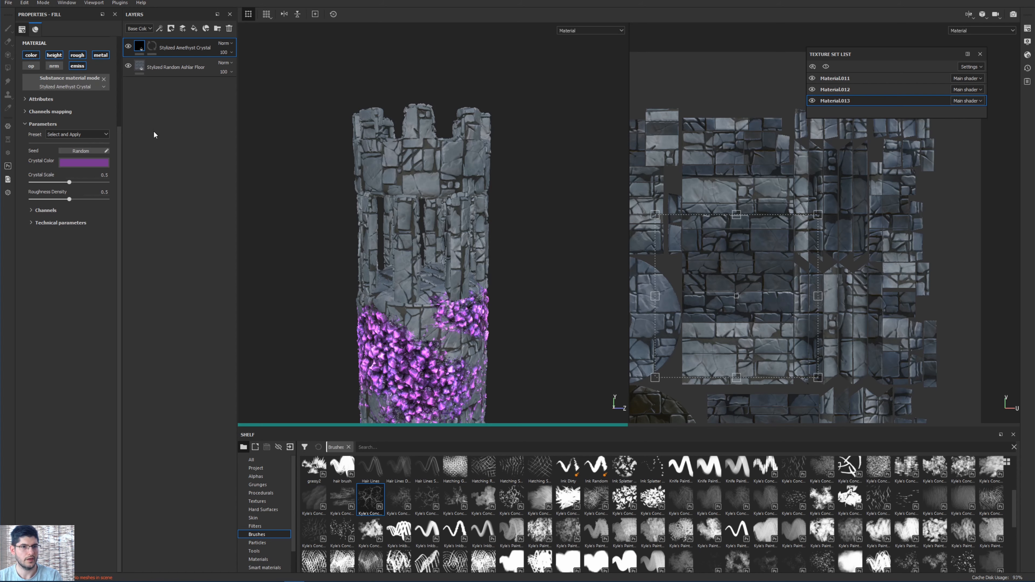
Select the pasted amethyst layer's mask in Material.013 for painting.
scroll(436, 255, down, 1)
alt+drag(436, 255, 411, 239)
click(155, 50)
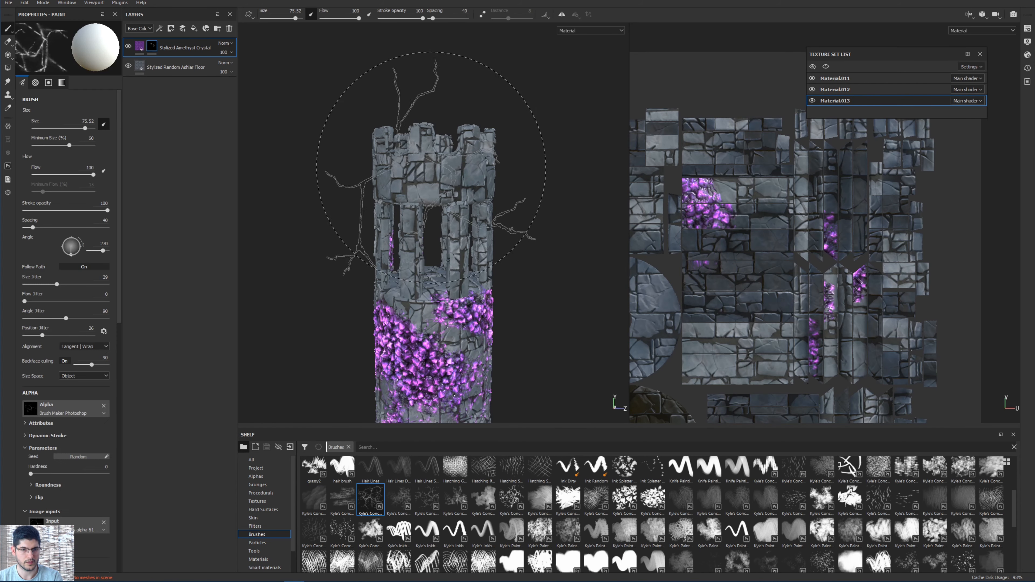
drag(433, 177, 441, 178)
key(ctrl+z)
scroll(418, 261, up, 1)
click(463, 254)
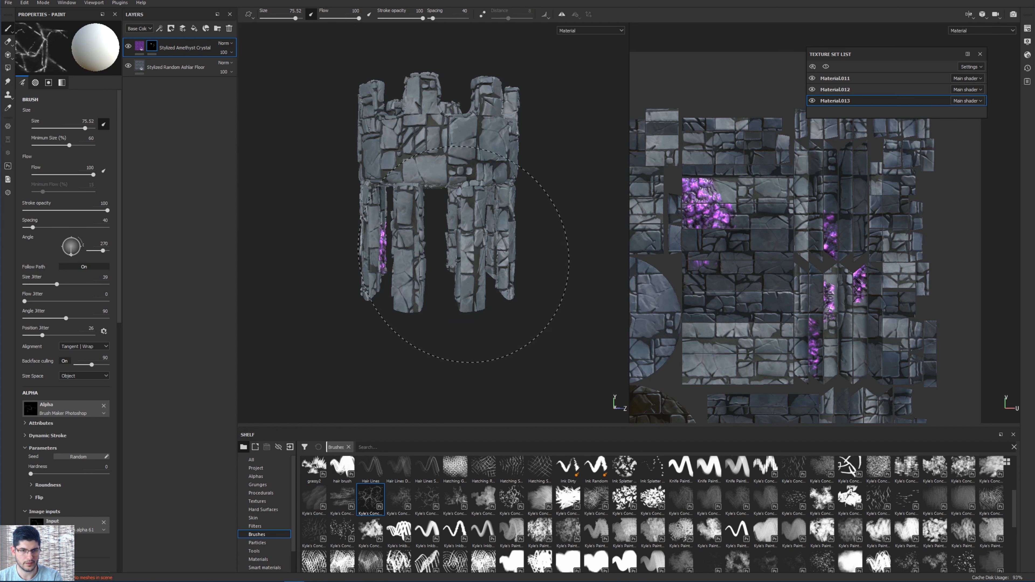
key(ctrl+z)
Reduce the branching brush to size 30.11 and paint thin amethyst veins over the pillars of the tower's top section.
ctrl+right_drag(422, 254, 361, 253)
mouse_move(376, 244)
mouse_down()
mouse_move(501, 249)
mouse_move(420, 267)
mouse_up()
mouse_move(509, 281)
mouse_down()
mouse_move(478, 311)
mouse_move(509, 342)
mouse_up()
alt+middle_drag(619, 342, 438, 281)
drag(367, 265, 318, 263)
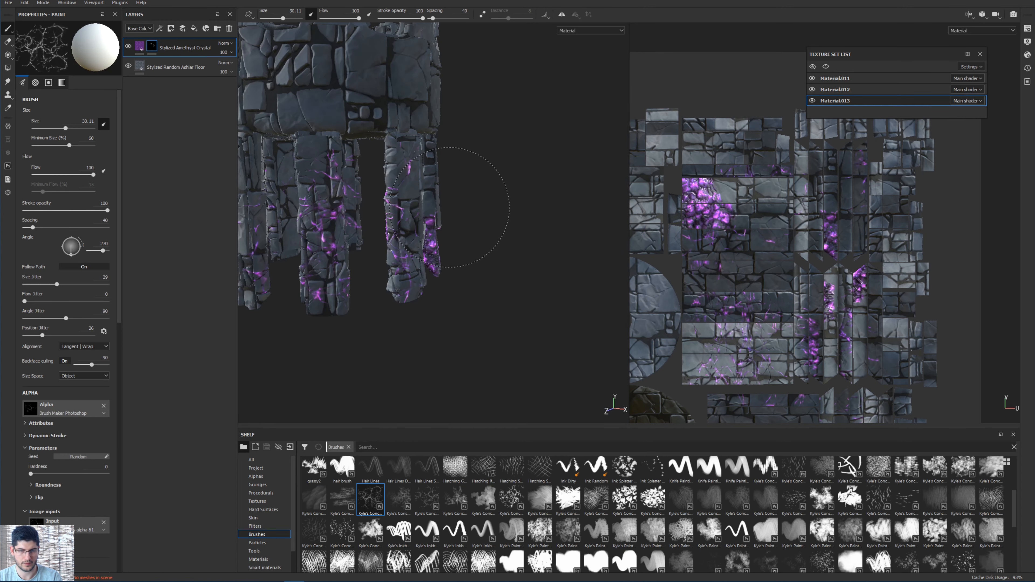
Choose the soft, grainy concept brush for painting amethyst on the outer wall of the tower's crown.
alt+drag(450, 207, 530, 212)
alt+middle_drag(530, 212, 589, 225)
mouse_move(409, 213)
alt+mouse_down()
mouse_move(376, 157)
mouse_move(397, 175)
mouse_move(389, 104)
alt+mouse_up()
alt+middle_drag(389, 104, 532, 226)
click(539, 498)
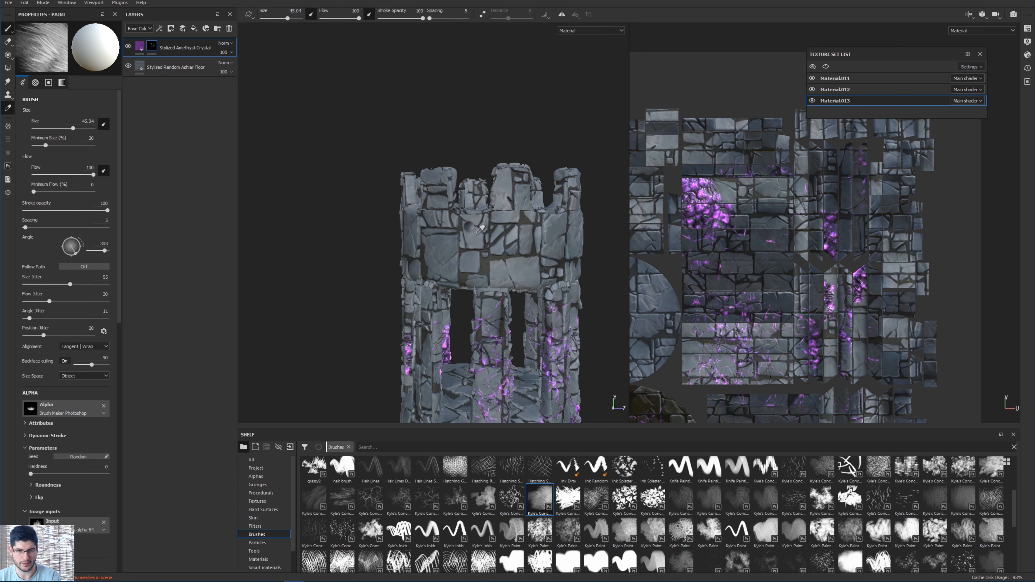
key(b)
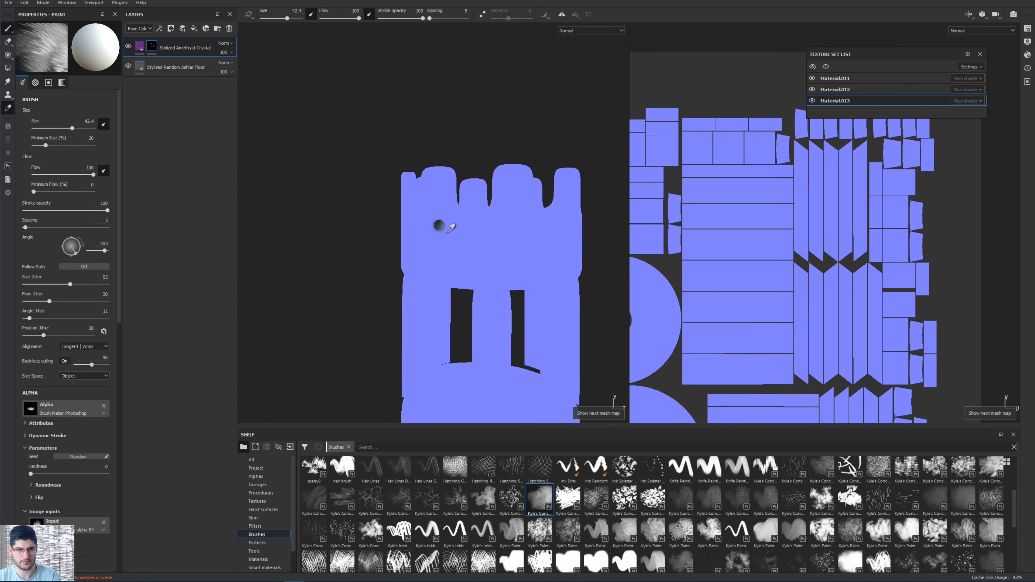
key(m)
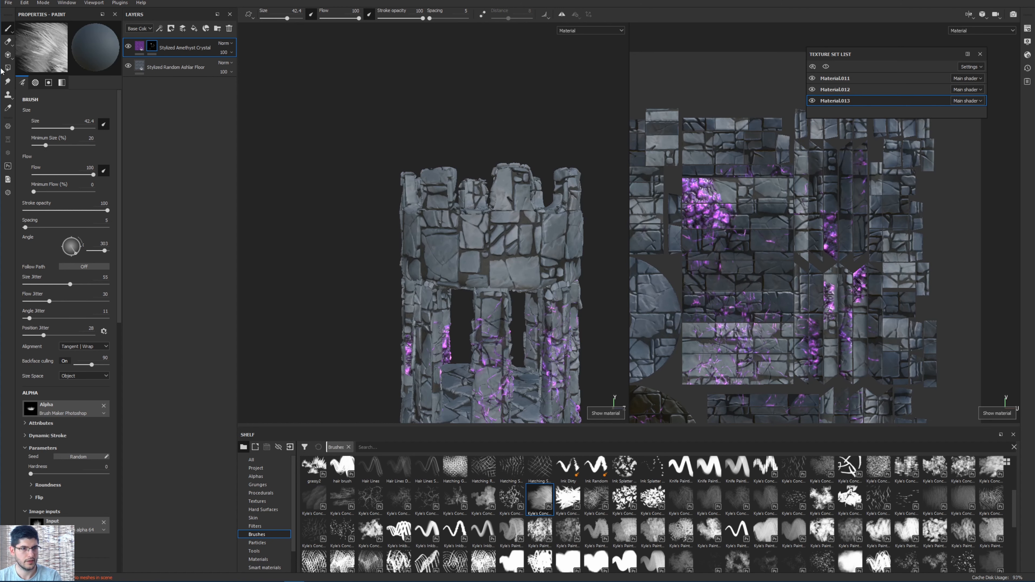
key(alt+q)
key(alt+q)
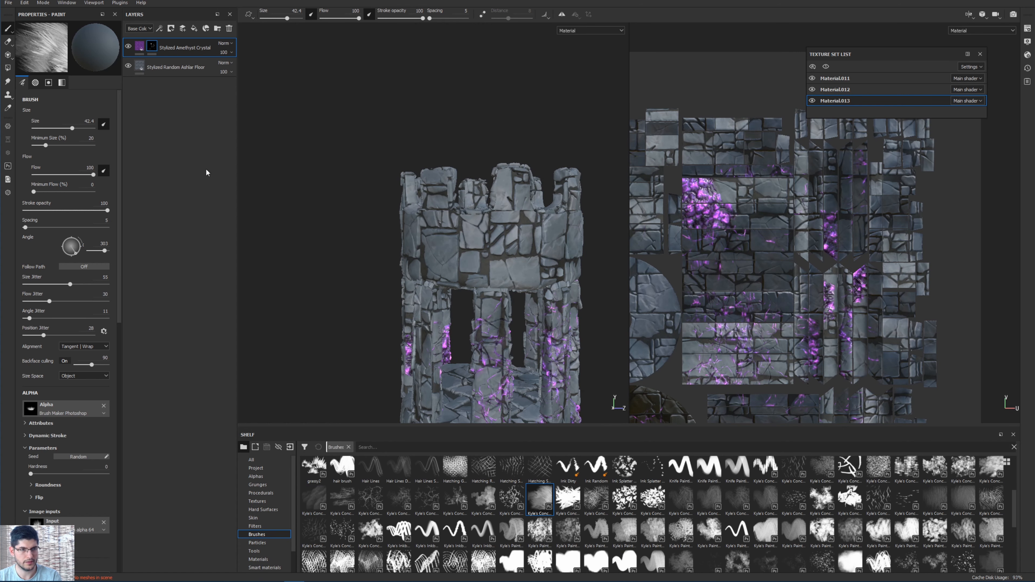
Try a rake brush for the amethyst mask on the crown, replacing its alpha with a uniform color.
click(454, 560)
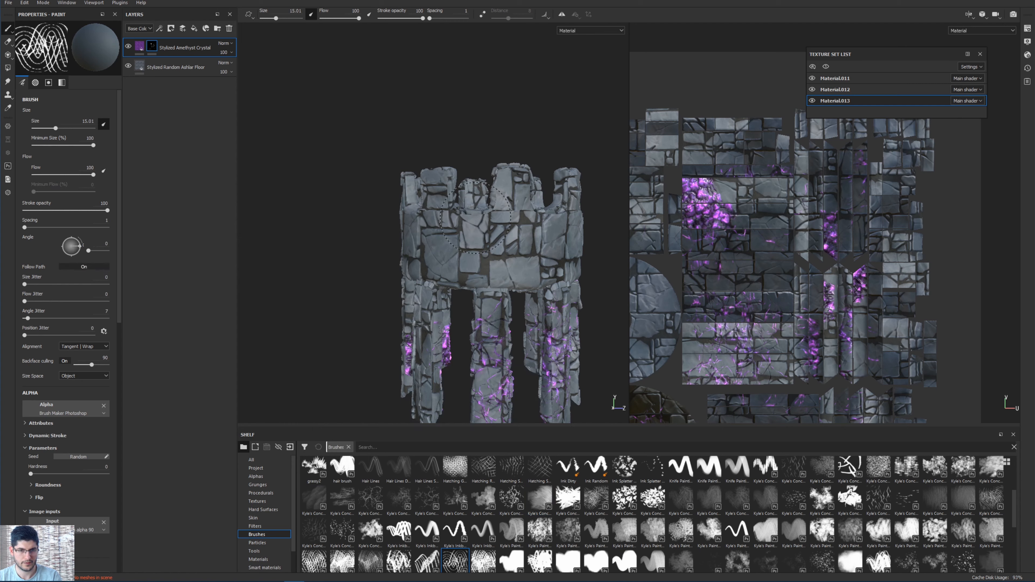
scroll(469, 246, up, 2)
scroll(465, 247, down, 2)
alt+drag(462, 247, 441, 260)
key(ctrl)
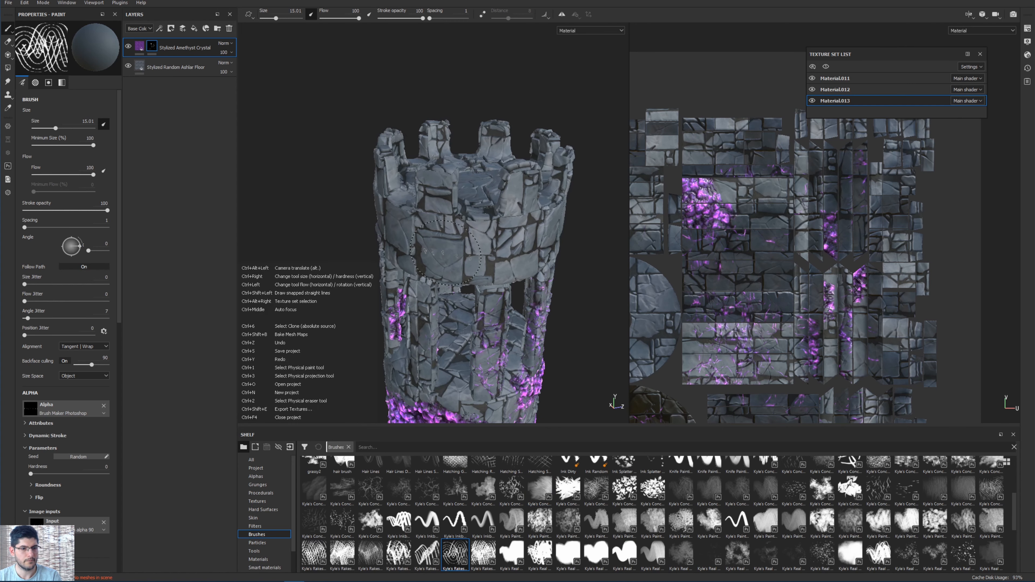
click(104, 407)
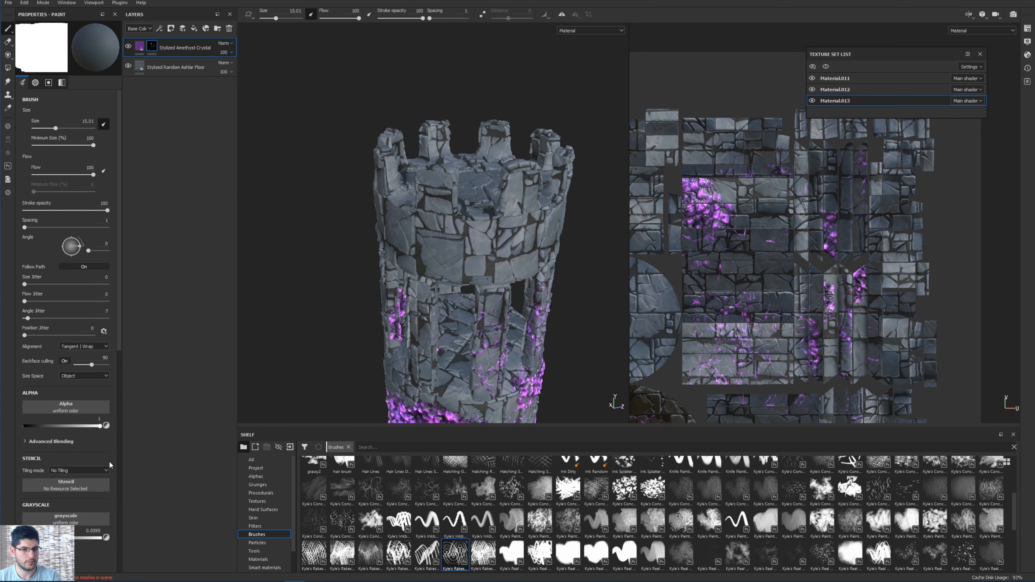
drag(416, 278, 485, 233)
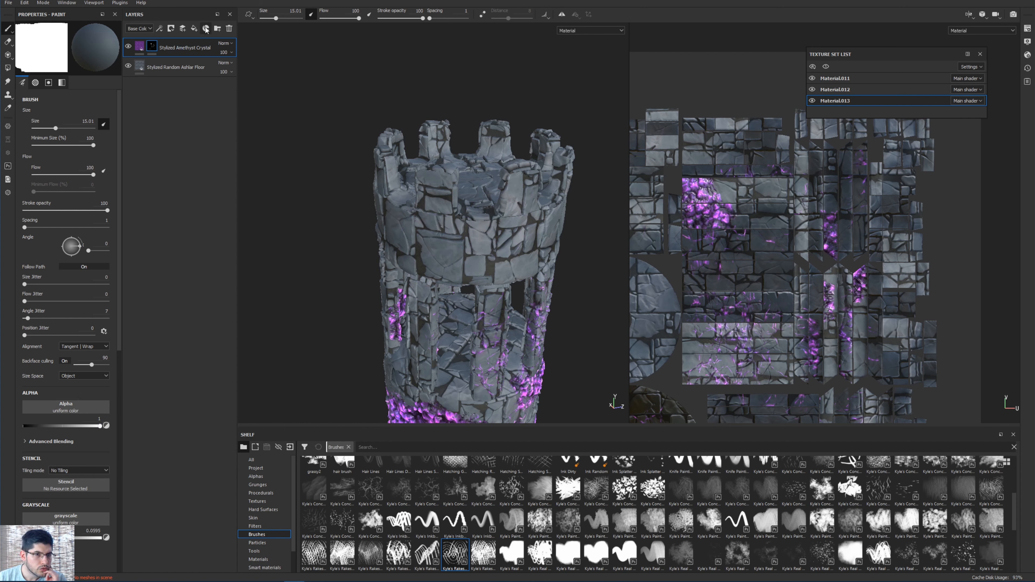
Switch to the scattered-shard concept brush at size 41.59 for the tower's crown.
alt+drag(416, 250, 403, 238)
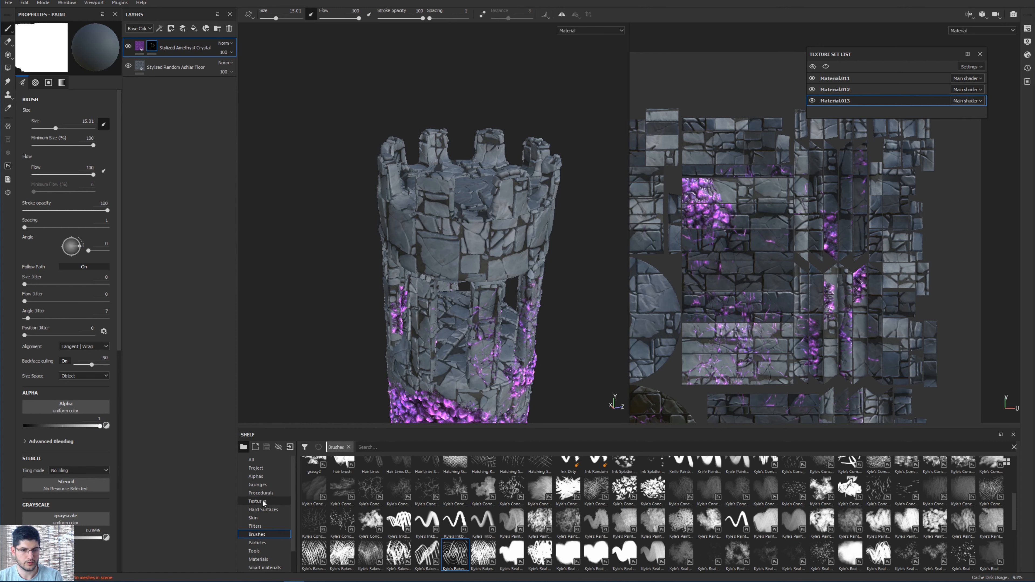
click(346, 517)
drag(442, 245, 457, 216)
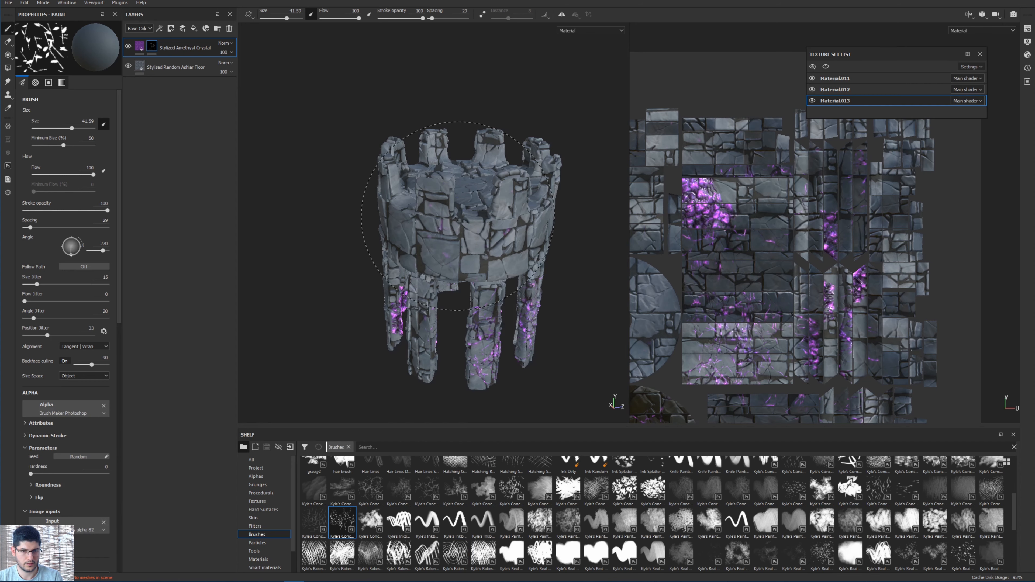
scroll(462, 265, up, 3)
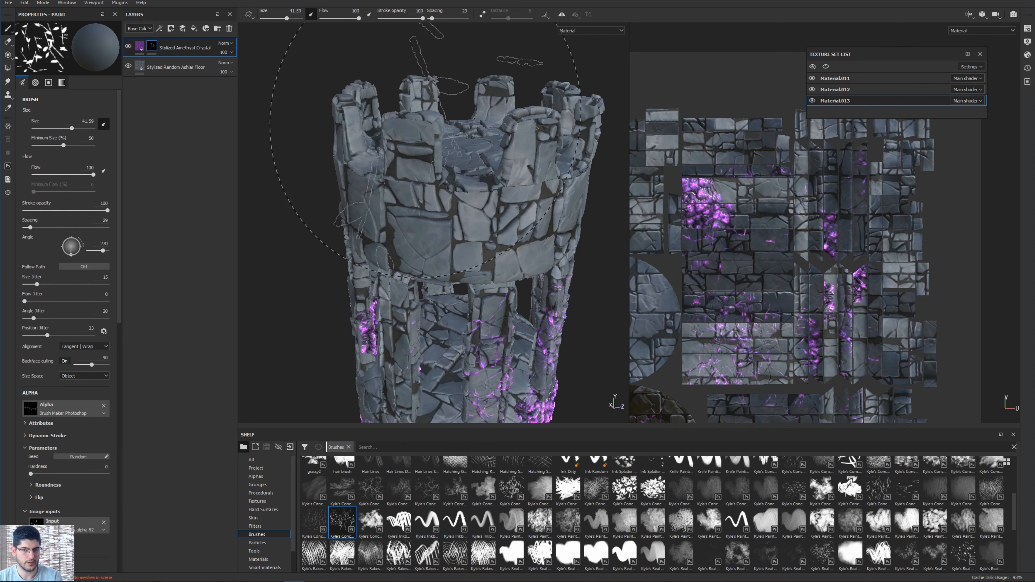
scroll(325, 192, down, 1)
Select the amethyst layer's mask in Material.012 for painting on the tower's middle section.
click(835, 89)
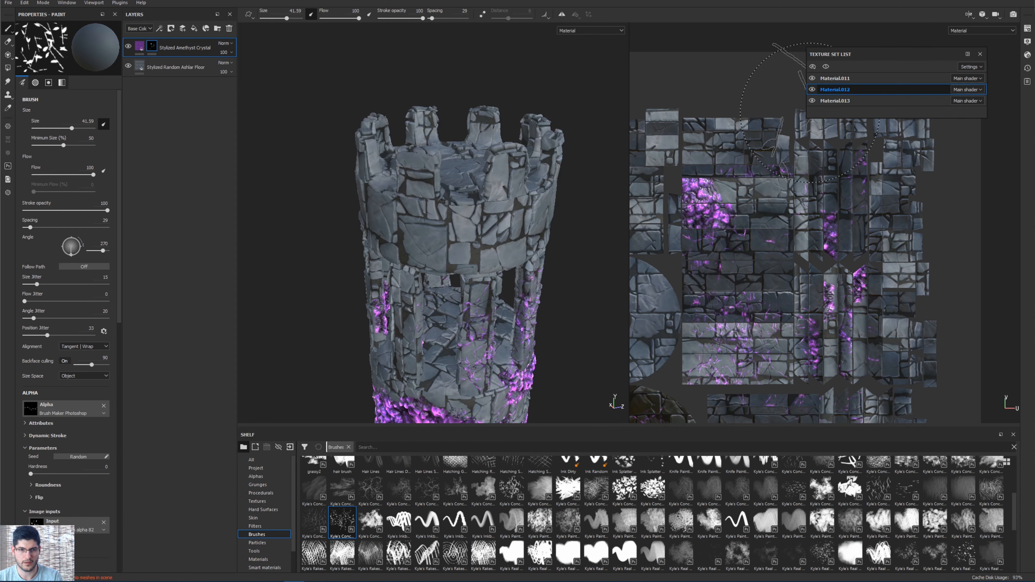
alt+drag(450, 77, 457, 305)
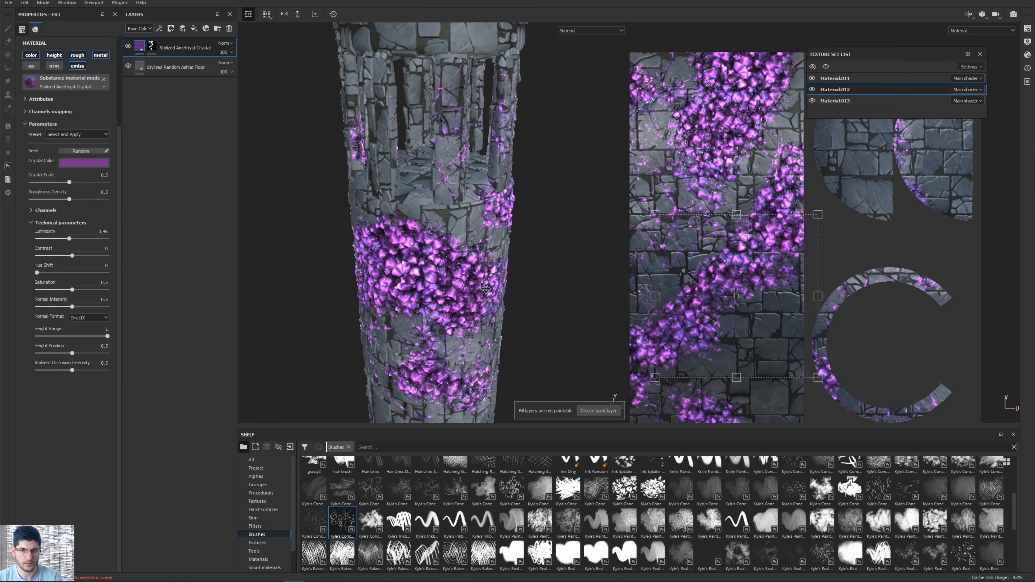
alt+middle_drag(486, 289, 521, 189)
click(151, 46)
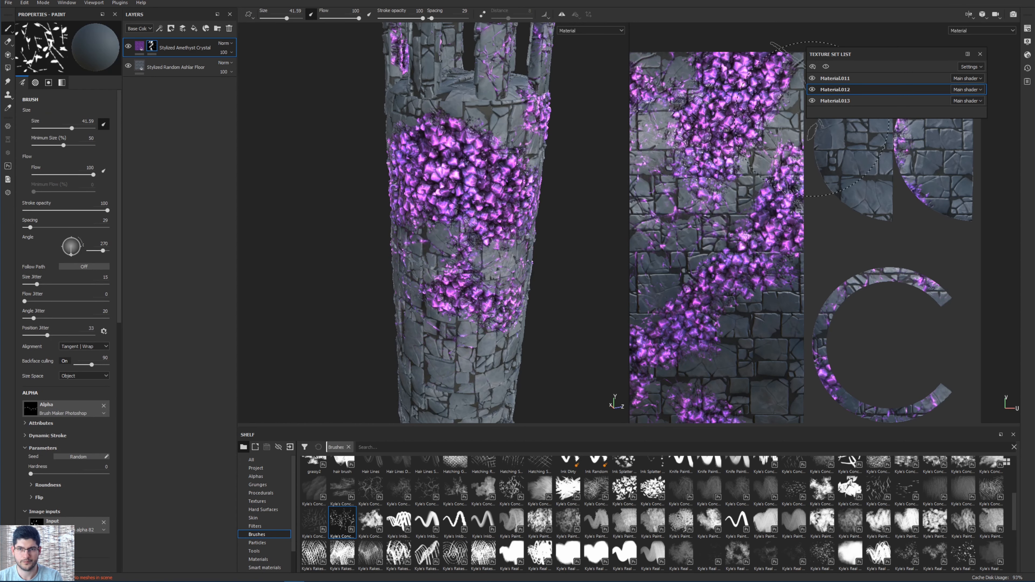
alt+drag(382, 240, 390, 168)
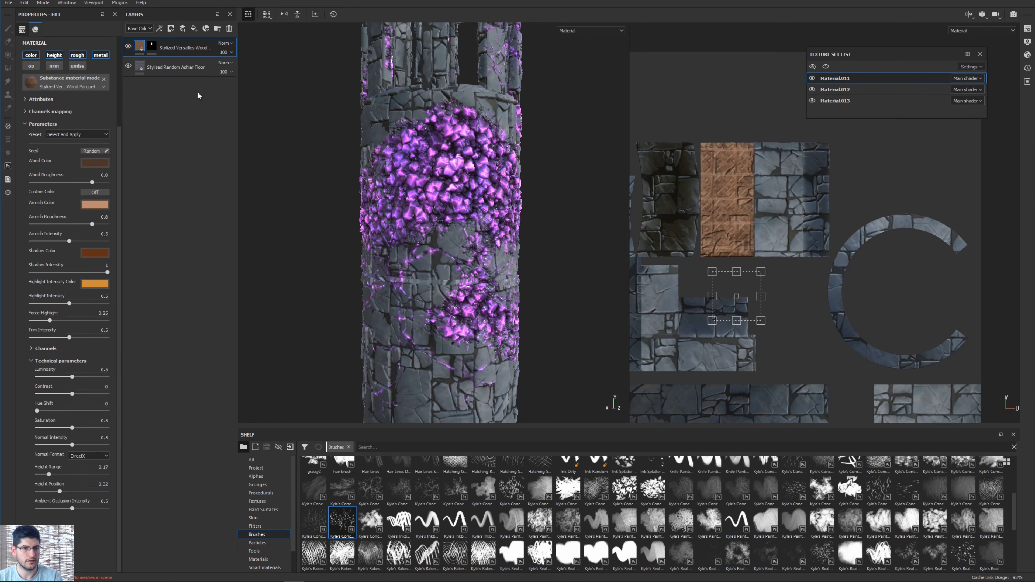
Select the wood layer's mask in Material.011, turn off size pen pressure, and try a stroke on the tower's lower section.
click(151, 46)
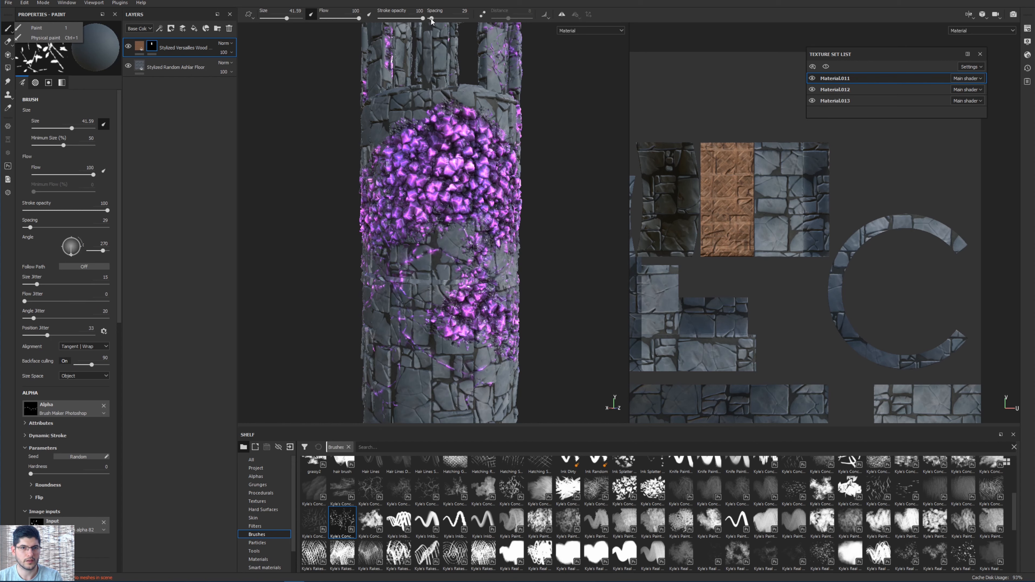
click(312, 16)
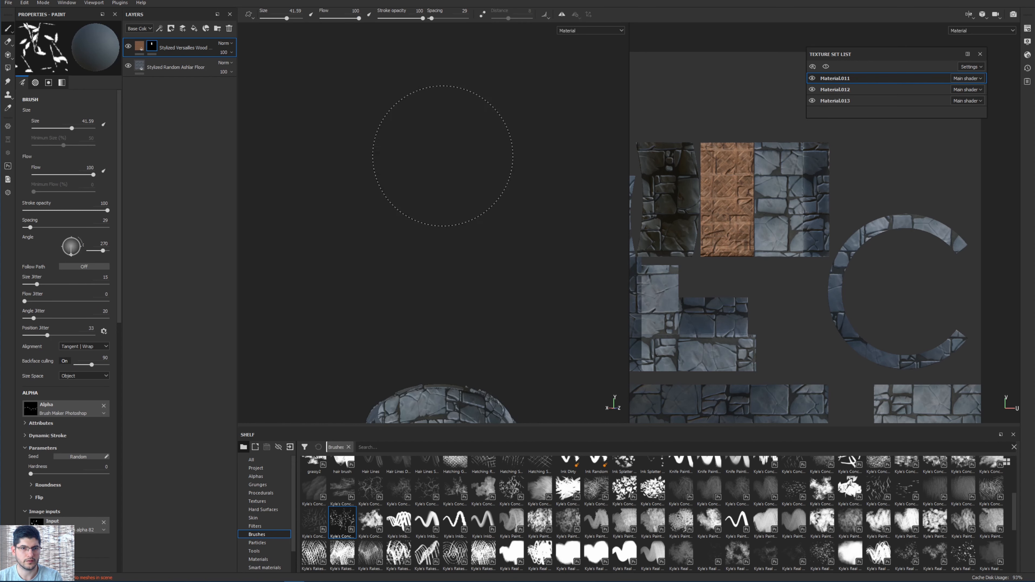
key(alt+q)
alt+middle_drag(485, 141, 478, 296)
key(alt+q)
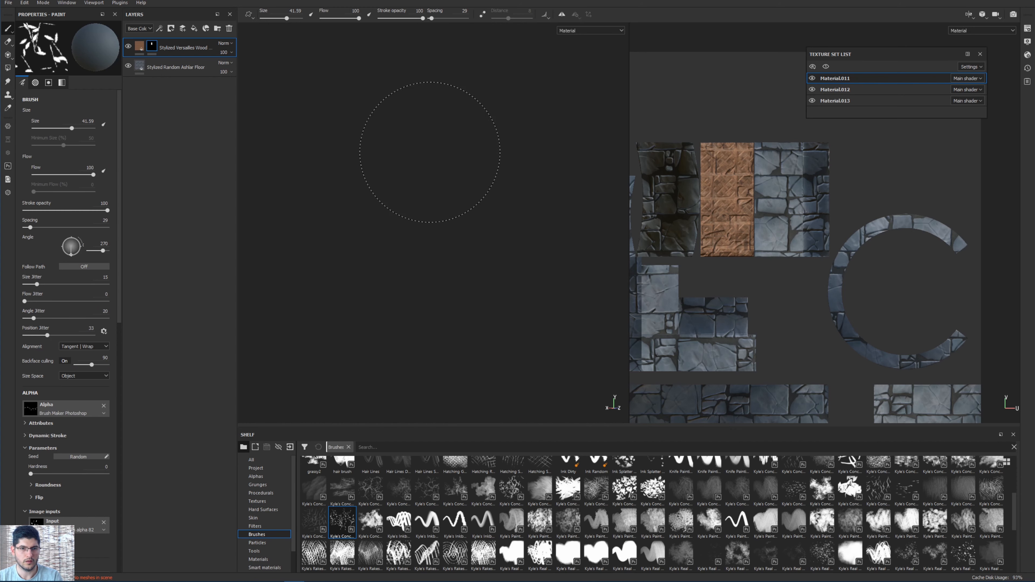
key(alt+q)
alt+middle_drag(473, 241, 489, 73)
key(alt+q)
key(alt+q)
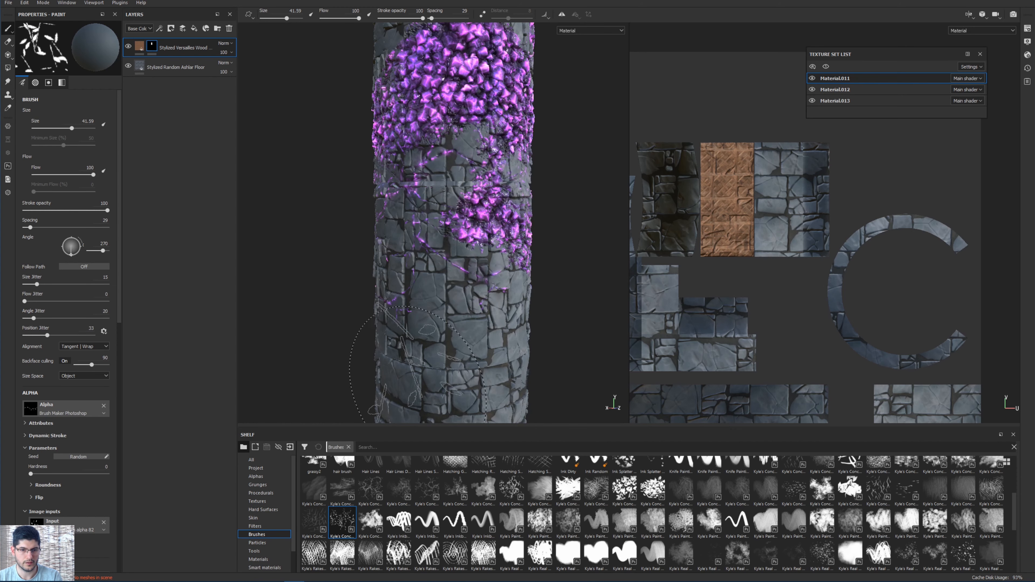
alt+middle_drag(423, 358, 427, 242)
key(alt+q)
key(alt+q)
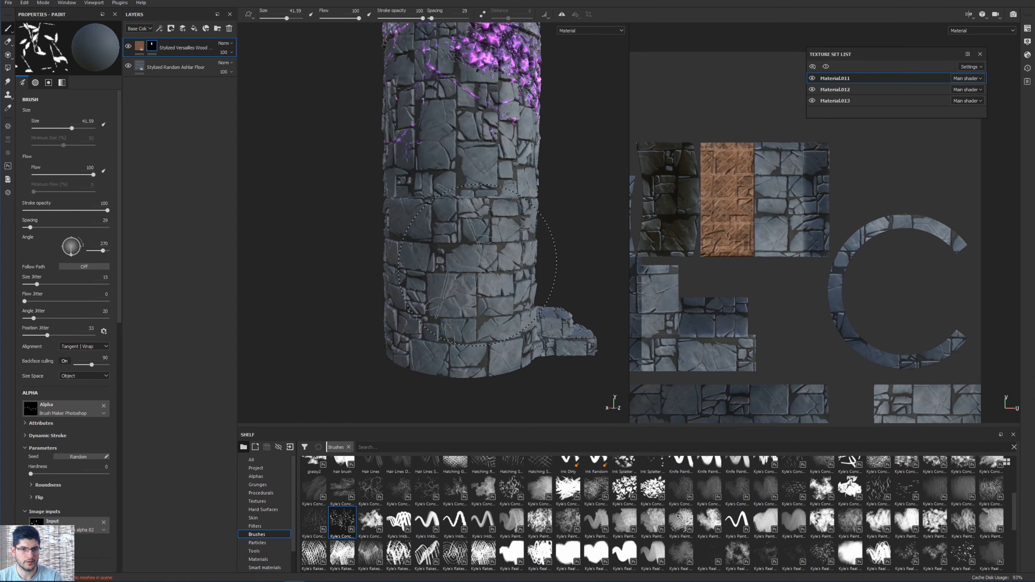
mouse_move(477, 265)
mouse_down()
mouse_move(449, 263)
mouse_move(446, 285)
mouse_up()
key(ctrl+z)
scroll(446, 214, down, 4)
alt+middle_drag(436, 170, 430, 435)
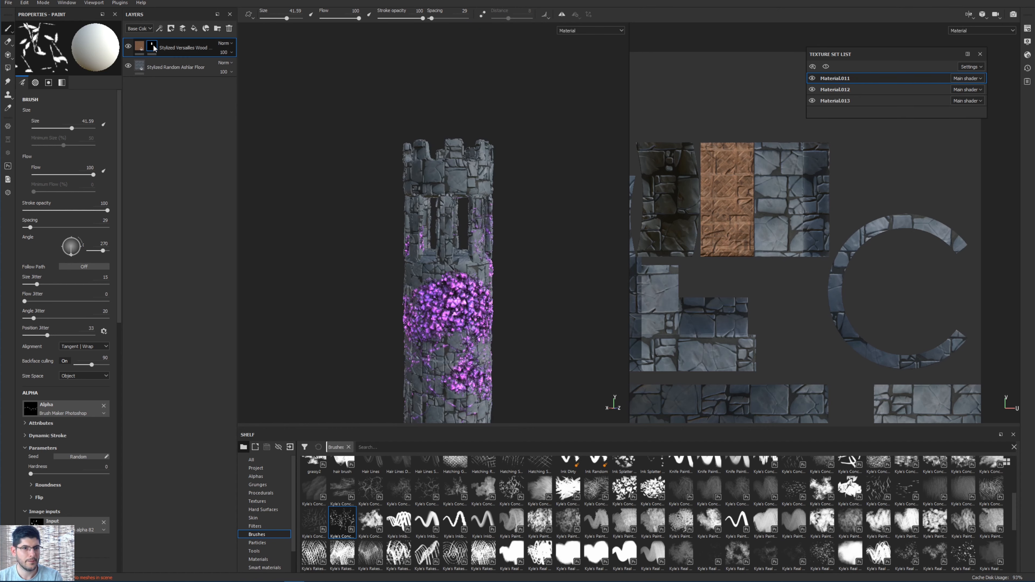
Try stamping amethyst shards over the tower's crown on Material.013's amethyst mask with the scattered-shard brush.
click(835, 101)
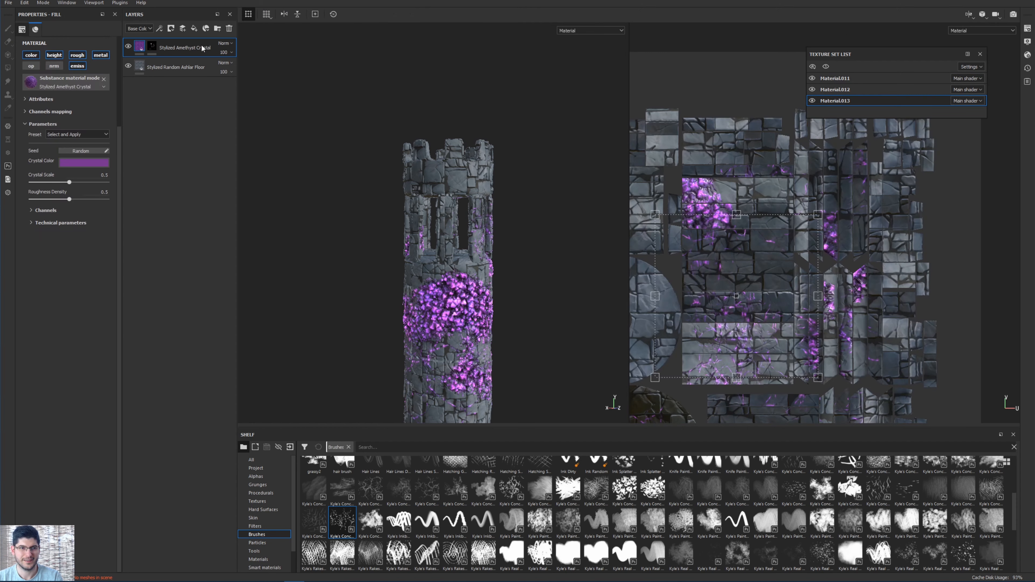
click(446, 175)
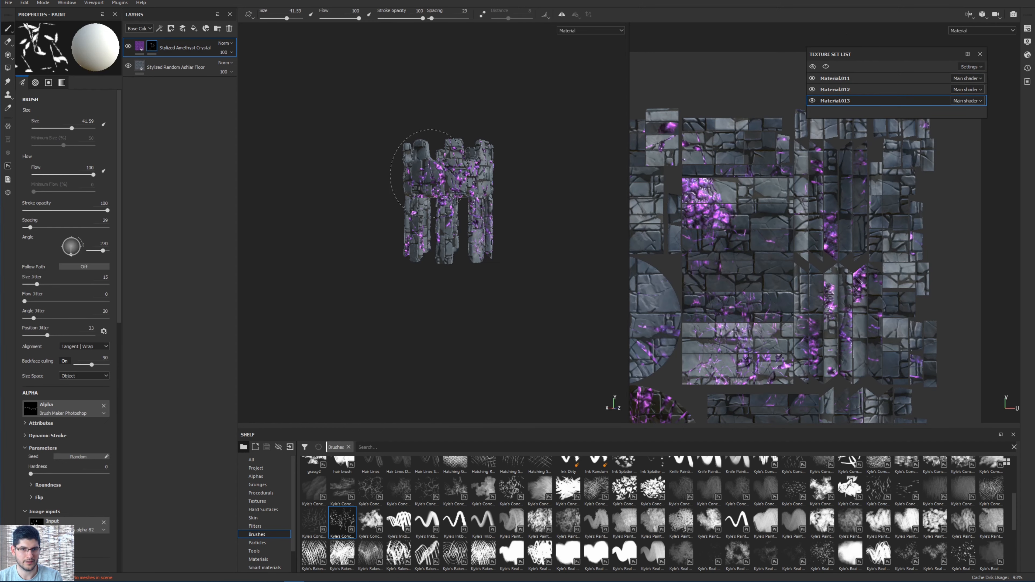
scroll(446, 167, up, 4)
key(ctrl+z)
alt+drag(450, 171, 469, 204)
click(457, 165)
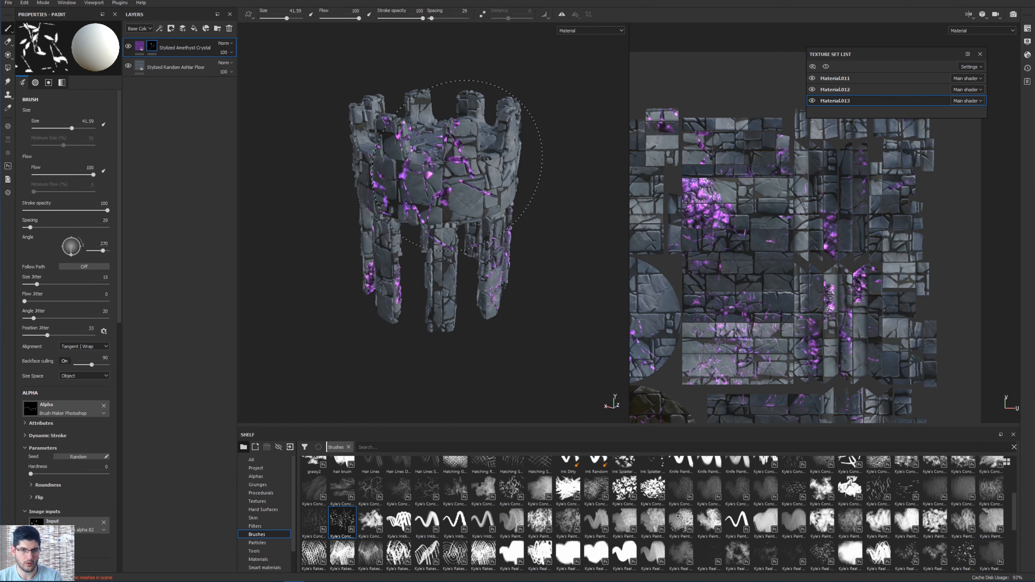
key(ctrl+z)
Try painting amethyst on the crown with a solid, rough-edged brush at size 10.51.
click(569, 553)
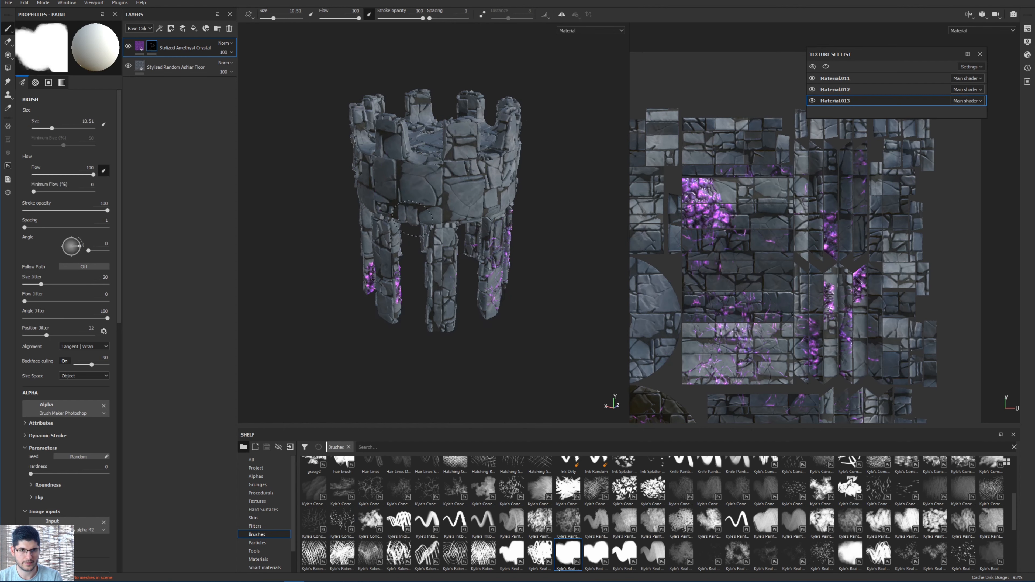
drag(363, 164, 358, 171)
key(ctrl+z)
alt+middle_drag(445, 195, 411, 159)
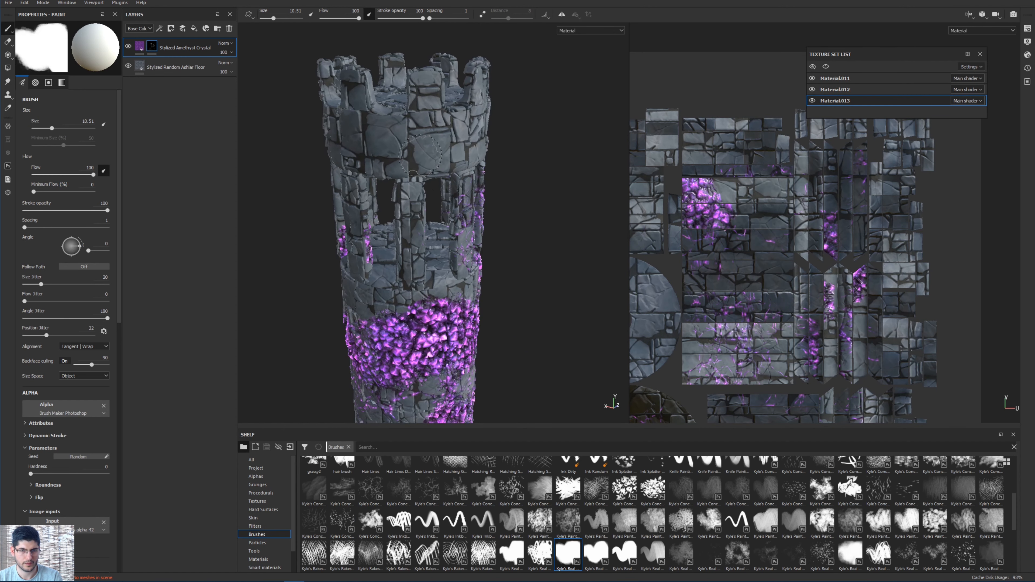
drag(418, 152, 411, 159)
Select the dense speckled paint brush at size 18.76 for the tower's crown.
click(680, 521)
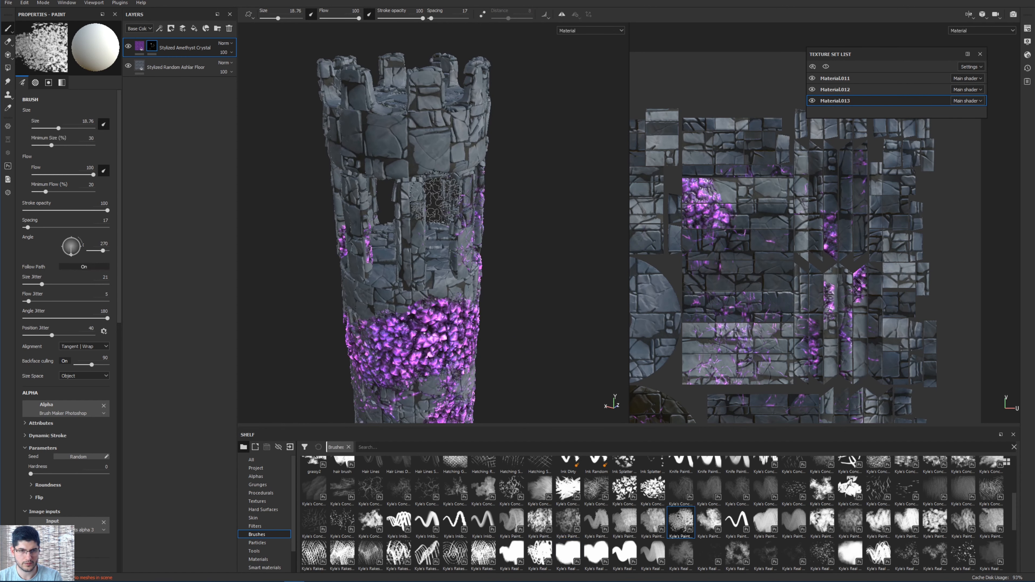
mouse_move(359, 122)
alt+mouse_down()
mouse_move(336, 107)
mouse_move(367, 115)
alt+mouse_up()
Try painting amethyst clusters around the crown's wall and battlements with the dense speckled brush.
click(534, 143)
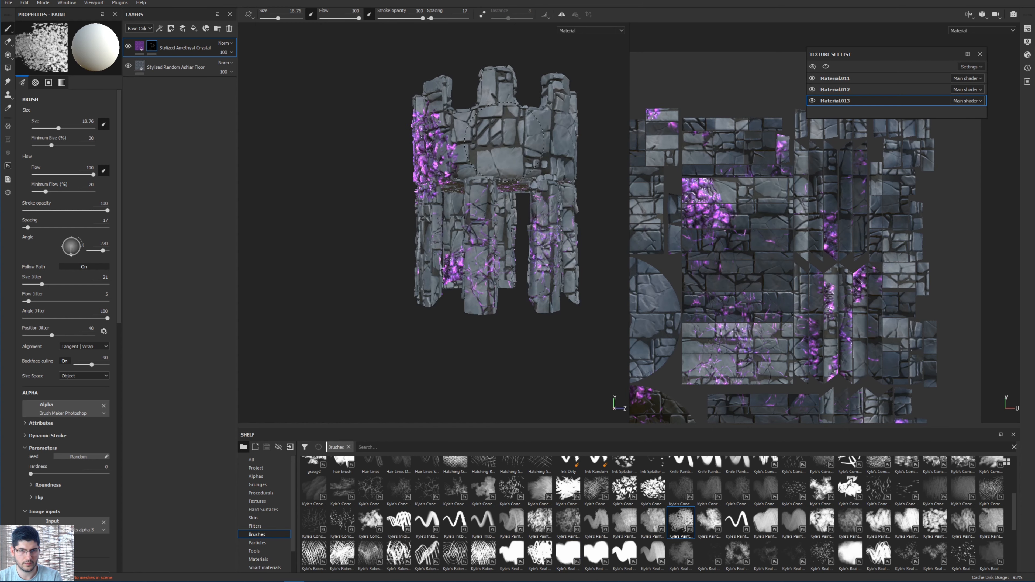
alt+drag(535, 142, 578, 134)
key(ctrl+z)
click(565, 96)
drag(565, 95, 578, 91)
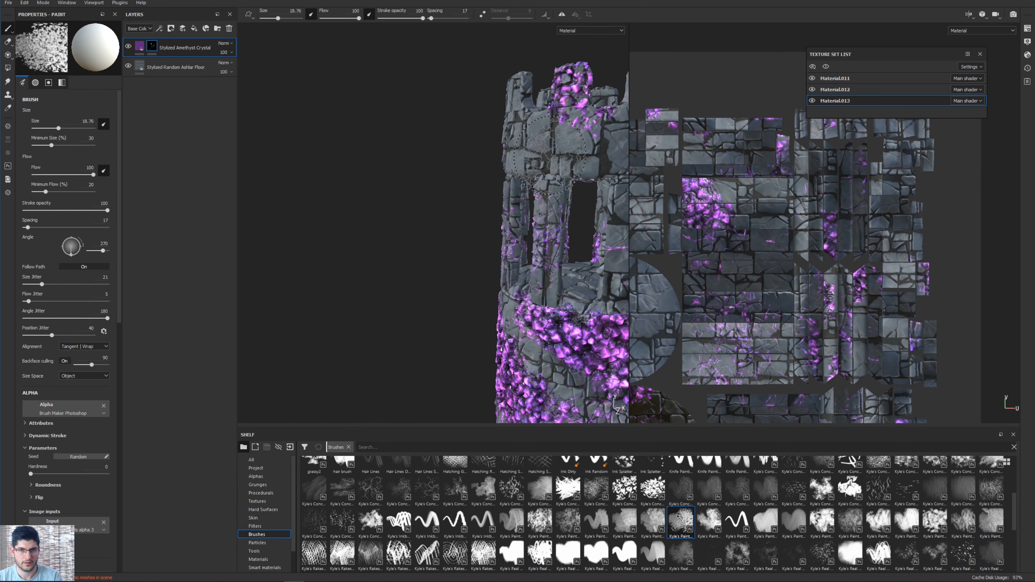
mouse_move(401, 179)
alt+mouse_down()
mouse_move(515, 159)
mouse_move(528, 226)
alt+mouse_up()
scroll(487, 256, down, 3)
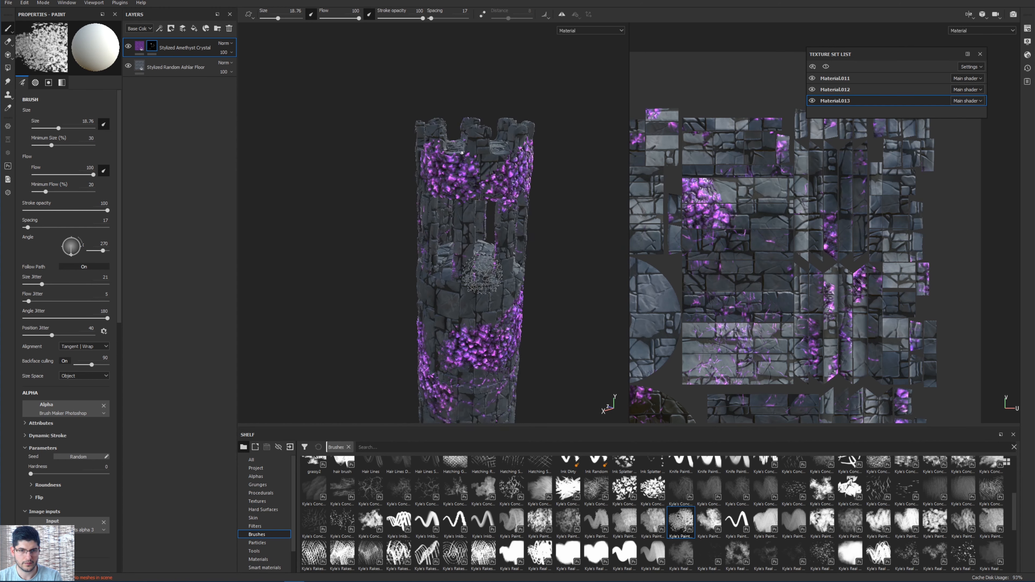
mouse_move(555, 286)
alt+mouse_down()
mouse_move(430, 245)
mouse_move(398, 205)
alt+mouse_up()
alt+middle_drag(397, 206, 332, 142)
mouse_move(407, 233)
alt+mouse_down()
mouse_move(272, 247)
mouse_move(330, 238)
alt+mouse_up()
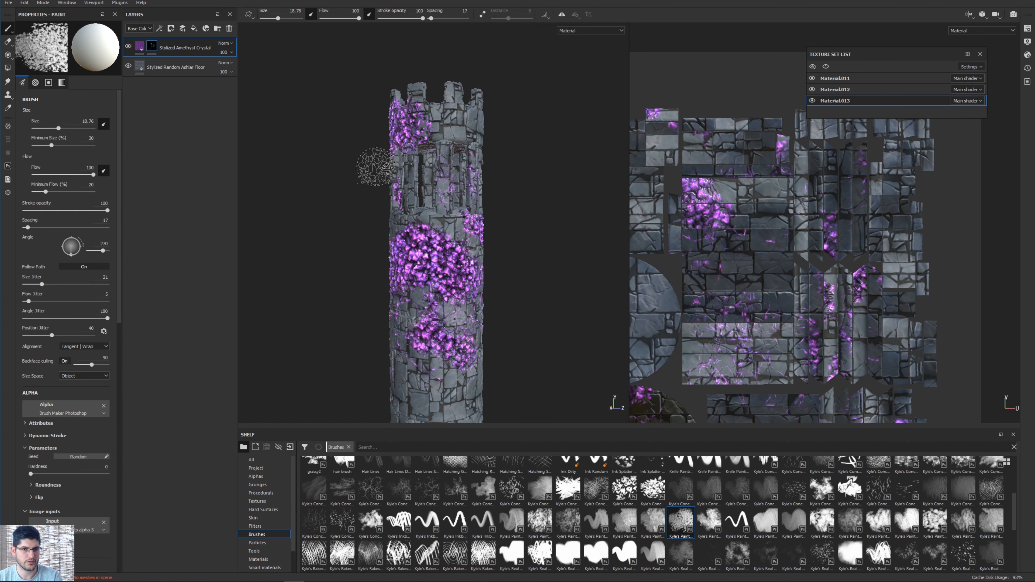
alt+drag(375, 166, 415, 168)
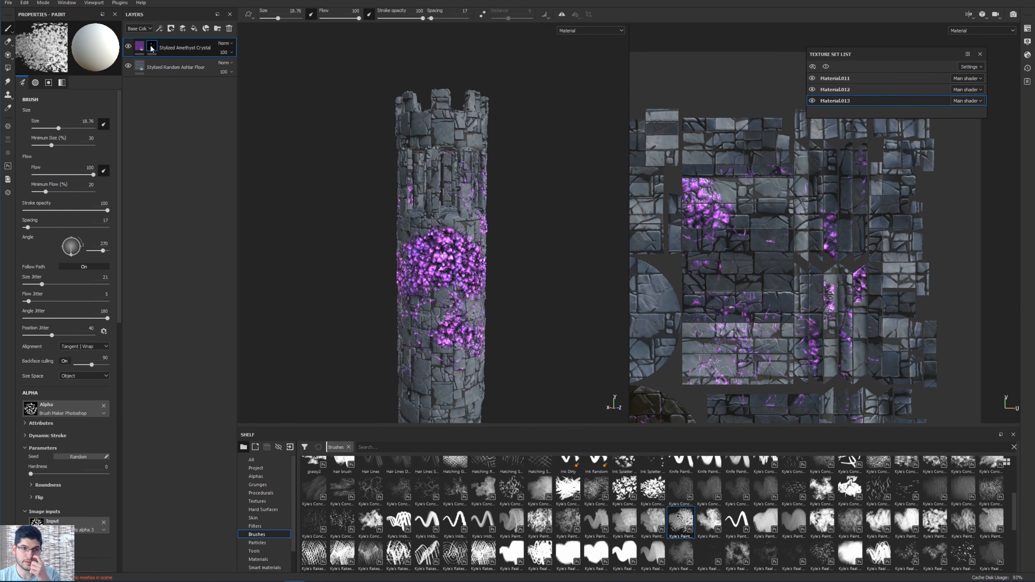
Duplicate the amethyst layer in Material.013 and clear the mask of the upper copy.
click(143, 49)
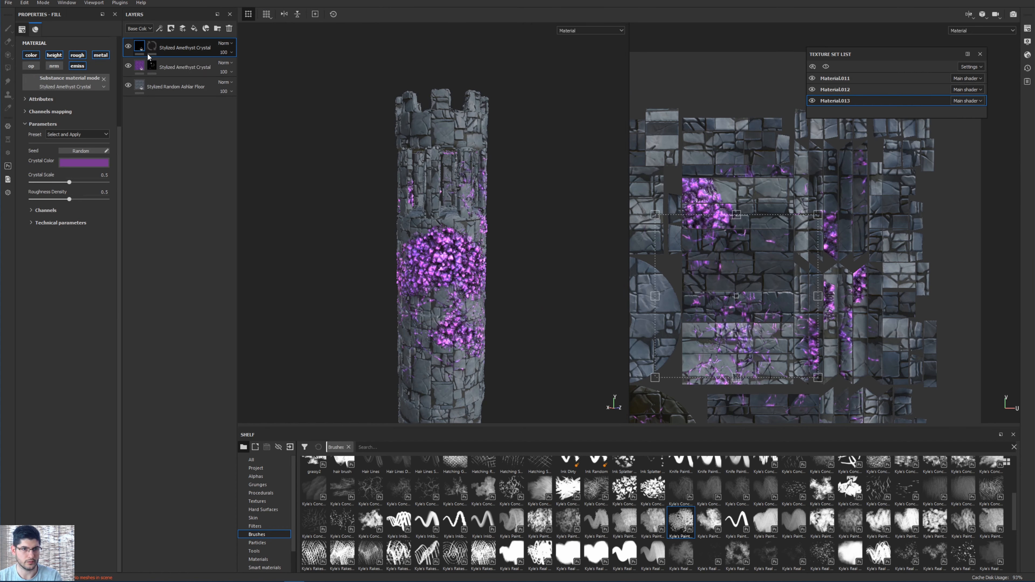
key(ctrl+d)
right_click(150, 48)
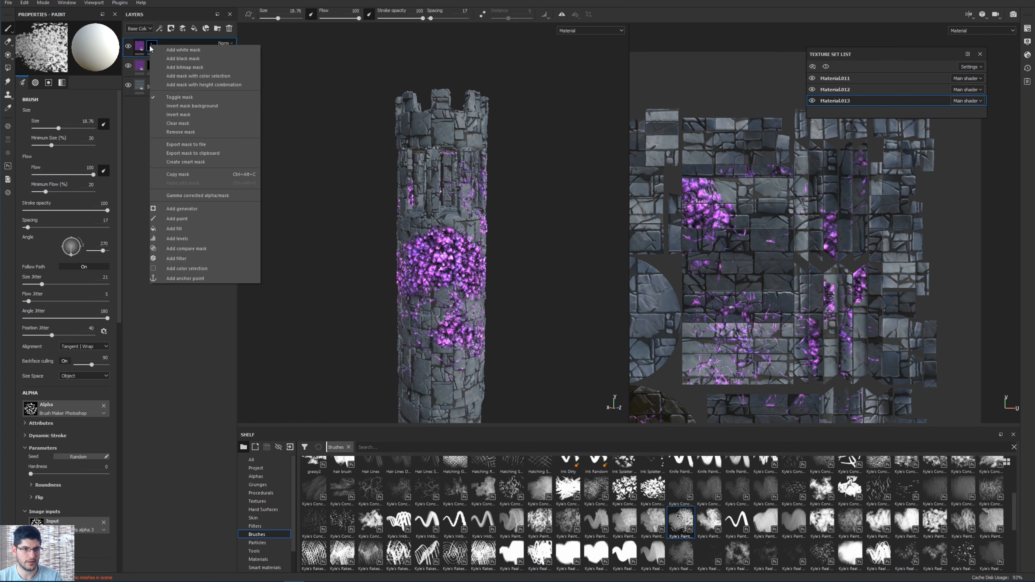
click(183, 123)
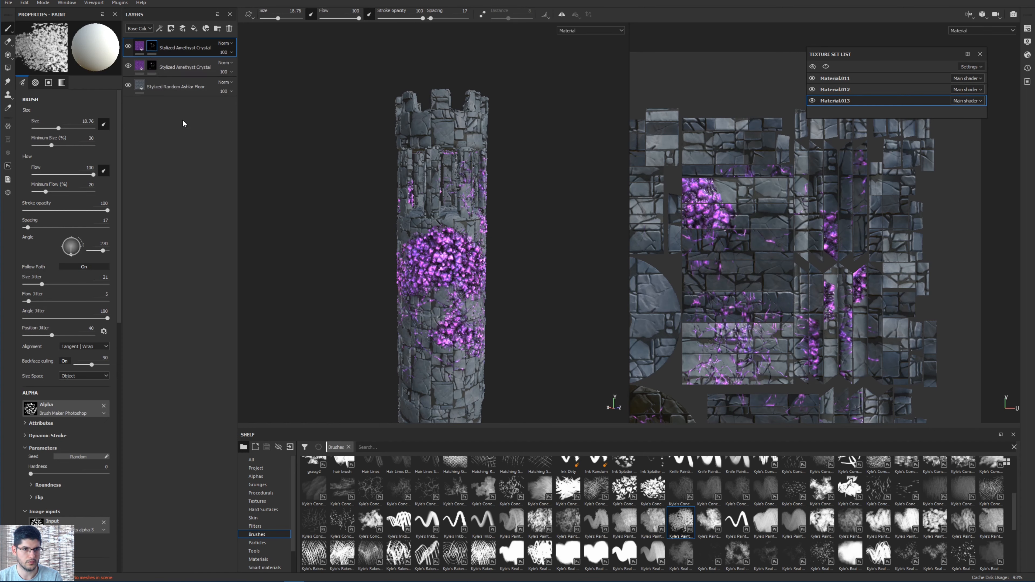
Try painting crystals on the crown through the upper amethyst layer's mask with the dense speckled brush, including at size 8.61.
click(140, 47)
click(152, 47)
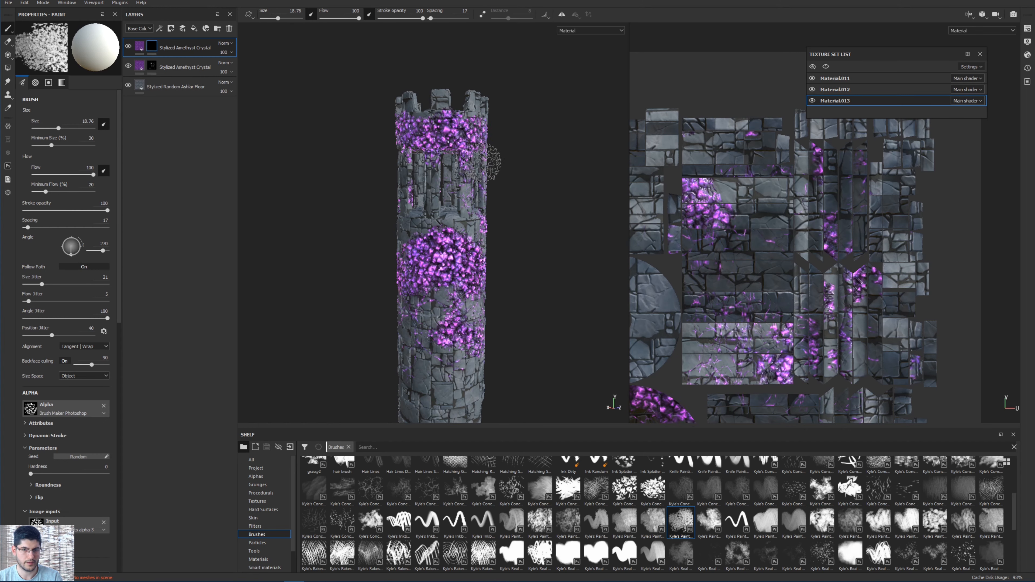
alt+drag(352, 141, 443, 170)
key(ctrl+z)
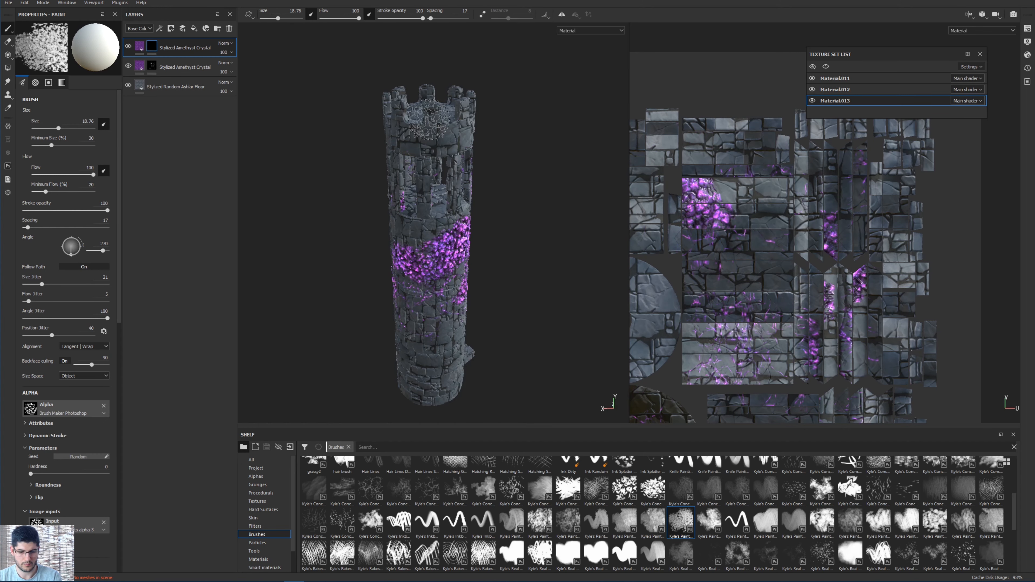
key(bracketleft)
key(bracketleft)
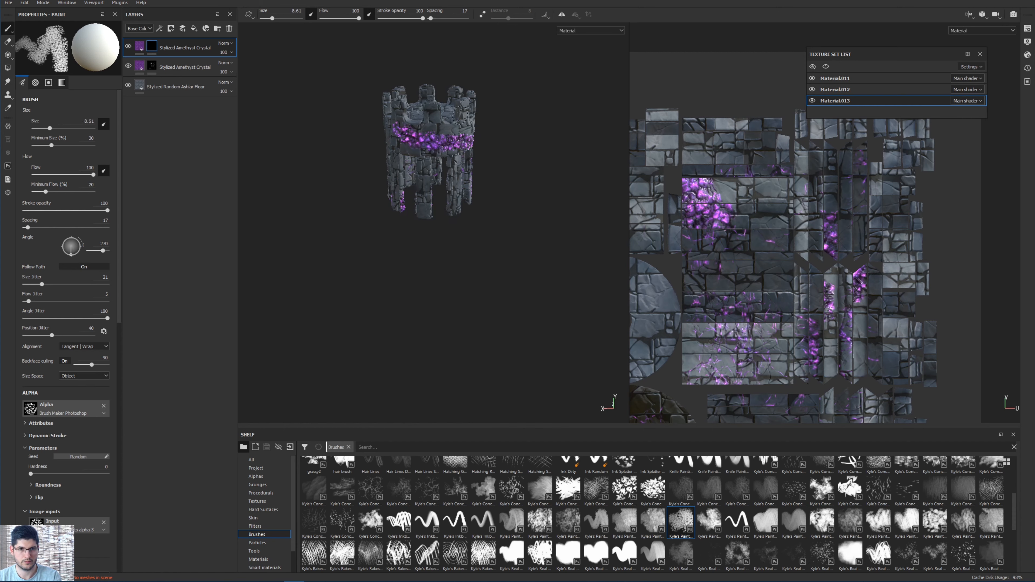
Select the coarse splatter brush at size 30.03 and paint scattered crystals around the crown's battlements and pillars in the upper layer's mask.
click(652, 489)
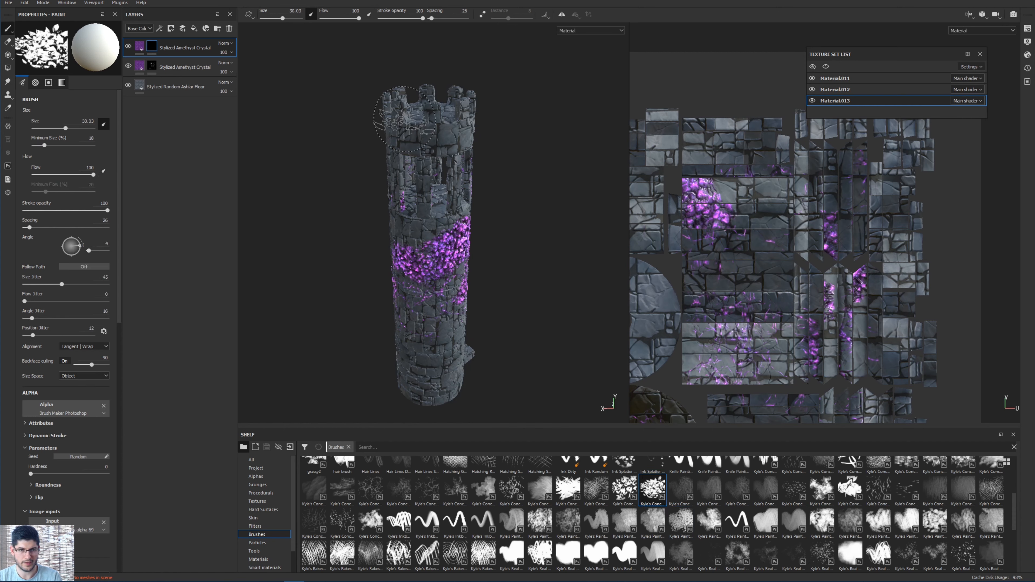
mouse_move(407, 122)
mouse_down()
mouse_move(432, 143)
mouse_move(417, 171)
mouse_up()
mouse_move(522, 141)
alt+mouse_down()
mouse_move(381, 152)
mouse_move(455, 140)
alt+mouse_up()
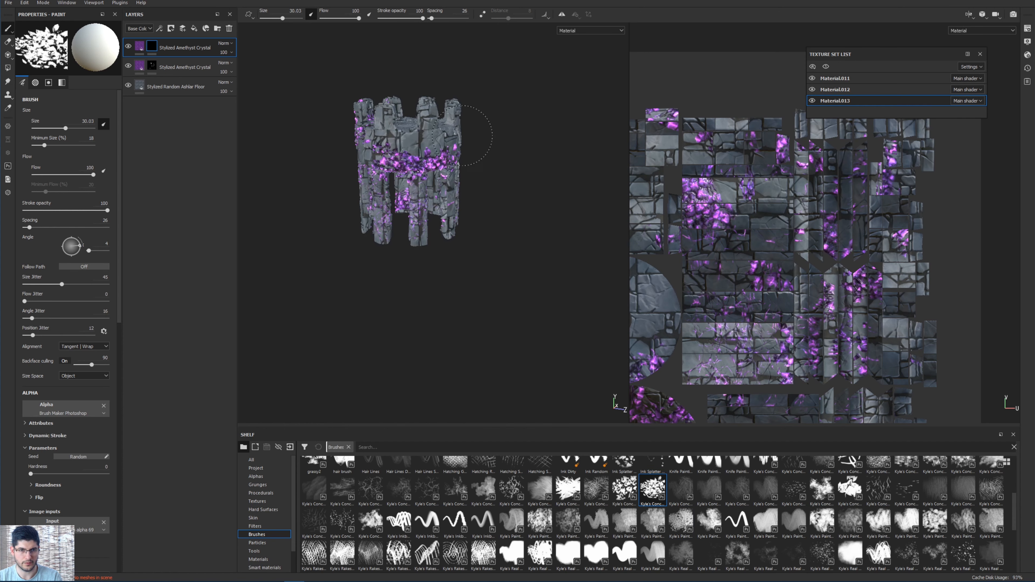
alt+drag(519, 181, 388, 140)
alt+drag(512, 189, 605, 135)
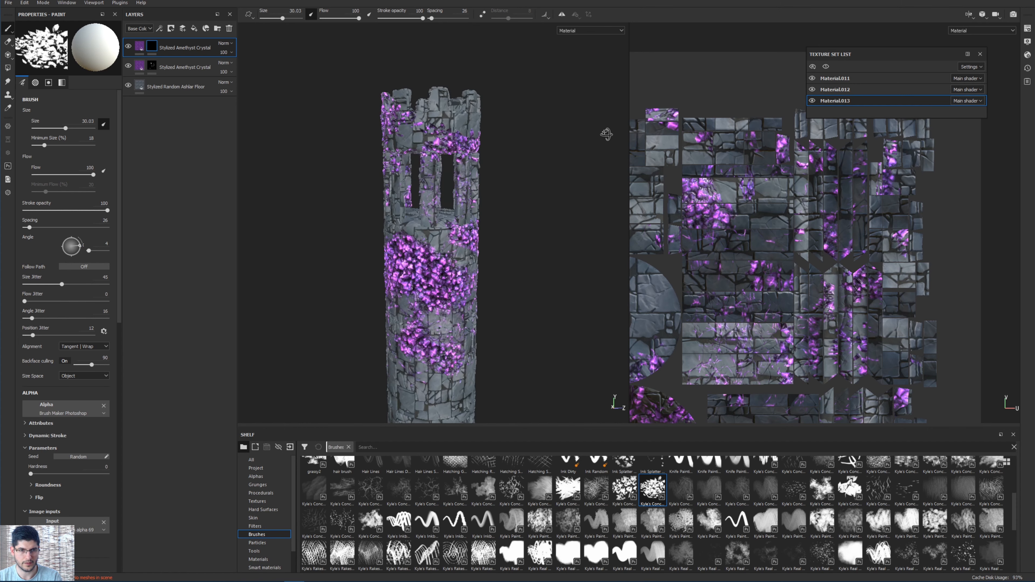
Apply a pale crystal preset with Crystal Scale 0.68 and Roughness Density 0.44 to the upper amethyst layer's material.
click(139, 45)
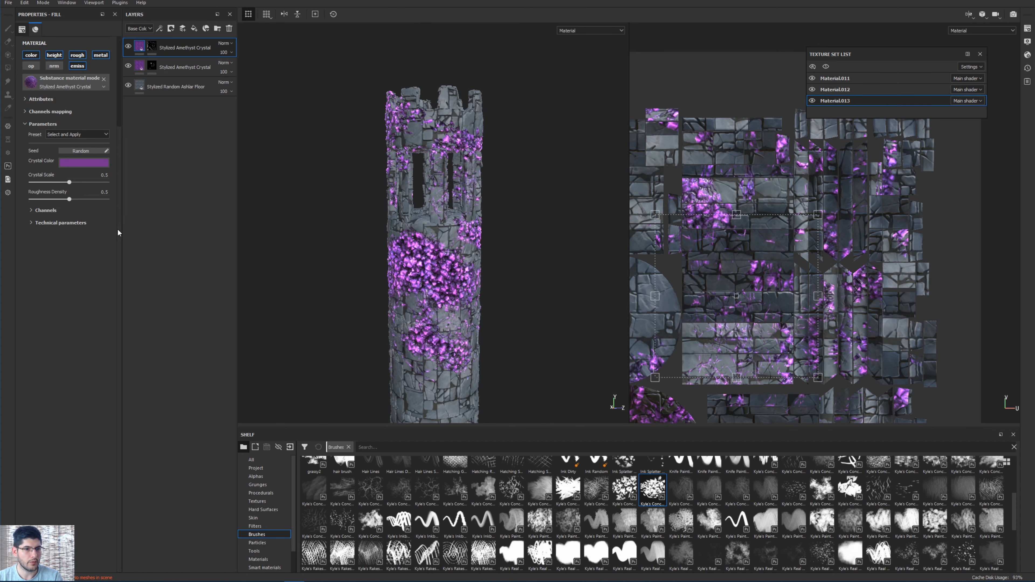
click(84, 130)
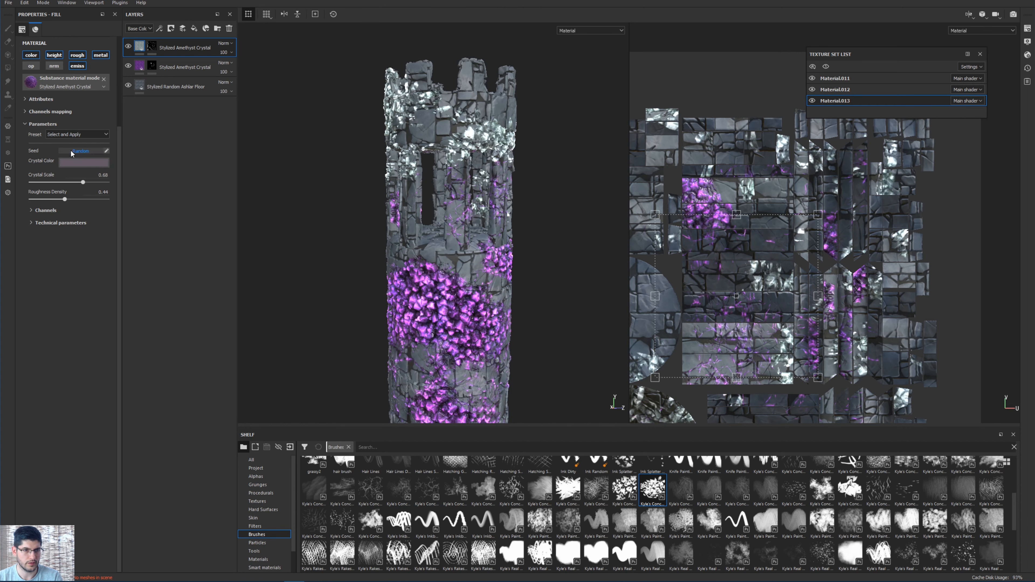
click(71, 136)
click(62, 143)
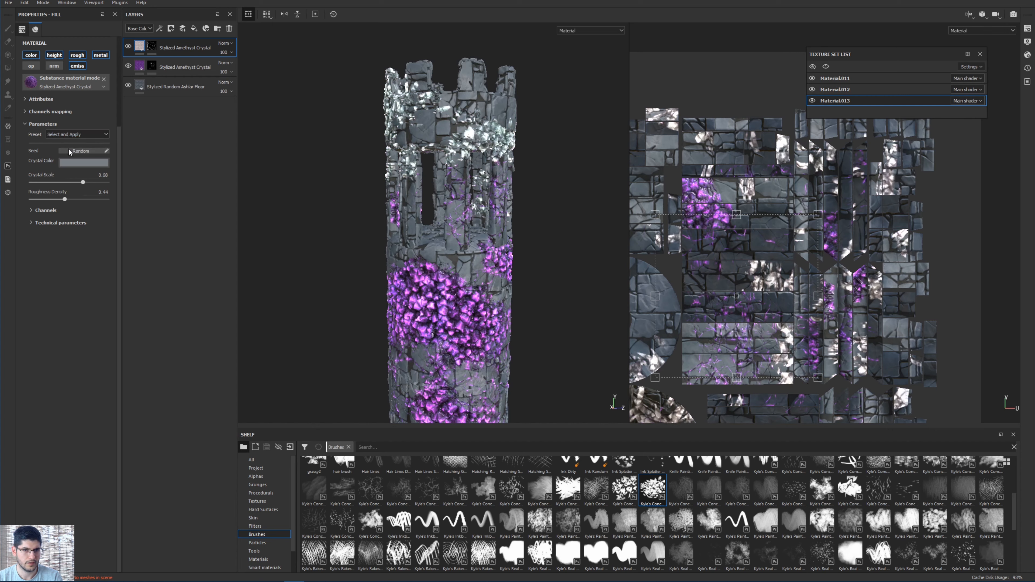
Try blue and yellow as the Crystal Color of the upper amethyst layer on the crown.
click(75, 164)
click(130, 215)
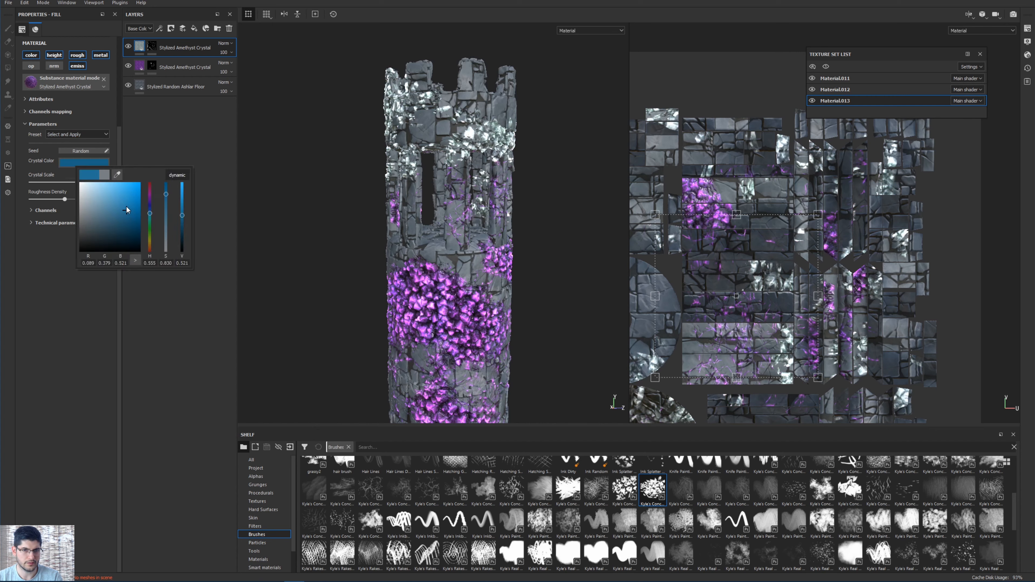
click(123, 196)
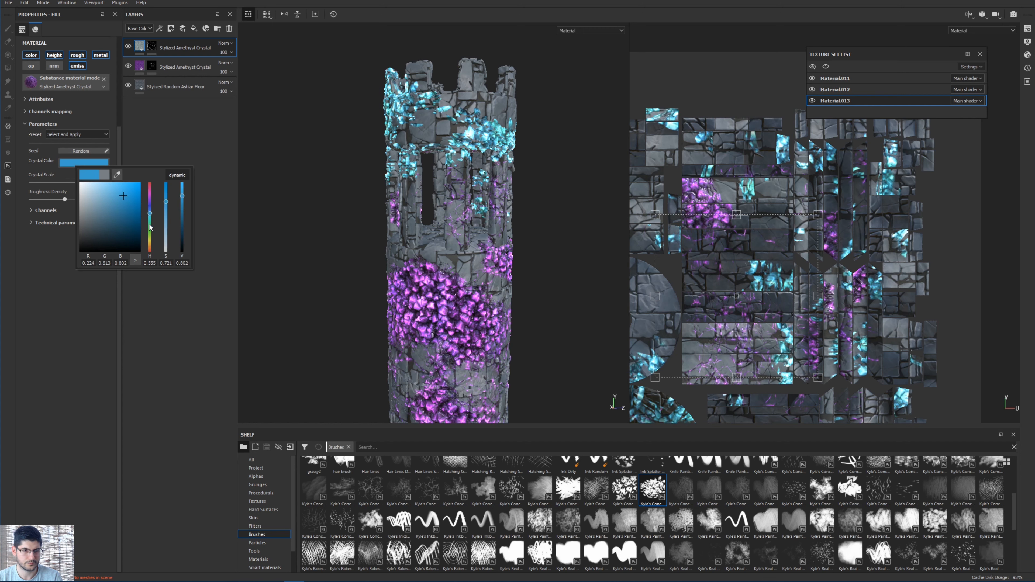
drag(146, 238, 150, 242)
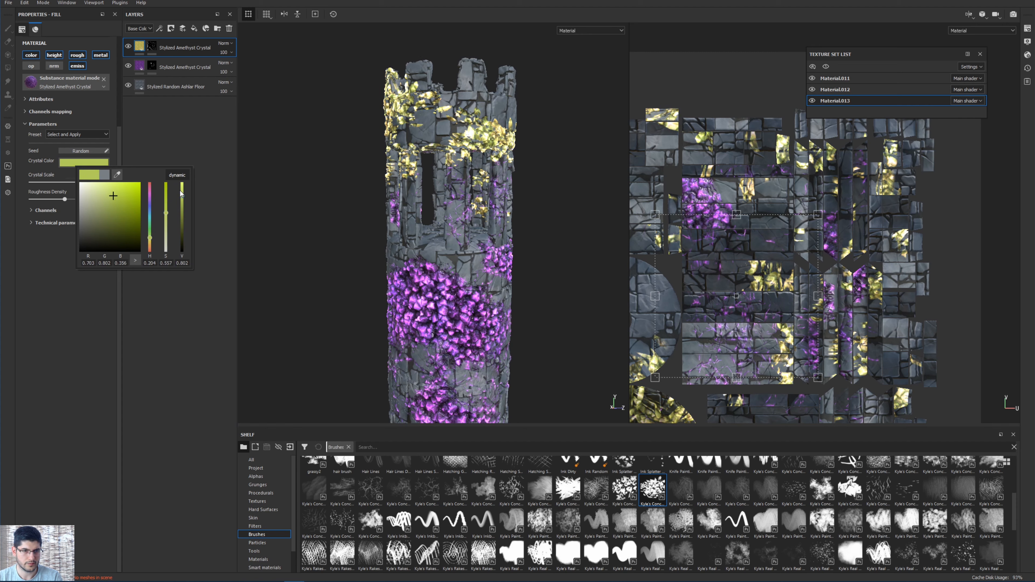
drag(181, 194, 182, 194)
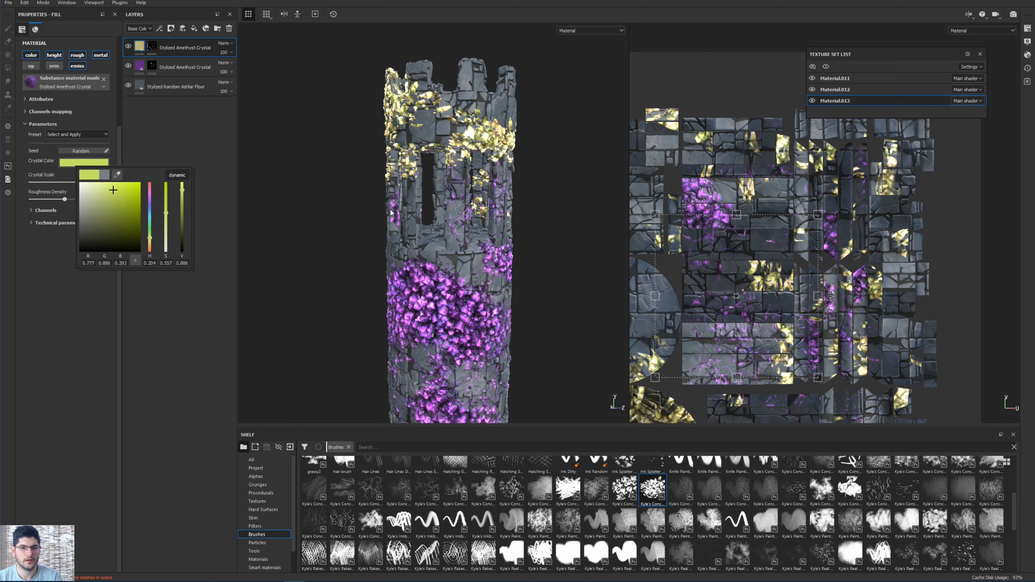
alt+drag(389, 212, 420, 127)
Set the upper layer's Crystal Color to bright green (R 0.292, G 0.886, B 0.470).
click(107, 164)
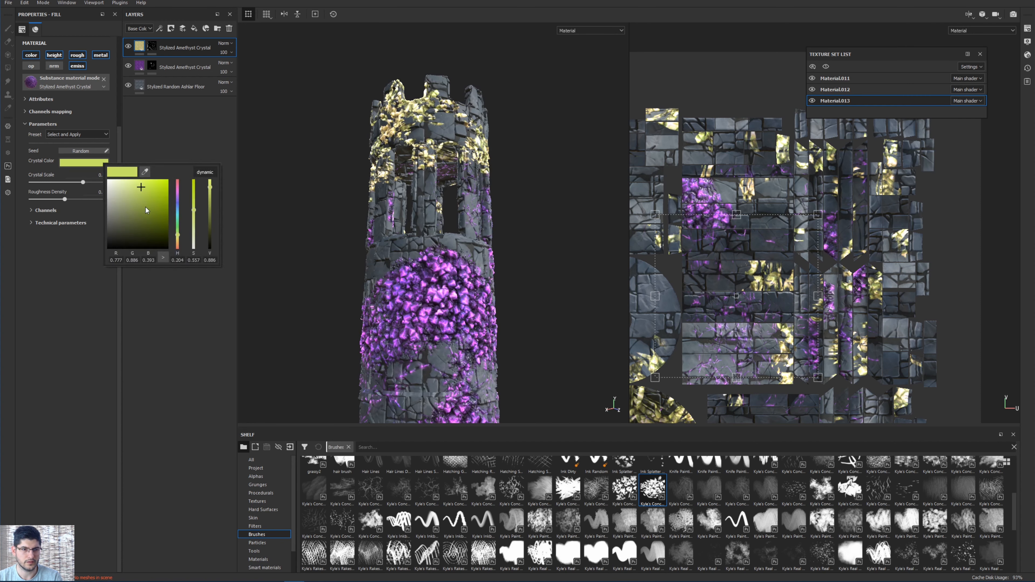
click(177, 222)
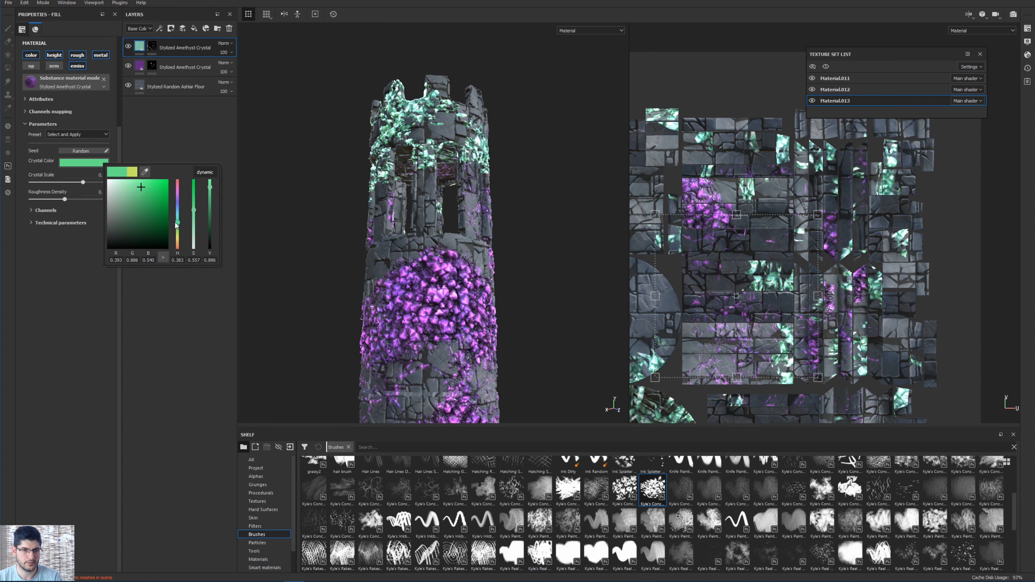
click(195, 202)
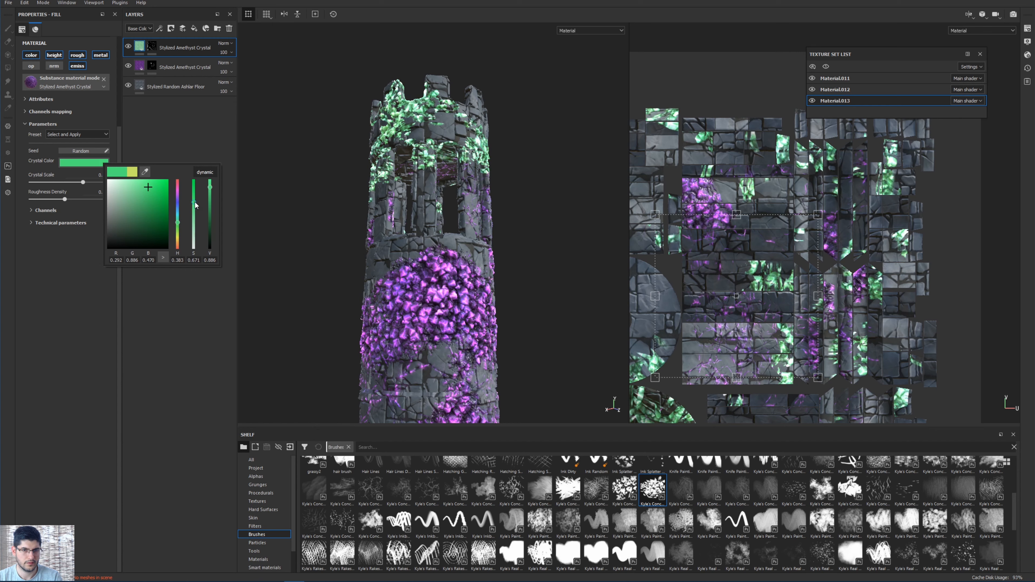
click(274, 206)
Examine the green crown crystals and the purple crystals on the shaft along the whole tower.
scroll(372, 212, down, 5)
alt+drag(404, 258, 347, 243)
scroll(425, 272, up, 3)
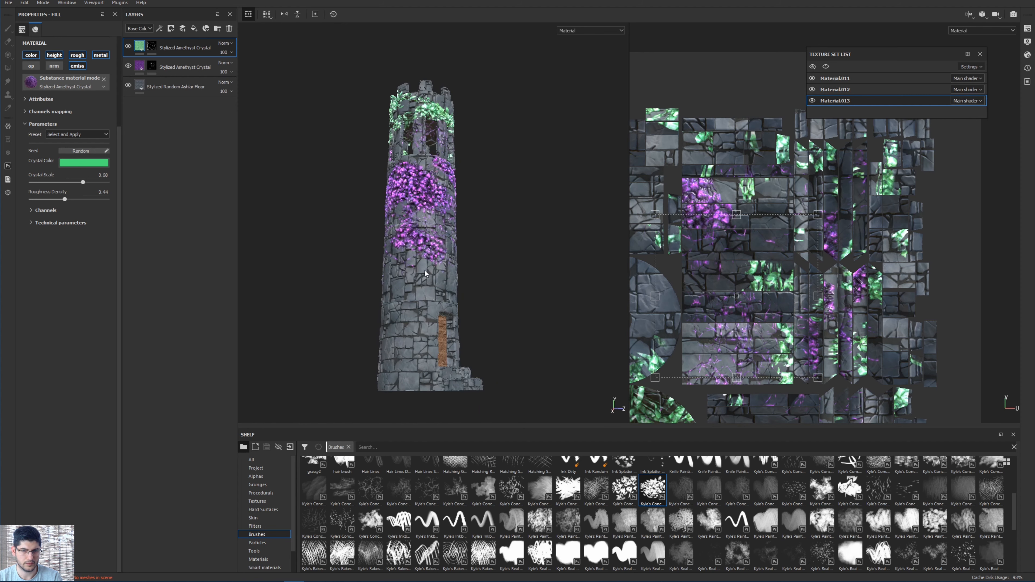
scroll(425, 272, up, 2)
alt+drag(425, 271, 400, 306)
scroll(400, 305, down, 2)
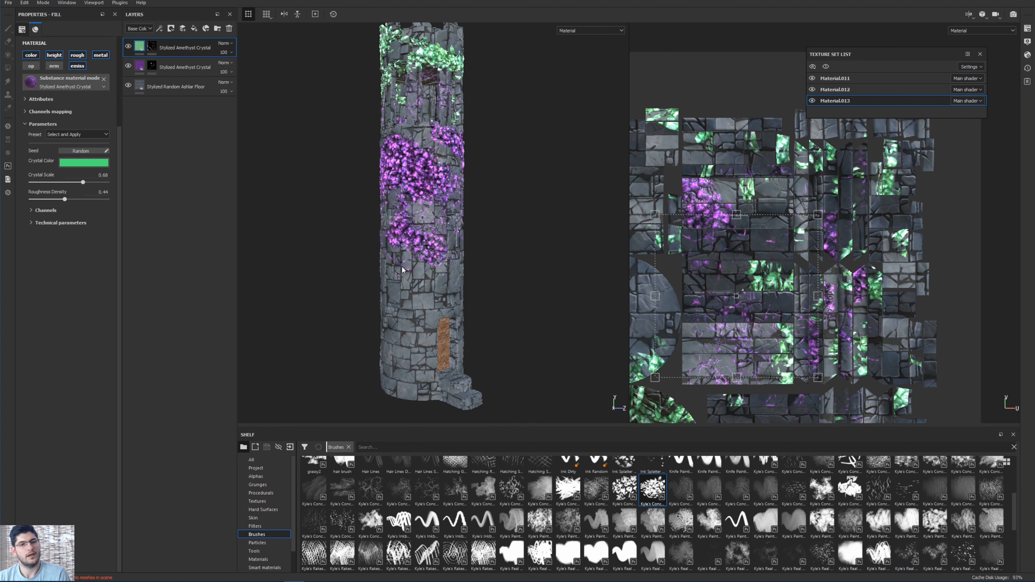
scroll(402, 270, up, 4)
alt+drag(402, 269, 372, 230)
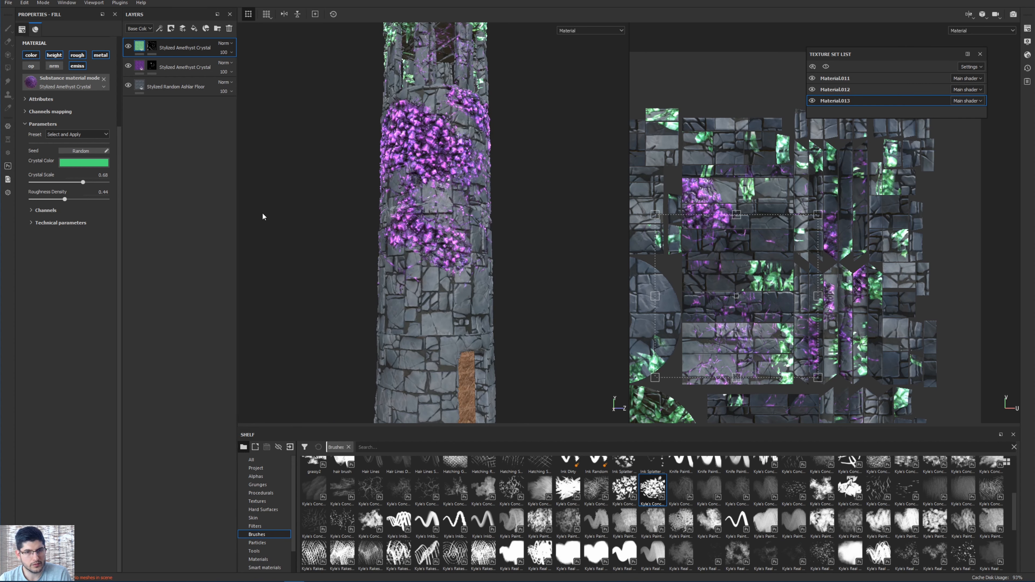
scroll(421, 158, down, 3)
scroll(422, 158, up, 4)
alt+middle_drag(422, 158, 433, 344)
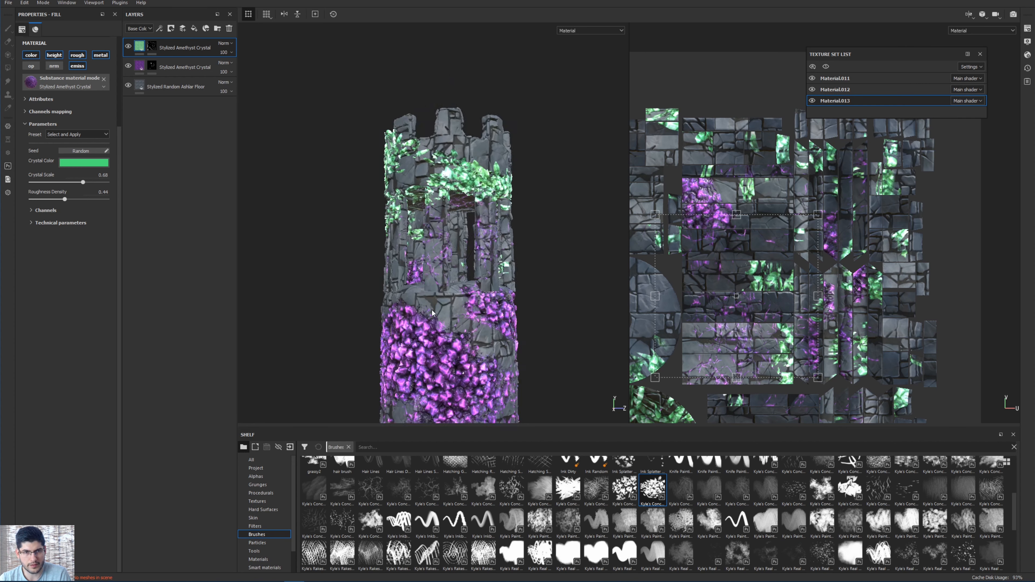
alt+middle_drag(428, 257, 404, 64)
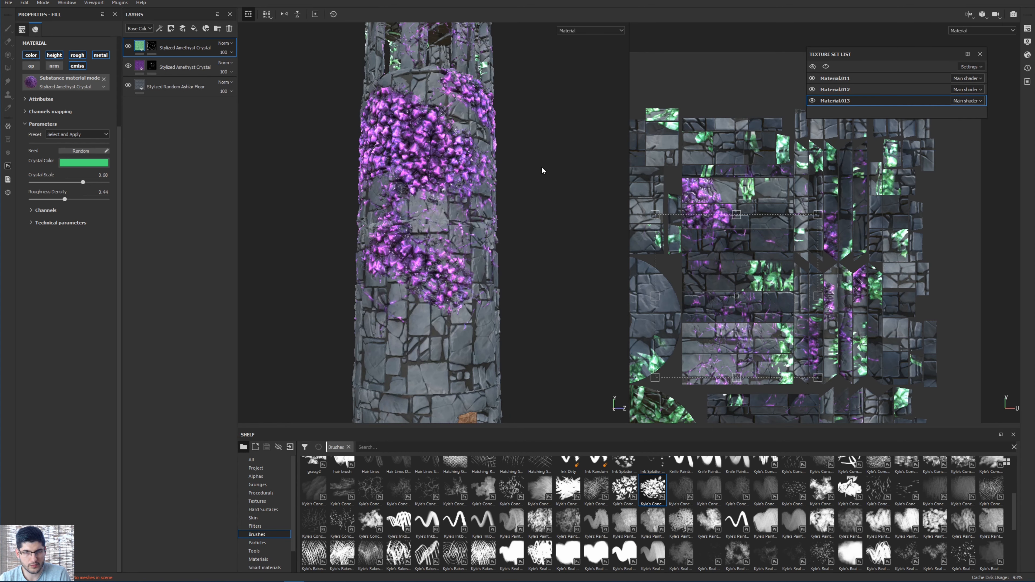
Add a Levels effect to the Stylized Amethyst Crystal layer in Material.012, with Height as the affected channel.
click(142, 69)
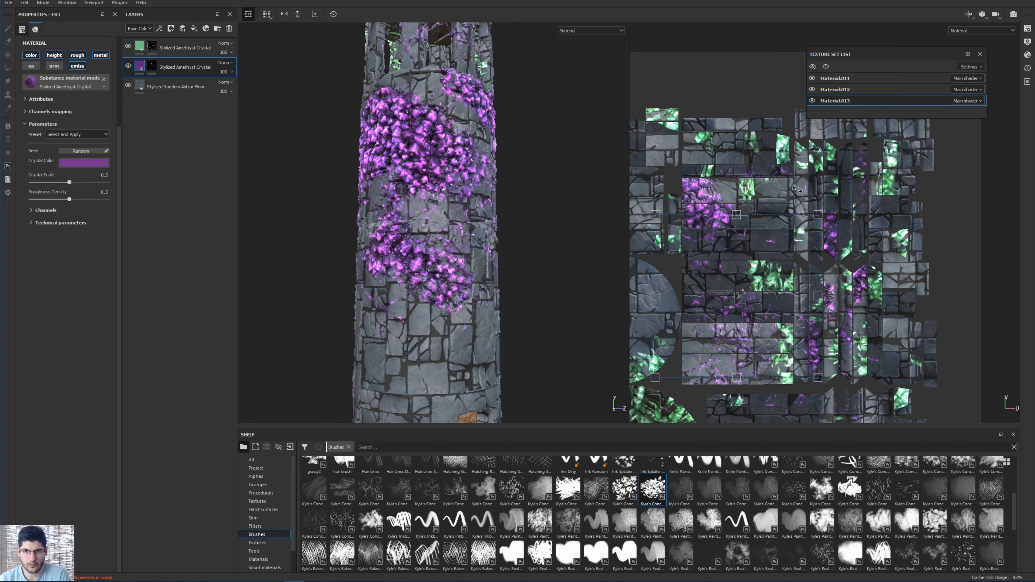
click(831, 90)
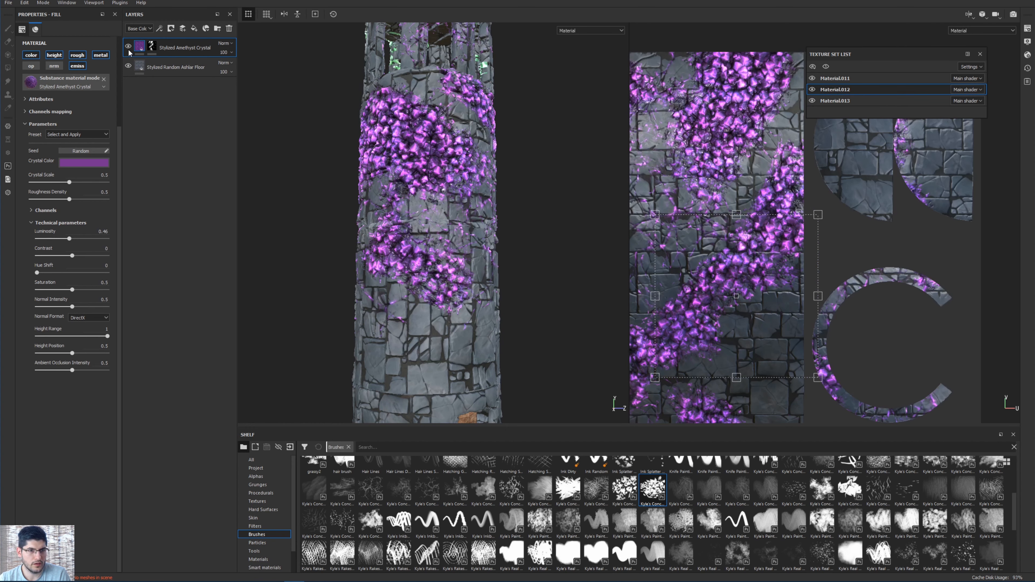
right_click(144, 44)
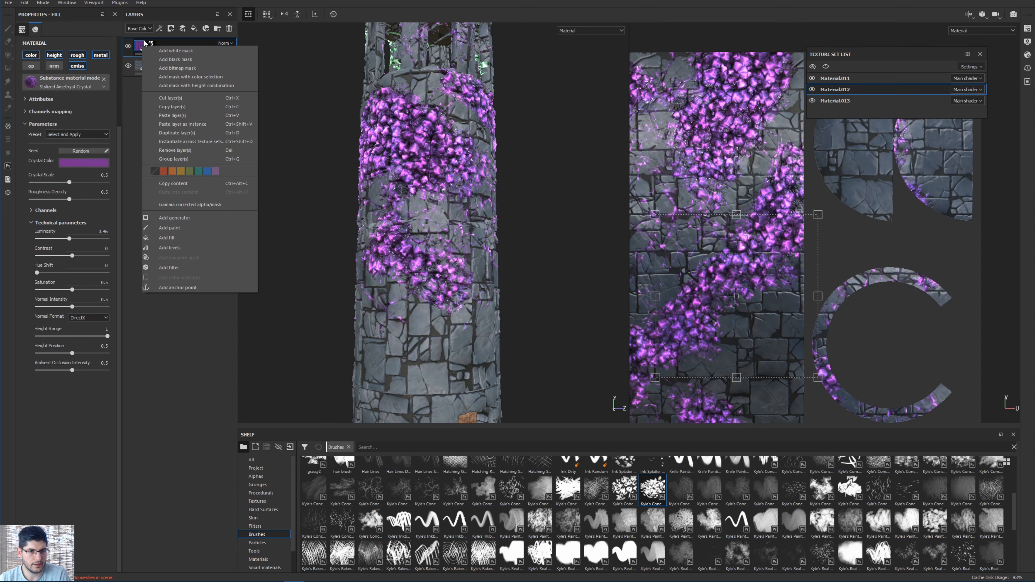
click(187, 245)
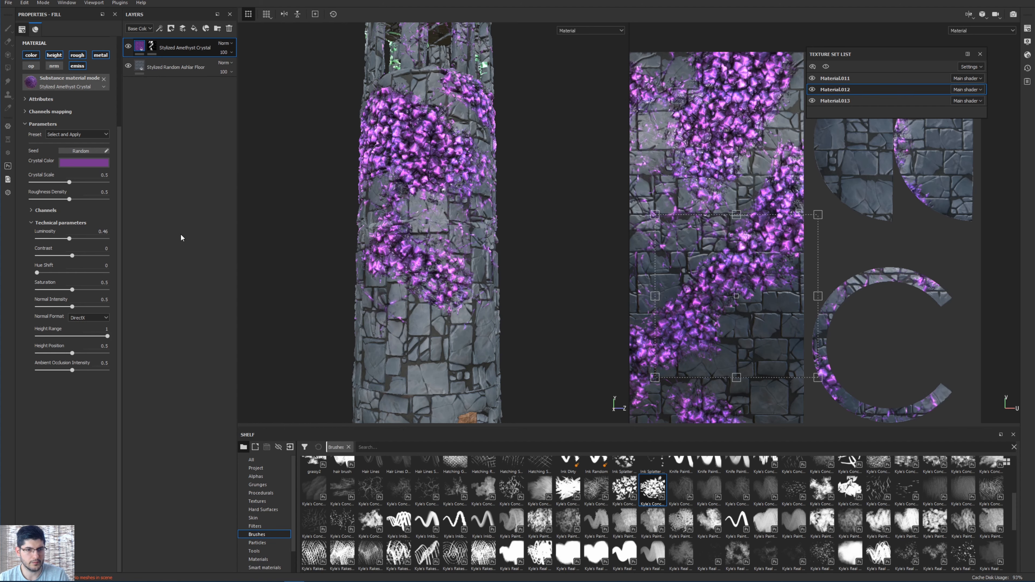
click(101, 43)
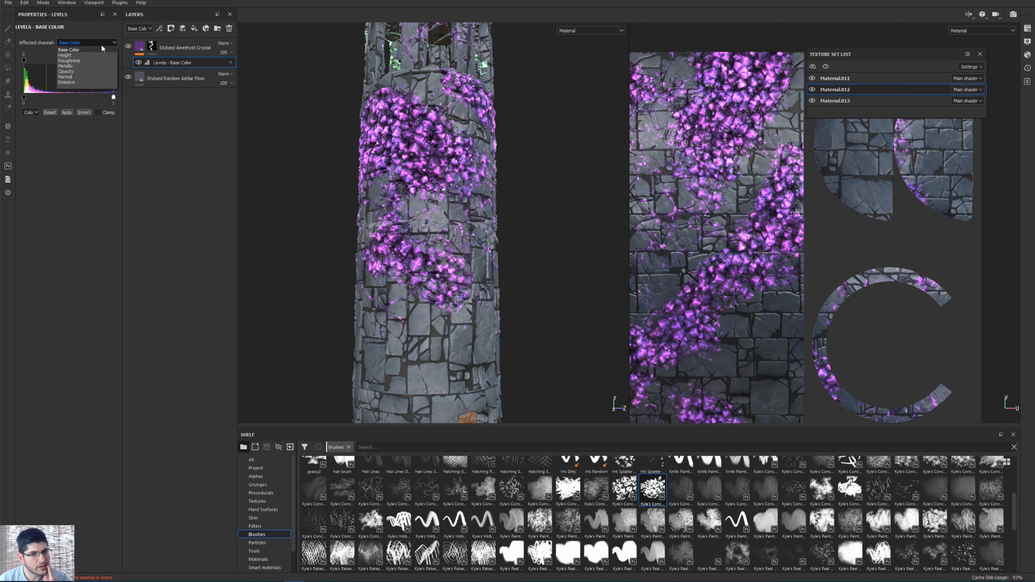
click(67, 55)
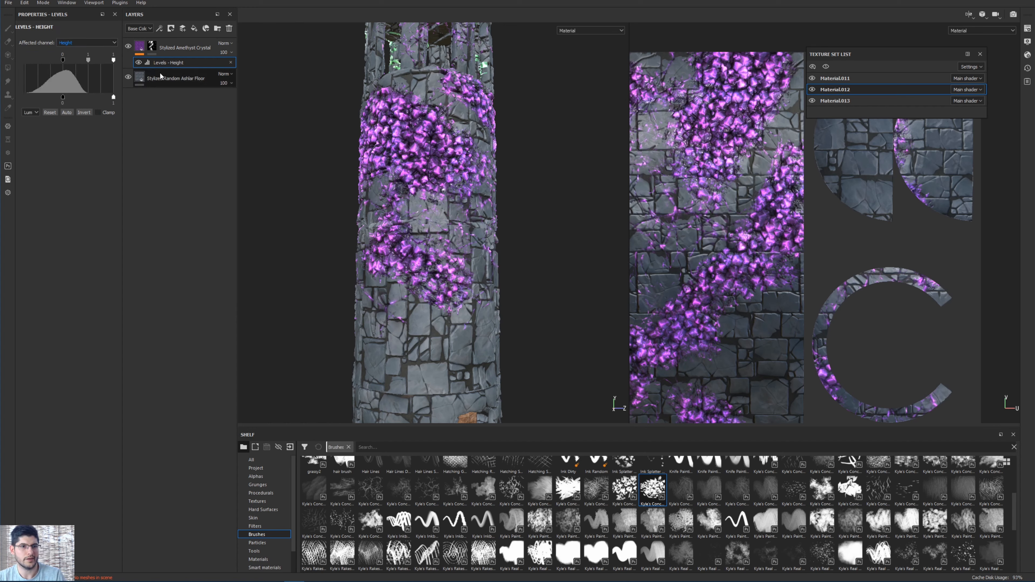
Set the Height channel blending mode of Material.012's amethyst layer to Replace.
click(136, 30)
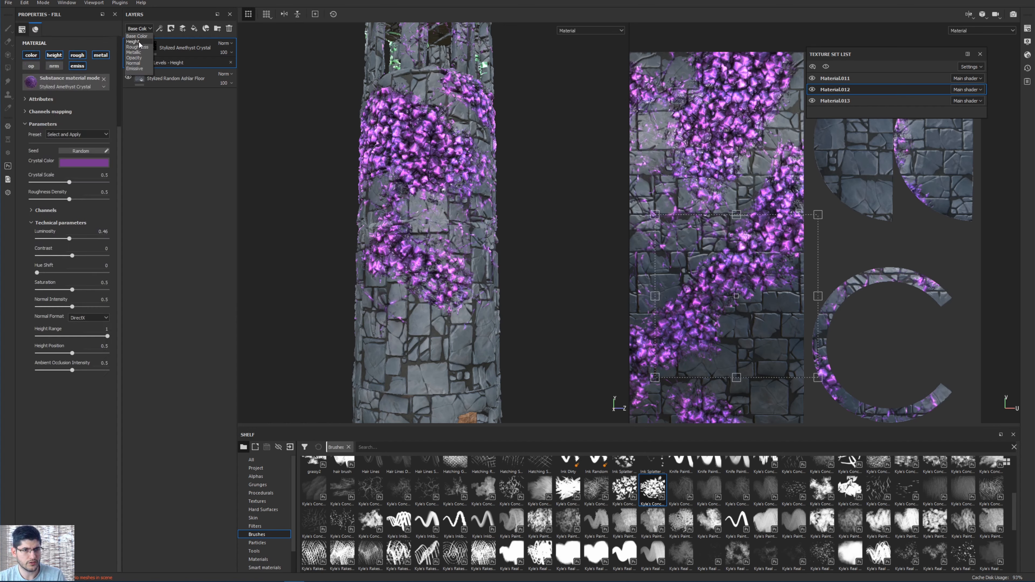
click(135, 41)
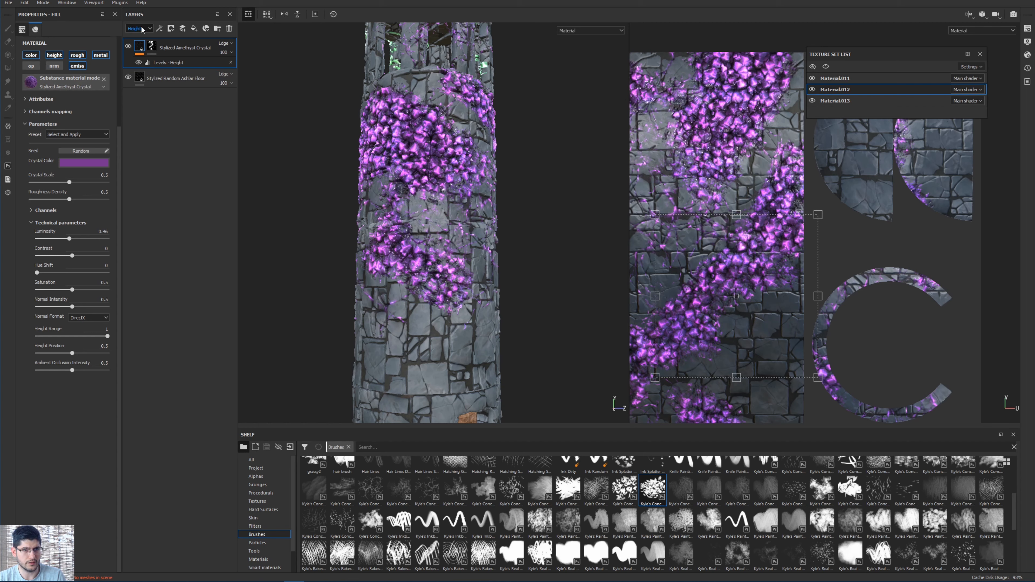
click(225, 43)
click(242, 77)
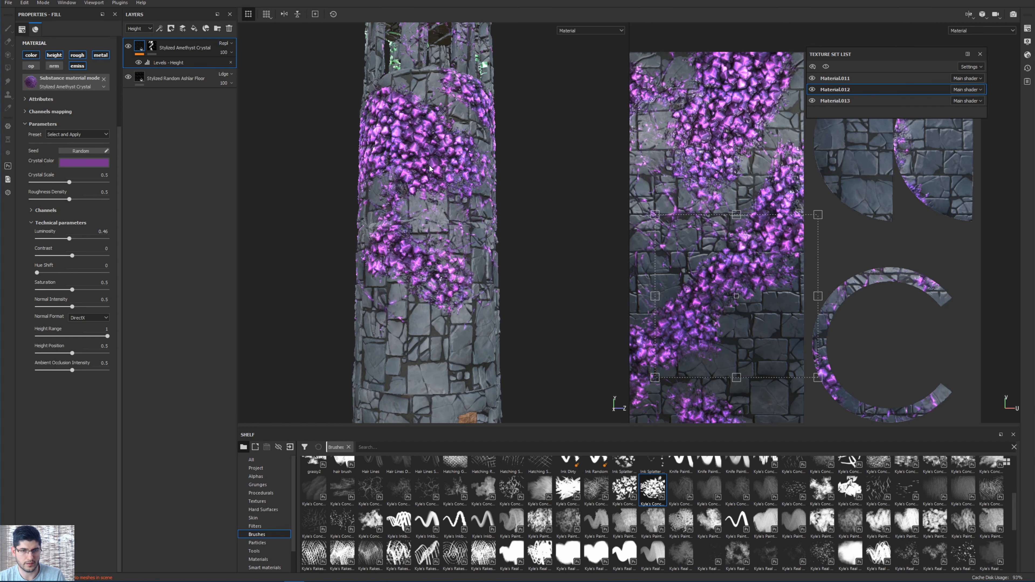
alt+drag(430, 168, 567, 172)
alt+drag(375, 248, 368, 168)
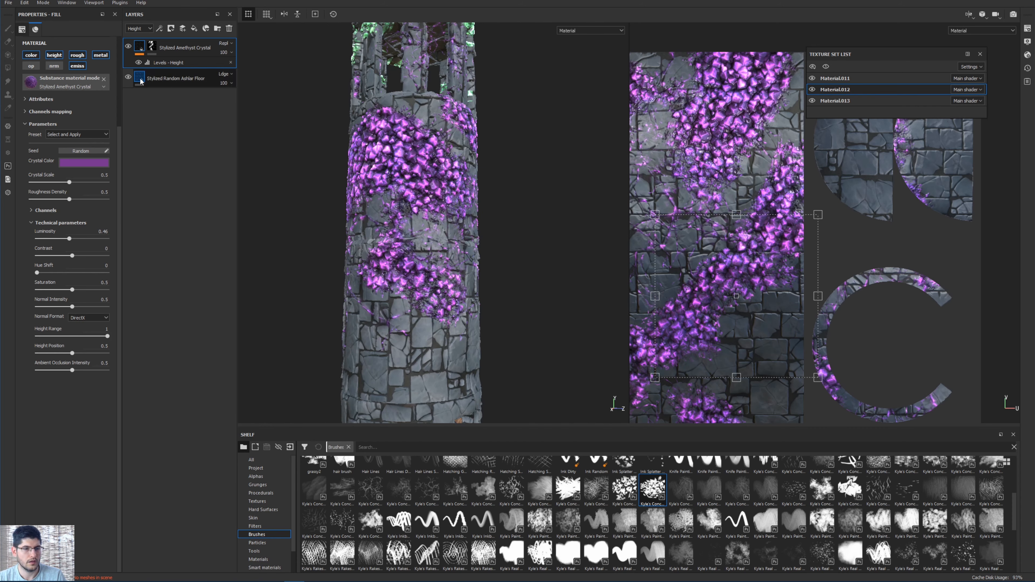
Adjust the amethyst layer's Height levels to input white 0.72, input black about -0.44 and output white 0.67.
click(155, 62)
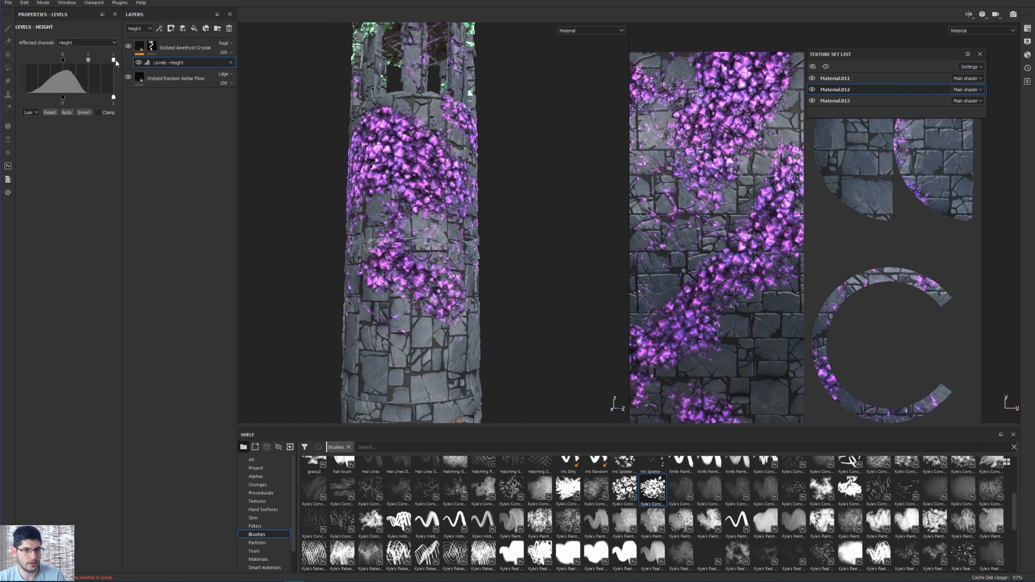
drag(113, 60, 102, 62)
scroll(371, 144, up, 3)
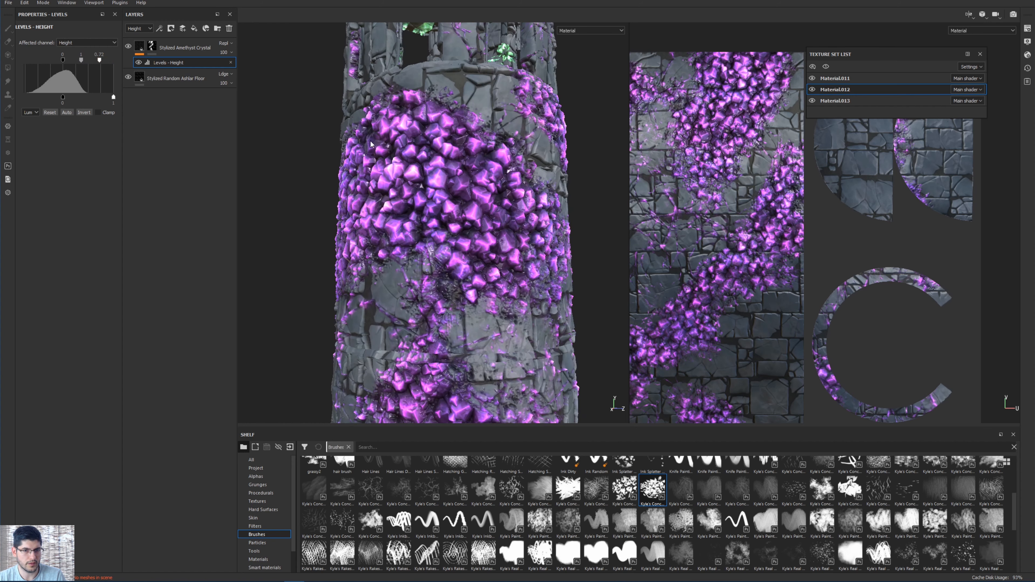
drag(63, 61, 41, 70)
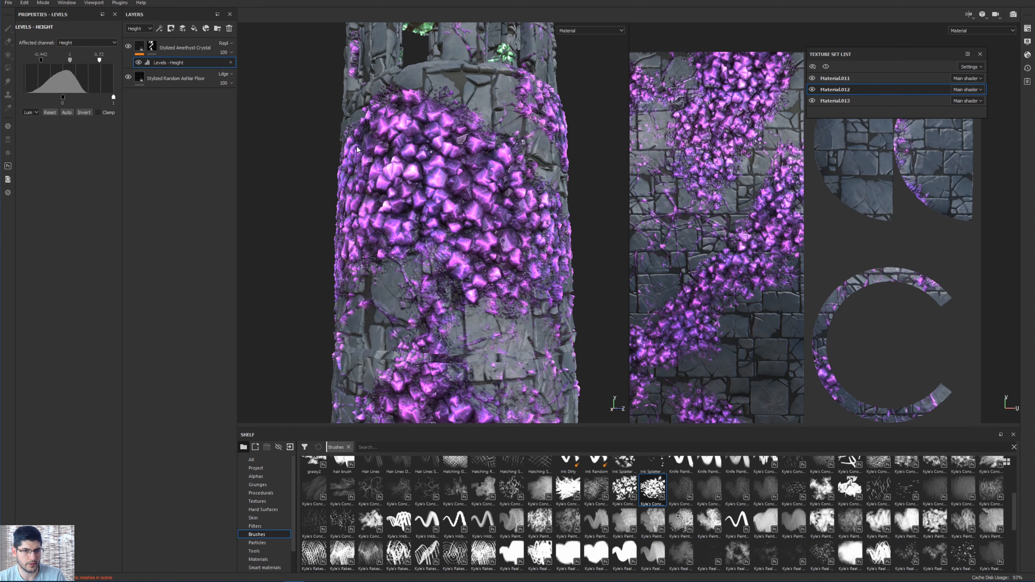
scroll(361, 146, up, 2)
mouse_move(113, 96)
mouse_down()
mouse_move(93, 100)
mouse_move(128, 107)
mouse_up()
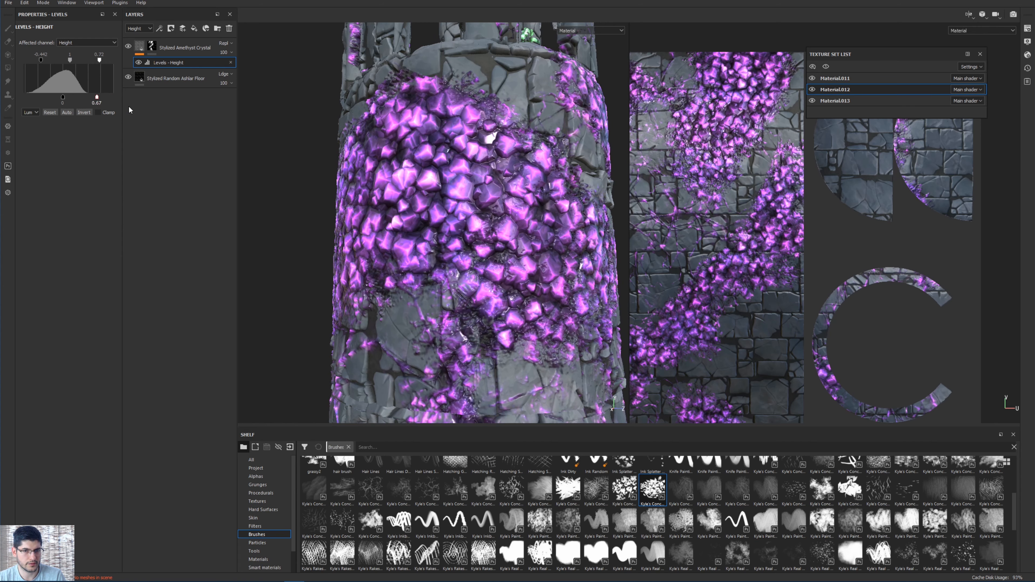
Adjust the amethyst layer's Height levels to output black -0.78, output white 1 and input white 0.143, and check the whole tower.
drag(62, 98, 7, 98)
alt+drag(325, 159, 282, 192)
drag(98, 60, 71, 59)
scroll(342, 144, down, 4)
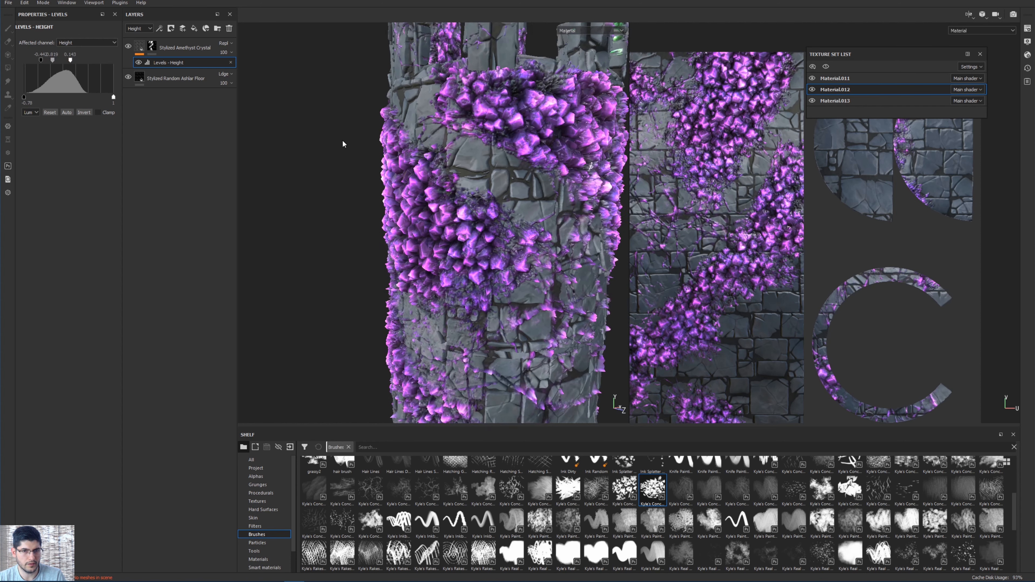
alt+drag(364, 151, 292, 132)
key(f)
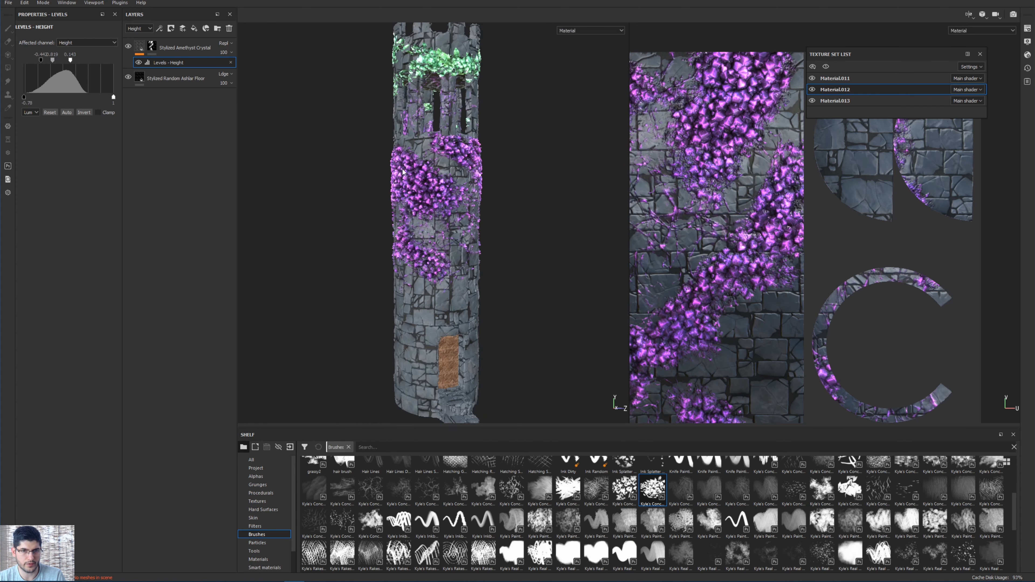
alt+drag(401, 167, 456, 139)
scroll(452, 102, up, 2)
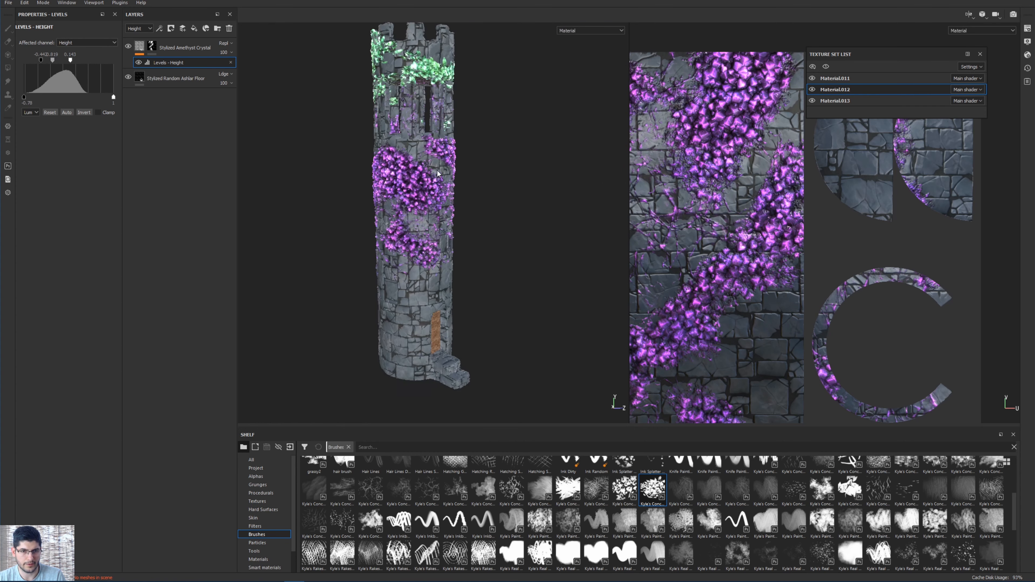
Add a Levels effect to the Stylized Random Ashlar Floor layer in Material.011, with Height as the affected channel.
alt+middle_drag(437, 61, 467, 4)
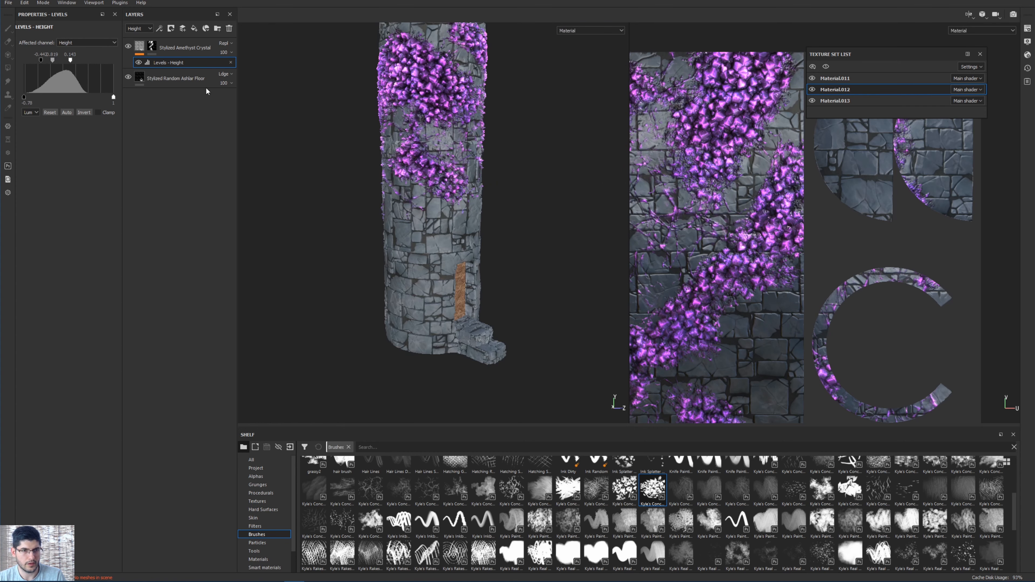
click(143, 77)
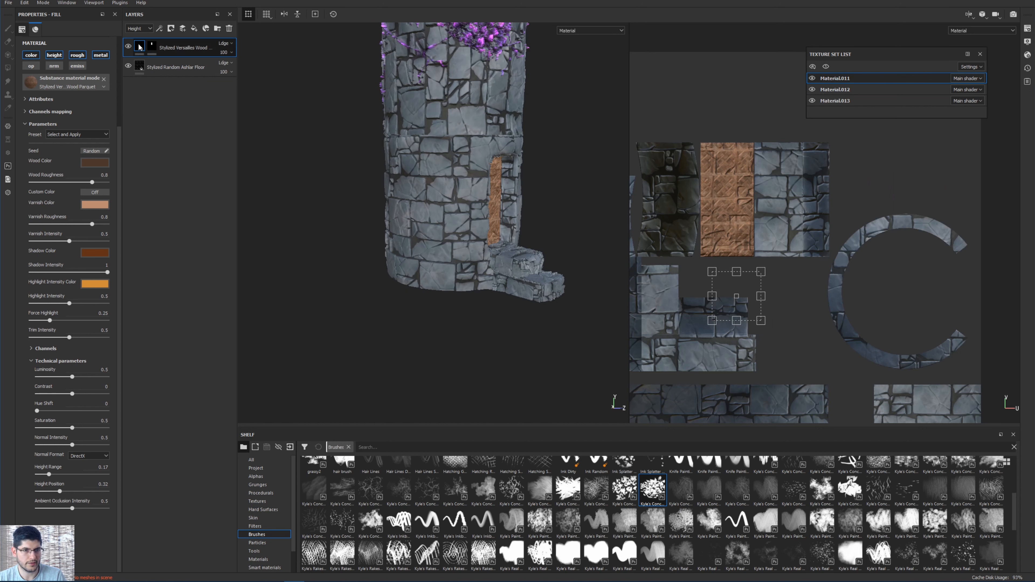
right_click(139, 66)
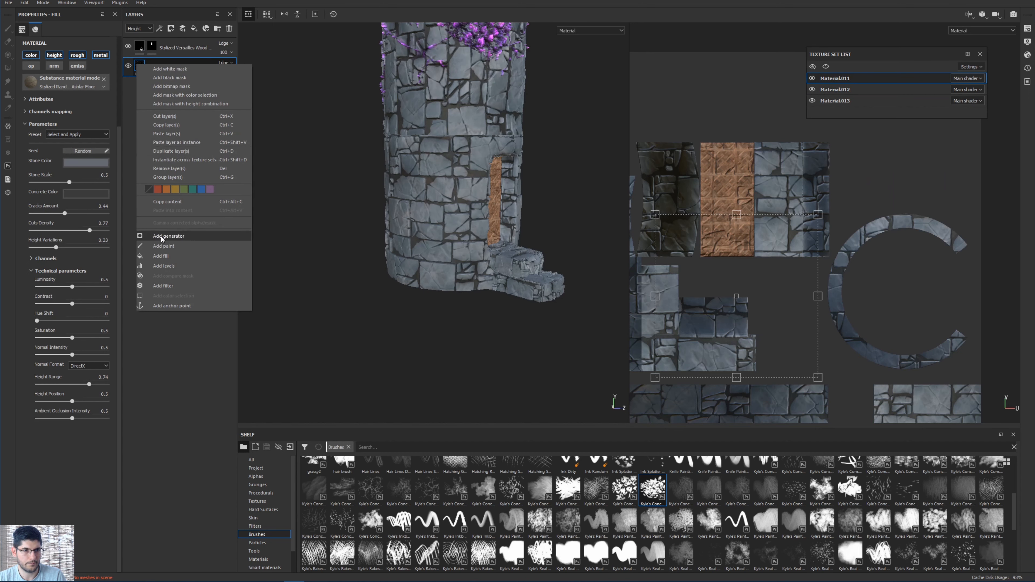
click(172, 264)
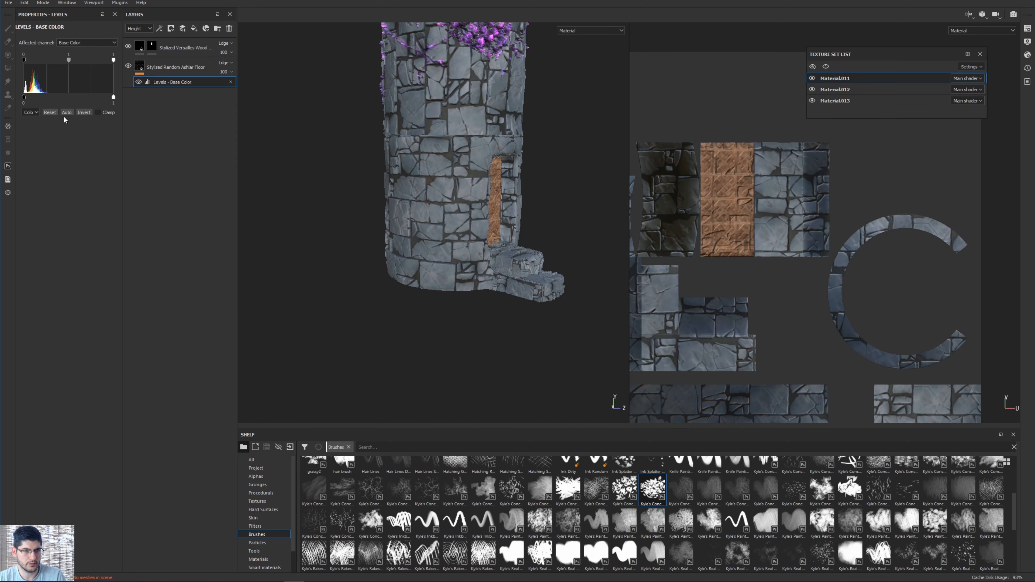
click(87, 42)
click(83, 55)
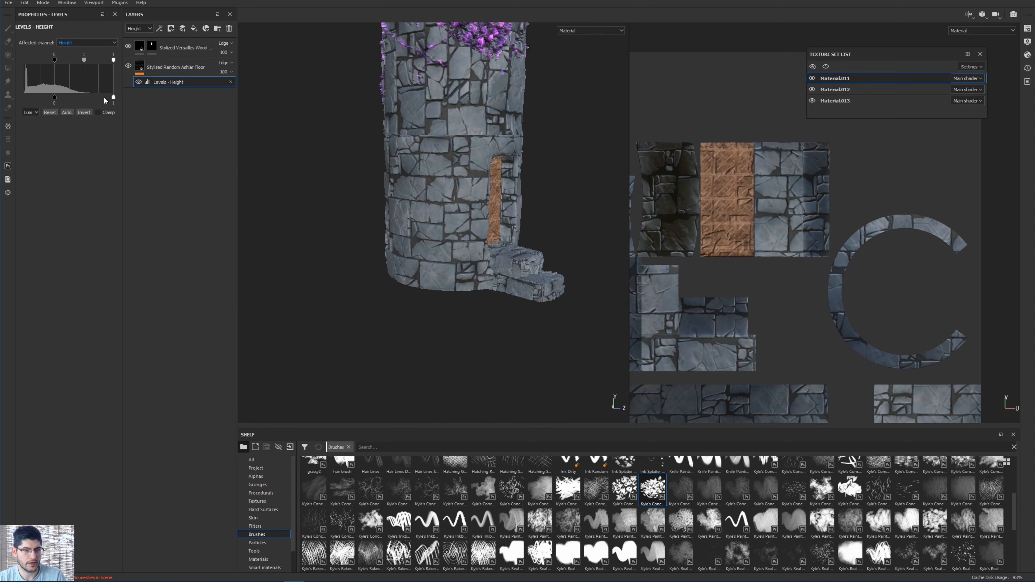
Try the Material.011 stone layer's Height levels at input white 0.434 and inspect the doorway and steps.
mouse_move(104, 64)
mouse_down()
mouse_move(67, 67)
mouse_move(85, 68)
mouse_up()
scroll(495, 277, up, 3)
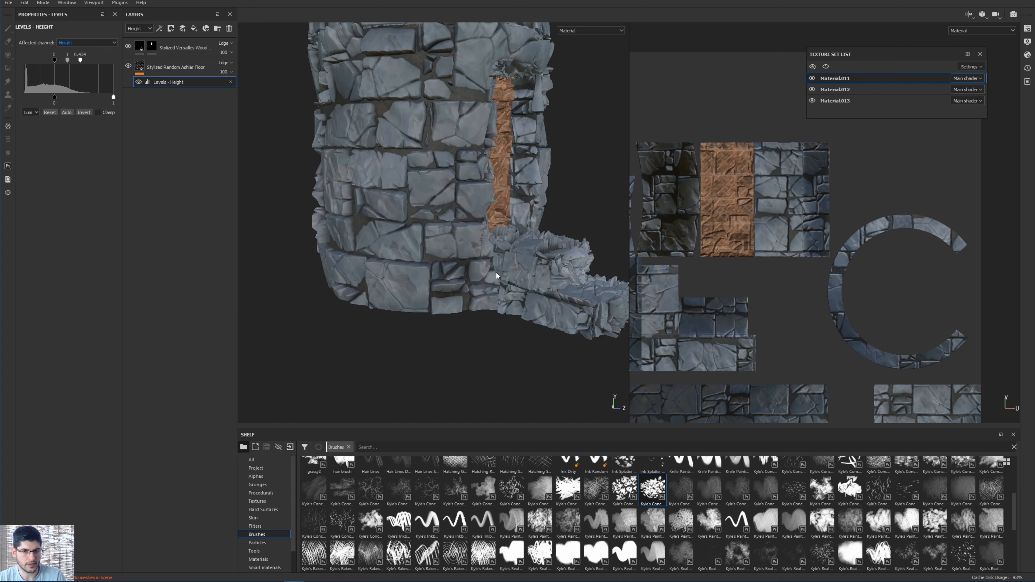
alt+drag(494, 277, 405, 250)
scroll(449, 293, up, 2)
key(ctrl+z)
alt+middle_drag(391, 236, 424, 238)
scroll(433, 222, down, 3)
alt+drag(420, 198, 448, 193)
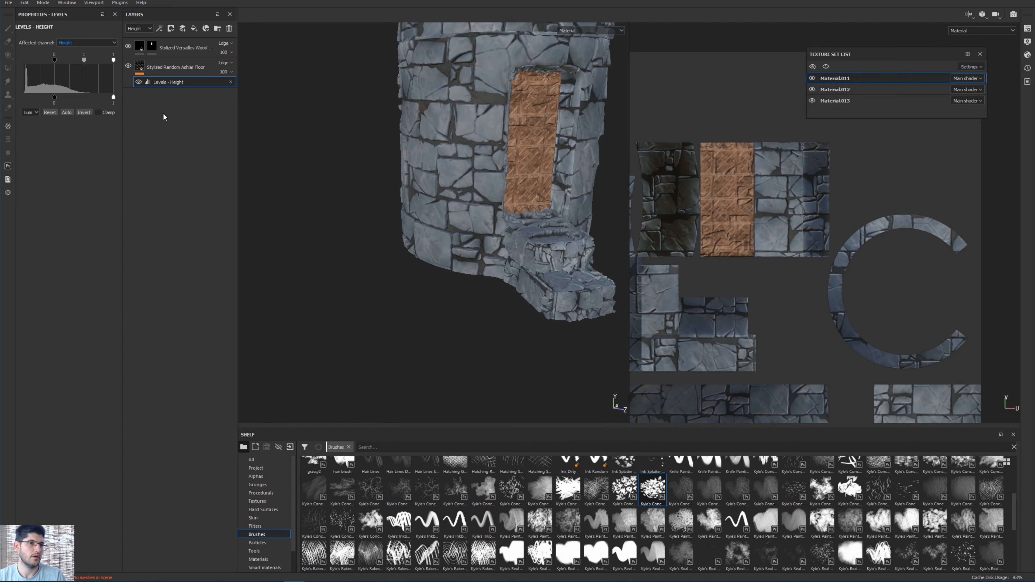
Duplicate Material.011's Stylized Random Ashlar Floor layer and remove the Levels effect from the lower copy.
click(143, 66)
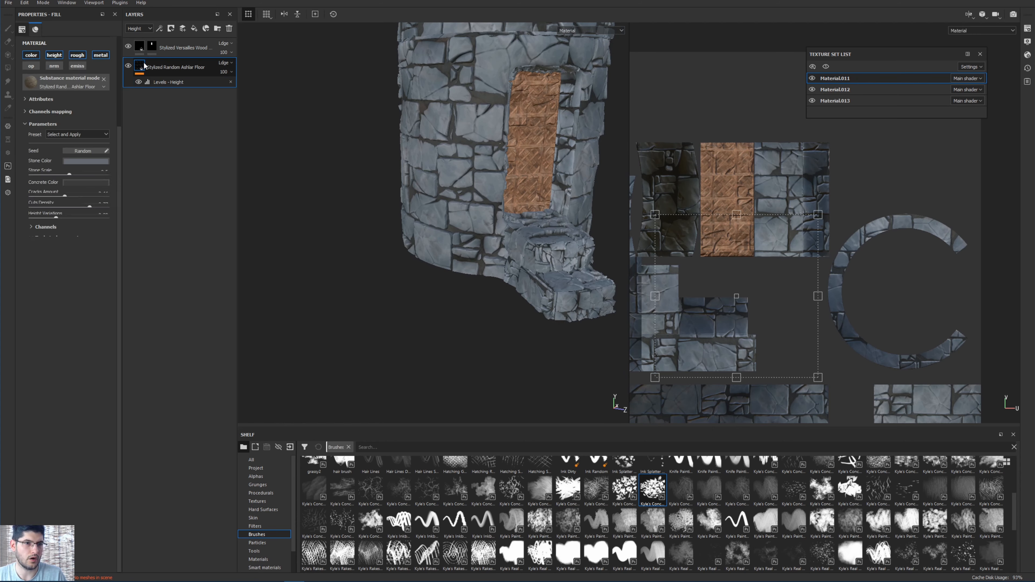
key(ctrl+d)
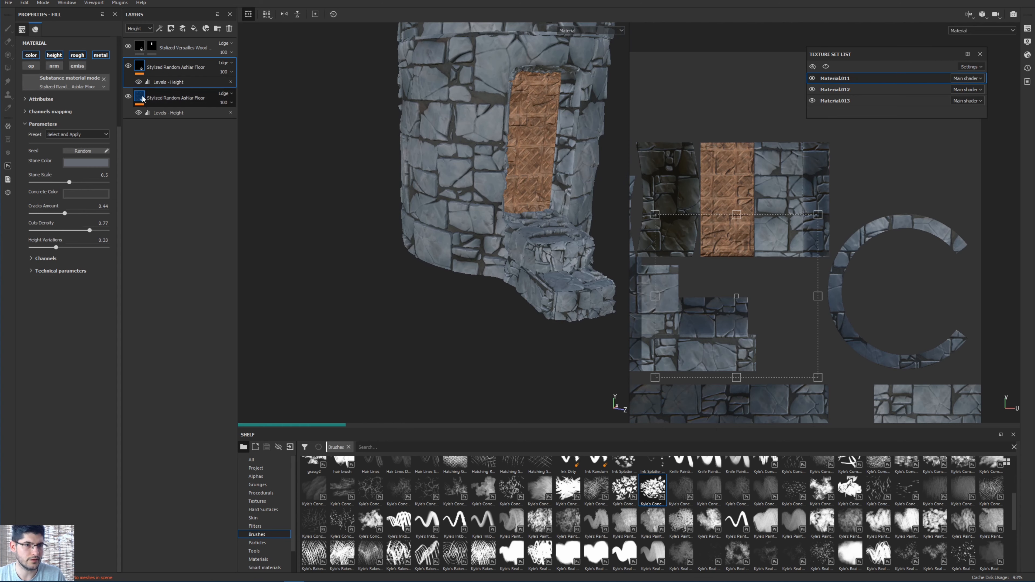
click(231, 112)
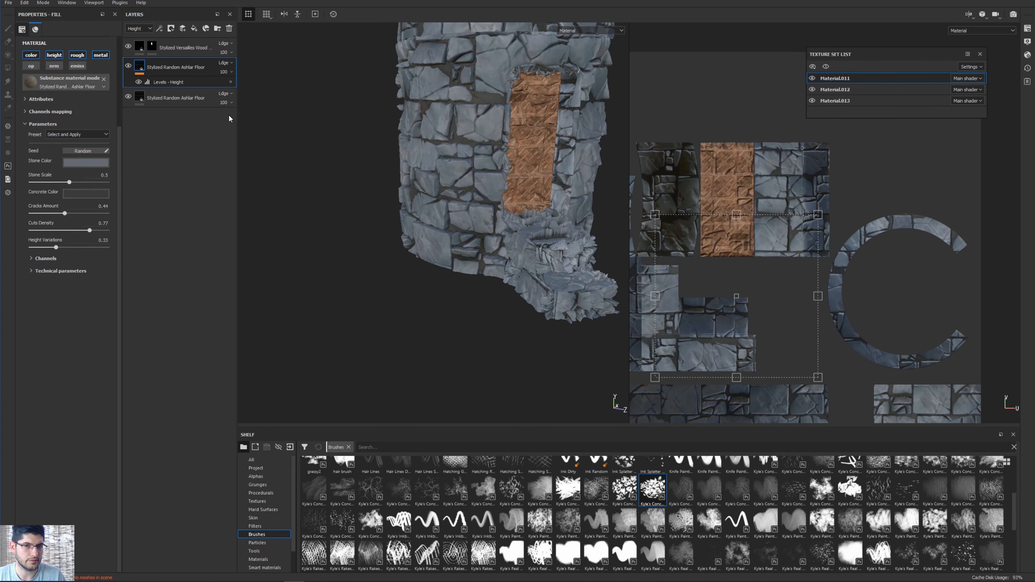
Set the Height channel blending mode of the Stylized Versailles Wood Parquet door layer to Replace.
scroll(515, 163, up, 3)
scroll(514, 160, up, 2)
alt+drag(587, 285, 560, 267)
alt+drag(497, 147, 407, 101)
alt+drag(473, 169, 543, 195)
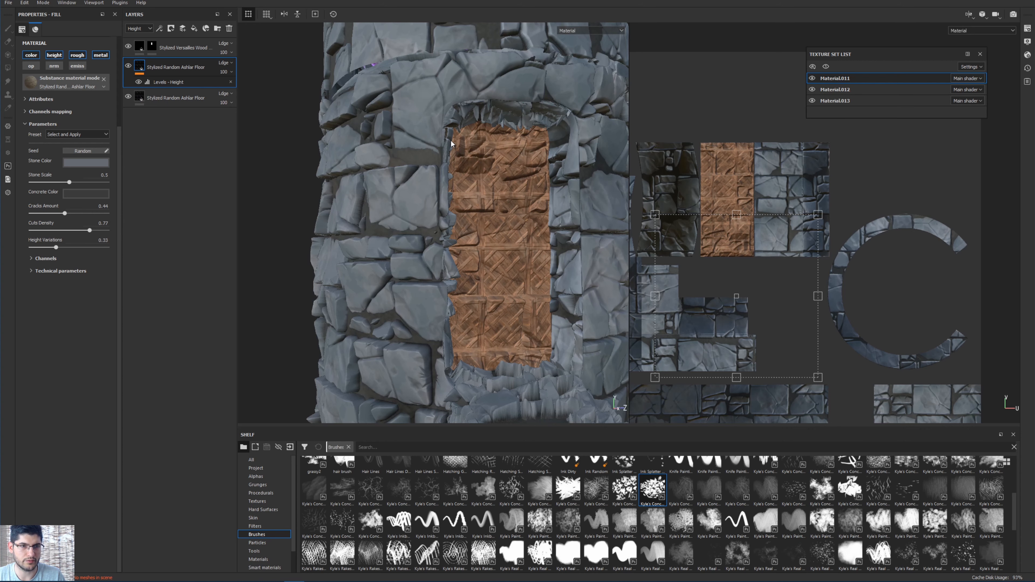
click(228, 48)
click(226, 42)
click(234, 74)
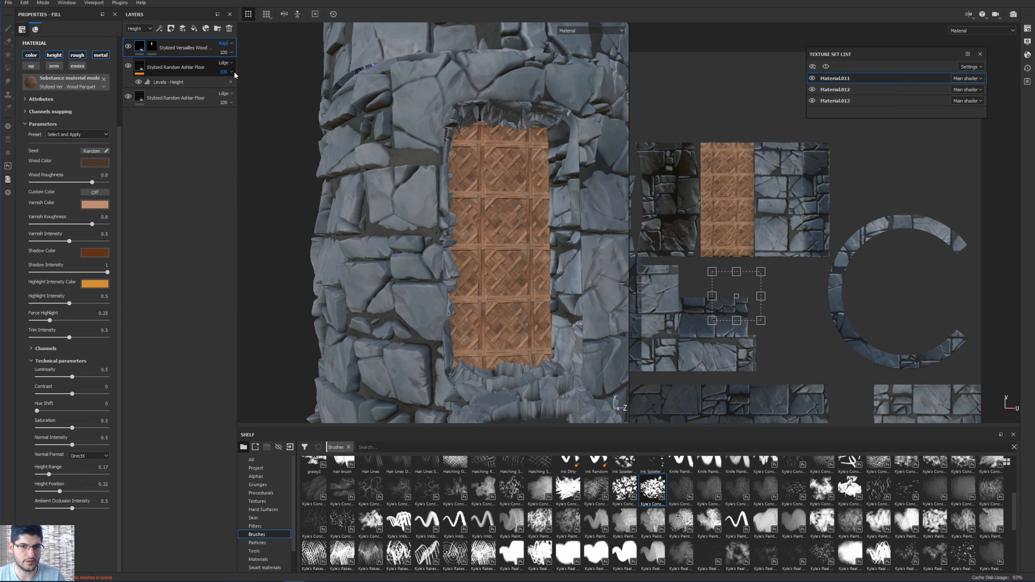
Lower the input white of the upper Ashlar Floor copy's Height levels to 0.37.
alt+drag(529, 177, 568, 149)
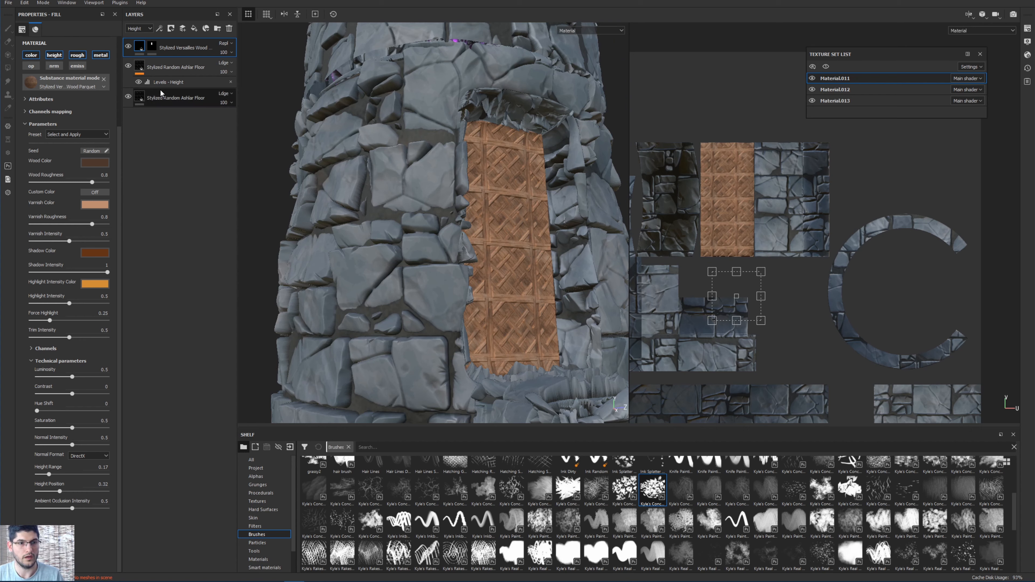
click(167, 82)
alt+drag(391, 228, 366, 190)
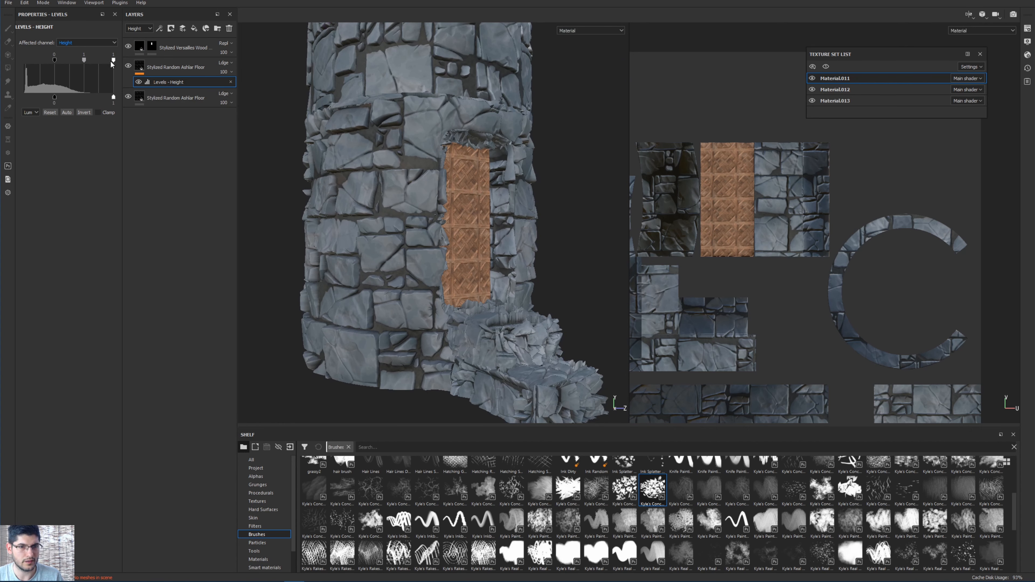
drag(113, 61, 76, 62)
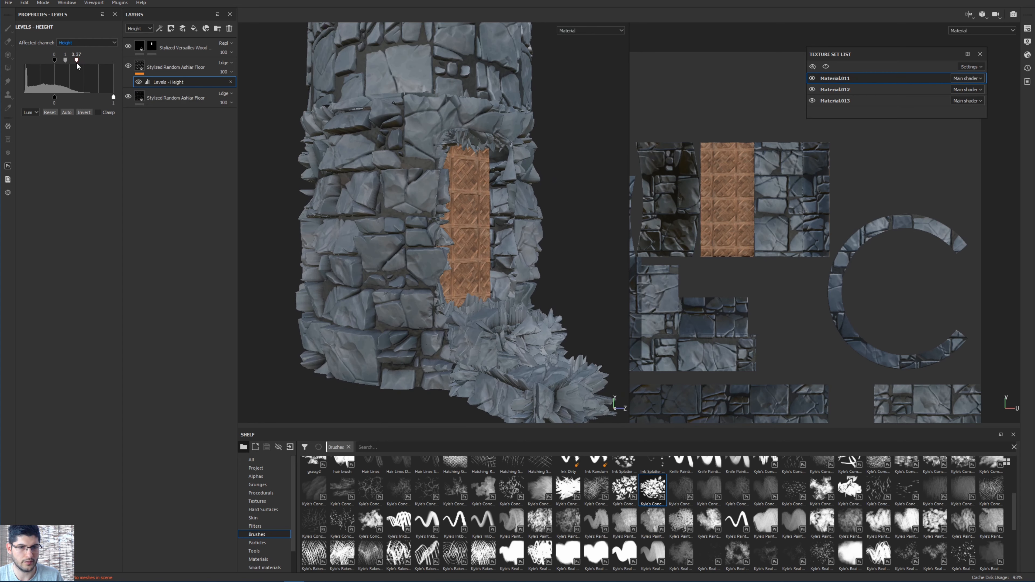
alt+drag(311, 156, 343, 185)
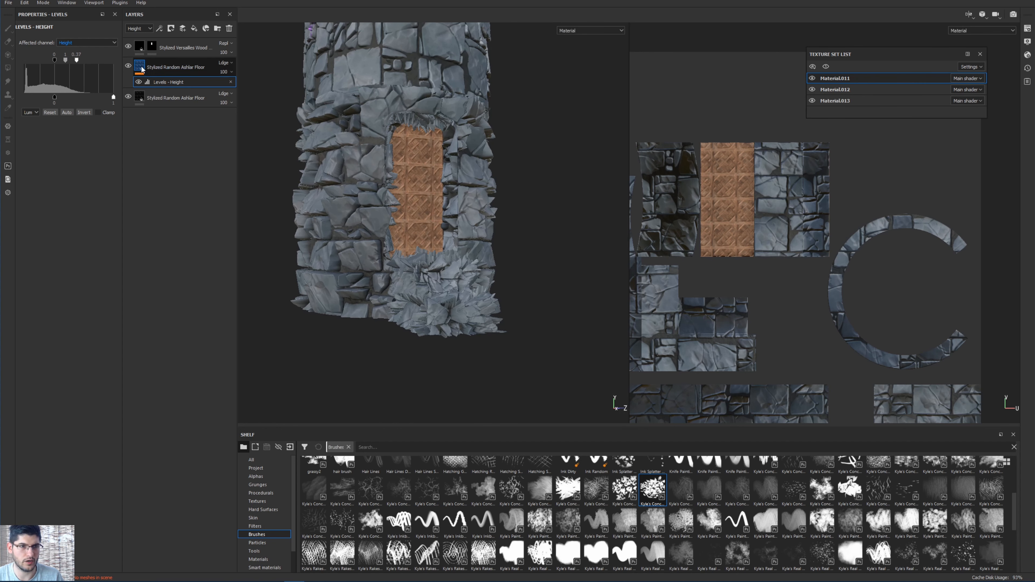
Add a white mask to the upper Stylized Random Ashlar Floor layer in Material.011.
click(154, 77)
right_click(138, 65)
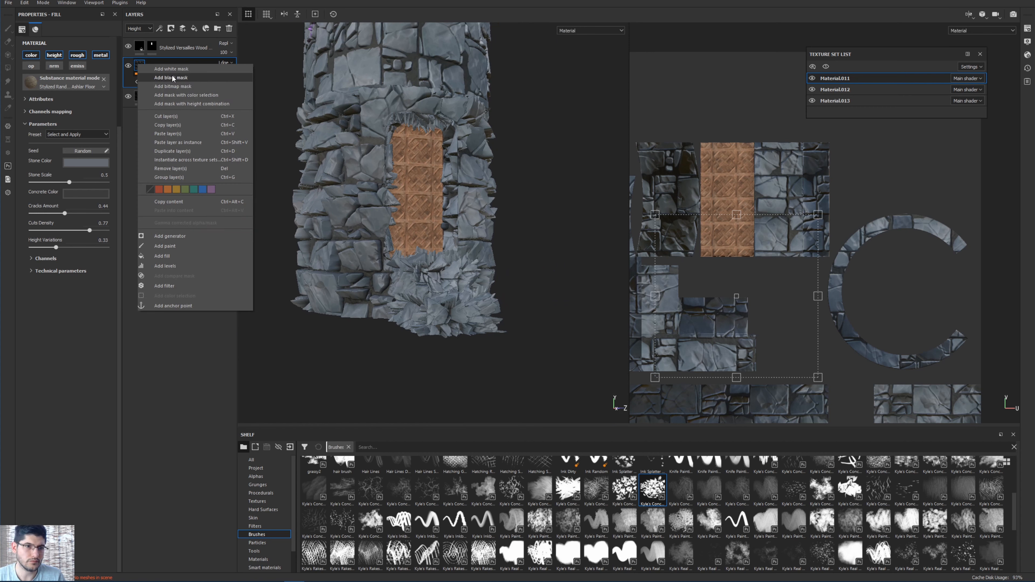
key(Escape)
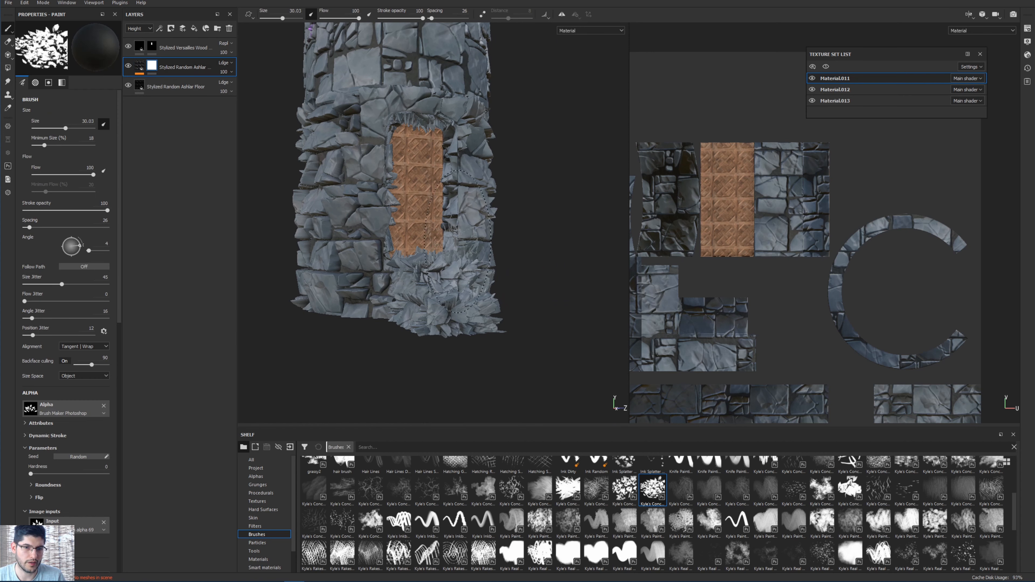
Paint the entrance steps out of the upper stone layer's mask with the Basic Hard brush at size 10.
alt+drag(508, 291, 509, 333)
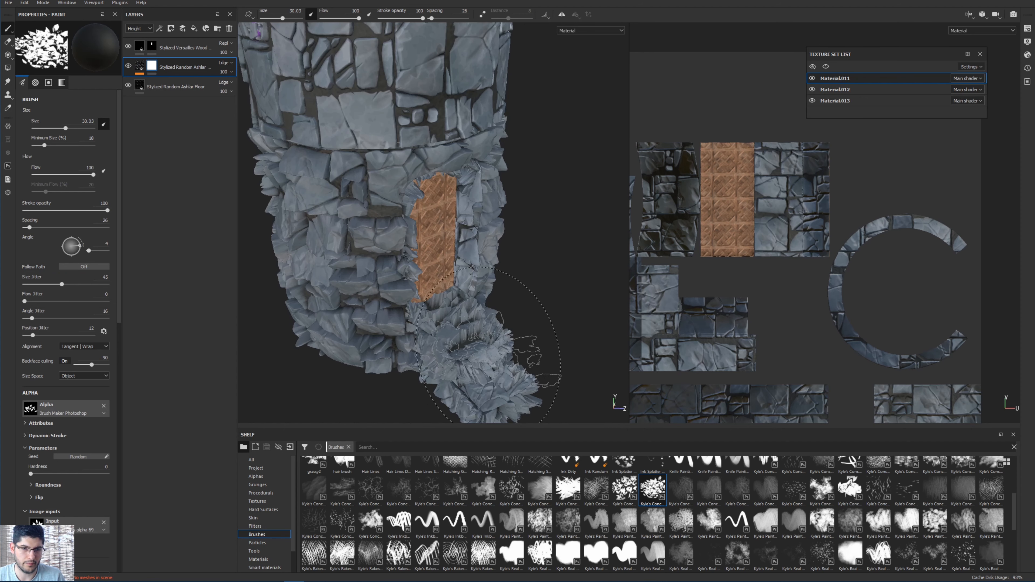
alt+middle_drag(509, 333, 461, 296)
scroll(571, 510, up, 10)
click(568, 472)
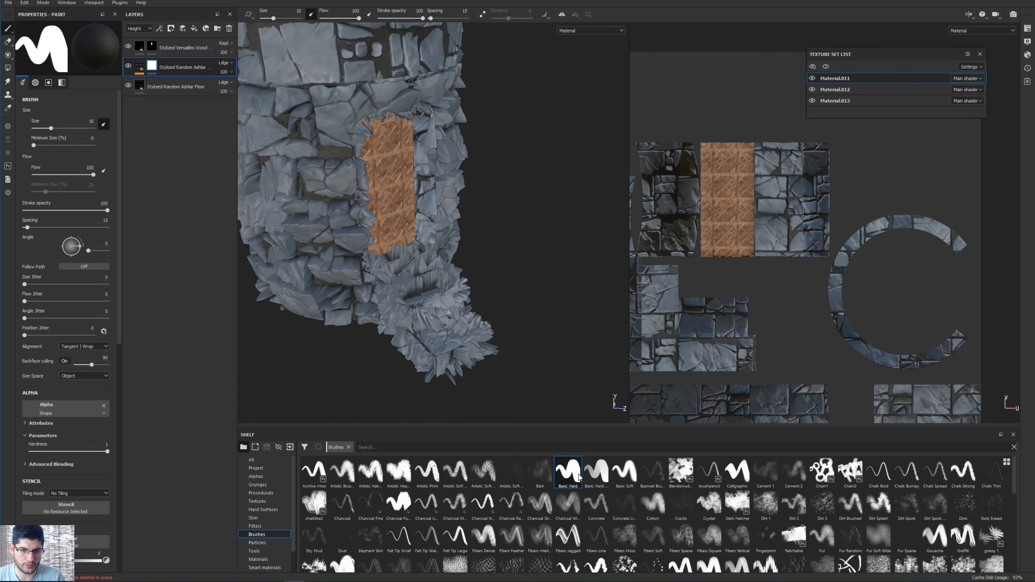
drag(432, 344, 414, 260)
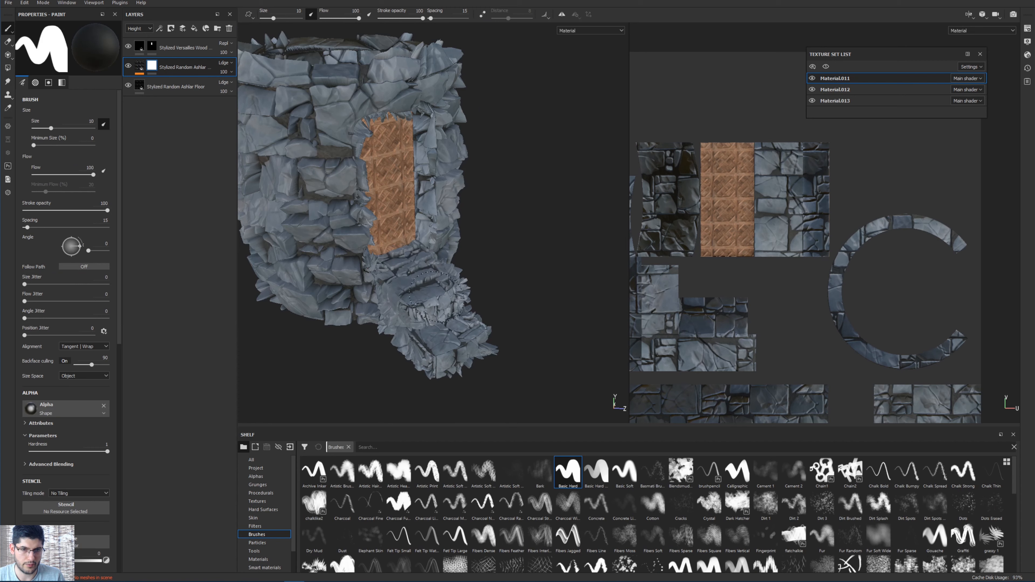
mouse_move(436, 296)
mouse_down()
mouse_move(400, 347)
mouse_move(369, 307)
mouse_move(448, 334)
mouse_move(492, 311)
mouse_up()
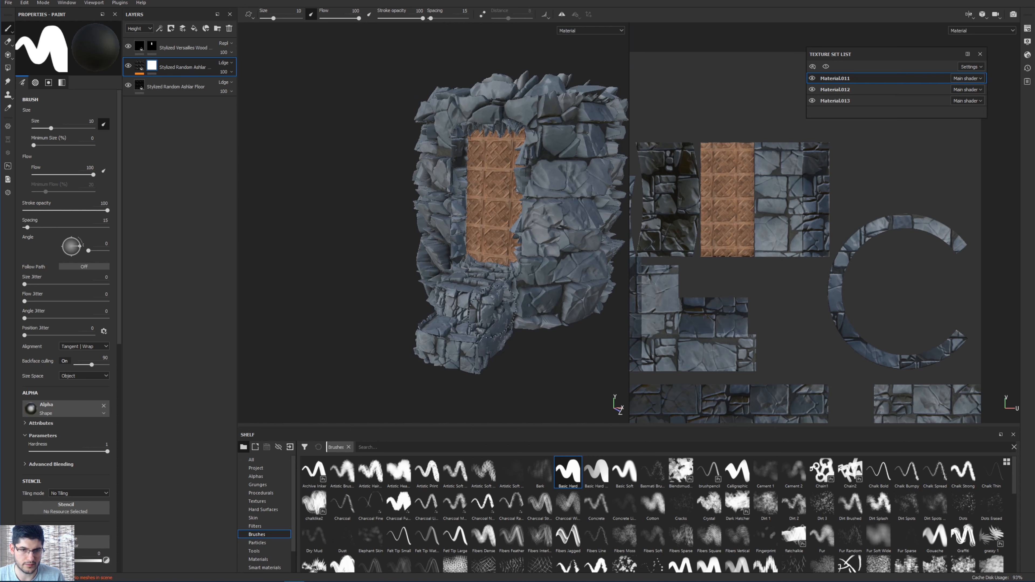
Set the brush hardness to 0.43 and paint the inner door frame out of the upper stone layer's mask.
mouse_move(435, 359)
alt+mouse_down()
mouse_move(435, 335)
mouse_move(473, 308)
mouse_move(385, 291)
mouse_move(511, 293)
mouse_move(469, 285)
mouse_move(611, 196)
mouse_move(537, 179)
alt+mouse_up()
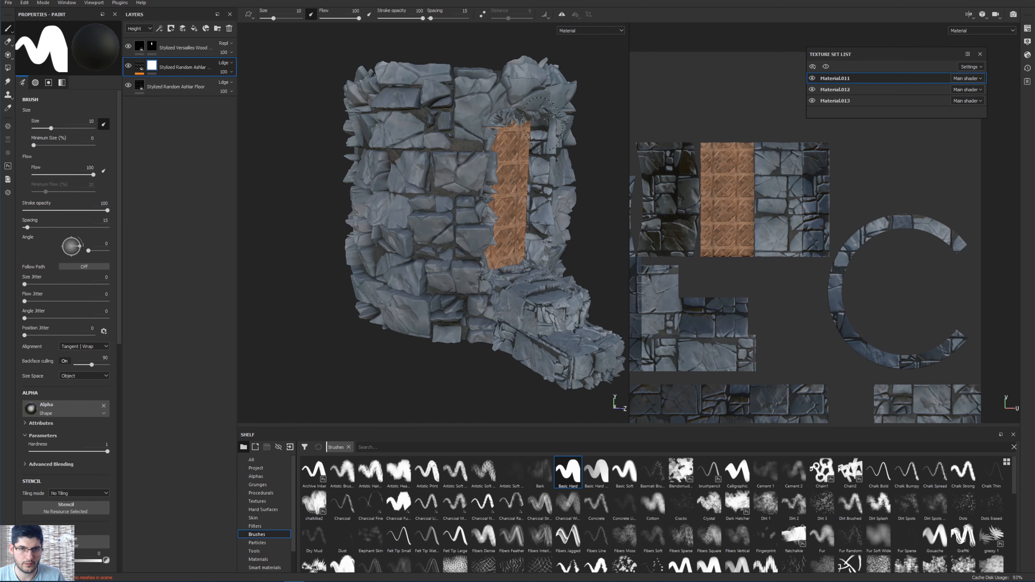
alt+drag(472, 197, 416, 204)
scroll(521, 137, up, 1)
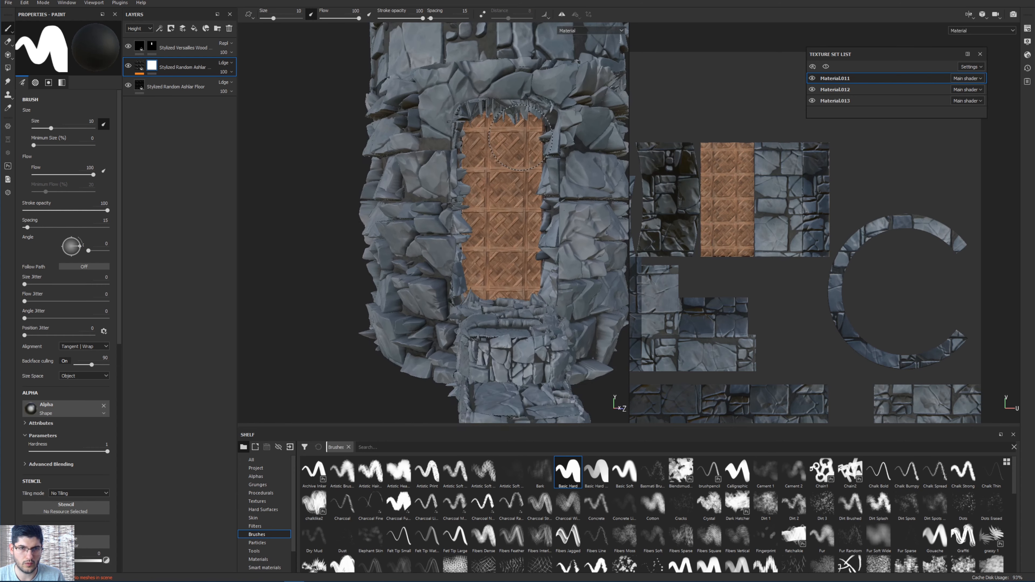
alt+drag(520, 138, 427, 167)
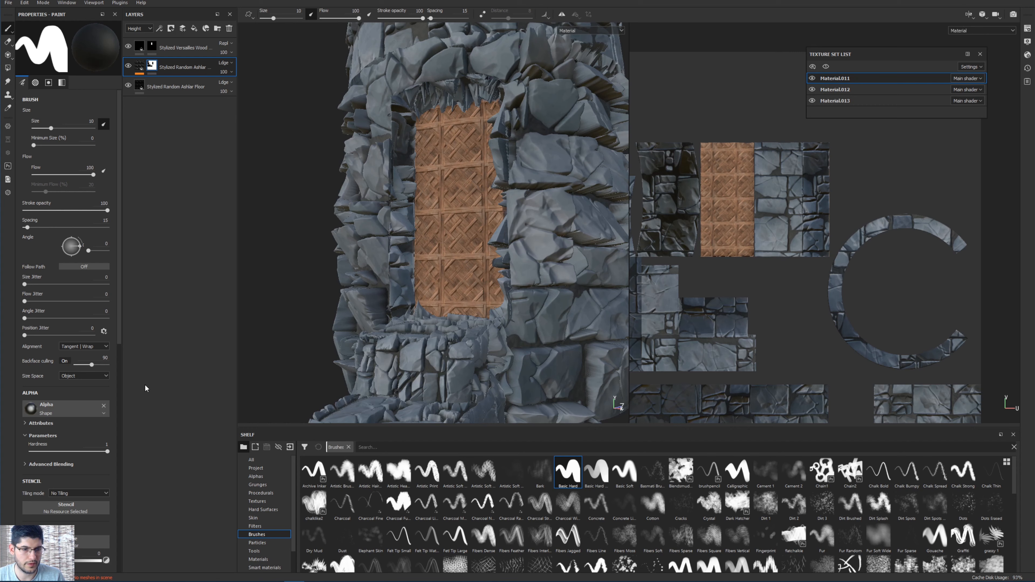
click(63, 451)
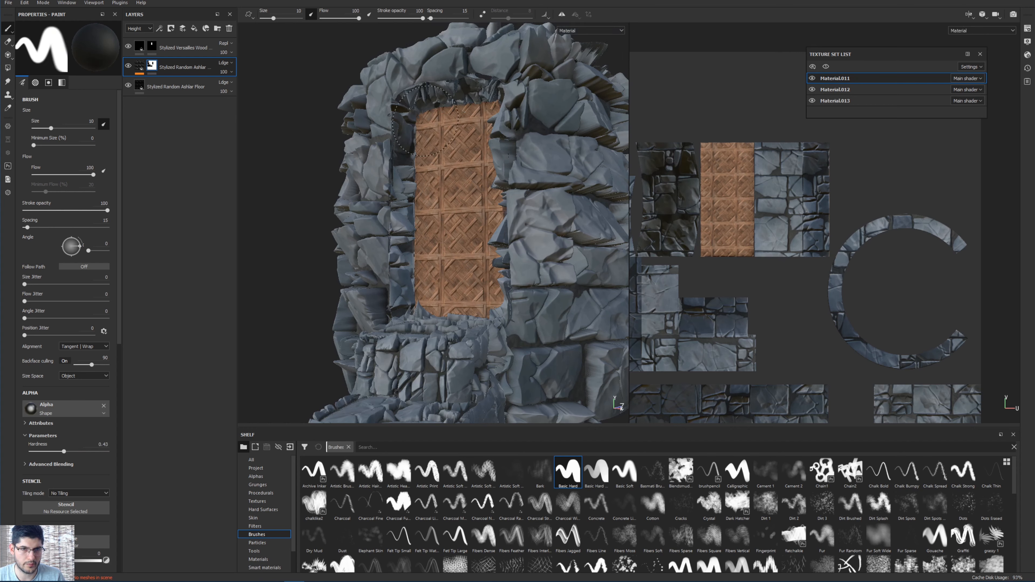
mouse_move(426, 120)
mouse_down()
mouse_move(402, 171)
mouse_move(397, 260)
mouse_move(436, 301)
mouse_up()
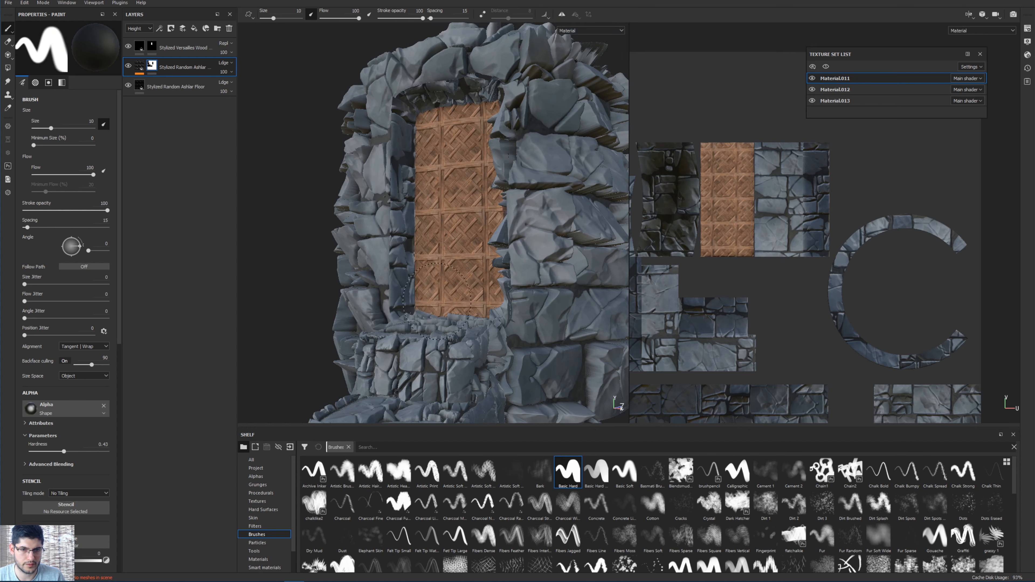
Isolate the Material.011 tower section and mask more of the raised stone off the doorway edges and the side of the steps.
alt+drag(521, 168, 483, 236)
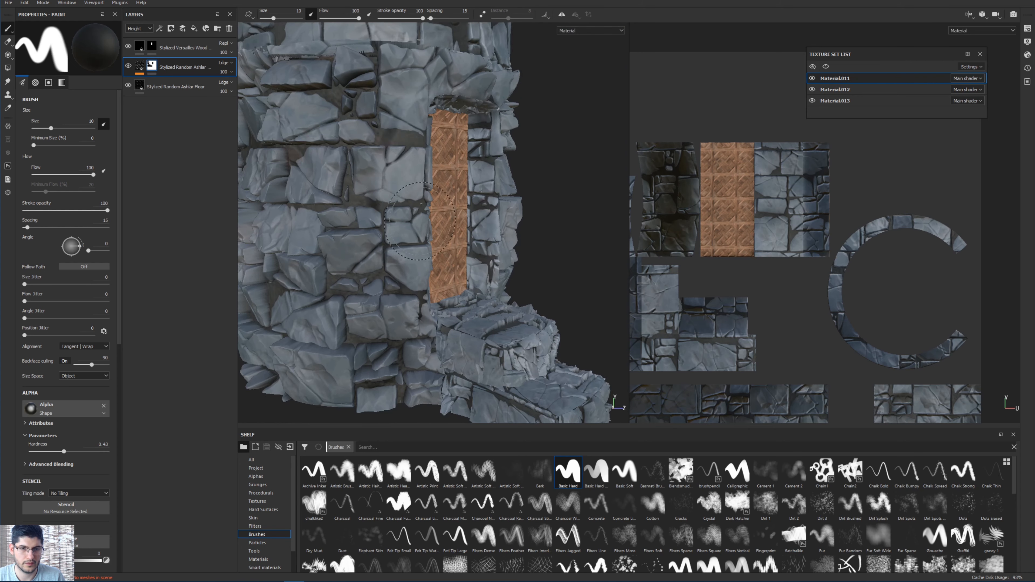
mouse_move(382, 229)
alt+mouse_down()
mouse_move(320, 173)
mouse_move(291, 173)
mouse_move(359, 200)
alt+mouse_up()
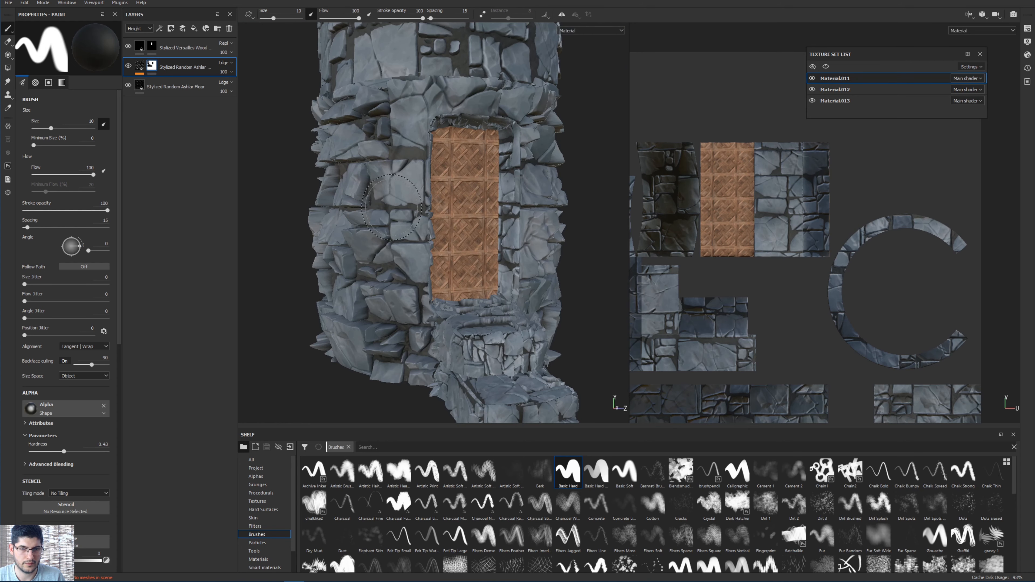
key(alt+q)
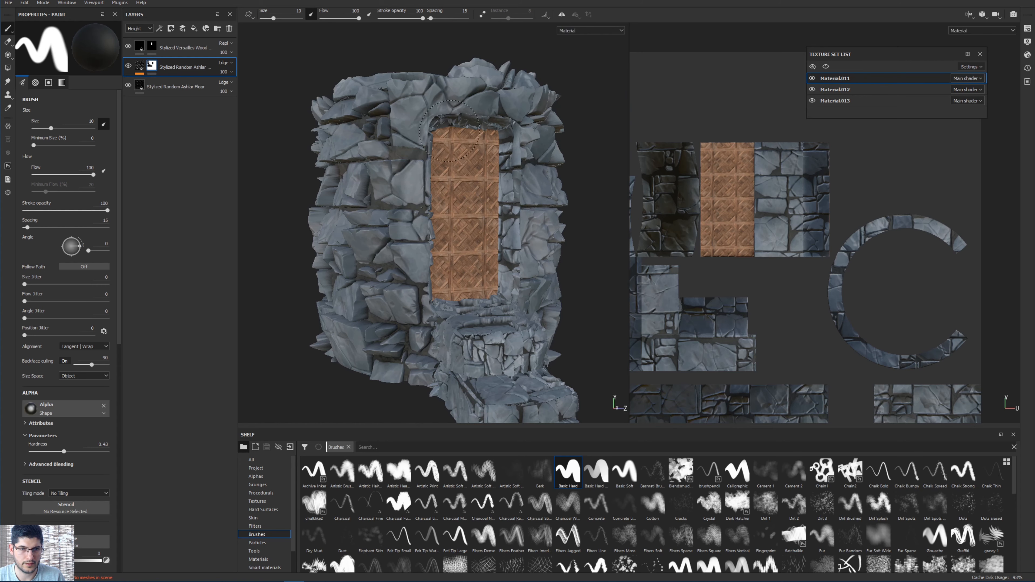
mouse_move(450, 131)
alt+mouse_down()
mouse_move(353, 171)
mouse_move(301, 104)
mouse_move(362, 155)
mouse_move(452, 338)
mouse_move(526, 317)
alt+mouse_up()
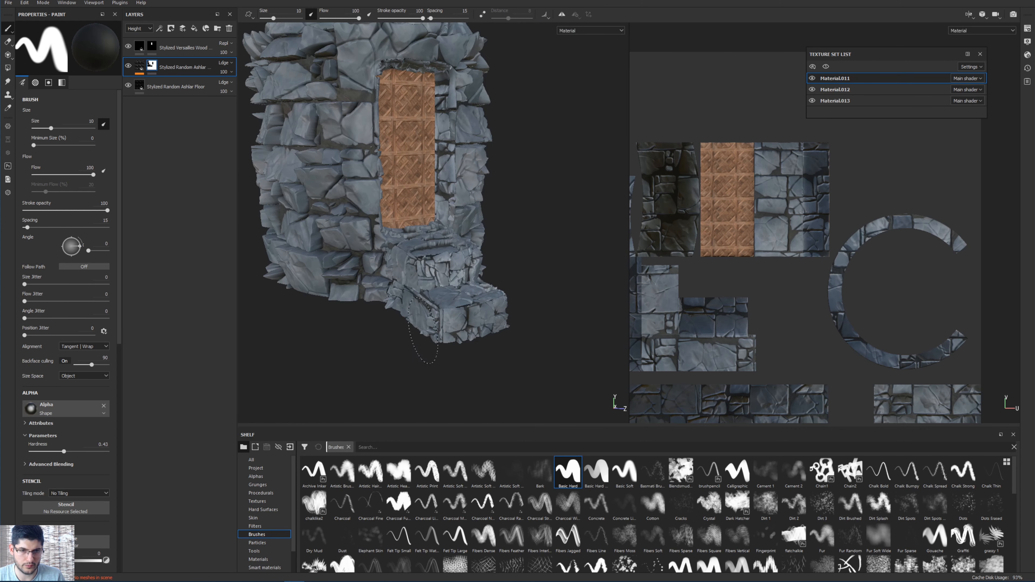
scroll(423, 328, up, 5)
mouse_move(423, 326)
alt+mouse_down()
mouse_move(333, 326)
mouse_move(401, 249)
mouse_move(383, 248)
mouse_move(584, 241)
mouse_move(492, 214)
mouse_move(500, 210)
mouse_move(477, 215)
alt+mouse_up()
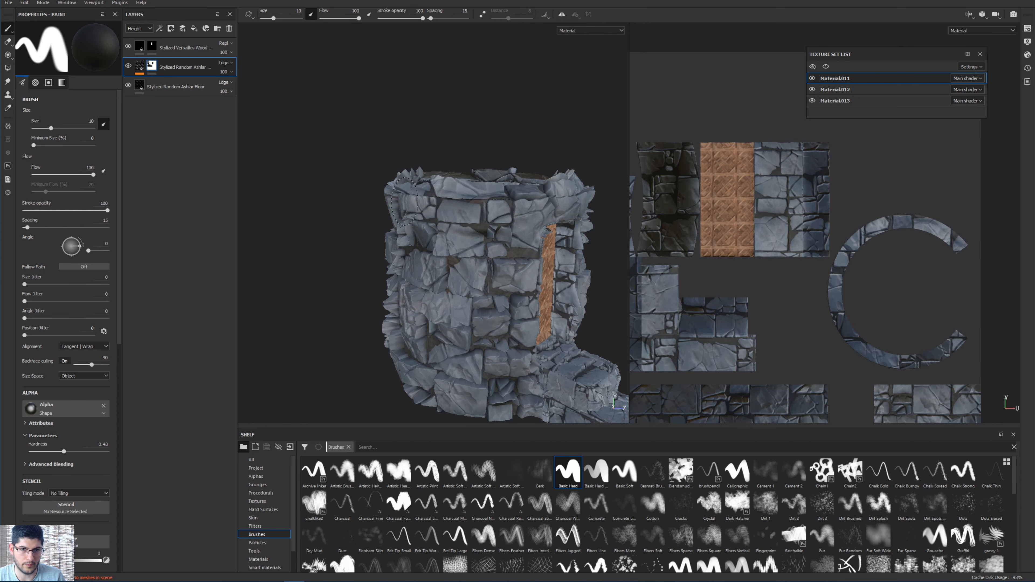
Mask more raised stone off the upper rim of the Material.011 section where it meets the tower wall above.
alt+drag(407, 200, 452, 214)
key(alt+q)
key(alt+q)
alt+drag(571, 192, 416, 206)
alt+middle_drag(416, 206, 277, 206)
mouse_move(469, 189)
mouse_down()
mouse_move(573, 180)
mouse_move(579, 191)
mouse_move(495, 216)
mouse_move(551, 228)
mouse_move(423, 221)
mouse_up()
alt+drag(408, 220, 559, 221)
alt+middle_drag(432, 245, 567, 202)
scroll(452, 187, up, 3)
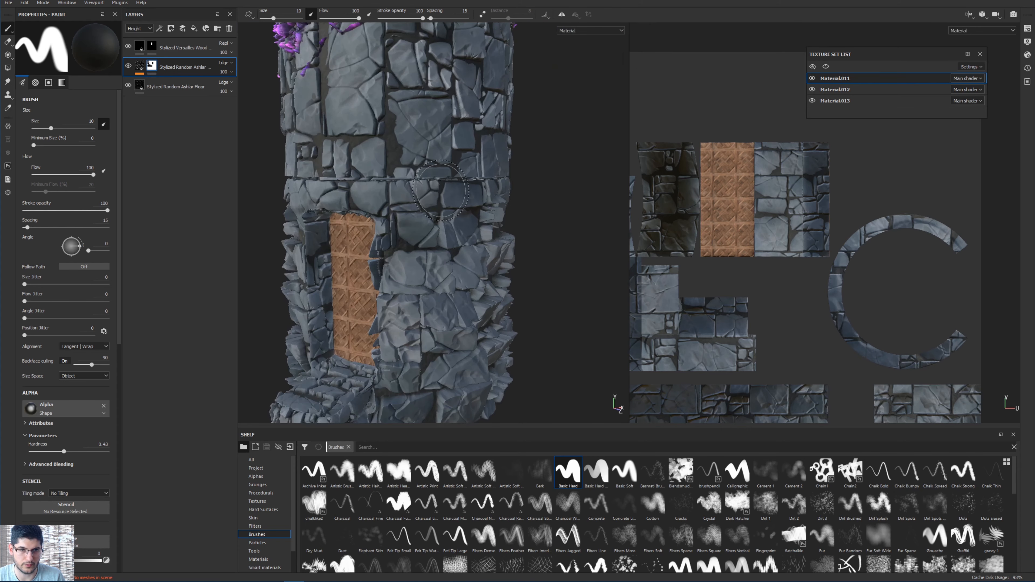
Alternate white and black mask strokes to restore and reduce raised stone above the doorway and on the wall beside it.
key(x)
drag(408, 185, 338, 185)
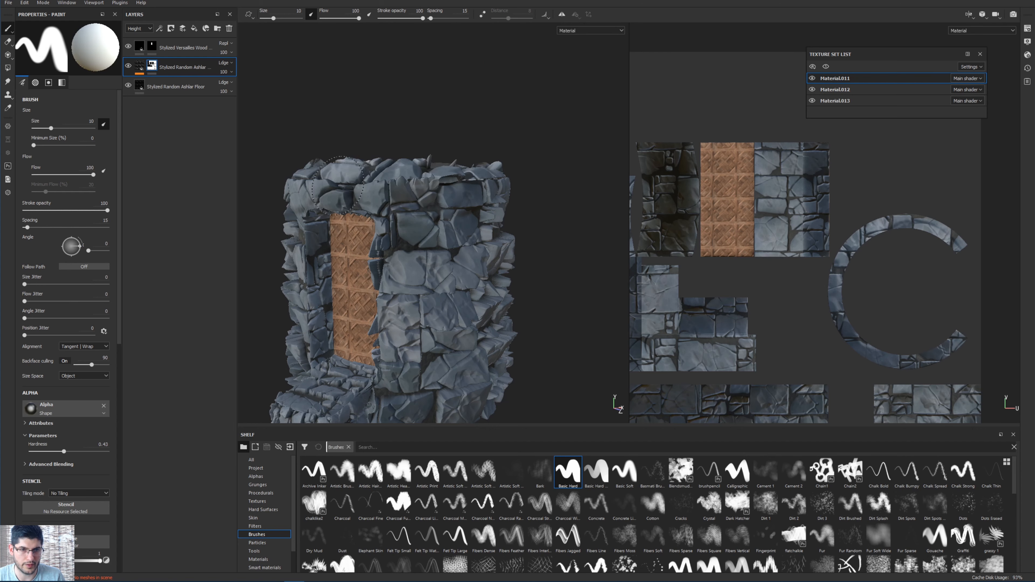
drag(463, 183, 473, 184)
key(x)
mouse_move(379, 191)
mouse_down()
mouse_move(272, 186)
mouse_move(477, 178)
mouse_move(477, 166)
mouse_up()
key(x)
mouse_move(473, 244)
mouse_down()
mouse_move(463, 265)
mouse_move(511, 275)
mouse_move(405, 260)
mouse_move(415, 280)
mouse_up()
key(x)
key(x)
drag(487, 273, 528, 282)
Examine the whole tower from several sides to check the displaced stone at its base against the upper sections.
scroll(425, 280, down, 3)
alt+middle_drag(480, 242, 322, 244)
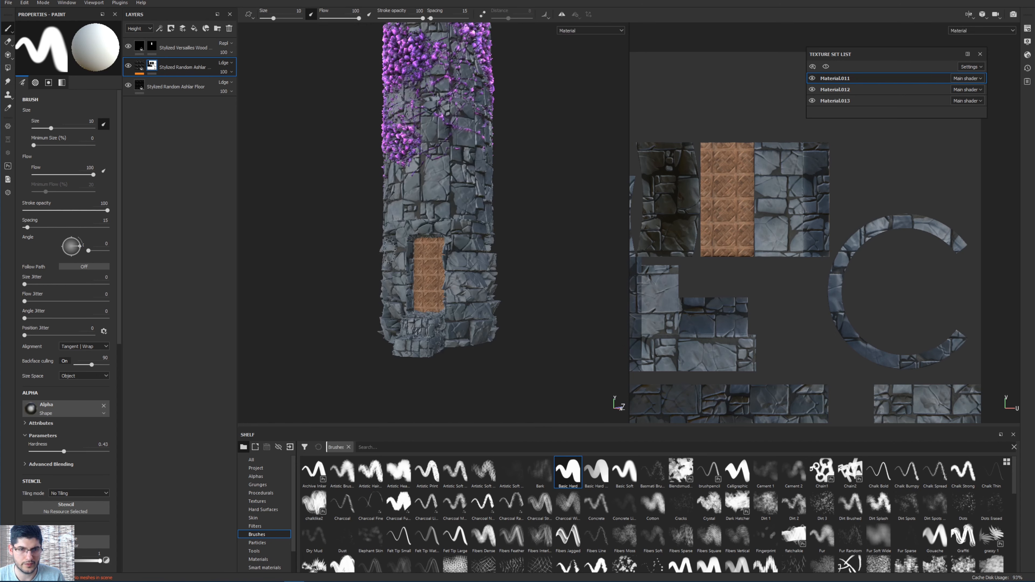
scroll(397, 249, down, 1)
alt+drag(458, 235, 505, 220)
alt+middle_drag(453, 167, 483, 159)
scroll(481, 201, down, 5)
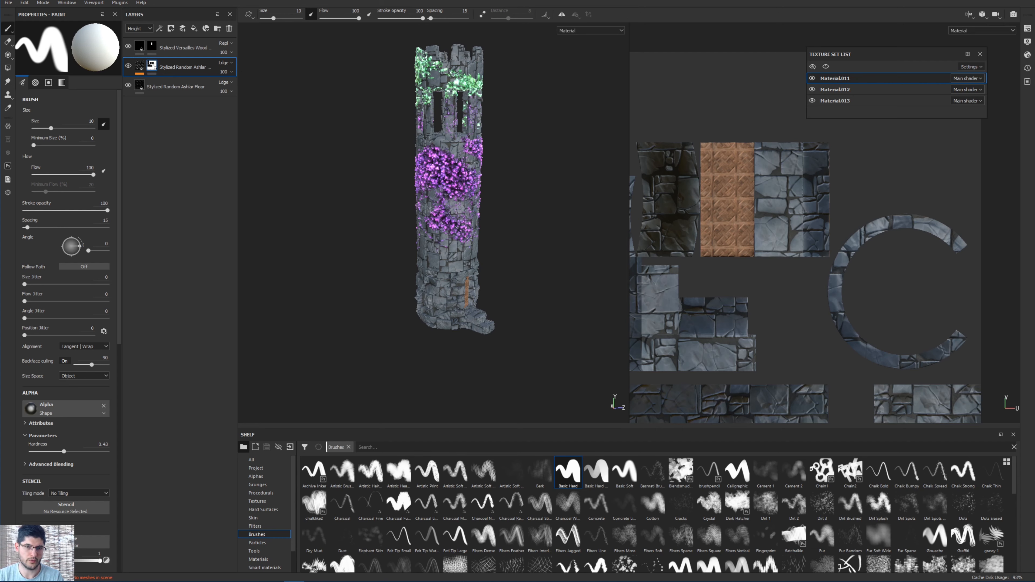
scroll(477, 199, down, 3)
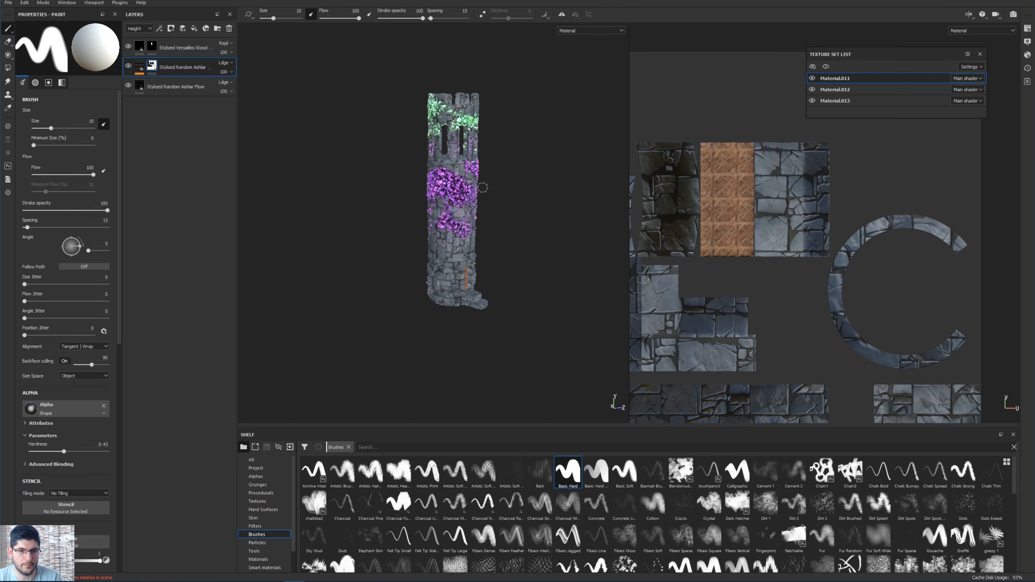
Open the texture export settings for all three texture sets and browse the available output config presets.
click(9, 3)
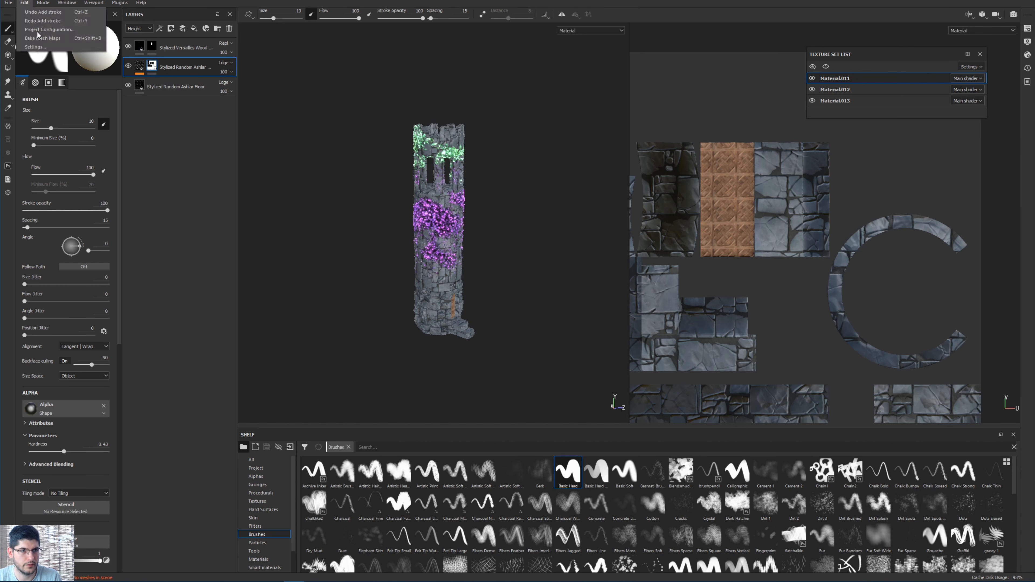
click(50, 148)
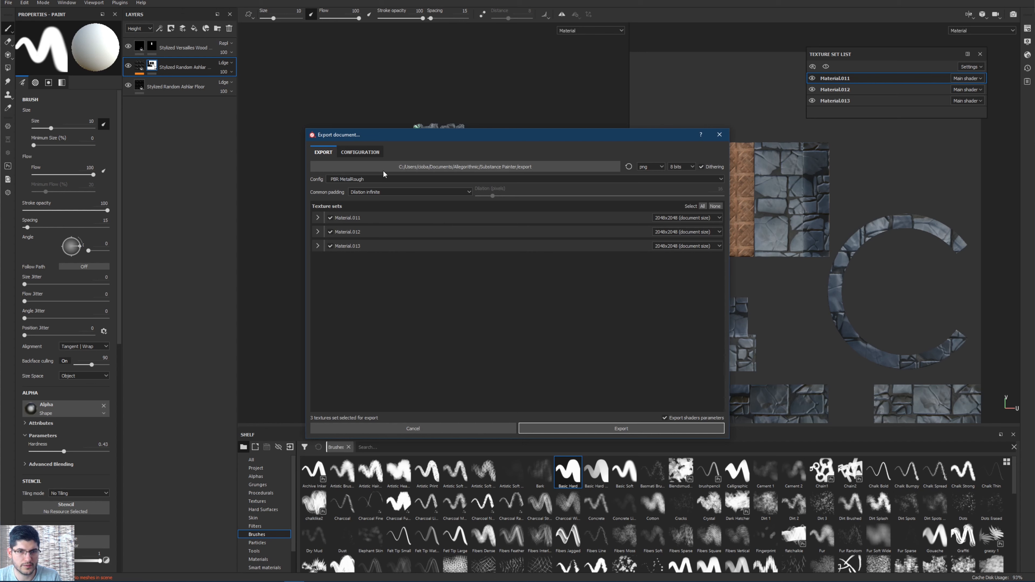
click(370, 179)
scroll(364, 215, up, 3)
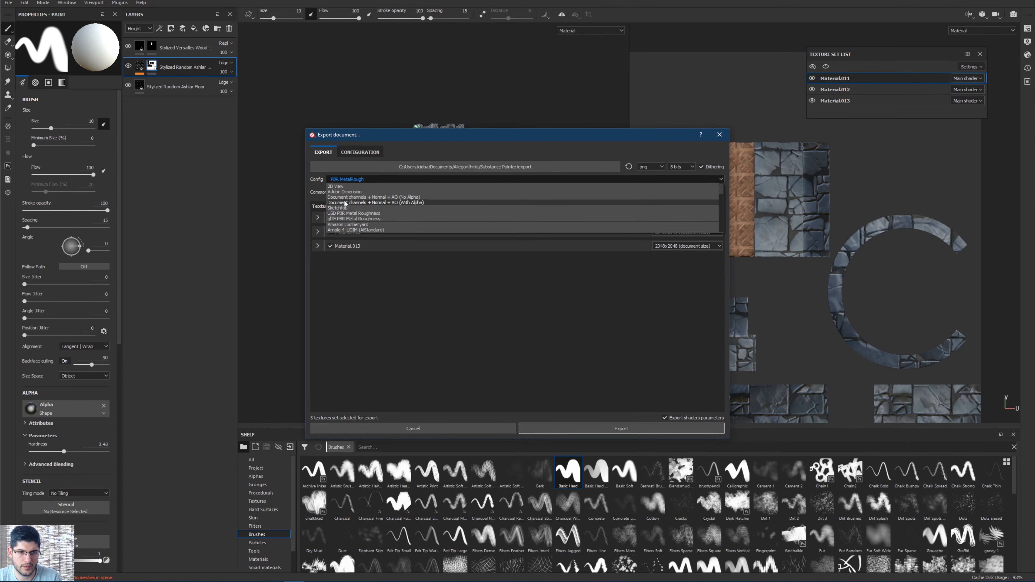
scroll(358, 215, down, 1)
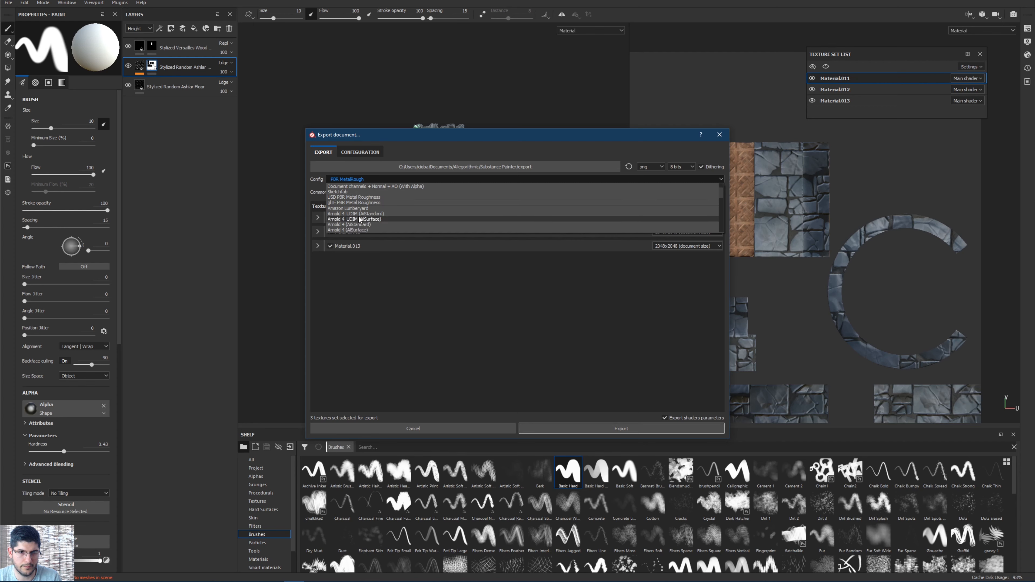
Choose the Blender_Marmoset export config and expand Material.011, Material.012 and Material.013 to review their output maps.
click(355, 216)
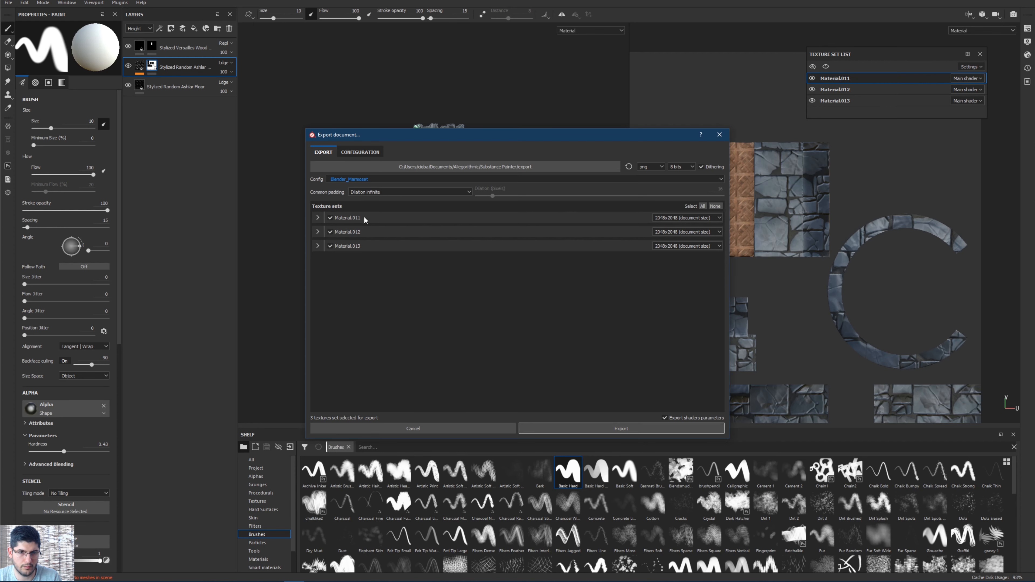
click(318, 217)
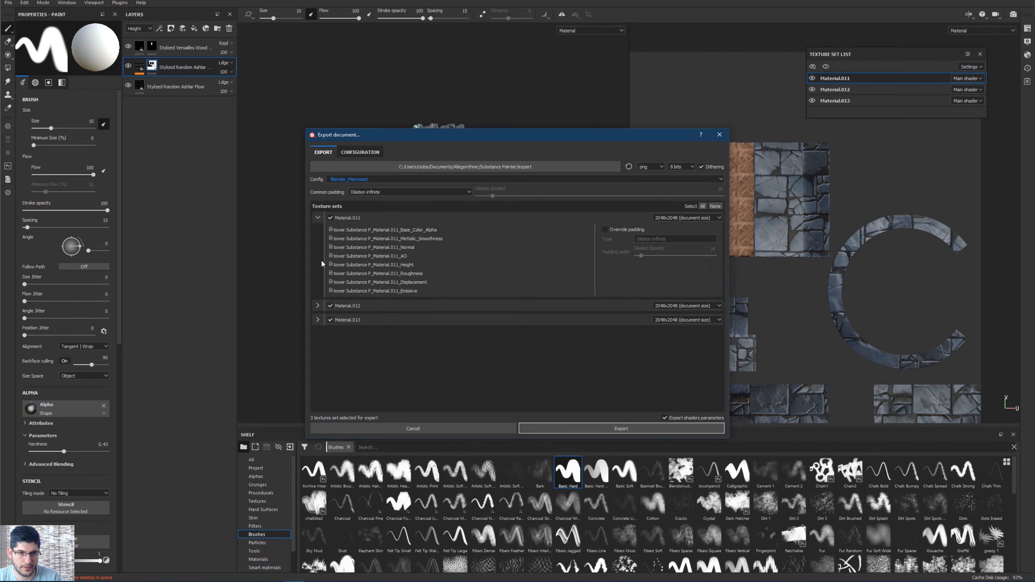
click(314, 308)
click(317, 394)
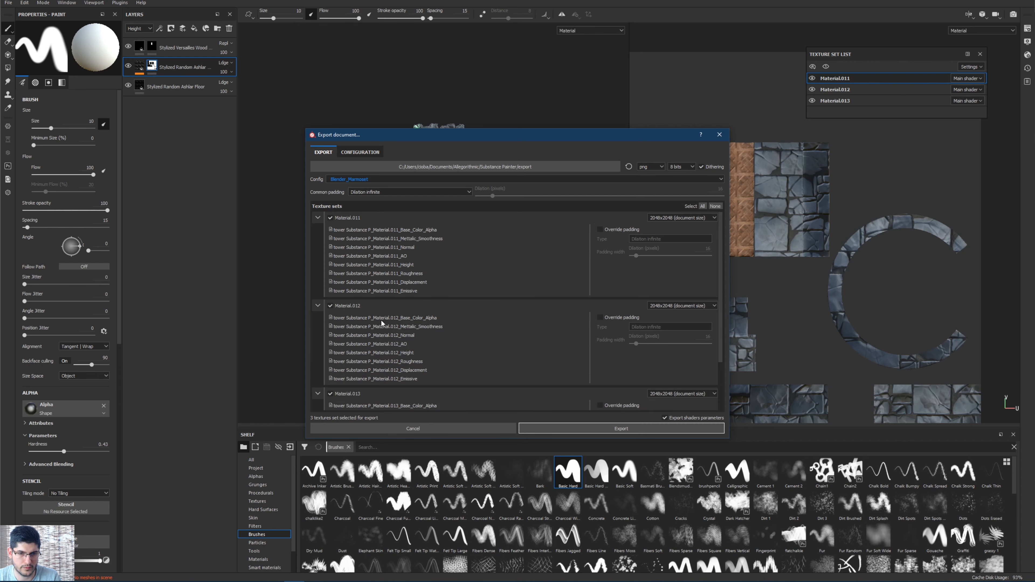
scroll(372, 310, down, 3)
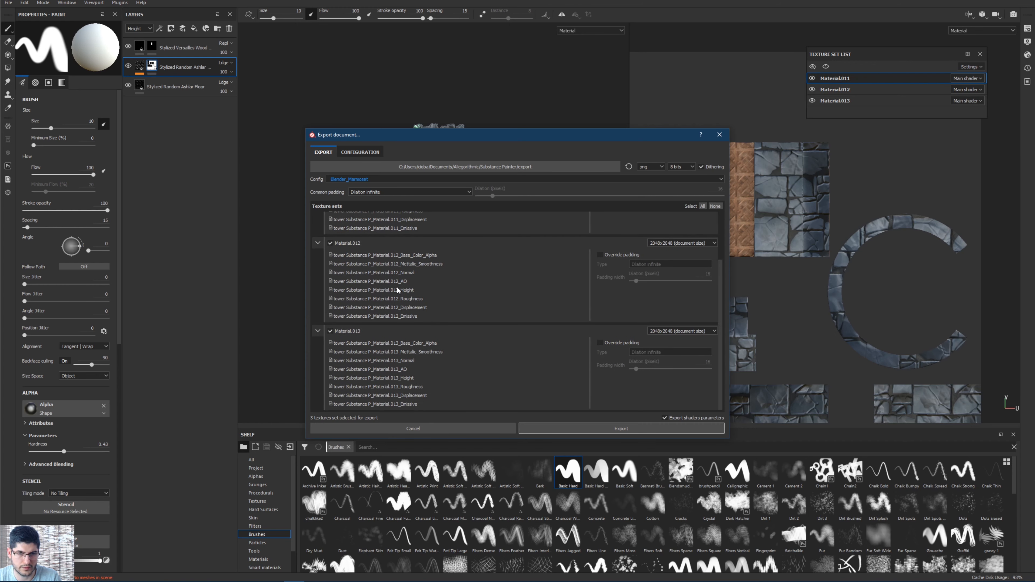
scroll(435, 281, up, 3)
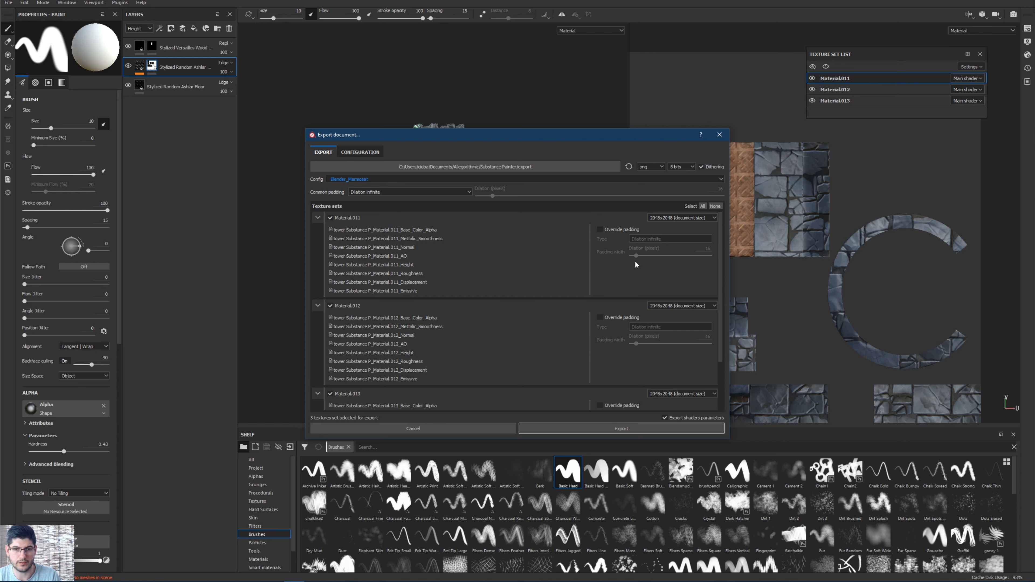
Set the export resolution of Material.011, Material.012 and Material.013 to 4096x4096.
click(663, 217)
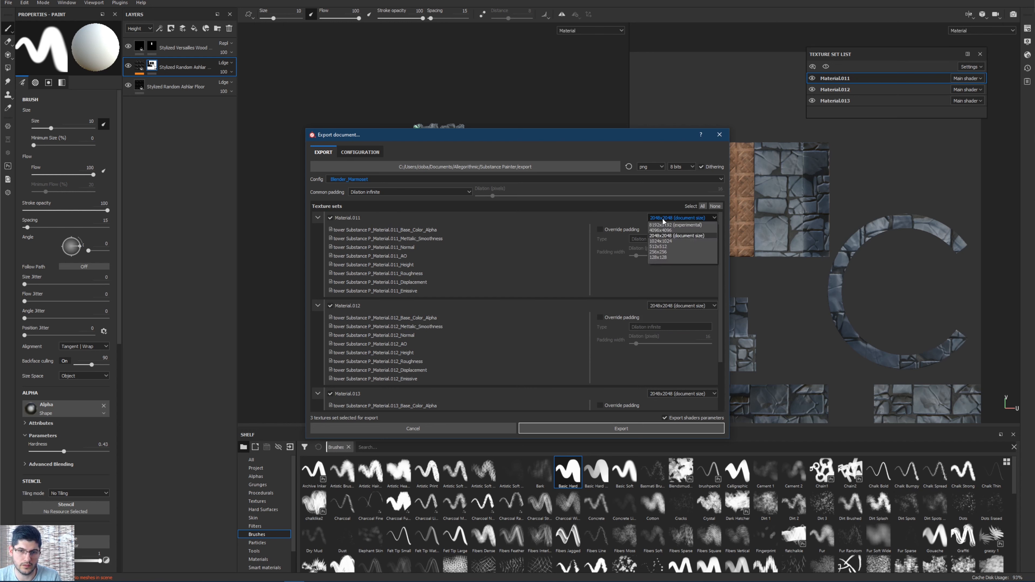
click(656, 235)
scroll(635, 253, down, 2)
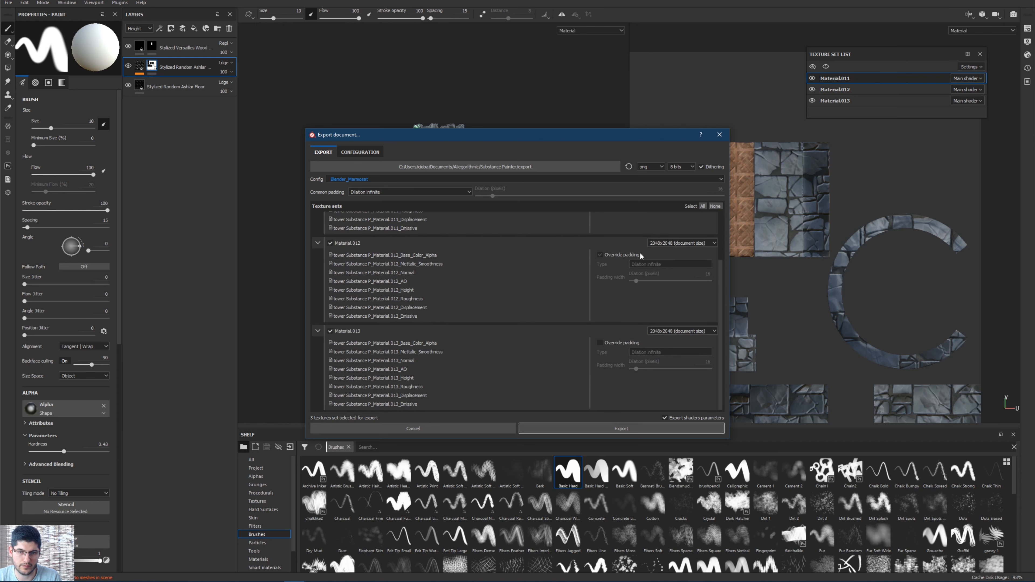
click(657, 244)
click(655, 250)
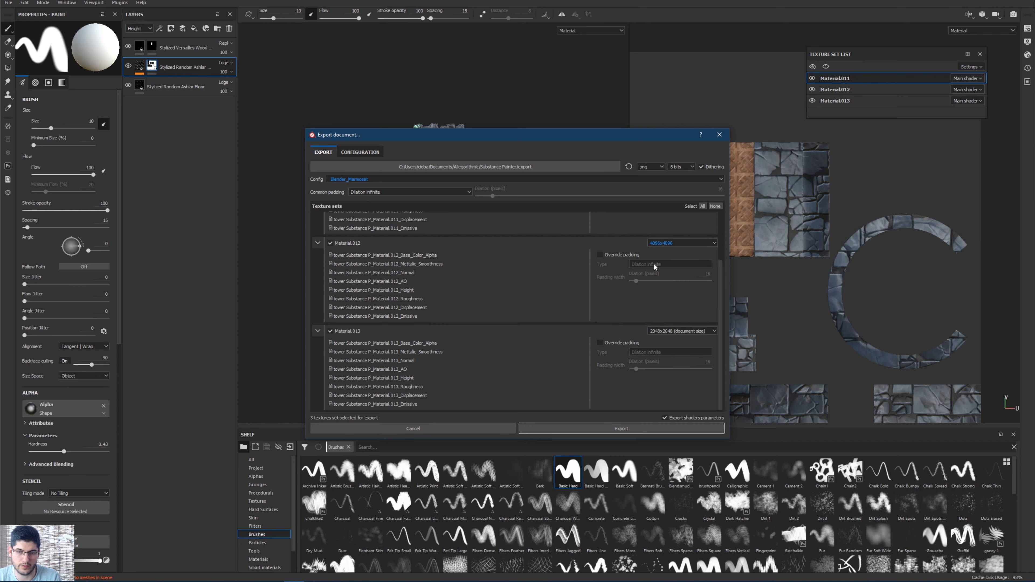
click(658, 333)
click(664, 339)
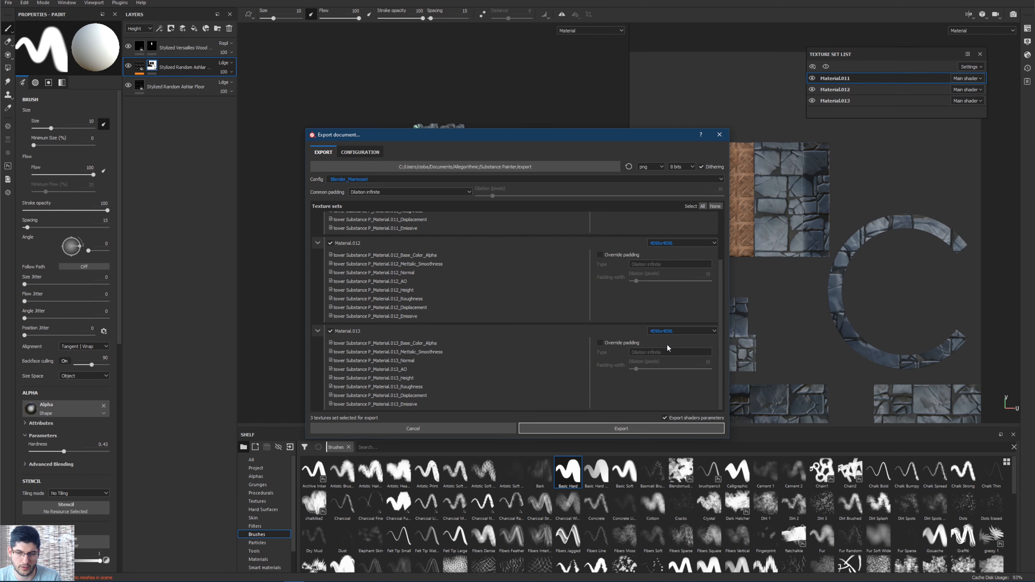
scroll(596, 309, up, 2)
drag(491, 136, 493, 83)
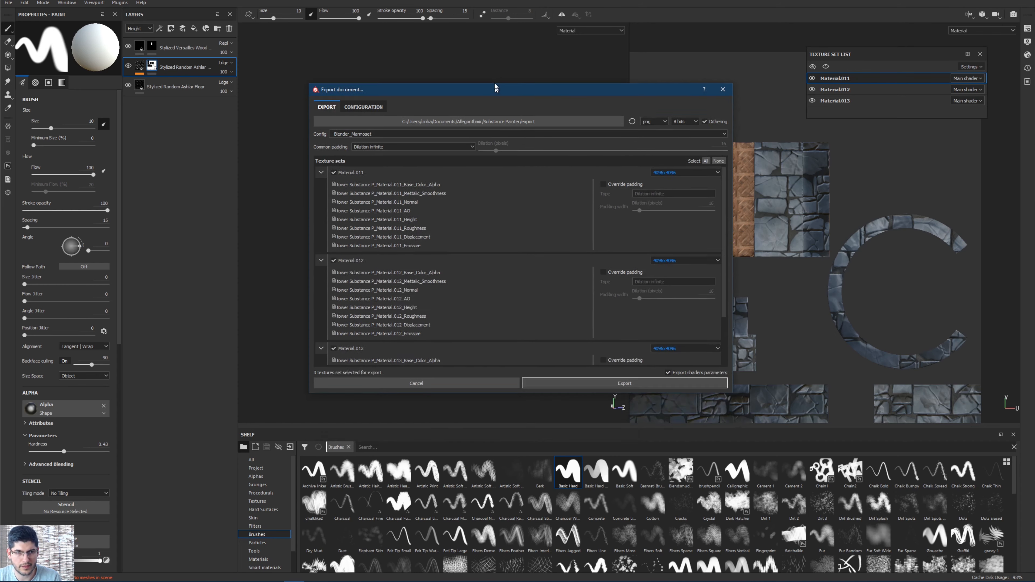
click(361, 98)
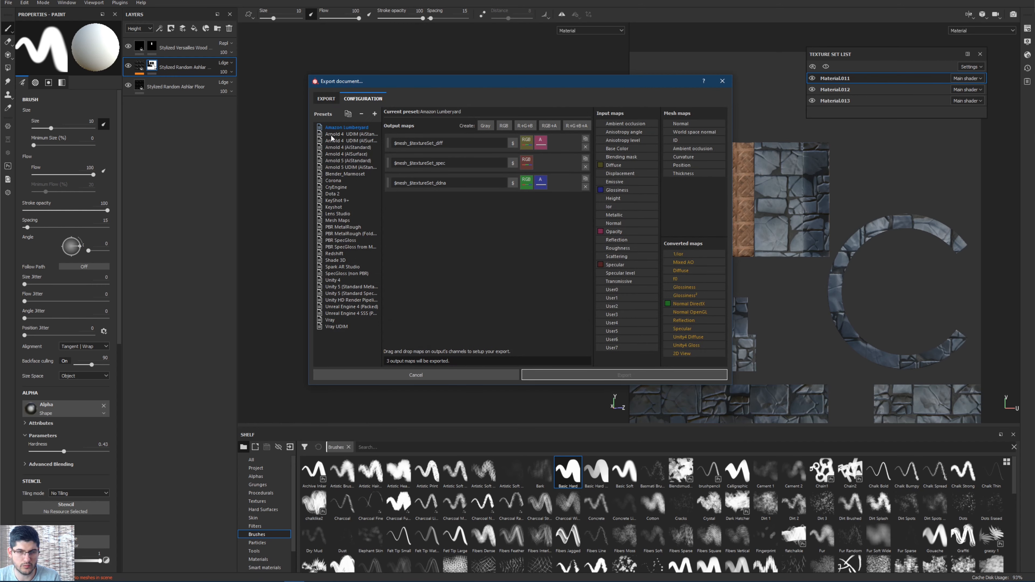
click(327, 99)
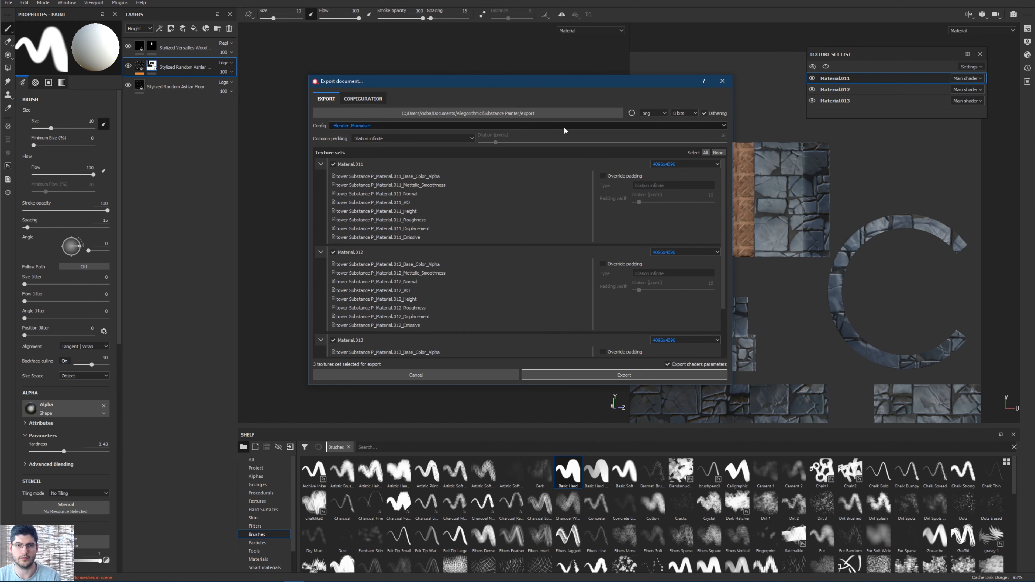
Browse for the export location in J:\3d Projects & Resources\Geometry and Textures\Blender Displacement Shapes\Tower Tutorial, using the path from File Explorer.
click(547, 117)
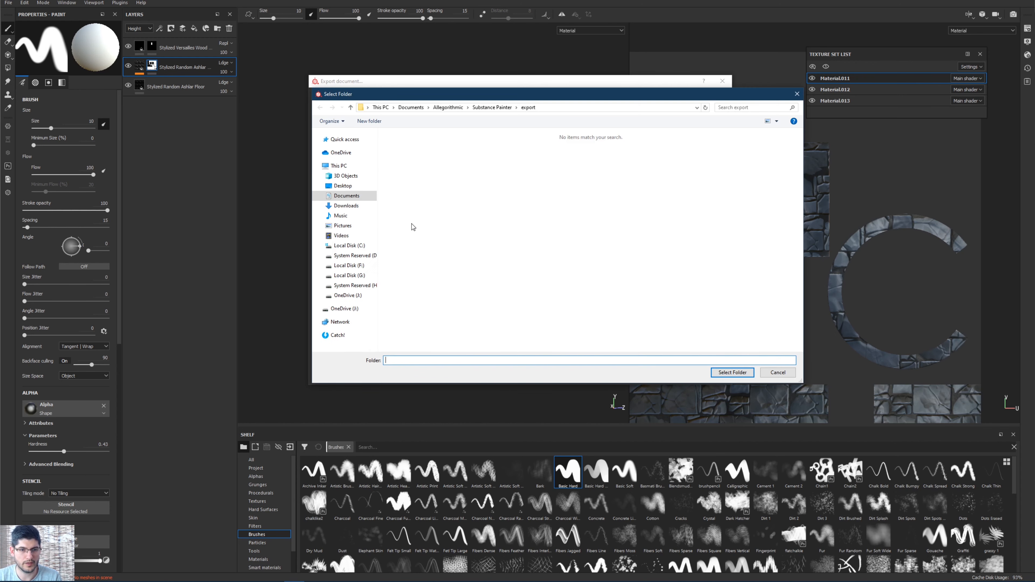
key(alt+Tab)
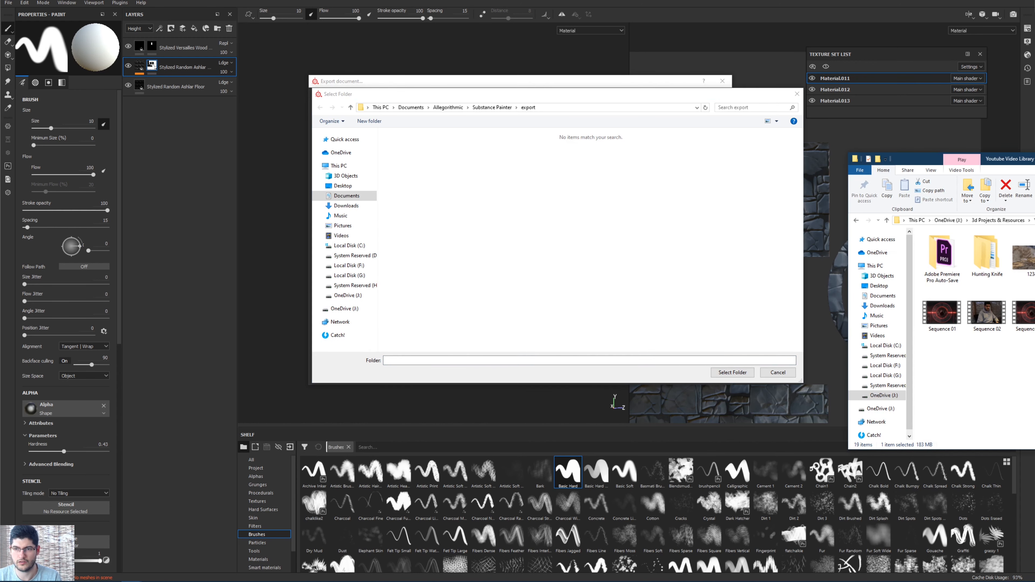
key(alt+Tab)
key(alt+d)
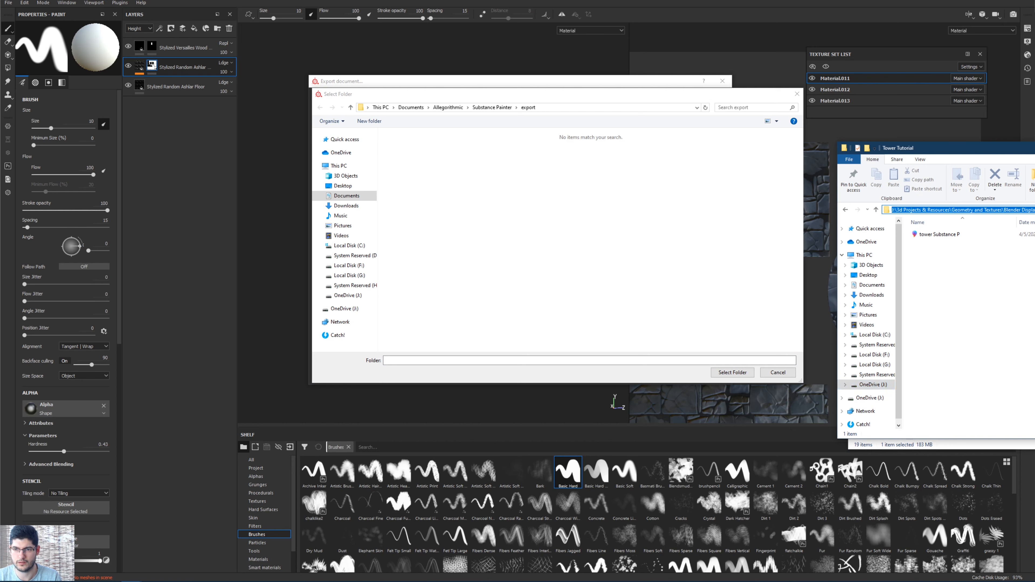
key(alt+Tab)
key(alt+d)
text(J:\3d Projects & Resources\Geometry and Textures\Blender Displacement Shapes\Tower Tutorial)
key(Return)
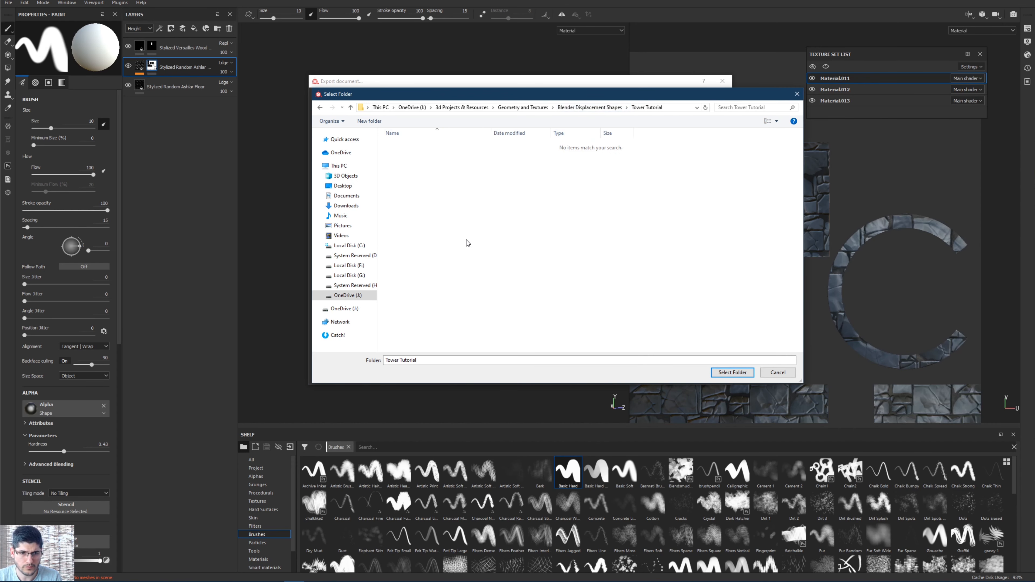
Create a folder named "Tower Texture Set 1" in Tower Tutorial and choose it as the export destination.
click(368, 122)
text(Tower Texture Set 1)
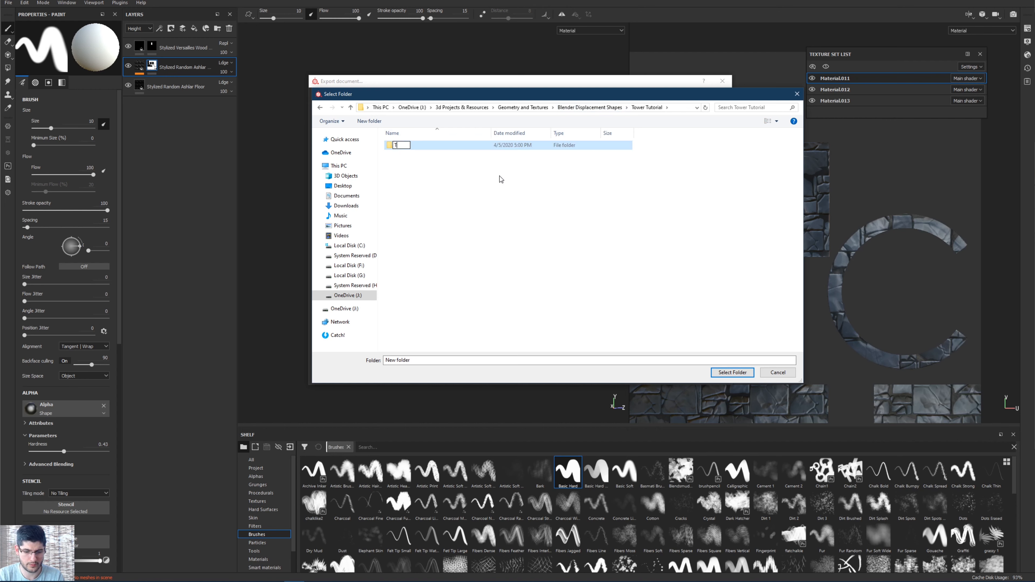
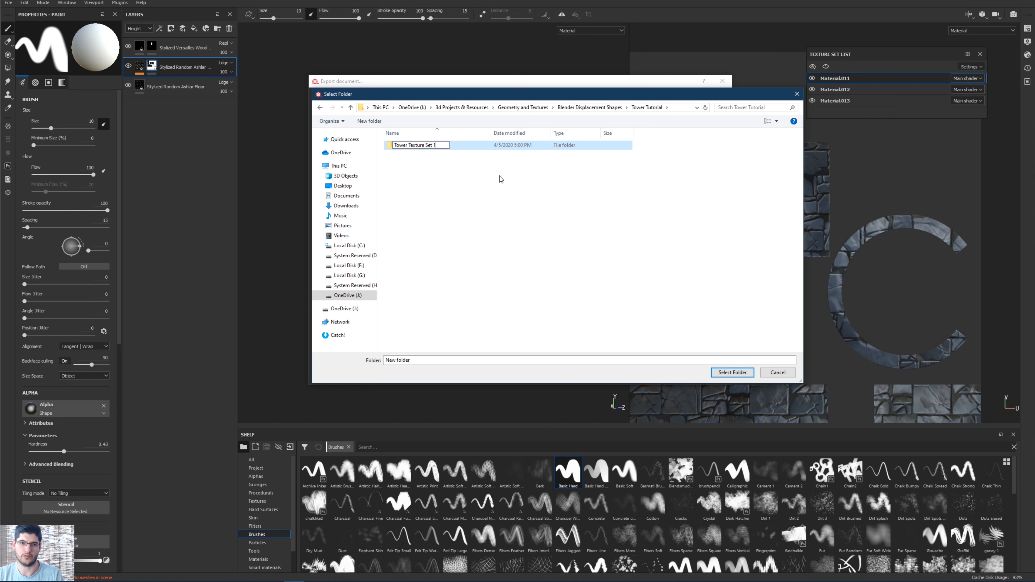
click(486, 200)
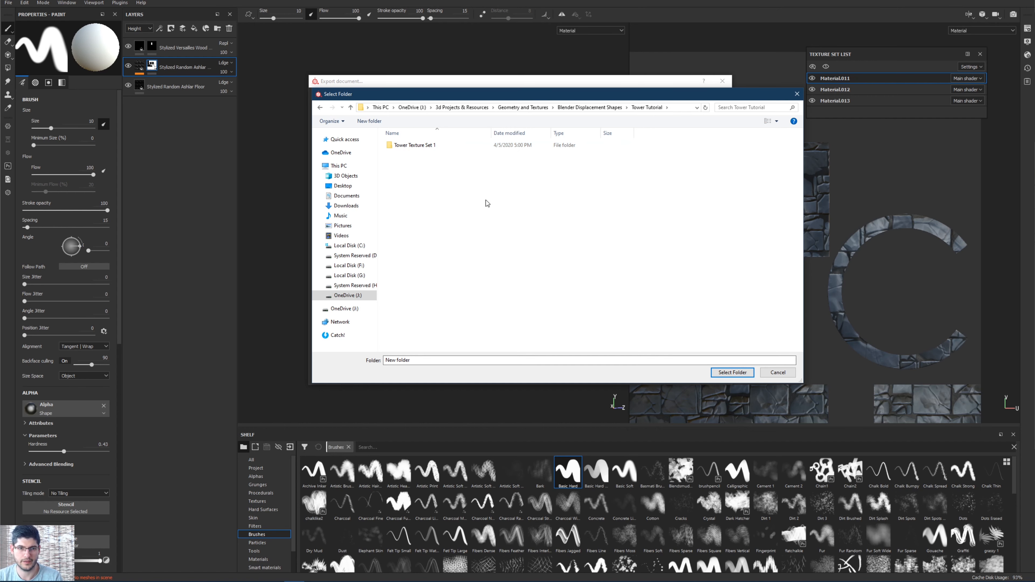
double_click(432, 150)
click(731, 373)
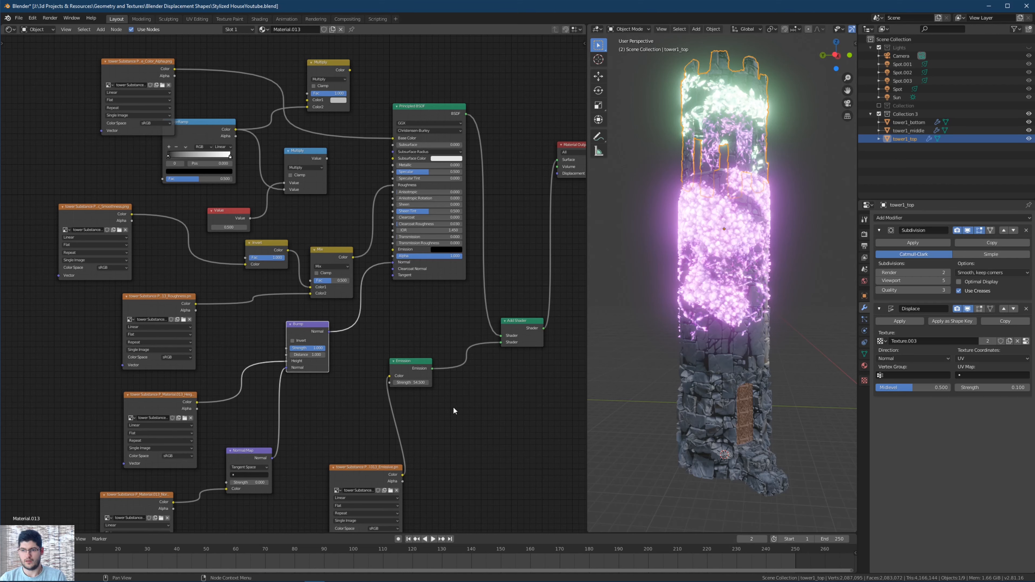
In Blender, lower the Emission node's strength in Material.013 to reduce the glow of the tower's top section.
middle_drag(621, 292, 739, 215)
shift+scroll(539, 308, down, 2)
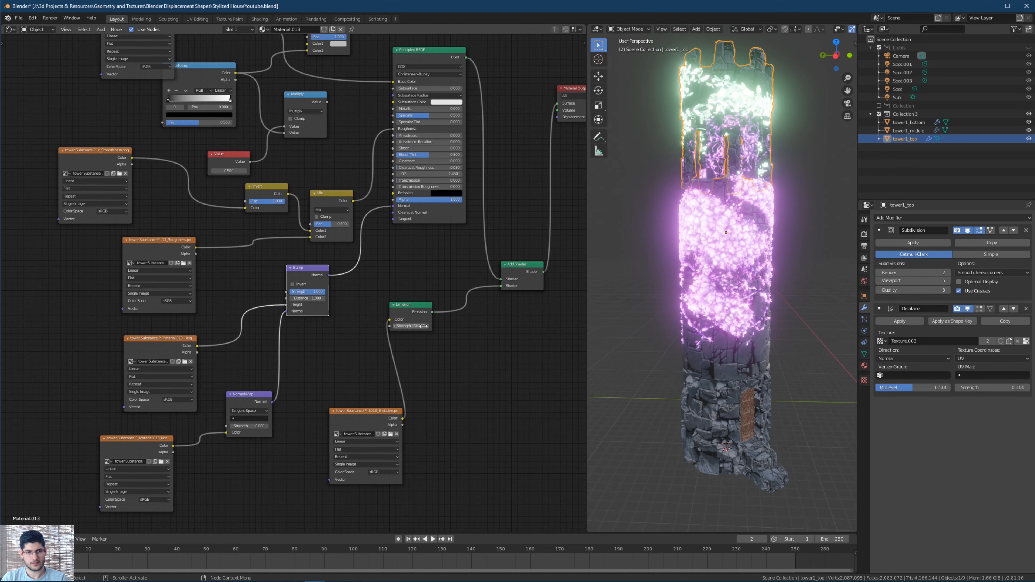
drag(410, 325, 379, 325)
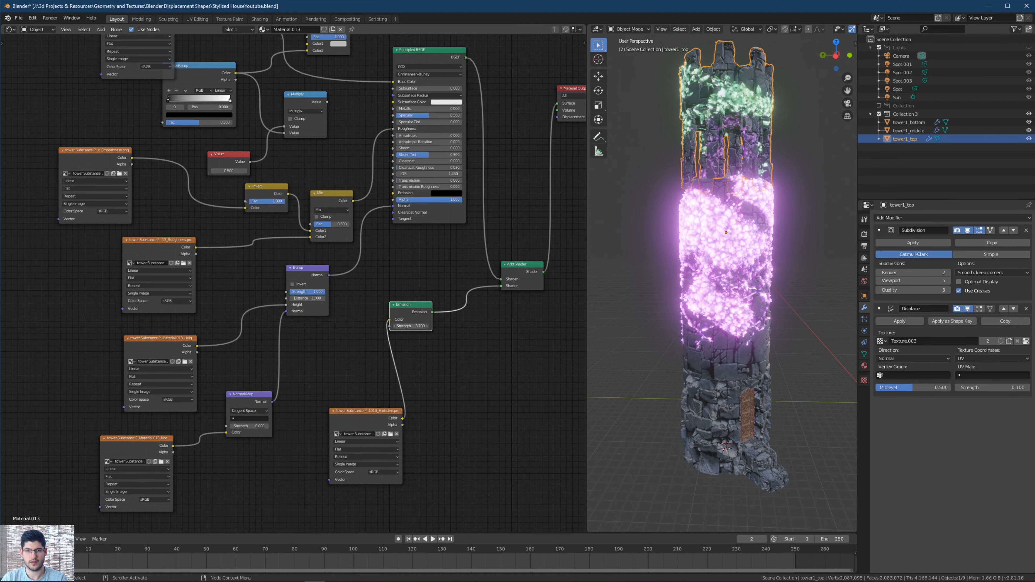
middle_drag(748, 102, 722, 222)
scroll(727, 125, up, 5)
scroll(716, 241, down, 5)
Tidy the Material.013 node tree by raising the Add Shader node and nudging the Material Output node.
middle_drag(521, 294, 486, 307)
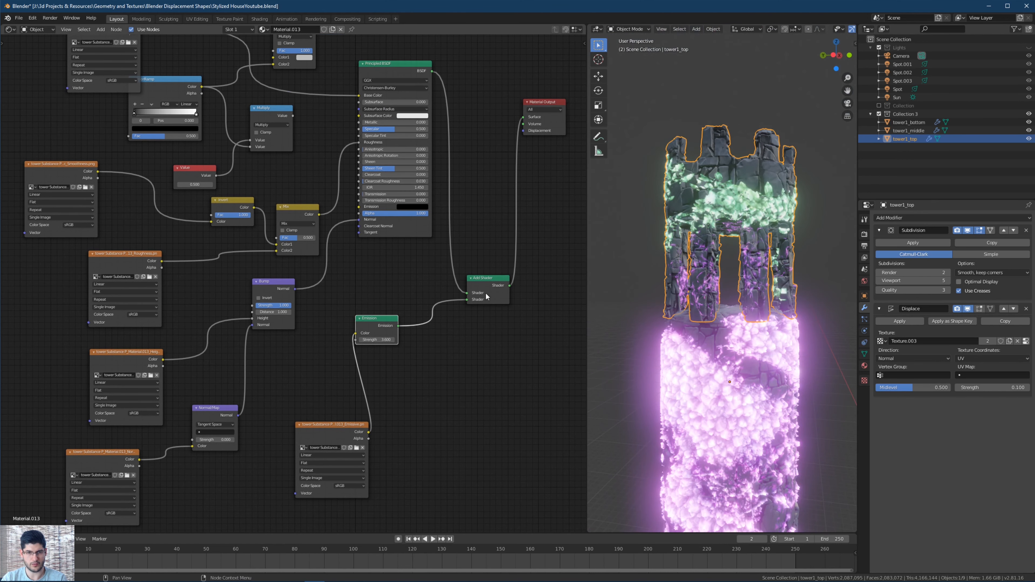
middle_drag(478, 216, 468, 234)
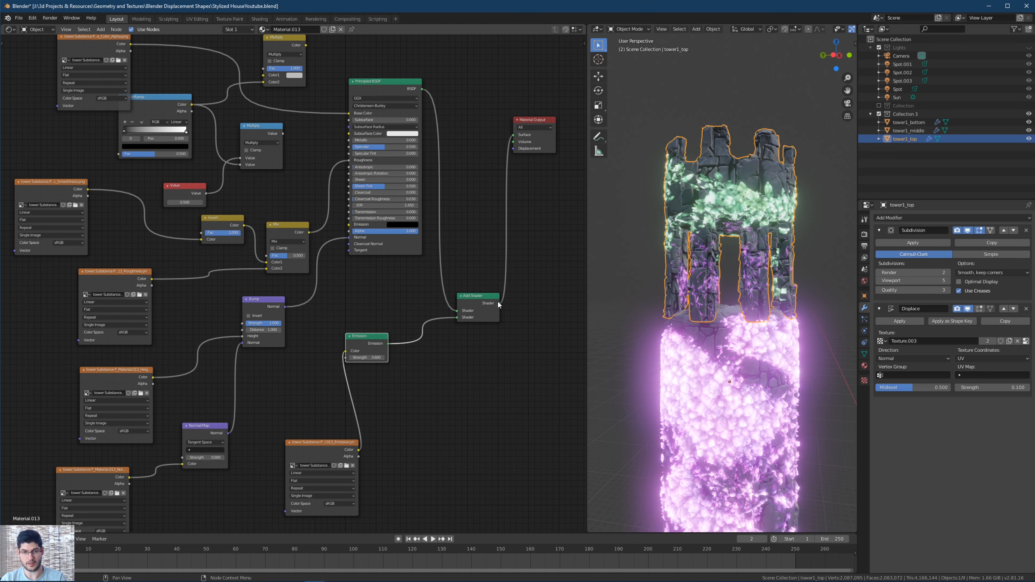
drag(475, 301, 467, 243)
drag(528, 120, 530, 126)
Select tower1_middle and lower the Emission node's strength in Material.012 to about 12.
scroll(743, 185, up, 6)
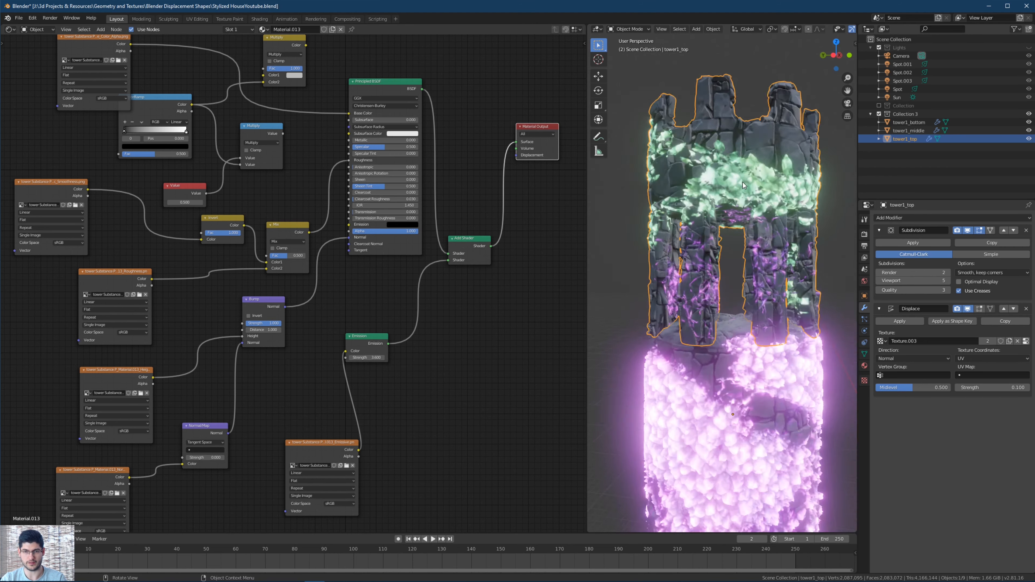
middle_drag(743, 181, 715, 206)
scroll(733, 214, down, 4)
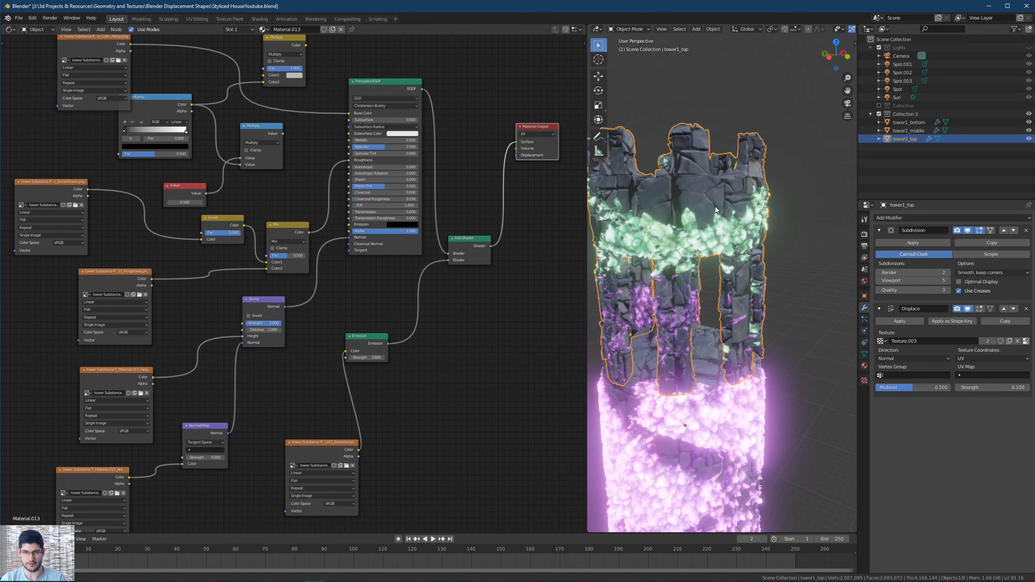
shift+middle_drag(754, 301, 764, 127)
click(880, 131)
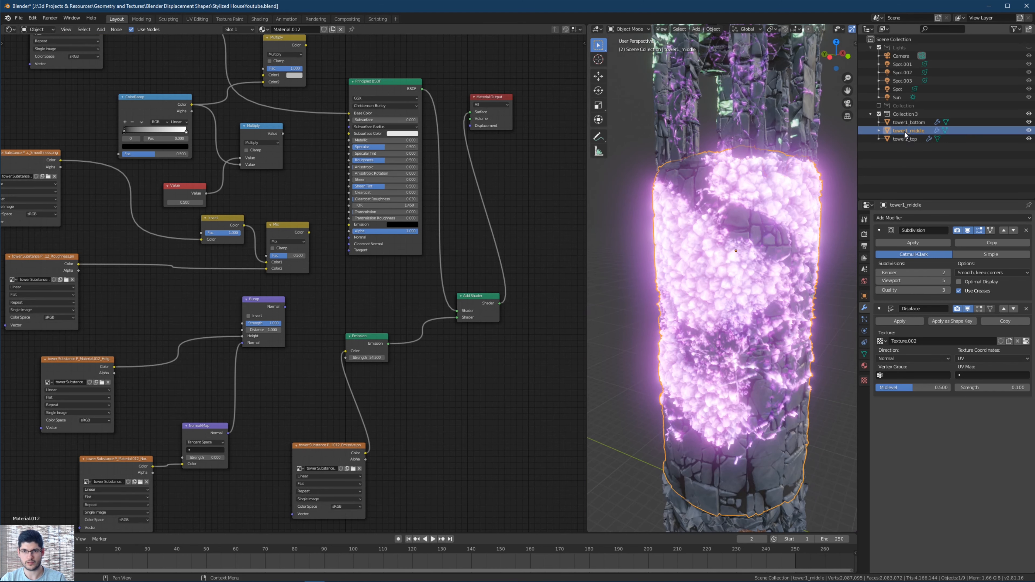
click(376, 326)
text(3.1)
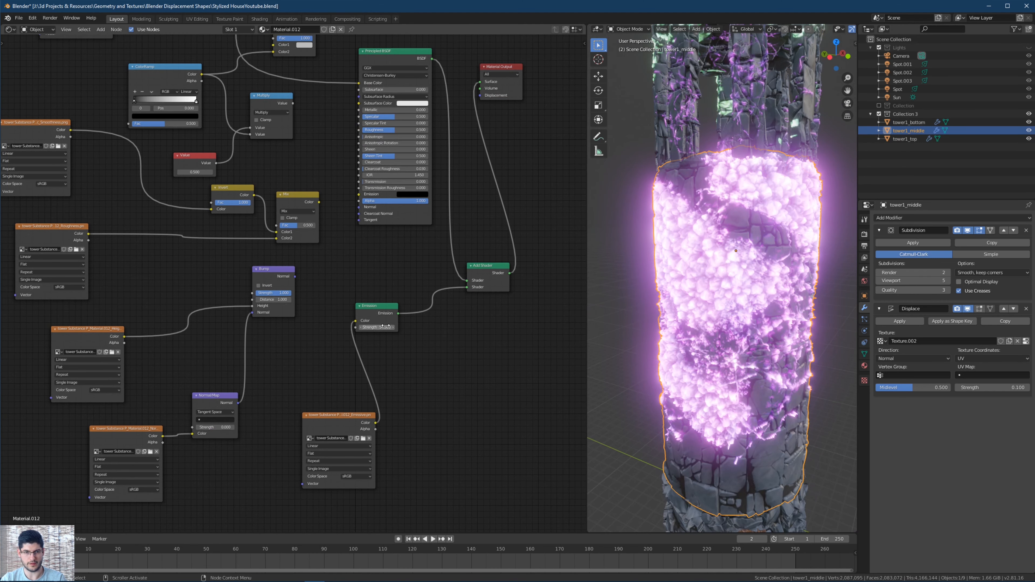
key(Return)
drag(377, 327, 418, 327)
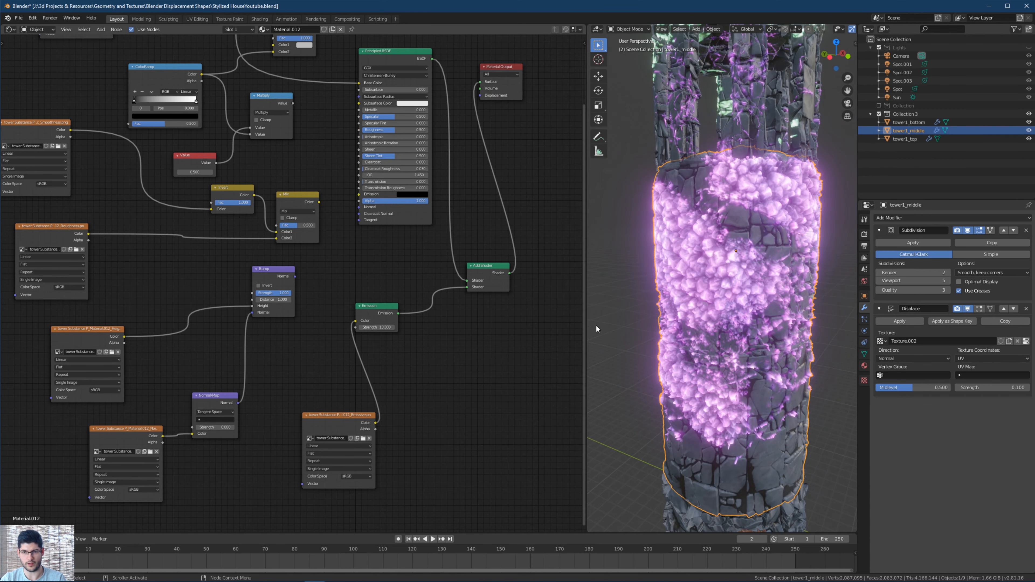
Examine the whole tower from several angles, checking the glowing foliage, the stone displacement and the wooden door.
scroll(745, 315, up, 7)
scroll(748, 314, down, 8)
middle_drag(748, 313, 699, 290)
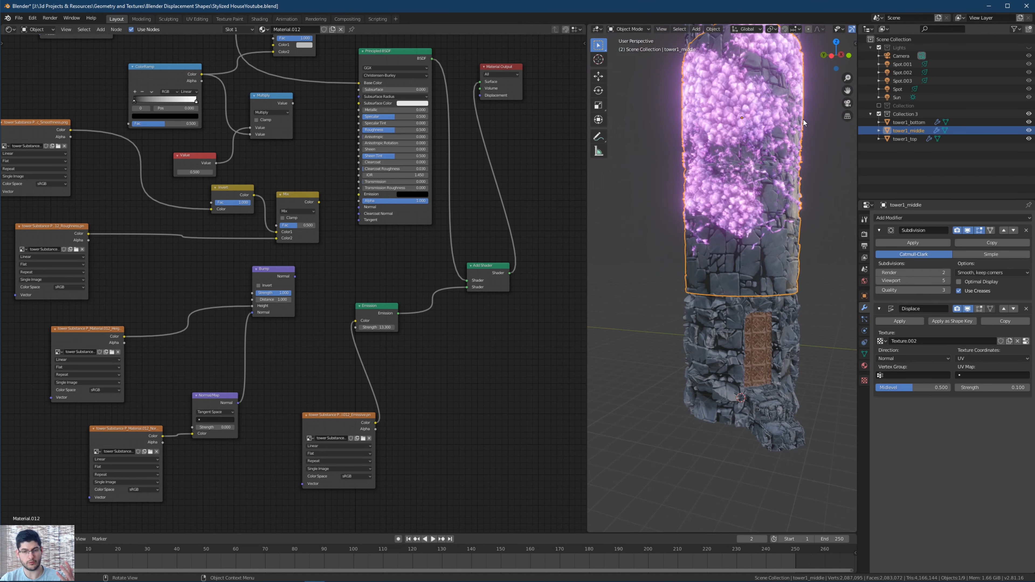
scroll(736, 368, up, 2)
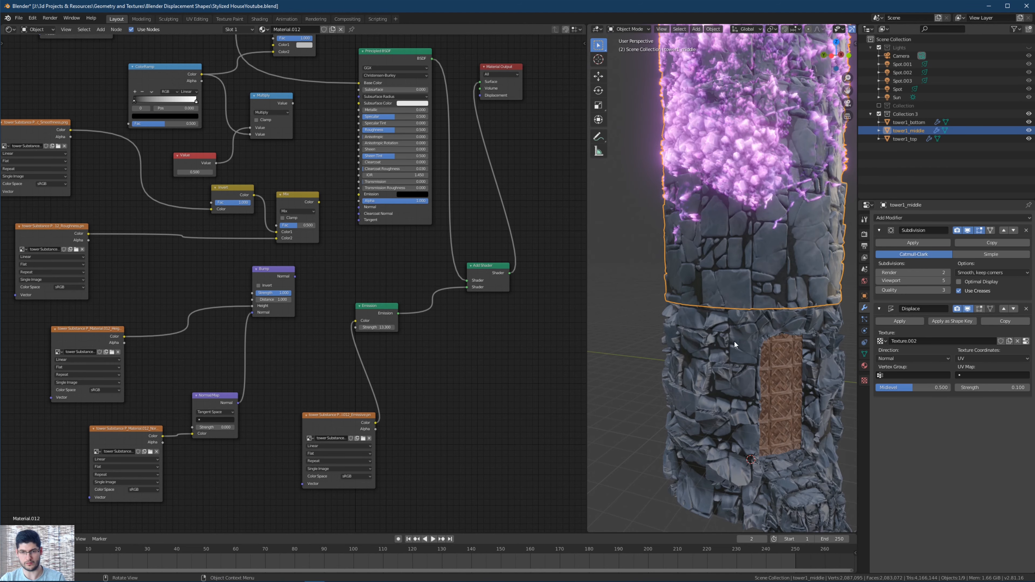
shift+middle_drag(733, 340, 746, 284)
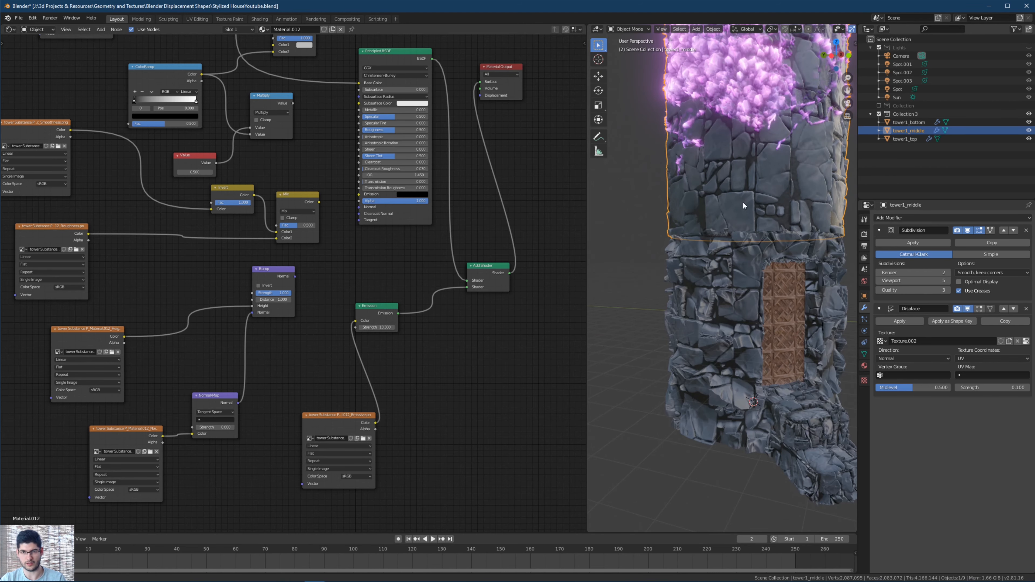
middle_drag(742, 201, 774, 315)
scroll(747, 184, down, 1)
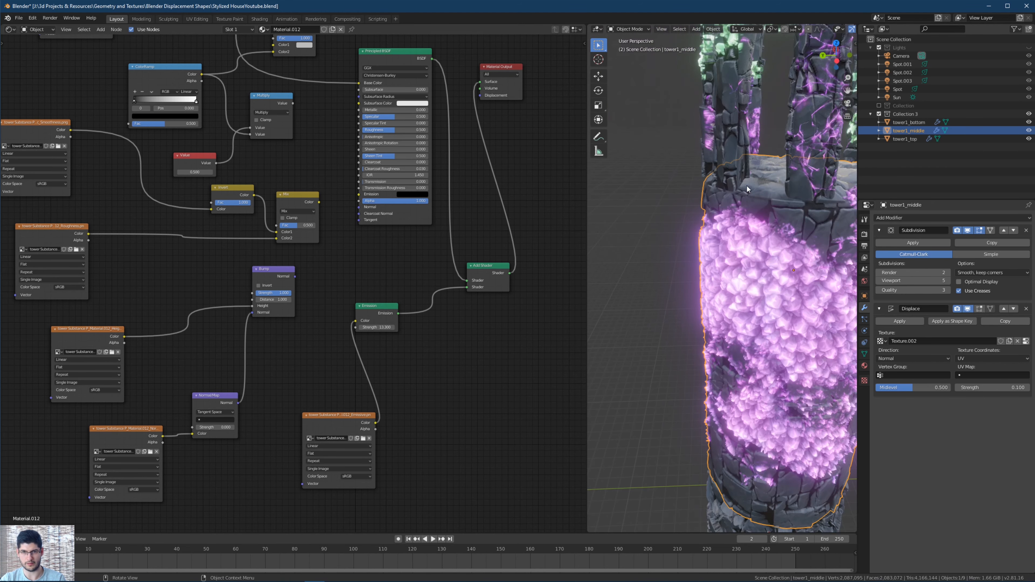
scroll(746, 184, up, 1)
middle_drag(747, 184, 731, 173)
scroll(731, 173, down, 2)
shift+middle_drag(759, 424, 753, 277)
shift+middle_drag(755, 114, 760, 281)
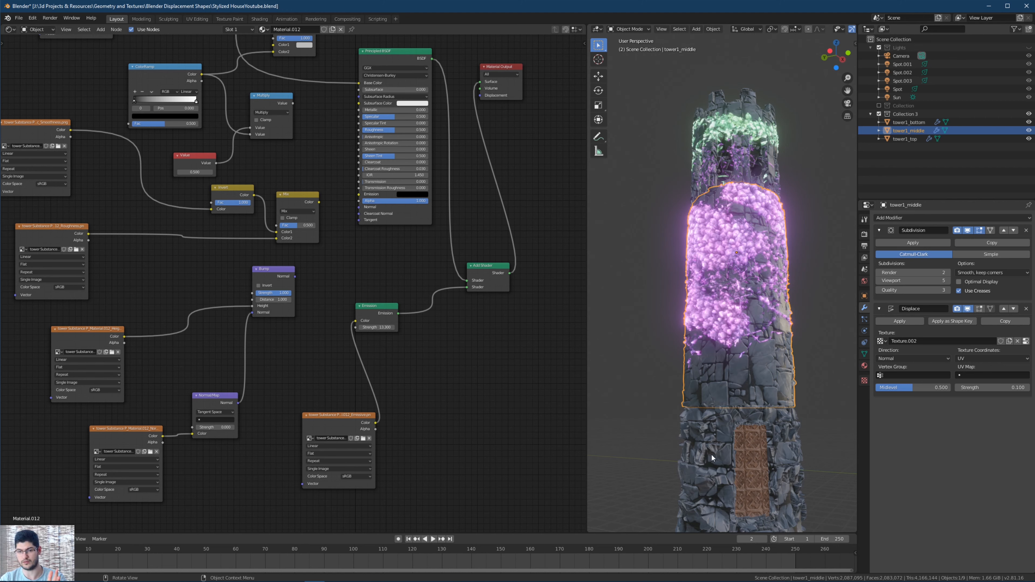
middle_drag(720, 430, 733, 419)
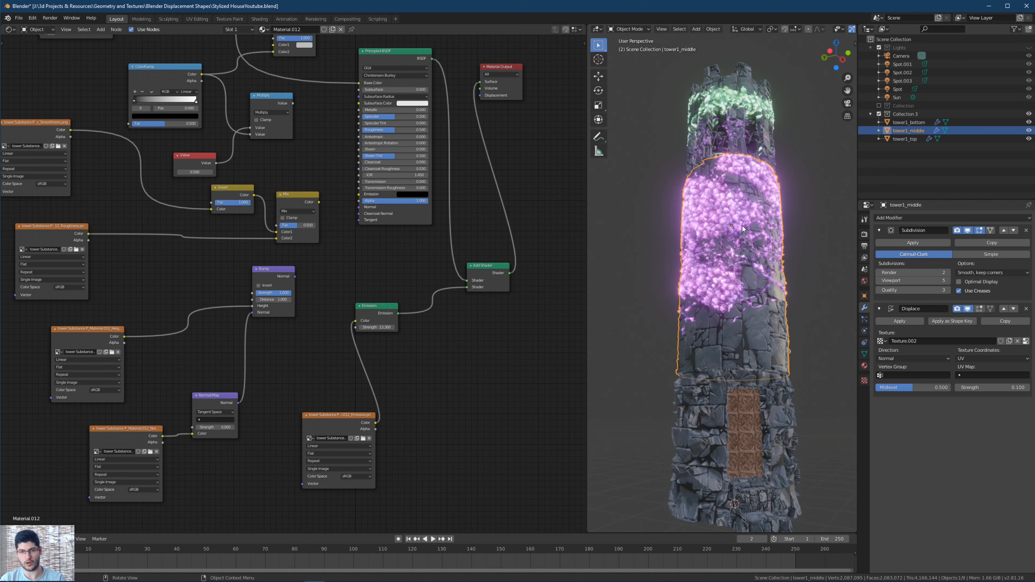
Review the node setups of the tower sections, ending with tower1_middle selected, and widen the 3D viewport against the node editor.
click(919, 122)
click(910, 138)
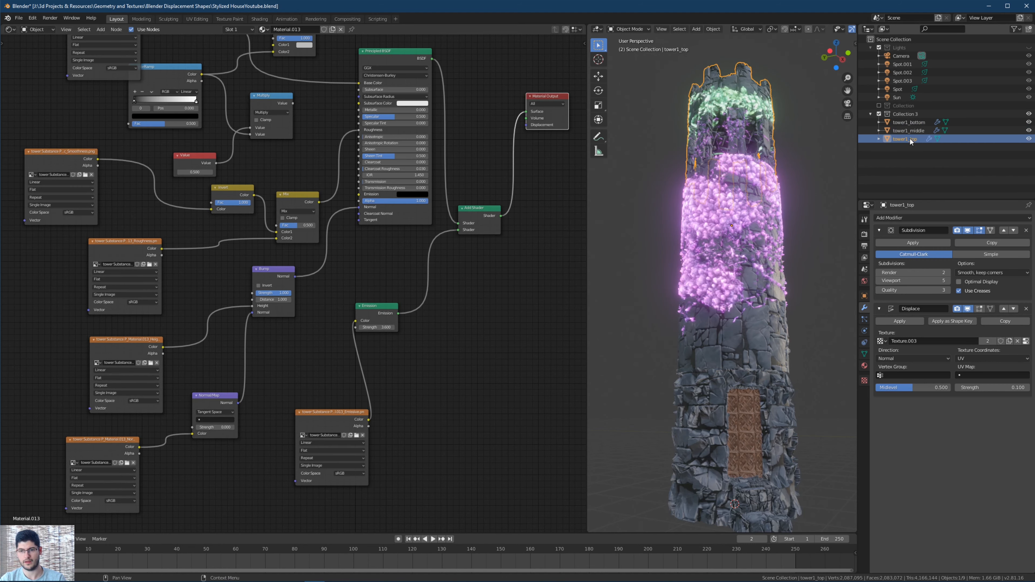
click(905, 131)
scroll(562, 273, down, 1)
middle_drag(697, 273, 728, 237)
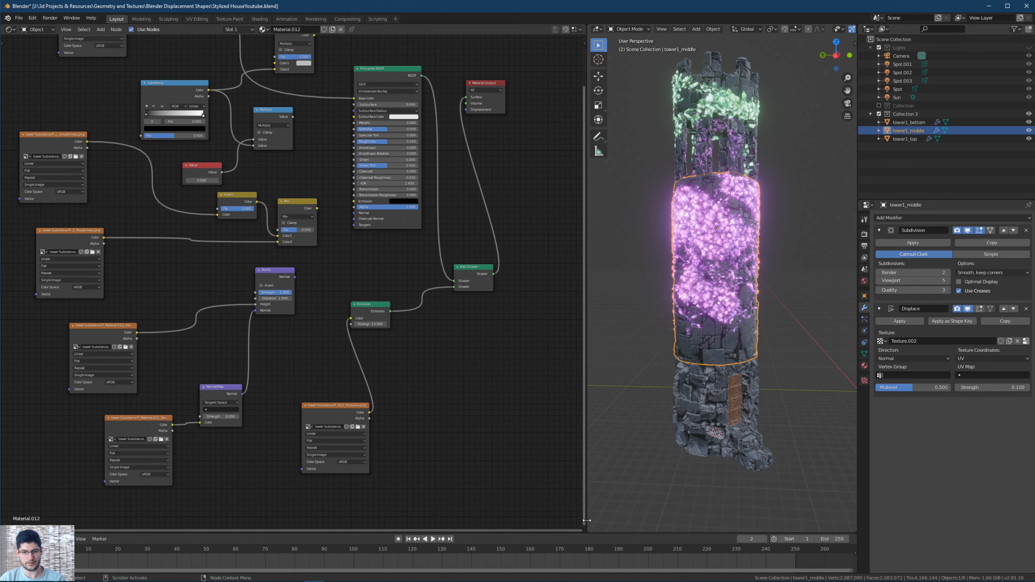
drag(585, 515, 264, 261)
Select tower1_bottom and examine its displaced stones, wooden door and front steps from several angles.
middle_drag(304, 255, 552, 270)
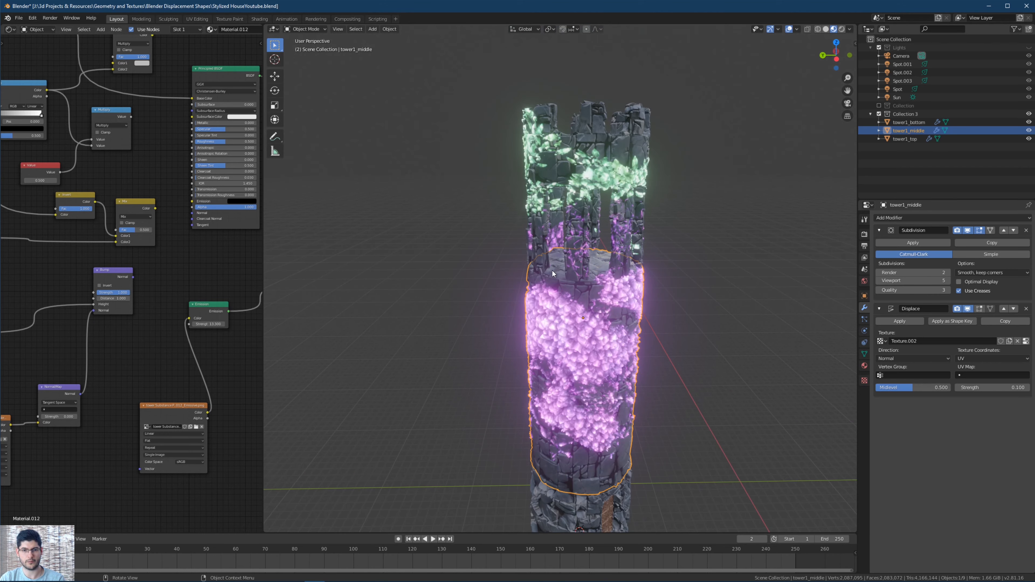
shift+middle_drag(566, 448, 558, 244)
click(537, 345)
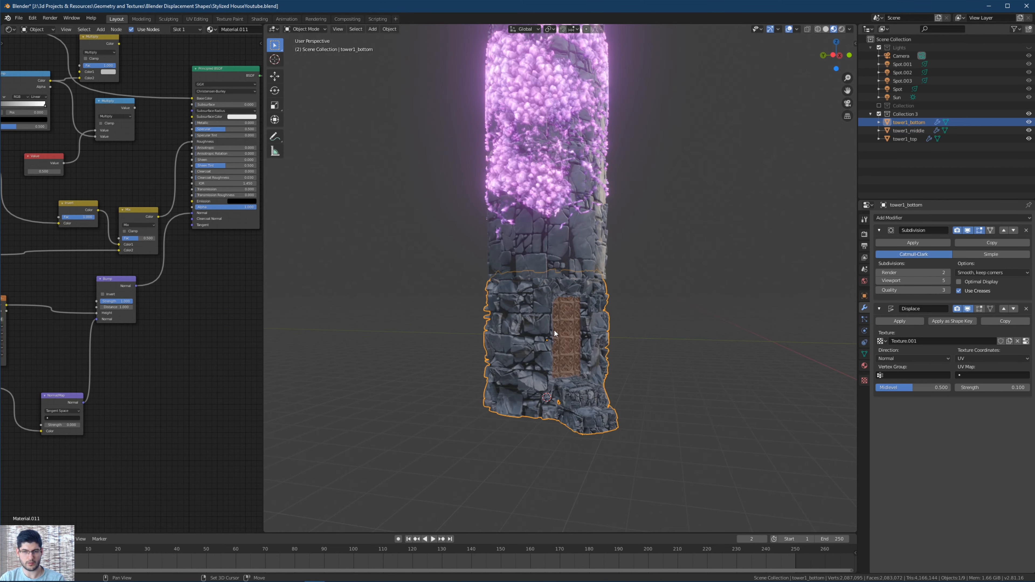
scroll(601, 264, up, 5)
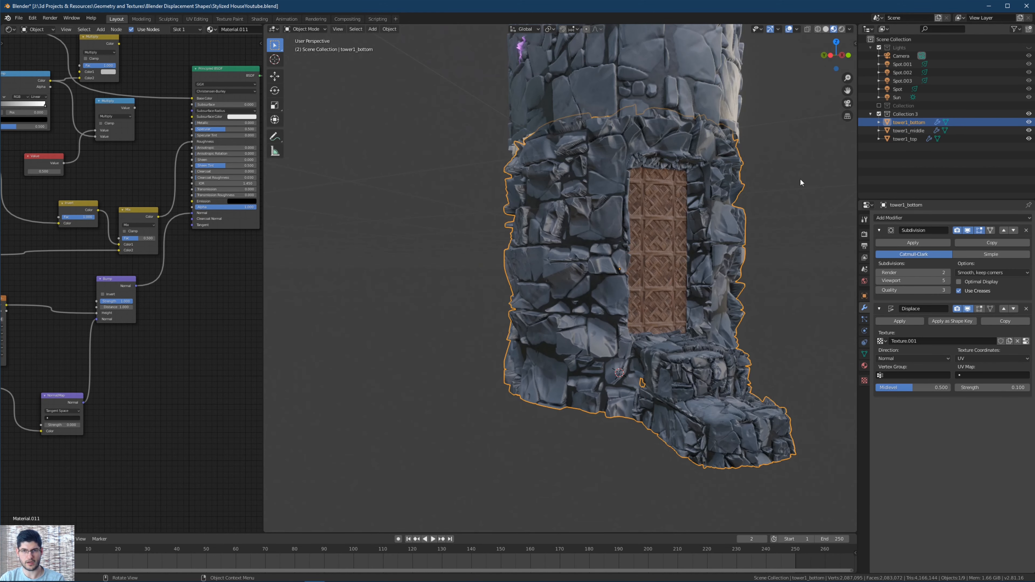
middle_drag(678, 137, 666, 170)
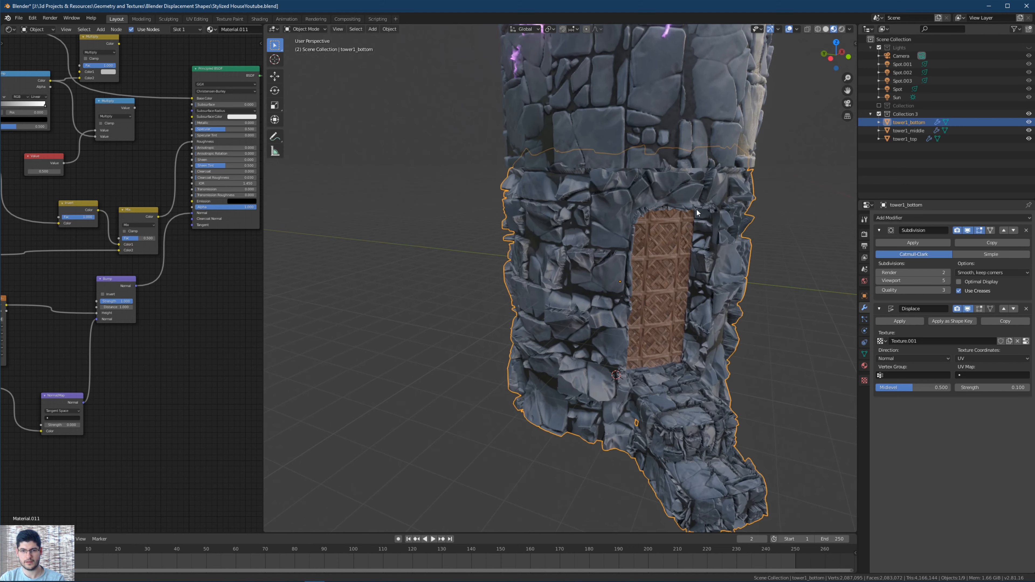
shift+middle_drag(696, 209, 682, 198)
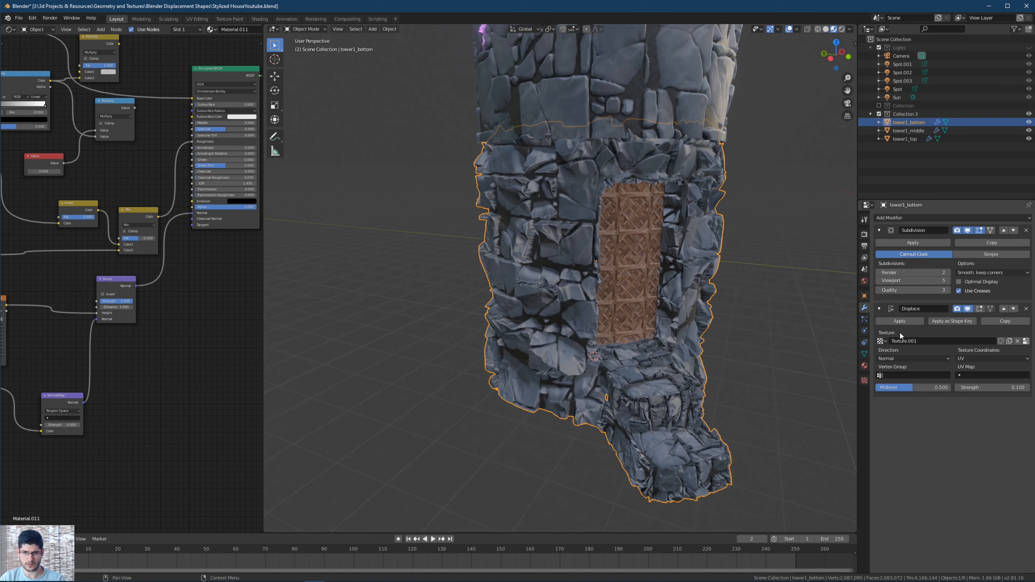
middle_drag(766, 316, 698, 300)
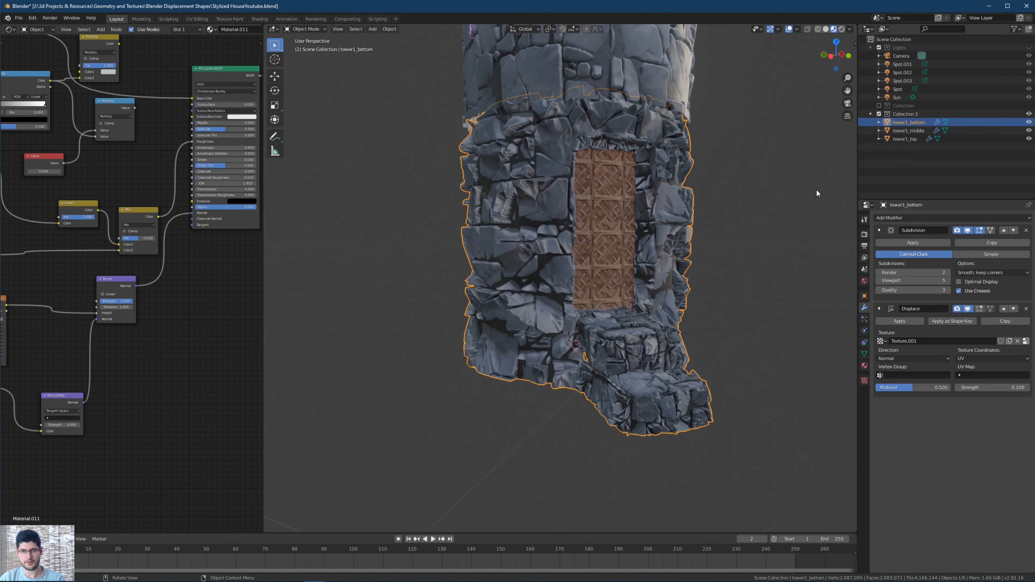
middle_drag(816, 189, 728, 173)
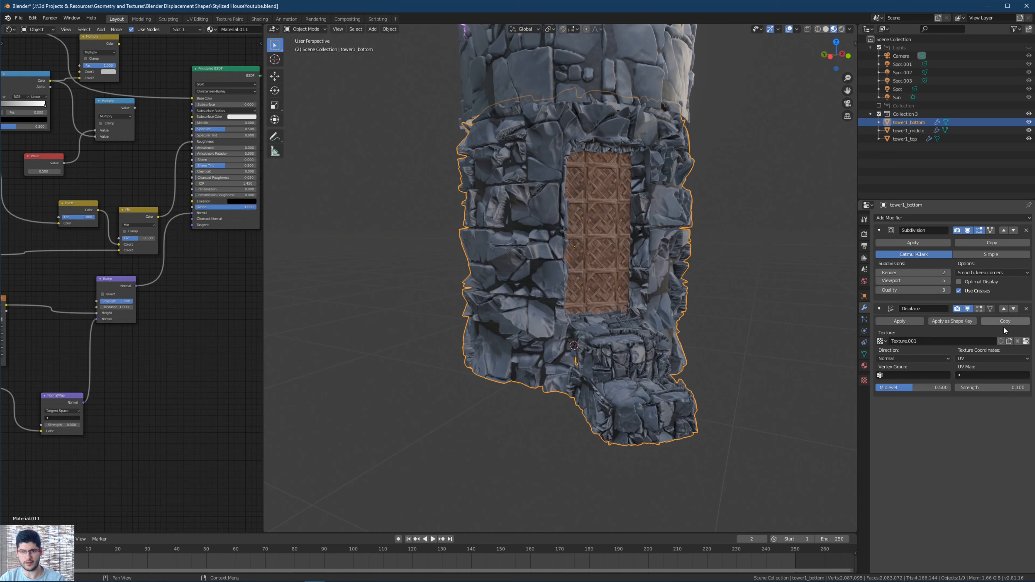
middle_drag(707, 216, 697, 133)
Select all three tower sections and export them as an FBX file named tower_high.fbx in the Tower Tutorial folder.
scroll(709, 227, down, 5)
drag(739, 73, 540, 375)
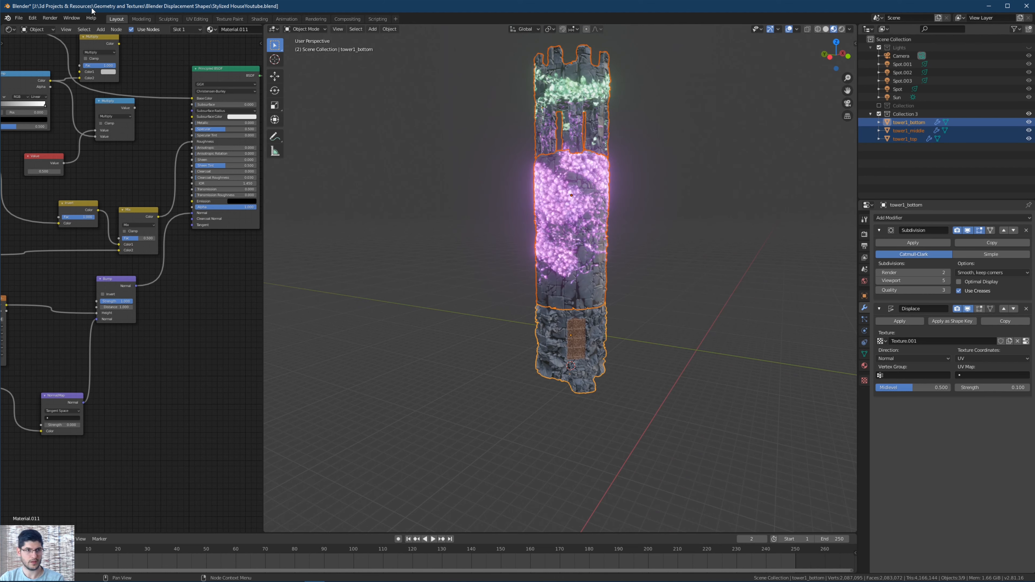
click(19, 18)
mouse_move(41, 137)
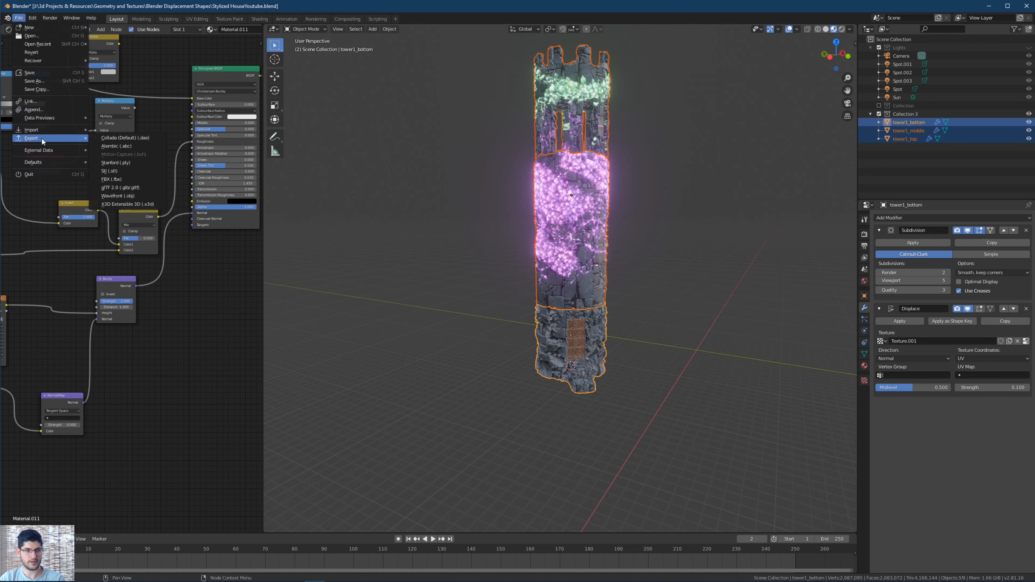
click(117, 180)
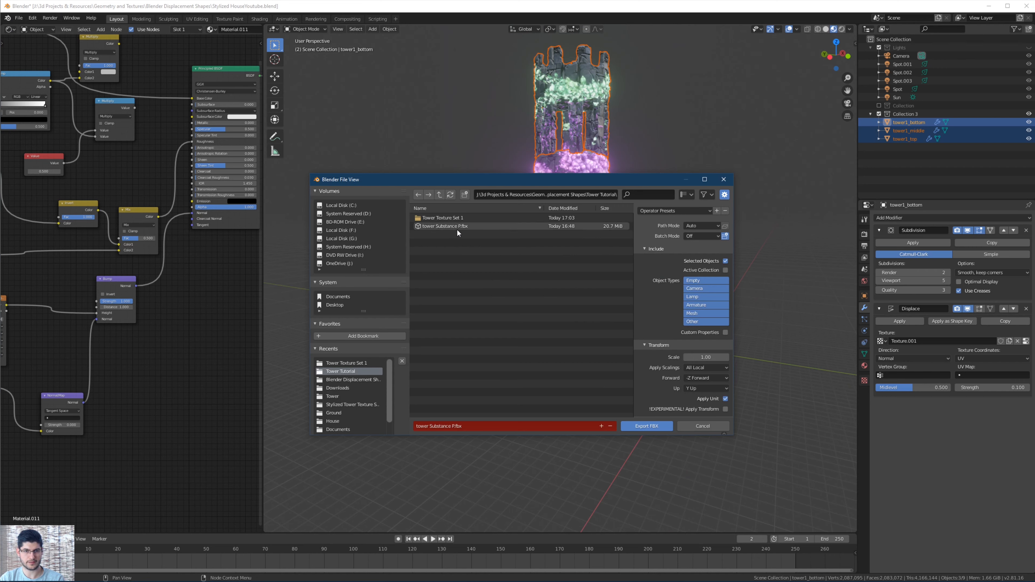
click(482, 426)
text(towe)
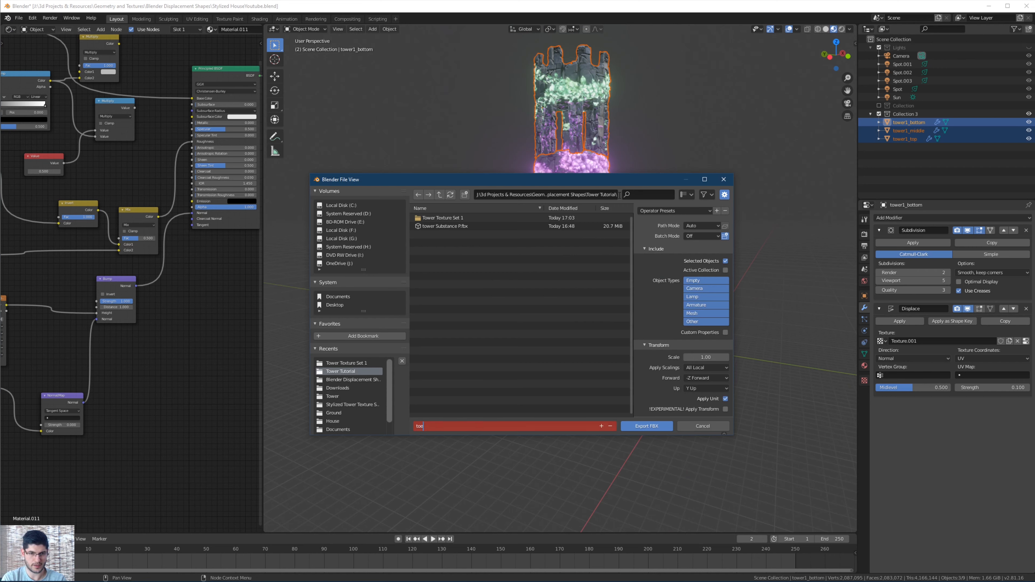
text(r_high)
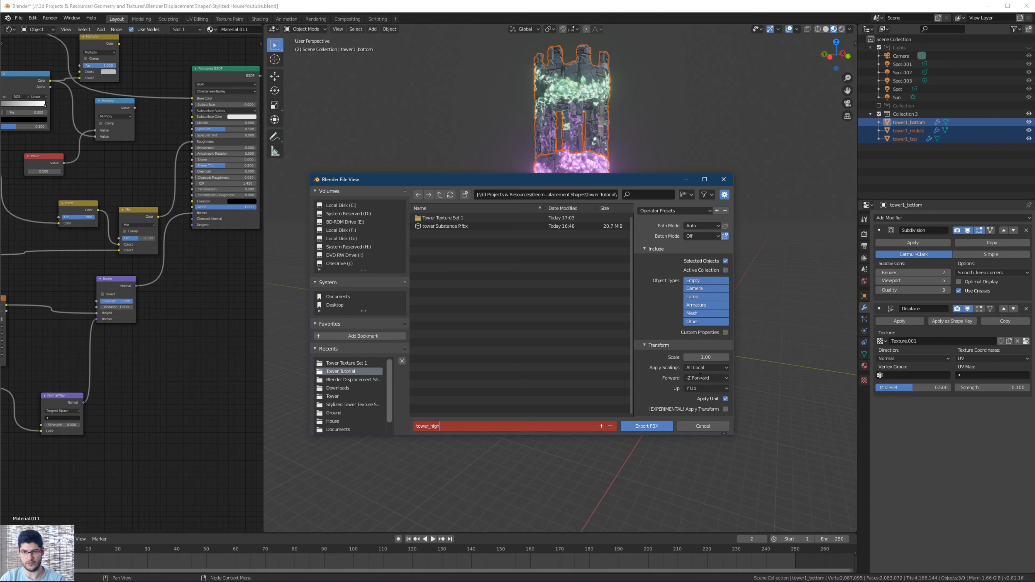
key(Return)
scroll(679, 308, down, 5)
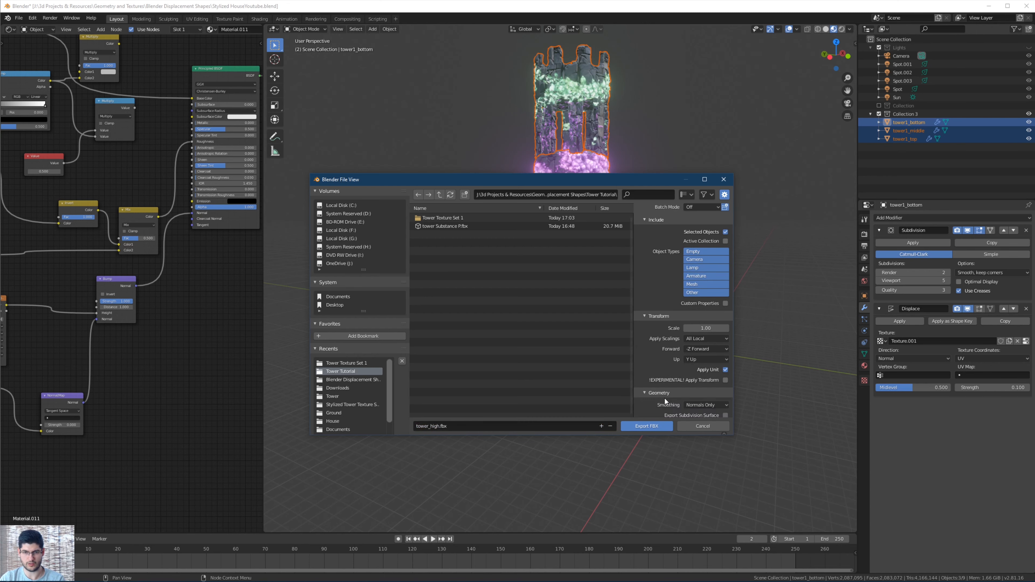
click(636, 426)
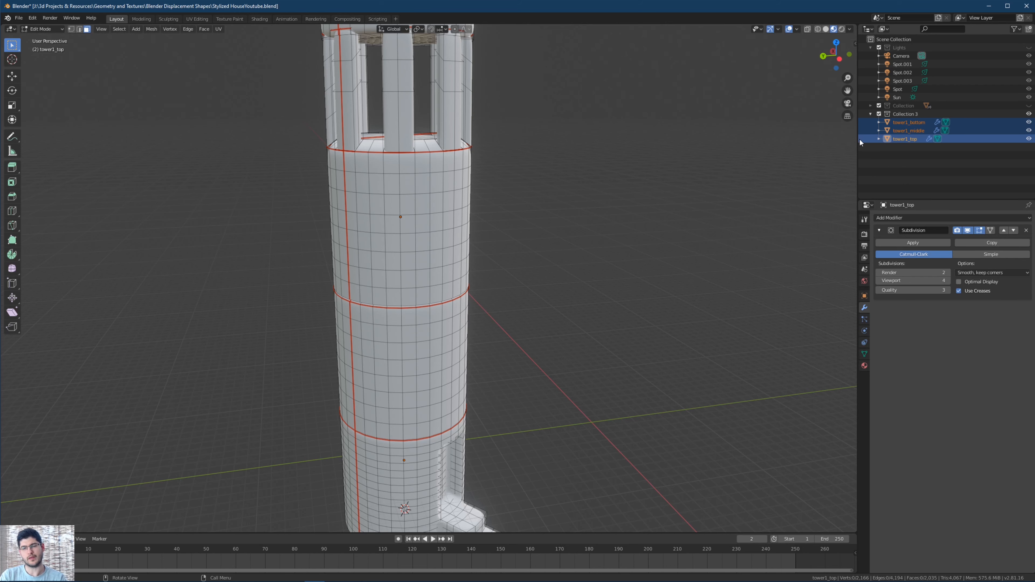
Select only tower1_bottom of the undisplaced tower, enter Edit Mode and inspect its doorway, steps and seams.
scroll(585, 204, down, 3)
middle_drag(584, 203, 484, 308)
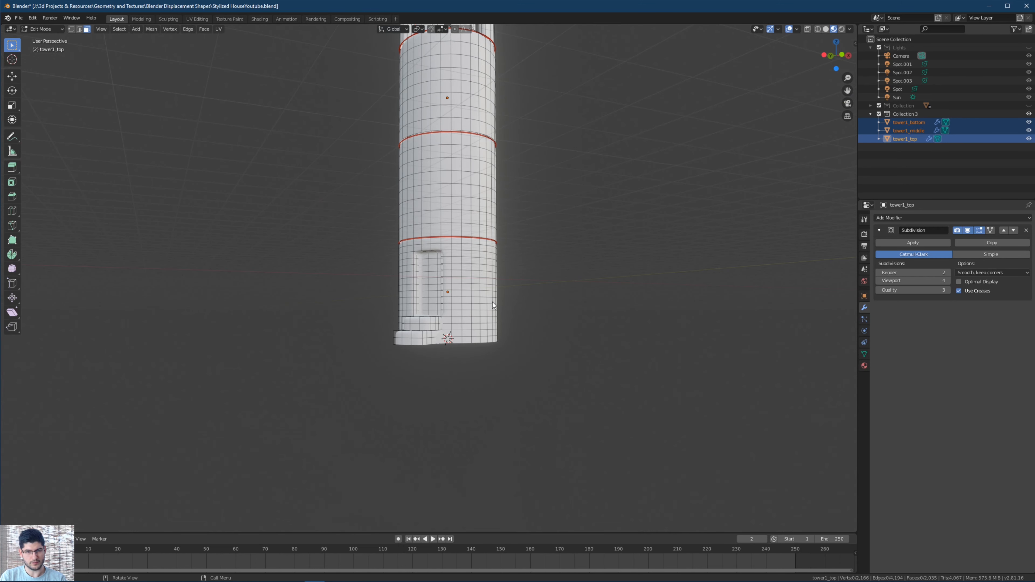
key(Tab)
click(549, 269)
click(469, 283)
key(Tab)
scroll(470, 283, up, 3)
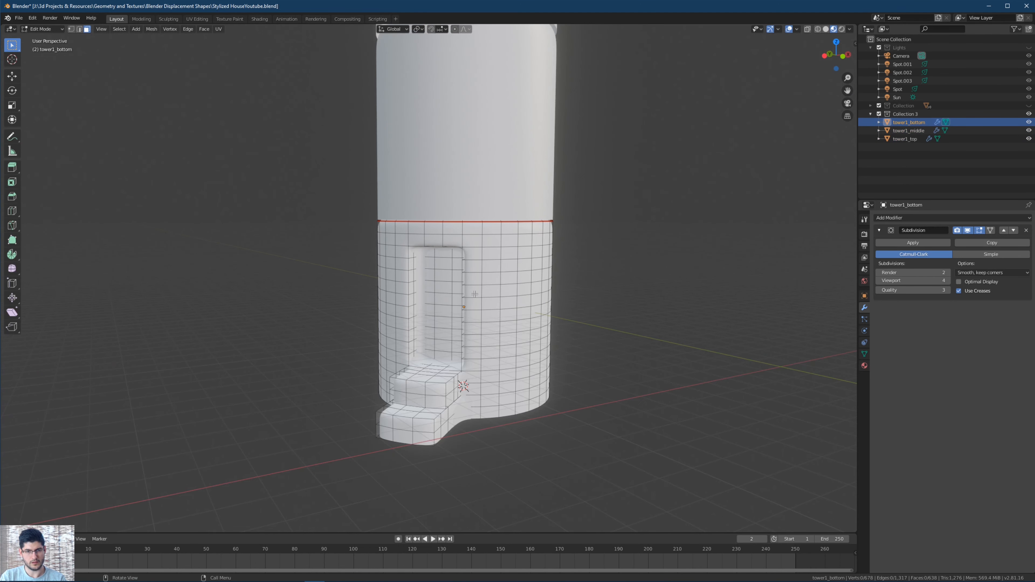
shift+middle_drag(475, 296, 470, 257)
middle_drag(391, 255, 518, 265)
middle_drag(419, 257, 442, 257)
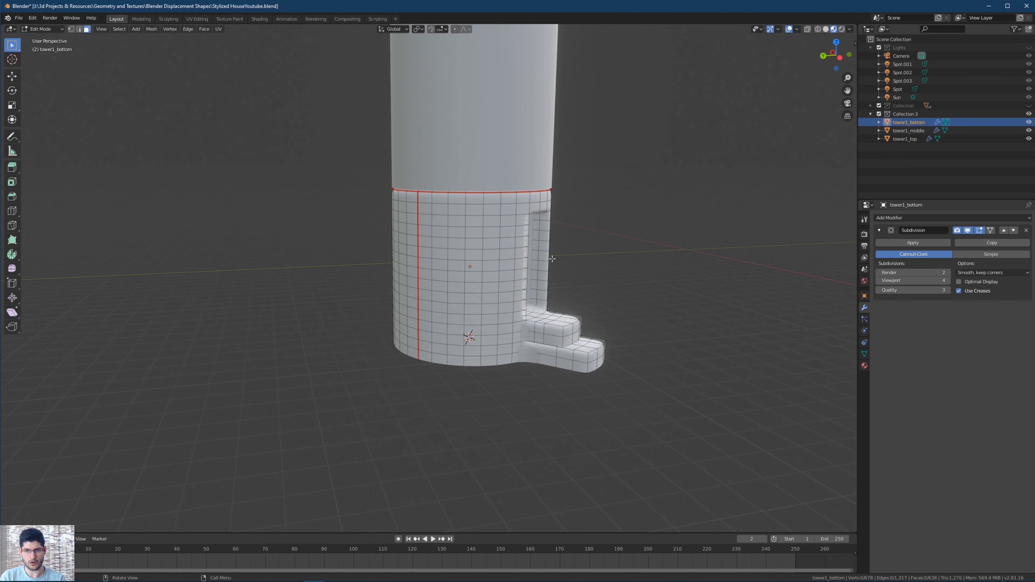
middle_drag(553, 261, 528, 261)
Switch to File Explorer, open the Tower Texture Set 1 folder and shift its window away from the model.
key(alt+Tab)
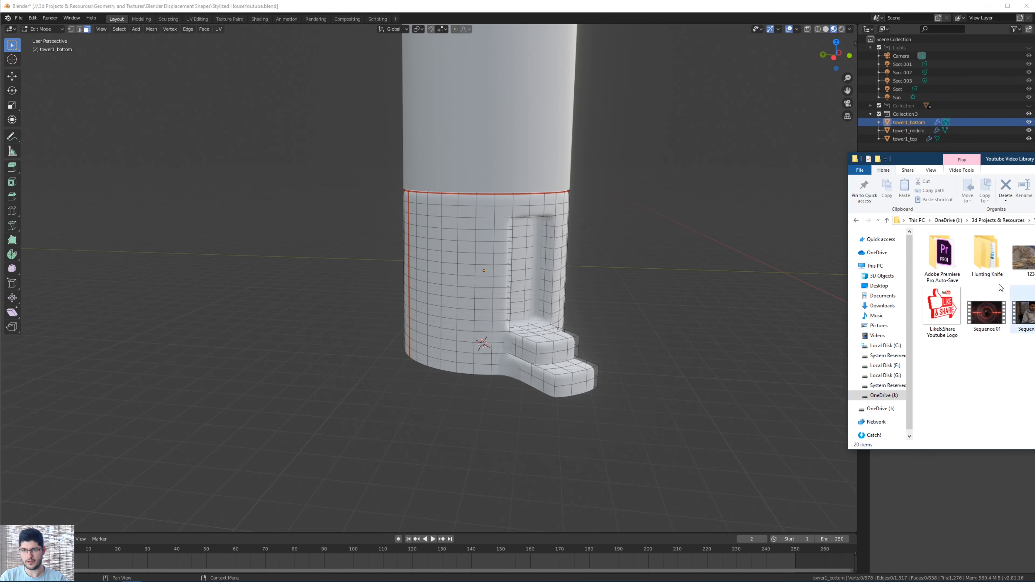
key(alt+Tab)
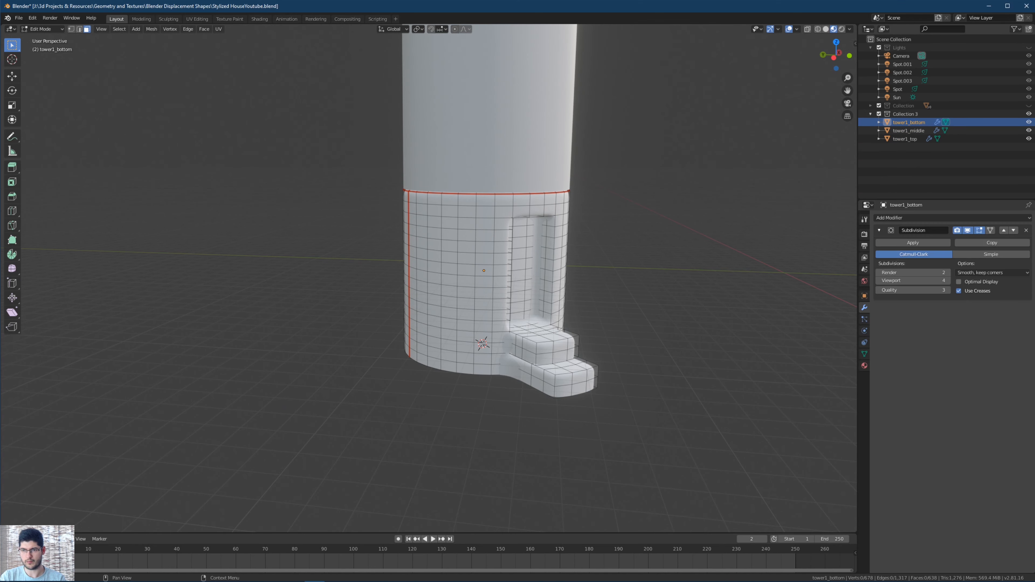
key(alt+Tab)
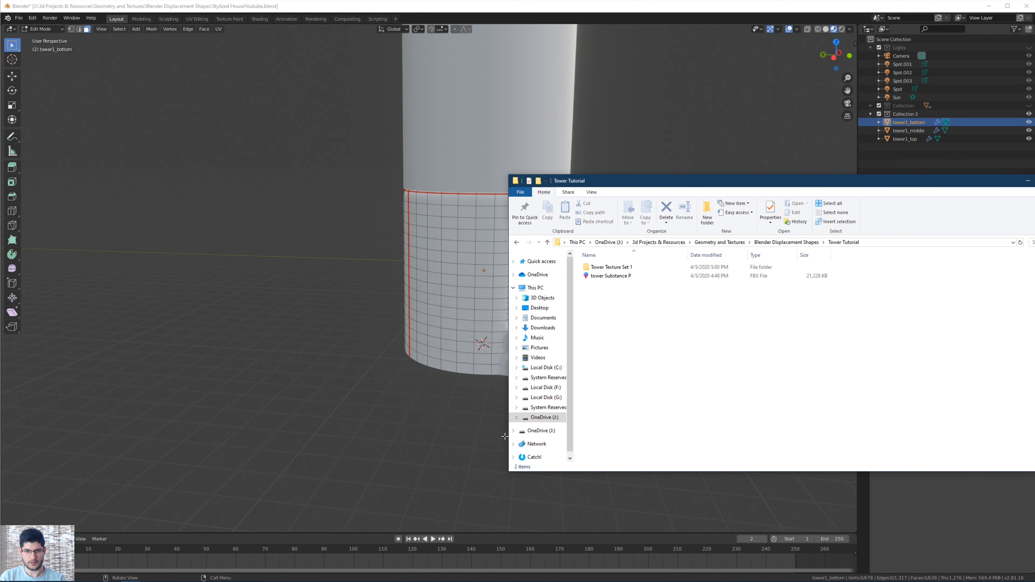
drag(506, 436, 646, 436)
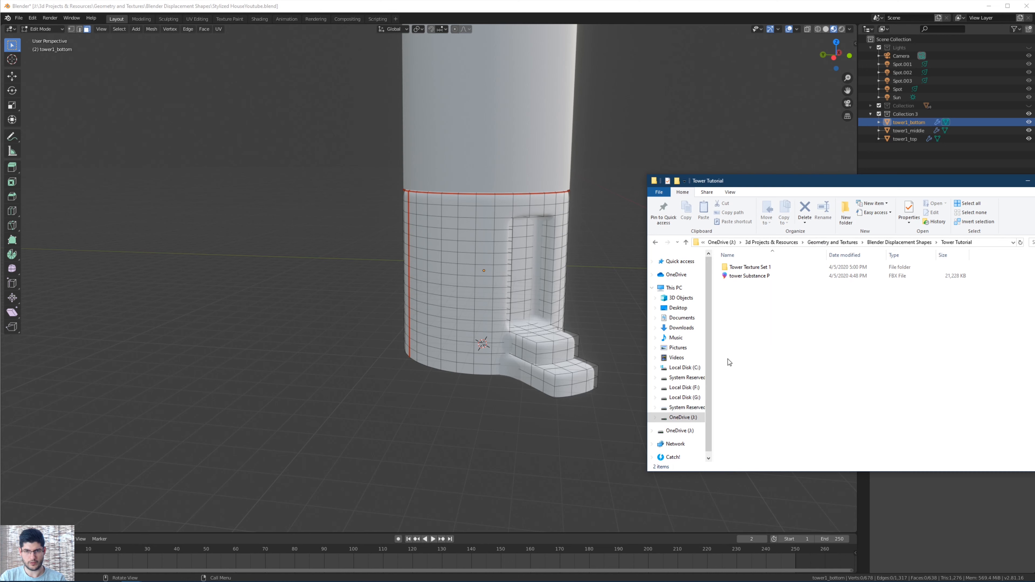
click(762, 270)
double_click(763, 271)
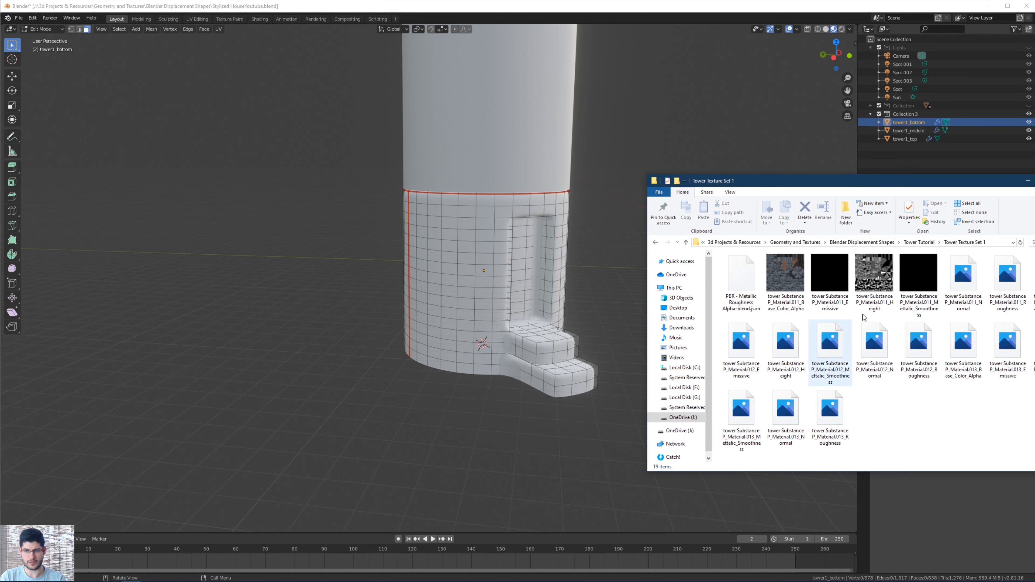
drag(838, 186, 972, 239)
Return to Blender and show the material properties of tower1_bottom.
key(alt+Tab)
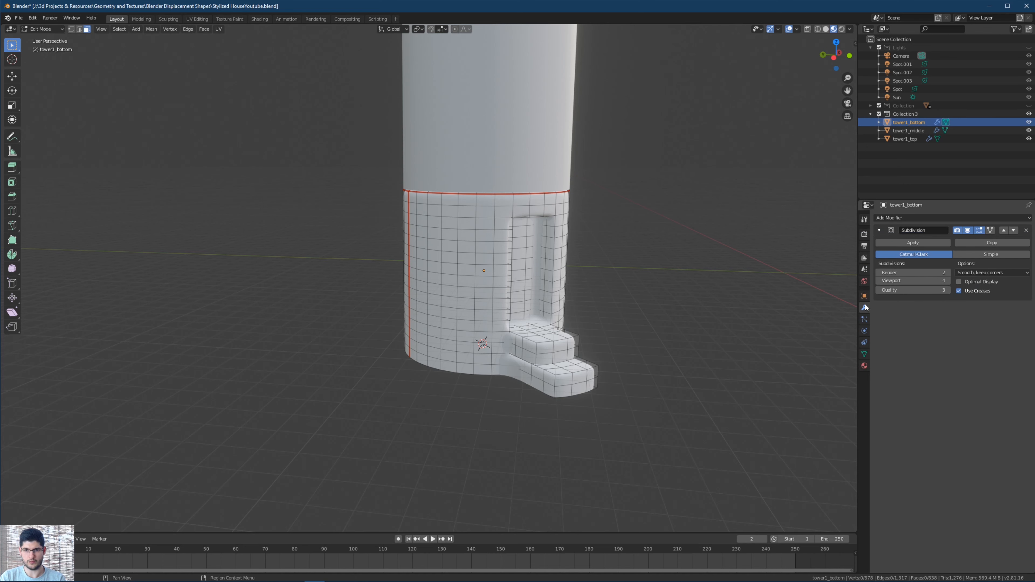
click(864, 281)
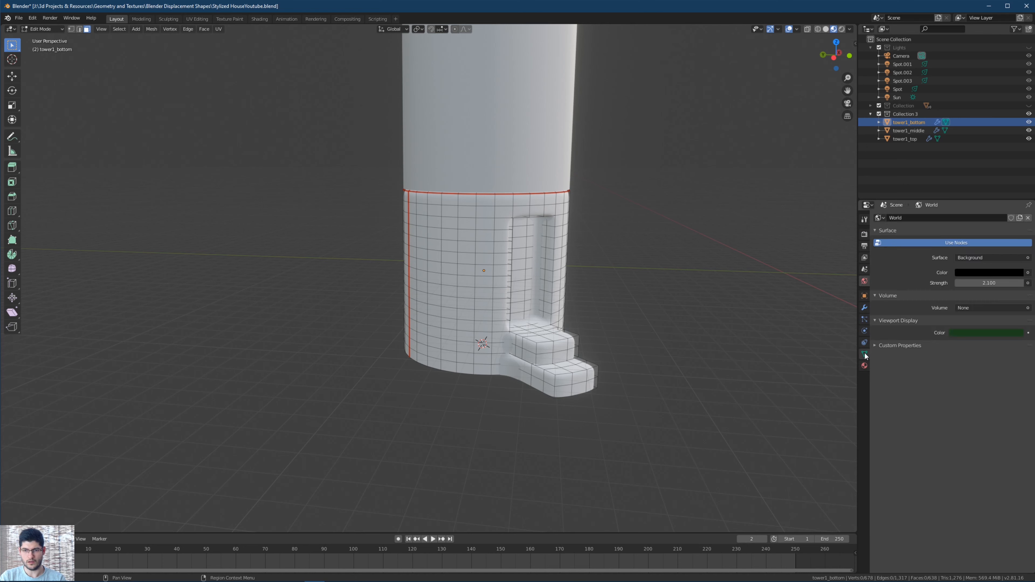
click(864, 366)
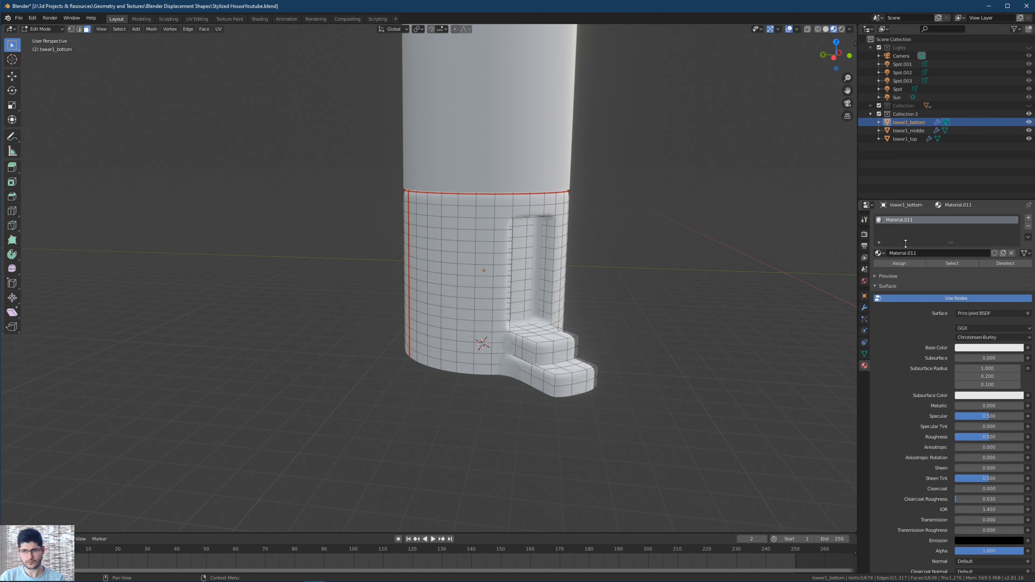
Place the Tower Texture Set 1 folder window over the middle of the screen and return to Blender.
key(alt+Tab)
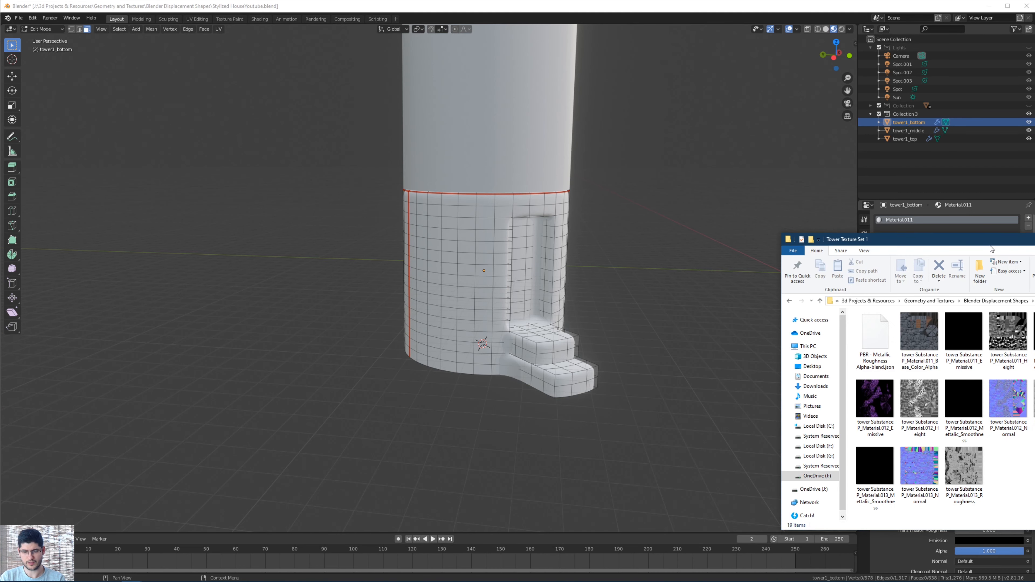
drag(991, 249, 674, 204)
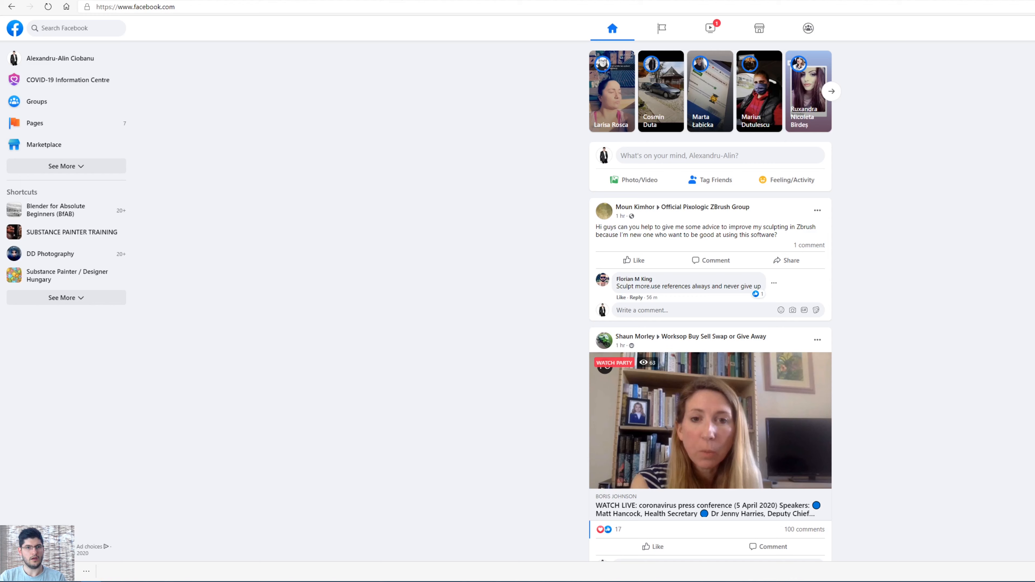
key(alt+Tab)
key(alt+Tab)
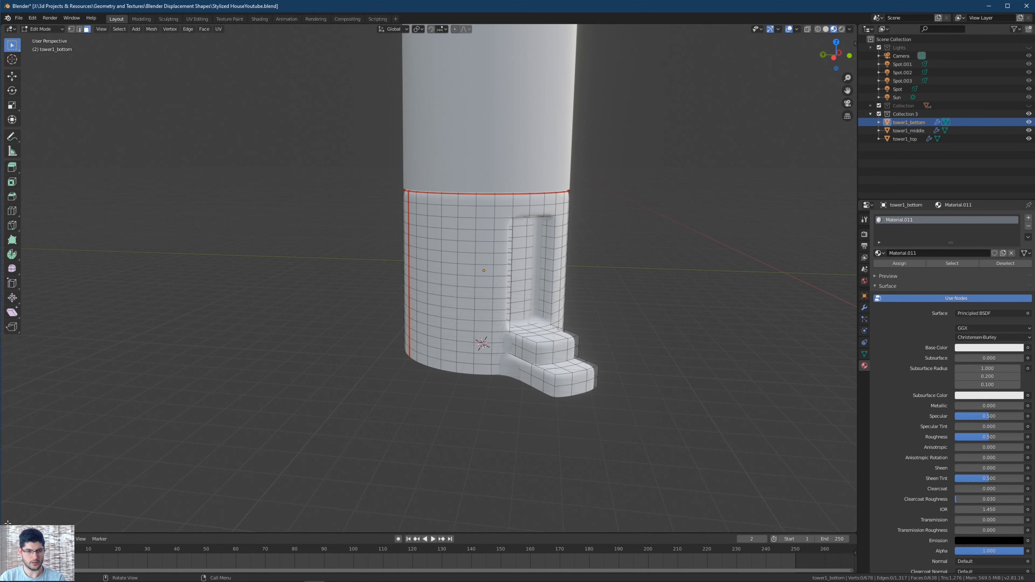
Split the 3D viewport vertically and turn the new left-hand area into a Shader Editor.
drag(4, 530, 384, 468)
scroll(279, 236, down, 4)
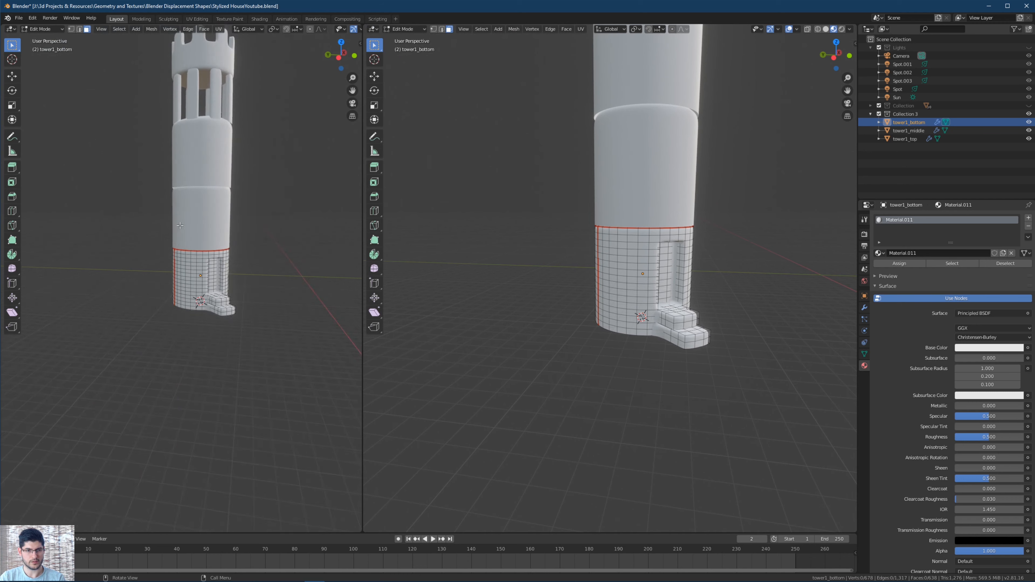
mouse_move(279, 236)
middle_down()
mouse_move(279, 288)
mouse_move(279, 232)
middle_up()
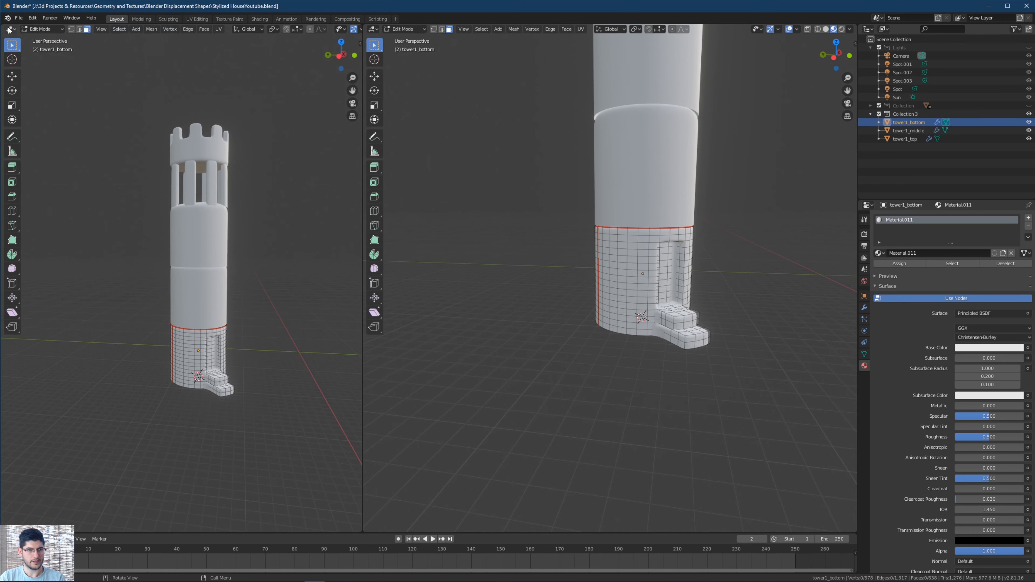
click(9, 29)
click(37, 87)
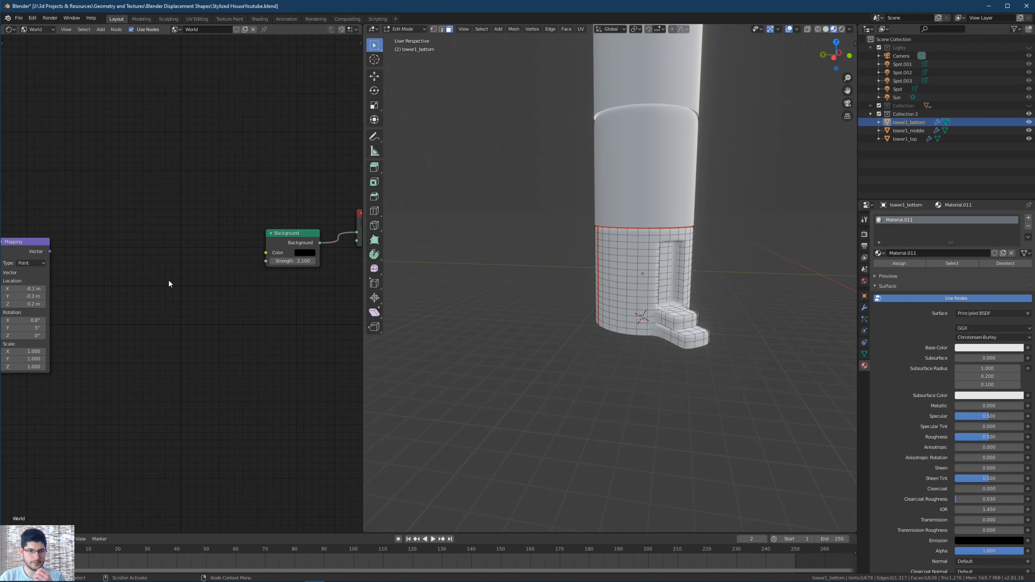
Switch the Shader Editor from World to Object, frame tower1_bottom's Material.011 nodes and bring up the Tower Texture Set 1 folder.
scroll(169, 283, down, 2)
scroll(109, 201, down, 1)
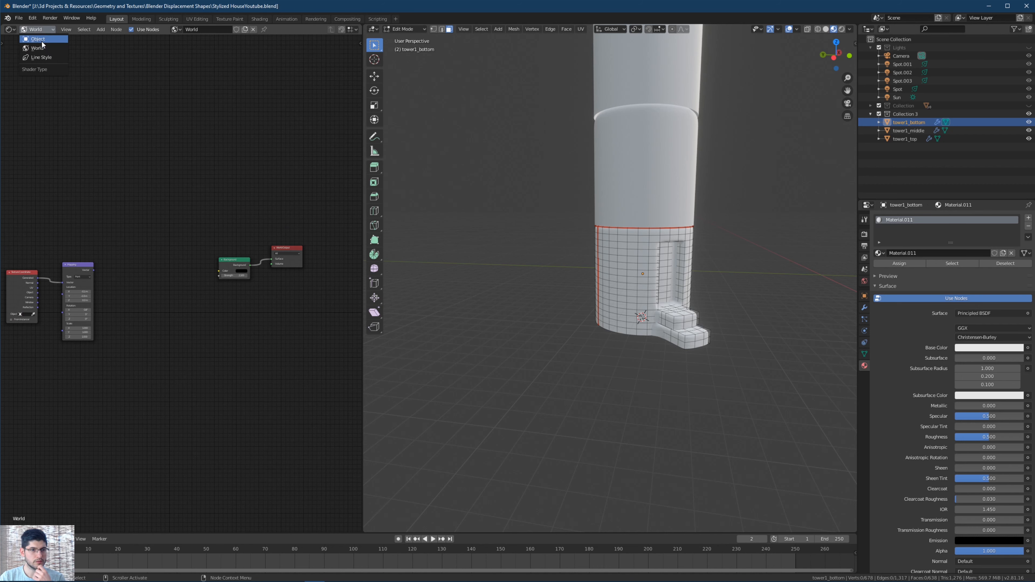
click(41, 39)
scroll(199, 214, down, 3)
middle_drag(213, 208, 147, 233)
scroll(229, 218, up, 2)
scroll(200, 241, up, 1)
middle_drag(253, 269, 278, 275)
key(alt+Tab)
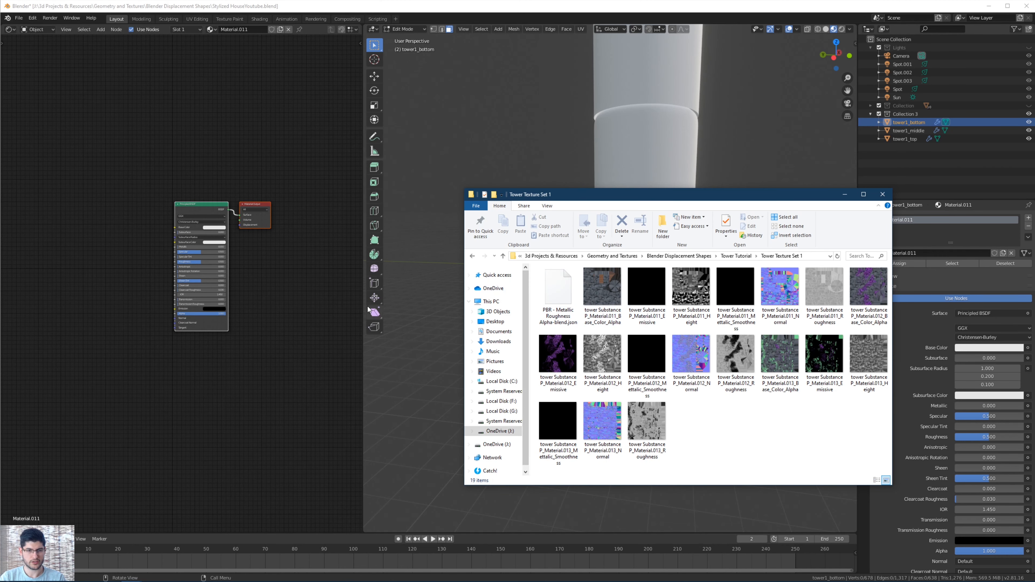
Return to Blender, expand Collection in the outliner, leave Edit Mode and show the House object's Material.001 nodes.
click(341, 227)
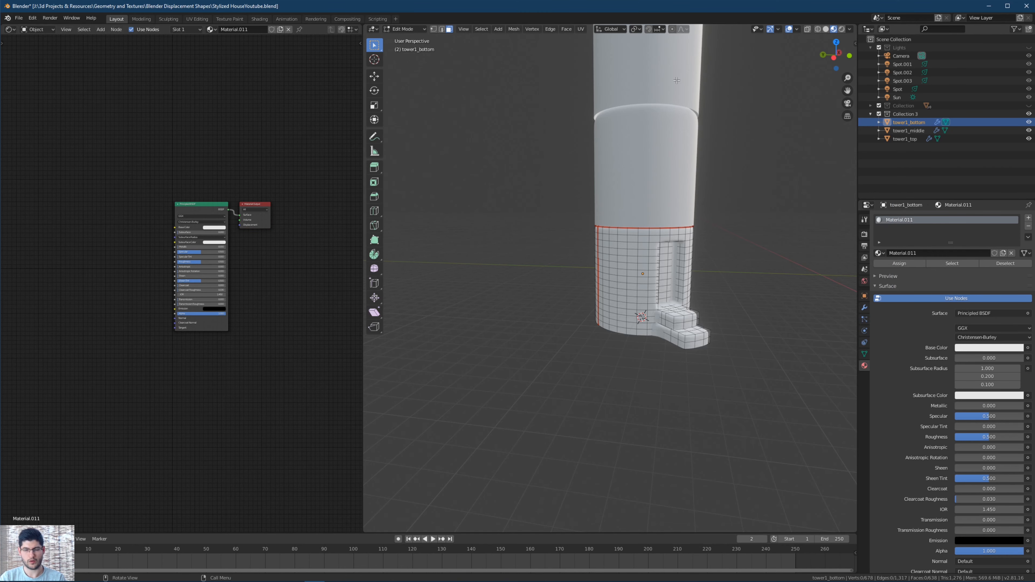
click(871, 106)
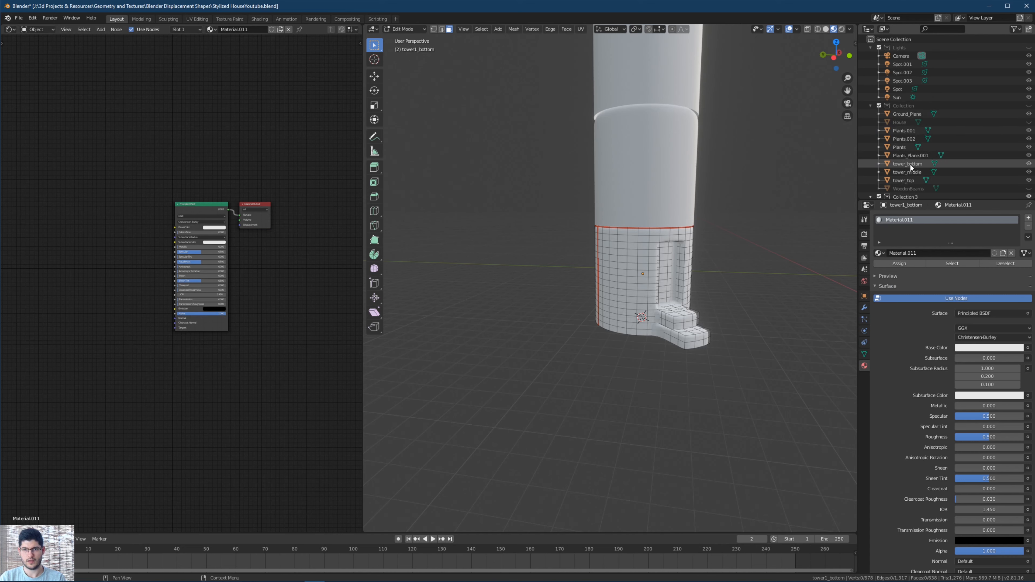
click(903, 122)
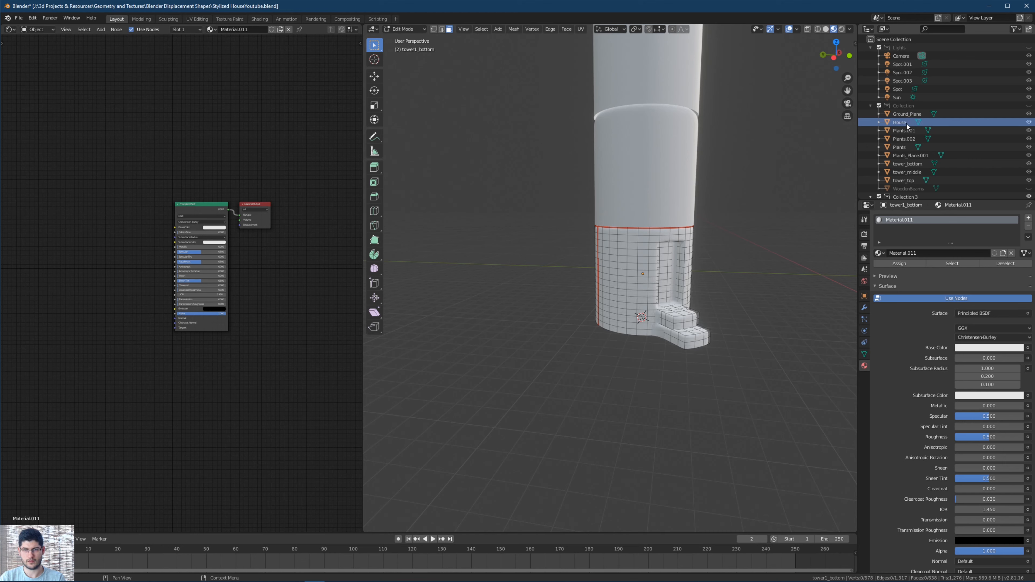
scroll(508, 249, down, 3)
scroll(508, 248, down, 2)
middle_drag(533, 254, 586, 269)
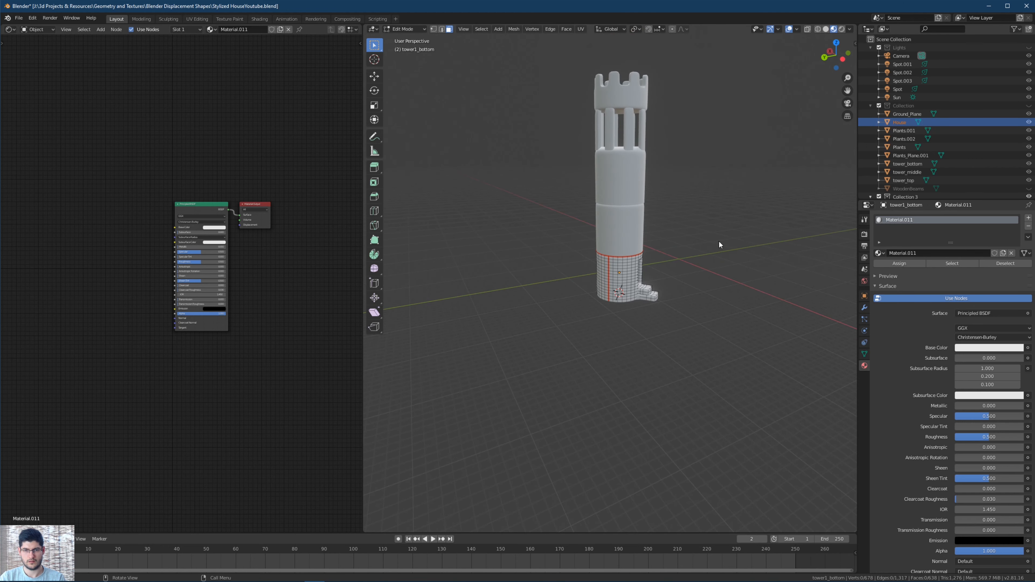
key(Tab)
click(908, 122)
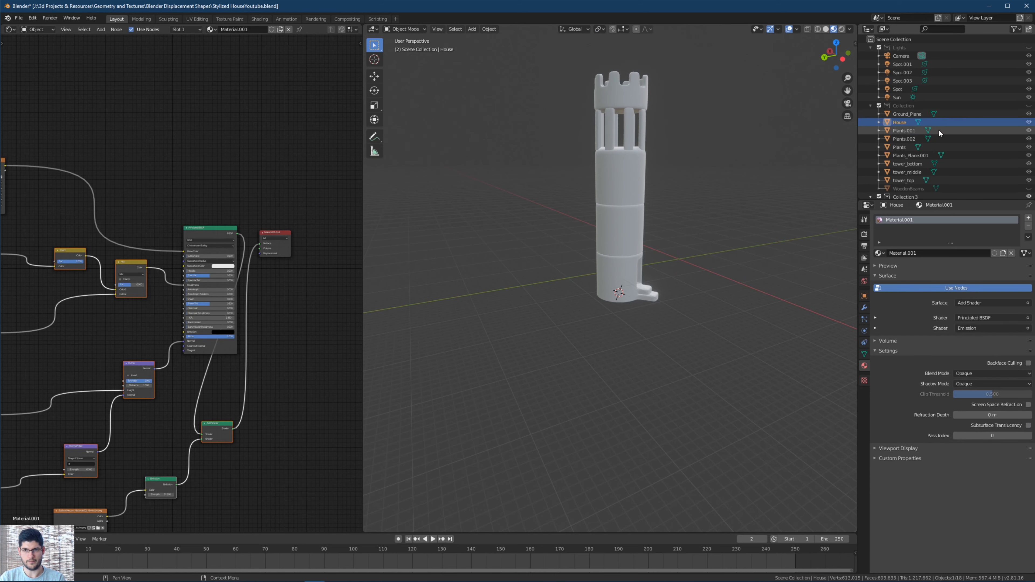
key(Home)
middle_drag(259, 272, 284, 174)
scroll(208, 234, up, 5)
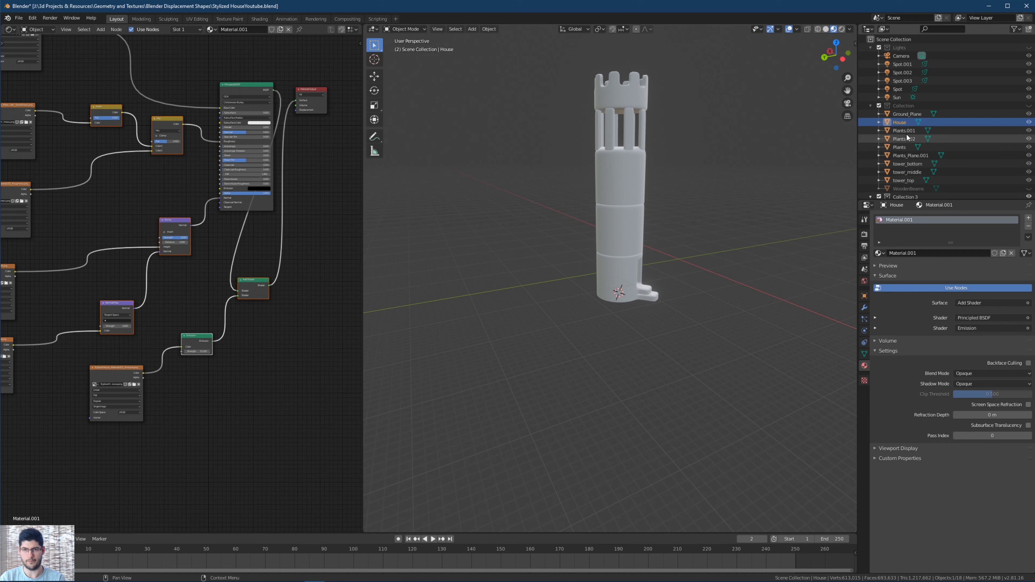
In Ground_Plane's Material.000, select and copy the connecting nodes, including Add Shader and Emission, without the image textures, Principled BSDF and Material Output.
click(914, 115)
key(Home)
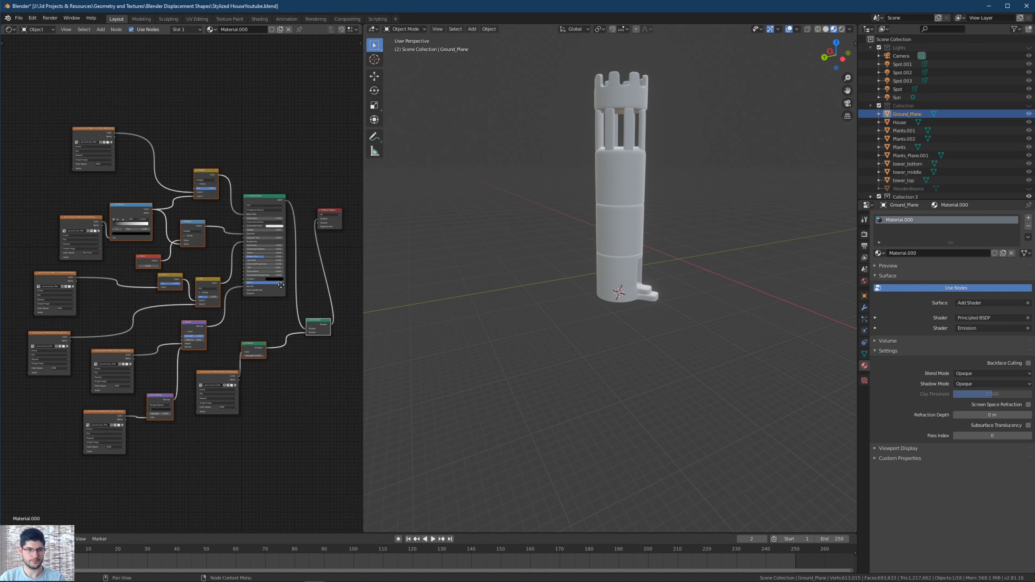
drag(239, 162, 131, 313)
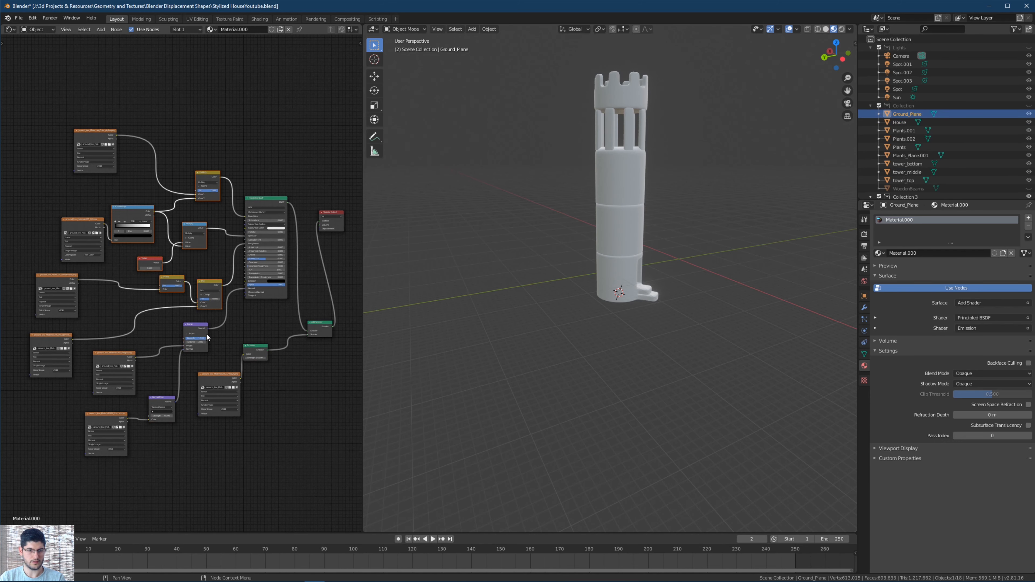
drag(173, 369, 160, 426)
shift+drag(335, 313, 247, 358)
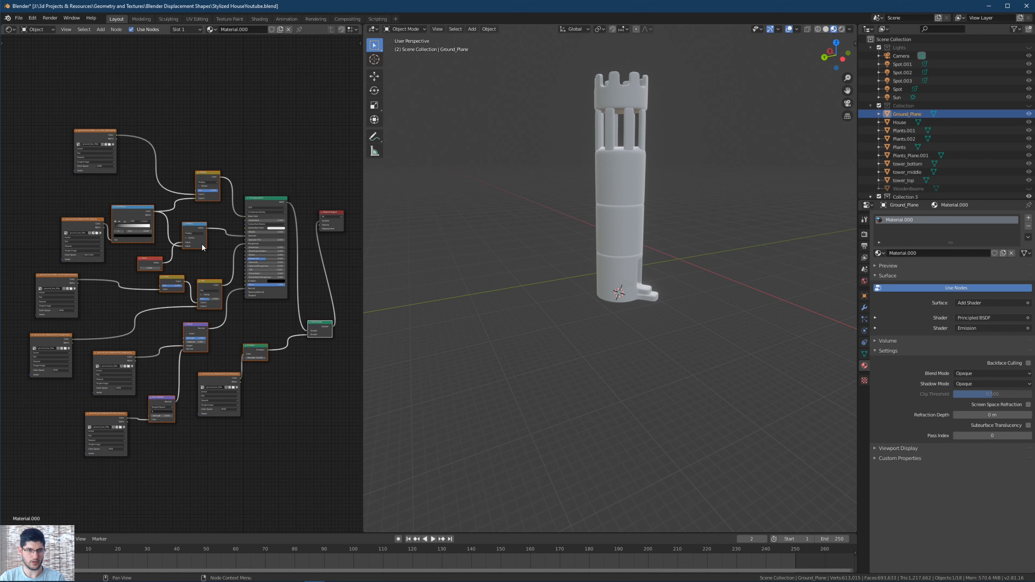
Exclude Collection from the view layer, paste the copied nodes into tower1_bottom's Material.011 and widen the Shader Editor.
click(879, 106)
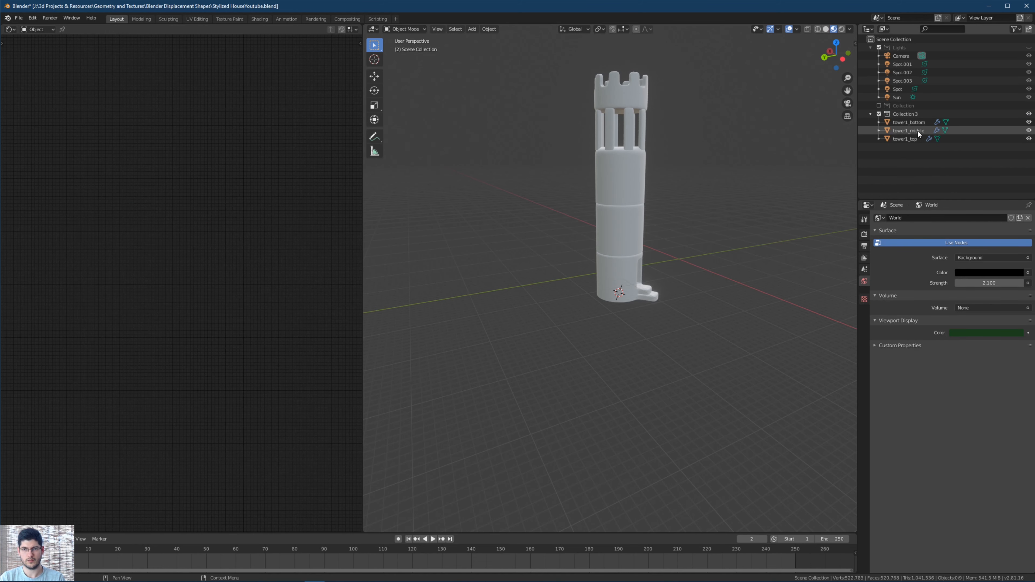
click(908, 122)
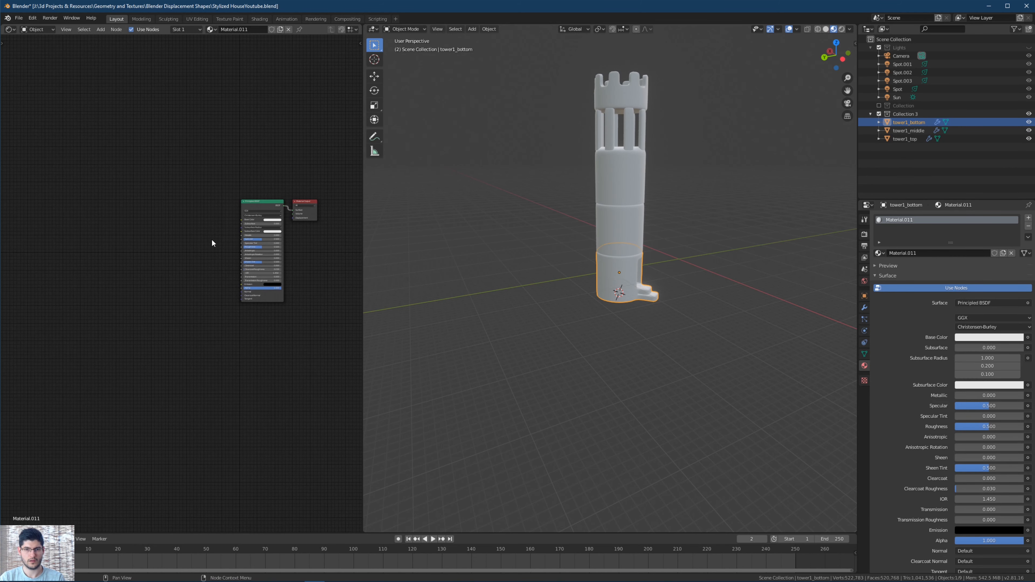
scroll(185, 249, up, 2)
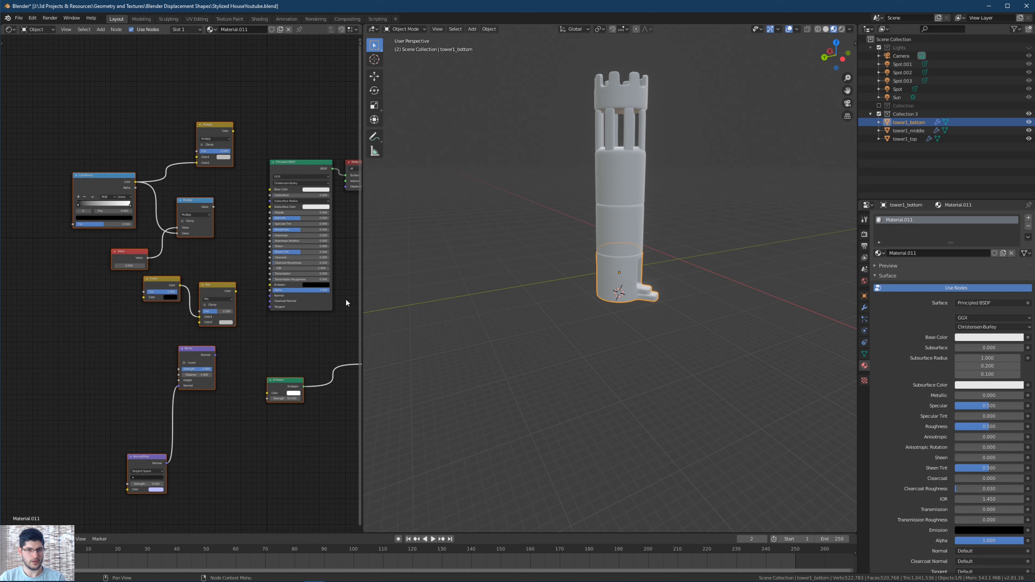
drag(362, 327, 585, 328)
scroll(378, 269, up, 2)
middle_drag(214, 151, 237, 229)
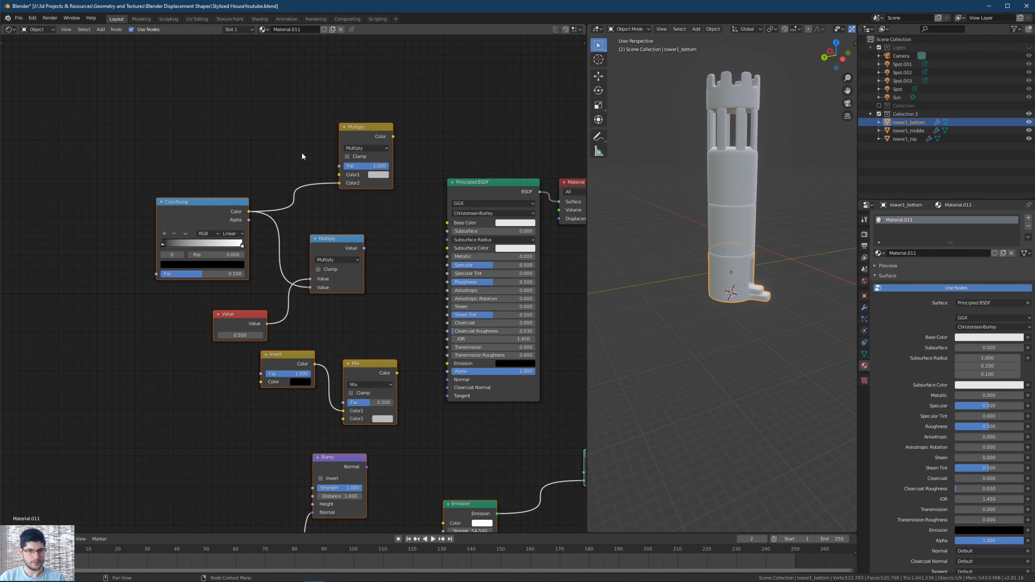
Place the pasted nodes beside the Principled BSDF and raise the ColorRamp, Value and two Multiply nodes above the Invert and Mix pair.
mouse_move(371, 136)
mouse_down()
mouse_move(348, 156)
mouse_move(375, 148)
mouse_up()
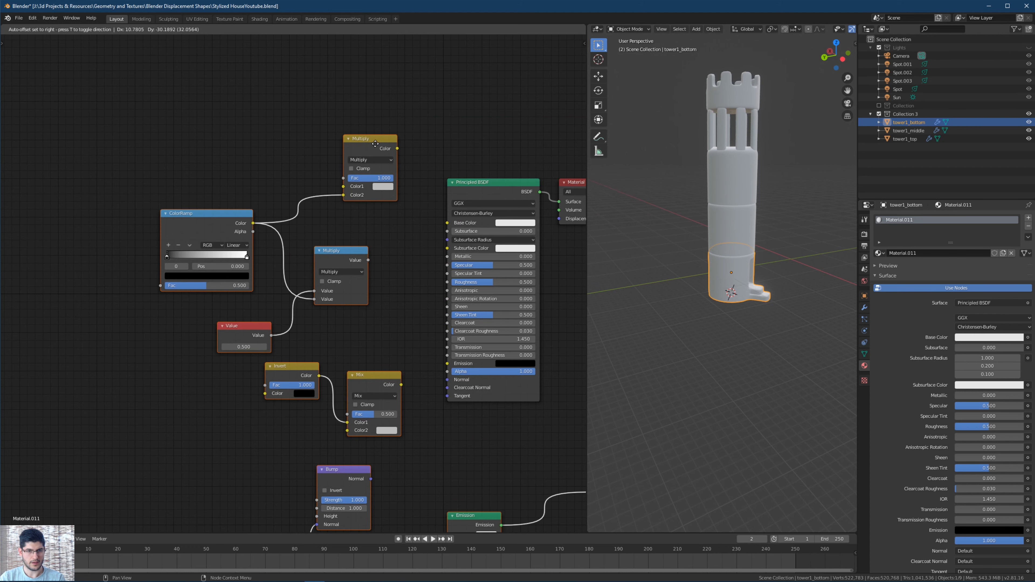
click(408, 217)
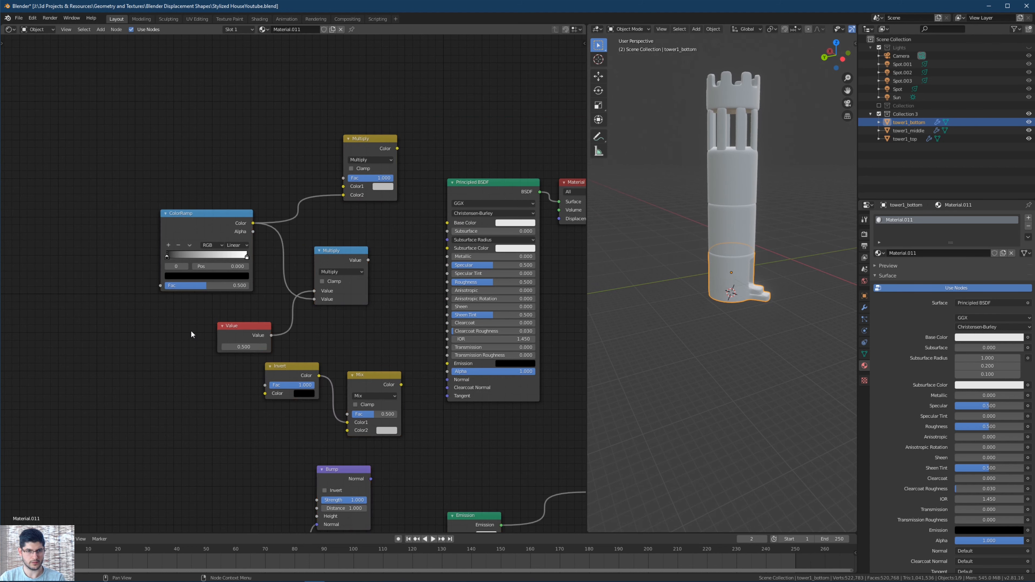
drag(426, 117, 168, 353)
drag(222, 233, 223, 208)
scroll(224, 206, down, 2)
middle_drag(223, 206, 237, 207)
click(298, 154)
scroll(287, 188, down, 2)
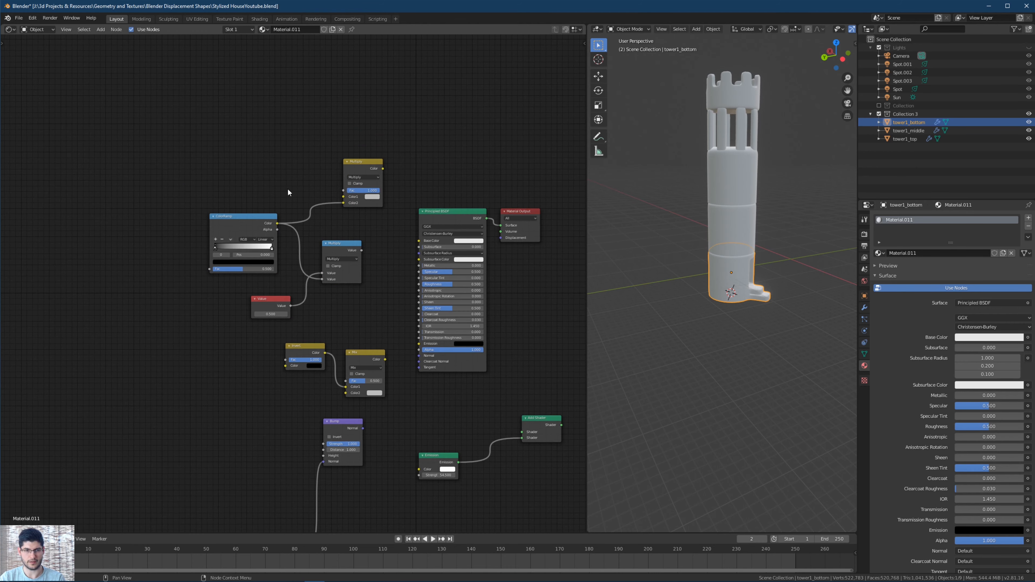
middle_drag(291, 259, 305, 228)
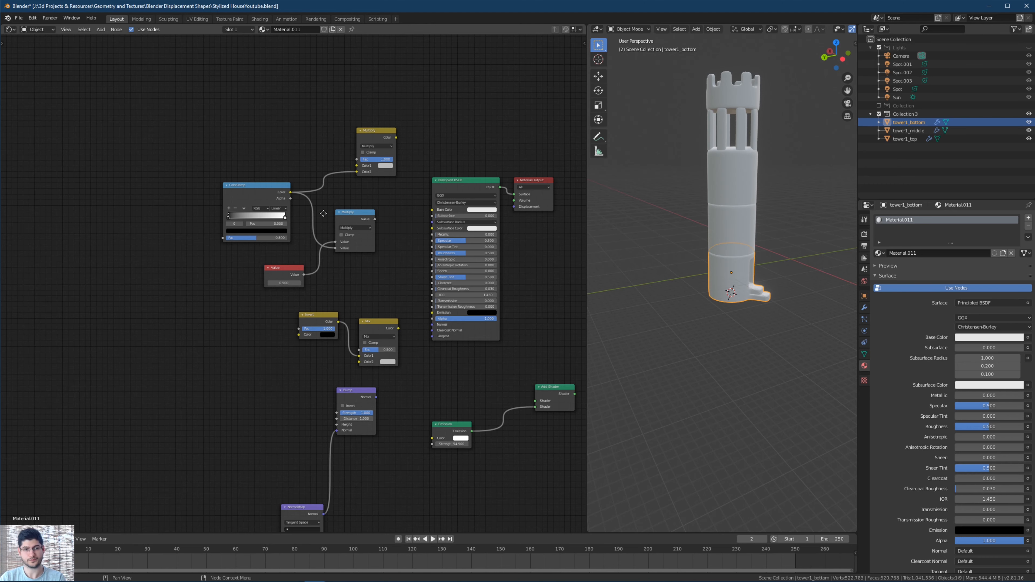
middle_drag(338, 197, 349, 207)
Move the upper colour Multiply node closer to the ColorRamp node.
drag(390, 150, 353, 168)
middle_drag(376, 274, 382, 206)
middle_drag(402, 289, 376, 250)
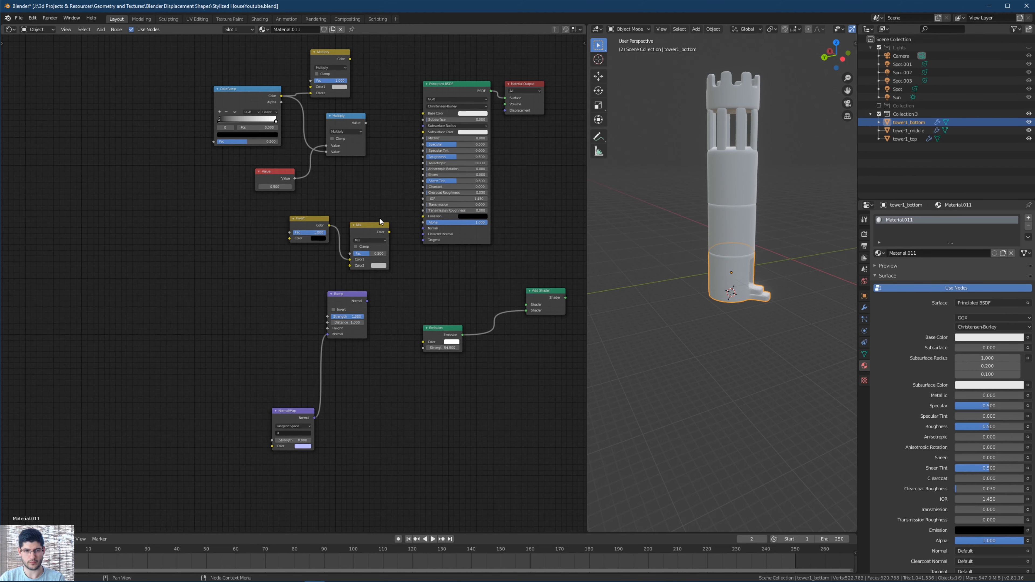
middle_drag(360, 263, 300, 211)
drag(298, 376, 315, 396)
mouse_move(495, 239)
mouse_down()
mouse_move(387, 340)
mouse_move(488, 257)
mouse_up()
middle_drag(386, 332, 403, 357)
Add the Material.011 Base_Color_Alpha texture from the Tower Texture Set 1 folder and connect its Color to the Principled BSDF's Base Color.
key(alt+Tab)
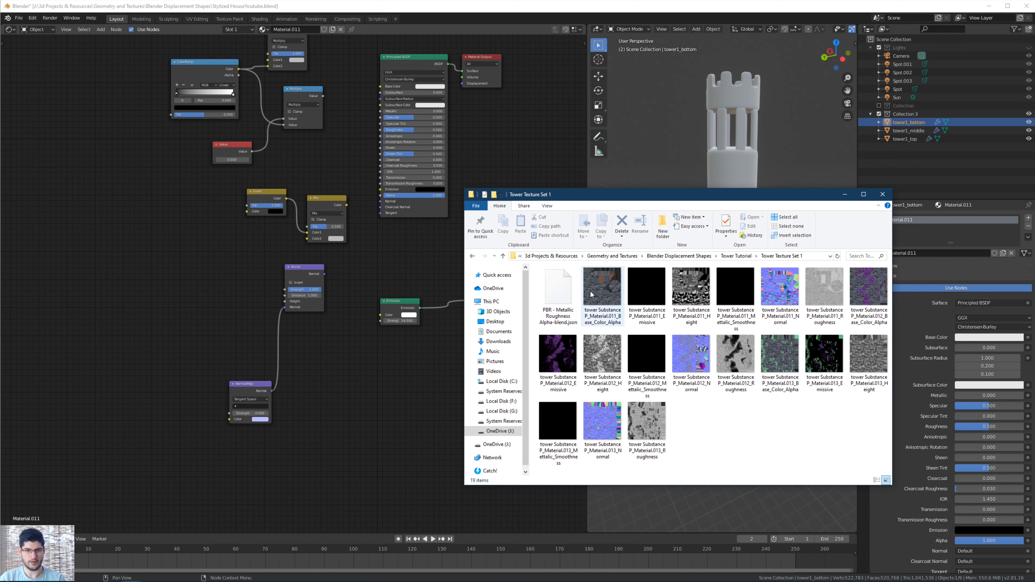
drag(591, 294, 81, 88)
middle_drag(187, 129, 255, 250)
drag(189, 214, 449, 207)
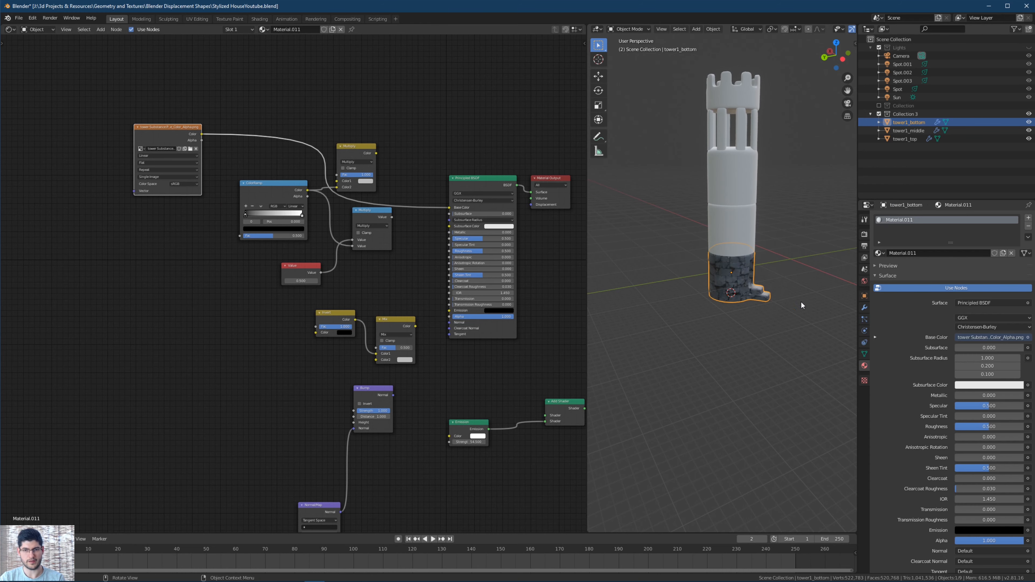
scroll(795, 282, up, 6)
middle_drag(765, 282, 656, 268)
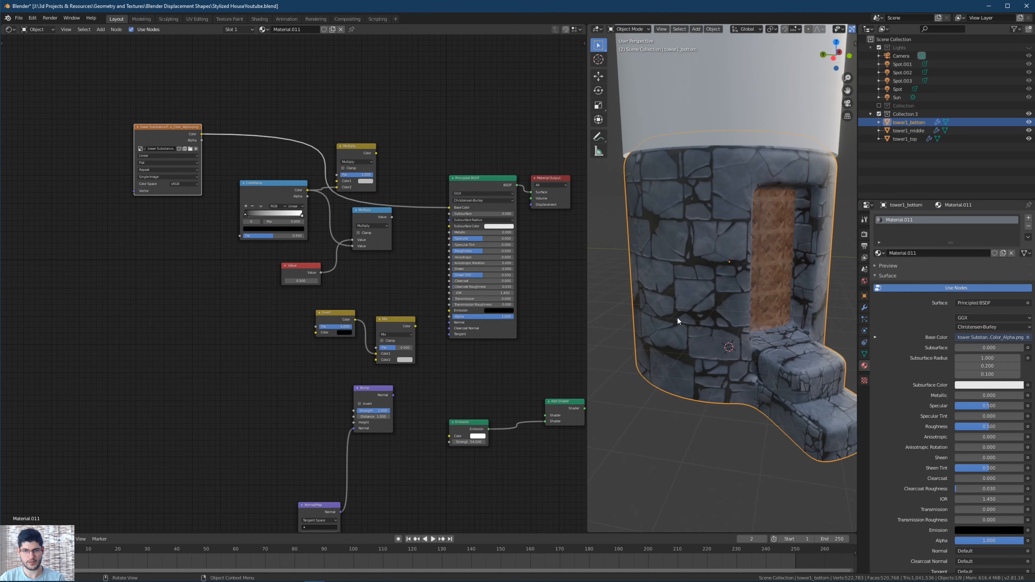
Add the Material.011 Height, Mettalic_Smoothness, Normal and Roughness textures from the folder to the node graph.
key(alt+Tab)
click(629, 293)
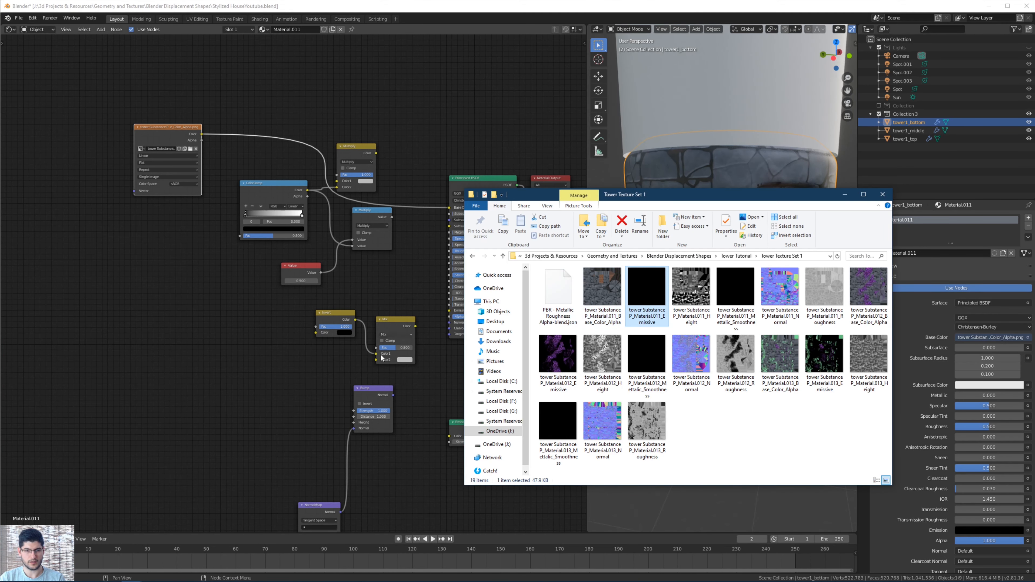
click(696, 299)
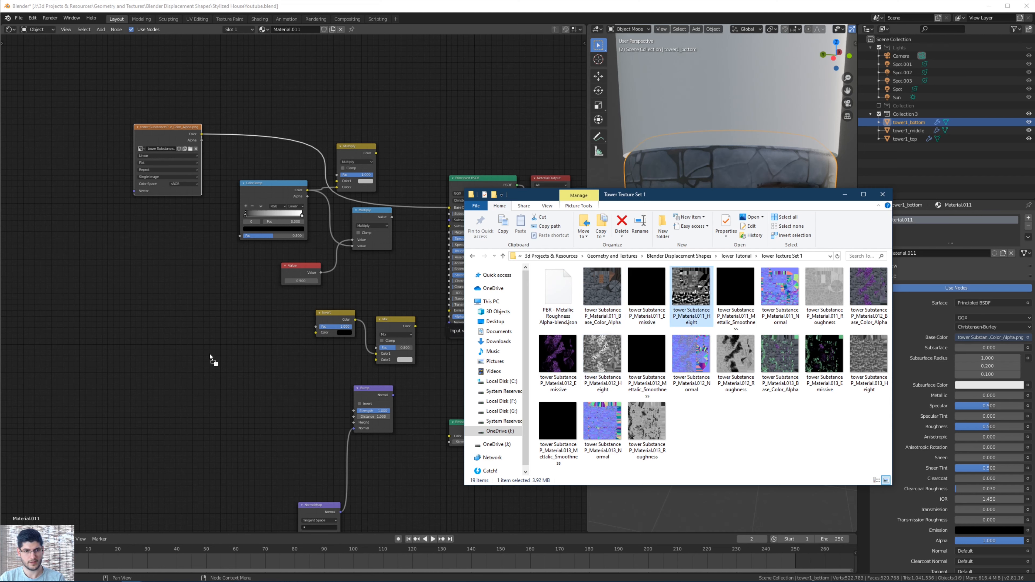
drag(210, 358, 189, 454)
click(734, 322)
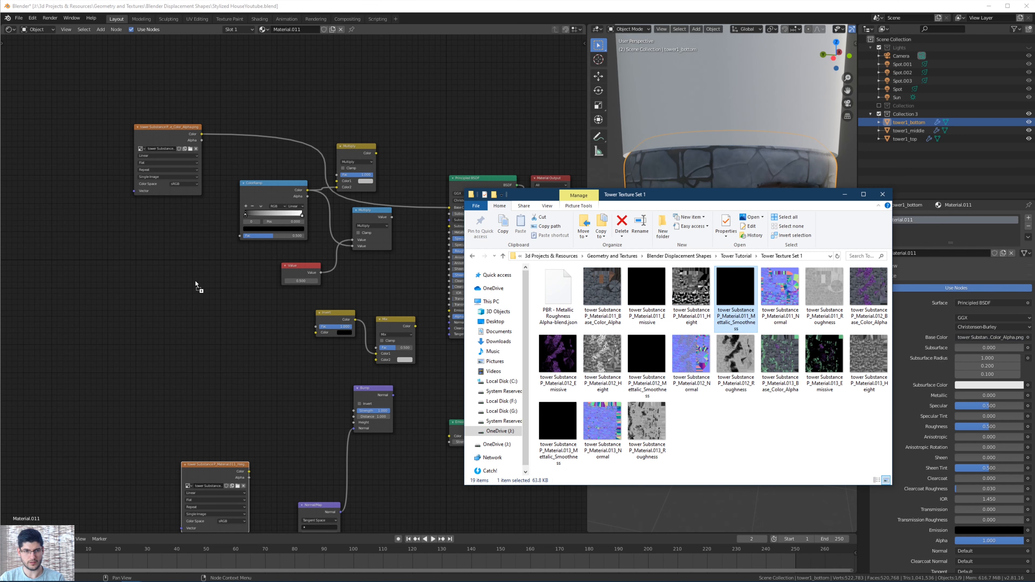
drag(195, 284, 144, 256)
click(779, 287)
drag(779, 287, 131, 494)
click(824, 288)
drag(824, 287, 157, 365)
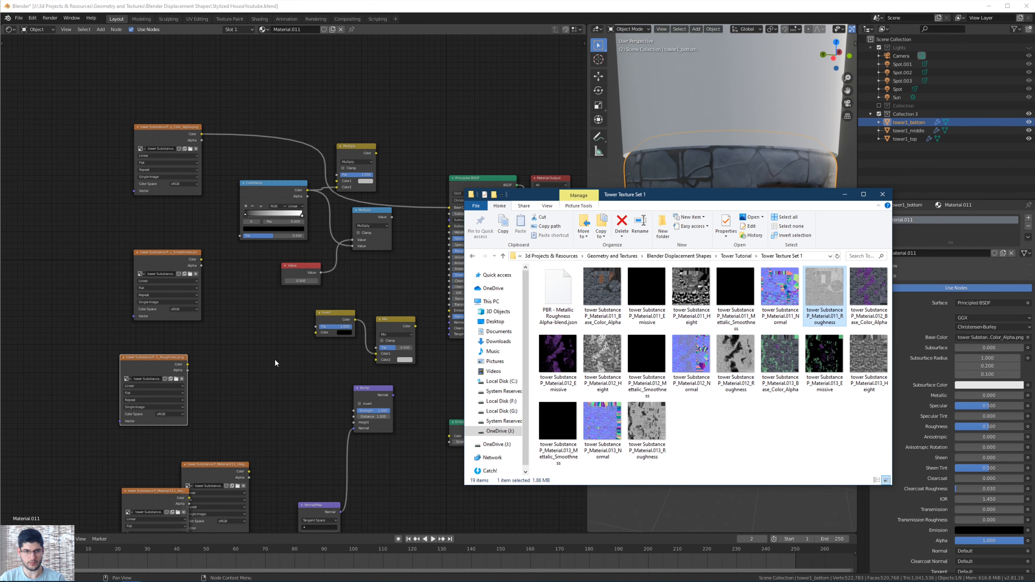
Feed the smoothness texture through Invert and the roughness texture into the Mix node's Color2, then connect Mix to the Principled BSDF's Roughness.
scroll(275, 363, down, 3)
middle_drag(239, 351, 206, 340)
scroll(185, 315, up, 6)
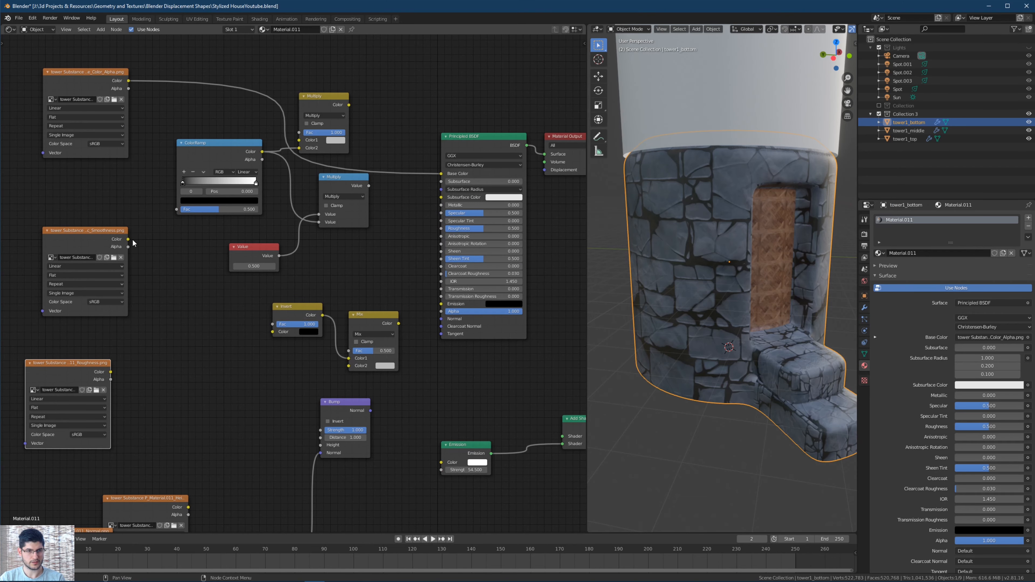
click(130, 242)
drag(221, 229, 273, 332)
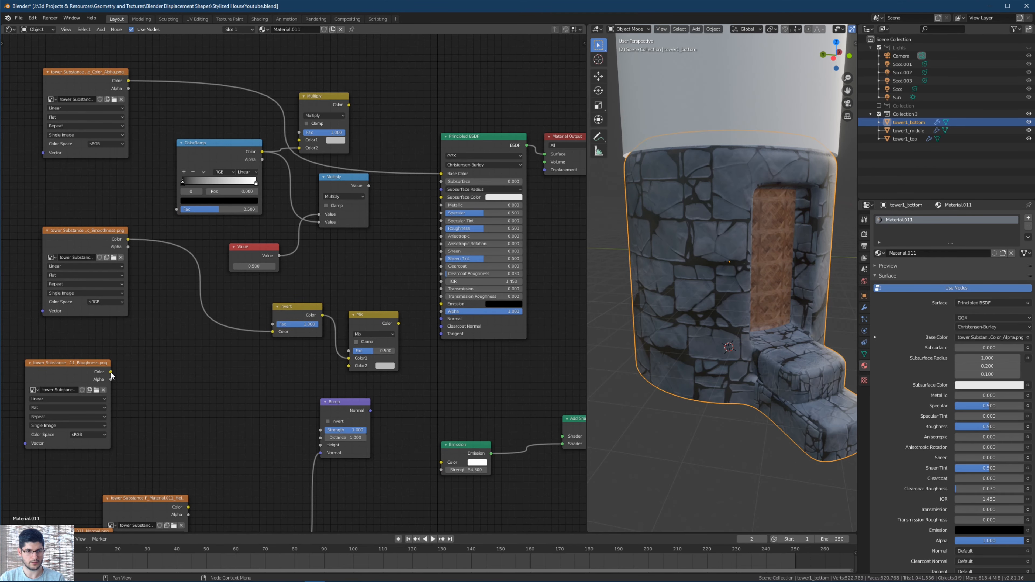
drag(111, 373, 349, 366)
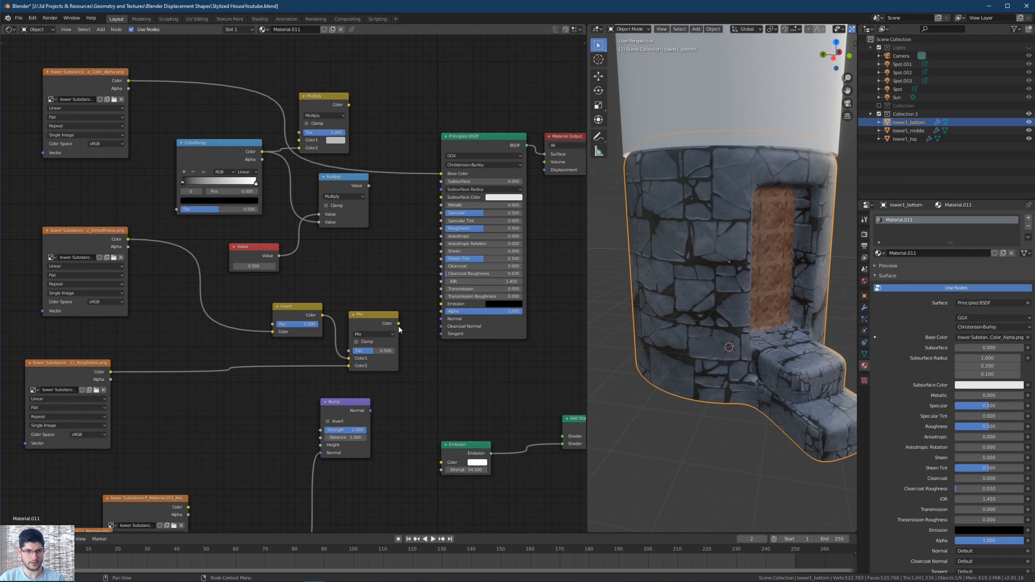
drag(399, 324, 414, 292)
drag(404, 226, 441, 228)
scroll(312, 291, down, 2)
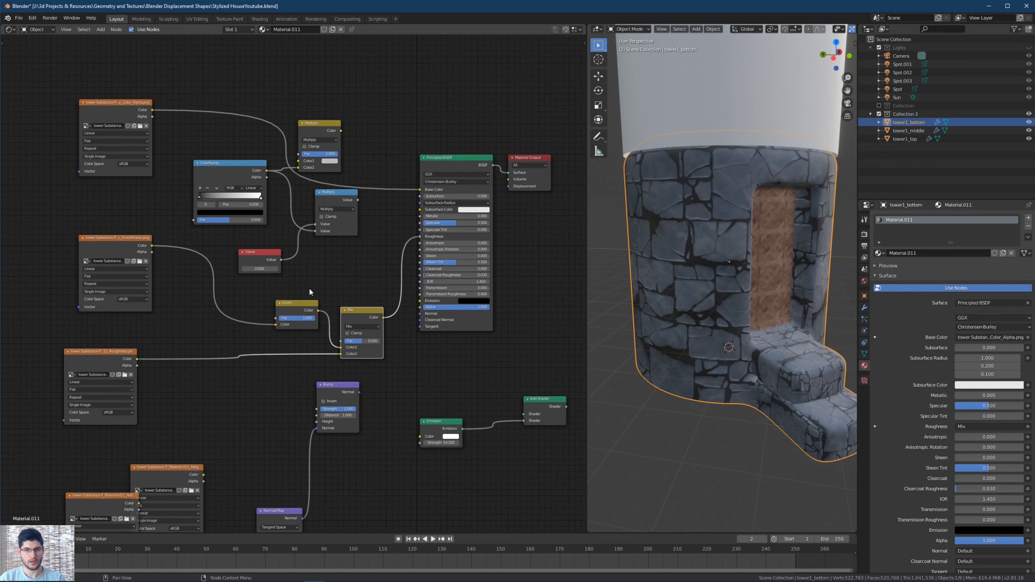
Position the Height and Normal texture nodes beside the Bump and Normal Map nodes.
middle_drag(320, 258, 319, 170)
scroll(344, 227, down, 1)
drag(167, 370, 200, 313)
drag(135, 396, 205, 392)
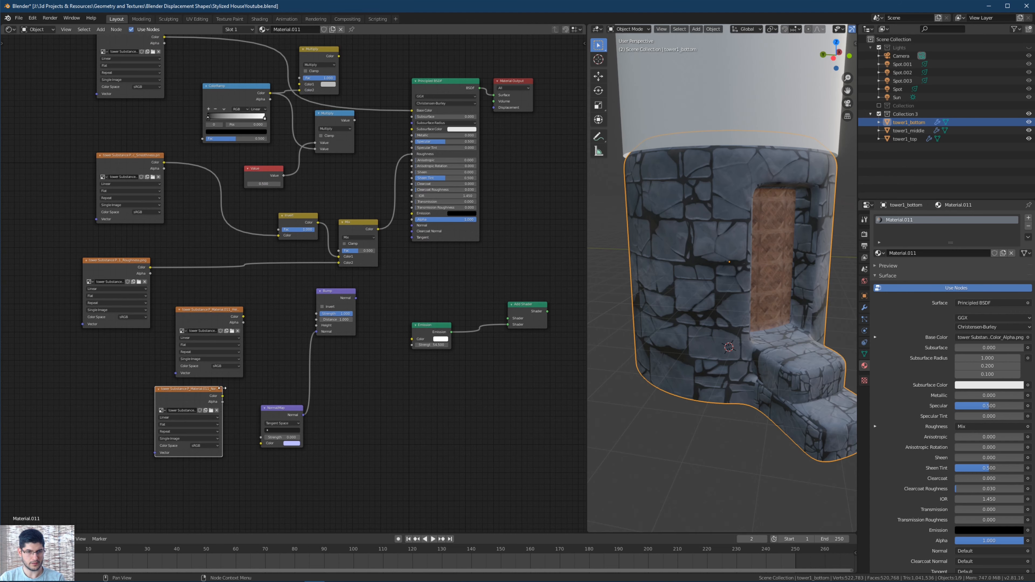
scroll(236, 413, up, 2)
drag(175, 431, 156, 436)
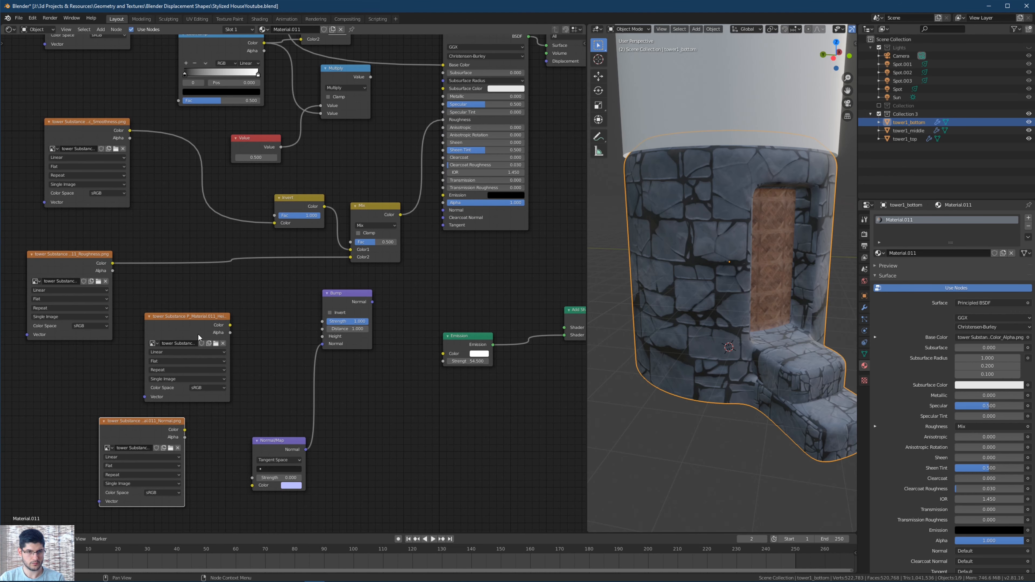
Connect the Height texture to Bump's Height, the Normal texture to the Normal Map's Color, and Bump to the Principled BSDF's Normal.
drag(199, 333, 325, 320)
scroll(219, 346, down, 1)
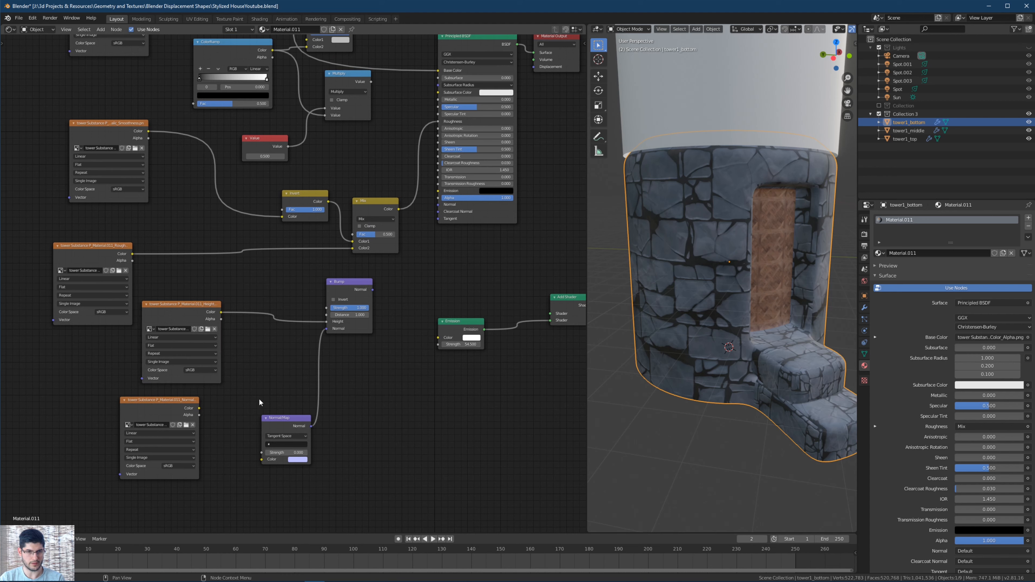
drag(199, 408, 215, 420)
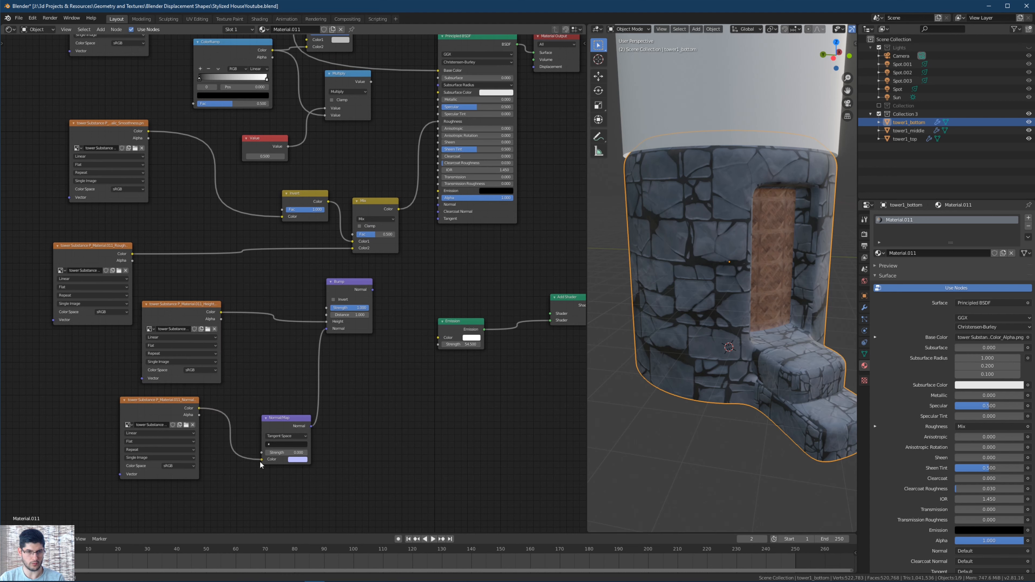
drag(371, 290, 434, 207)
mouse_move(698, 291)
middle_down()
mouse_move(713, 300)
mouse_move(744, 291)
mouse_move(679, 273)
mouse_move(728, 279)
mouse_move(678, 306)
mouse_move(704, 313)
middle_up()
Move the Material Output node farther away from the Principled BSDF to make space between them.
scroll(134, 279, down, 3)
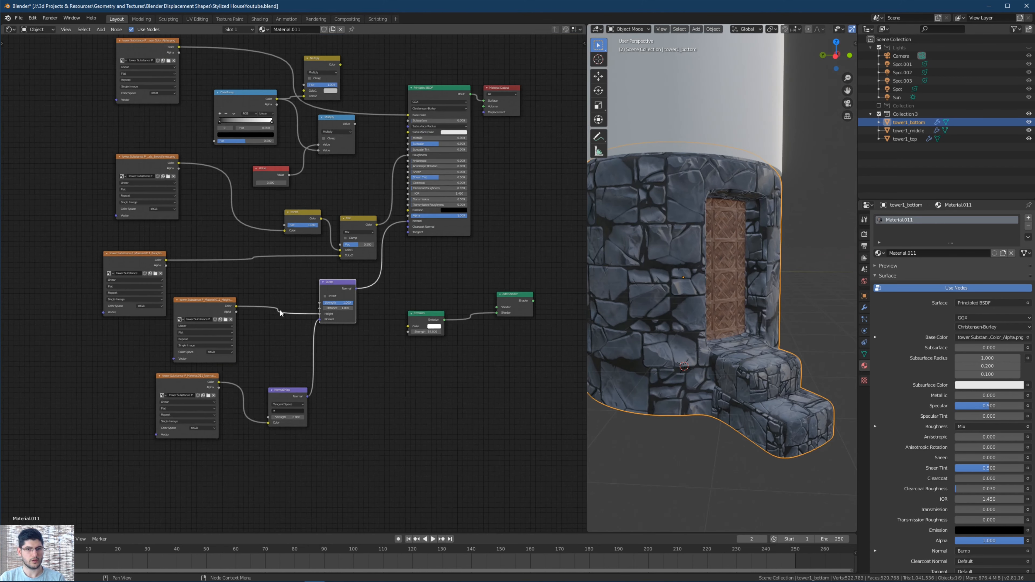
drag(410, 153, 453, 178)
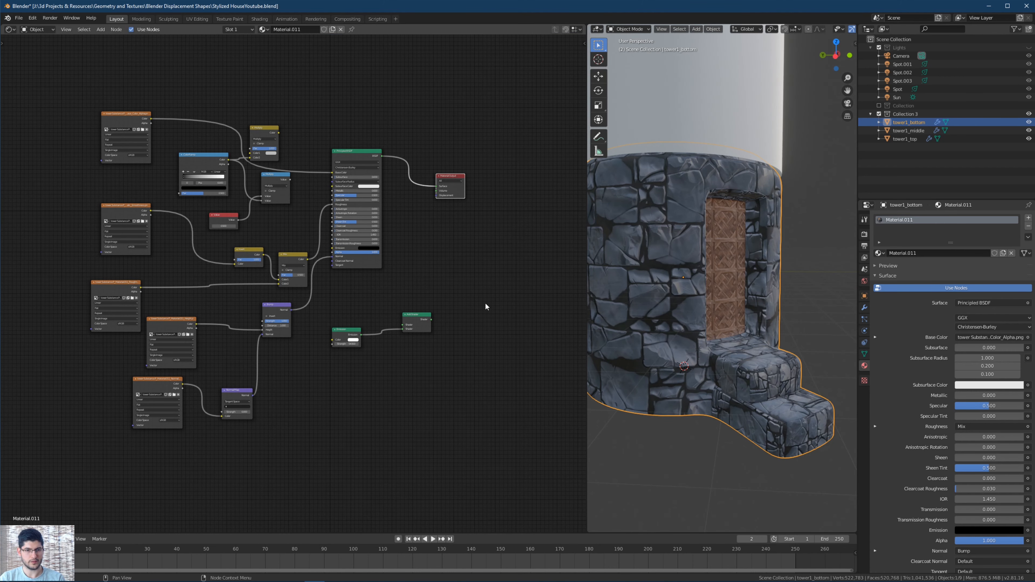
Create a new image texture as a copy of Texture.000.
middle_drag(118, 136, 152, 168)
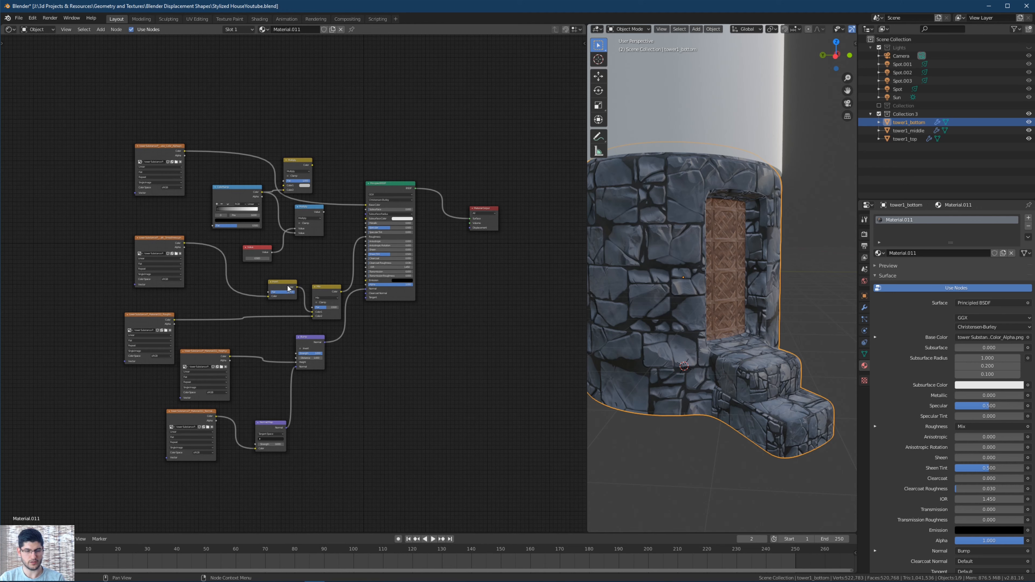
middle_drag(359, 306, 352, 280)
scroll(322, 274, down, 1)
scroll(697, 306, down, 1)
middle_drag(697, 310, 719, 292)
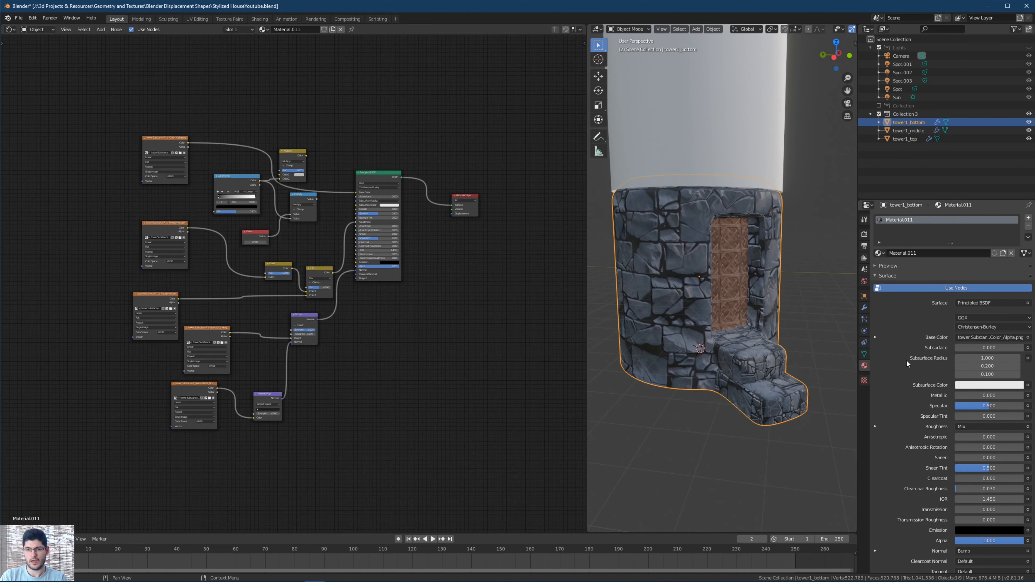
click(864, 381)
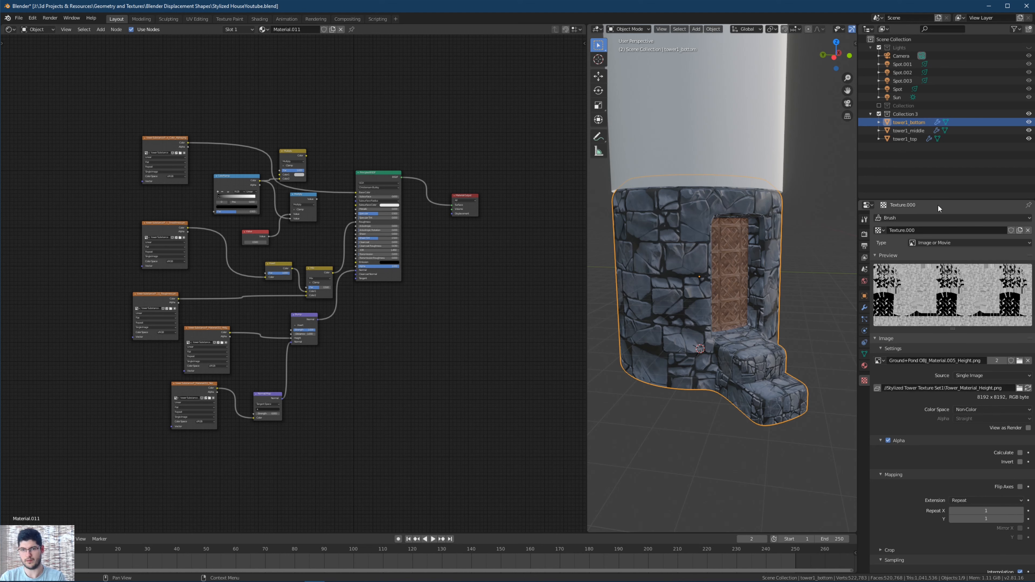
click(1020, 231)
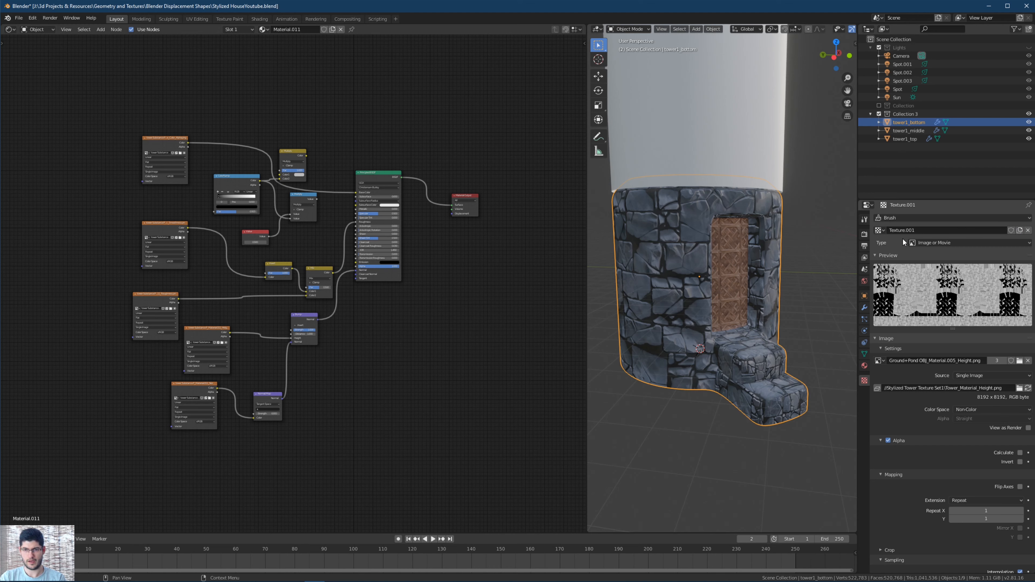
click(879, 230)
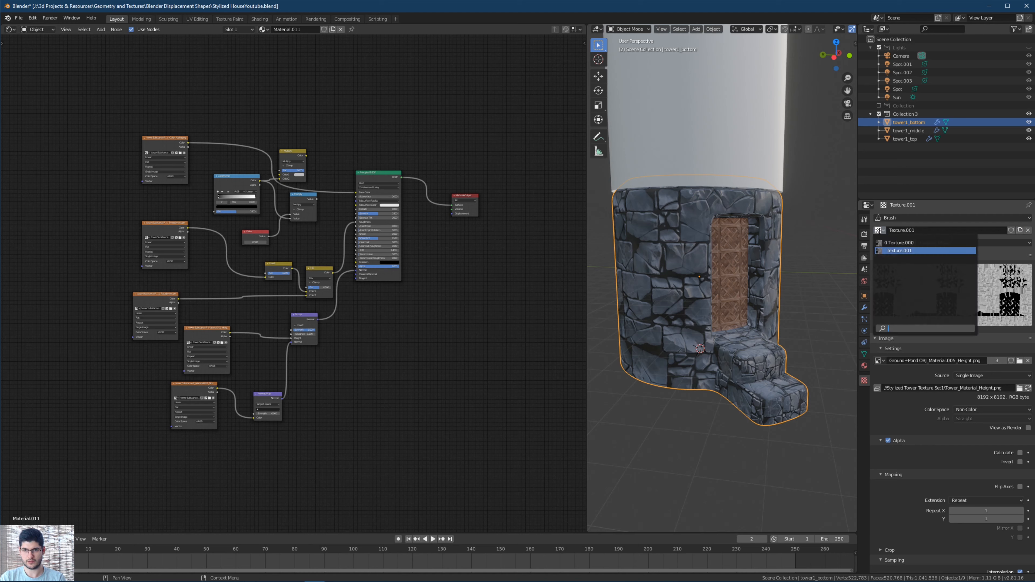
click(879, 231)
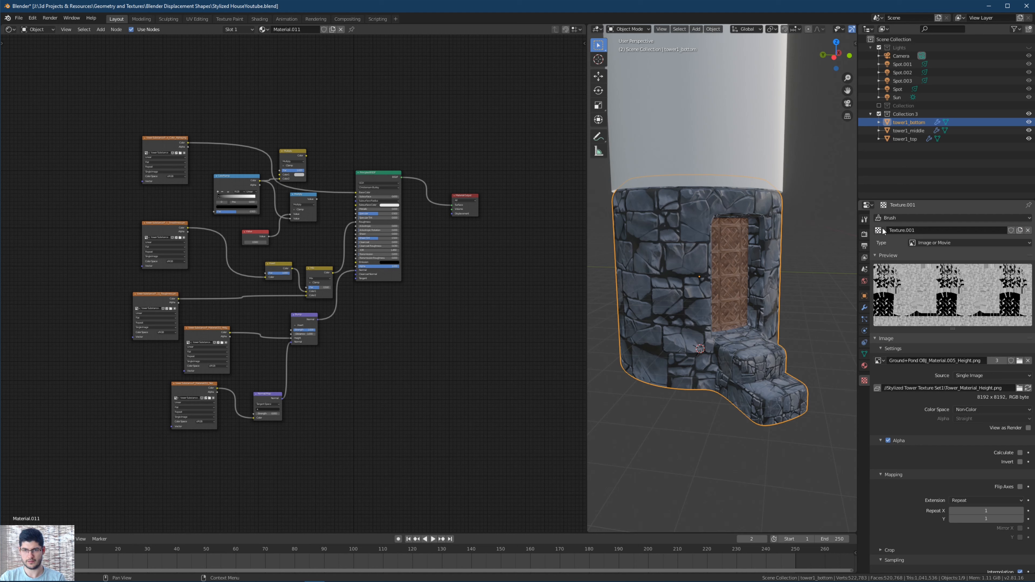
Load tower Substance P_Material.011_Height.png from the Tower Texture Set 1 folder in Tower Tutorial into the new texture.
click(1019, 388)
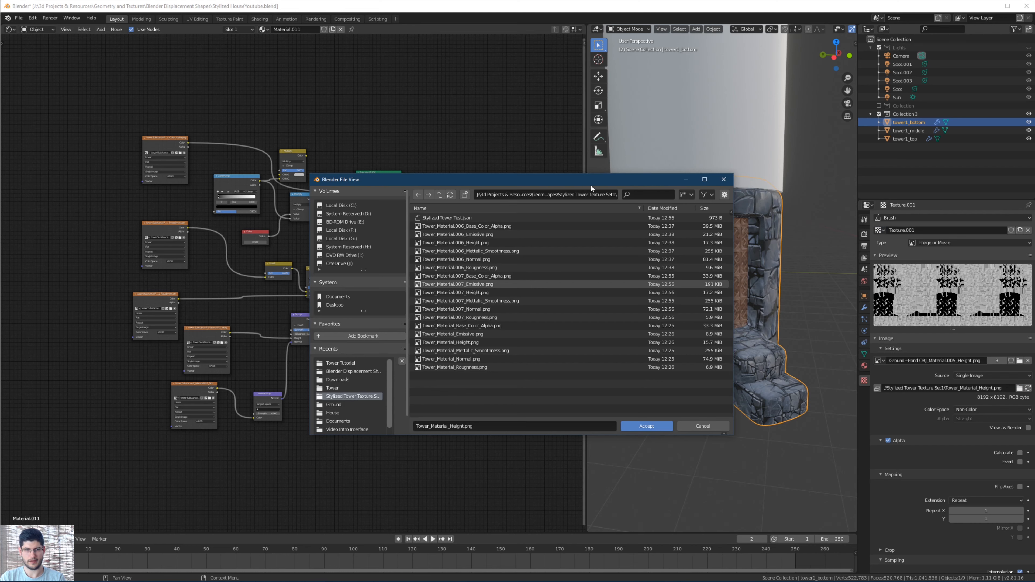
click(438, 195)
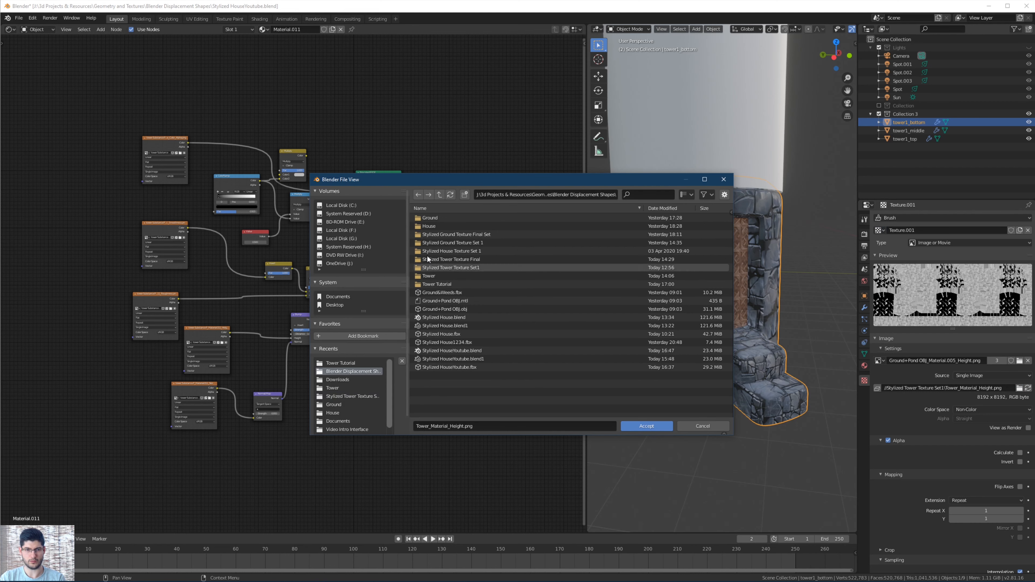
double_click(436, 284)
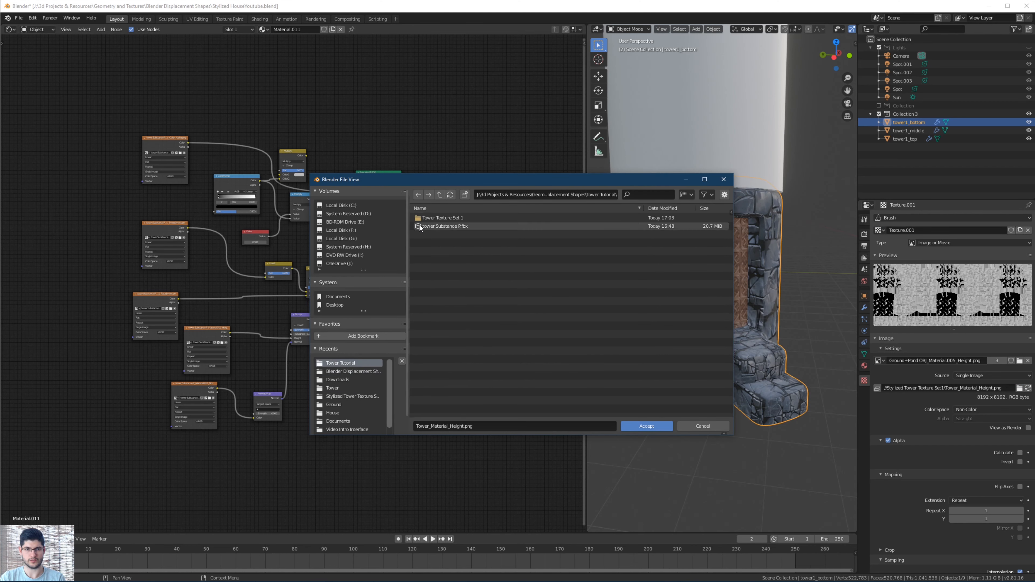
double_click(440, 218)
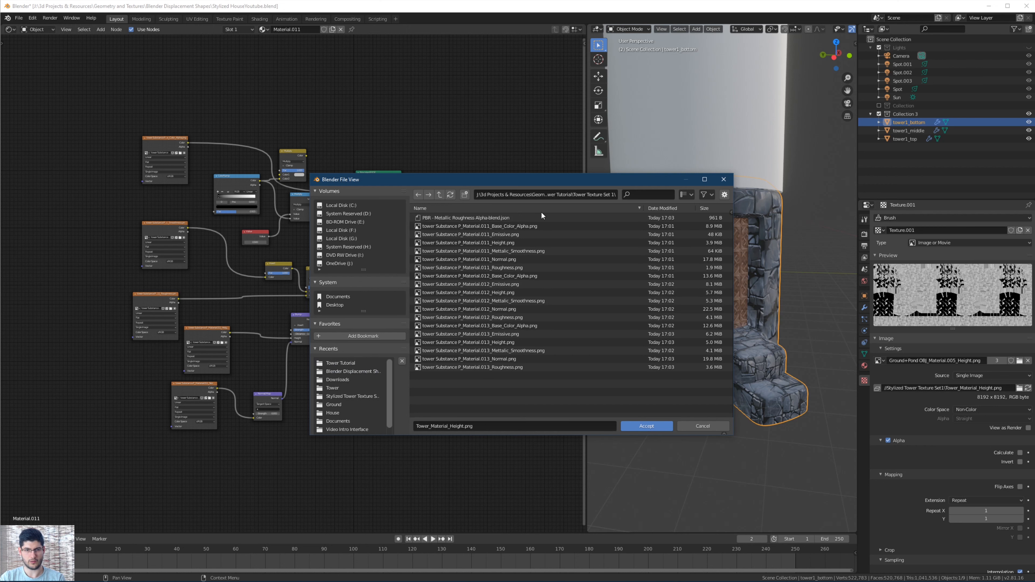
drag(470, 182, 490, 188)
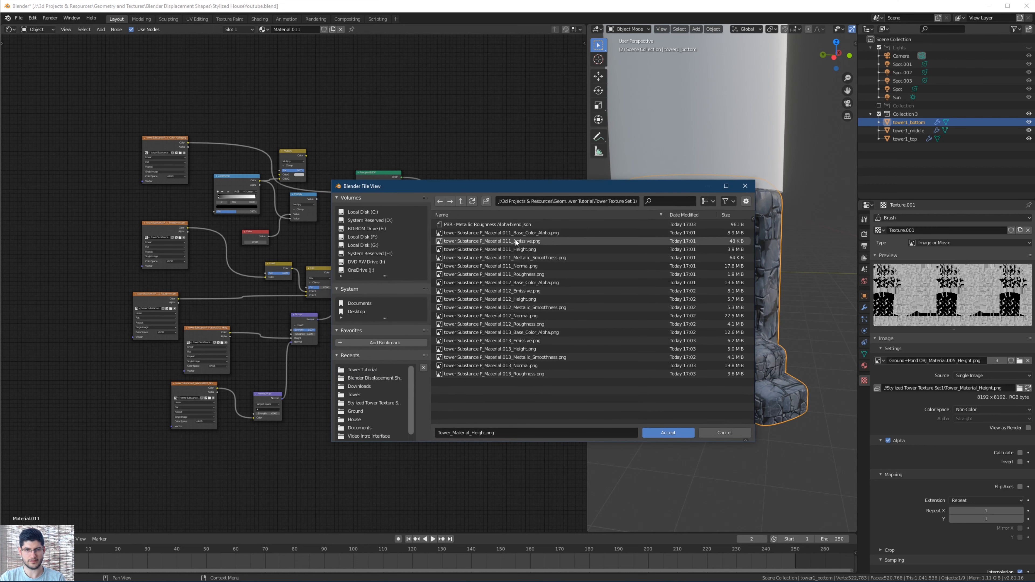
double_click(493, 249)
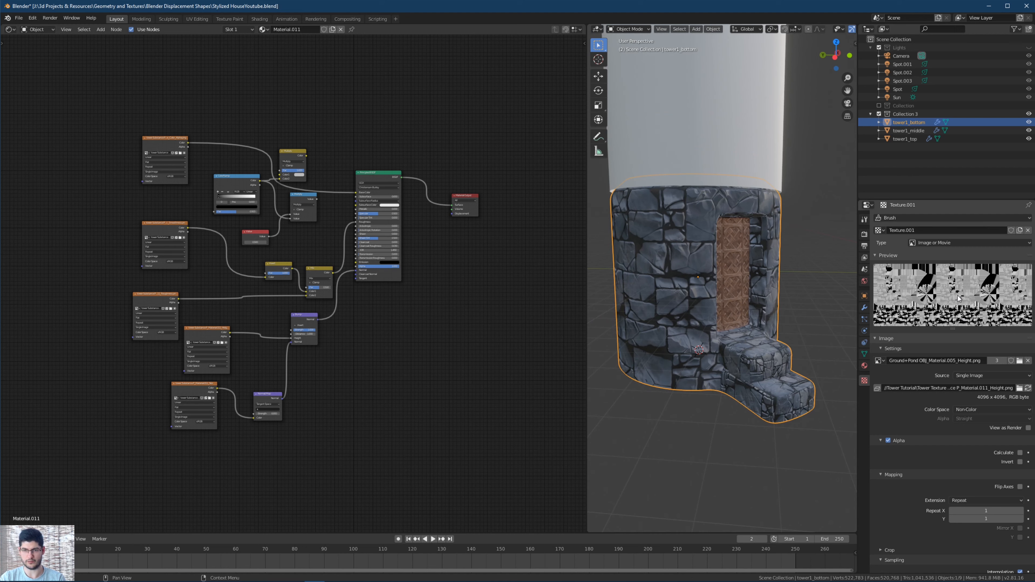
Add a Displace modifier to tower1_bottom and set its strength to 0.05.
click(863, 309)
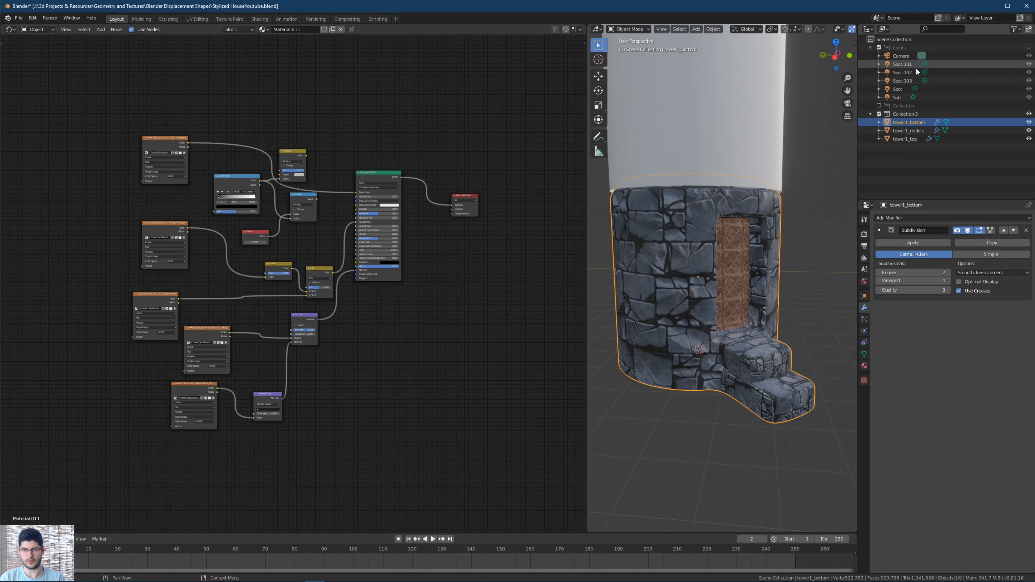
scroll(748, 272, up, 1)
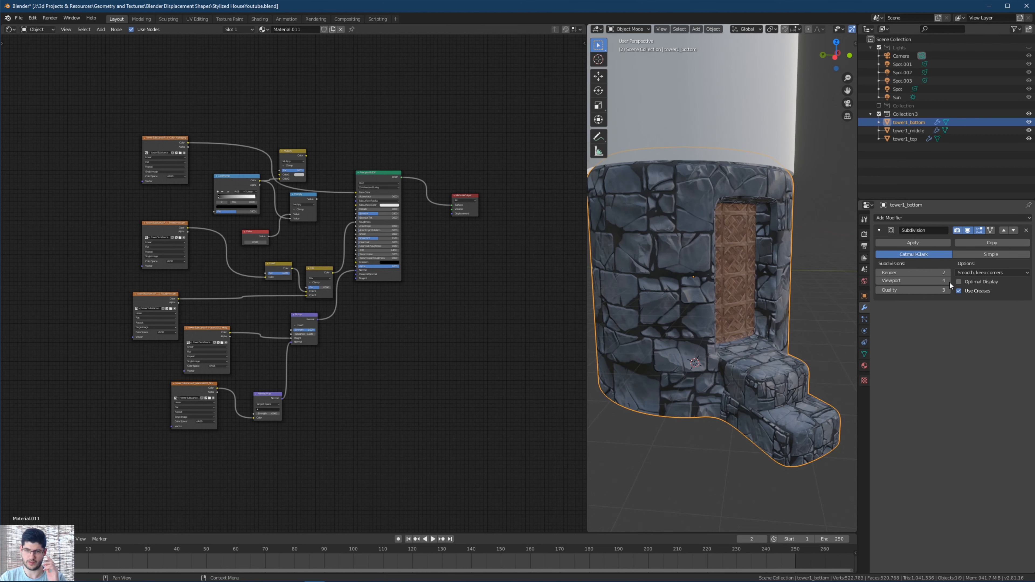
click(906, 217)
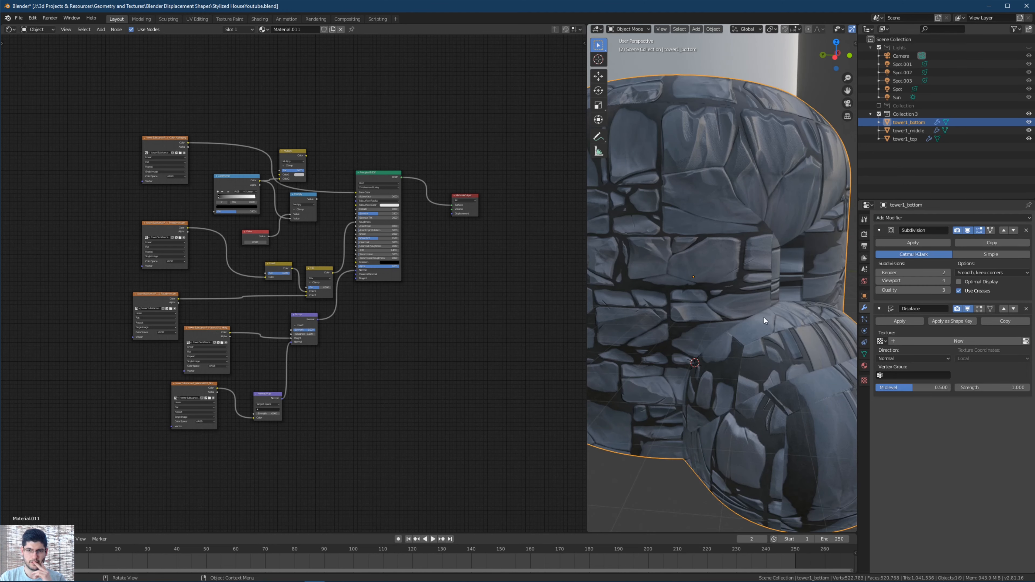
scroll(760, 316, down, 2)
double_click(991, 387)
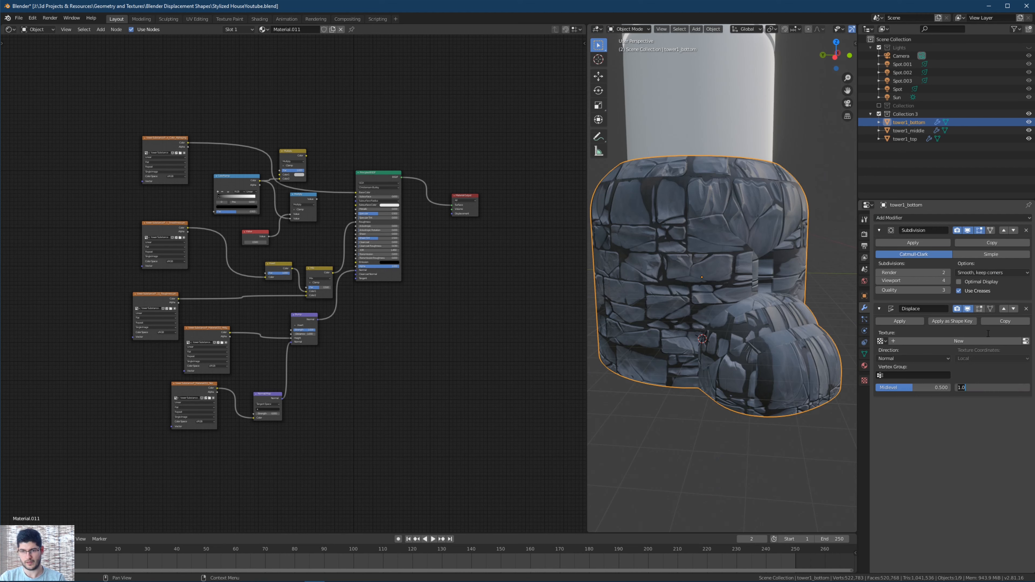
text(0.0)
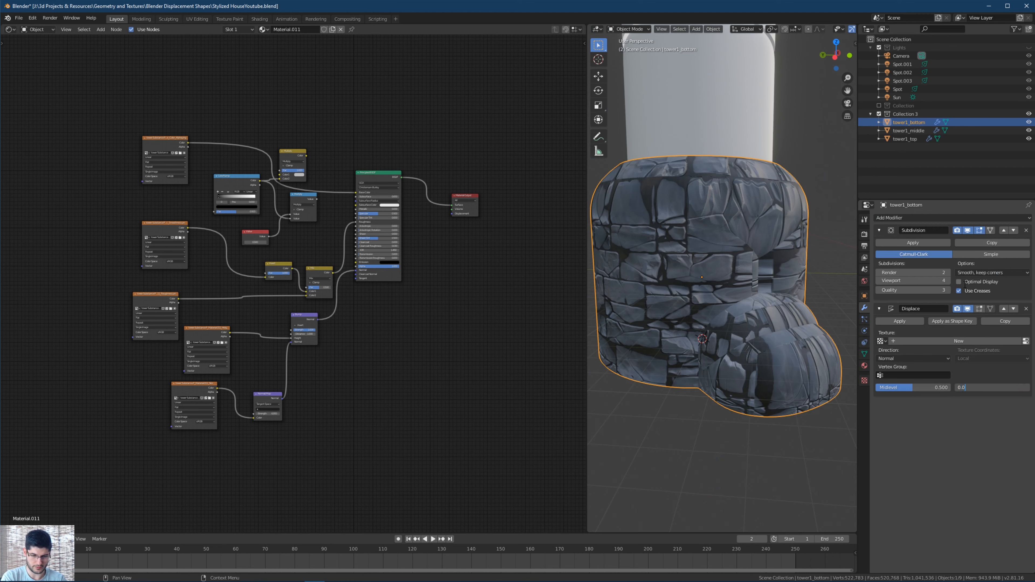
text(5)
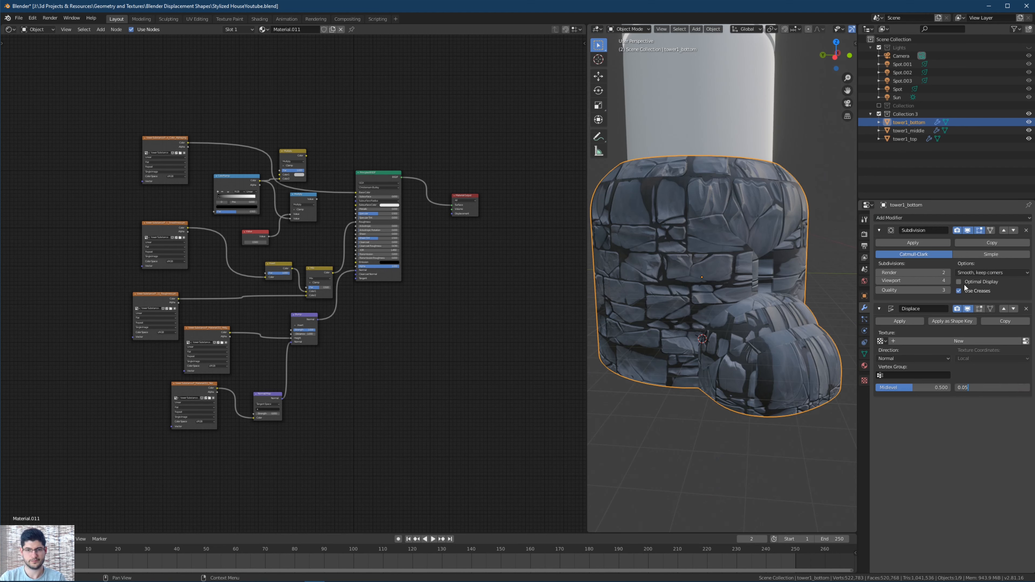
key(Return)
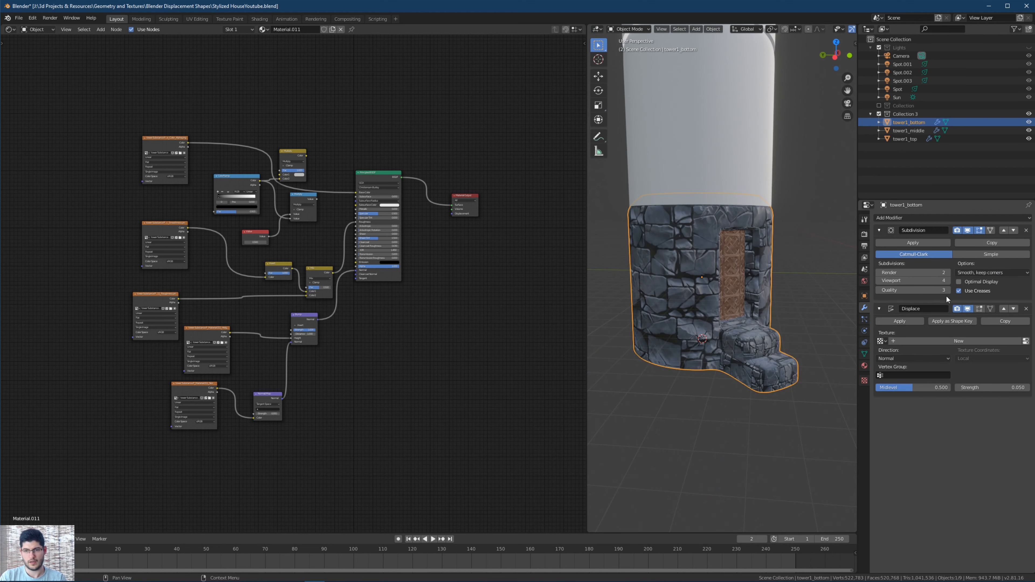
Assign Texture.001 to the Displace modifier and set its texture coordinates to UV.
click(883, 341)
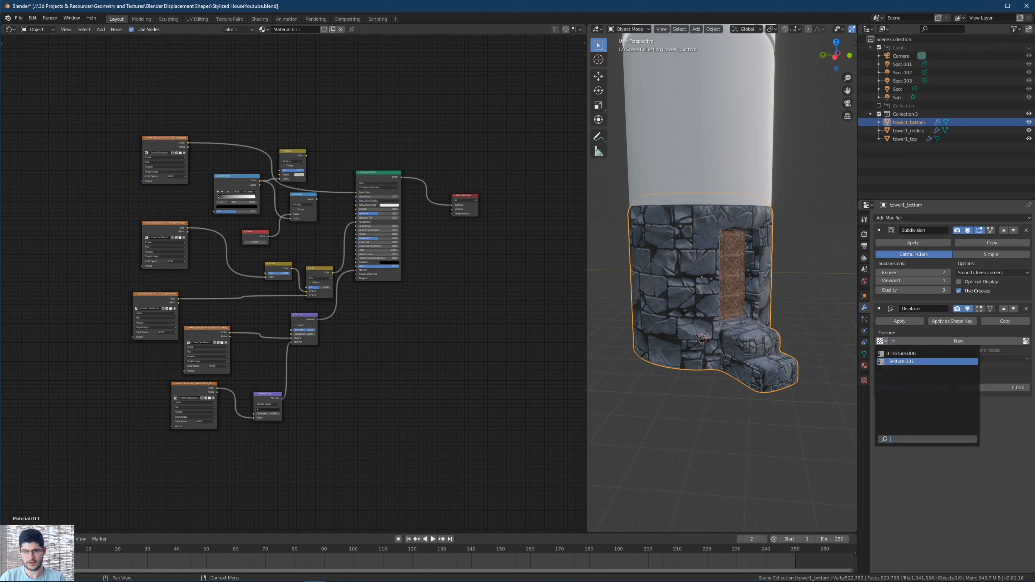
key(Return)
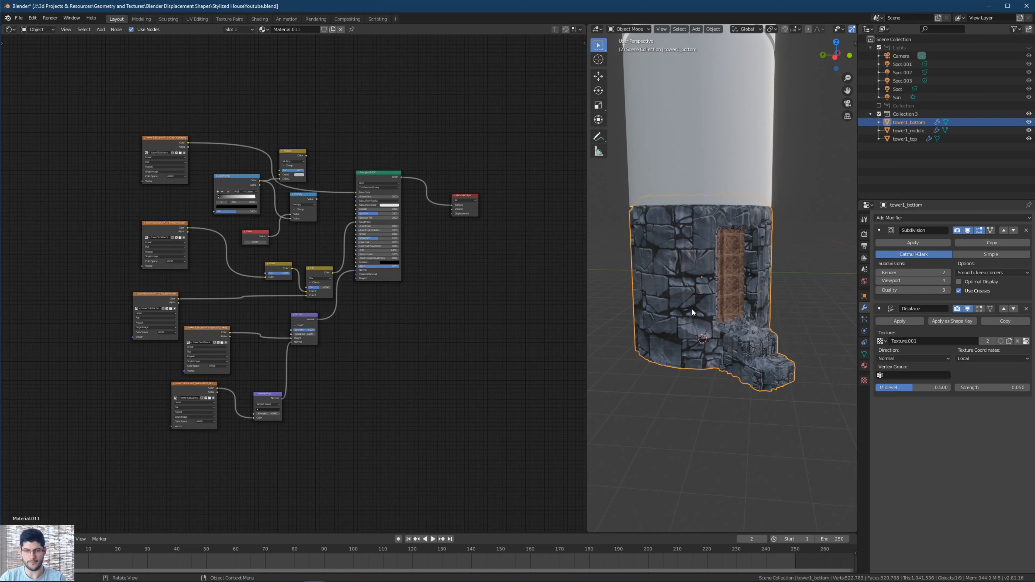
scroll(724, 304, up, 6)
scroll(714, 287, down, 6)
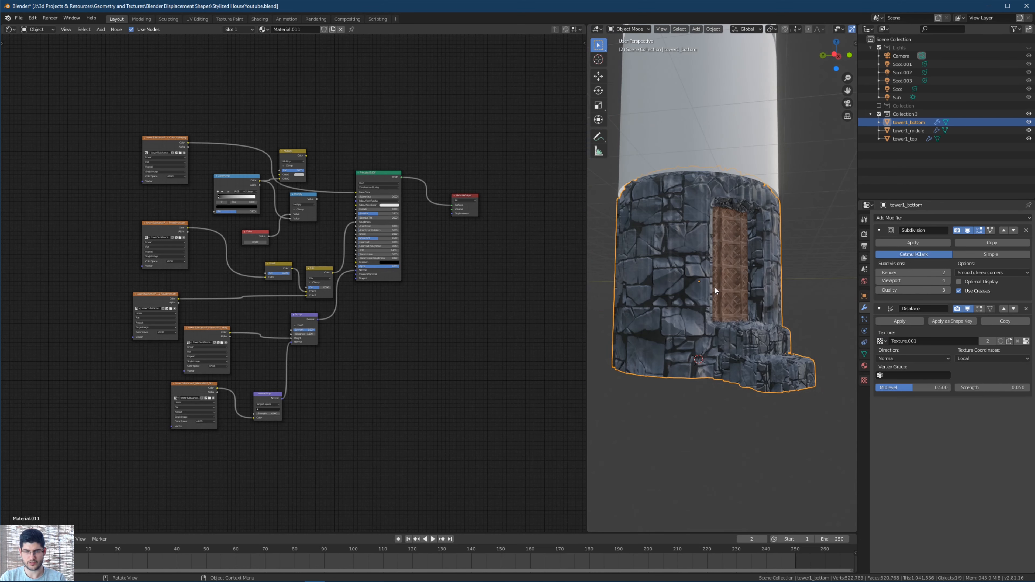
middle_drag(713, 287, 740, 261)
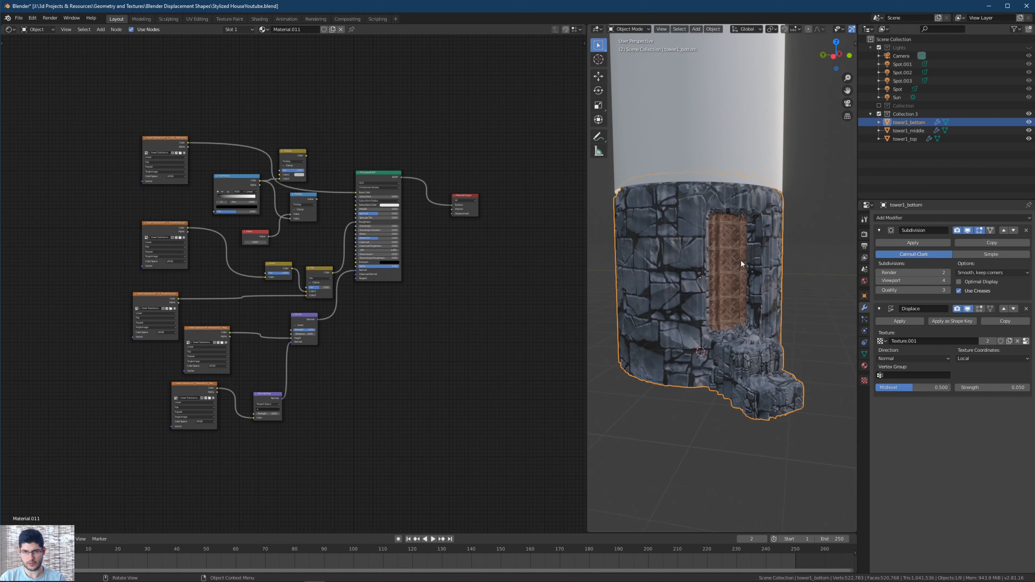
click(970, 359)
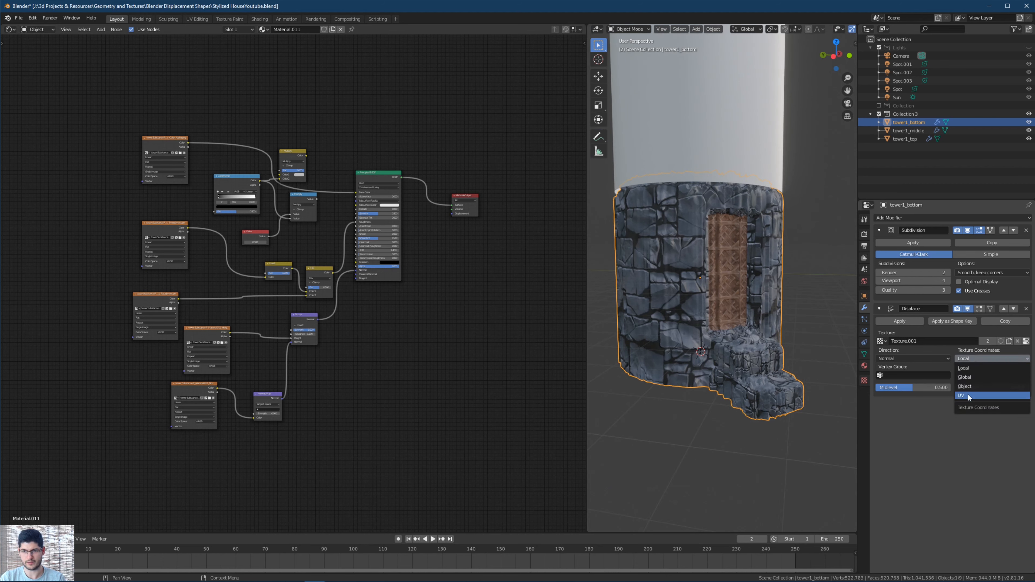
scroll(691, 322, up, 2)
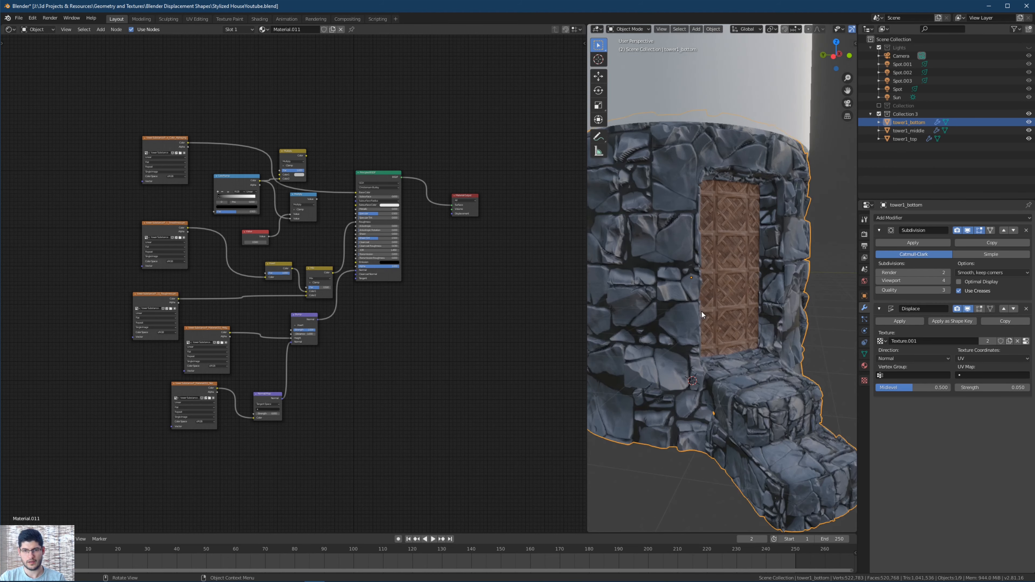
Set the Displace modifier's strength to 0.08.
middle_drag(700, 310, 784, 291)
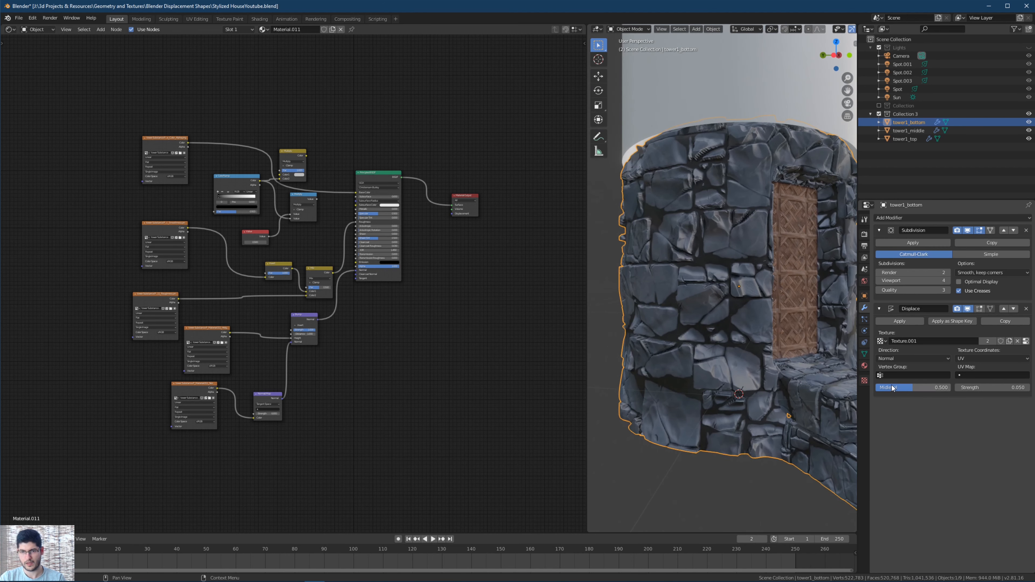
mouse_move(764, 330)
middle_down()
mouse_move(733, 324)
mouse_move(753, 326)
middle_up()
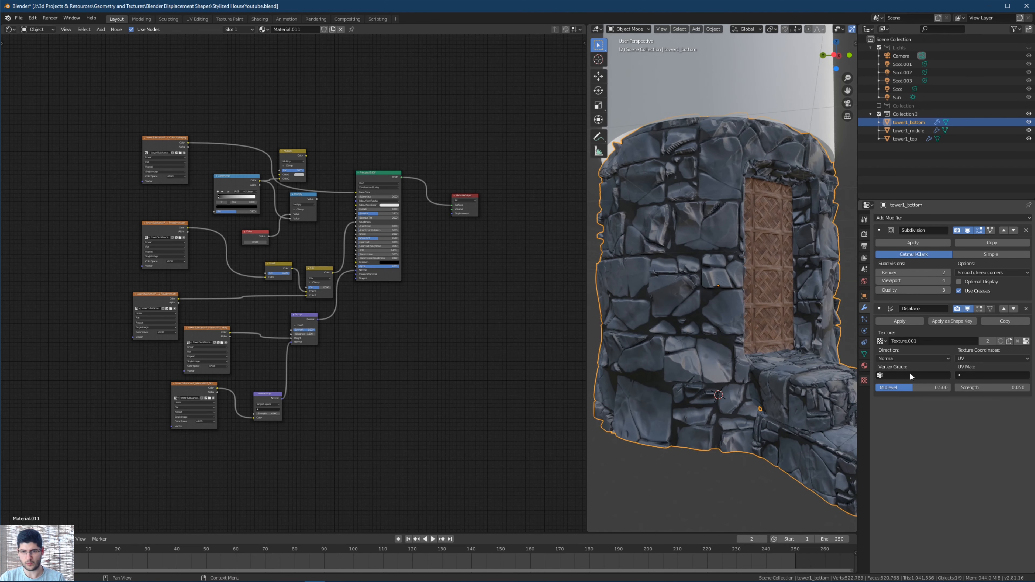
double_click(992, 387)
text(0.0)
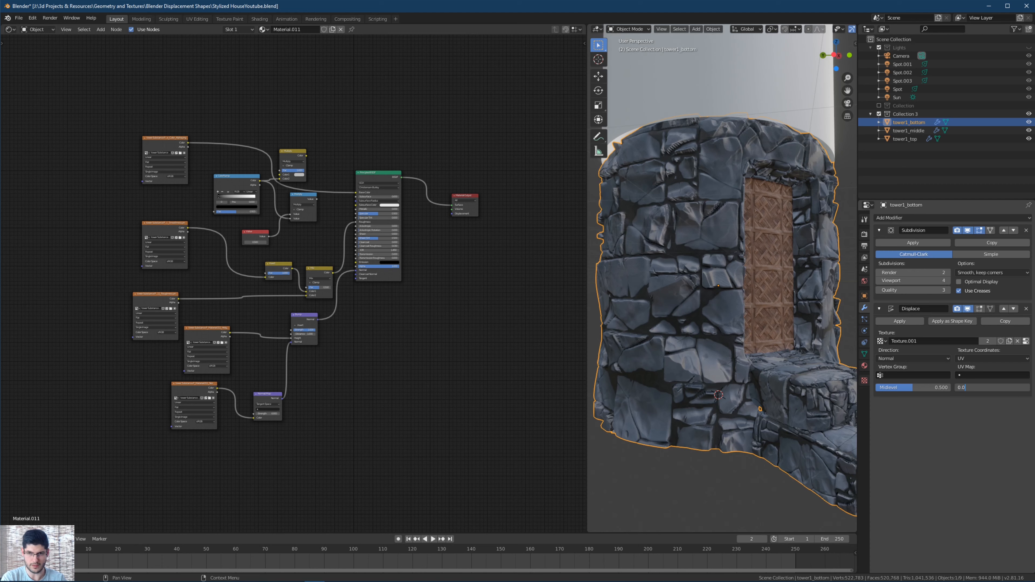
text(1)
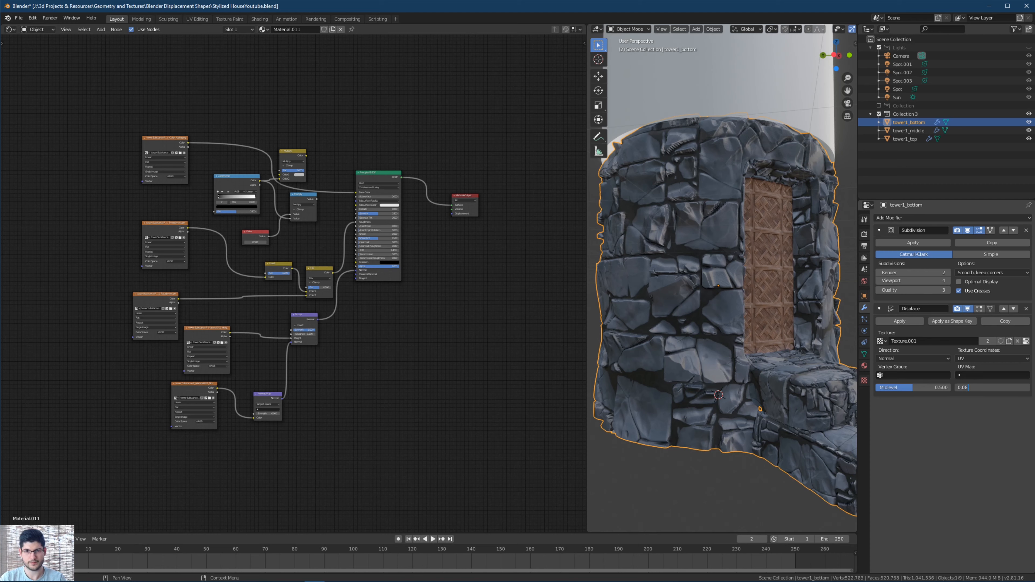
key(Return)
mouse_move(673, 228)
middle_down()
mouse_move(654, 250)
mouse_move(666, 270)
mouse_move(656, 236)
mouse_move(673, 224)
mouse_move(660, 228)
mouse_move(699, 251)
mouse_move(687, 237)
middle_up()
Switch to Substance Painter and set the shader's displacement scale to 0.02.
key(alt+Tab)
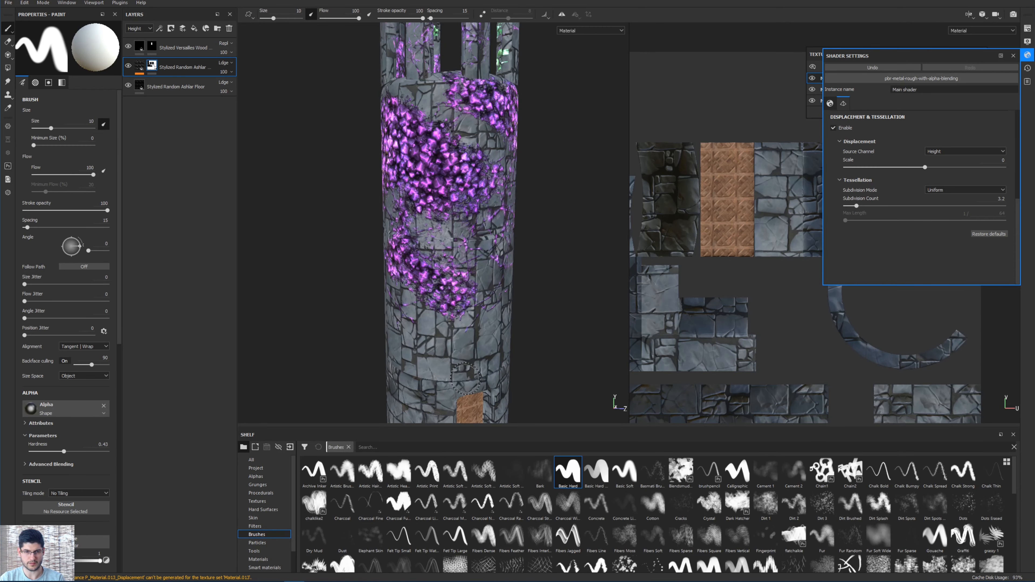
alt+middle_drag(519, 184, 529, 160)
scroll(498, 271, up, 5)
alt+drag(407, 277, 489, 245)
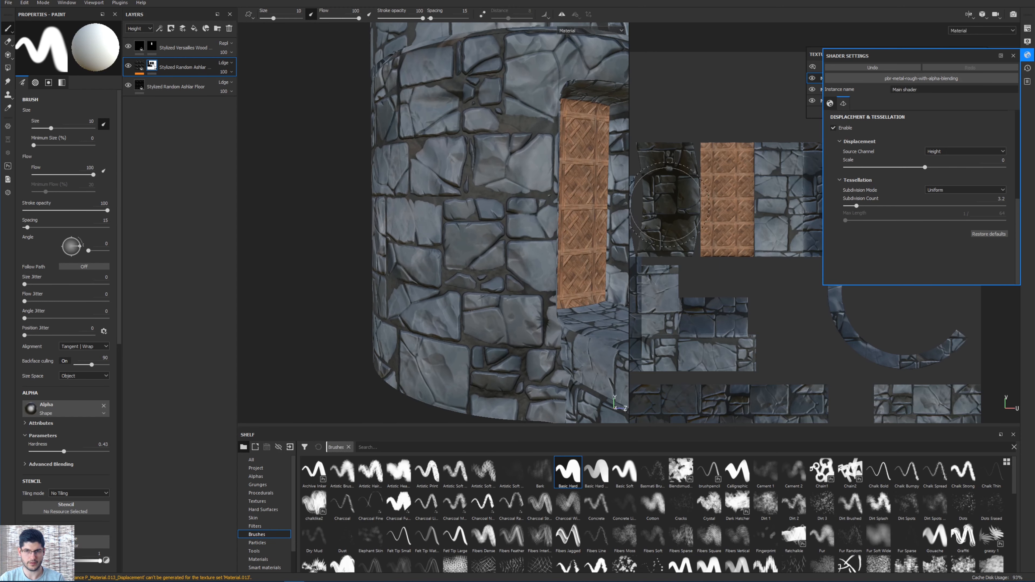
click(1005, 161)
text(.02)
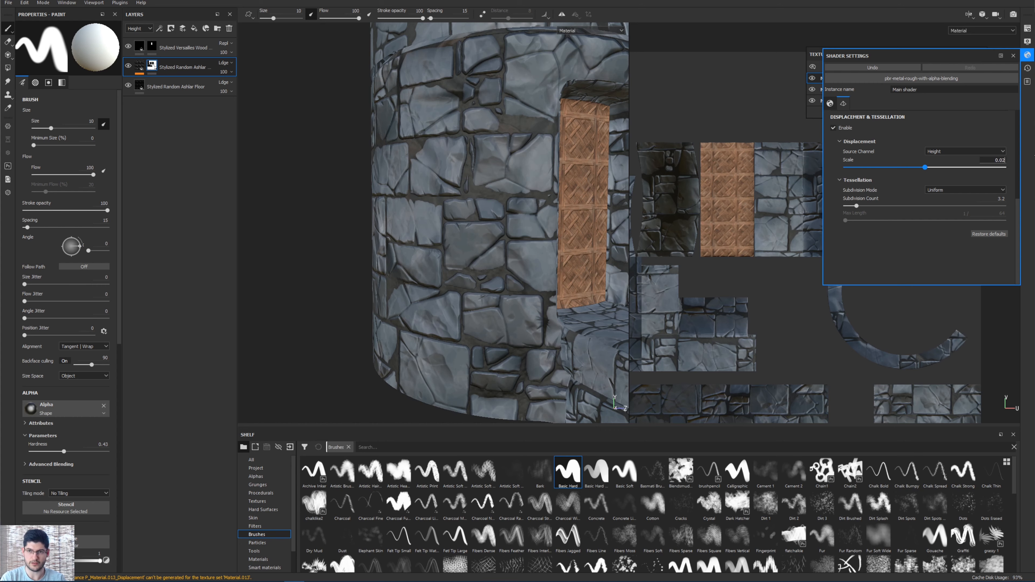
key(Return)
Reduce the shader's displacement scale to 0.01 in the tower preview.
scroll(338, 238, down, 3)
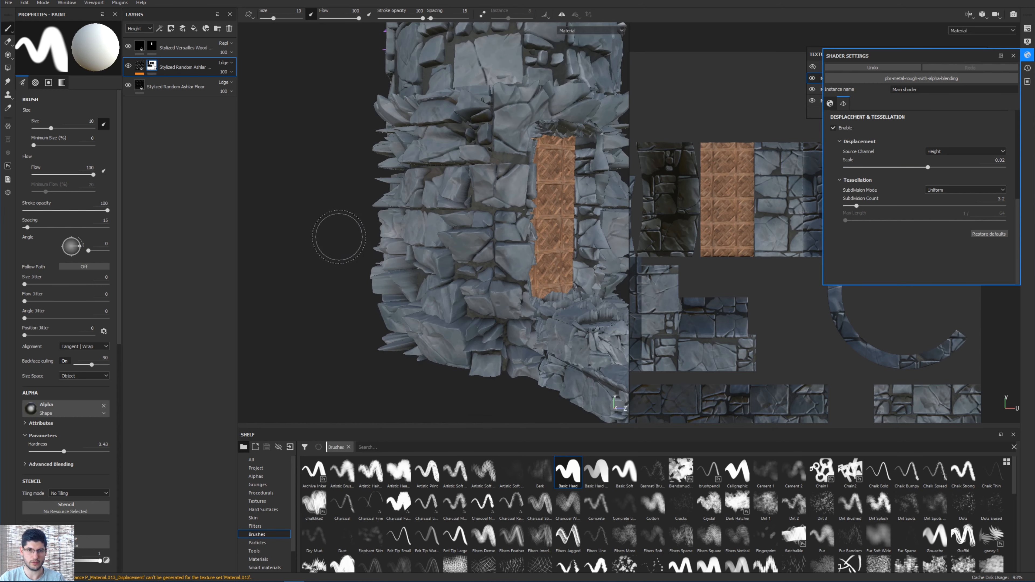
alt+middle_drag(428, 210, 387, 224)
alt+drag(387, 224, 419, 182)
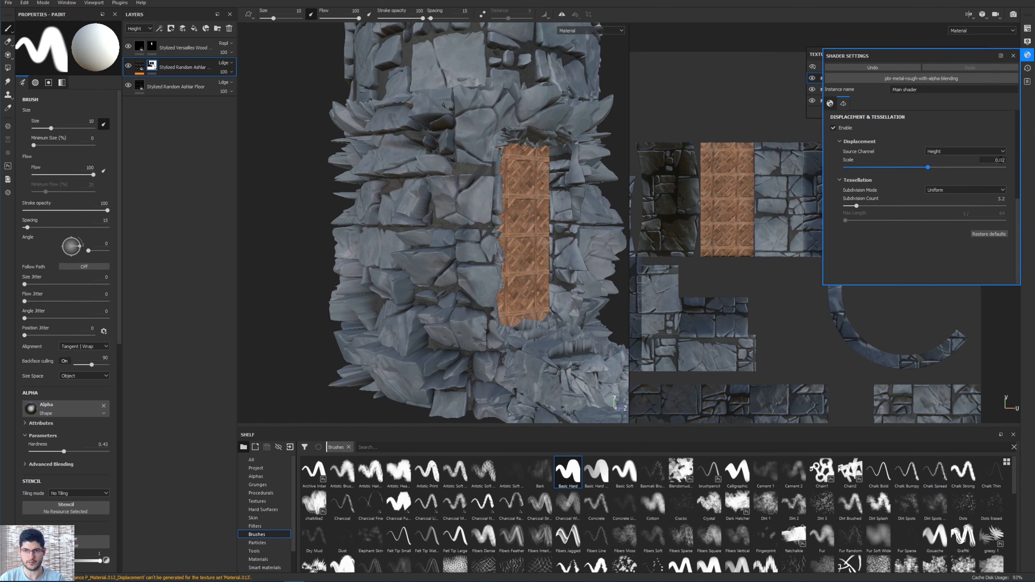
text(0.01)
key(Return)
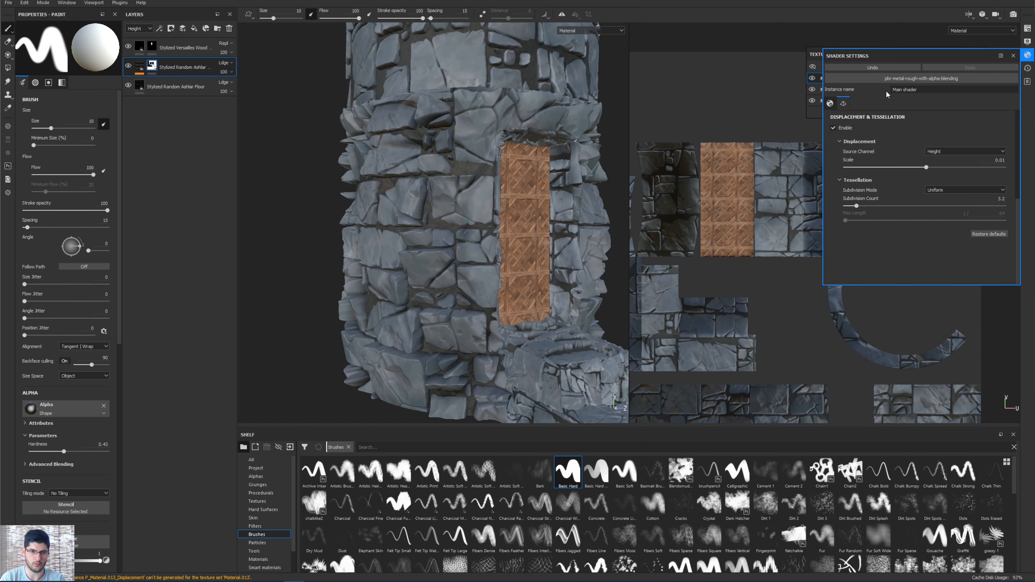
Switch to Blender and set the Displace modifier's strength on tower1_bottom to 0.01, matching Painter's displacement scale.
mouse_move(489, 162)
alt+mouse_down()
mouse_move(422, 170)
mouse_move(478, 158)
alt+mouse_up()
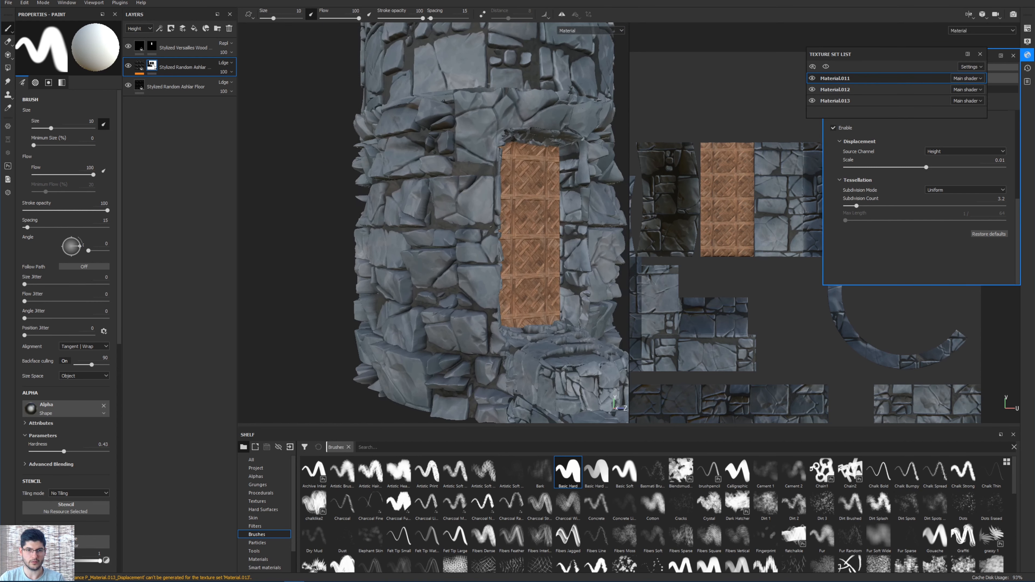
key(alt+Tab)
middle_drag(683, 294, 779, 379)
scroll(778, 379, up, 5)
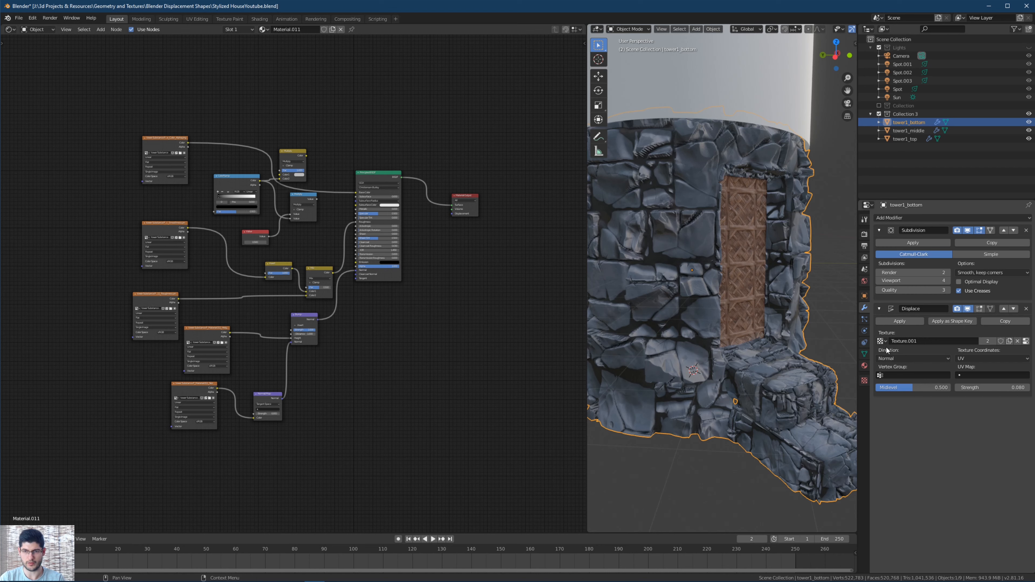
click(1015, 387)
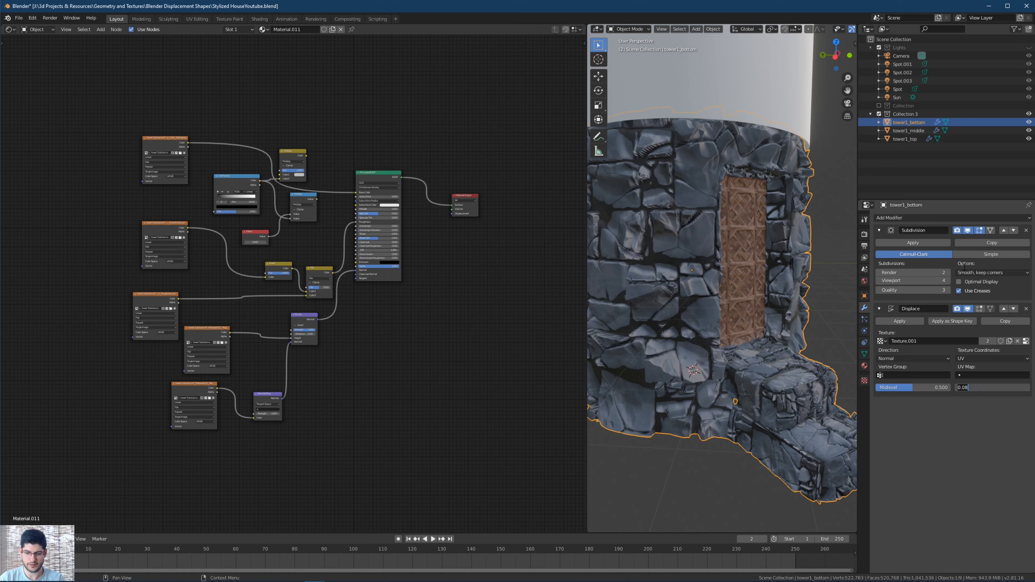
text(0)
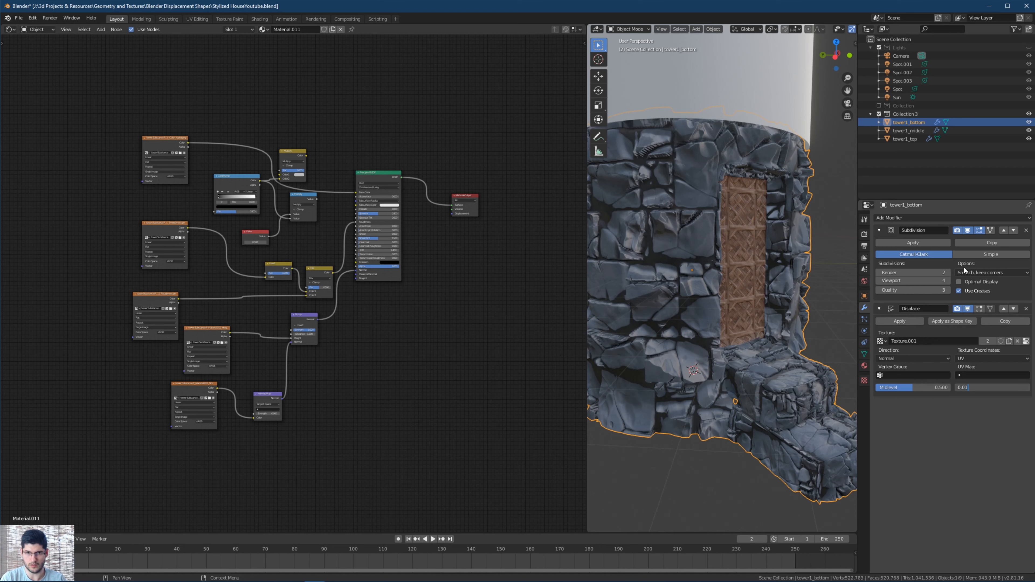
text(.01)
key(Return)
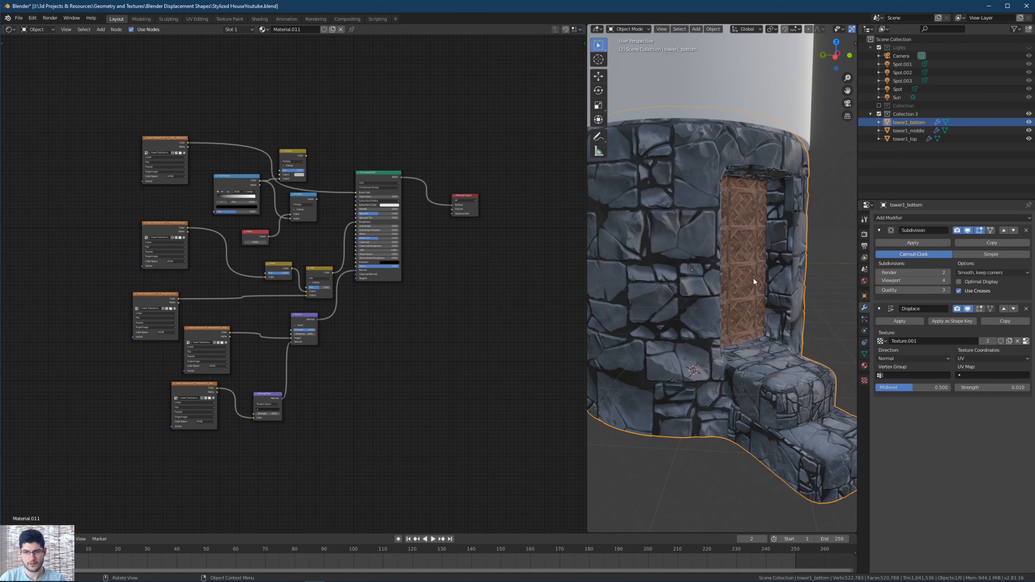
Set the Displace modifier's strength on tower1_bottom to 0.1.
click(987, 387)
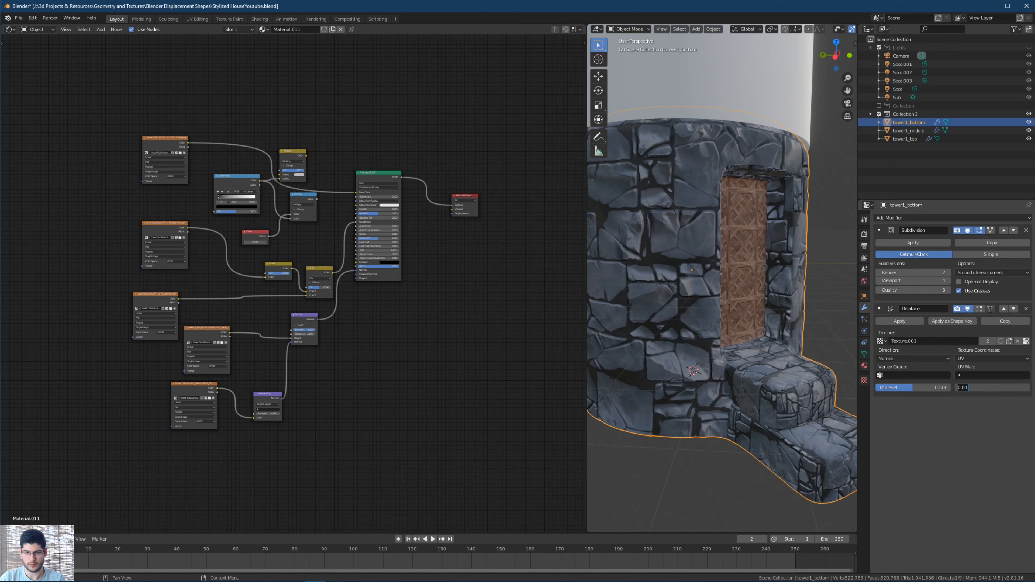
text(0)
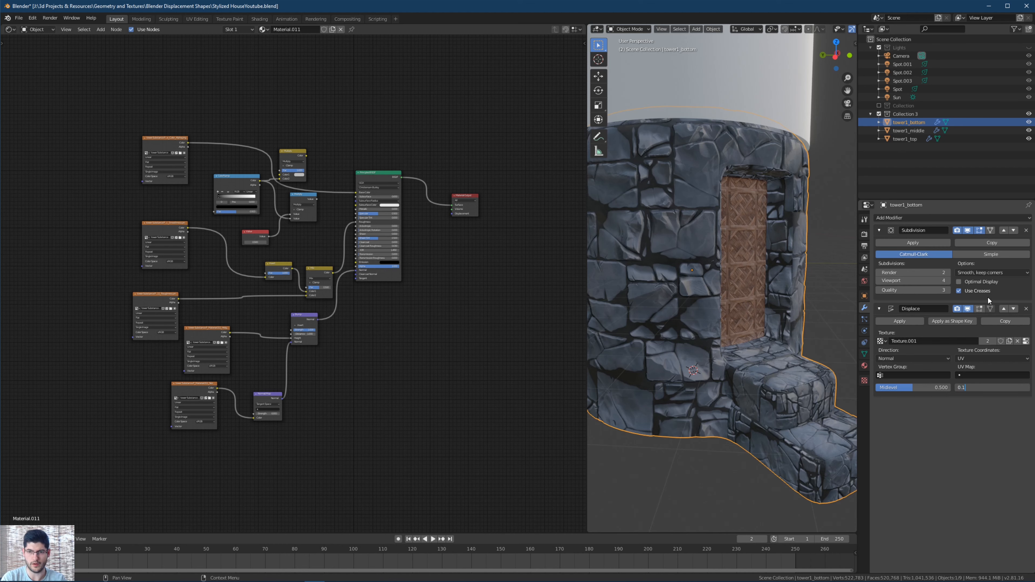
key(Return)
scroll(685, 279, up, 1)
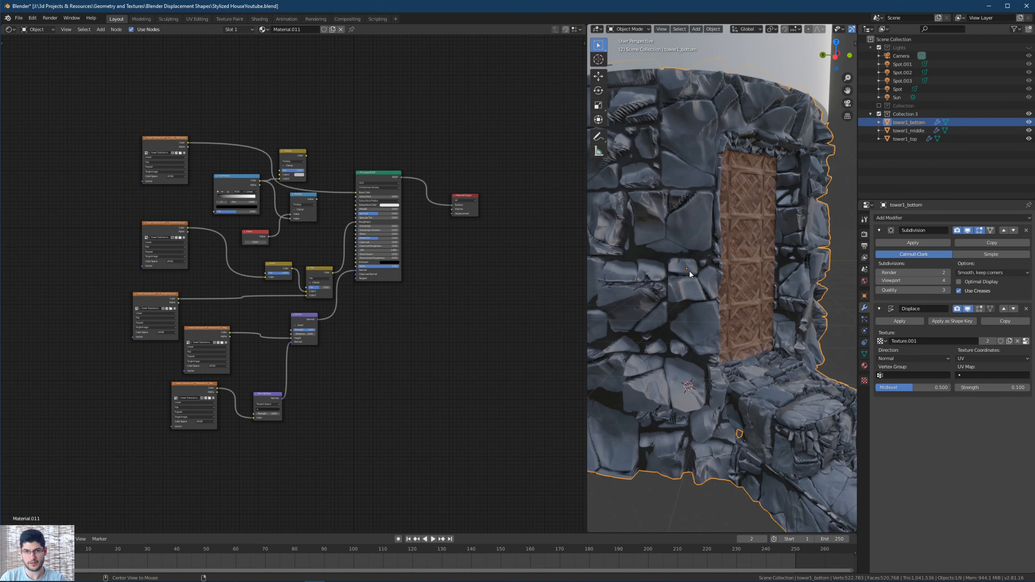
middle_drag(689, 270, 704, 197)
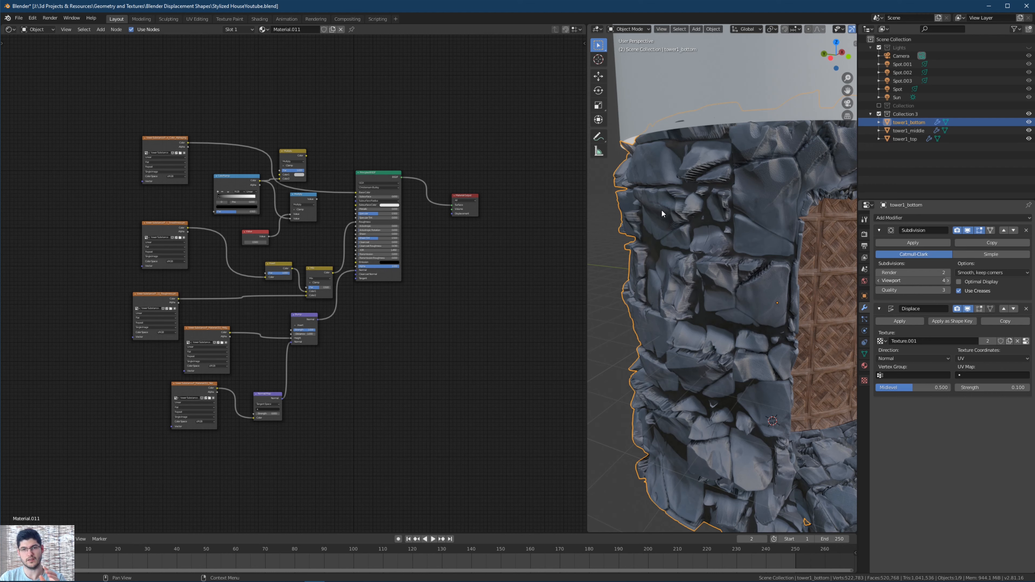
Set the Subdivision modifier's viewport level on tower1_bottom to 5.
key(ctrl+5)
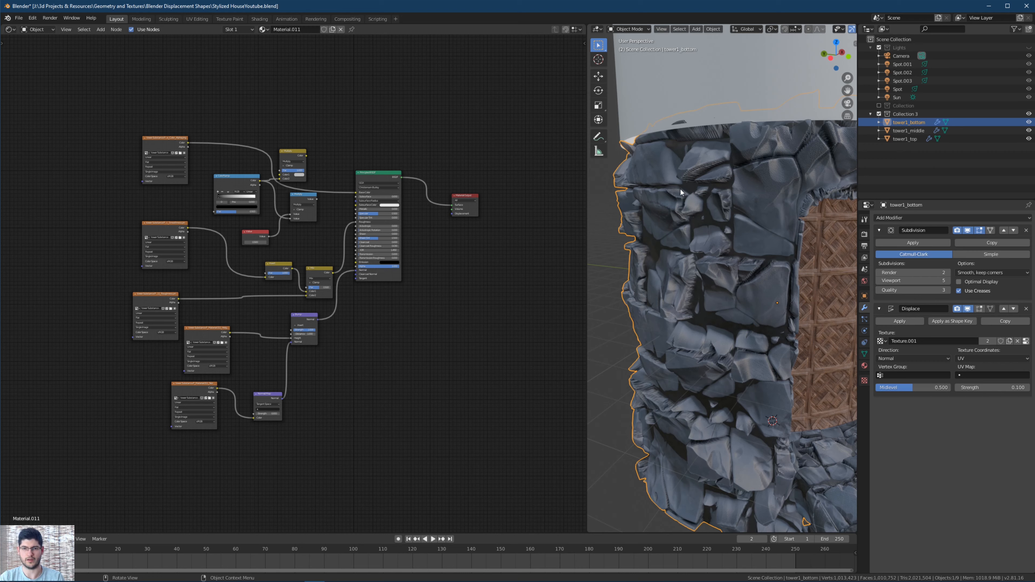
middle_drag(680, 188, 734, 193)
scroll(739, 179, up, 1)
scroll(740, 180, down, 1)
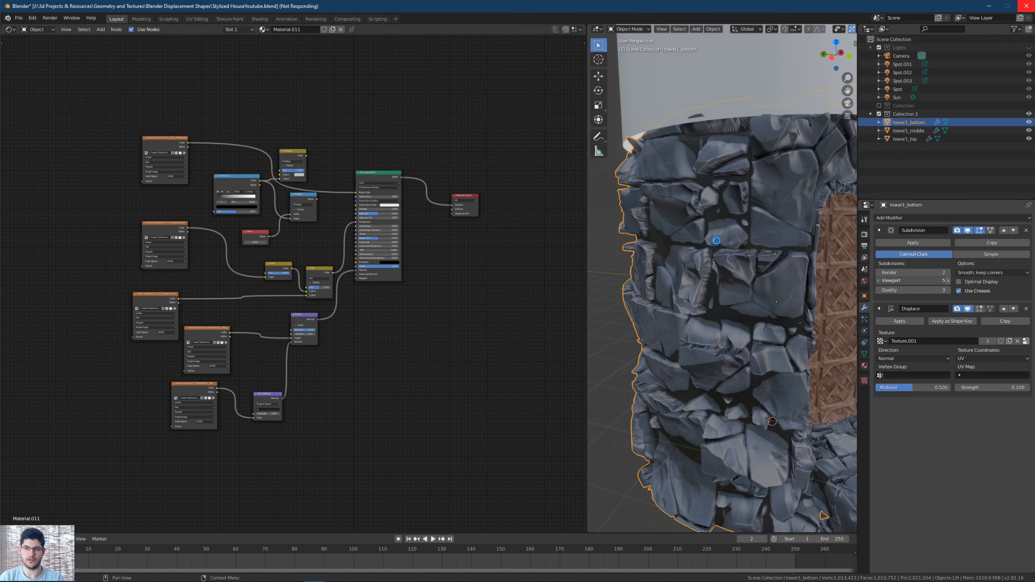
Examine the displaced stones and the door edge on tower1_bottom up close at a higher viewport subdivision level of 6.
key(alt+Tab)
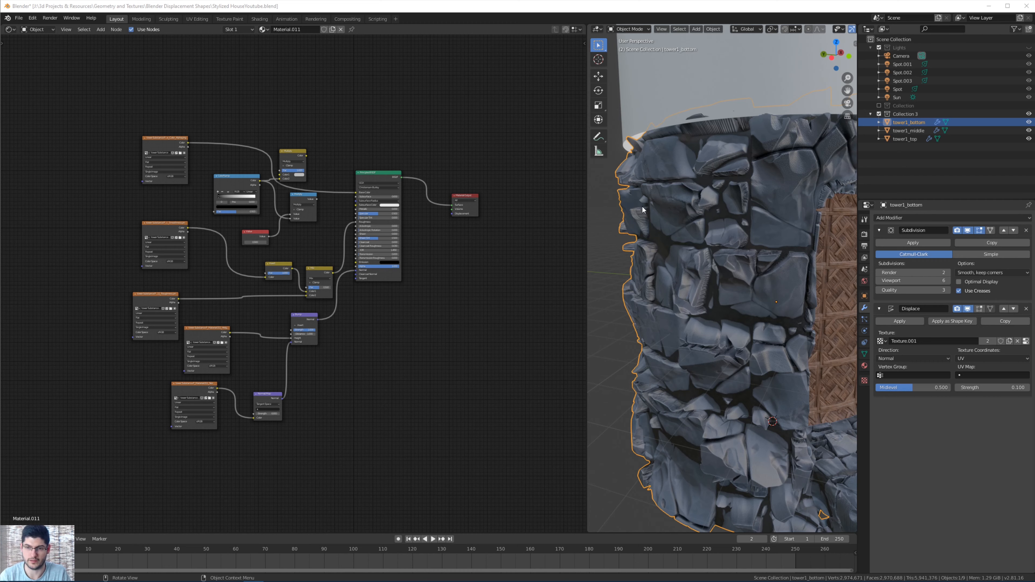
mouse_move(699, 248)
middle_down()
mouse_move(685, 225)
mouse_move(703, 232)
middle_up()
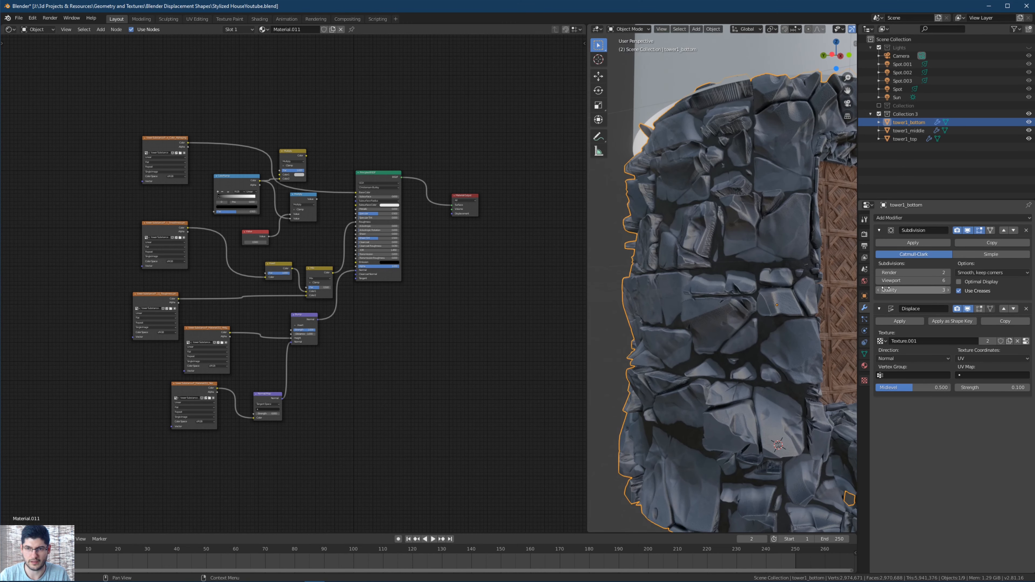
middle_drag(790, 288, 794, 241)
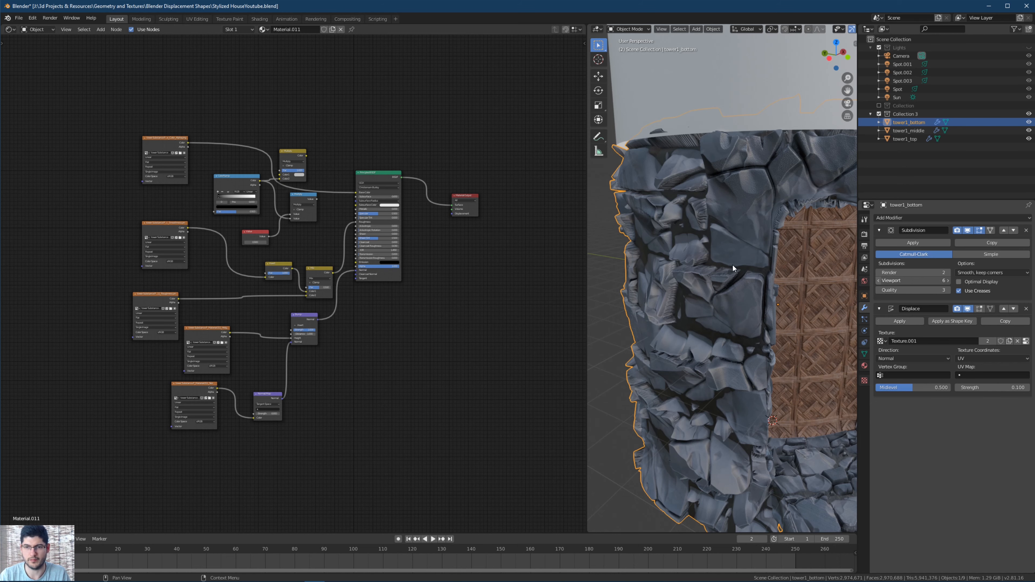
middle_drag(690, 266, 698, 170)
scroll(699, 158, down, 5)
scroll(735, 203, up, 6)
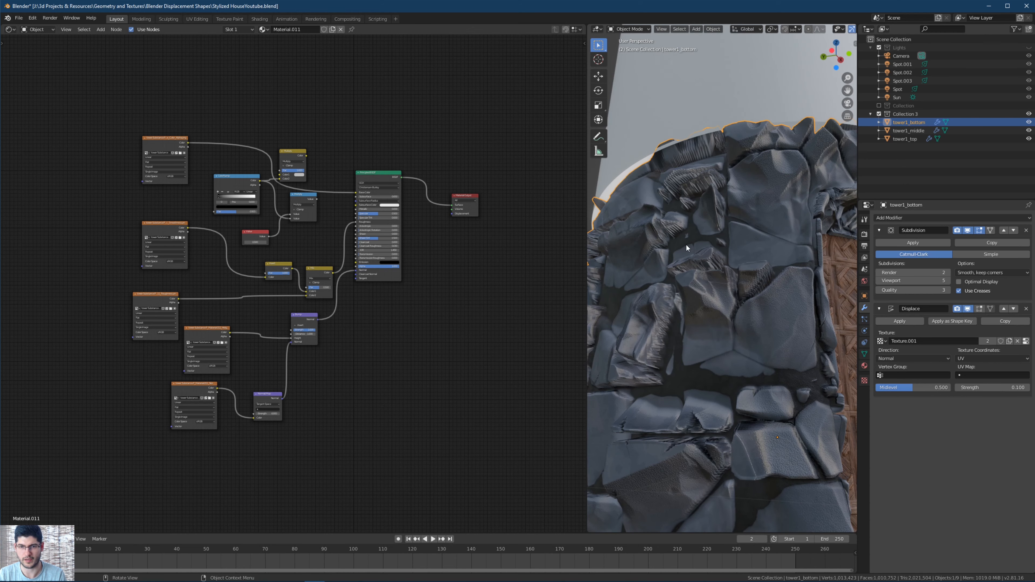
Examine the displaced base with viewport subdivision level 5 against the rest of the untextured tower.
middle_drag(685, 244, 695, 276)
scroll(698, 291, down, 4)
shift+middle_drag(716, 352, 706, 279)
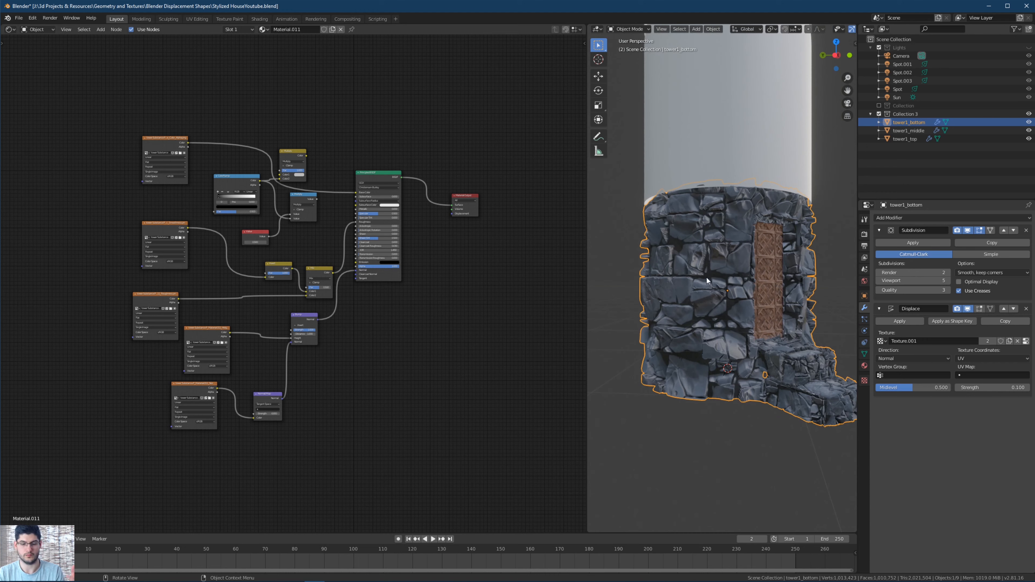
scroll(735, 260, down, 2)
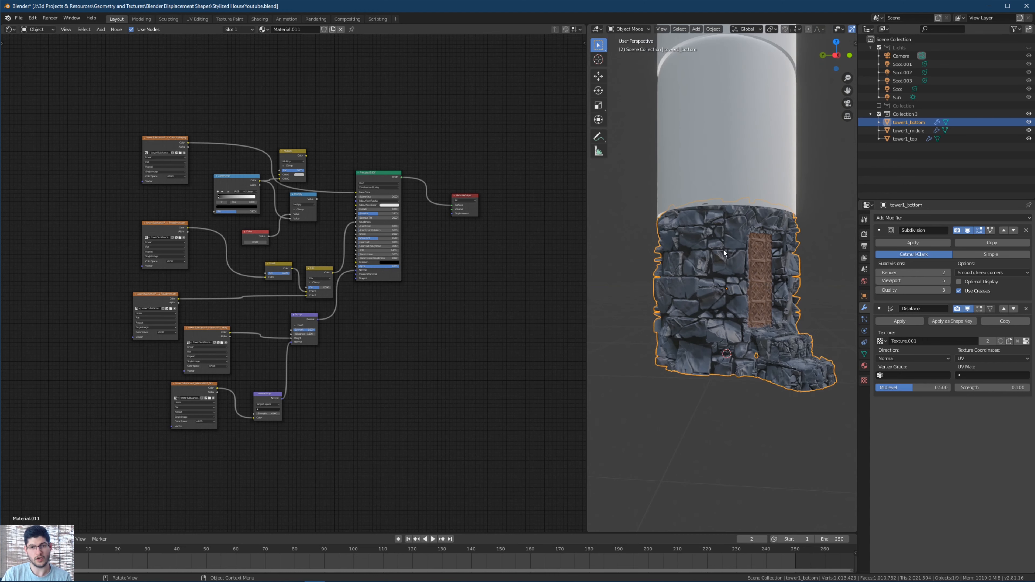
scroll(726, 163, down, 1)
shift+middle_drag(726, 163, 756, 285)
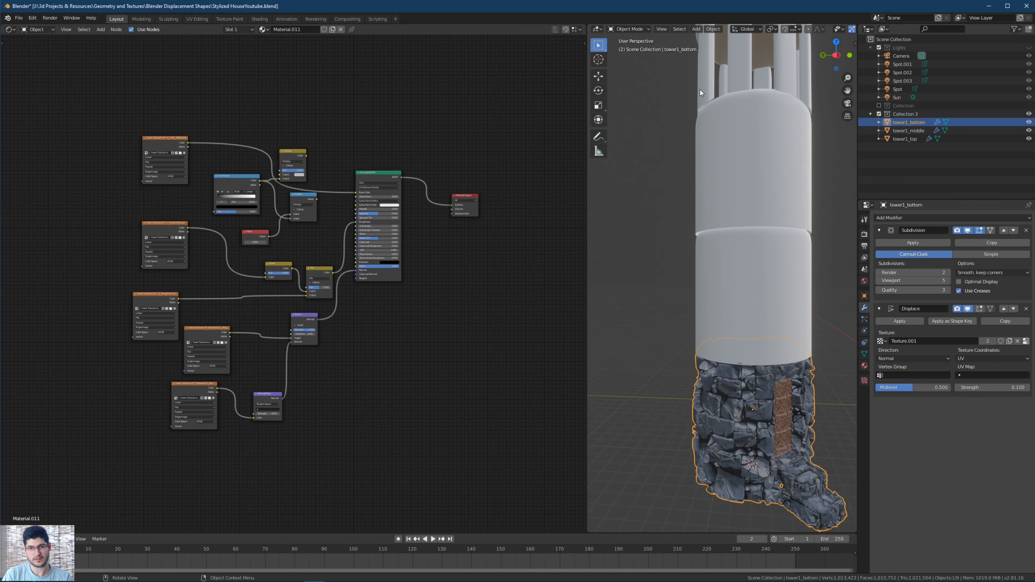
mouse_move(756, 212)
middle_down()
mouse_move(728, 248)
mouse_move(751, 223)
middle_up()
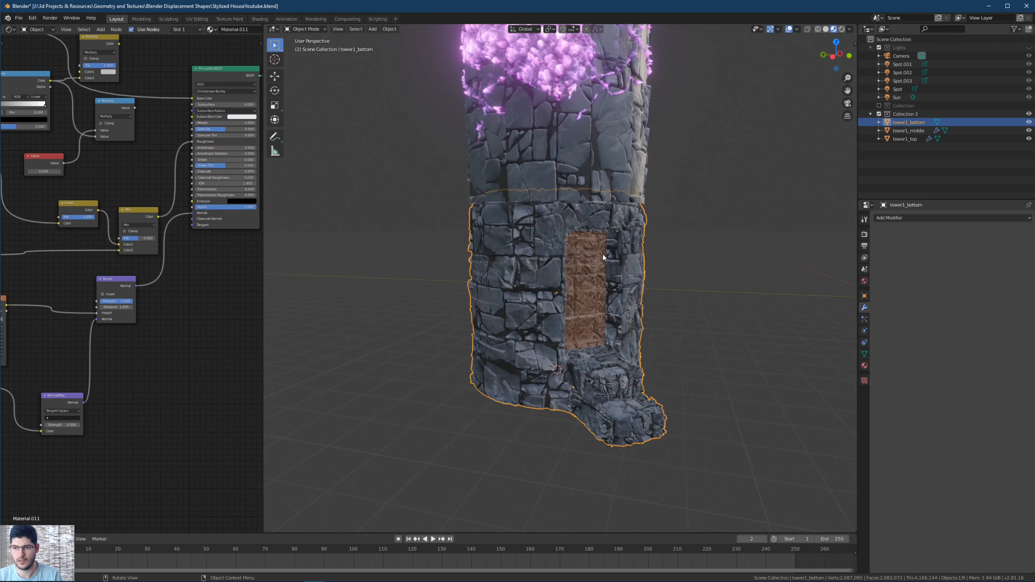
Add a Decimate modifier to tower1_bottom in the finished, fully textured tower.
mouse_move(585, 276)
middle_down()
mouse_move(559, 290)
mouse_move(581, 284)
middle_up()
middle_drag(523, 299, 580, 190)
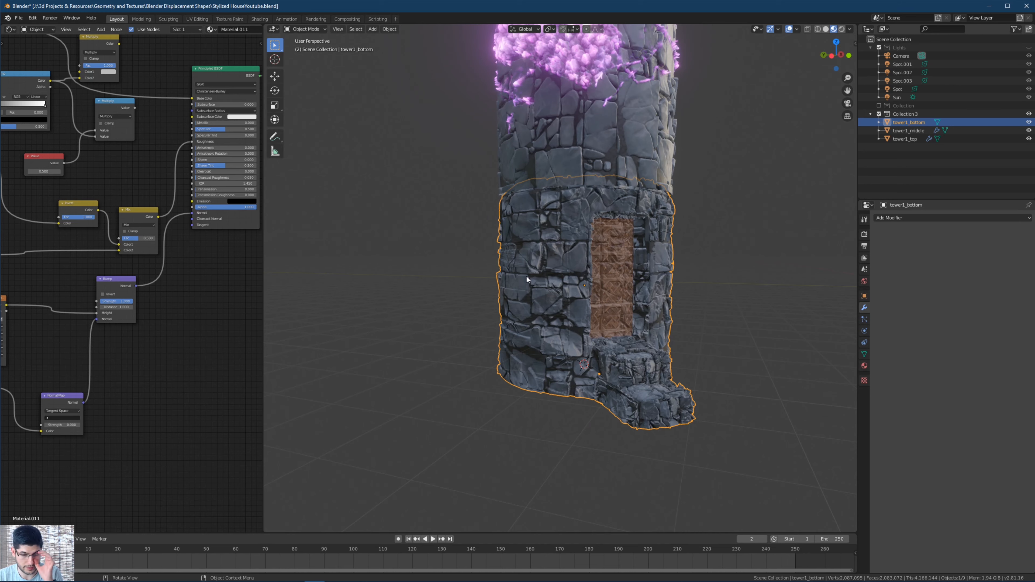
middle_drag(527, 277, 612, 273)
click(920, 217)
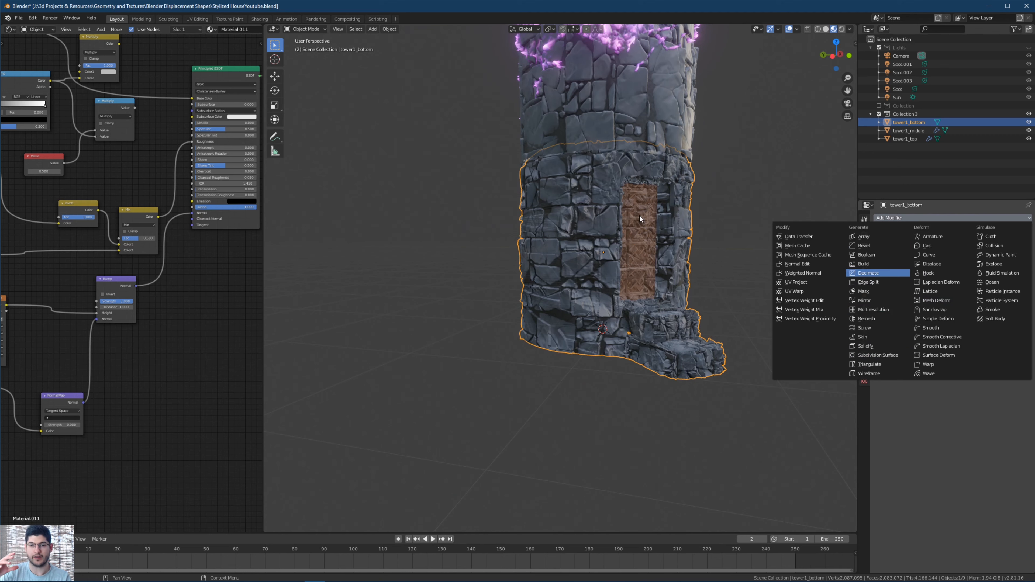
key(Return)
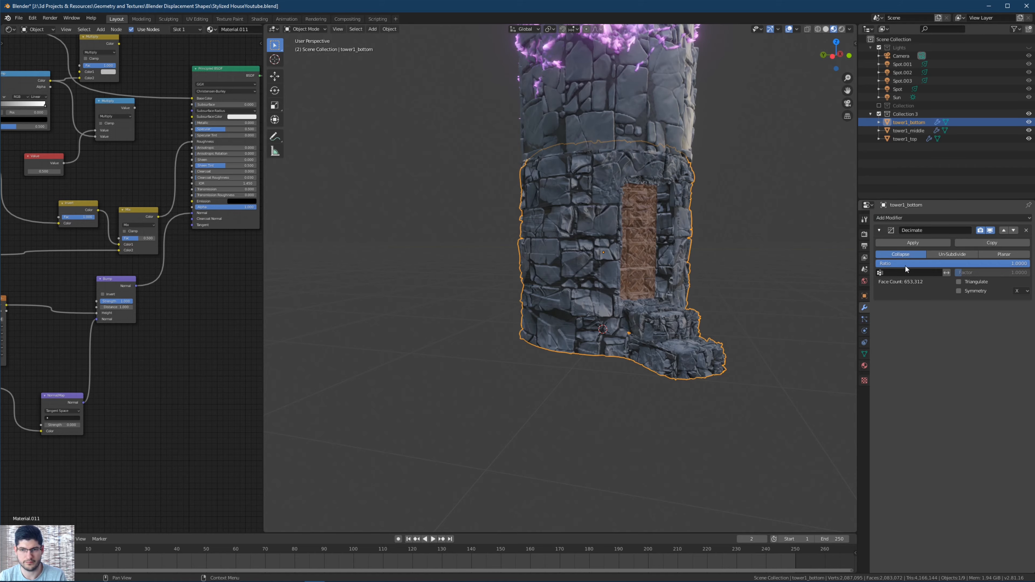
Temporarily show the wireframe overlay to examine the mesh density of tower1_bottom, and hide it again.
click(798, 29)
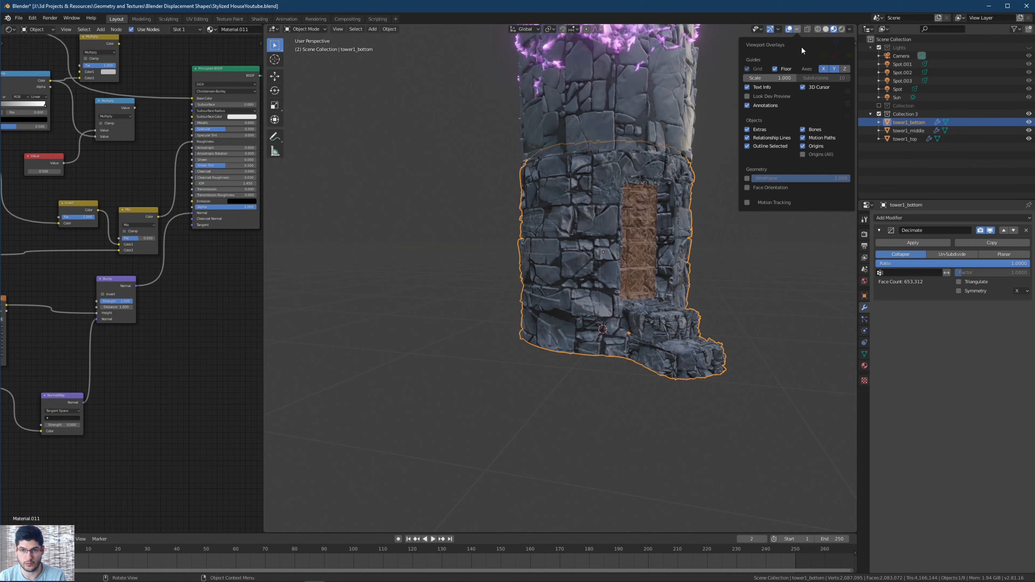
click(747, 178)
scroll(645, 235, up, 8)
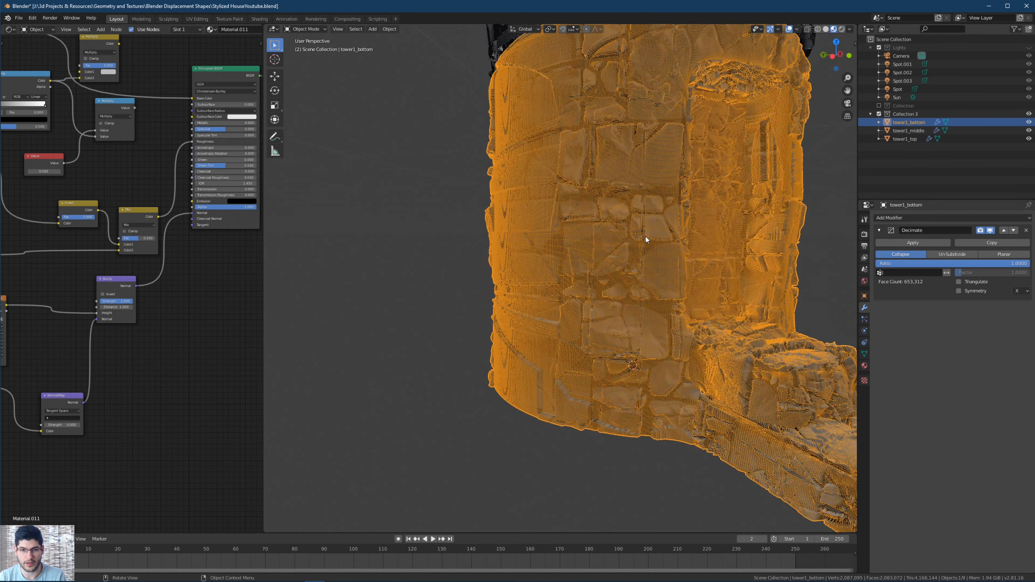
scroll(623, 244, down, 9)
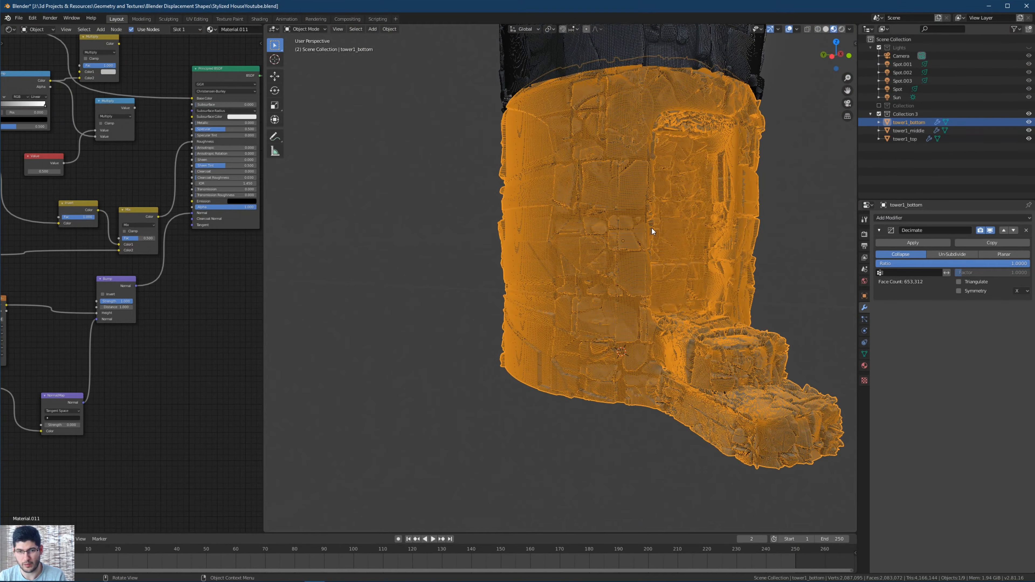
mouse_move(651, 230)
middle_down()
mouse_move(612, 231)
mouse_move(643, 230)
mouse_move(645, 218)
mouse_move(650, 227)
middle_up()
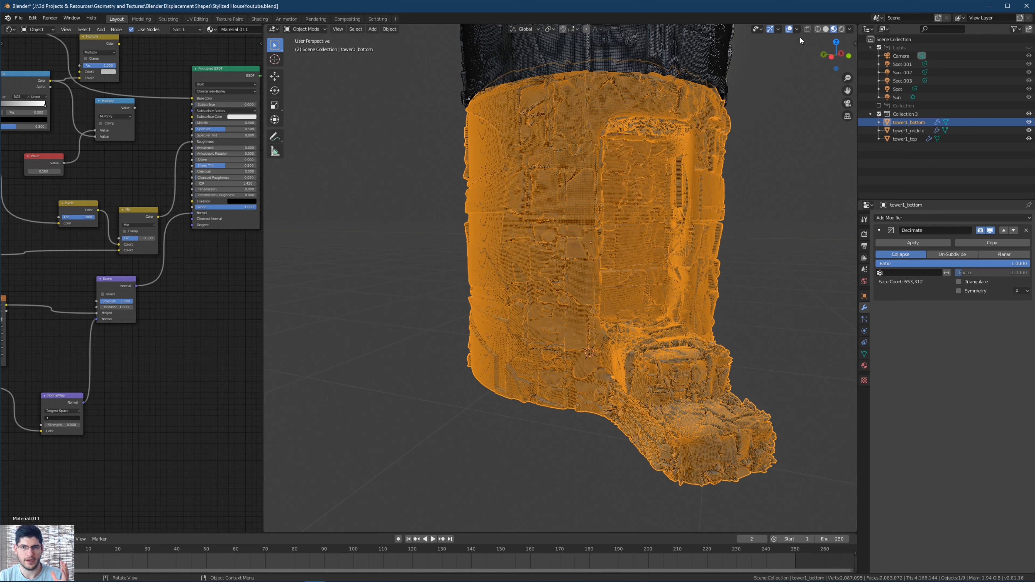
click(797, 30)
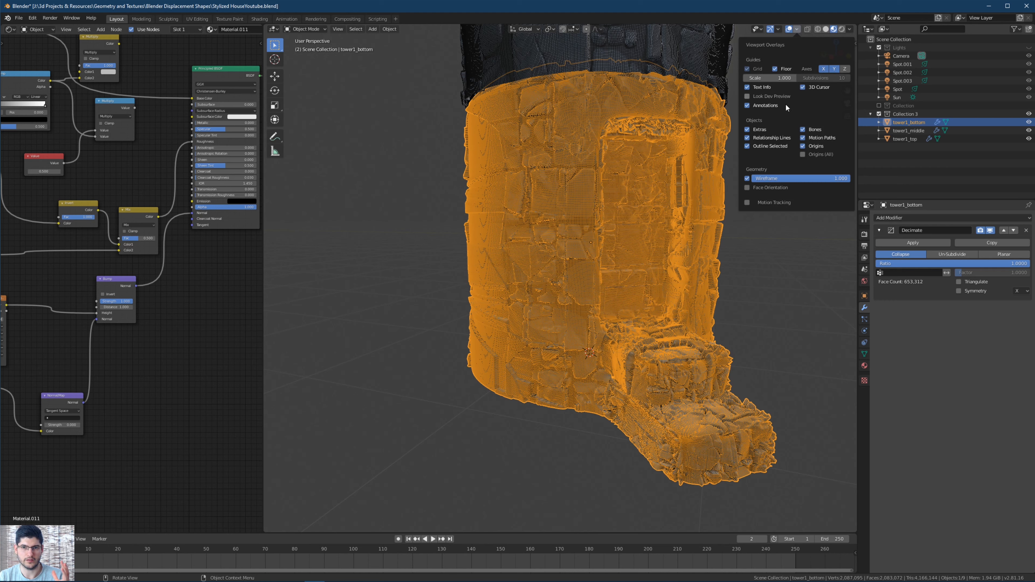
click(747, 179)
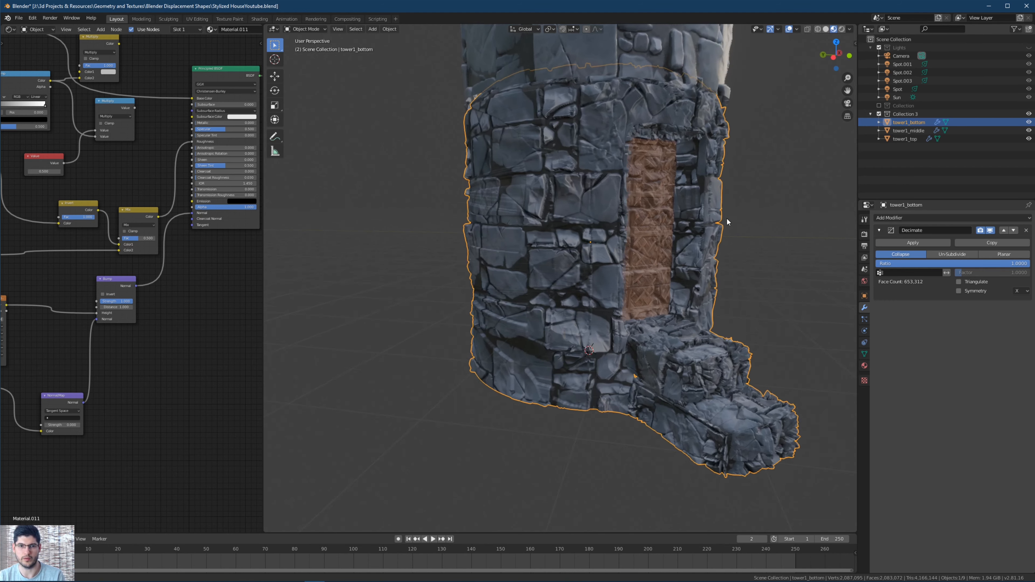
Decimate tower1_bottom with a ratio of 0.1 and lower the ratio further to 0.05.
middle_drag(726, 218, 663, 244)
middle_drag(541, 220, 592, 239)
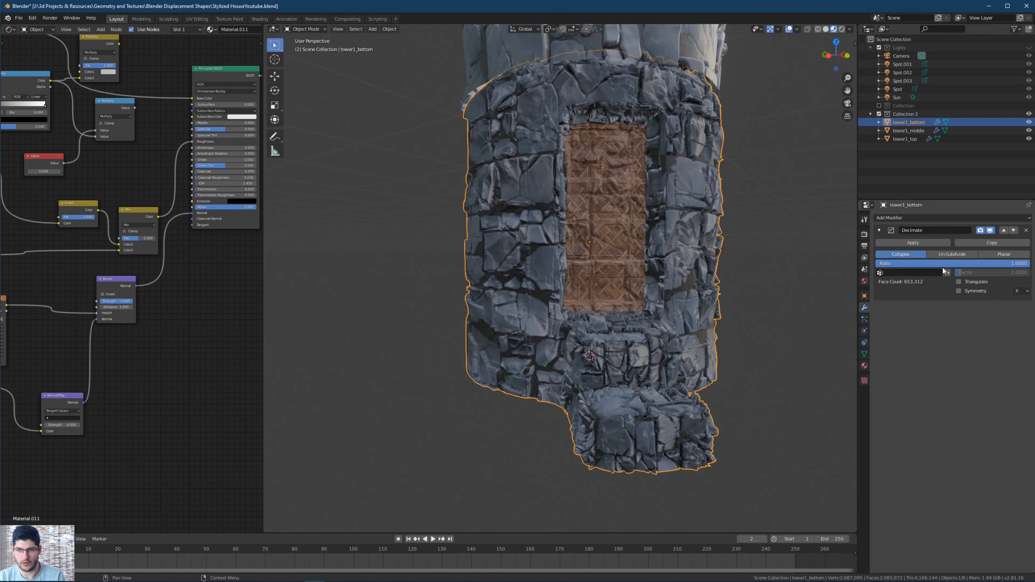
click(922, 265)
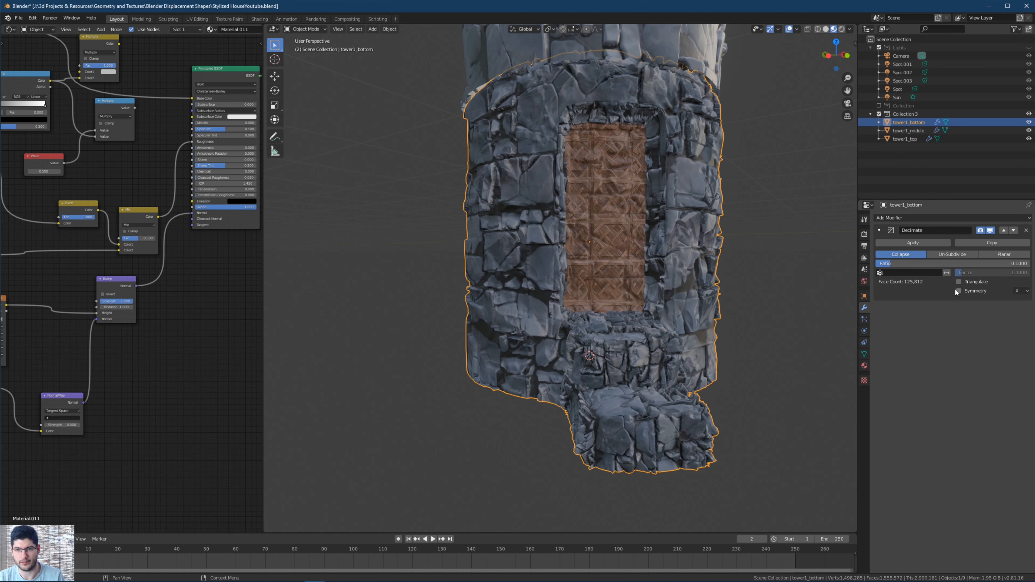
click(915, 264)
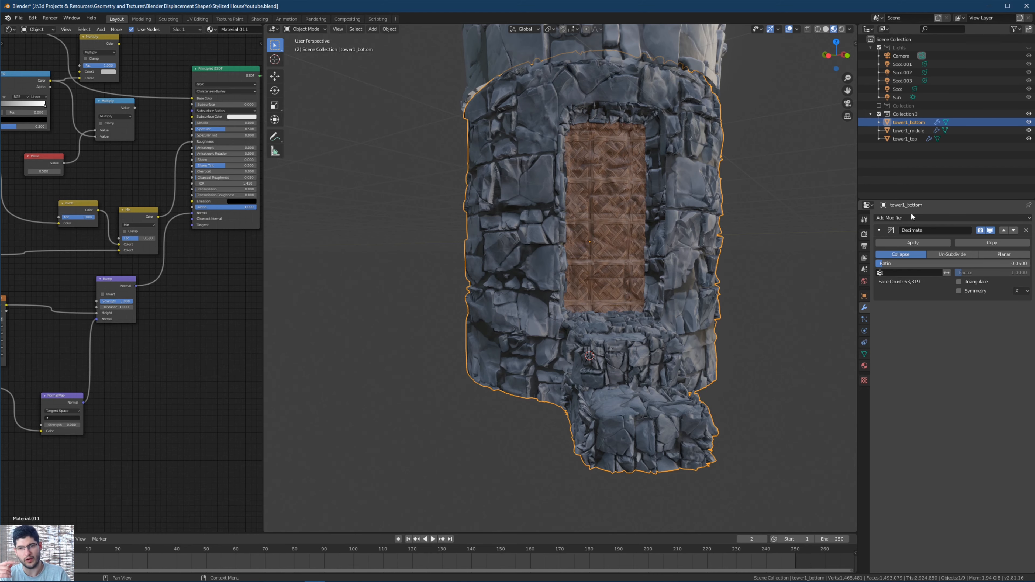
middle_drag(829, 213, 709, 259)
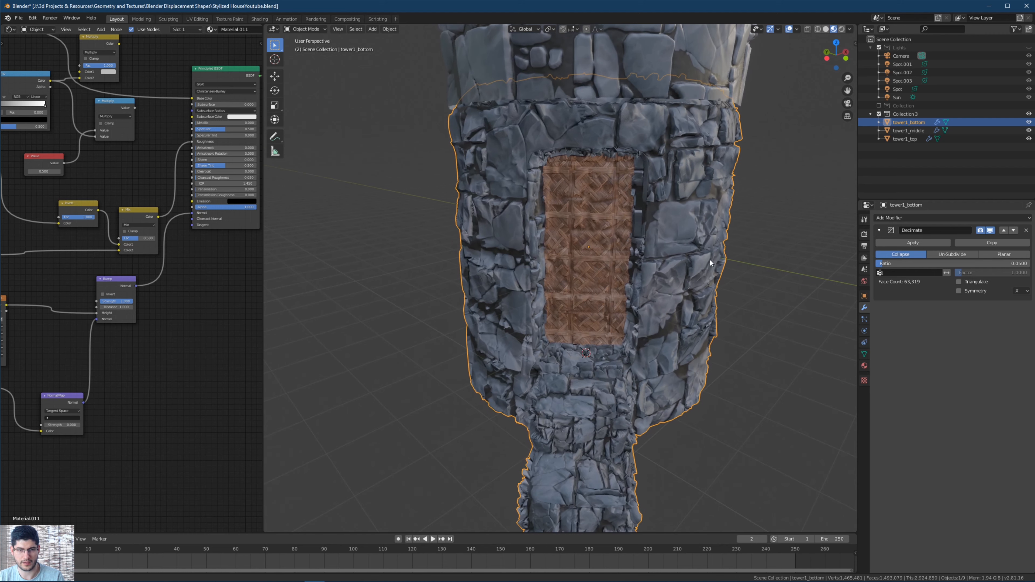
Briefly toggle the wireframe overlay and inspect the decimated tower base around the door and steps.
click(795, 30)
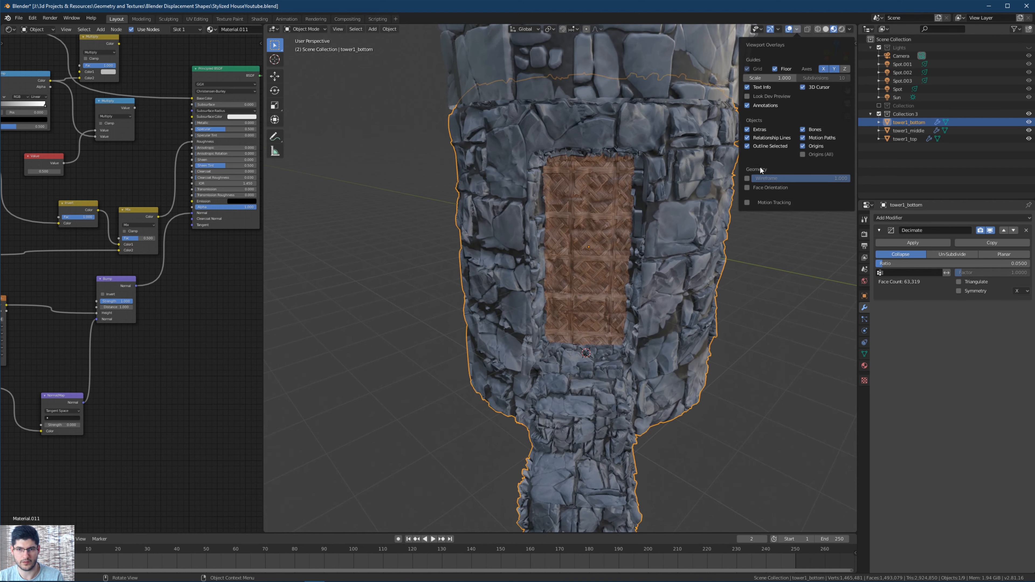
click(747, 178)
click(747, 179)
middle_drag(754, 70, 479, 320)
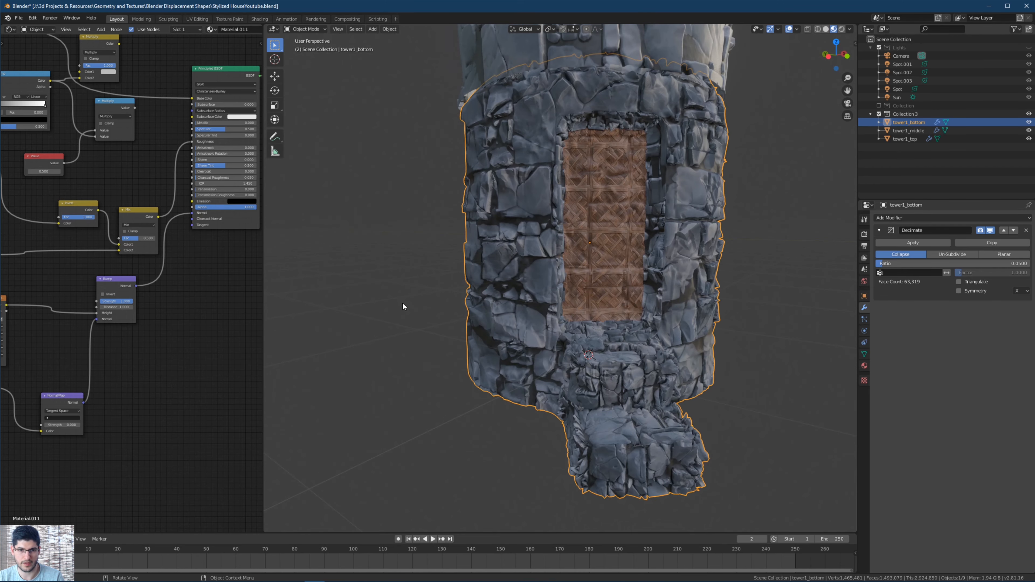
middle_drag(402, 306, 615, 206)
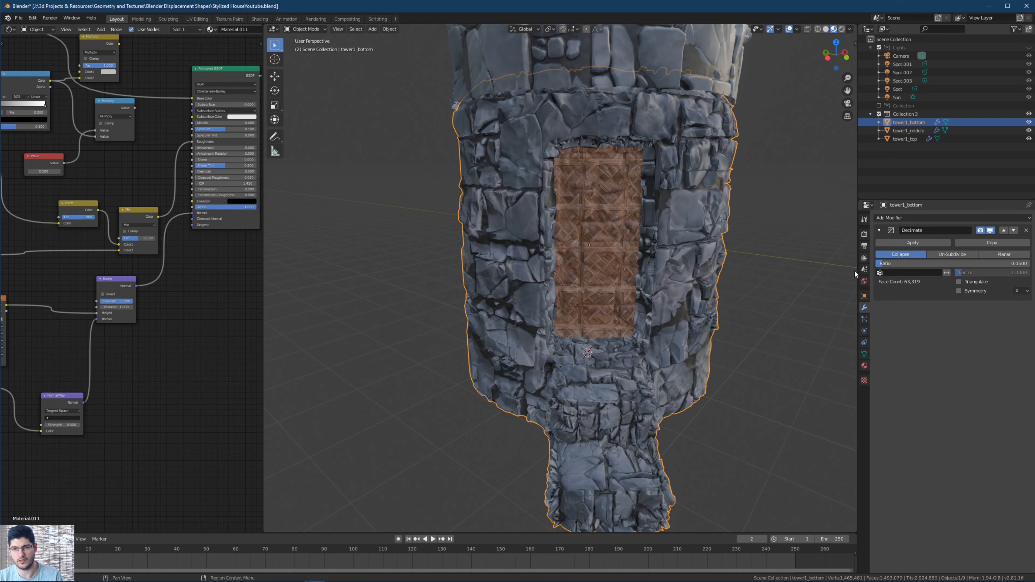
Examine the decimated tower1_bottom from the side, around its stonework, doorway and steps.
middle_drag(776, 201, 579, 312)
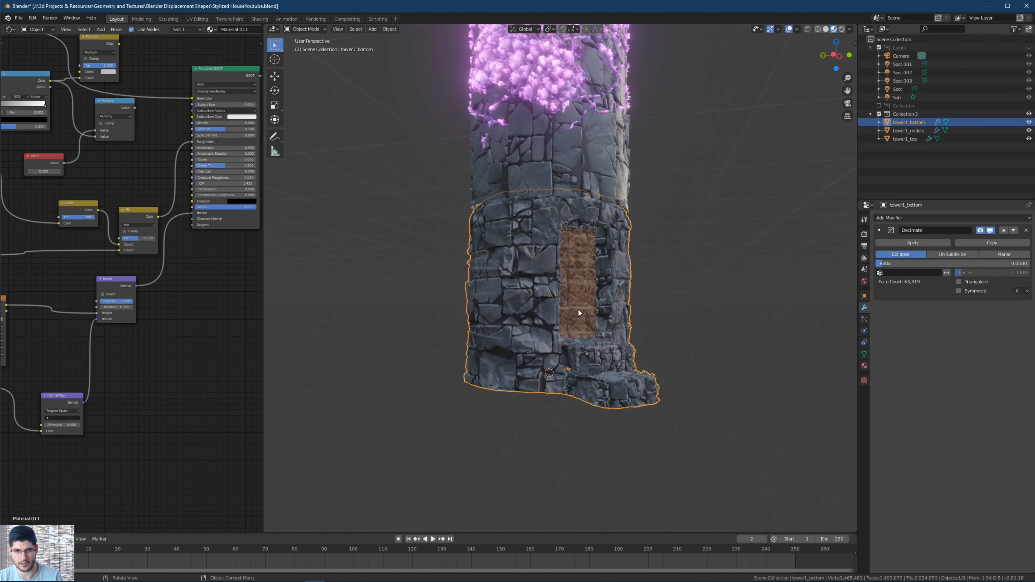
scroll(579, 310, up, 3)
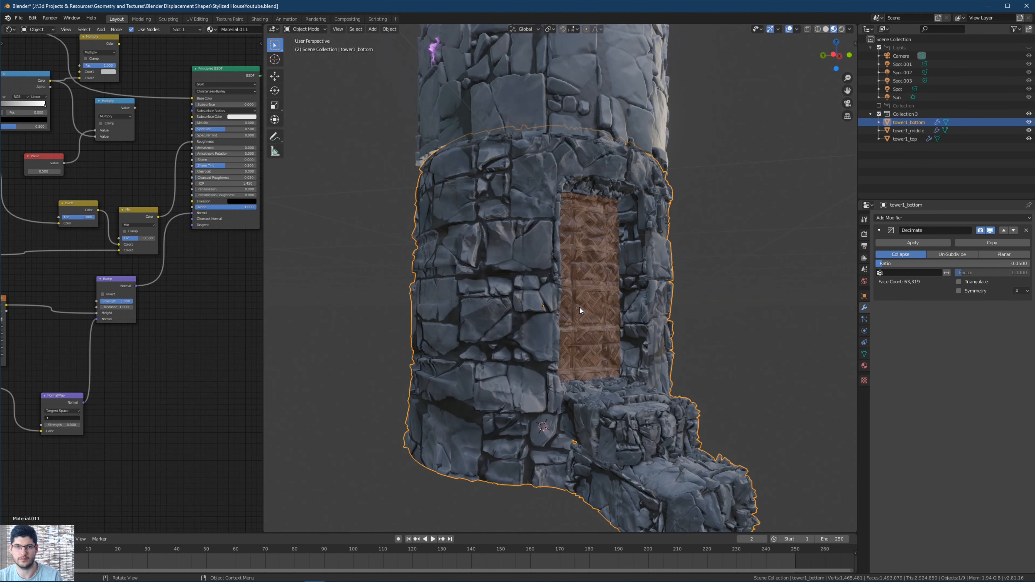
mouse_move(612, 266)
middle_down()
mouse_move(619, 273)
mouse_move(606, 275)
middle_up()
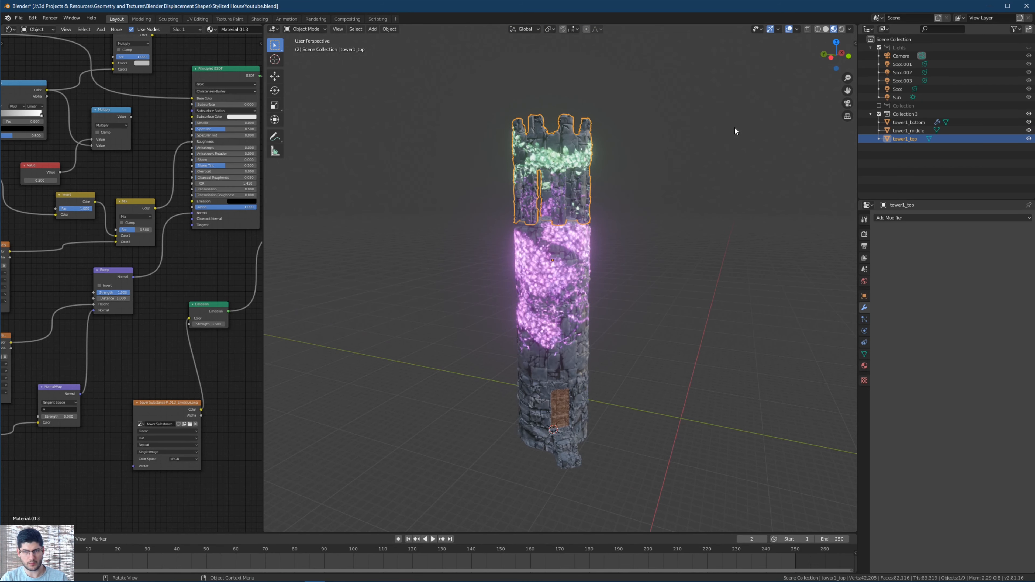
Temporarily show the wireframe overlay to examine the mesh density of all three tower parts, and hide it again.
click(797, 29)
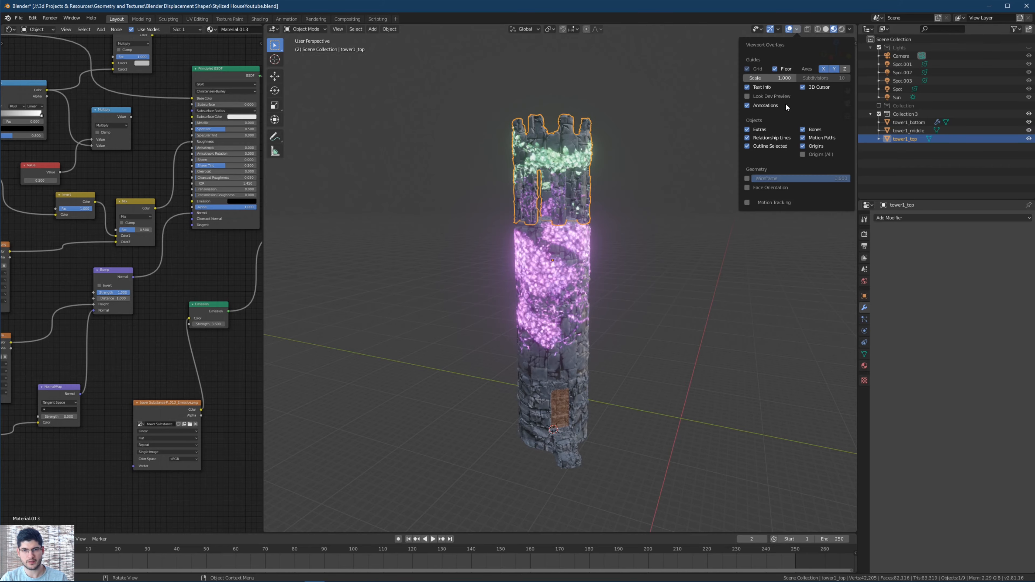
click(746, 179)
scroll(632, 284, up, 2)
mouse_move(629, 286)
shift+middle_down()
mouse_move(630, 176)
mouse_move(614, 292)
shift+middle_up()
scroll(630, 176, up, 3)
click(579, 172)
click(547, 417)
scroll(626, 290, down, 4)
click(562, 116)
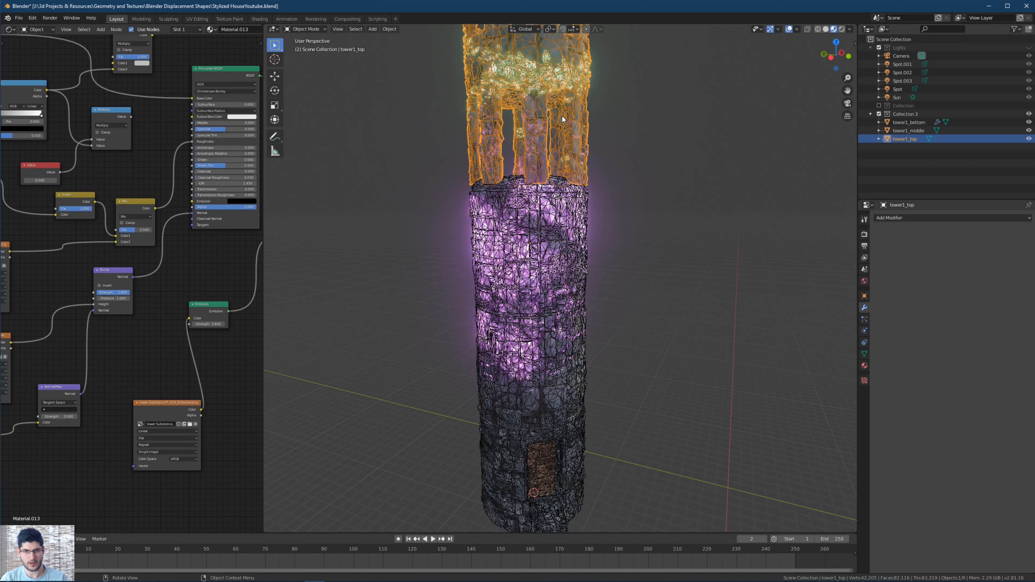
click(635, 229)
click(797, 29)
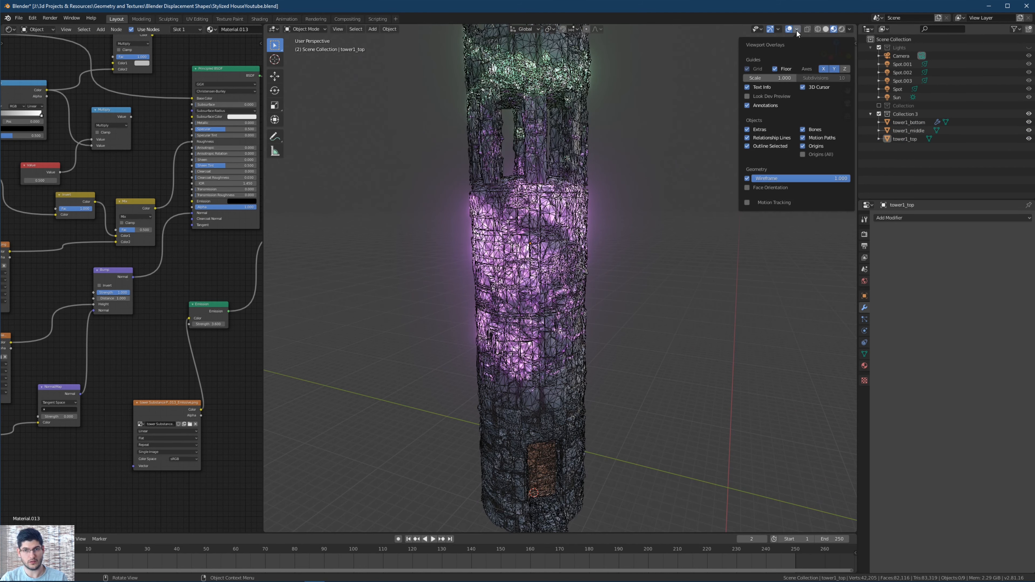
click(747, 178)
middle_drag(736, 182, 601, 174)
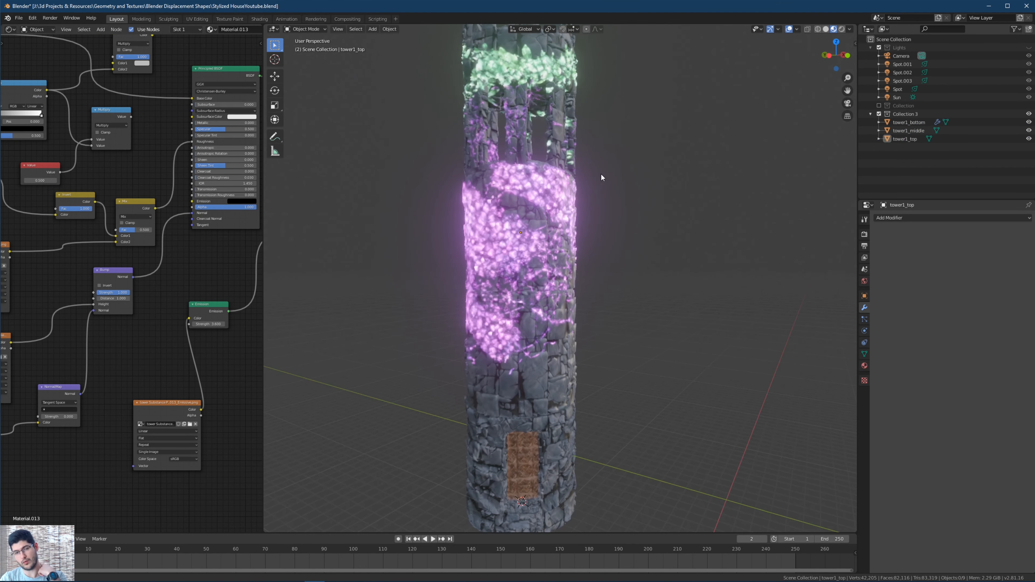
Select tower1_bottom, tower1_middle and tower1_top and start an FBX export.
click(536, 78)
scroll(535, 78, down, 1)
drag(658, 130, 516, 433)
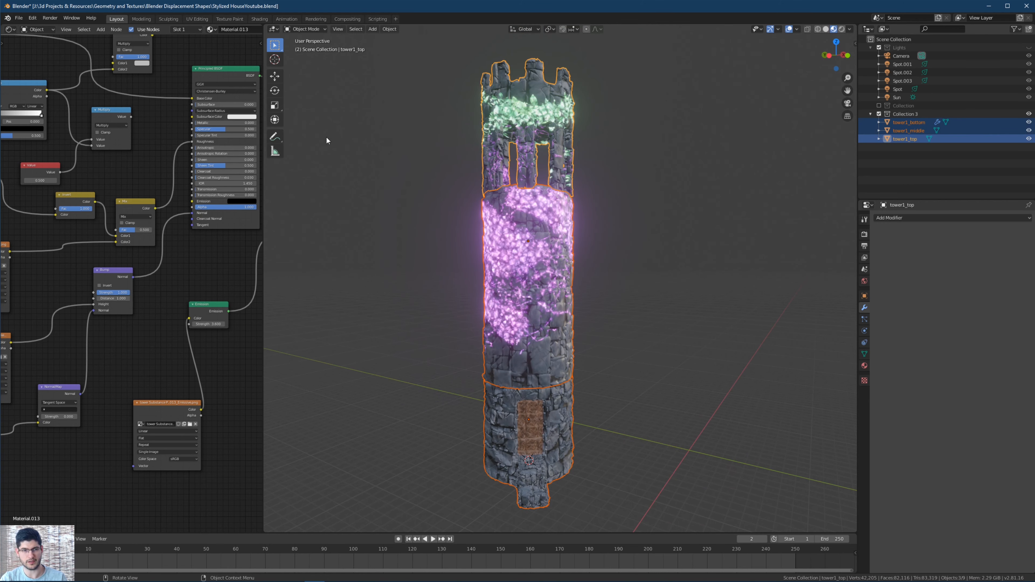
click(24, 19)
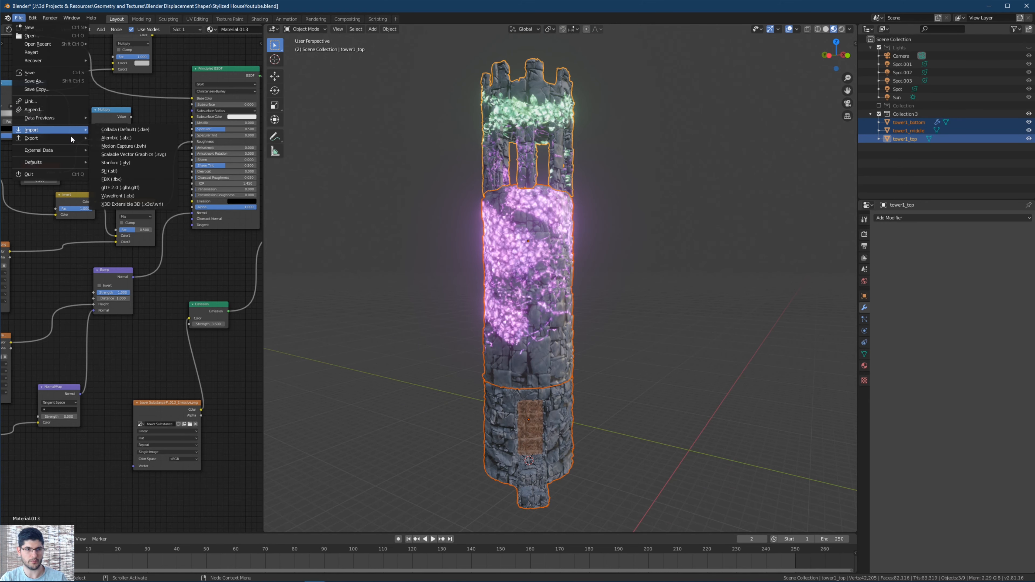
mouse_move(53, 137)
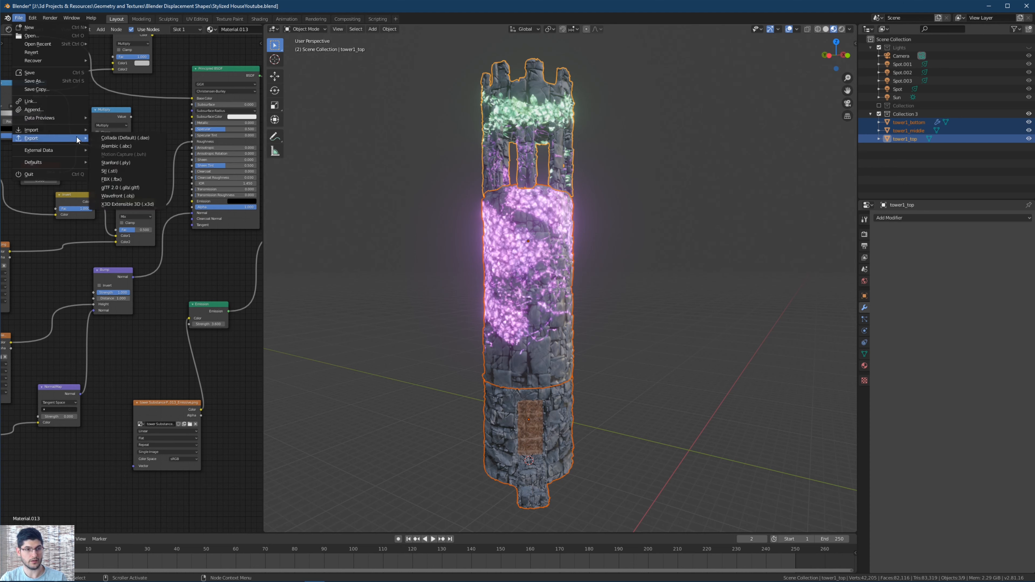
click(122, 179)
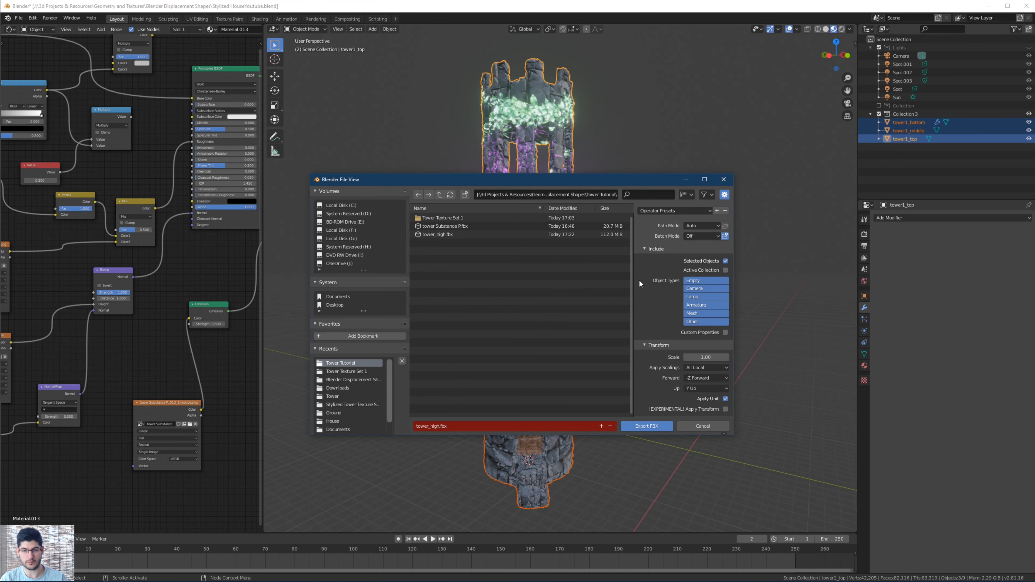
Export the selected tower parts into the Tower Tutorial folder as tower_low.fbx.
click(447, 424)
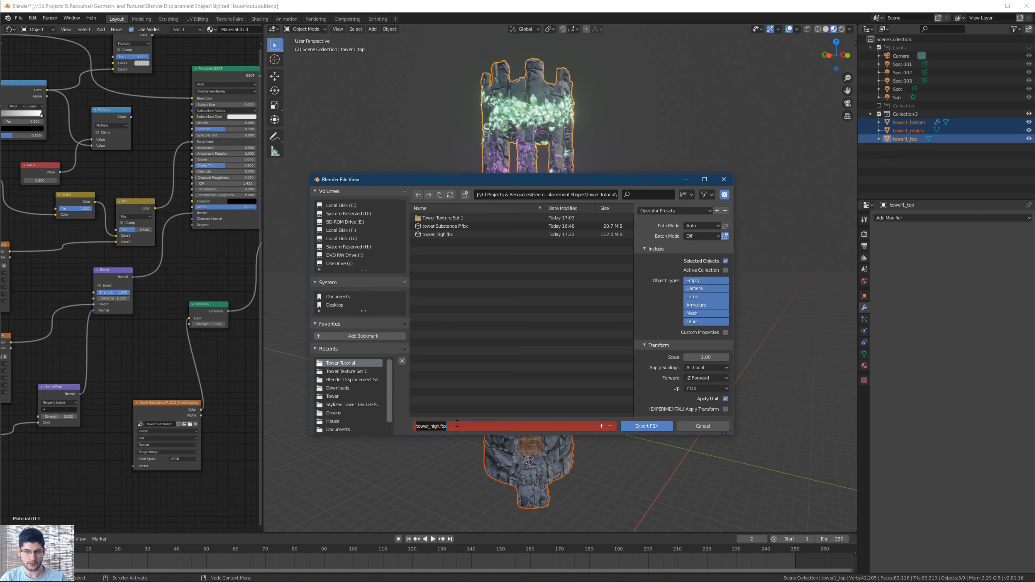
text(tower_hig)
key(BackSpace)
key(BackSpace)
key(BackSpace)
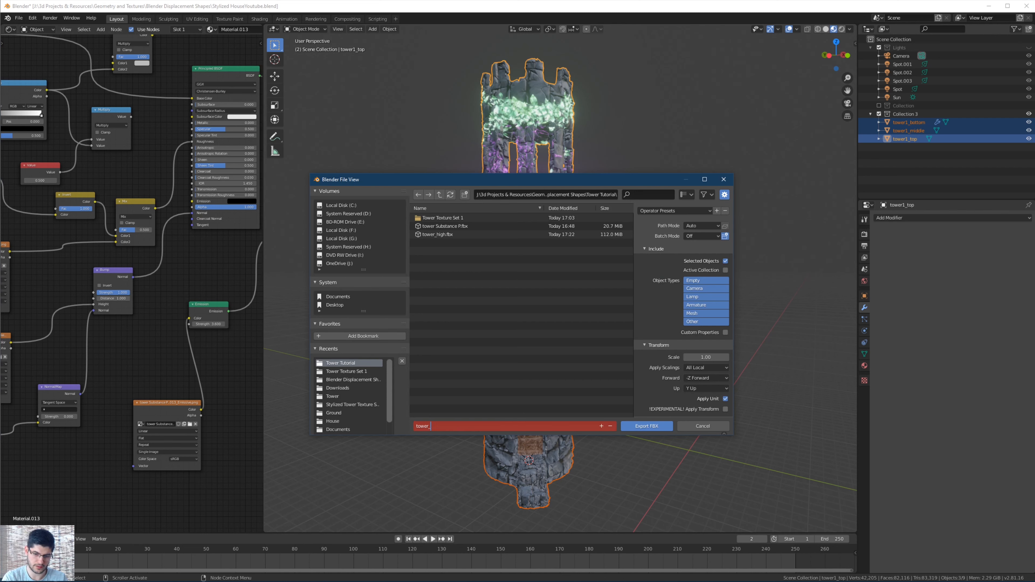
text(low)
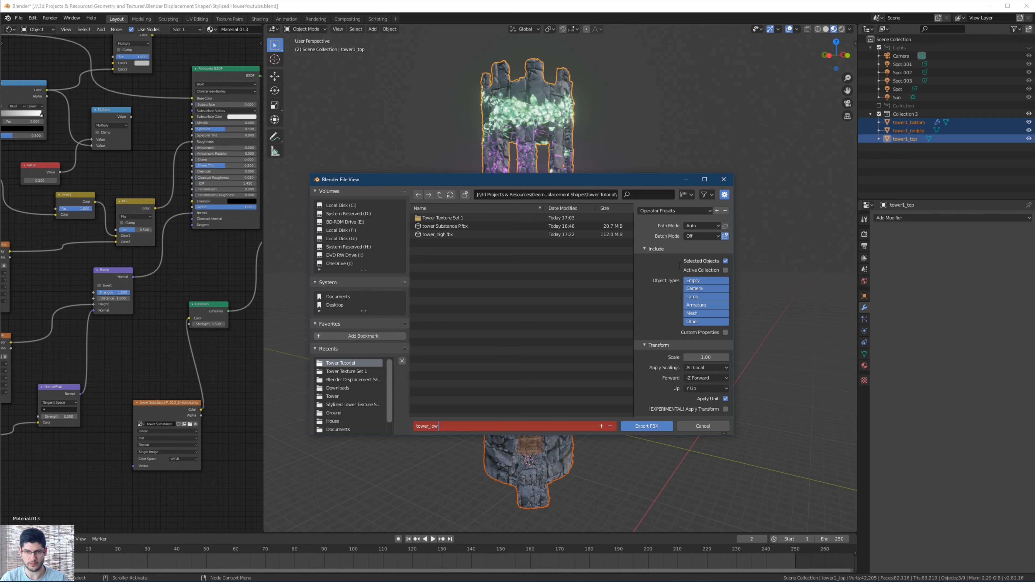
click(653, 389)
scroll(655, 379, down, 2)
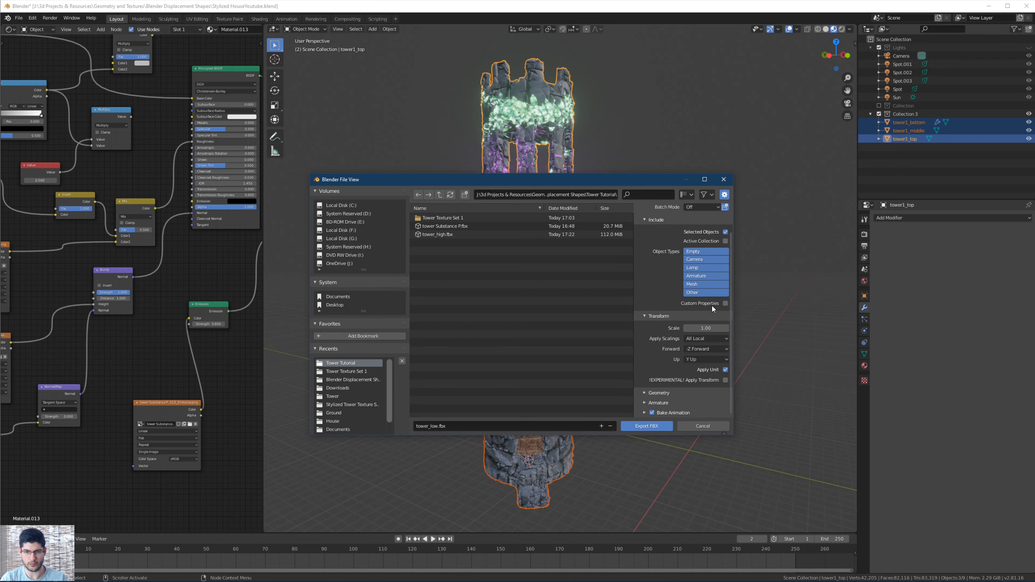
drag(547, 180, 634, 201)
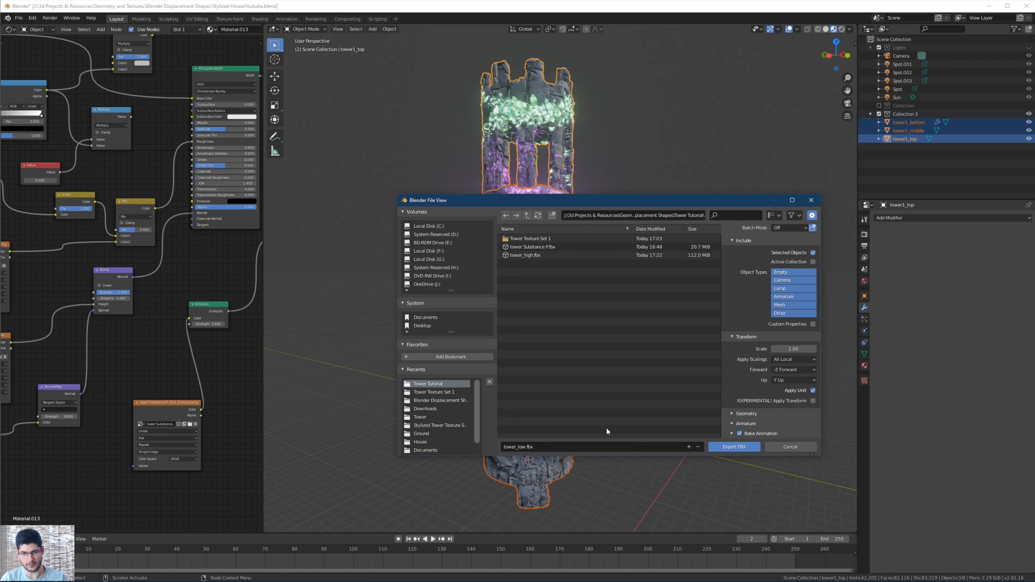
click(719, 448)
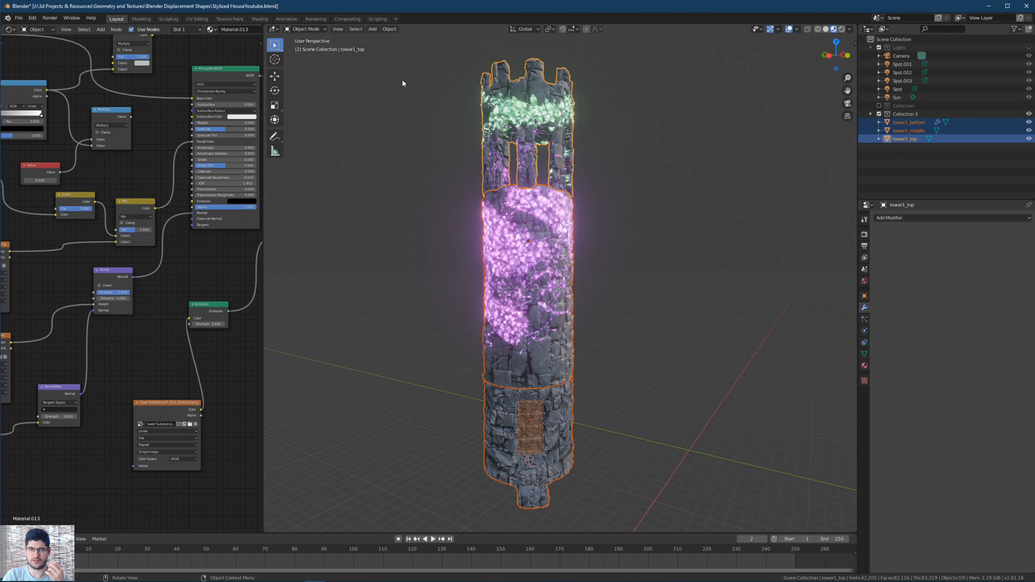
Switch to Substance Painter and bring the whole textured tower into view.
middle_drag(391, 93, 392, 114)
key(alt+Tab)
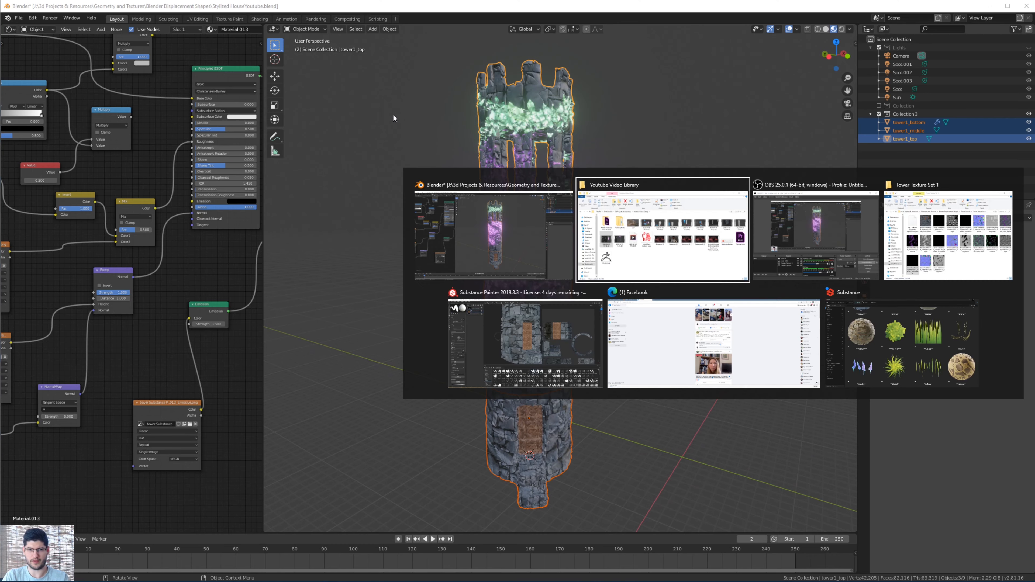
click(503, 342)
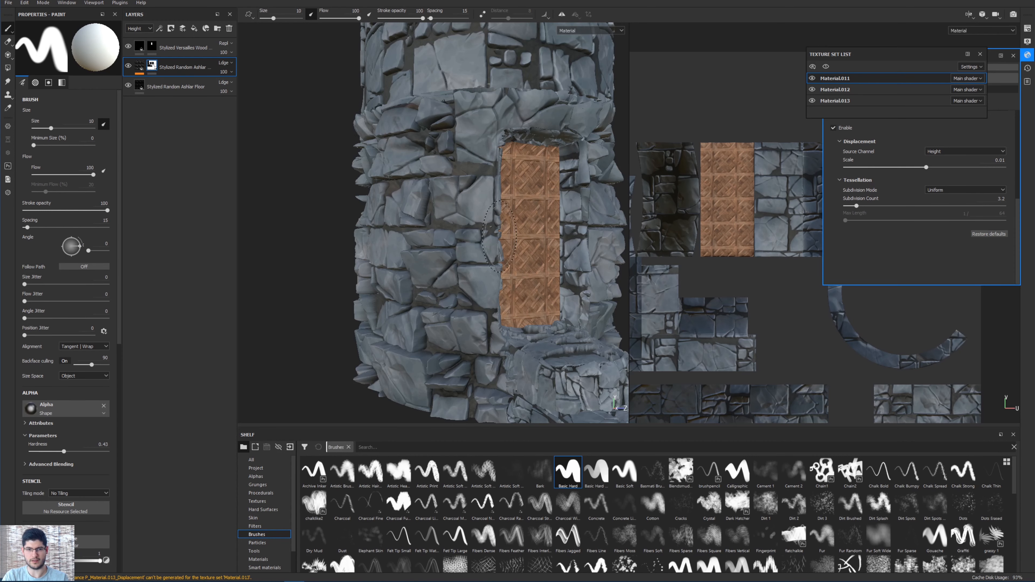
scroll(495, 219, down, 2)
alt+middle_drag(494, 219, 485, 309)
scroll(485, 308, down, 2)
alt+drag(463, 119, 454, 141)
alt+middle_drag(454, 140, 466, 256)
alt+drag(458, 183, 476, 181)
scroll(460, 194, down, 2)
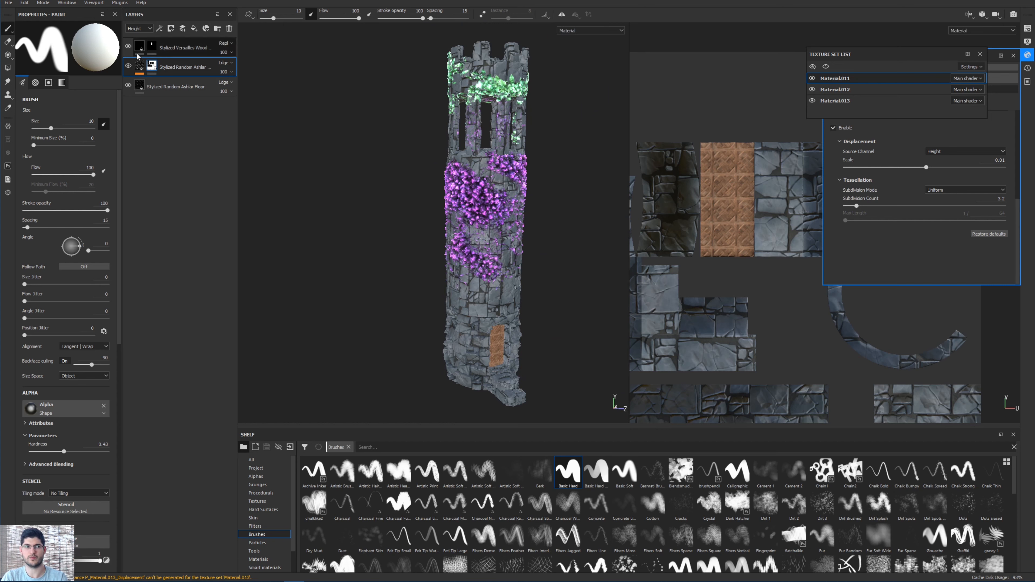
Replace the project's mesh with tower_low.fbx in the project configuration, preserving stroke positions on the mesh.
click(24, 2)
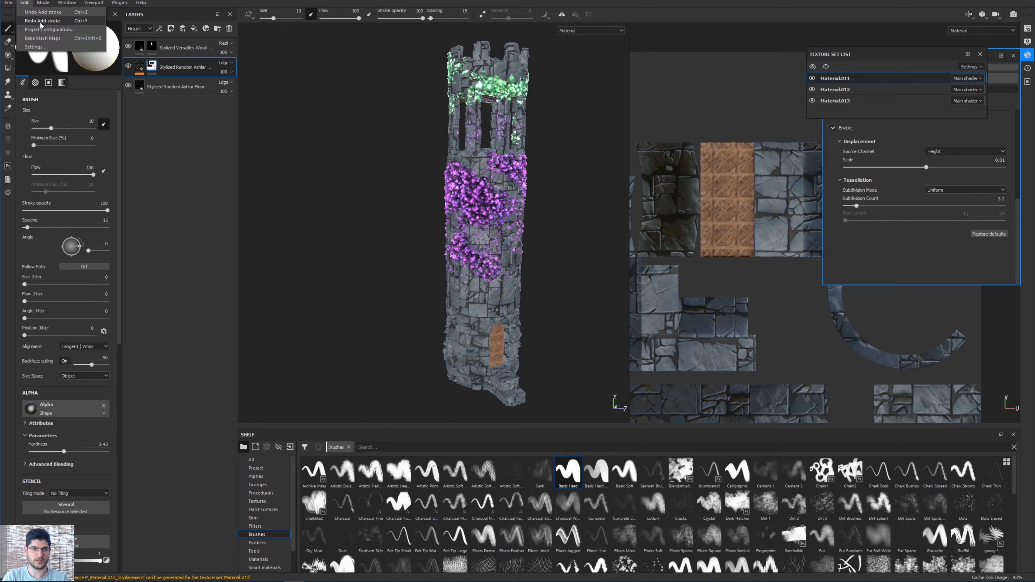
click(47, 31)
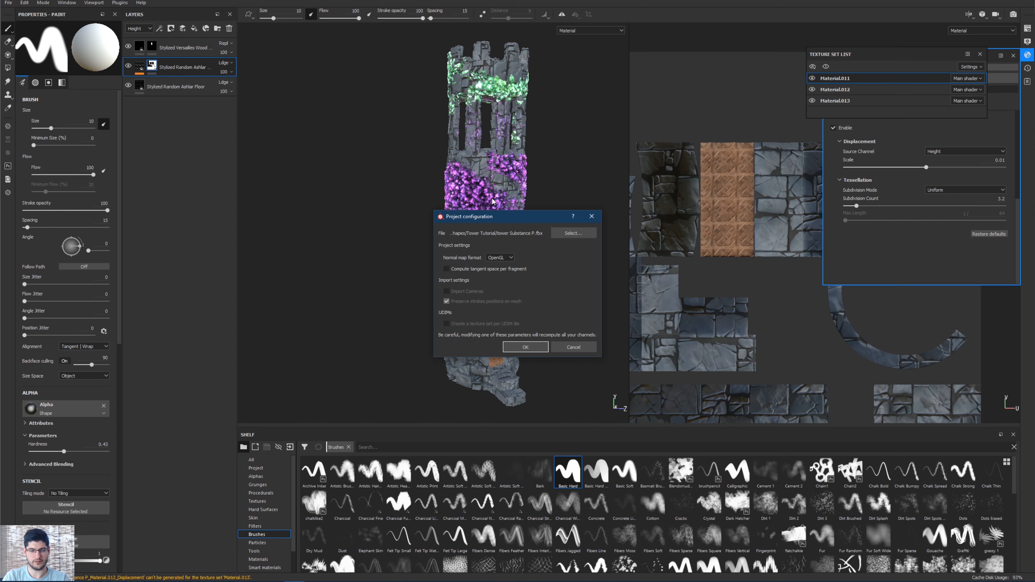
click(565, 235)
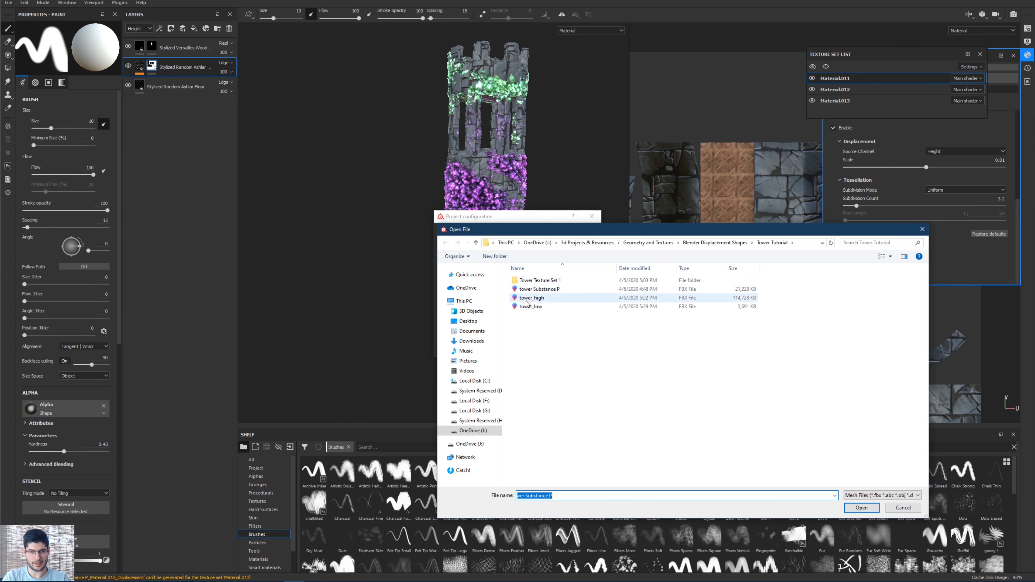
double_click(530, 306)
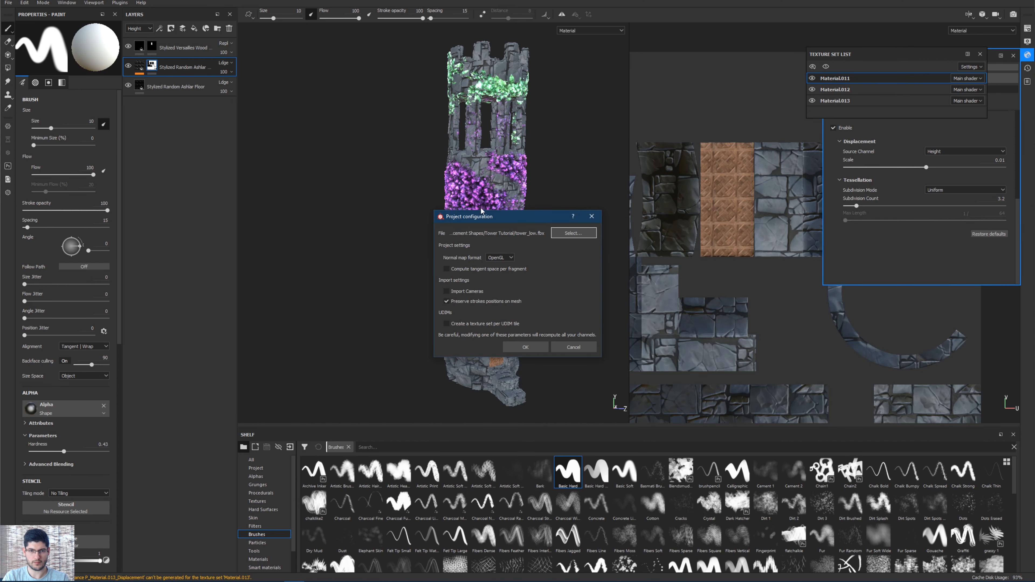
click(534, 346)
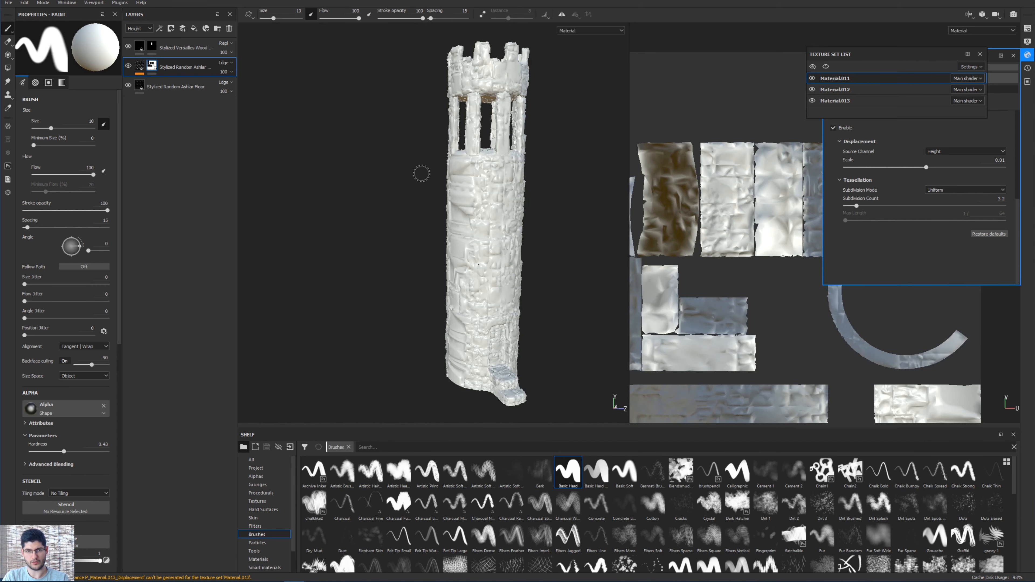
Examine how the existing textures and displacement look on the replaced mesh, especially around the door and steps.
scroll(492, 195, up, 4)
scroll(492, 195, down, 3)
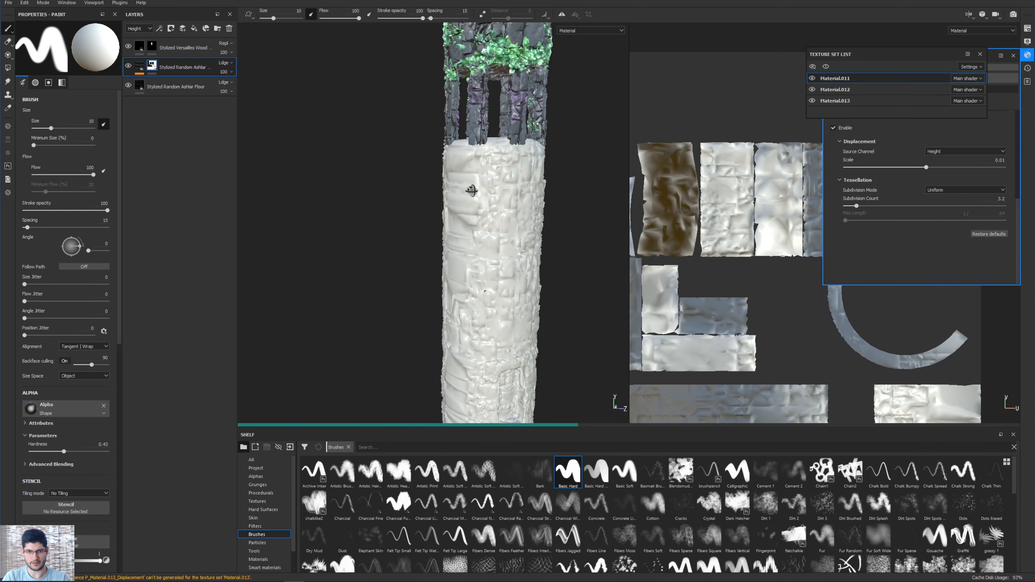
alt+drag(471, 189, 451, 192)
alt+middle_drag(459, 233, 363, 132)
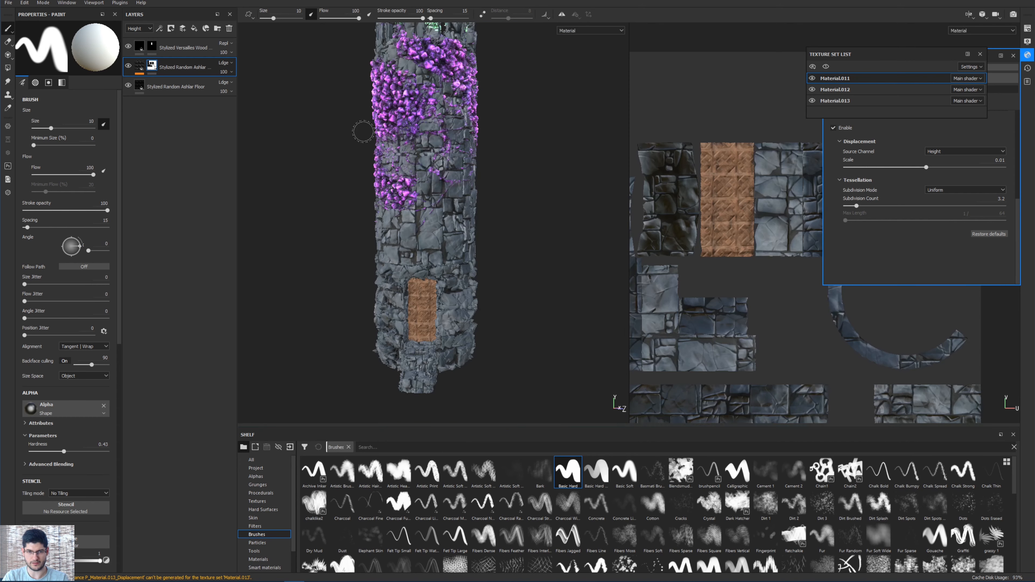
scroll(445, 332, up, 3)
alt+middle_drag(420, 306, 427, 206)
scroll(427, 206, up, 3)
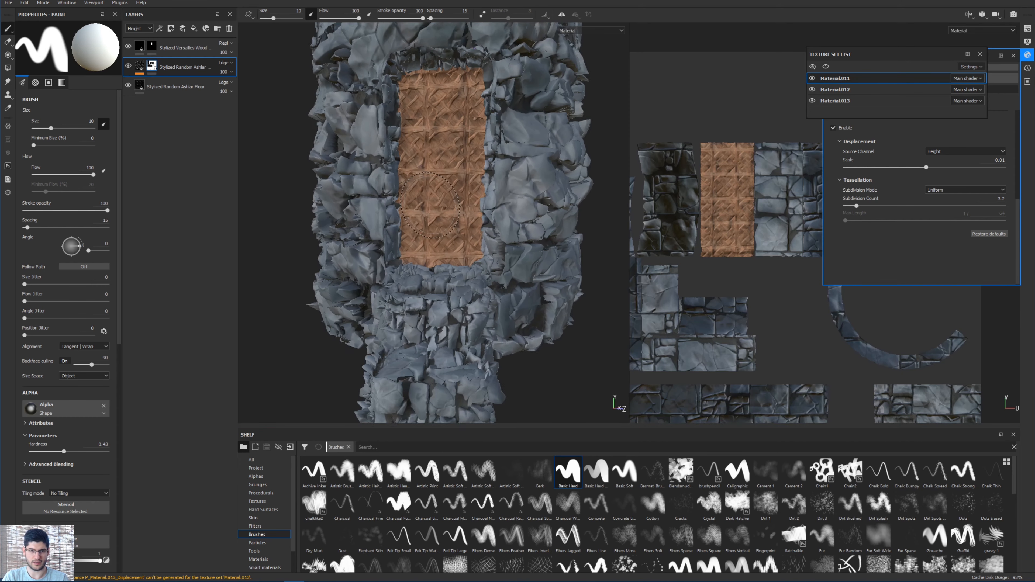
mouse_move(428, 206)
alt+mouse_down()
mouse_move(502, 199)
mouse_move(427, 199)
alt+mouse_up()
scroll(422, 216, down, 3)
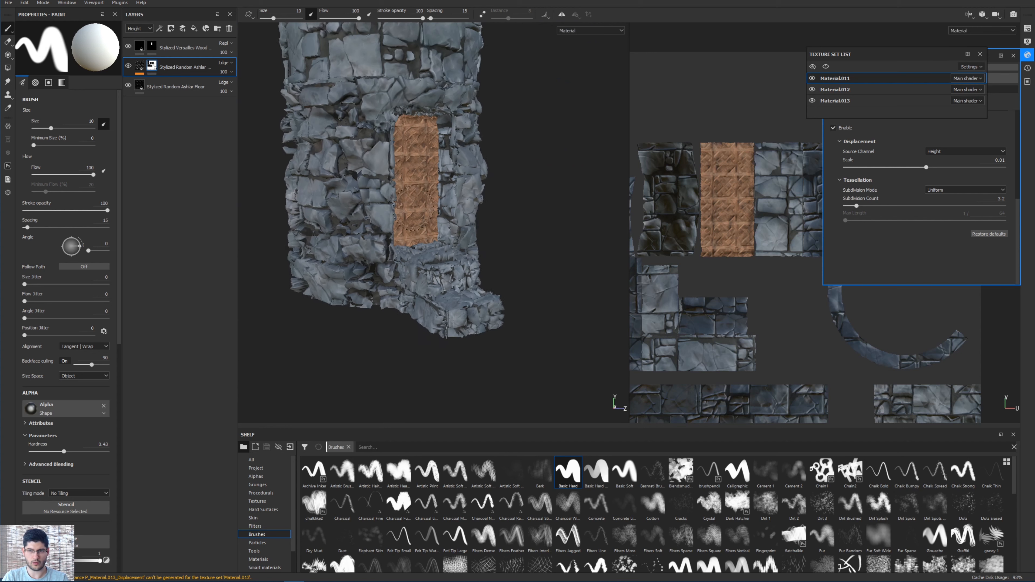
alt+middle_drag(409, 182, 441, 182)
scroll(411, 175, up, 3)
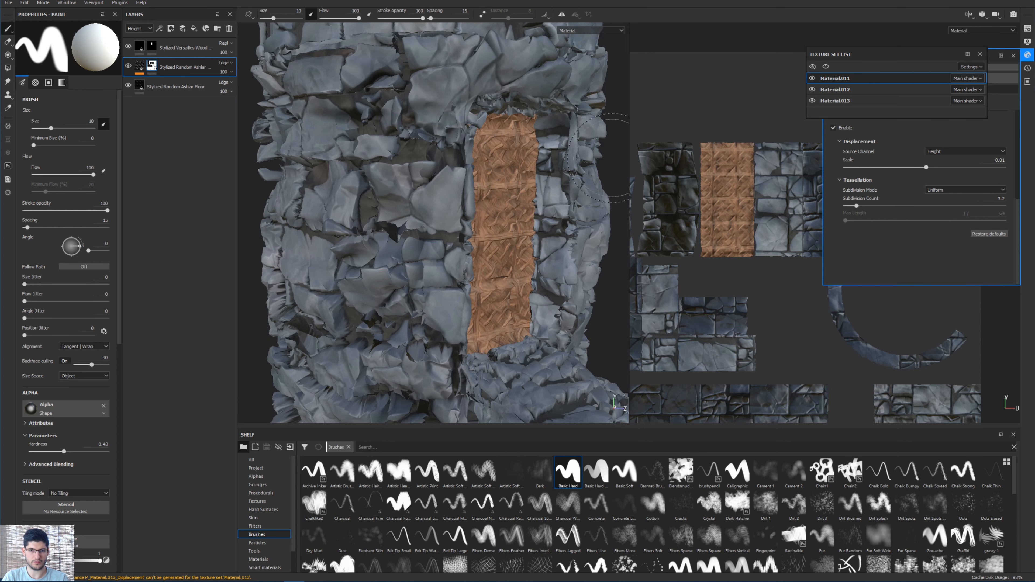
Set the main shader's displacement scale to 0.
click(993, 159)
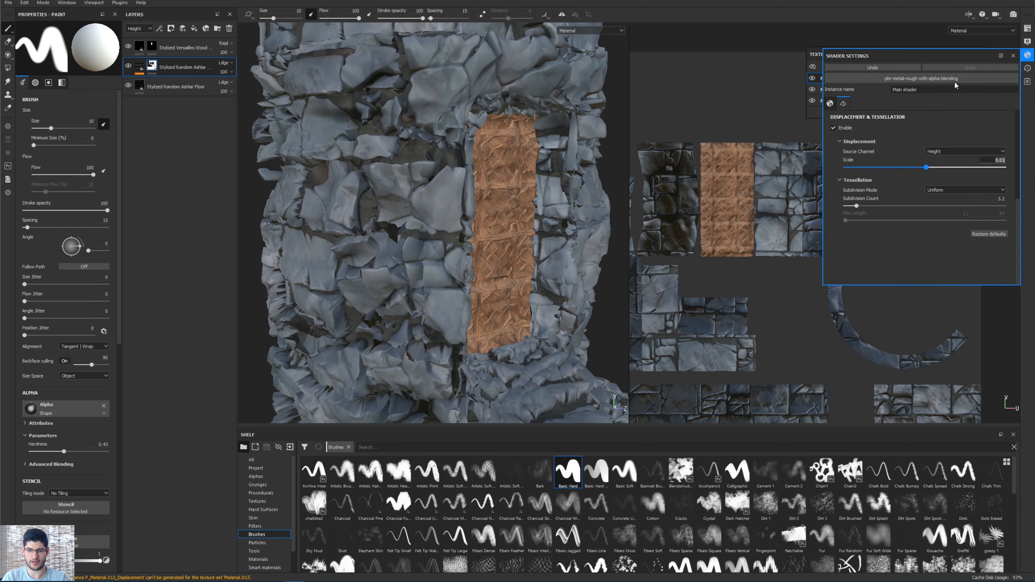
text(0)
key(Return)
scroll(367, 159, down, 4)
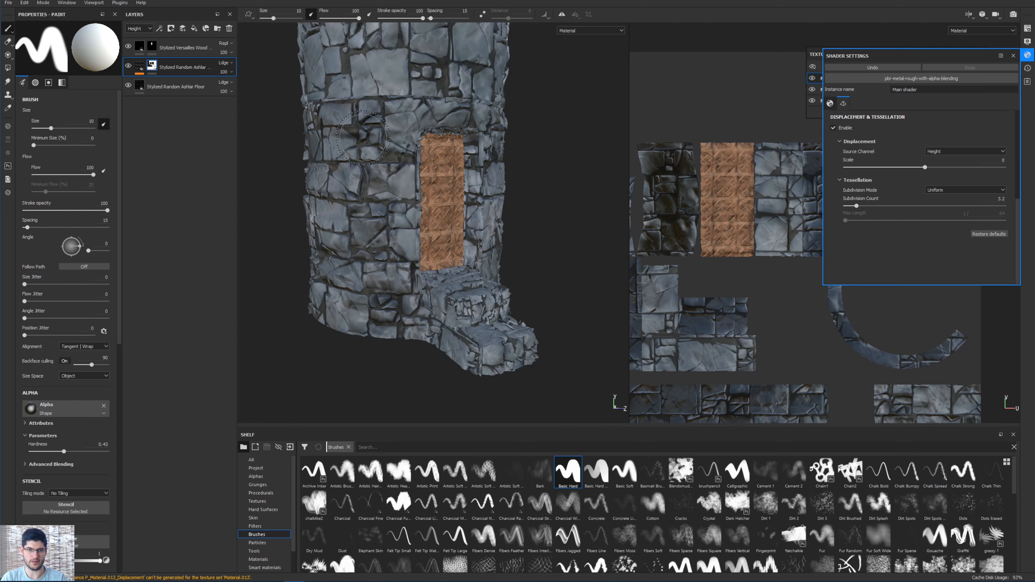
Examine the textured low-poly tower without shader displacement from several sides, from the base to the upper windows.
alt+drag(387, 155, 337, 104)
scroll(346, 159, down, 2)
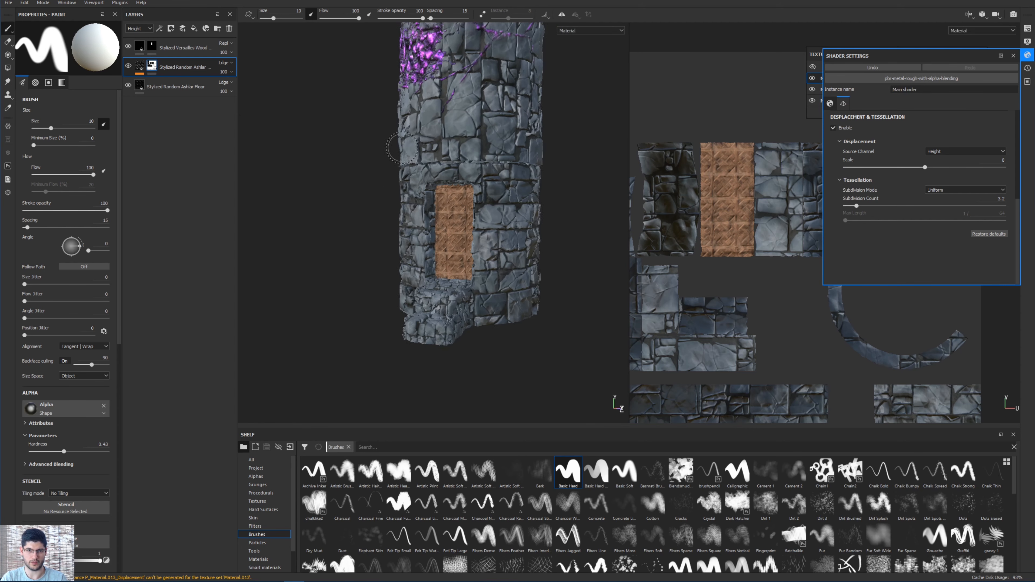
alt+middle_drag(400, 148, 417, 319)
scroll(417, 319, down, 3)
alt+drag(489, 171, 553, 144)
alt+middle_drag(554, 147, 561, 259)
alt+middle_drag(495, 243, 432, 84)
alt+drag(432, 84, 508, 171)
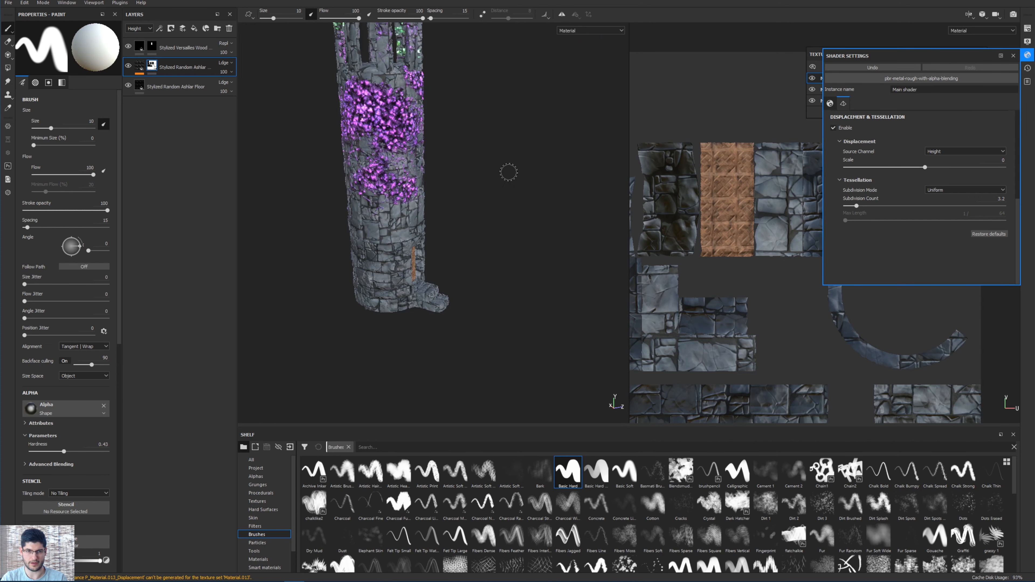
alt+middle_drag(508, 171, 459, 194)
alt+drag(459, 194, 426, 221)
alt+middle_drag(426, 220, 472, 222)
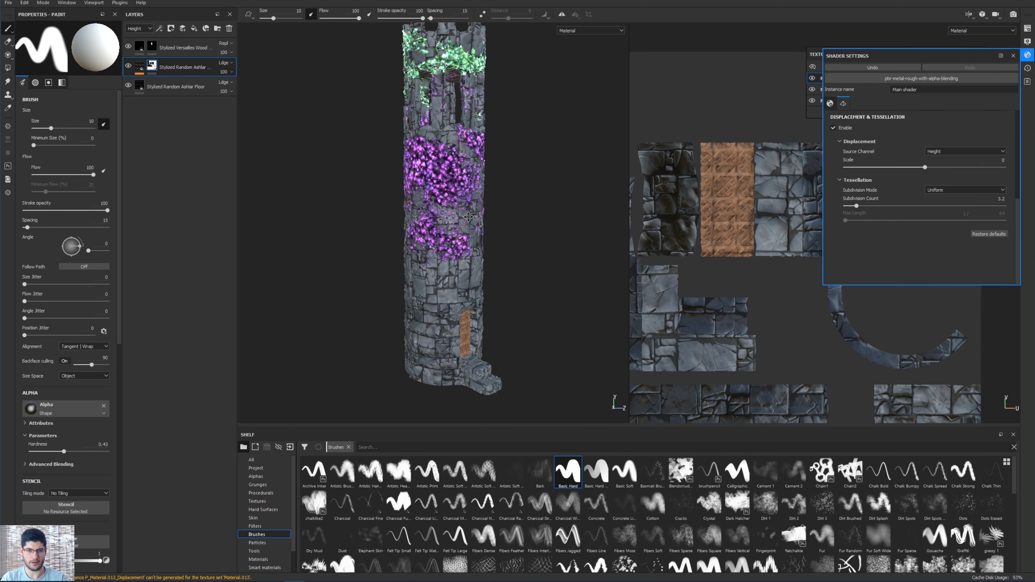
Close the shader settings and make Material.011 the active texture set.
scroll(472, 223, down, 2)
alt+middle_drag(543, 155, 517, 170)
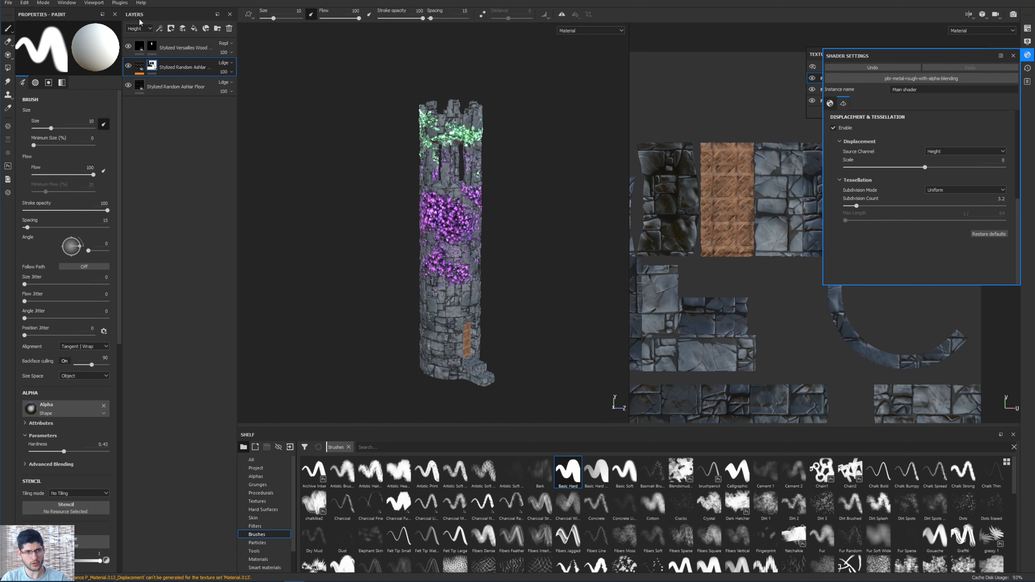
scroll(495, 189, up, 3)
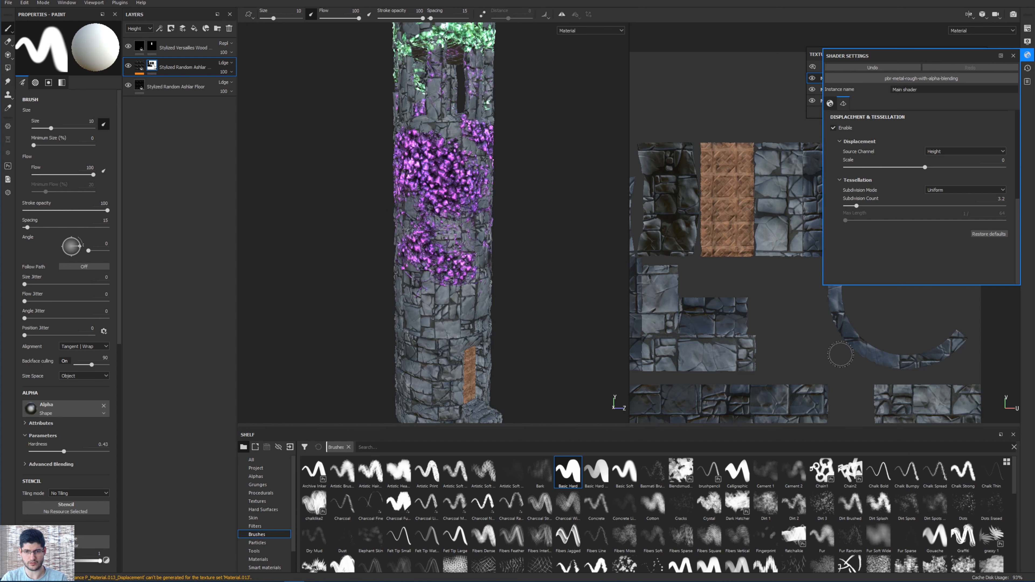
click(1027, 56)
click(818, 102)
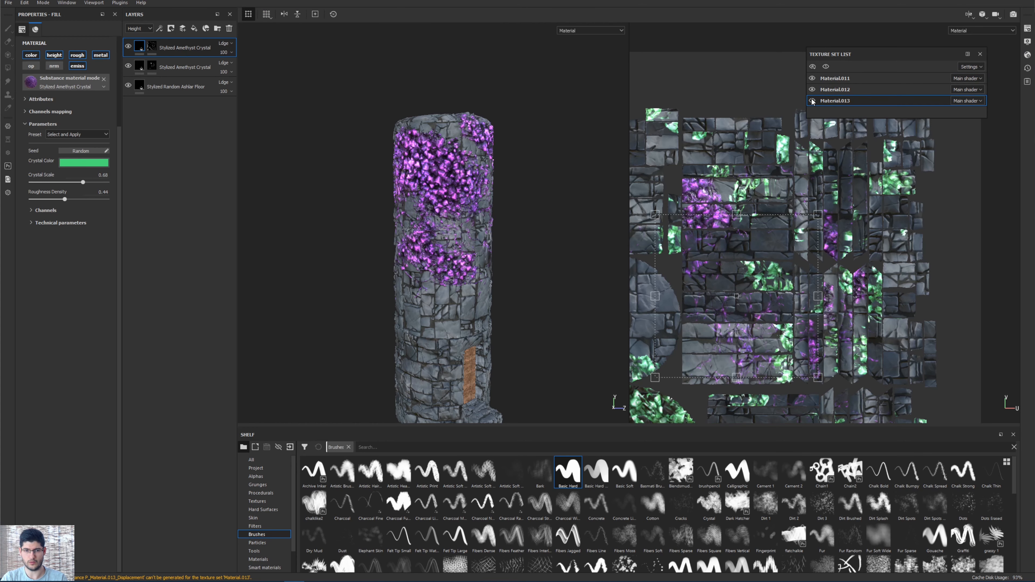
click(815, 81)
Examine the stonework around the low-poly tower's door and entrance steps up close.
scroll(438, 168, up, 5)
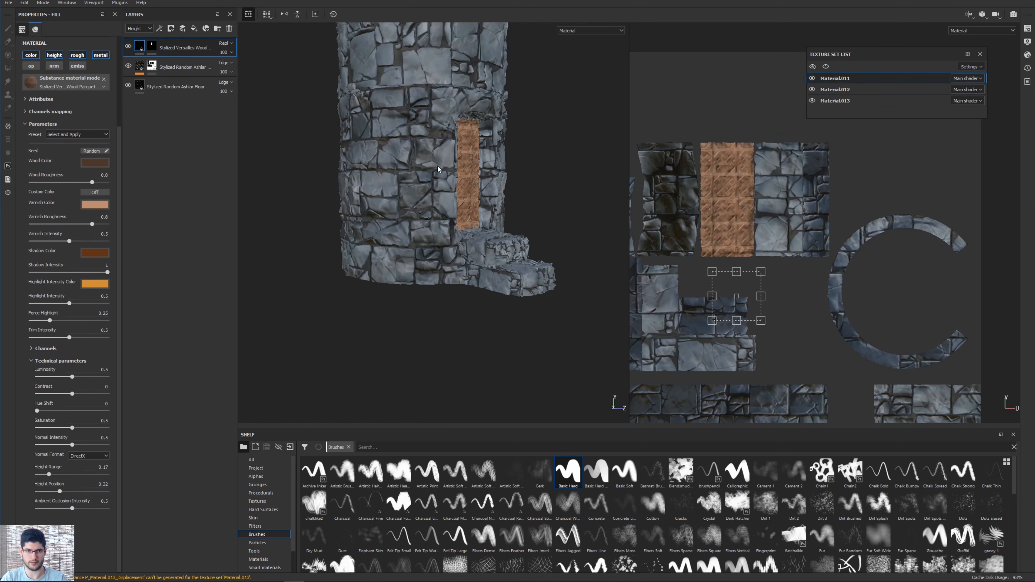
scroll(438, 169, up, 1)
alt+drag(438, 168, 467, 187)
scroll(452, 175, up, 2)
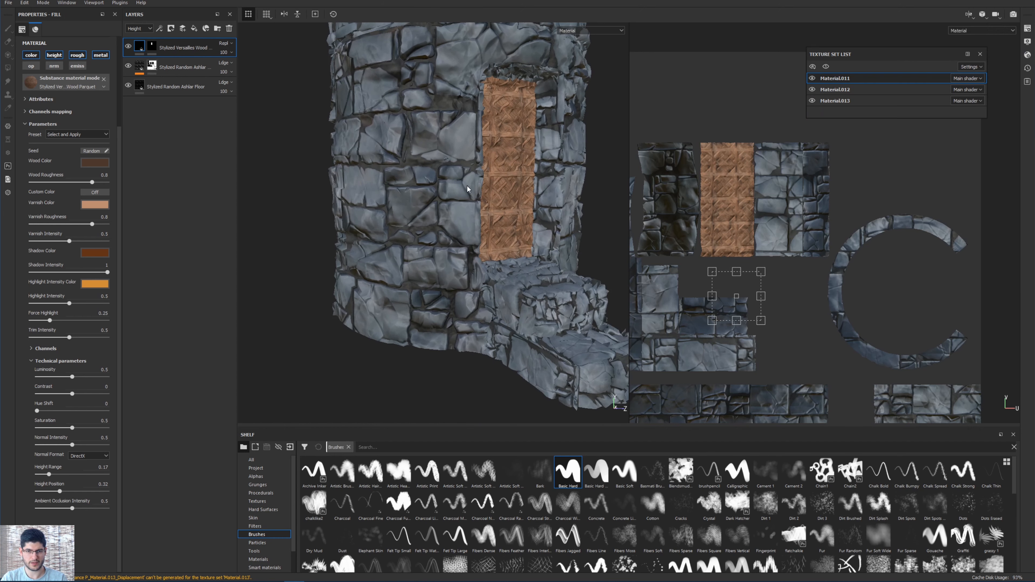
alt+middle_drag(512, 166, 486, 201)
scroll(473, 231, down, 2)
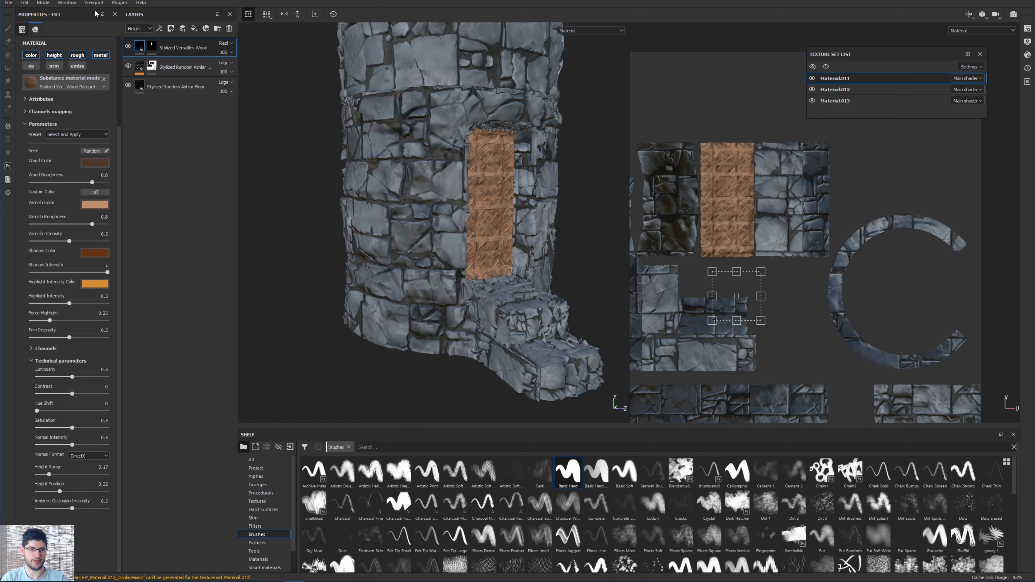
Start baking mesh maps with only the Normal, Ambient occlusion and Curvature maps enabled.
click(25, 3)
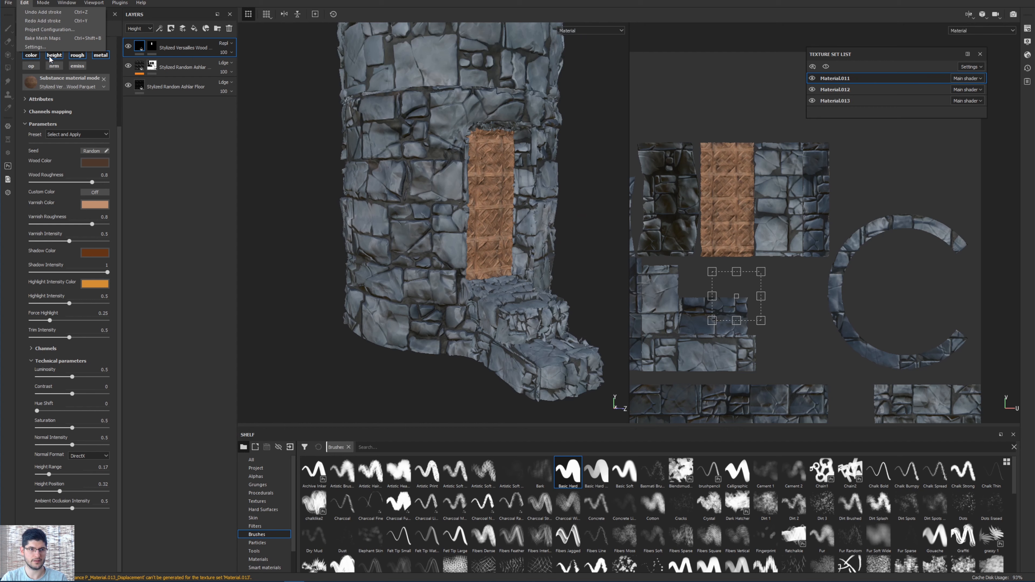
click(50, 37)
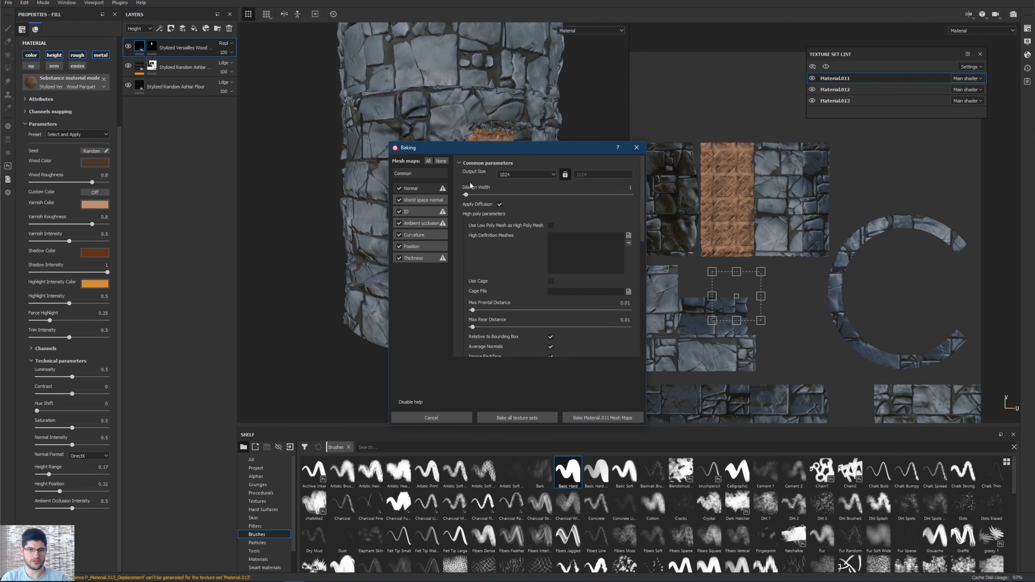
click(441, 161)
click(399, 188)
click(399, 223)
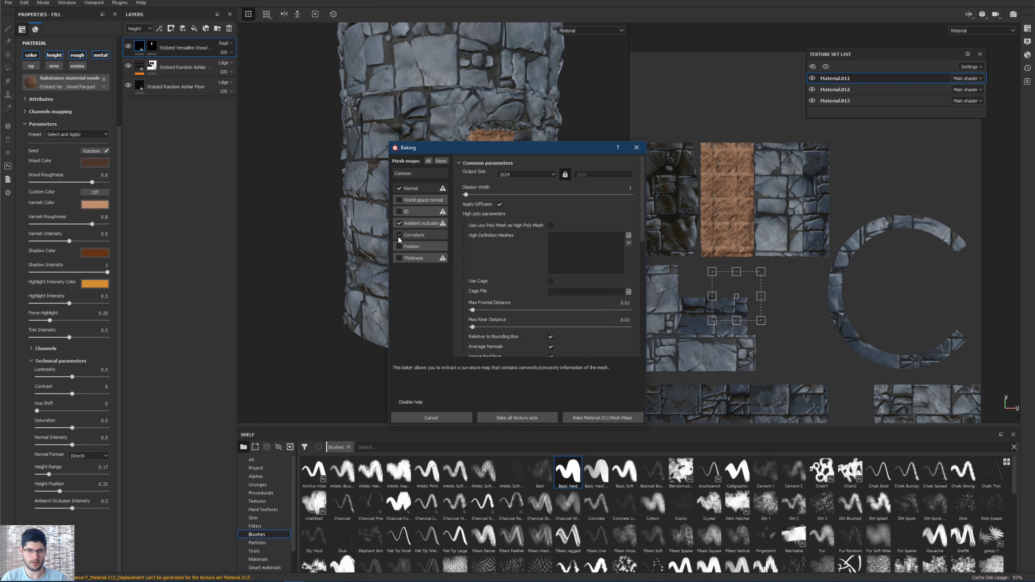
click(399, 235)
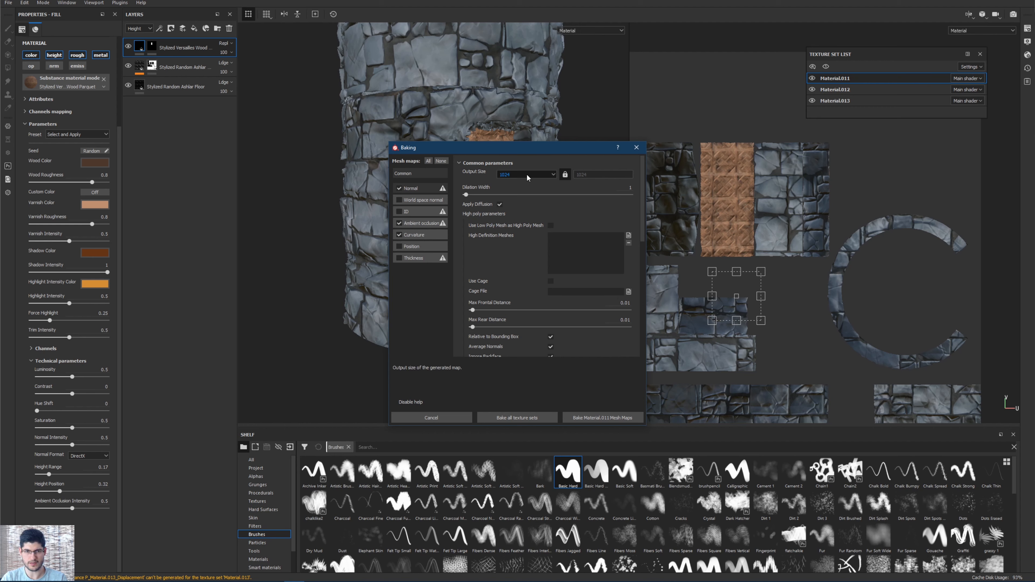
Set the bake output size to 4096 and add the tower_high FBX as the high definition mesh.
click(526, 174)
click(507, 220)
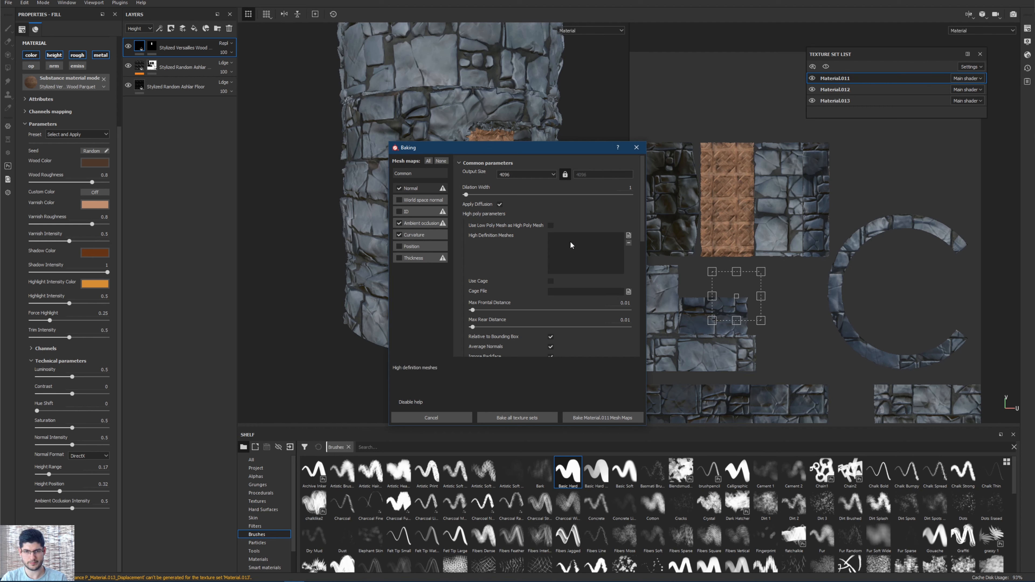
click(628, 235)
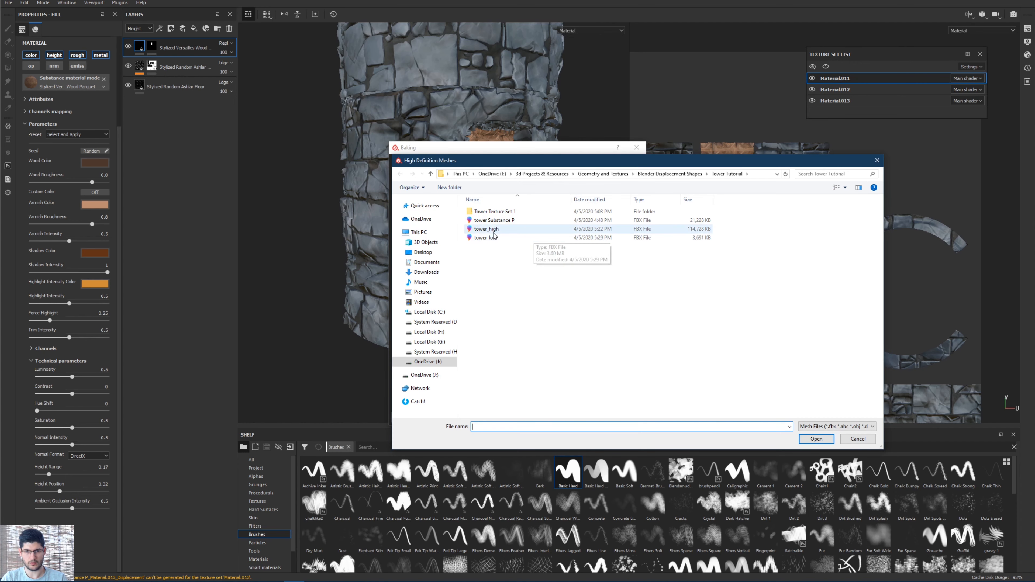
double_click(539, 231)
Set matching to By Mesh Name and antialiasing to Subsampling 2x2, and bake the Material.011 mesh maps.
scroll(533, 256, down, 5)
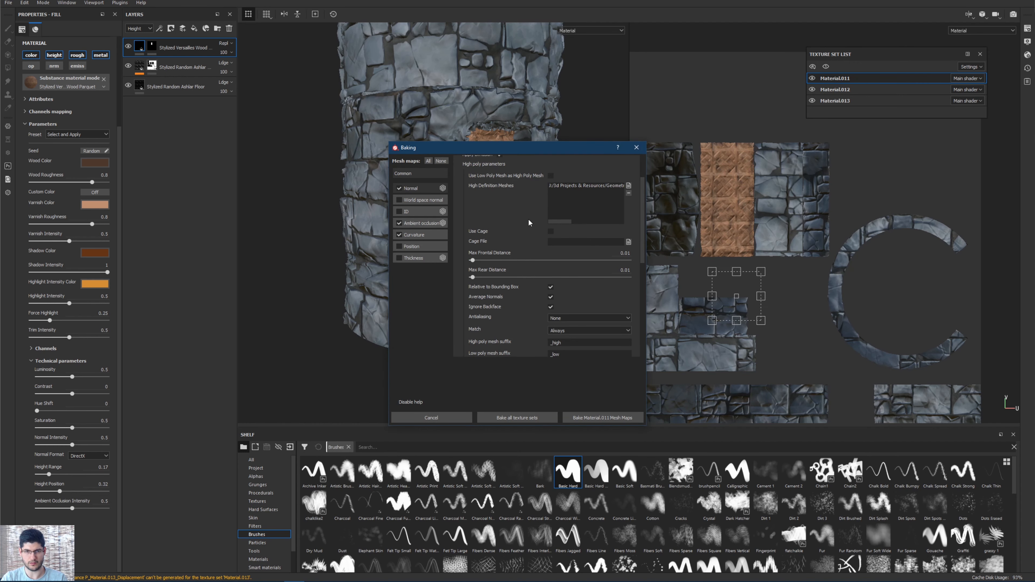
scroll(543, 248, up, 2)
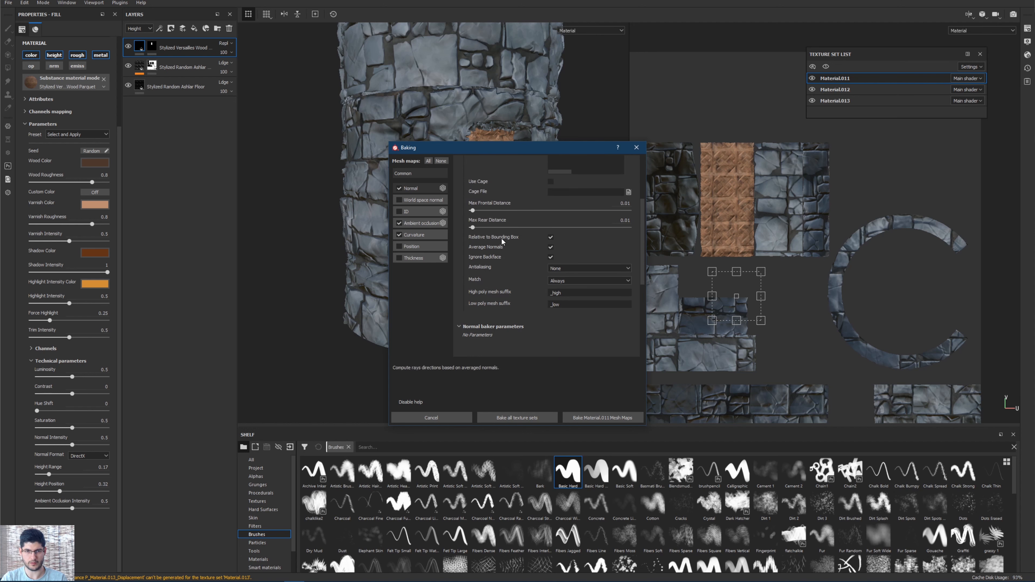
click(578, 280)
click(567, 294)
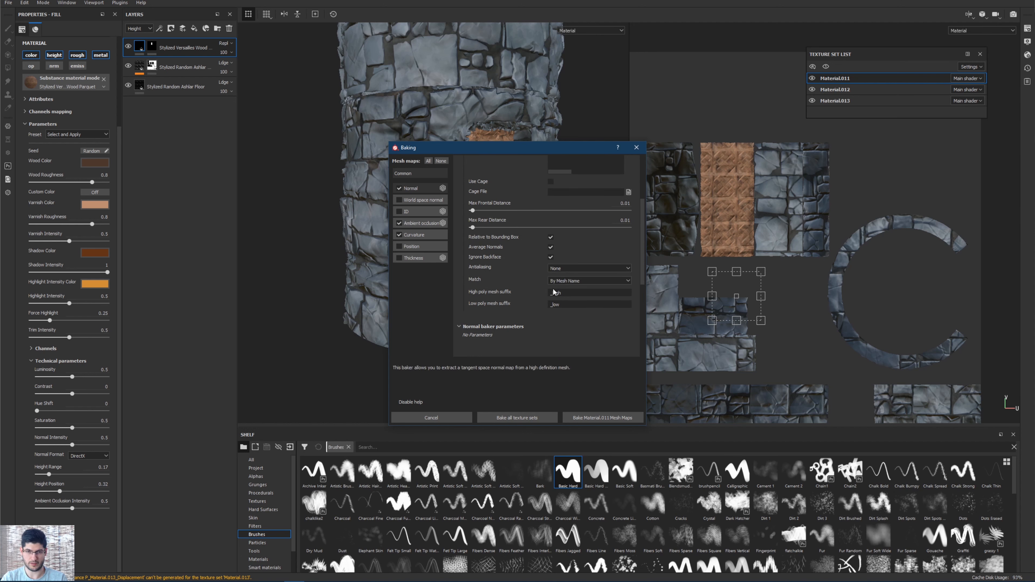
click(582, 268)
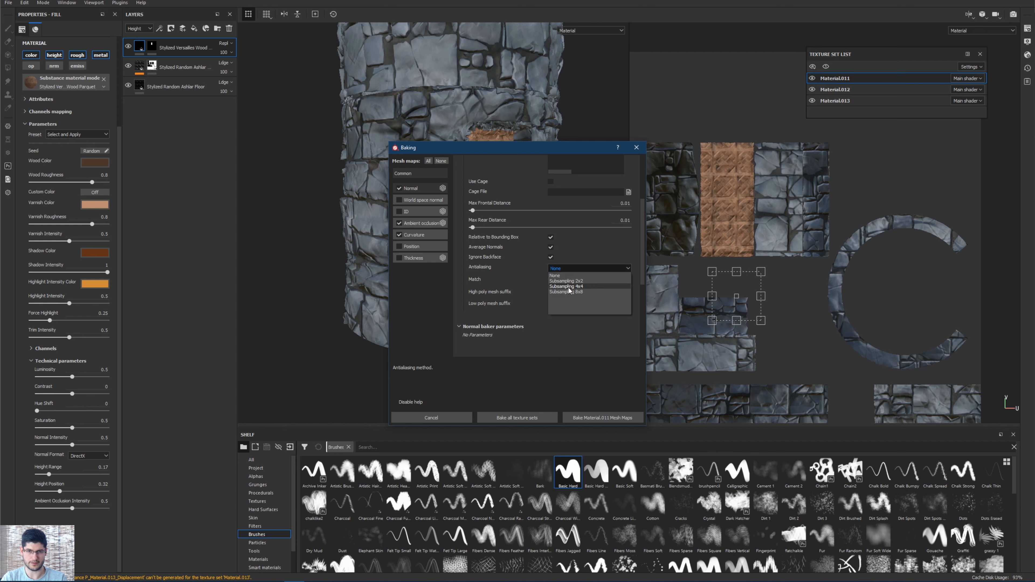
click(564, 282)
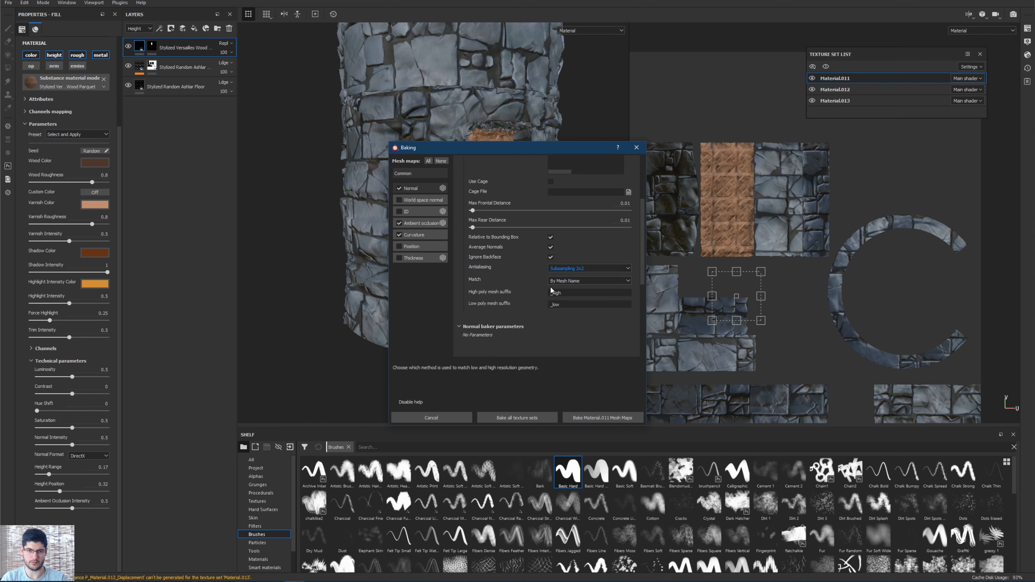
scroll(518, 295, down, 3)
scroll(530, 291, up, 7)
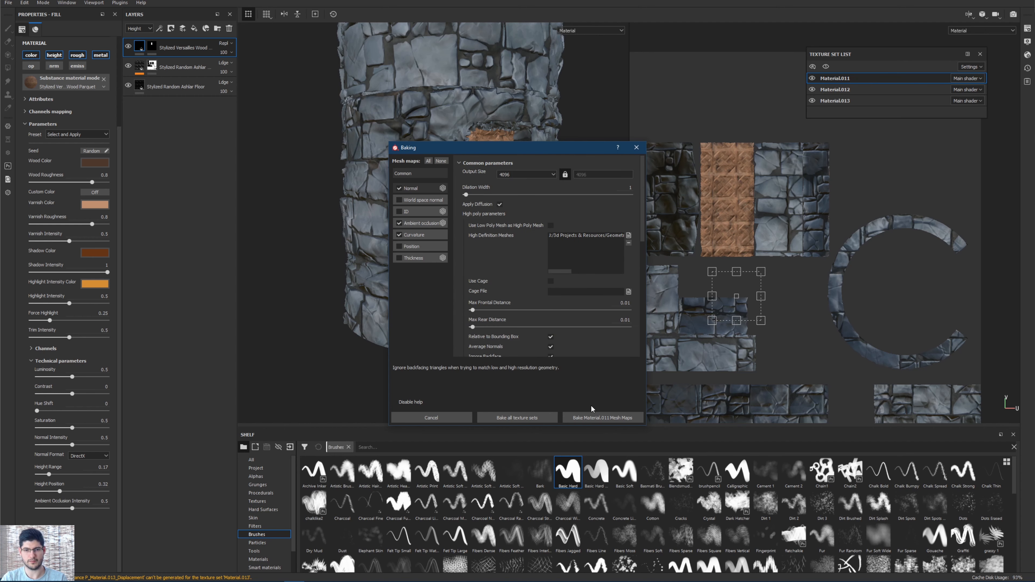
click(605, 418)
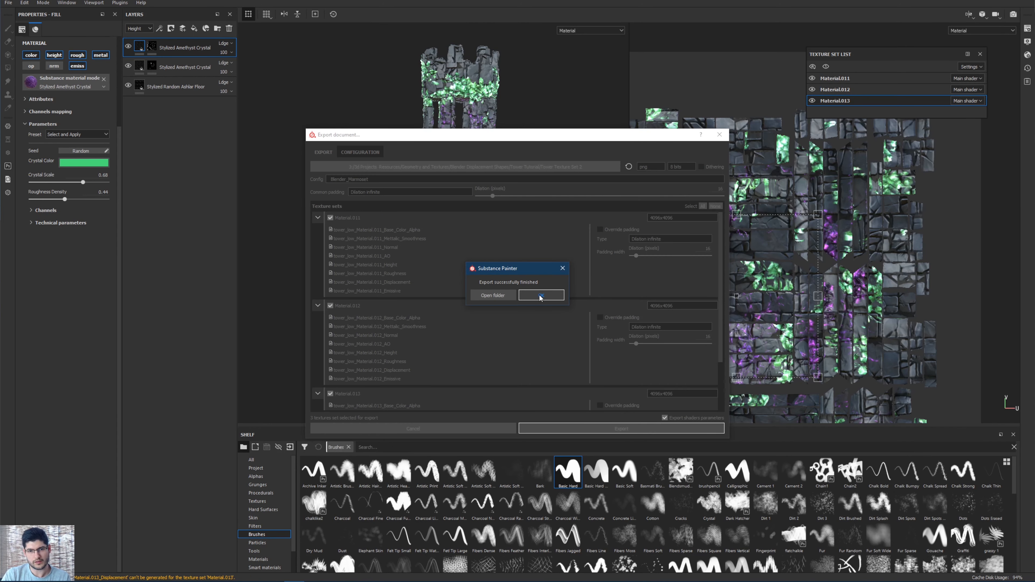
Dismiss the texture export notice and examine the baked tower from its base up to the battlements.
click(541, 296)
alt+drag(437, 216, 411, 238)
alt+middle_drag(411, 238, 433, 210)
scroll(429, 238, up, 4)
mouse_move(444, 245)
alt+mouse_down()
mouse_move(455, 250)
mouse_move(436, 207)
mouse_move(452, 261)
alt+mouse_up()
alt+middle_drag(463, 314, 433, 201)
scroll(446, 291, up, 3)
alt+drag(446, 290, 423, 271)
scroll(424, 270, down, 3)
alt+middle_drag(444, 201, 460, 260)
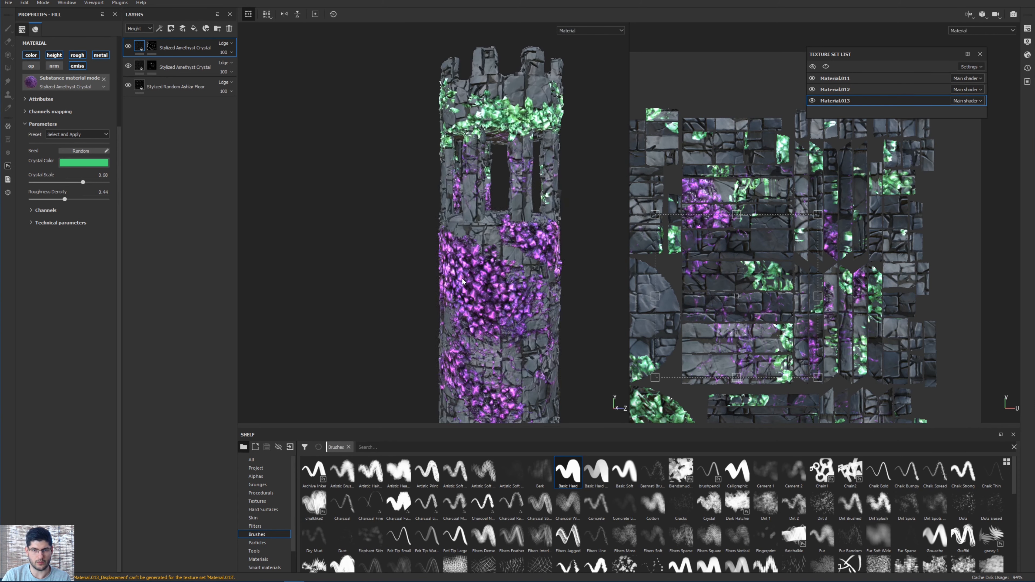
Switch to Blender and examine the textured tower and the Material.013 node tree.
key(alt+Tab)
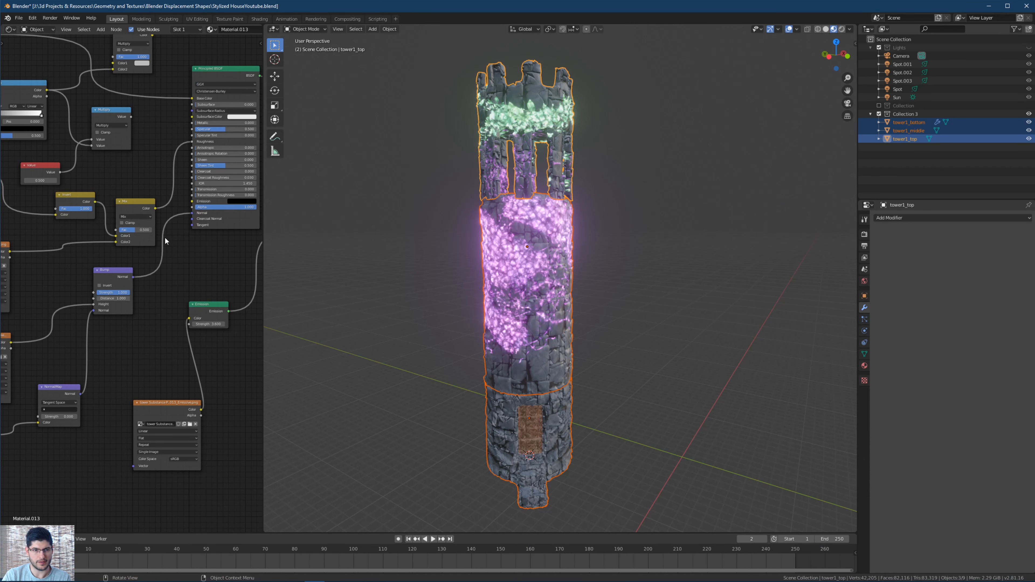
scroll(448, 294, down, 9)
scroll(447, 294, up, 7)
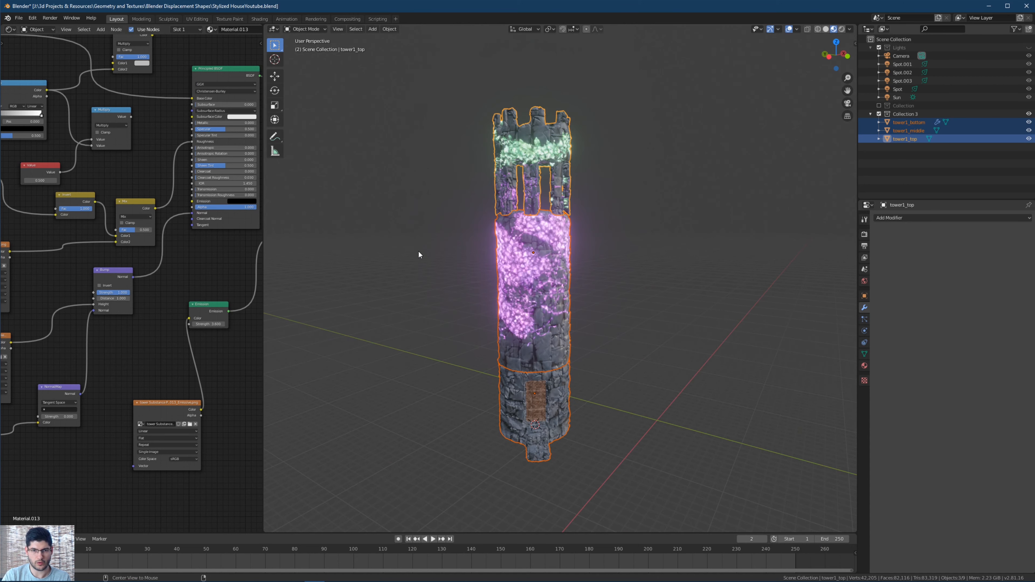
middle_drag(418, 250, 480, 245)
scroll(501, 240, up, 2)
scroll(501, 240, down, 2)
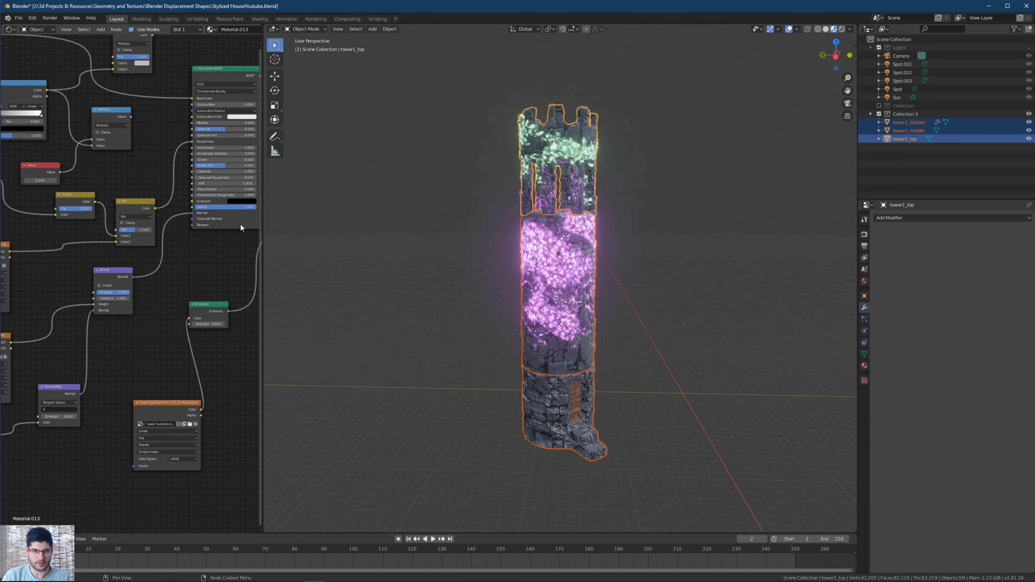
scroll(170, 240, down, 1)
scroll(167, 236, down, 3)
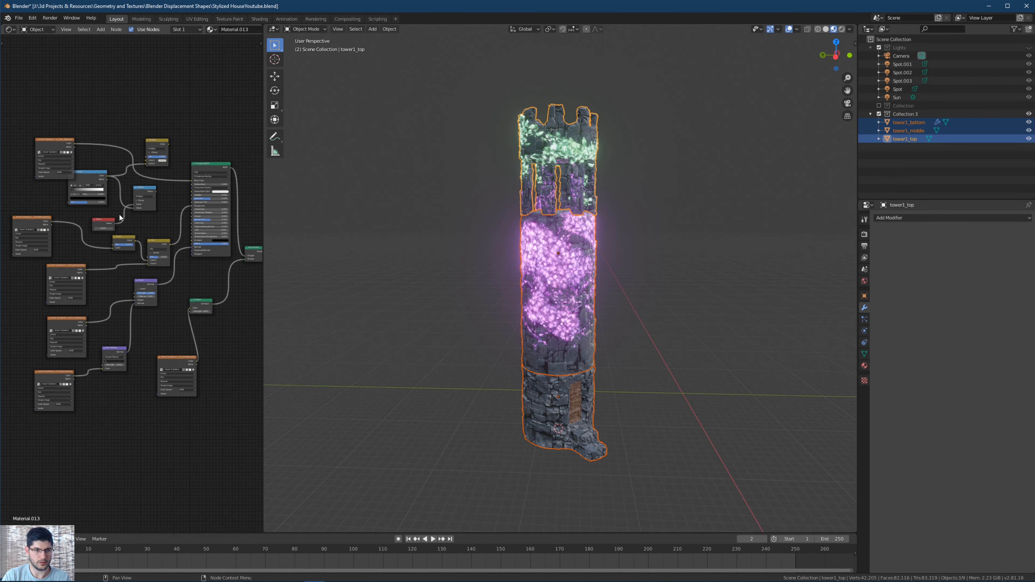
middle_drag(118, 225, 118, 234)
middle_drag(529, 278, 572, 281)
middle_drag(527, 228, 509, 231)
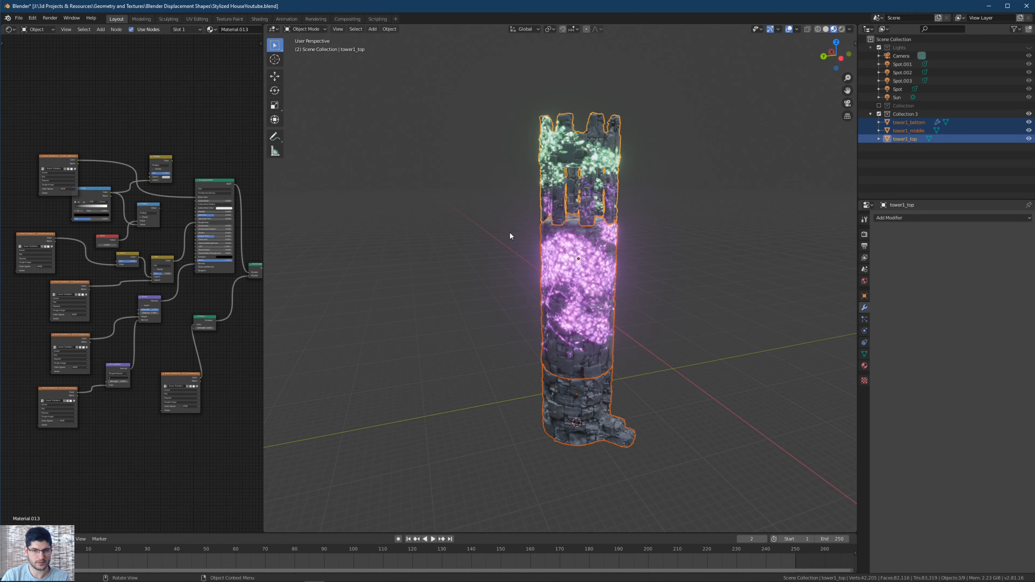
Delete all the old image texture nodes from Material.013 on tower1_top.
drag(24, 144, 77, 277)
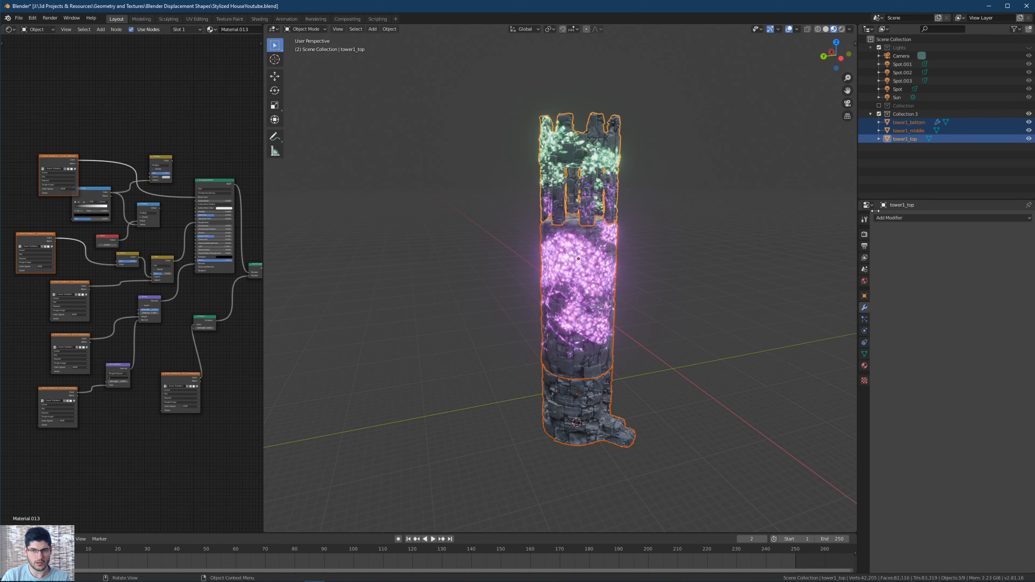
click(905, 138)
drag(26, 144, 34, 470)
key(x)
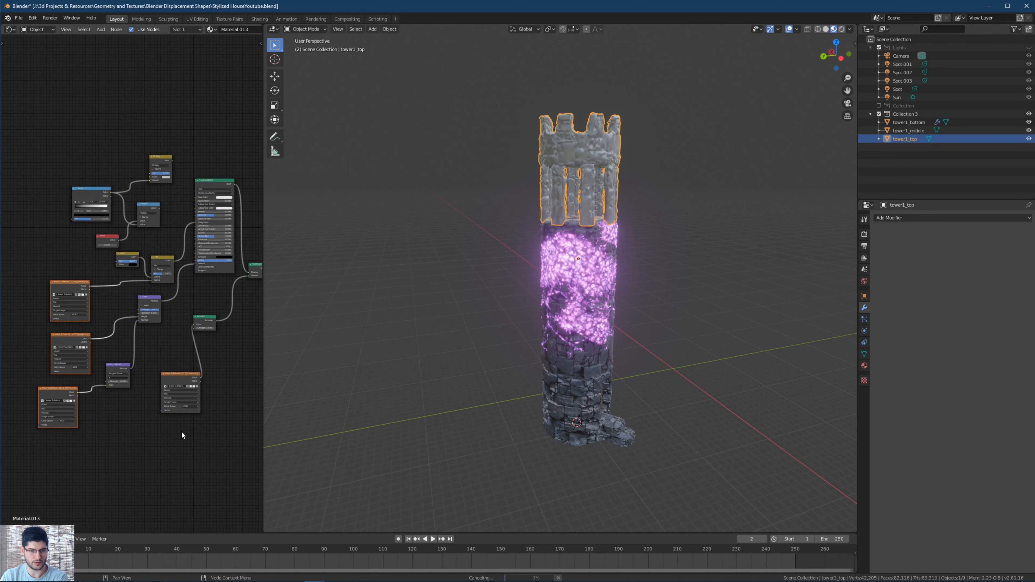
key(x)
key(x)
key(Home)
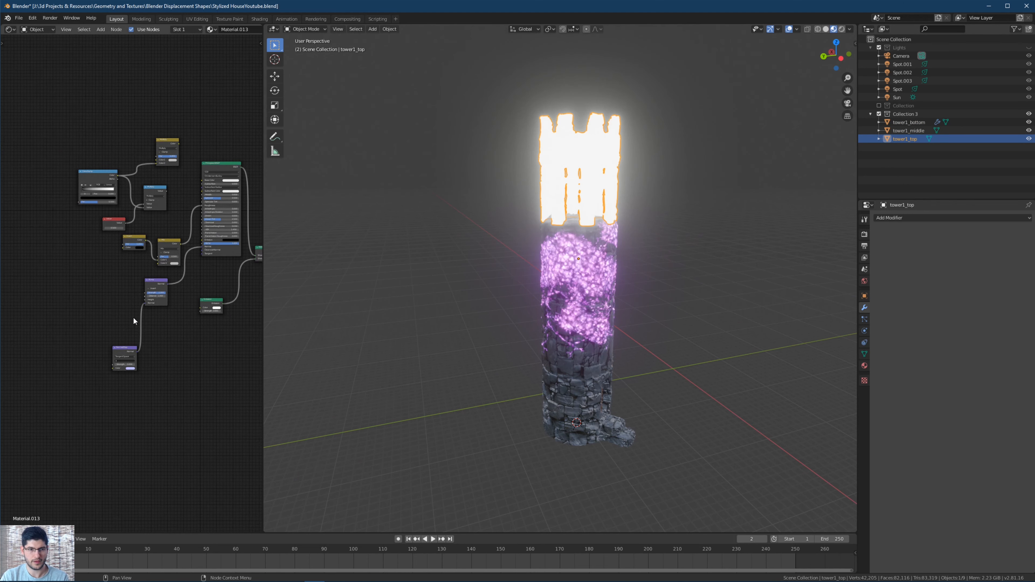
Switch to File Explorer and open the Tower Texture Set 2 folder inside Tower Tutorial.
key(alt+Tab)
click(731, 270)
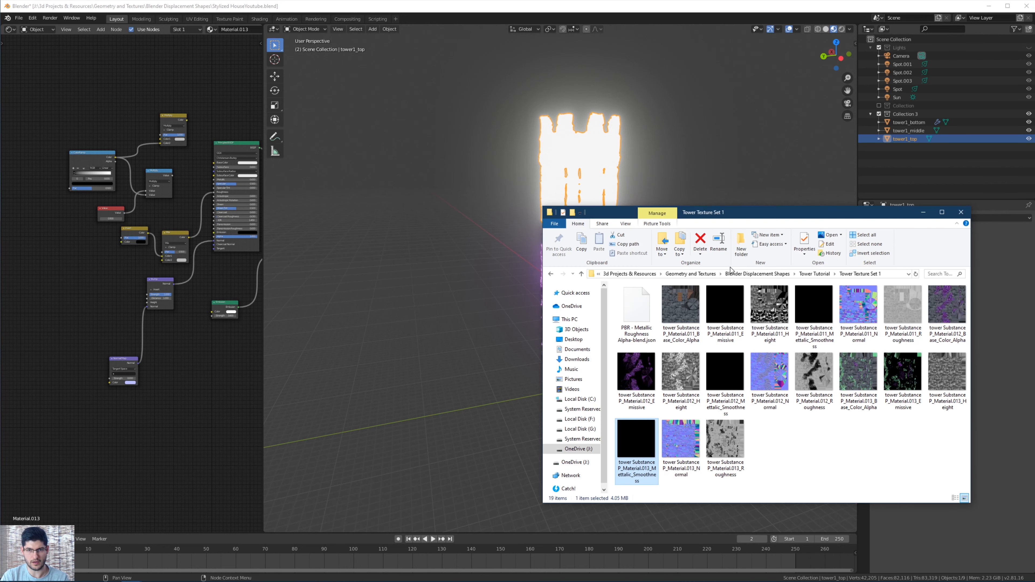
click(814, 274)
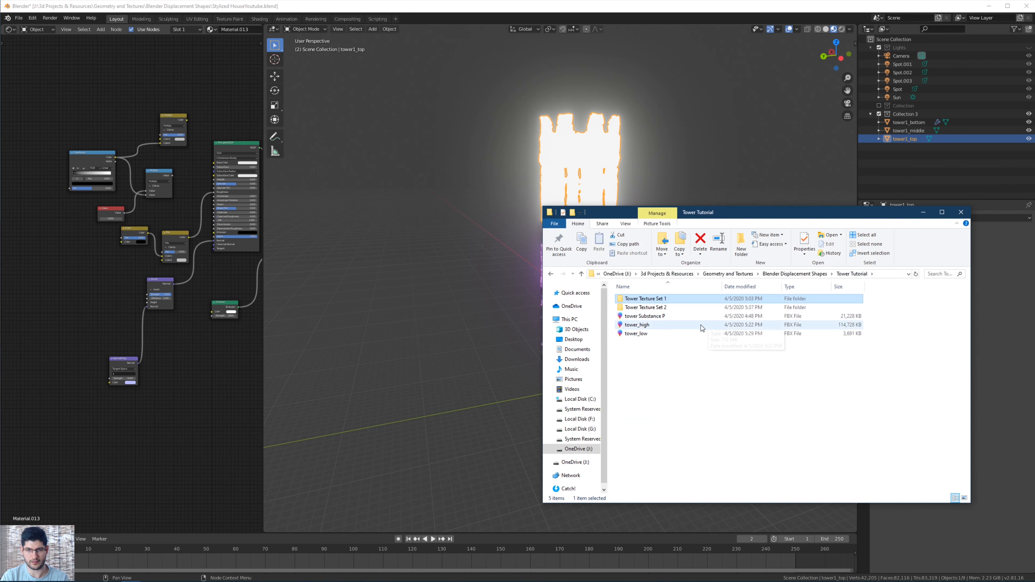
double_click(648, 307)
key(alt+Tab)
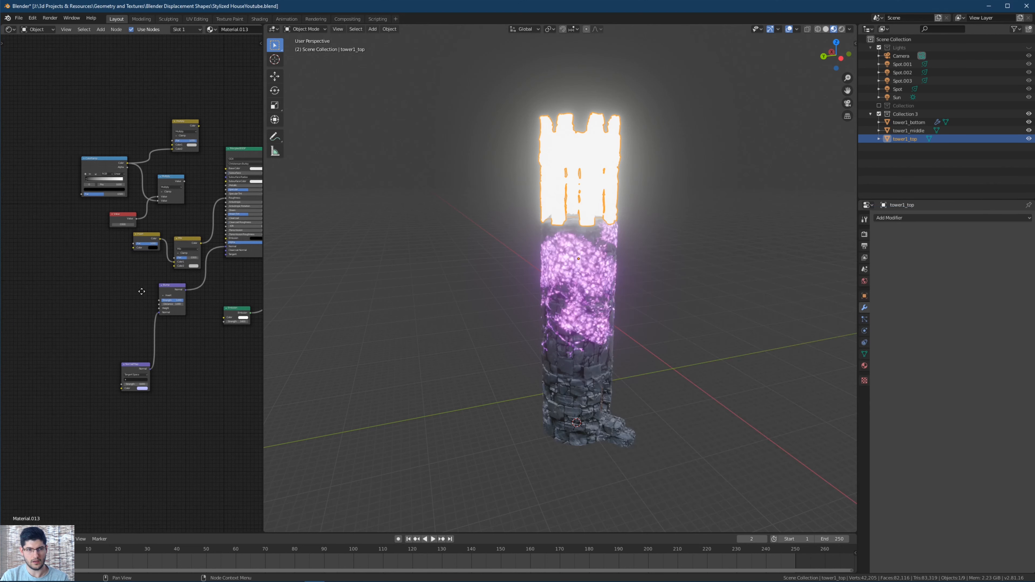
key(alt+Tab)
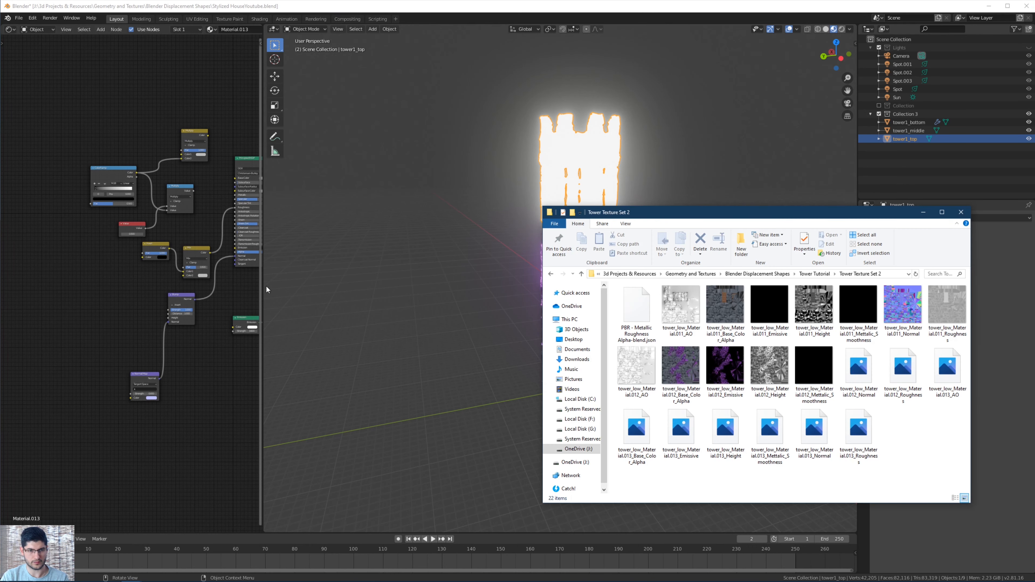
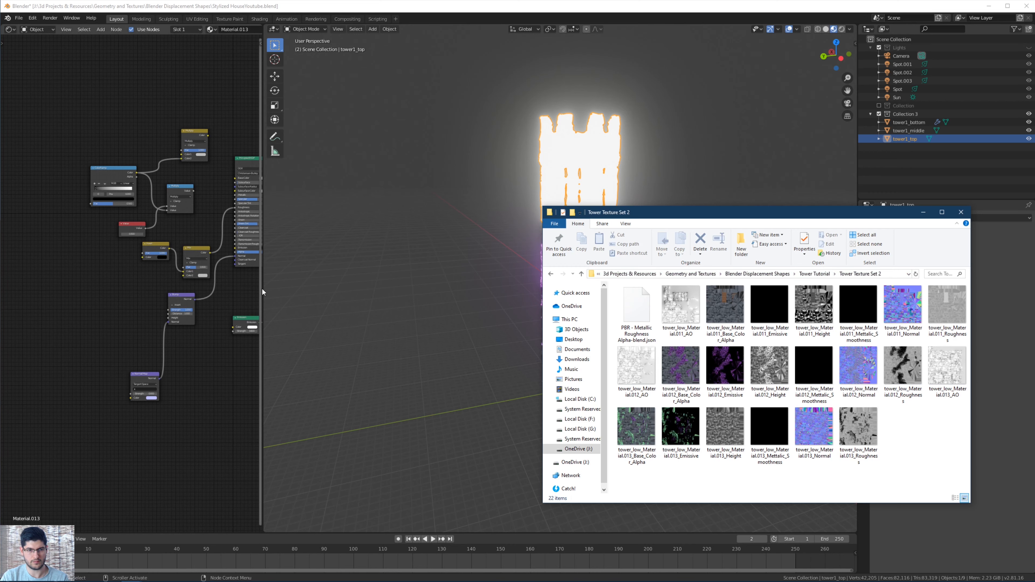
Return to Blender and widen the shader editor so the whole Material.013 node tree fits.
key(alt+Tab)
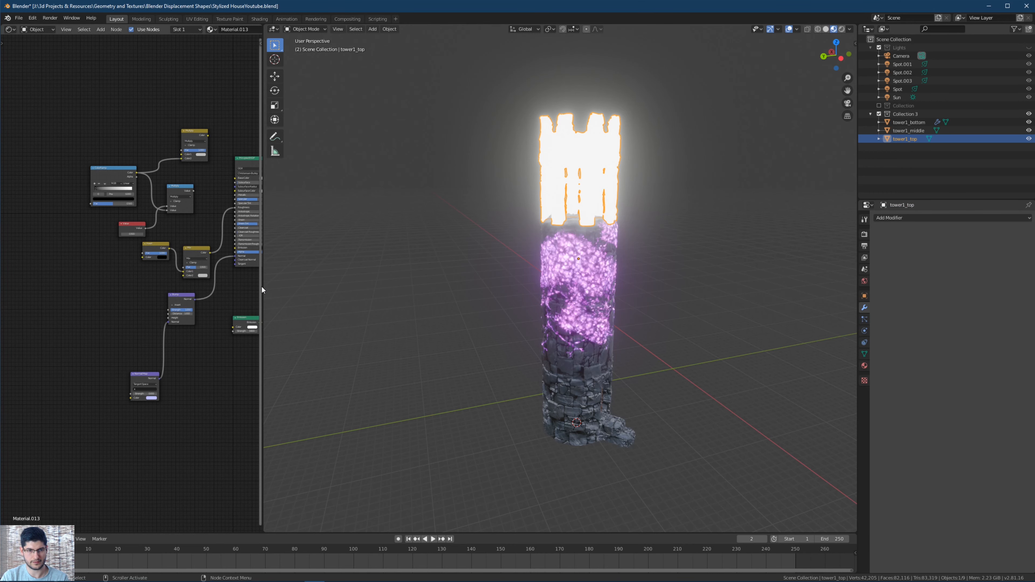
drag(262, 288, 593, 334)
key(alt+Tab)
click(385, 283)
scroll(398, 278, up, 6)
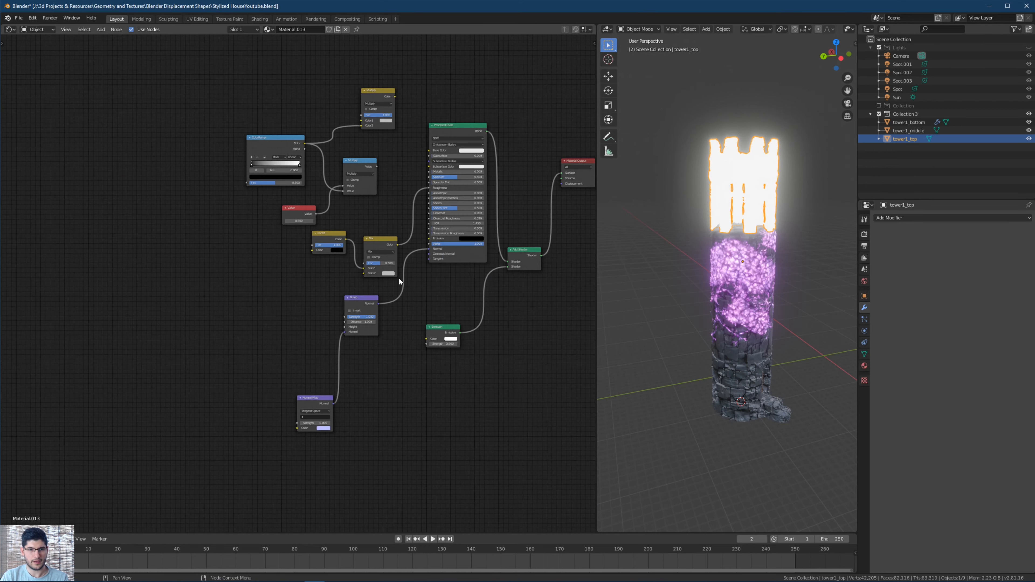
Look through the Tower Texture Set 2 files for the Material.011 maps.
key(alt+Tab)
click(668, 314)
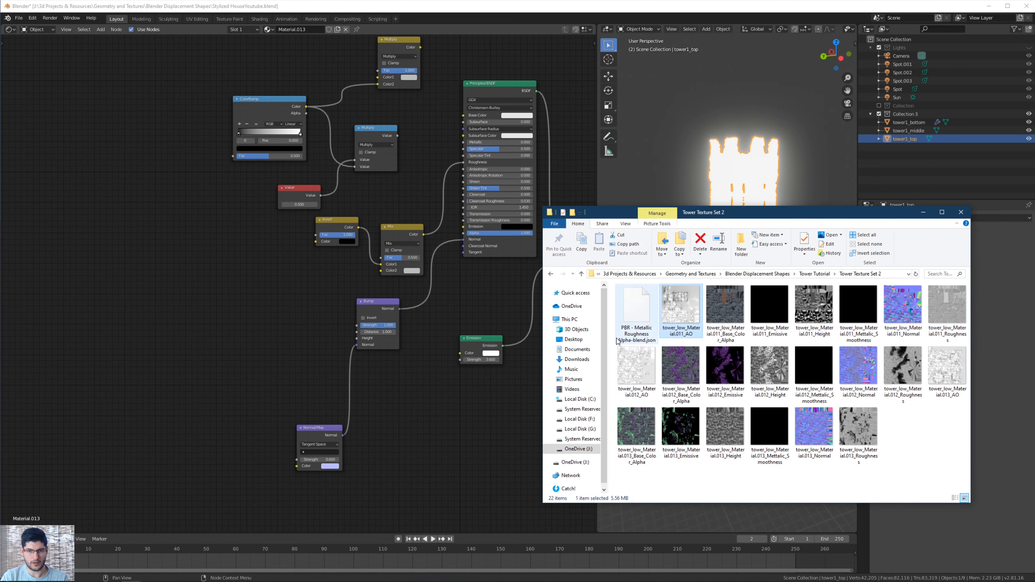
middle_drag(252, 236, 232, 341)
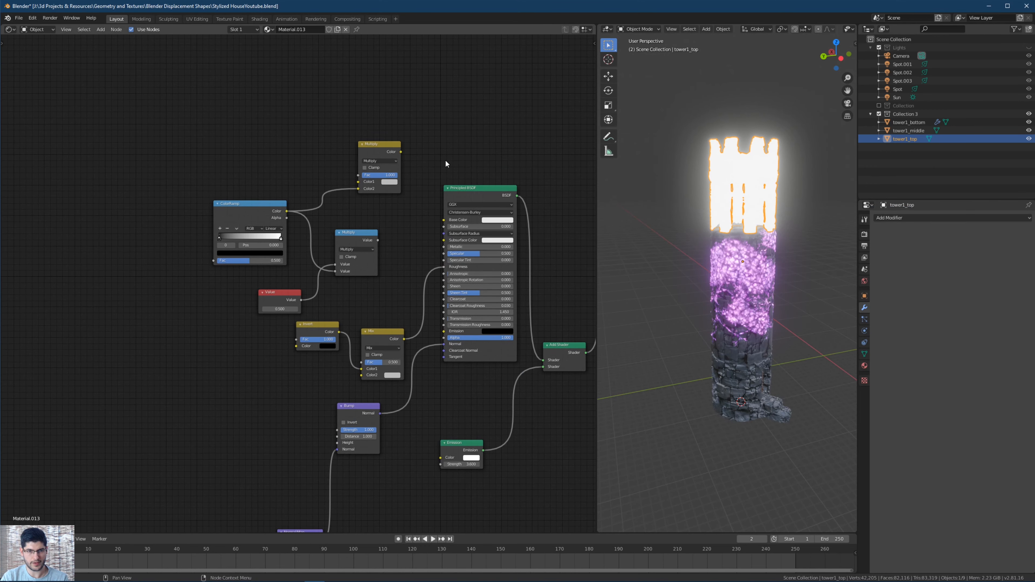
key(alt+Tab)
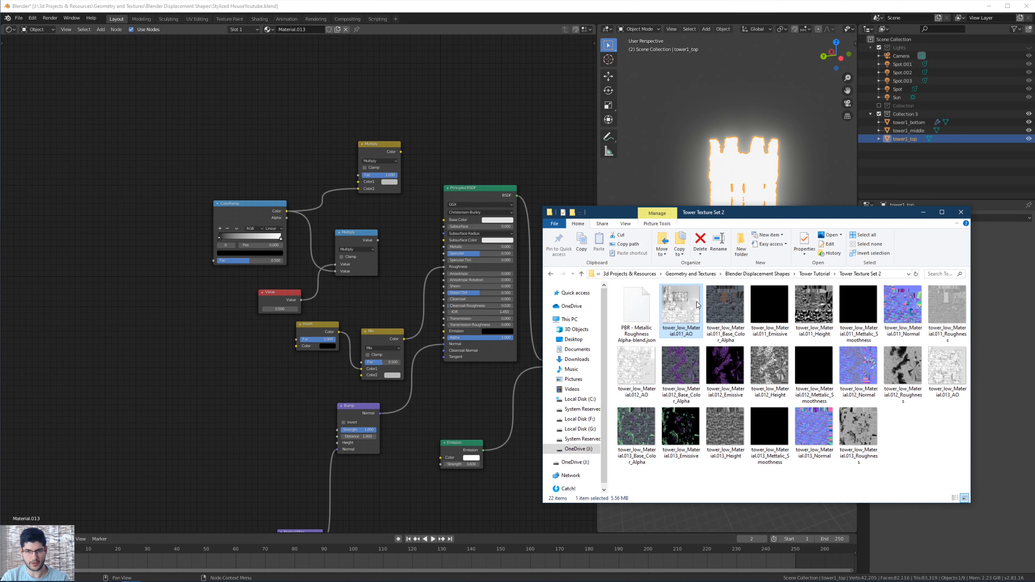
click(718, 313)
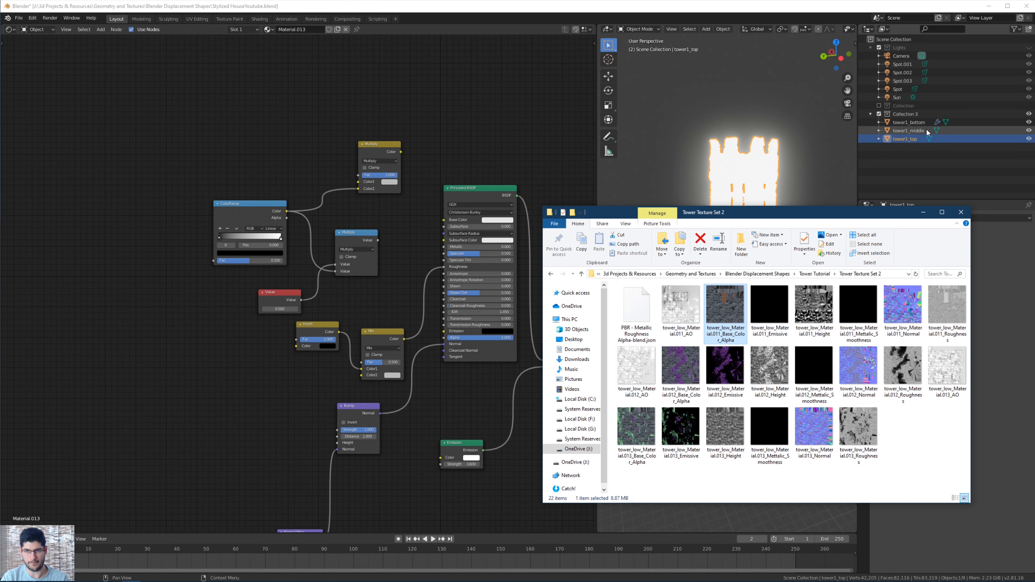
Select tower1_bottom and delete all the old image texture nodes from its Material.011 node tree.
click(915, 122)
scroll(183, 146, down, 2)
drag(183, 145, 150, 440)
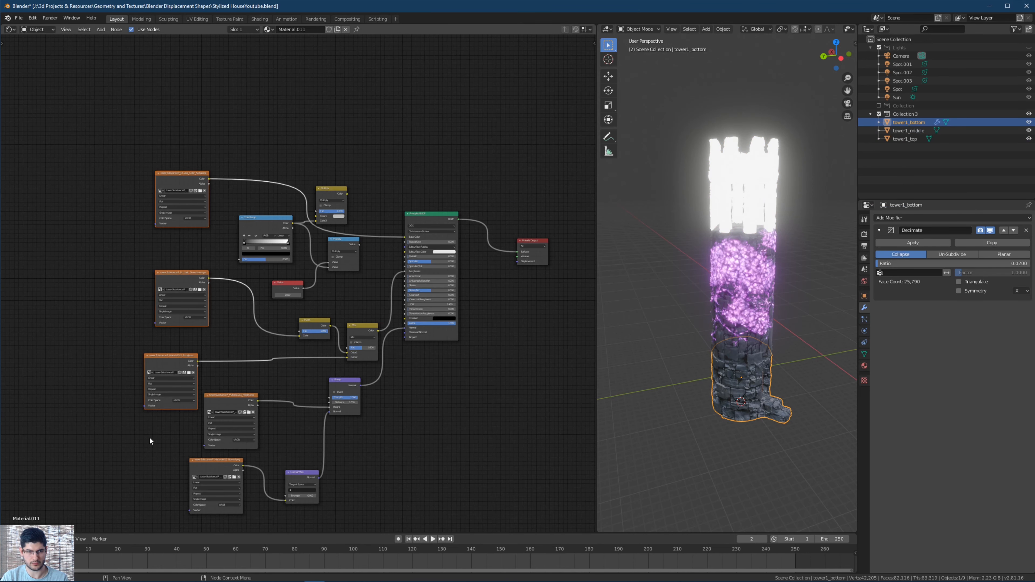
key(x)
middle_drag(169, 410, 161, 360)
drag(251, 311, 161, 474)
key(x)
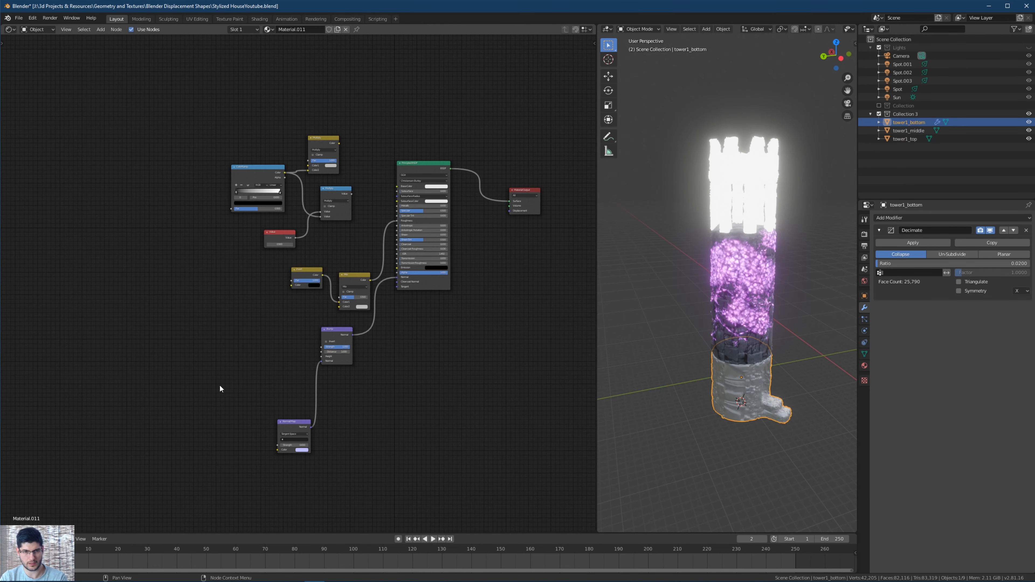
Bring the Material.011 Base_Color_Alpha and AO textures from File Explorer into the Material.011 node tree in Blender.
middle_drag(225, 377, 240, 402)
key(alt+Tab)
key(alt+Tab)
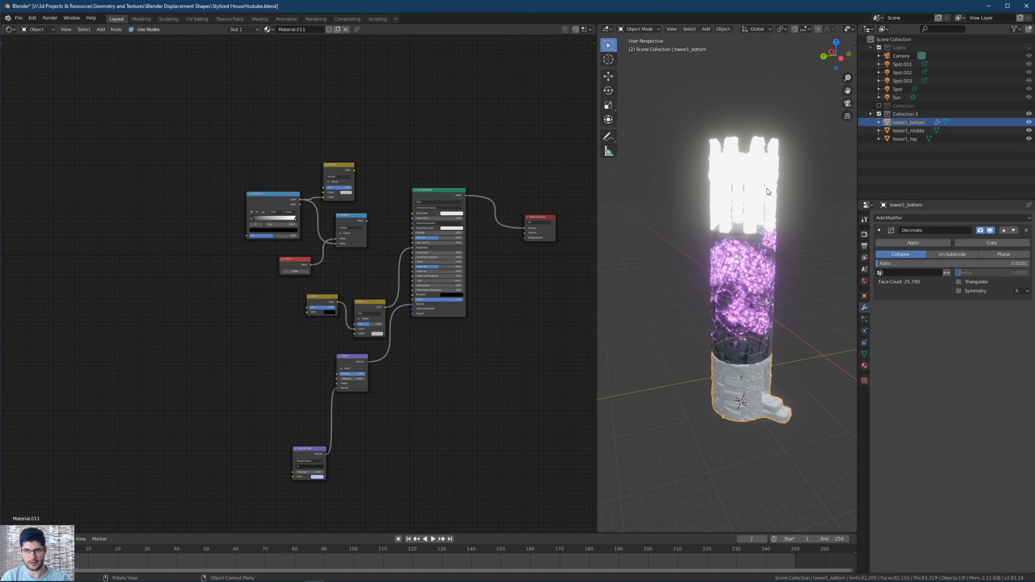
key(alt+Tab)
click(725, 312)
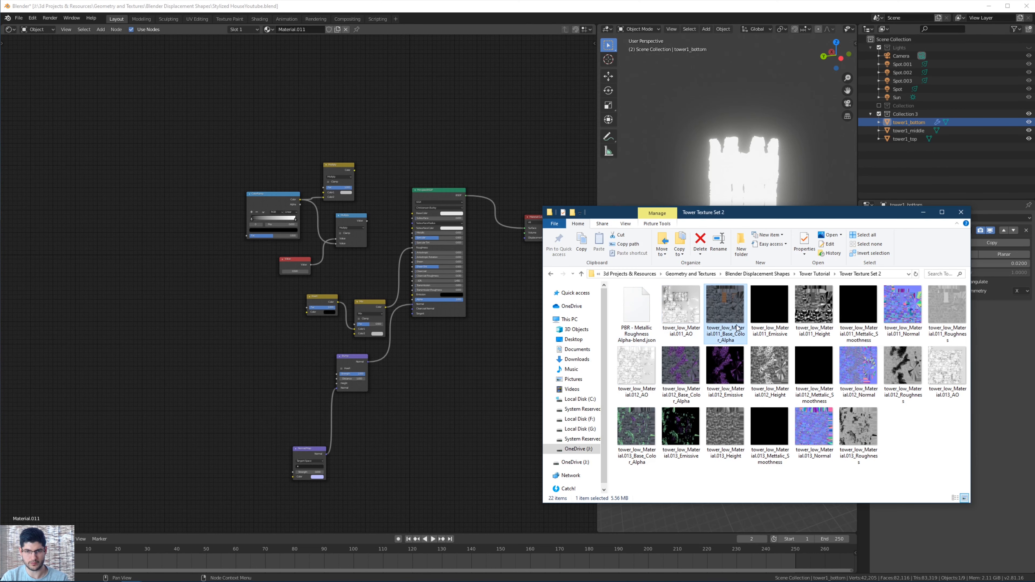
drag(737, 326, 216, 141)
click(679, 320)
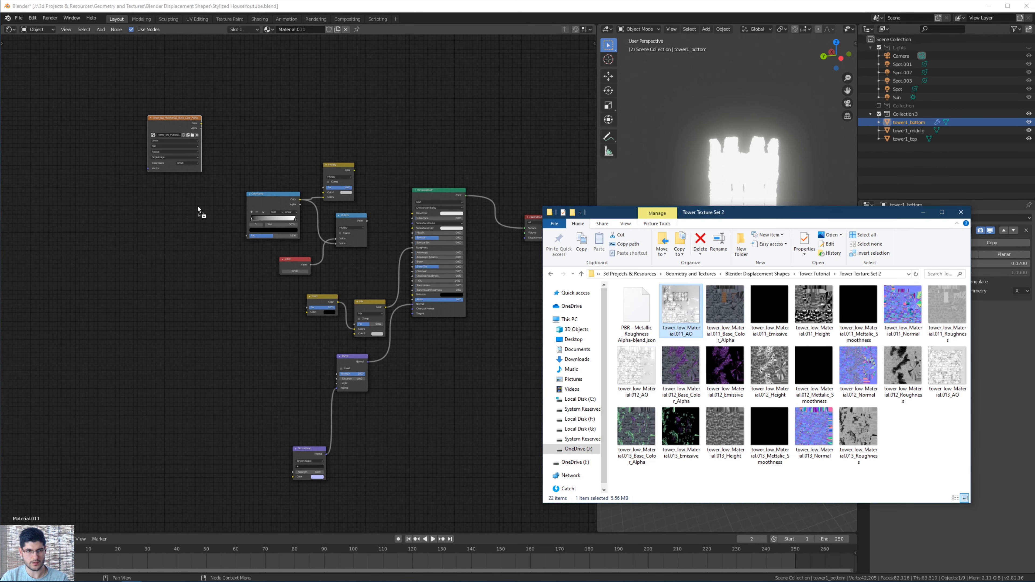
drag(198, 209, 156, 208)
scroll(273, 175, up, 2)
middle_drag(341, 98, 313, 117)
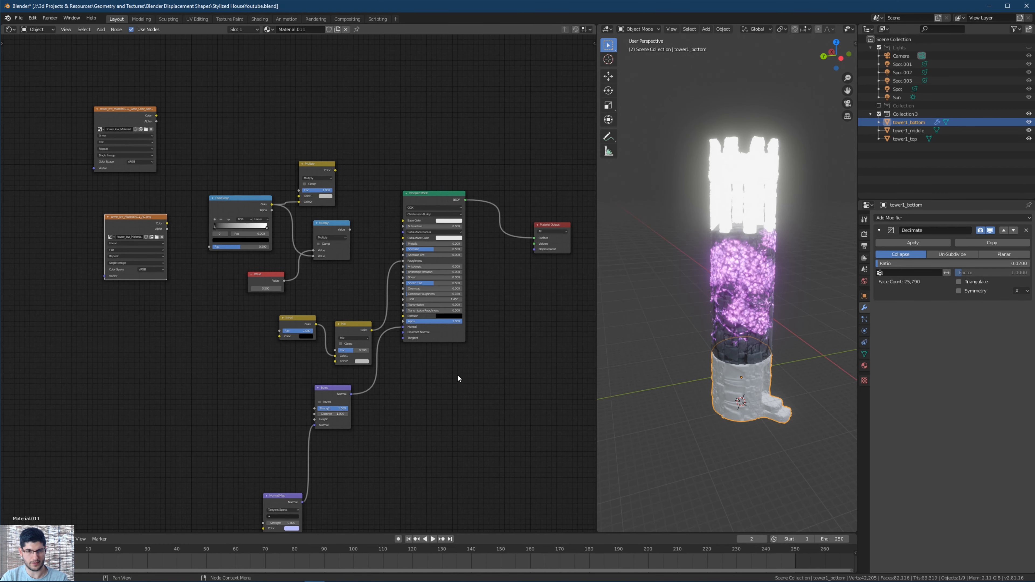
Add an Emission node below the Principled BSDF in Material.011.
middle_drag(483, 369, 513, 220)
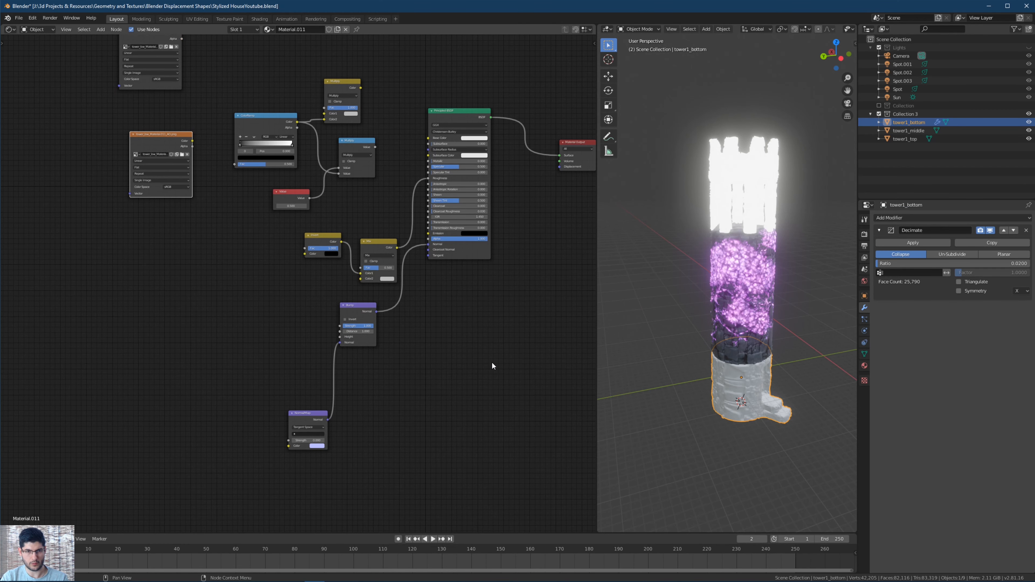
key(shift+a)
click(485, 367)
text(emiss)
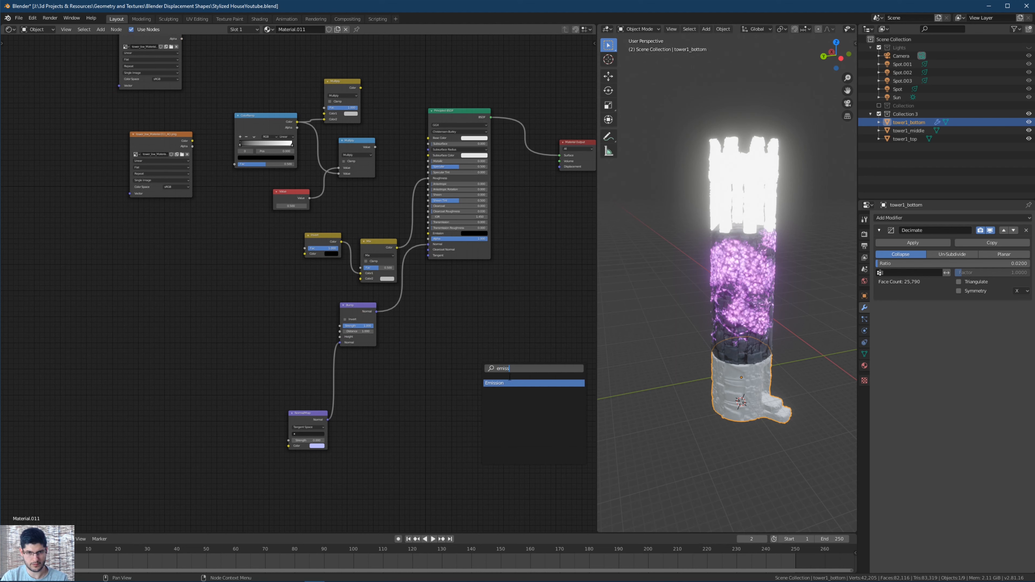
click(509, 383)
click(464, 375)
Add an Add Shader node between the Principled BSDF and the Material Output, above the Emission node's level.
key(shift+a)
click(497, 338)
text(add)
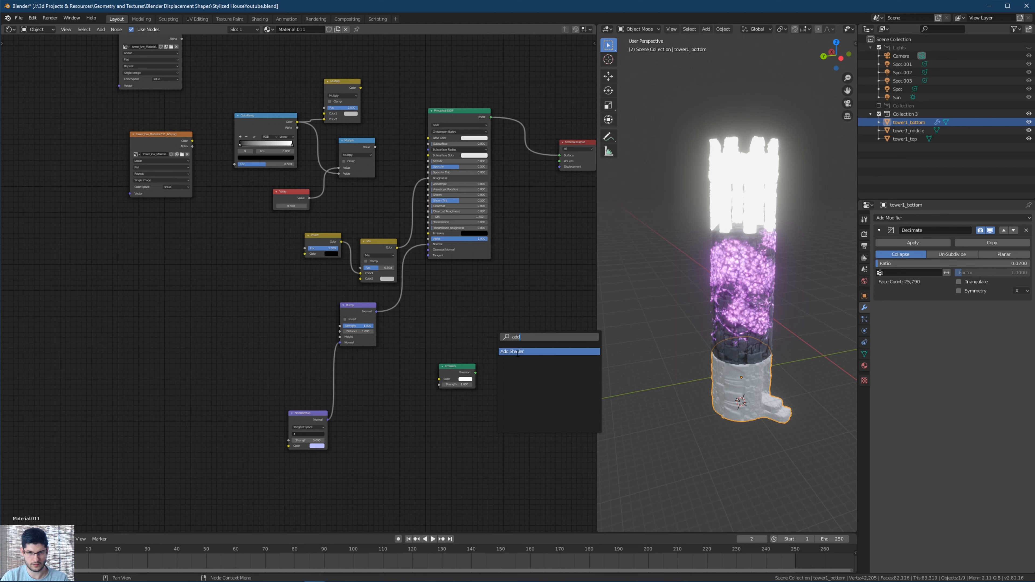
click(517, 352)
click(548, 299)
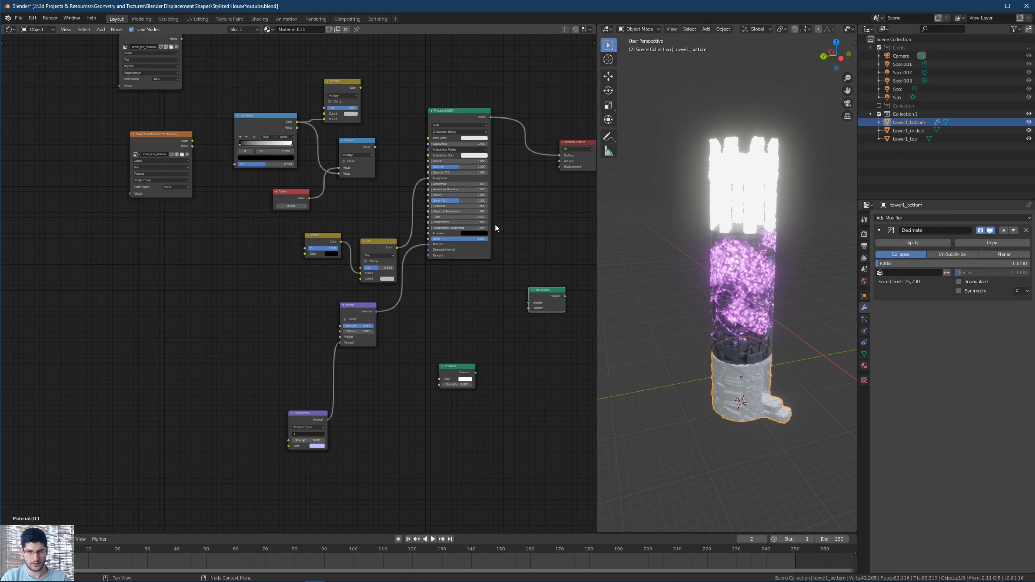
Feed the Principled BSDF and Emission into the Add Shader and connect its output to the Material Output surface.
click(562, 159)
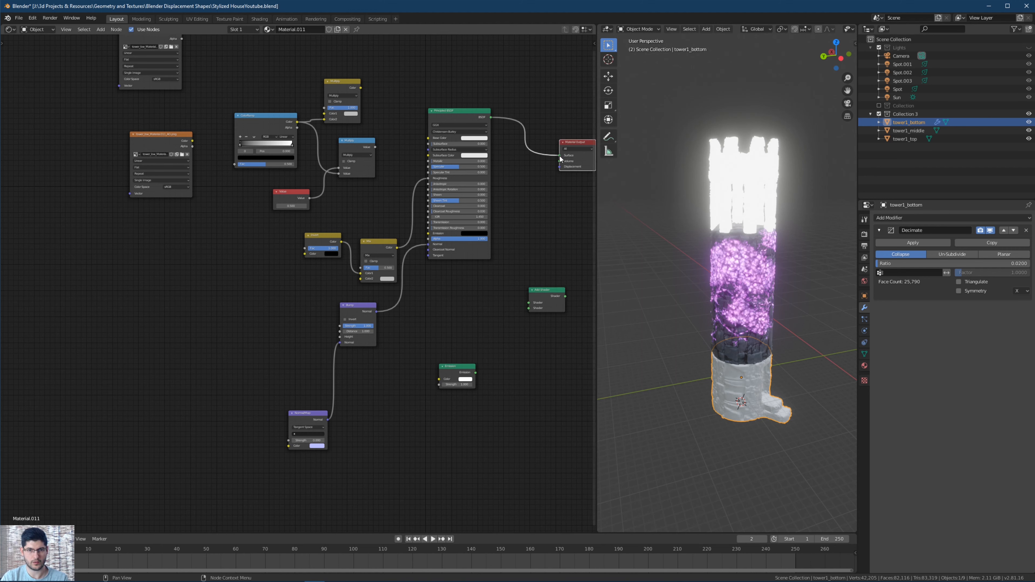
drag(560, 159, 528, 302)
drag(475, 373, 529, 312)
click(529, 310)
click(475, 369)
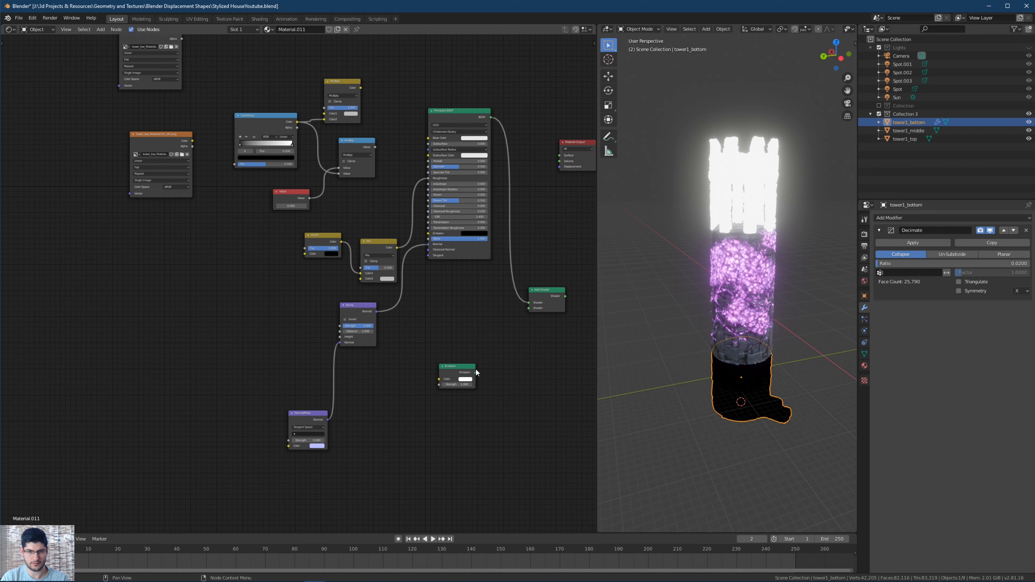
drag(476, 370, 526, 308)
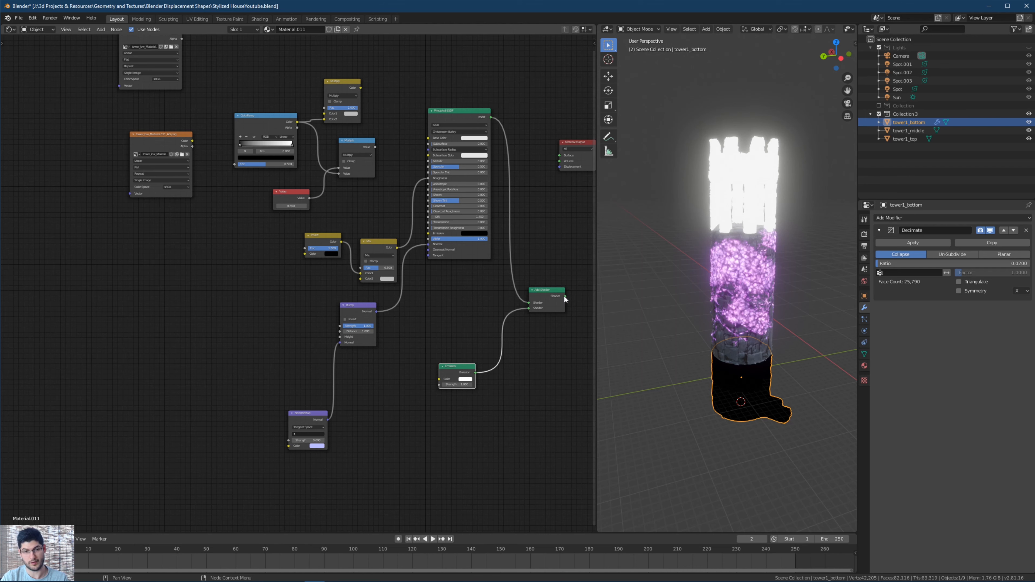
drag(564, 297, 559, 155)
scroll(527, 212, down, 1)
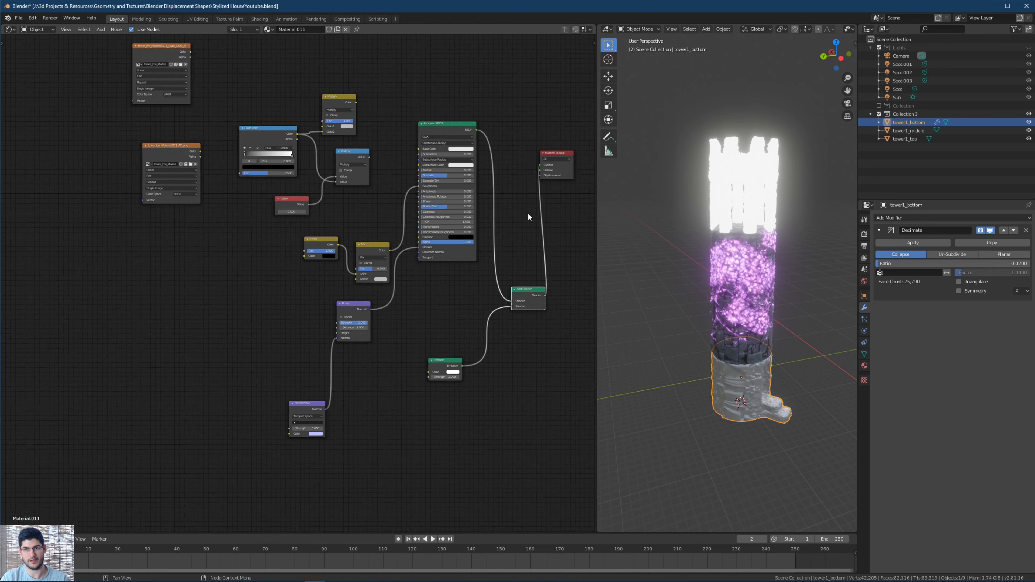
Delete the Emission node from Material.011, leaving the Add Shader in place.
scroll(528, 214, down, 1)
middle_drag(488, 240, 462, 248)
middle_drag(469, 301, 450, 302)
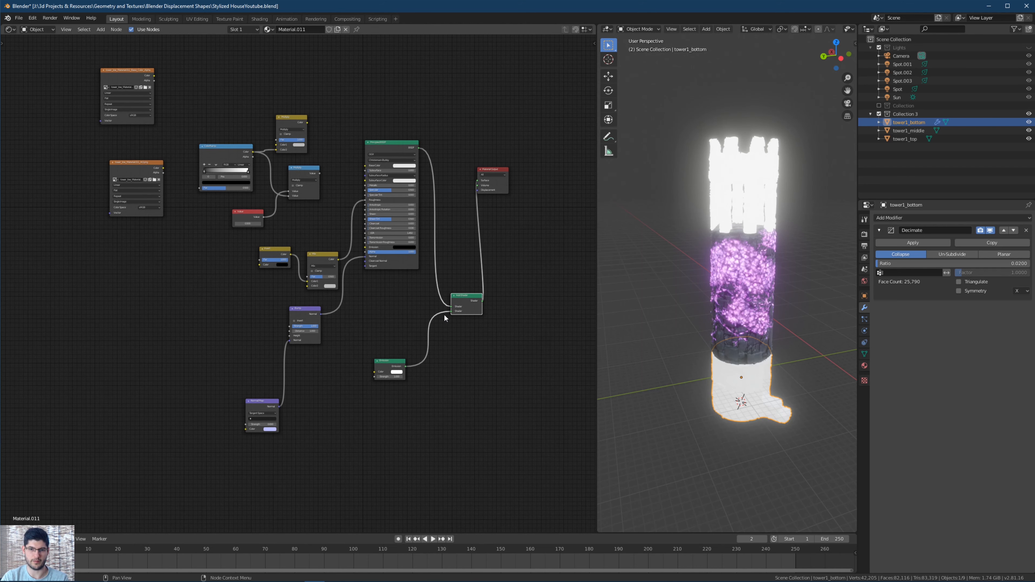
drag(521, 283, 371, 421)
click(480, 355)
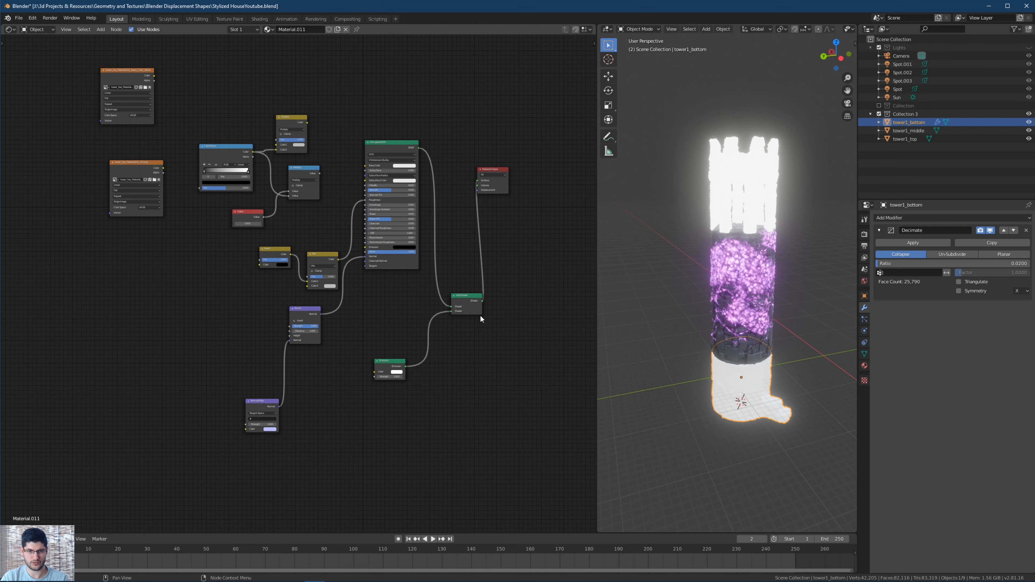
drag(452, 313, 340, 422)
key(x)
Wire the base color into the color Multiply and AO into the ColorRamp, and connect both Multiply nodes to Base Color and Specular.
middle_drag(343, 305, 376, 346)
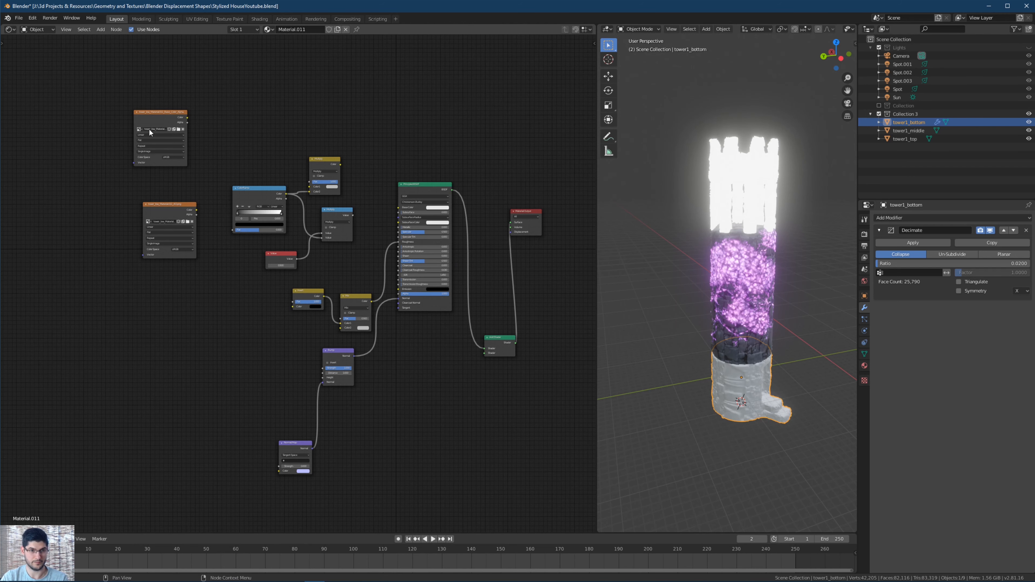
scroll(187, 121, up, 1)
drag(168, 91, 311, 171)
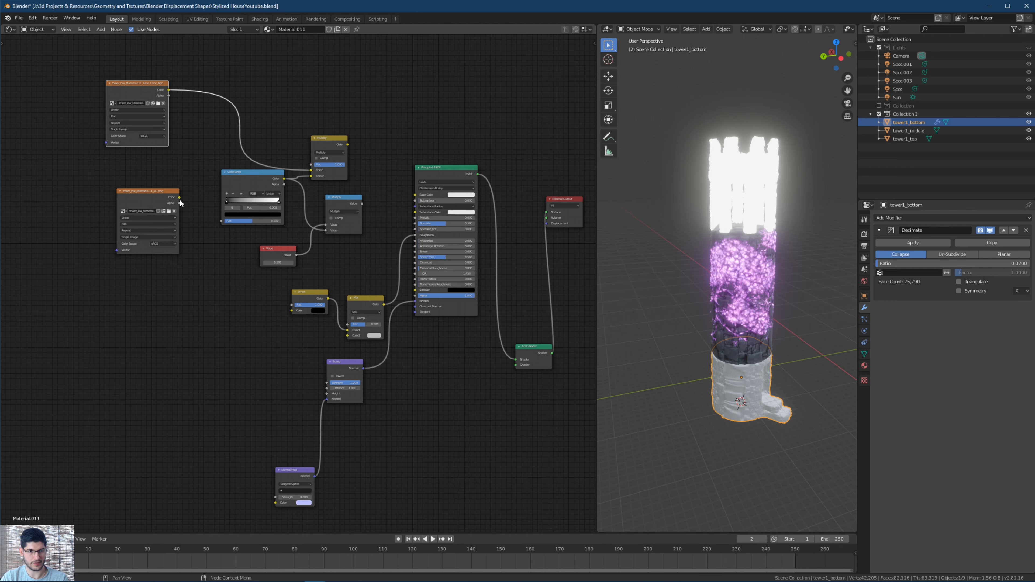
drag(179, 198, 222, 224)
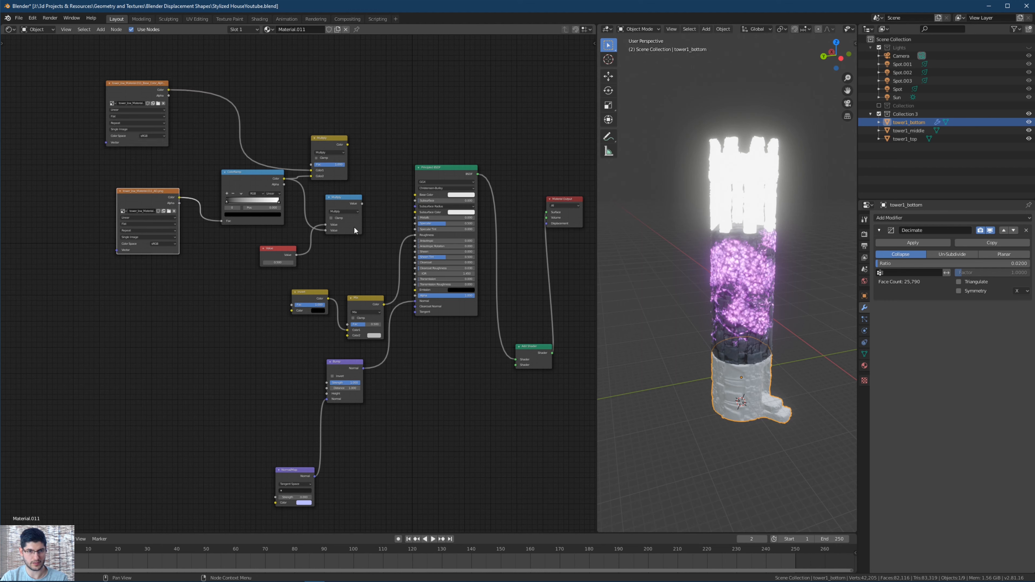
mouse_move(363, 204)
mouse_down()
mouse_move(415, 223)
mouse_move(347, 144)
mouse_up()
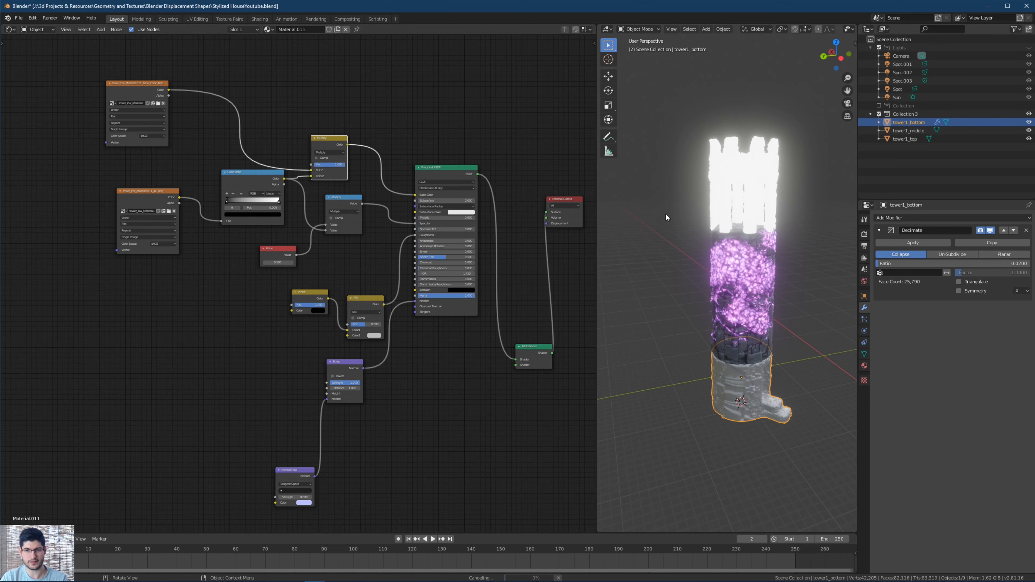
Move the ColorRamp's black stop inward to strengthen the ambient occlusion, and inspect the bottom section of the tower.
scroll(761, 406, up, 5)
middle_drag(761, 406, 709, 326)
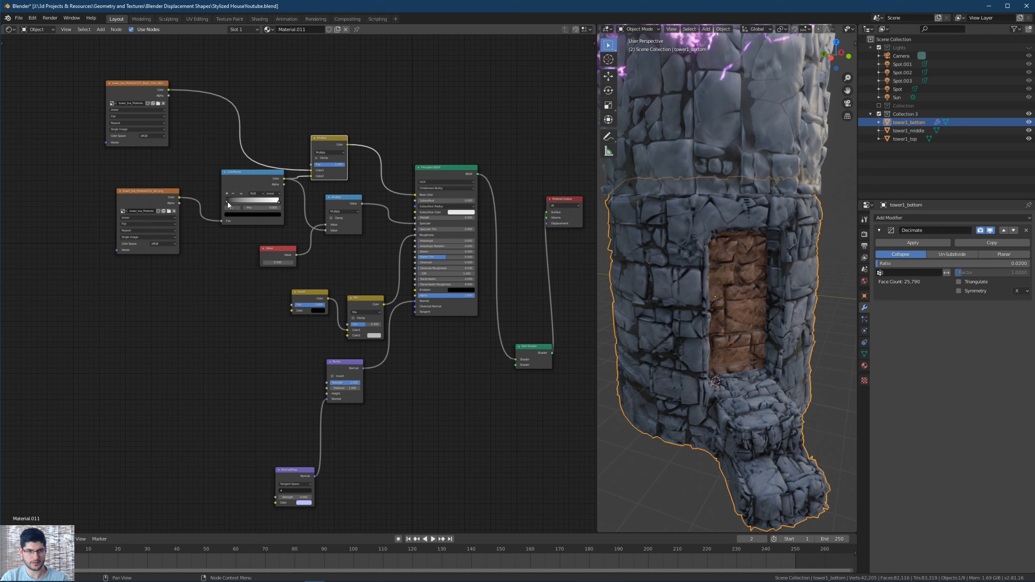
mouse_move(228, 201)
mouse_down()
mouse_move(253, 206)
mouse_move(242, 216)
mouse_up()
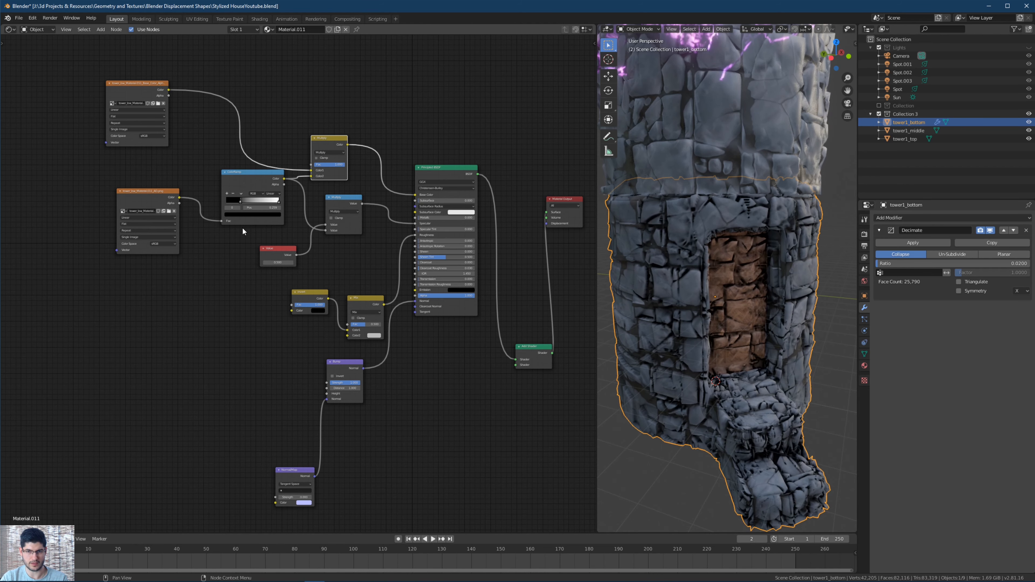
scroll(680, 284, down, 4)
middle_drag(680, 284, 730, 285)
scroll(722, 282, up, 4)
scroll(689, 271, down, 3)
Bring the Material.011 Height, Mettalic_Smoothness and Normal textures from File Explorer into the node tree.
key(alt+Tab)
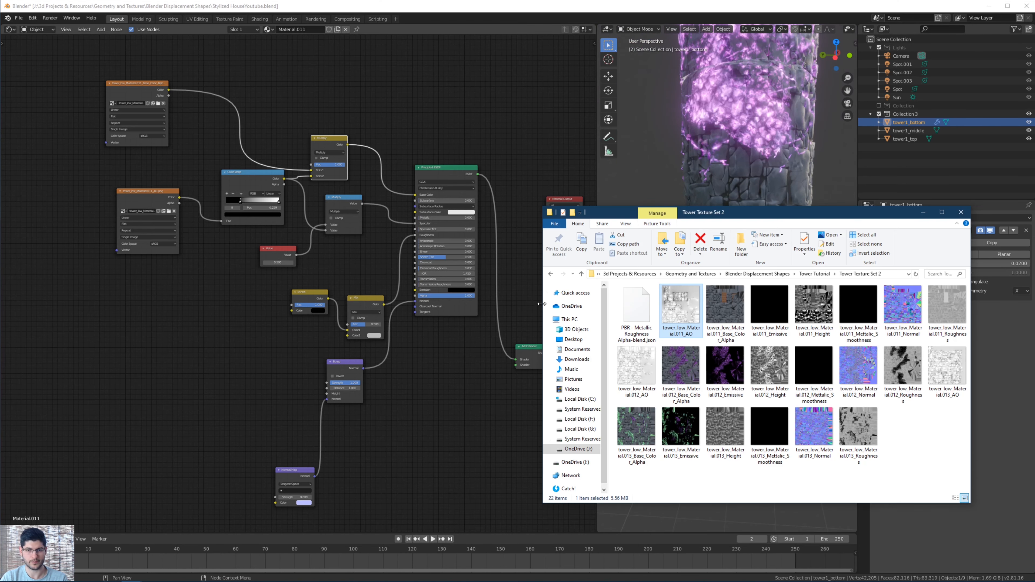
drag(813, 305, 176, 407)
drag(848, 304, 195, 326)
click(895, 322)
drag(895, 322, 226, 477)
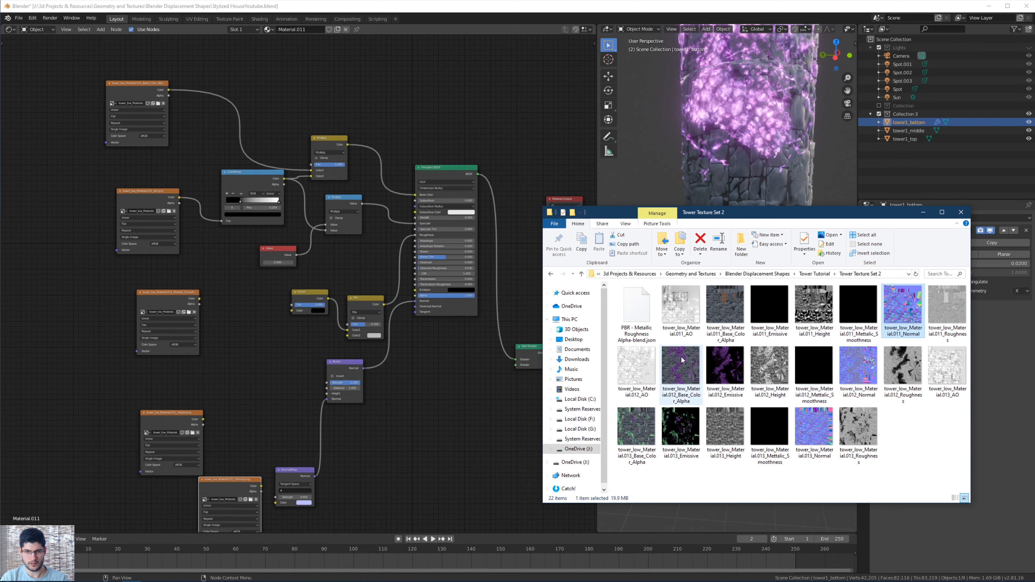
Space out the new texture nodes and connect the Normal texture to the Normal Map node and the Height texture to Bump.
middle_drag(485, 301, 487, 293)
scroll(743, 318, up, 5)
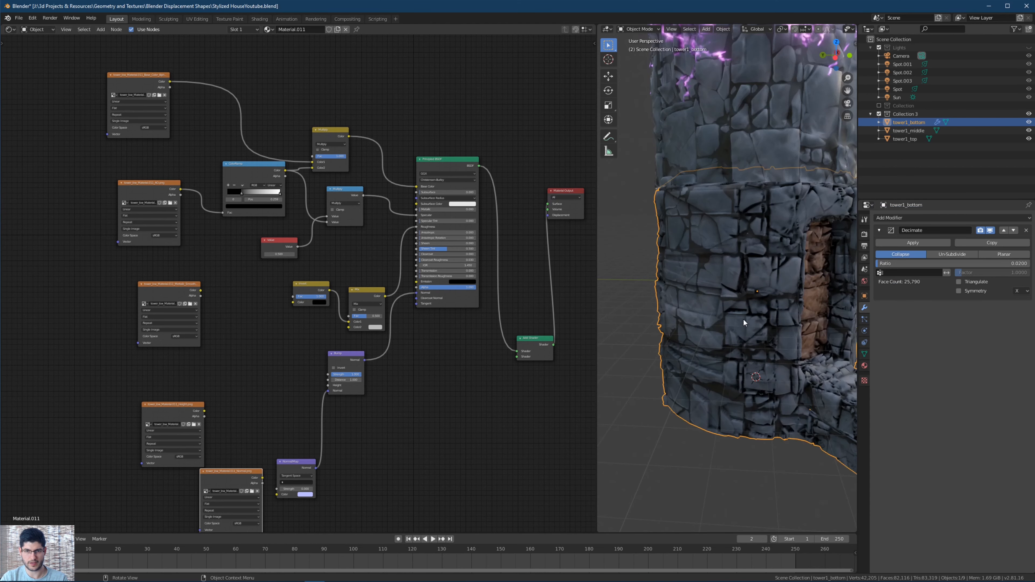
scroll(736, 319, down, 4)
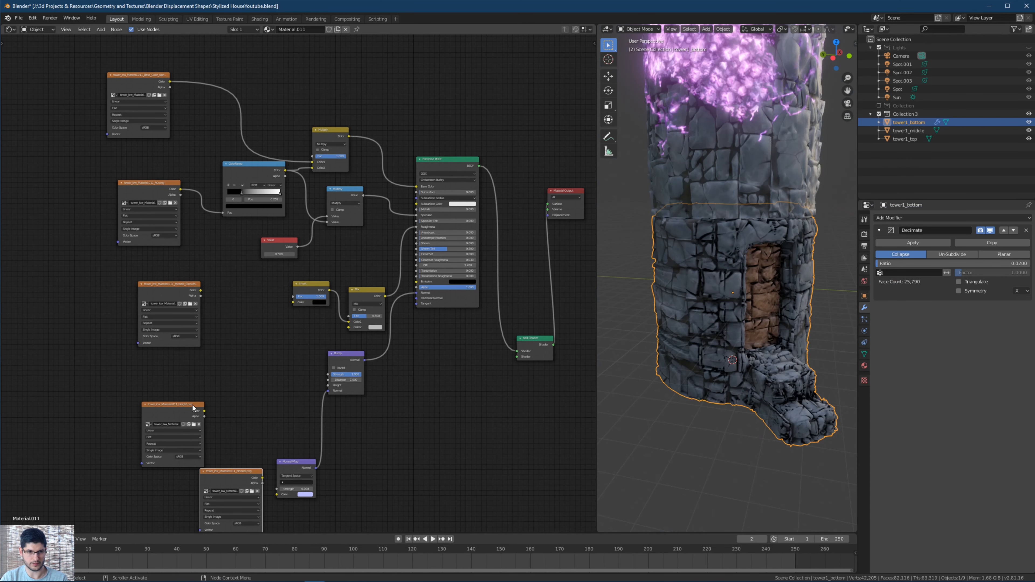
drag(192, 403, 181, 393)
drag(167, 282, 134, 269)
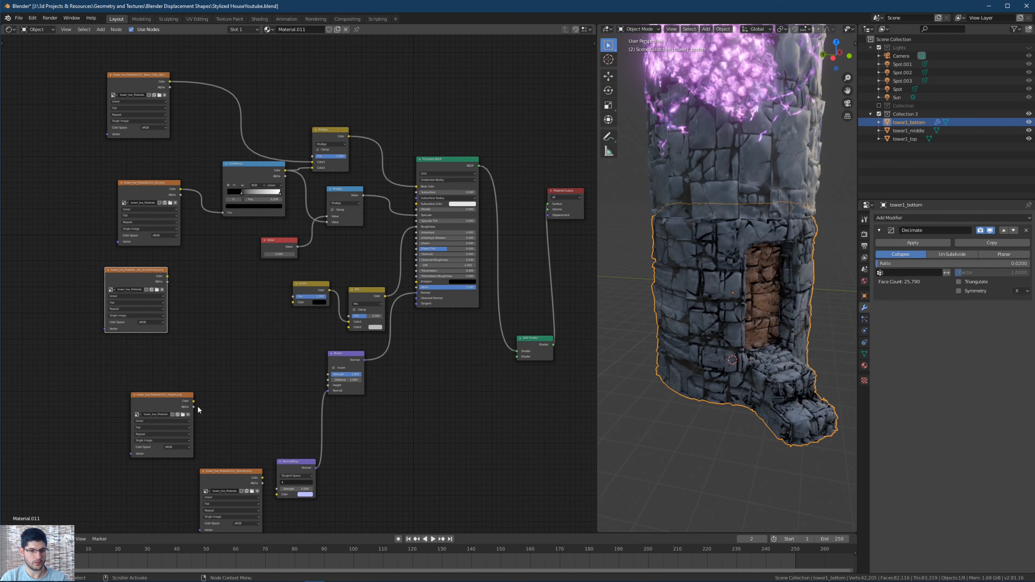
drag(263, 479, 277, 494)
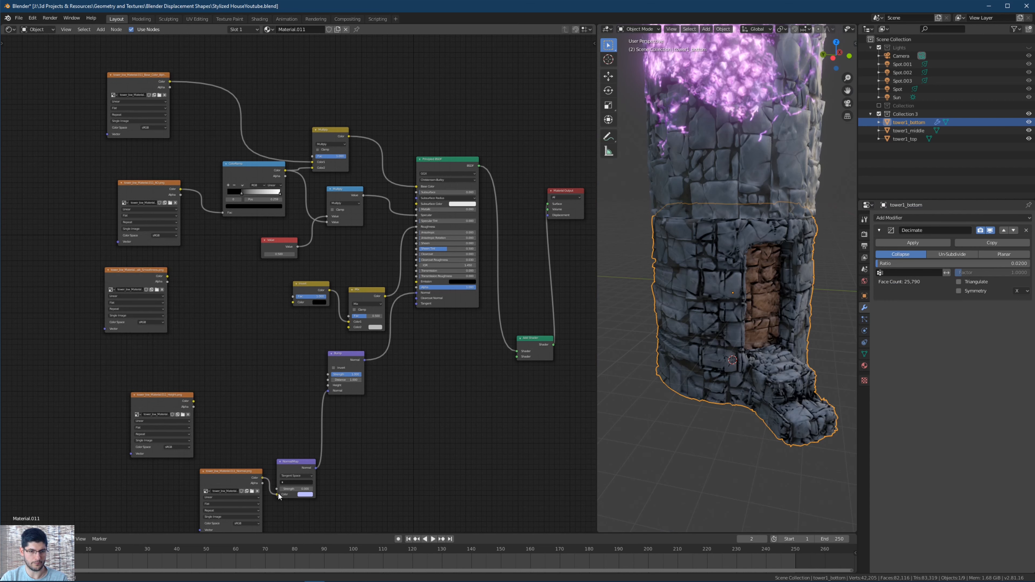
drag(193, 401, 328, 385)
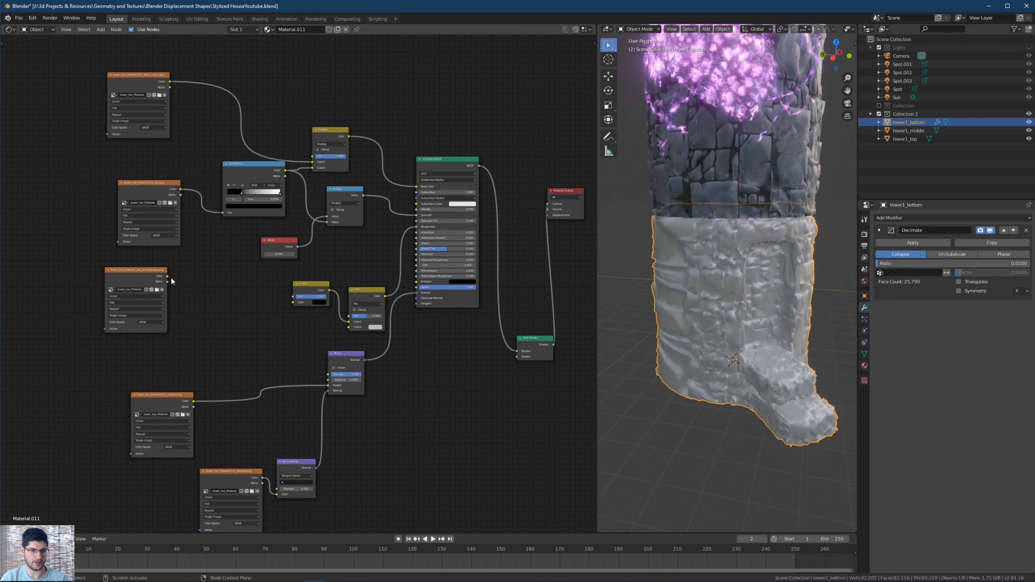
Connect the Mettalic_Smoothness texture to the Invert node, and add the Material.011 Roughness texture into the Mix node's Color2.
drag(168, 280, 293, 302)
key(alt+Tab)
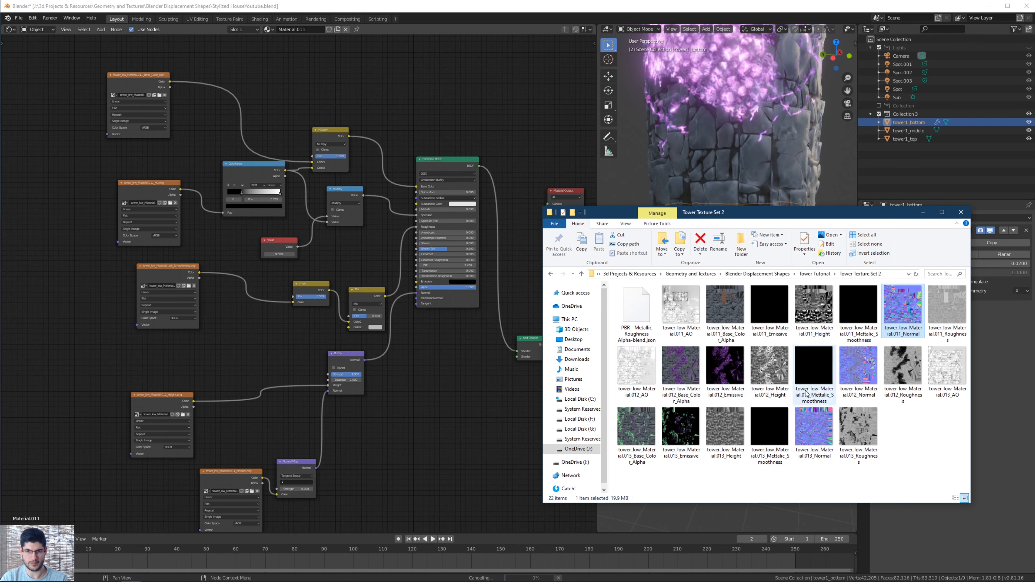
drag(136, 356, 349, 327)
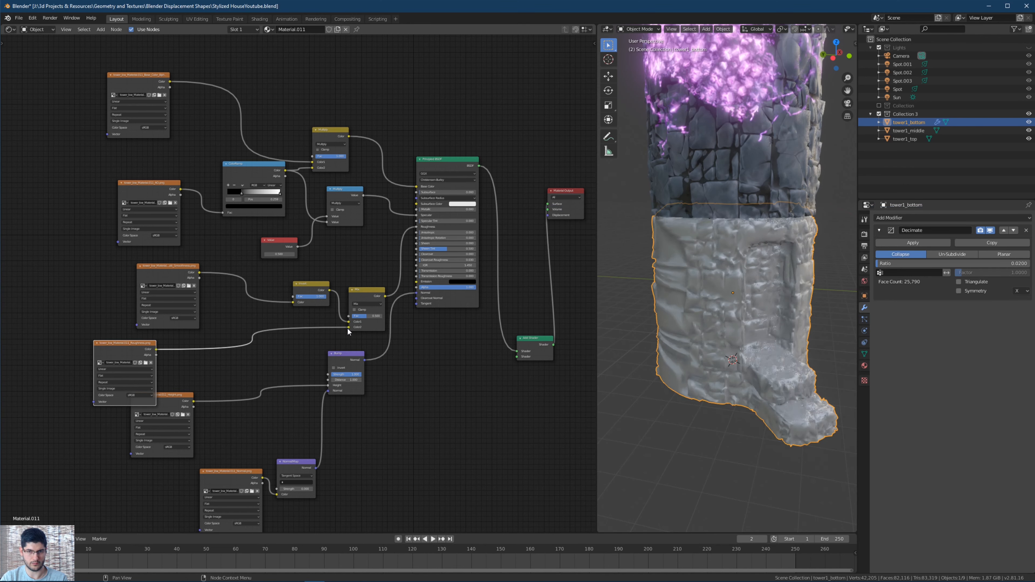
Select tower1_middle and delete all the old image texture nodes from Material.012, keeping the shader and adjustment nodes.
mouse_move(694, 320)
middle_down()
mouse_move(715, 292)
mouse_move(691, 328)
middle_up()
middle_drag(701, 253, 723, 291)
scroll(337, 308, down, 3)
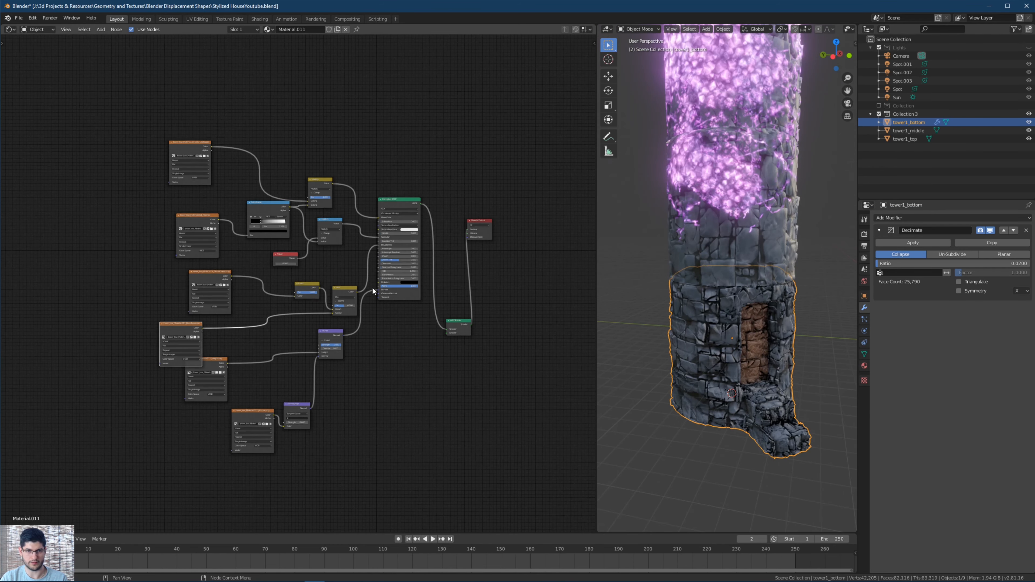
click(916, 131)
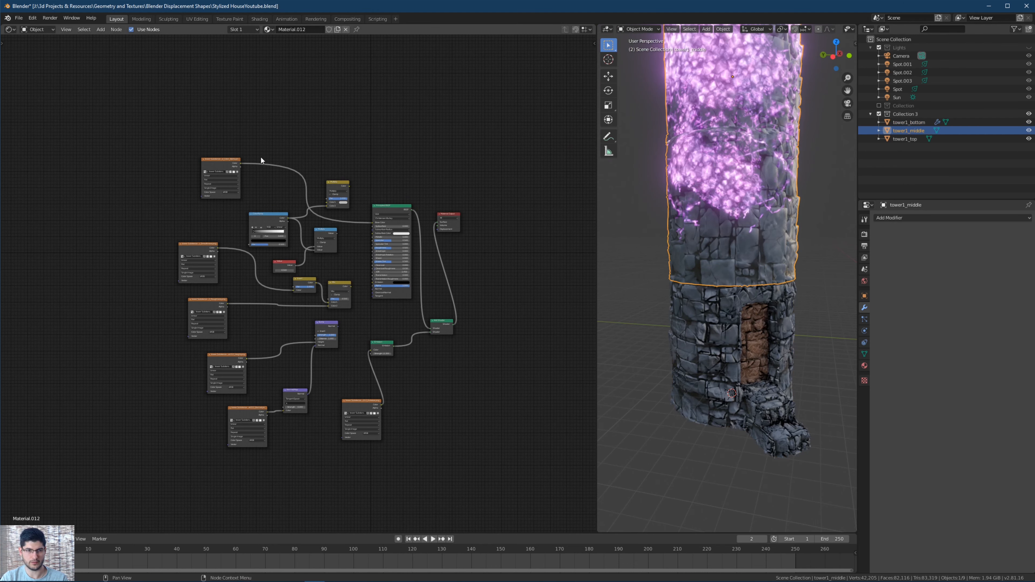
drag(220, 143, 143, 398)
key(x)
drag(197, 359, 254, 442)
key(x)
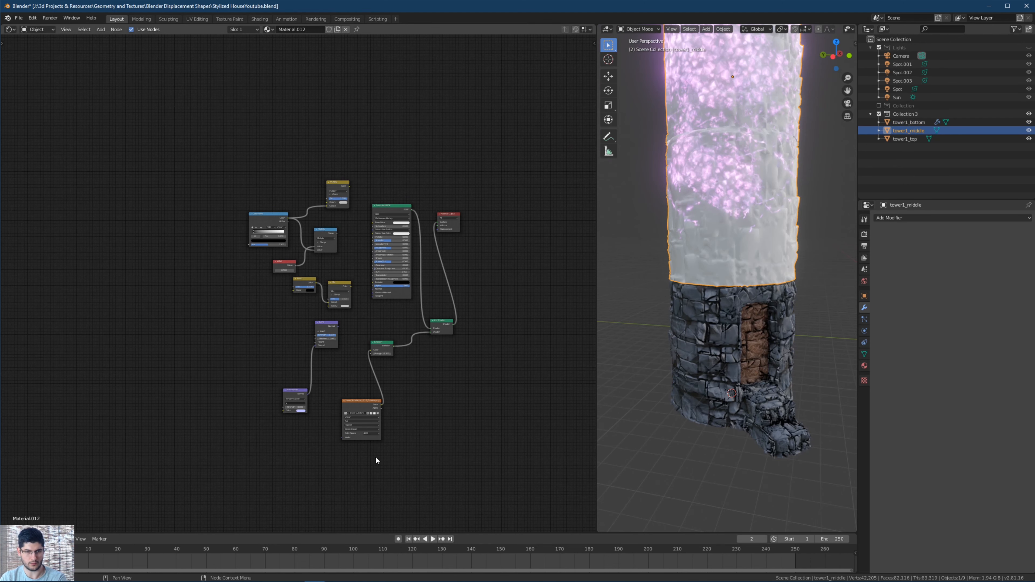
click(367, 401)
key(x)
Bring the Material.012 AO, Base_Color_Alpha and Emissive textures from File Explorer's Tower Texture Set 2 folder into the node tree.
key(alt+Tab)
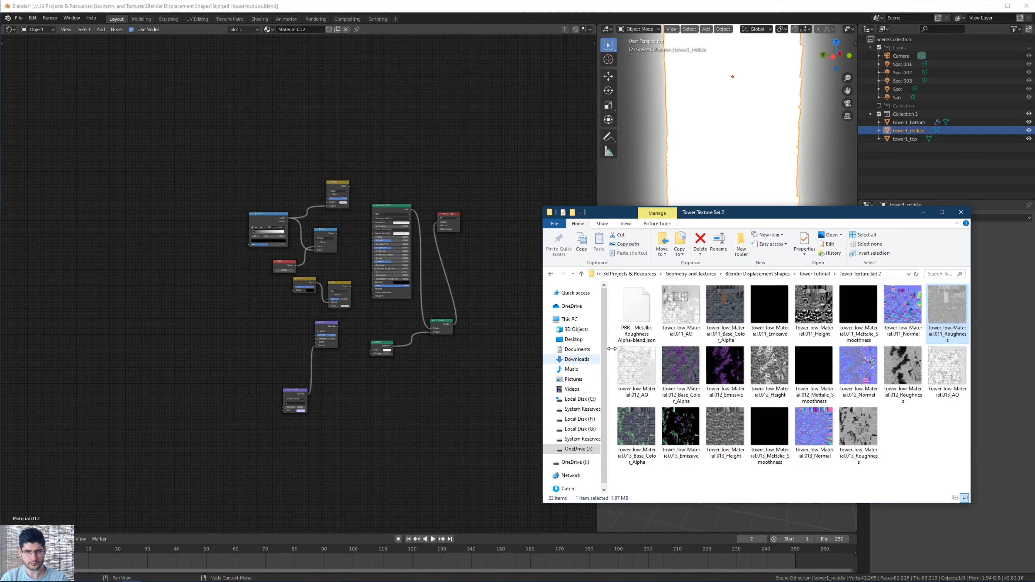
click(649, 375)
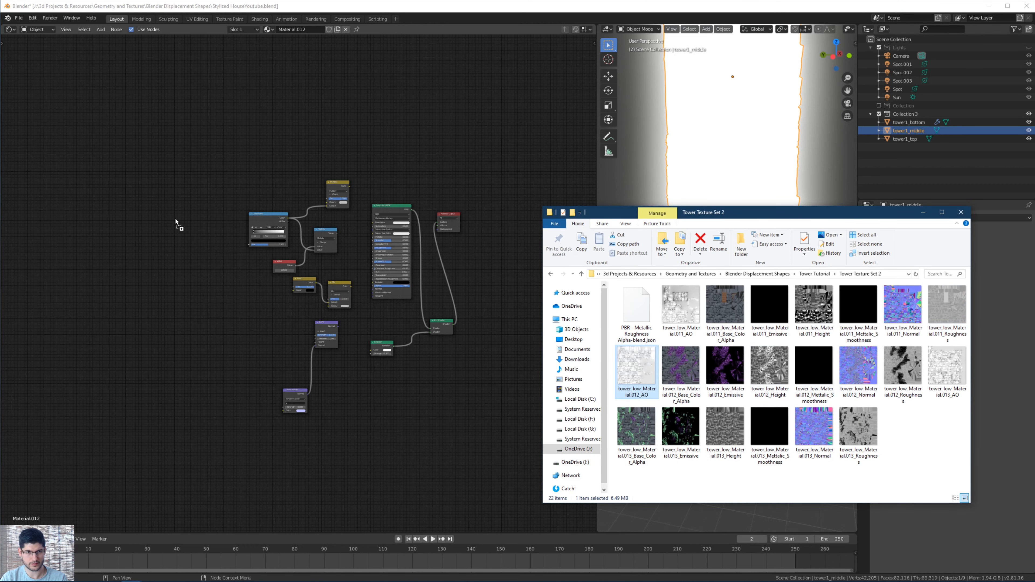
drag(175, 221, 184, 240)
click(672, 376)
drag(220, 165, 220, 165)
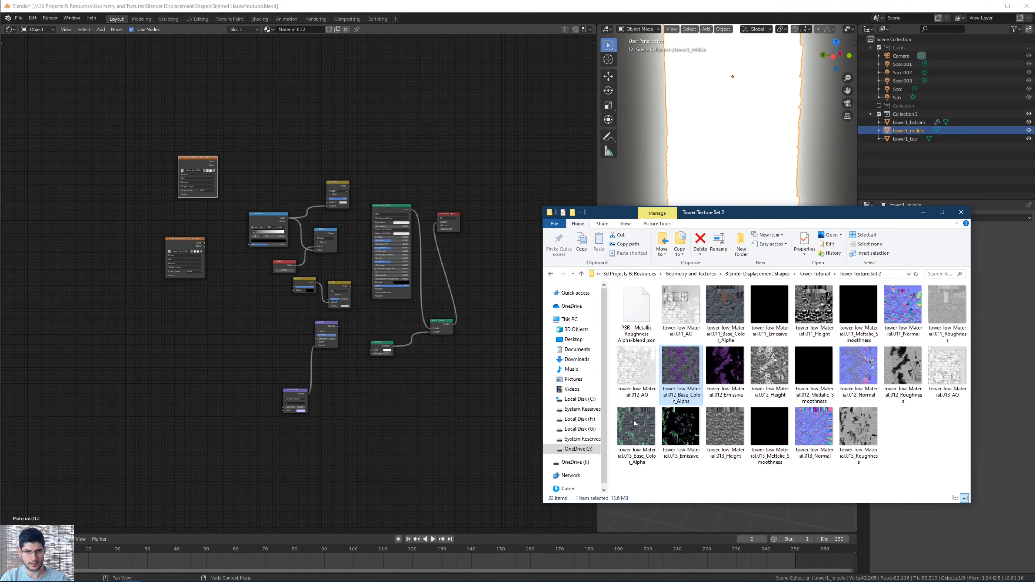
click(709, 374)
drag(322, 444, 336, 412)
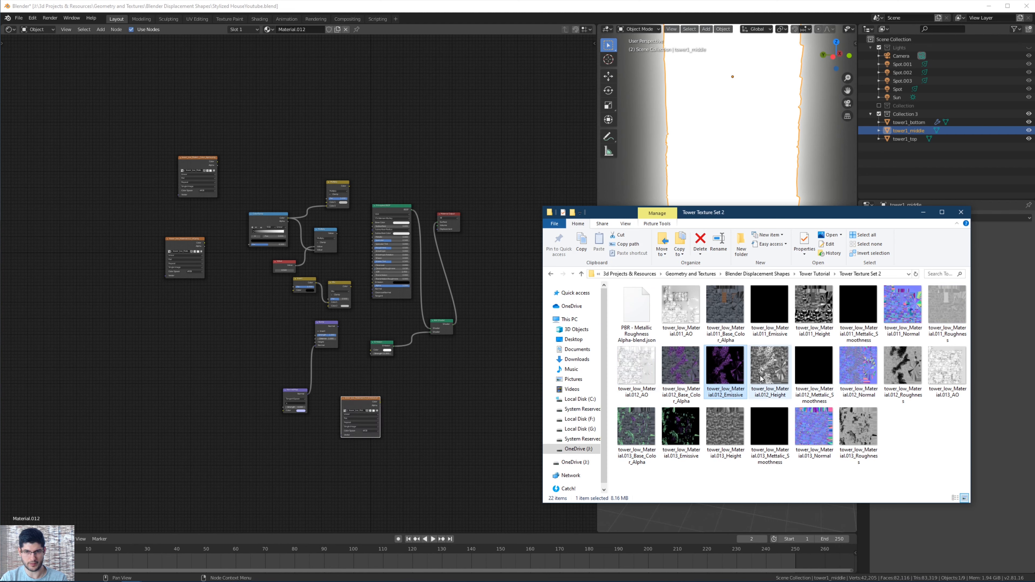
Add the Material.012 Height, Mettalic_Smoothness, Normal and Roughness textures from the folder to the node tree.
click(769, 369)
drag(197, 374, 197, 374)
click(810, 370)
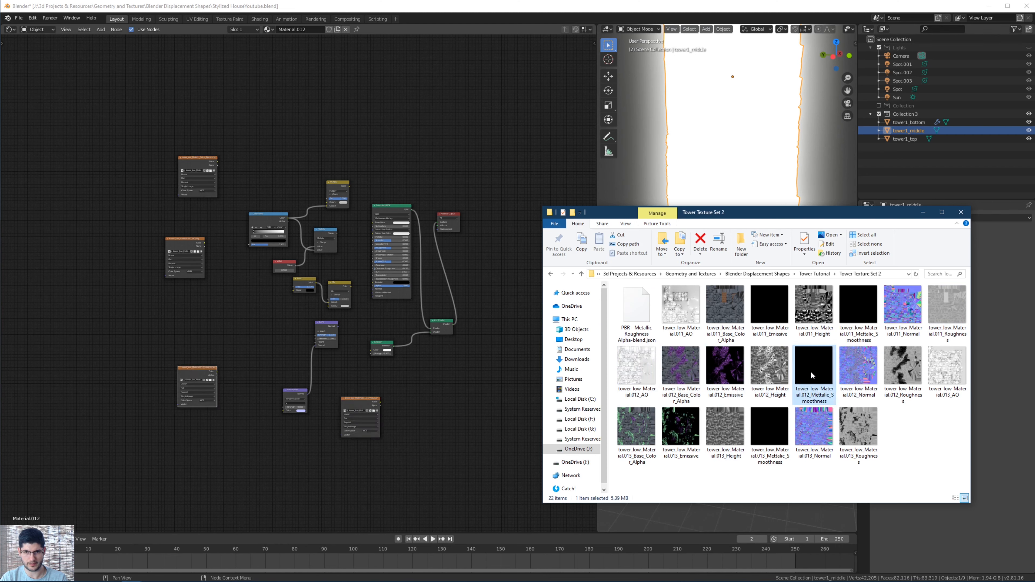
drag(220, 280, 151, 292)
drag(859, 379, 215, 436)
drag(902, 373, 175, 339)
Connect Base_Color_Alpha to the color Multiply's Color1 and AO to the ColorRamp, and link both Multiply outputs to the Principled BSDF's Base Color and Specular.
scroll(210, 346, up, 3)
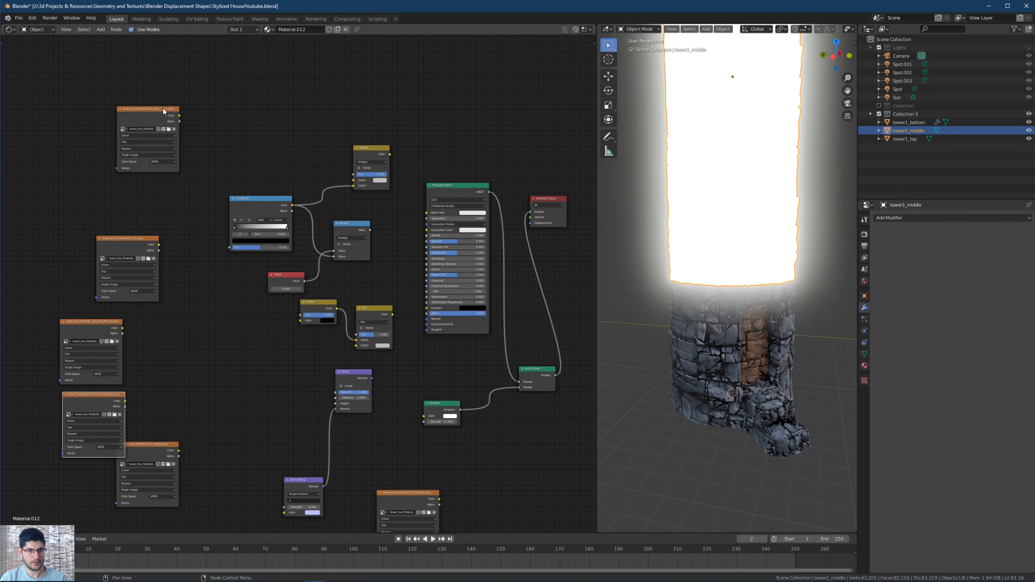
drag(179, 115, 353, 180)
drag(131, 244, 144, 216)
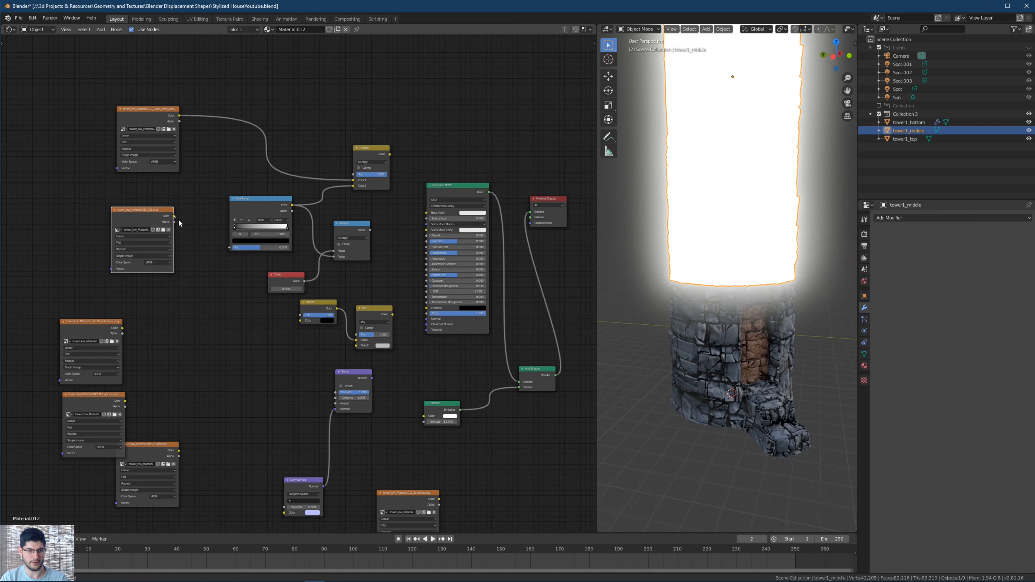
drag(227, 248, 229, 247)
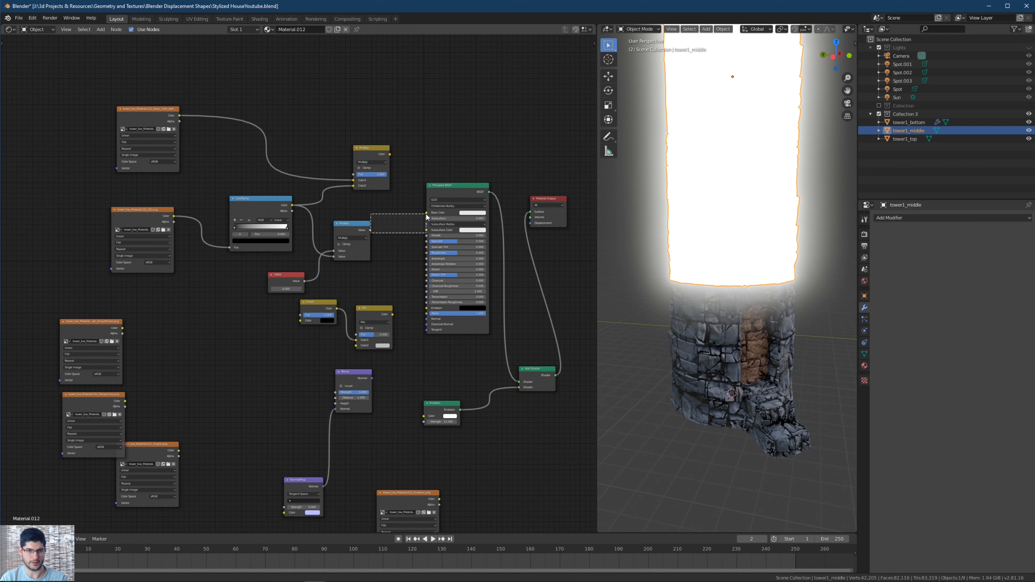
drag(374, 231, 409, 238)
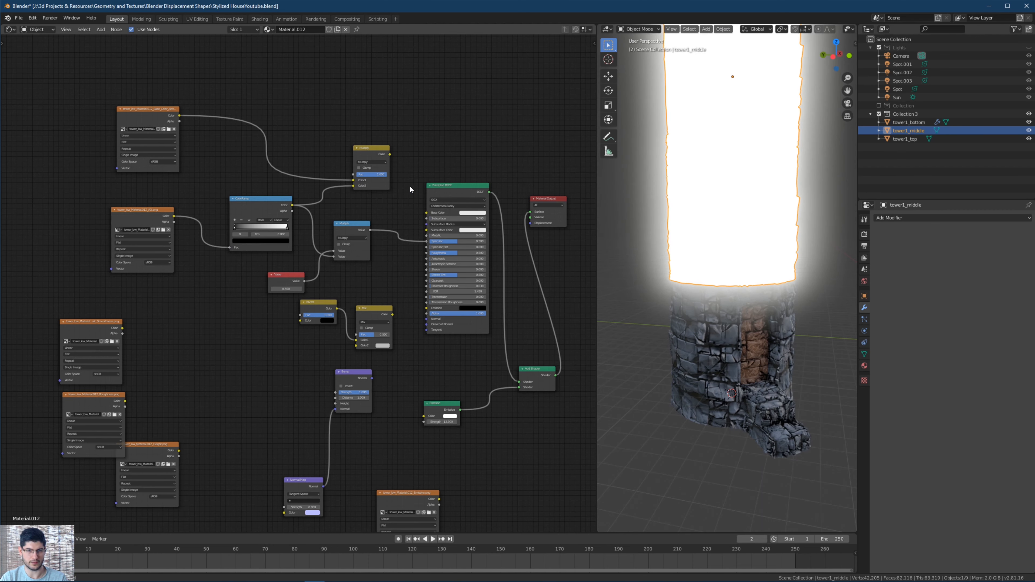
drag(390, 154, 426, 213)
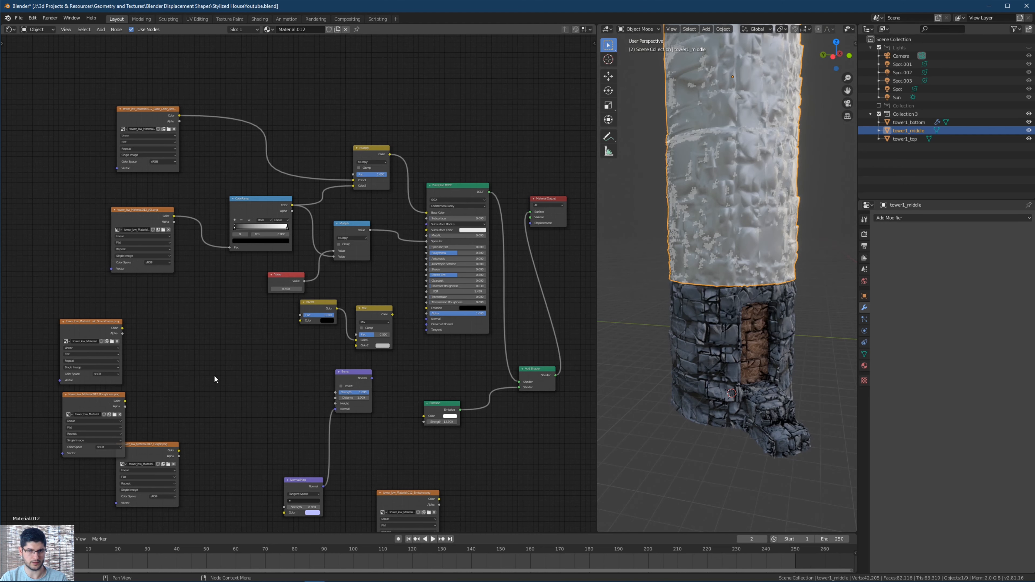
Connect the Material.012 Emissive texture to the Emission shader's Color and check the glow on the tower's middle section.
middle_drag(325, 463, 311, 416)
middle_drag(398, 457, 371, 389)
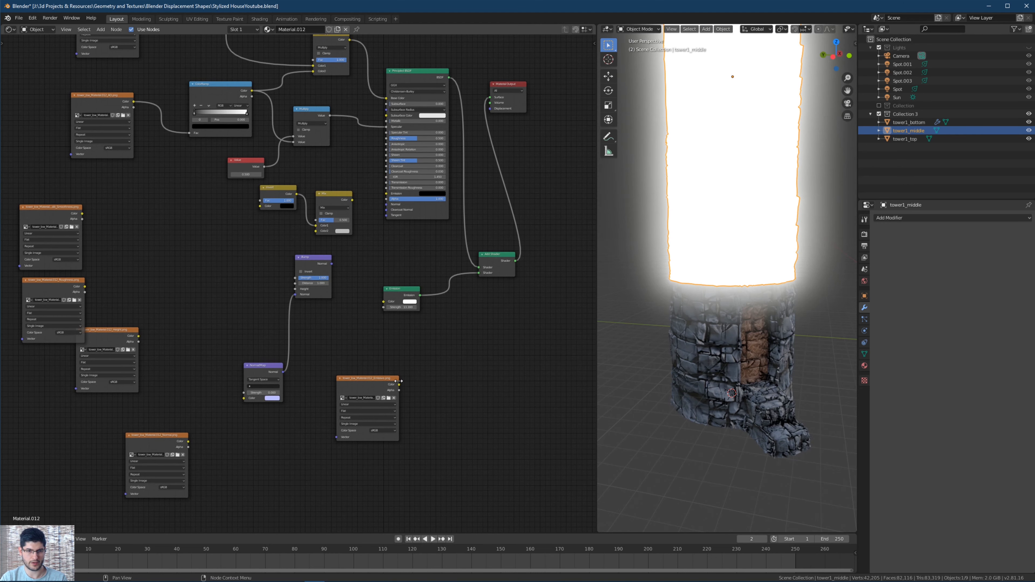
drag(399, 384, 383, 301)
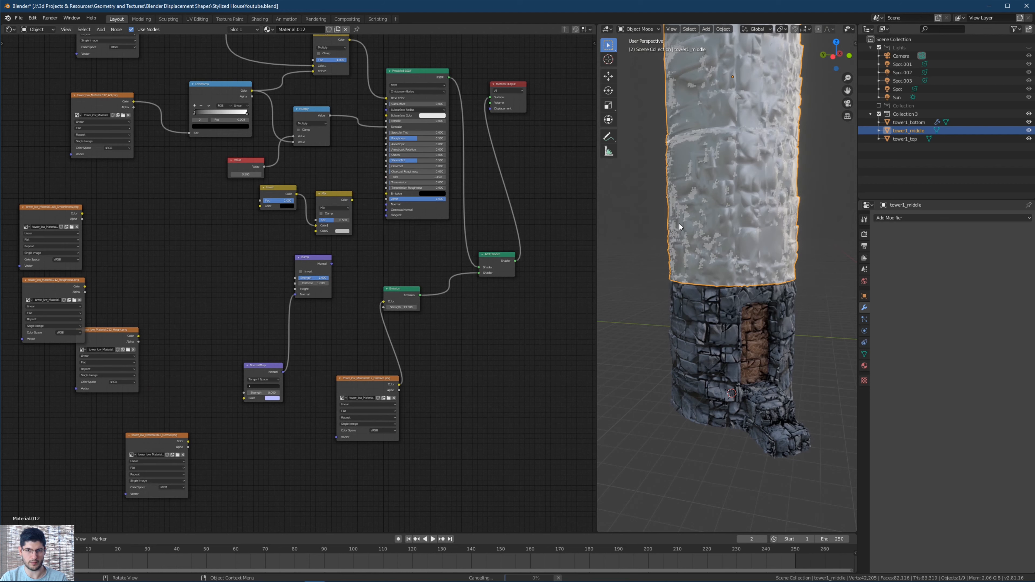
scroll(751, 219, down, 3)
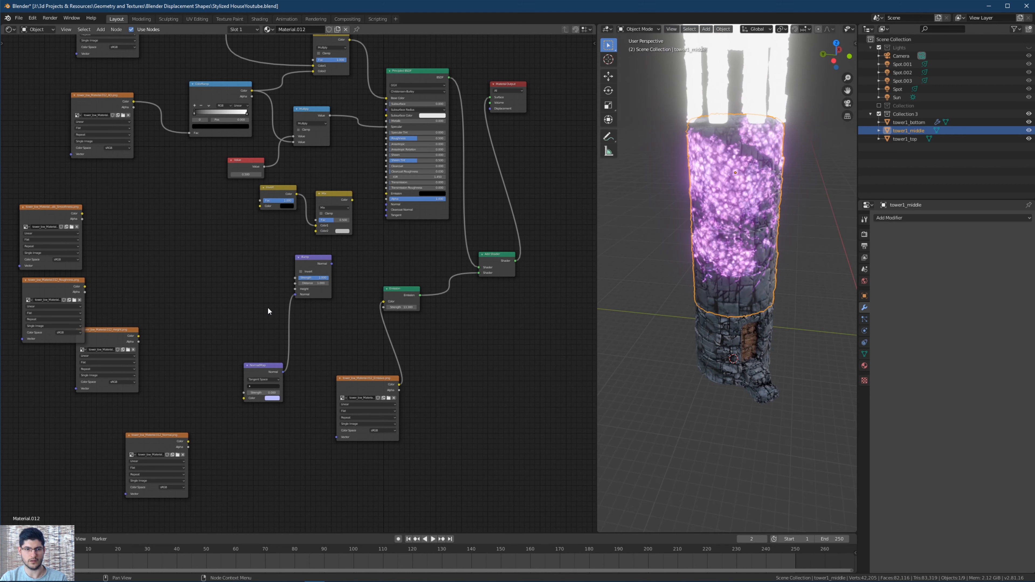
Connect Normal, Height, Mettalic_Smoothness and Roughness textures to Normal Map, Bump Height, Invert and Mix Color2 respectively, and link Bump to the Principled BSDF's Normal.
drag(188, 441, 244, 398)
drag(119, 331, 385, 204)
click(328, 262)
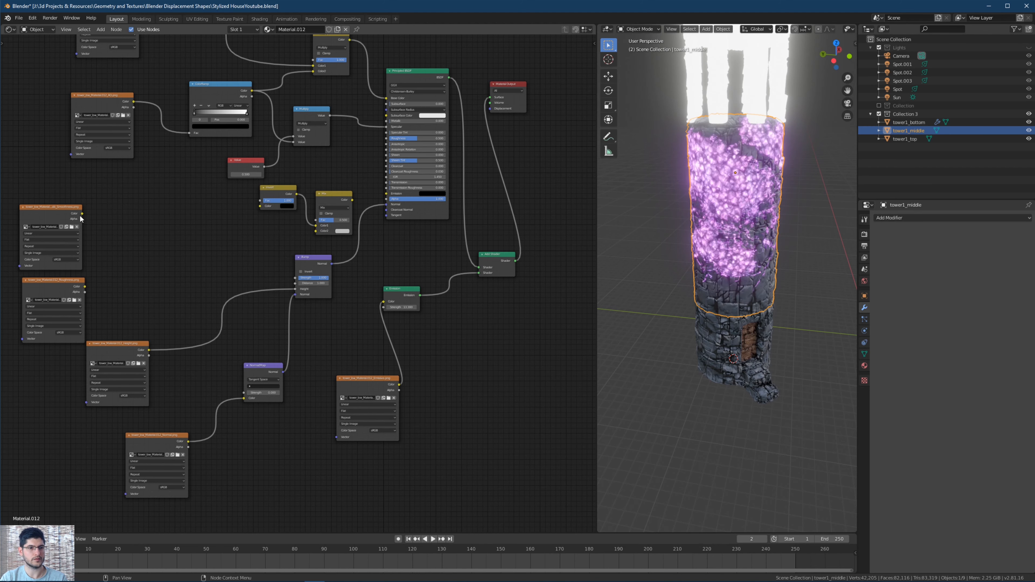
drag(82, 213, 259, 207)
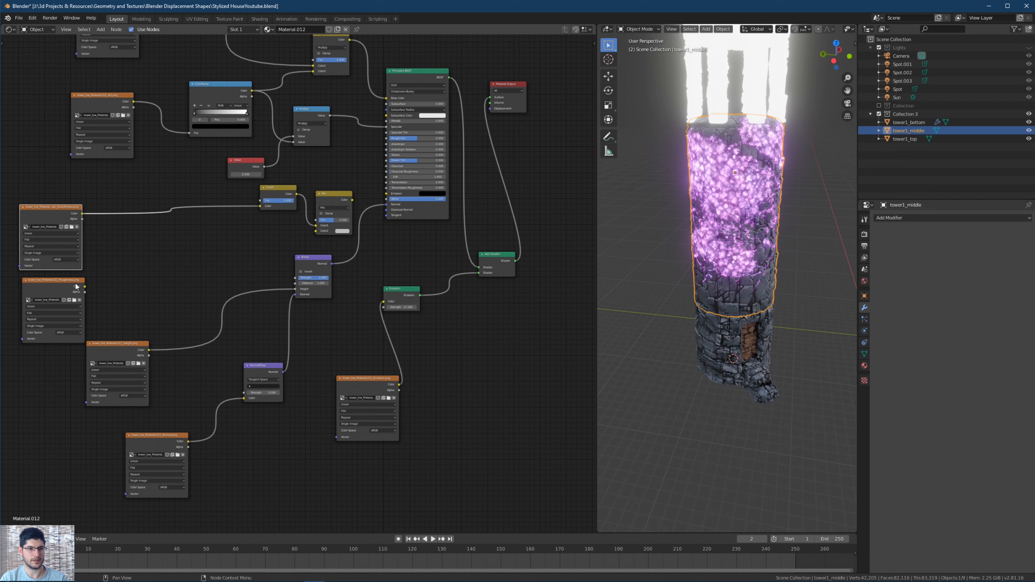
drag(85, 286, 316, 230)
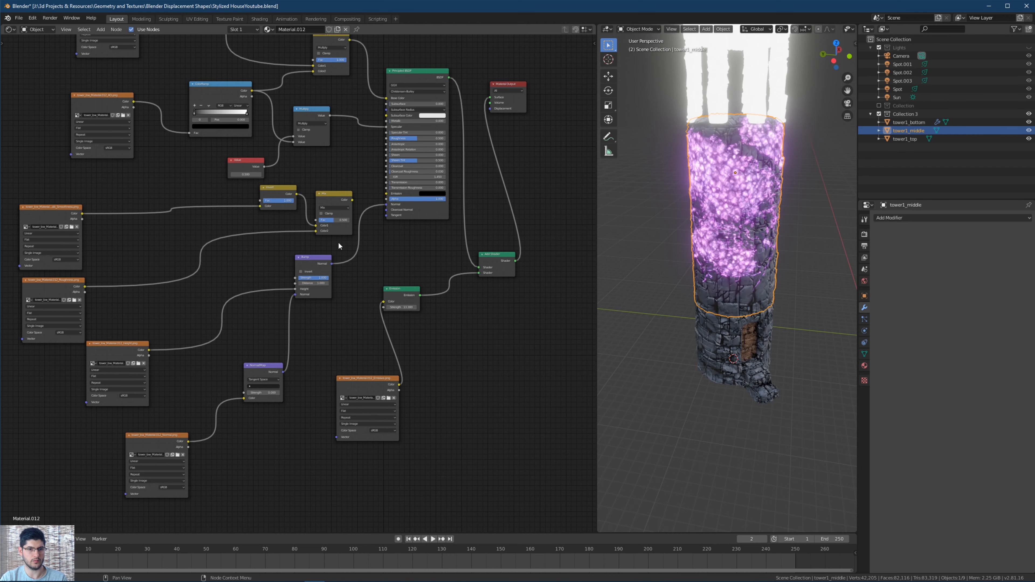
Move the black stop of Material.012's ColorRamp inward to strengthen the ambient occlusion on the tower's middle section.
middle_drag(390, 255, 343, 283)
scroll(769, 268, up, 4)
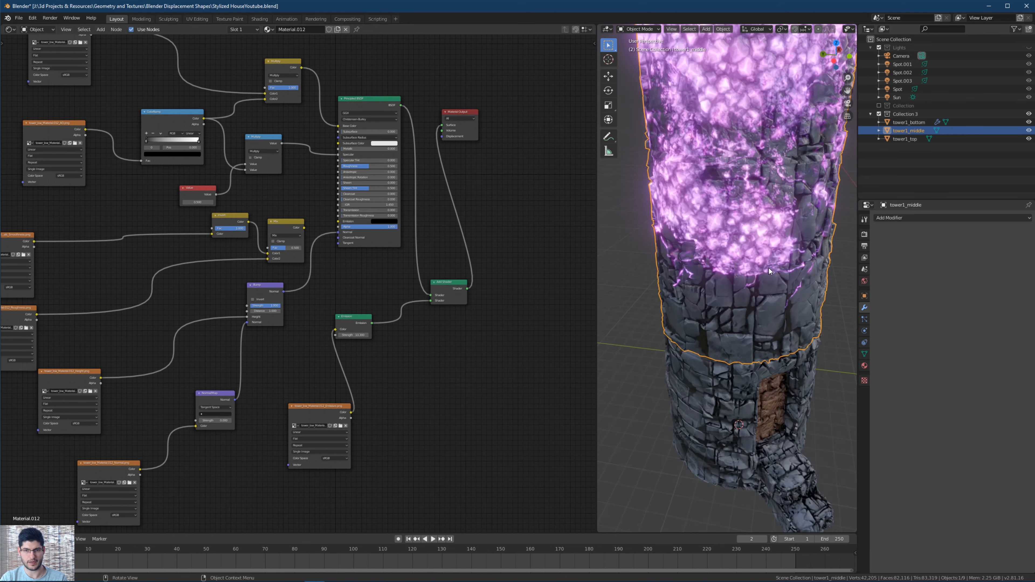
middle_drag(769, 267, 737, 289)
scroll(736, 290, down, 1)
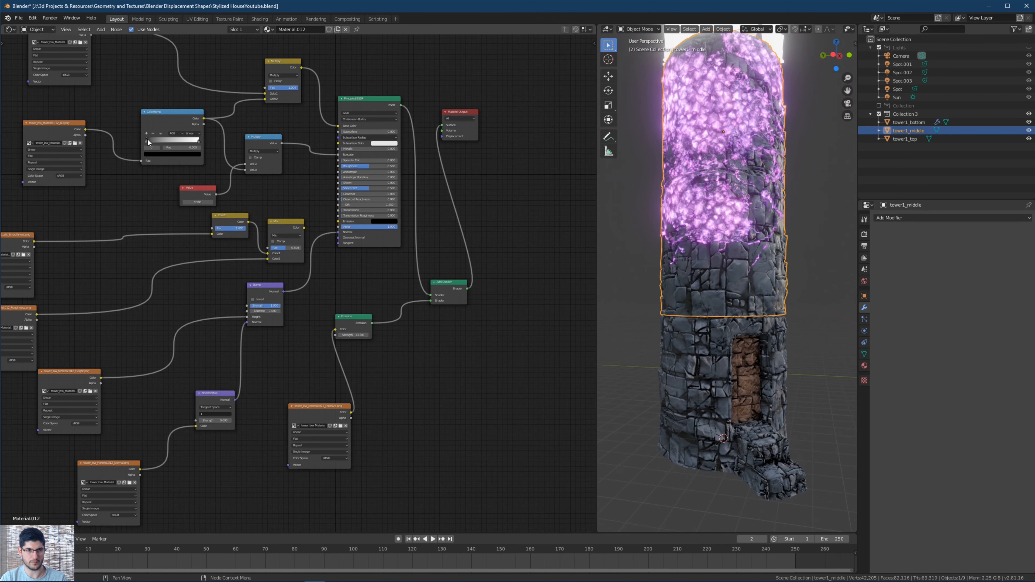
drag(147, 138, 159, 139)
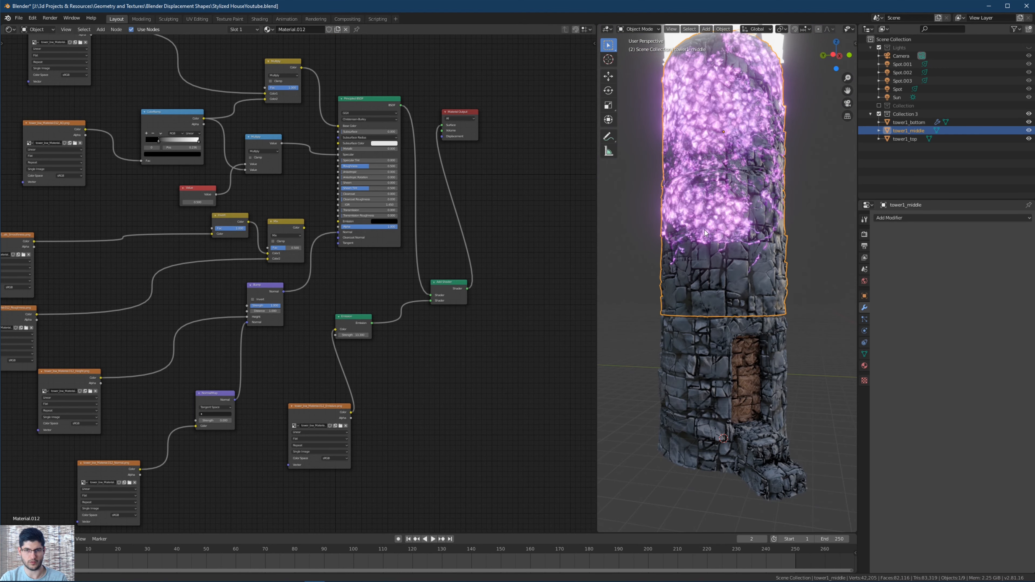
Select tower1_top and bring the Material.013 AO, Base_Color_Alpha and Emissive textures from File Explorer into its node tree.
middle_drag(704, 229, 680, 234)
shift+middle_drag(681, 234, 695, 304)
shift+middle_drag(704, 367, 704, 333)
middle_drag(713, 294, 725, 472)
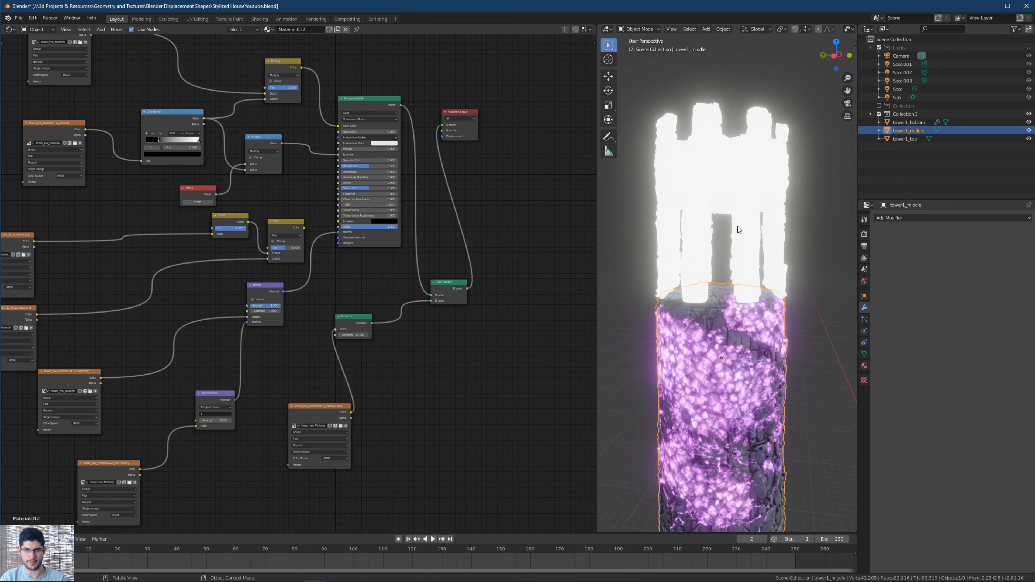
click(911, 140)
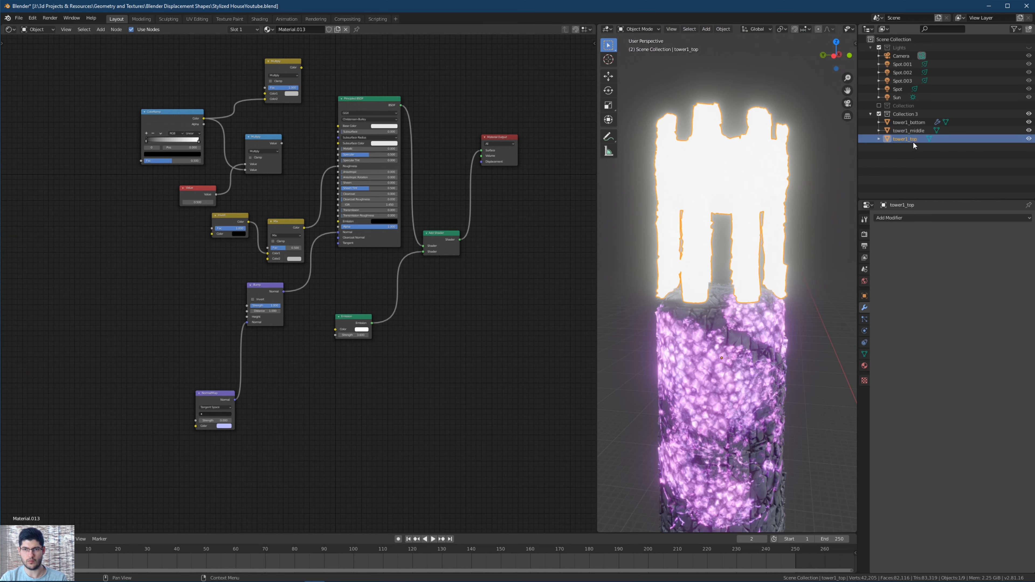
key(alt+Tab)
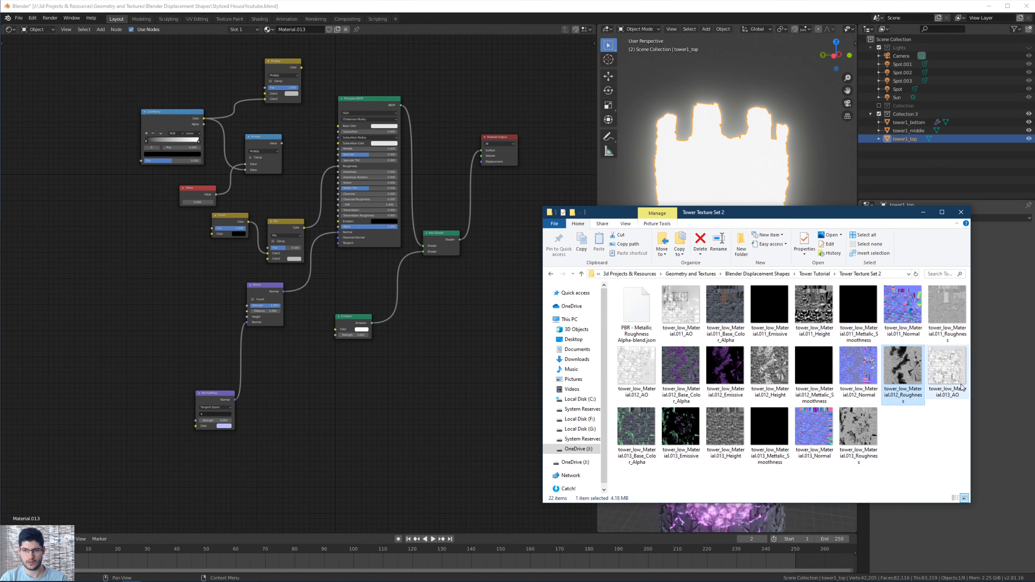
click(957, 376)
drag(64, 95, 66, 97)
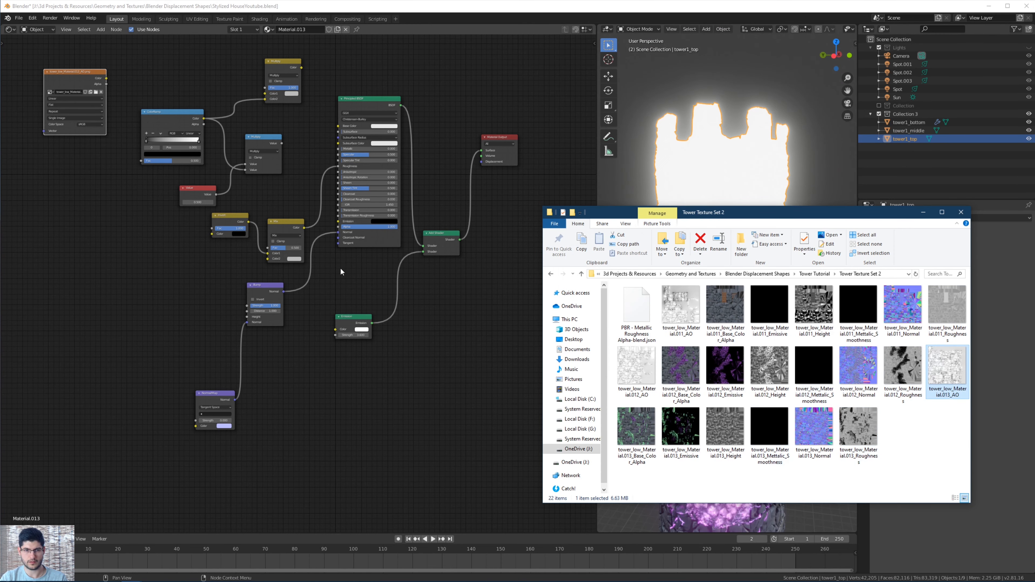
scroll(318, 269, down, 1)
drag(634, 435, 106, 74)
drag(688, 444, 322, 385)
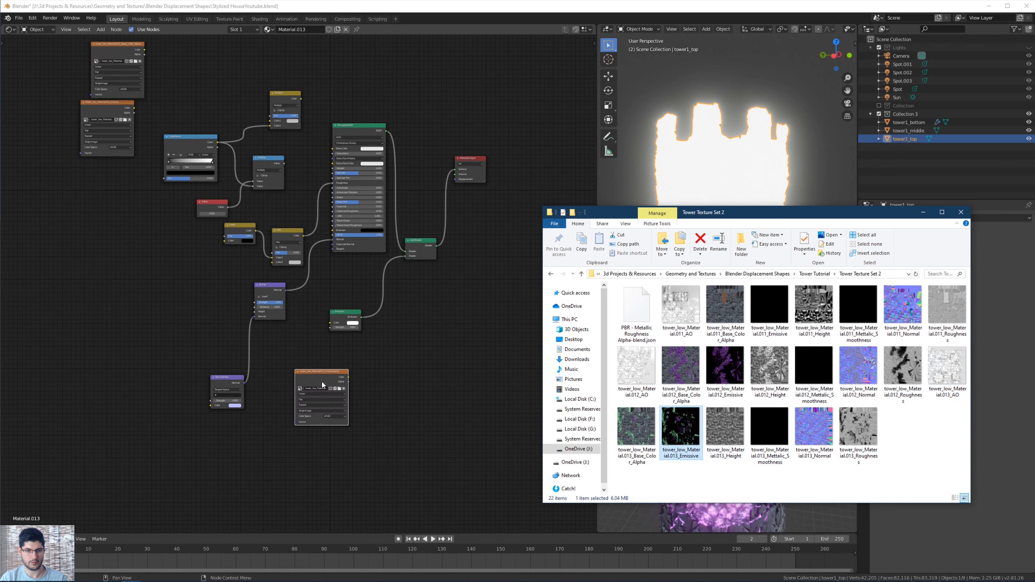
Add the Material.013 Height, Mettalic_Smoothness, Normal and Roughness textures to the node tree and space out the Height node.
click(729, 451)
drag(105, 262, 105, 263)
drag(769, 427, 130, 350)
click(875, 426)
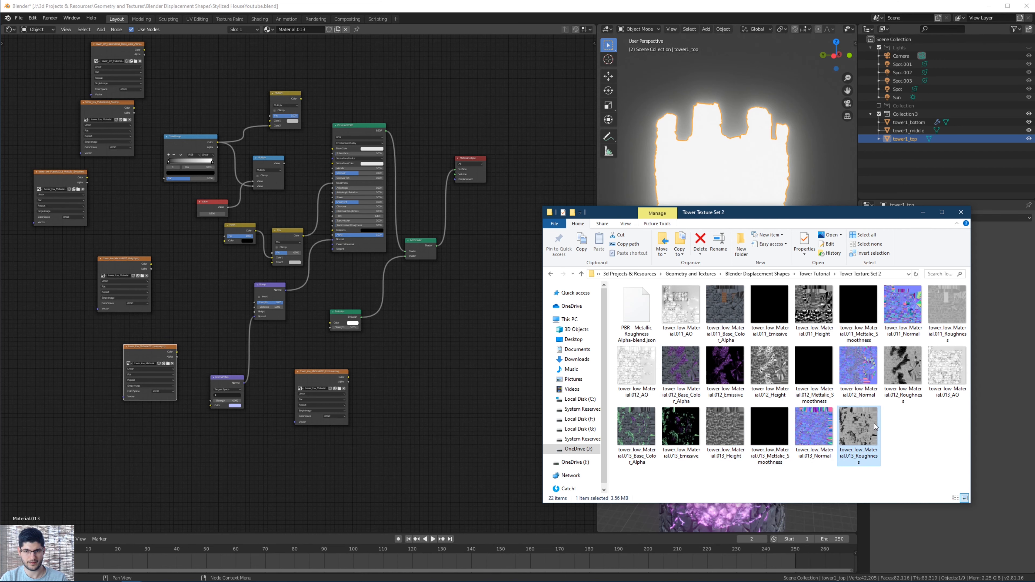
drag(37, 247, 37, 247)
drag(130, 258, 90, 307)
Connect the Material.013 Normal texture to the Normal Map, the Height texture to Bump's Height, and the Emissive texture to Emission's Color.
scroll(138, 347, up, 1)
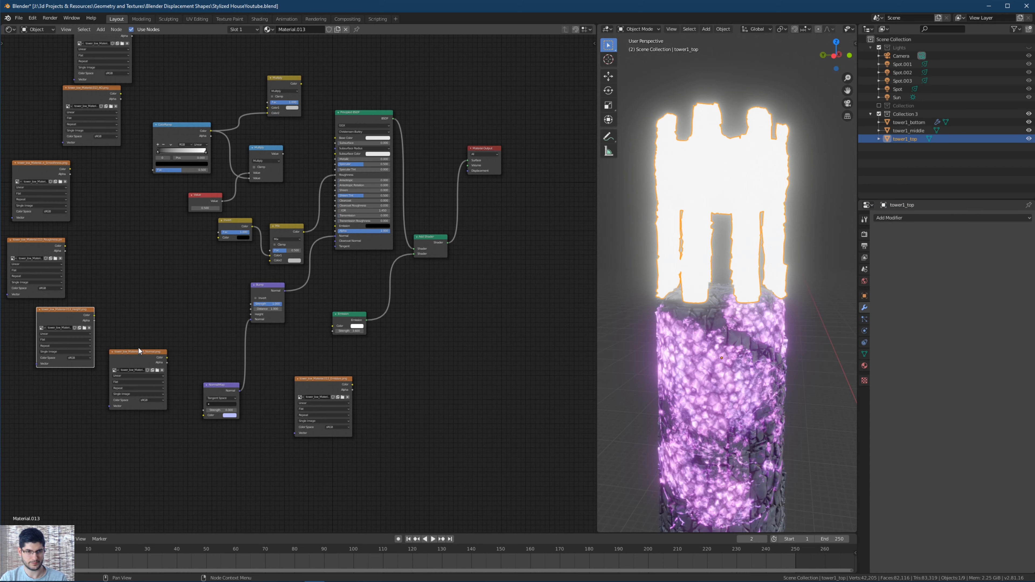
drag(167, 357, 181, 381)
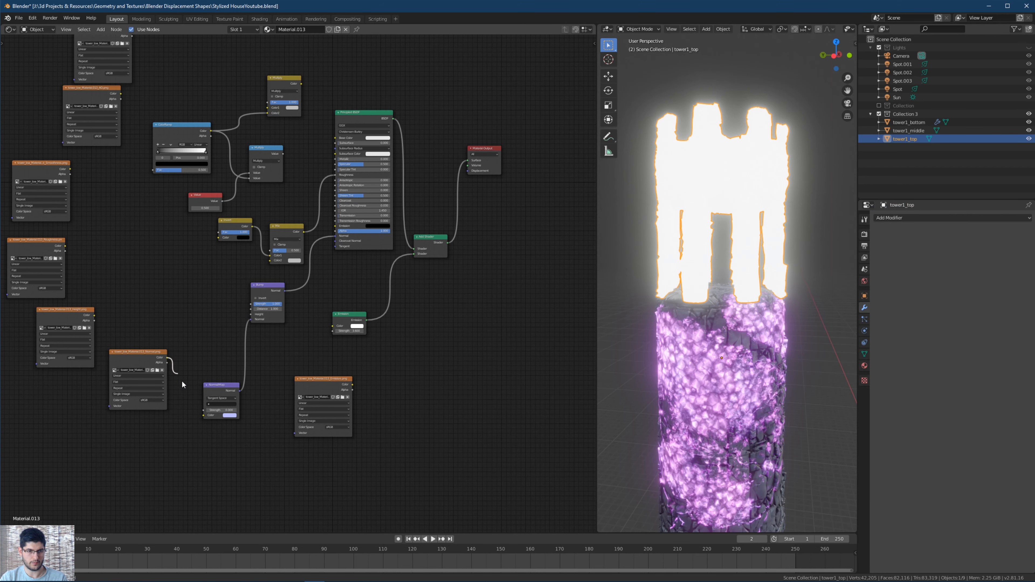
drag(201, 418, 202, 417)
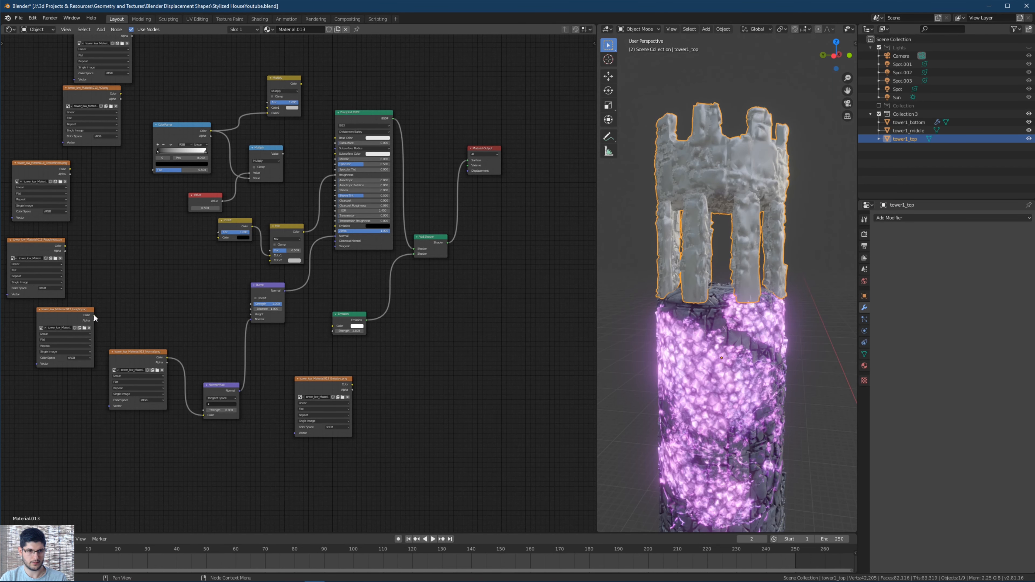
drag(94, 315, 250, 314)
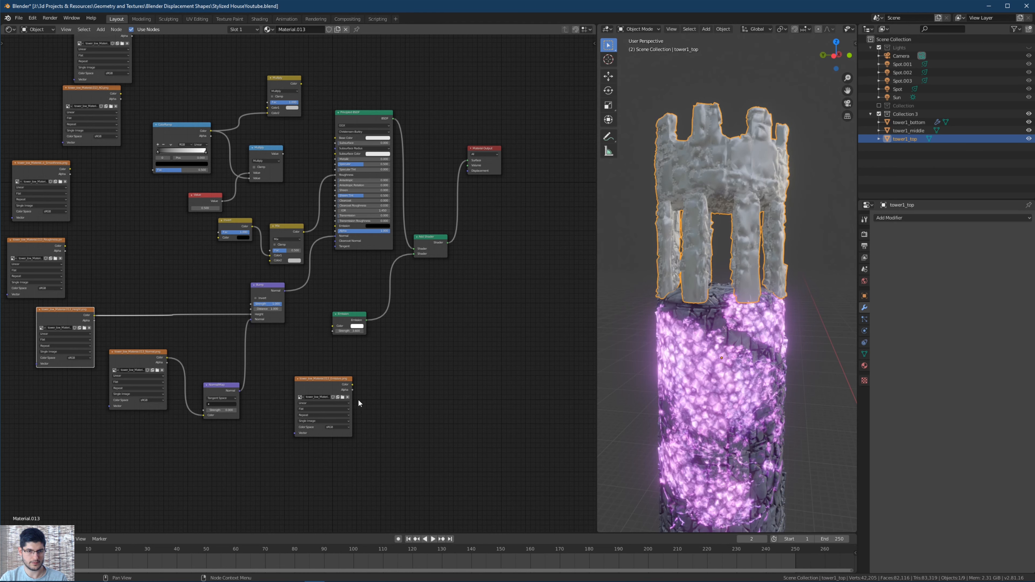
drag(352, 384, 329, 328)
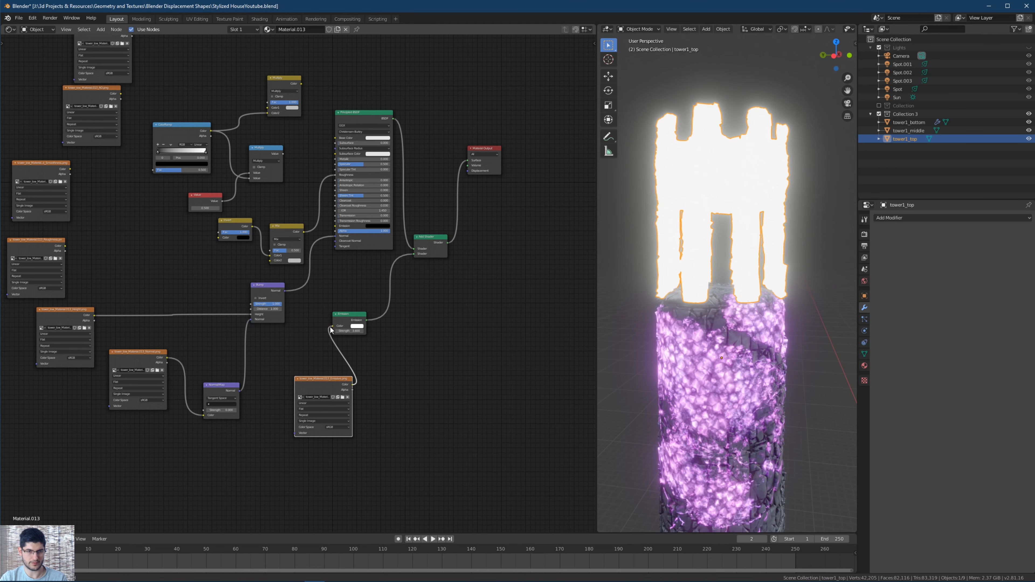
Connect the Material.013 Roughness texture to the Mix node's Color2 and the Mettalic_Smoothness texture to Invert's Color.
middle_drag(60, 252, 201, 314)
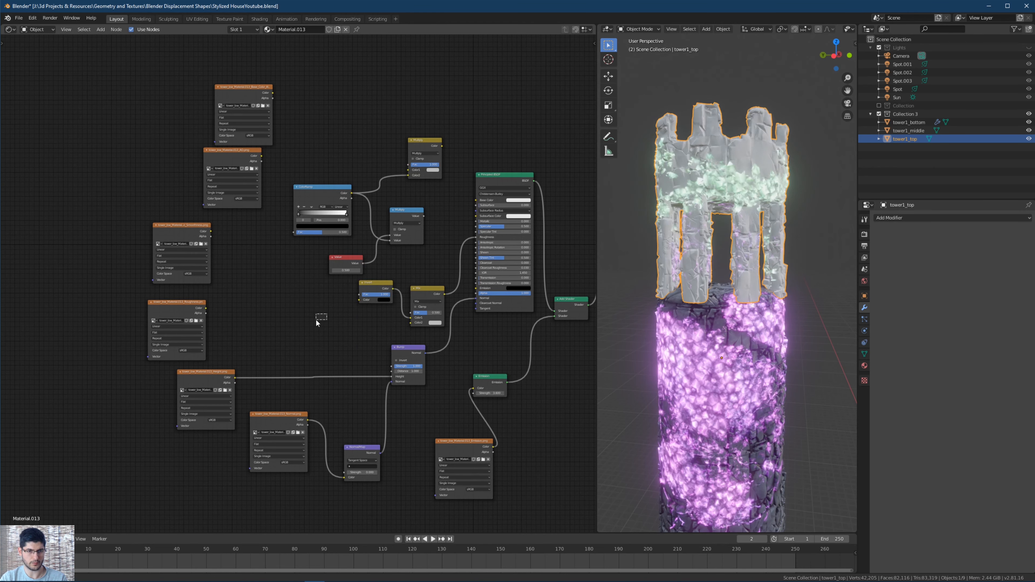
drag(206, 309, 359, 299)
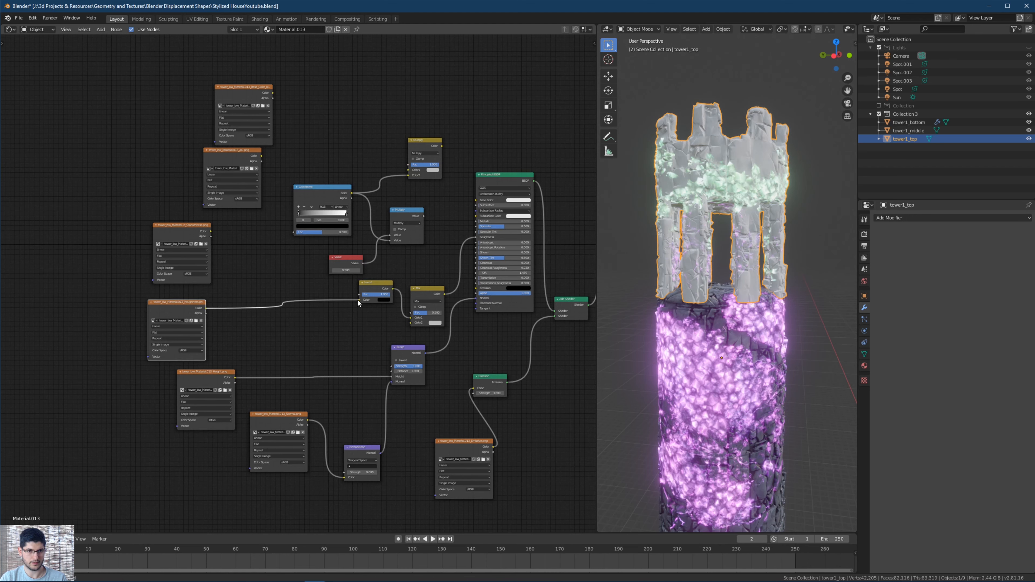
mouse_move(211, 231)
mouse_down()
mouse_move(309, 303)
mouse_move(410, 322)
mouse_up()
mouse_move(359, 300)
mouse_down()
mouse_move(369, 320)
mouse_move(405, 326)
mouse_up()
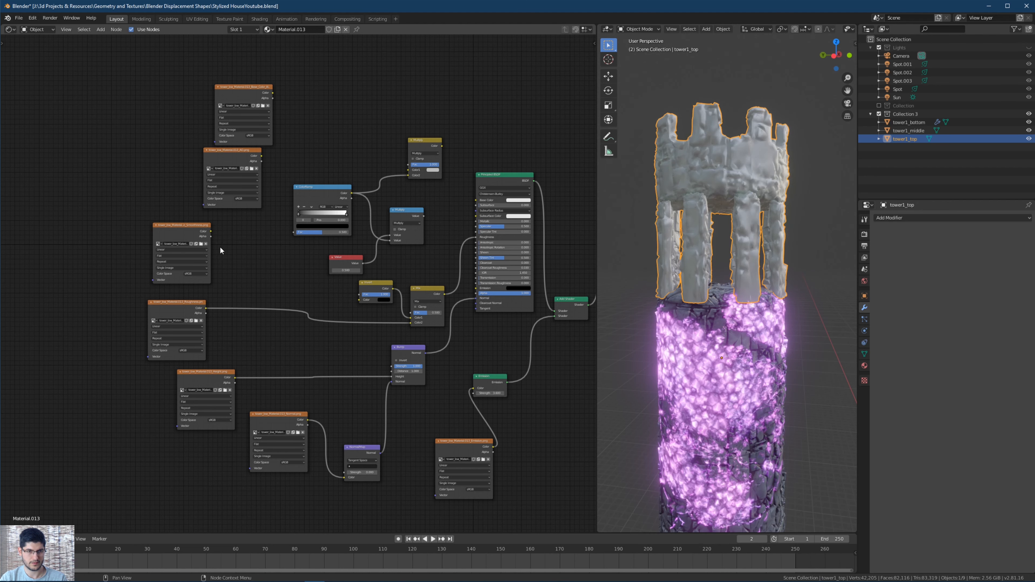
mouse_move(211, 233)
mouse_down()
mouse_move(265, 233)
mouse_move(221, 235)
mouse_move(358, 300)
mouse_up()
Connect the AO texture to ColorRamp's Fac, and route the Base_Color_Alpha texture through the color Multiply's Color1 into the Principled BSDF's Base Color.
drag(261, 170, 251, 281)
scroll(295, 175, up, 2)
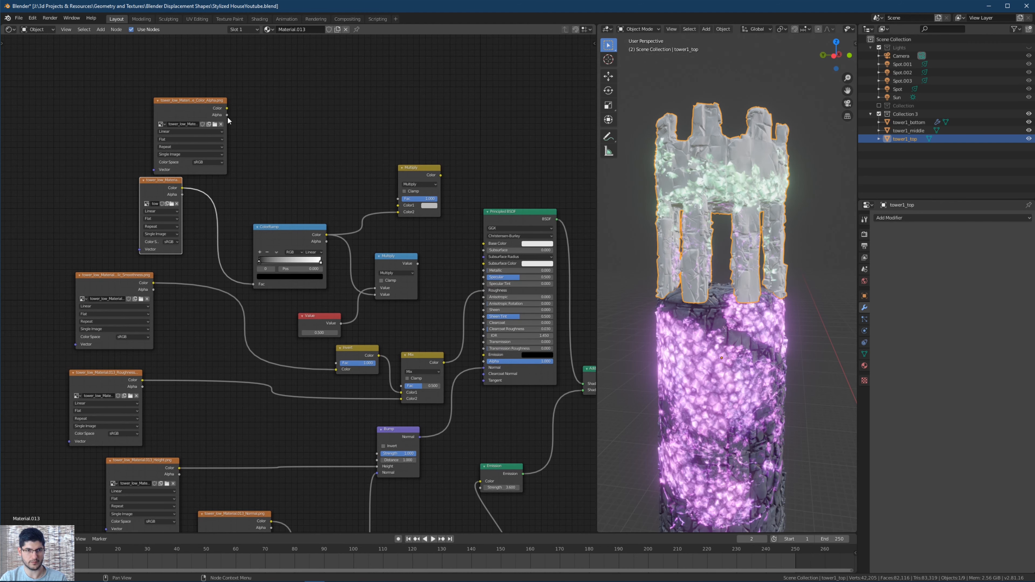
click(225, 112)
drag(228, 108, 399, 205)
drag(440, 175, 483, 243)
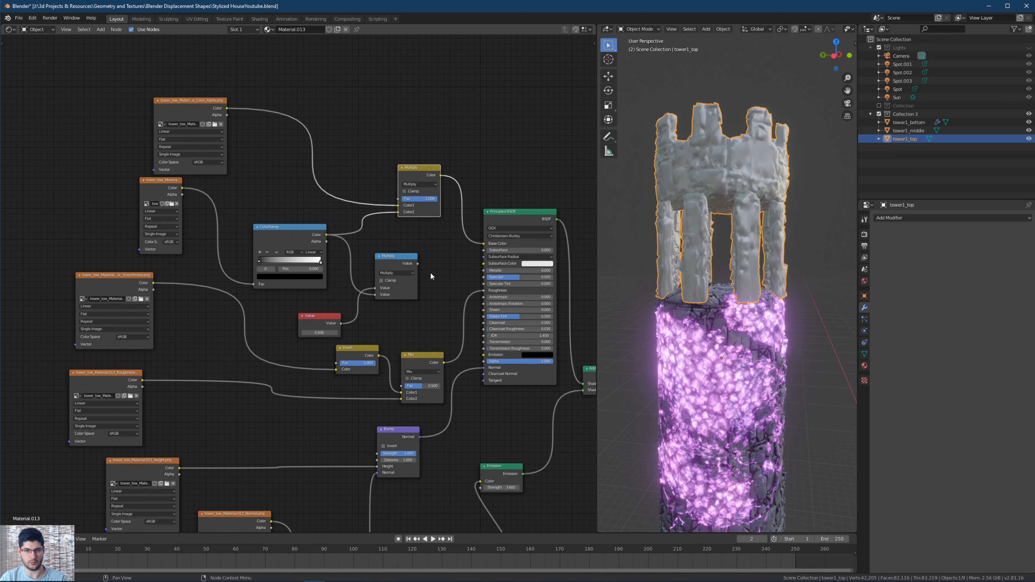
Connect the math Multiply's Value output to the Principled BSDF's Specular and inspect the tower top.
drag(417, 263, 470, 306)
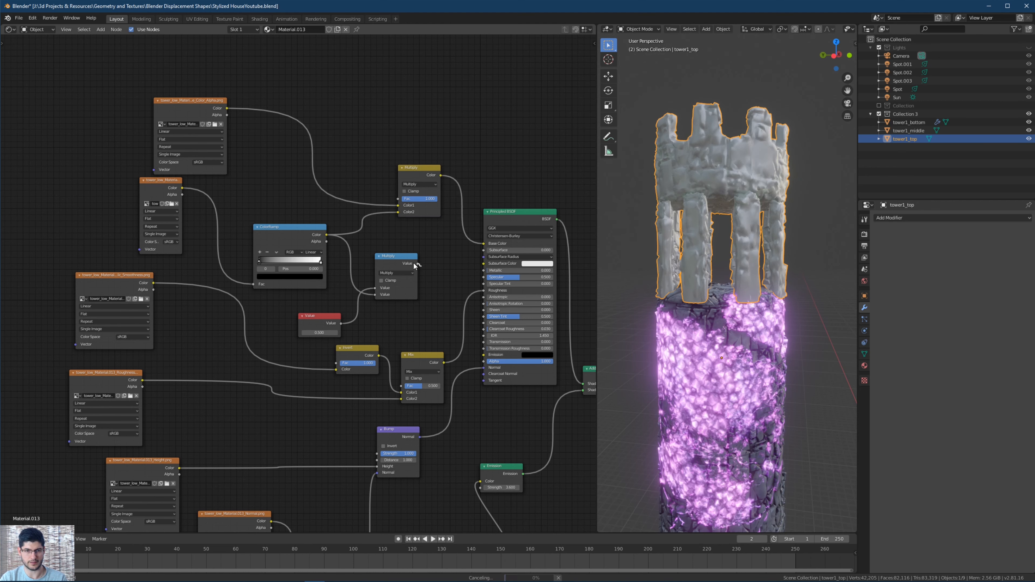
drag(416, 264, 483, 277)
scroll(411, 306, down, 1)
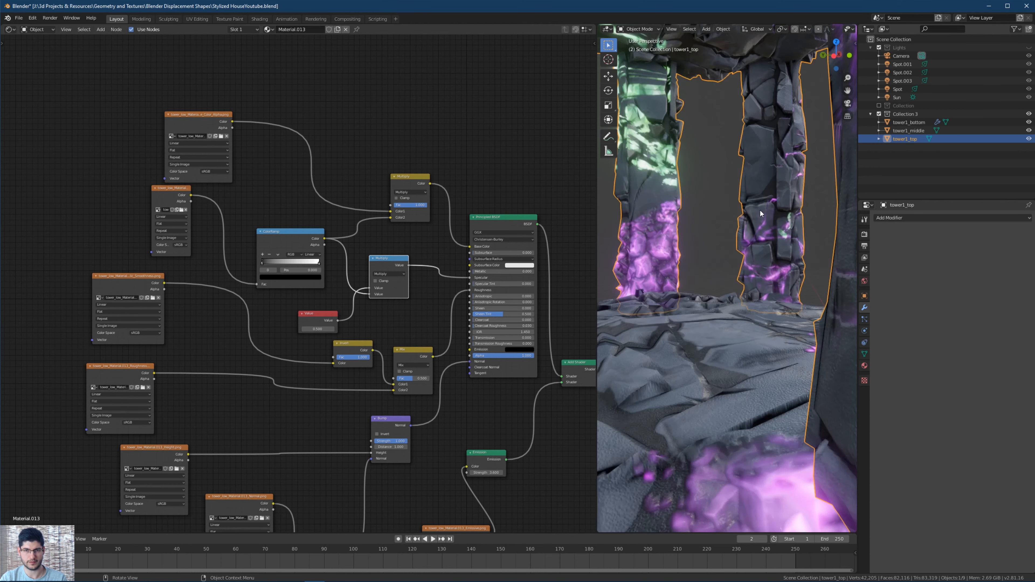
scroll(735, 201, up, 4)
scroll(738, 218, down, 2)
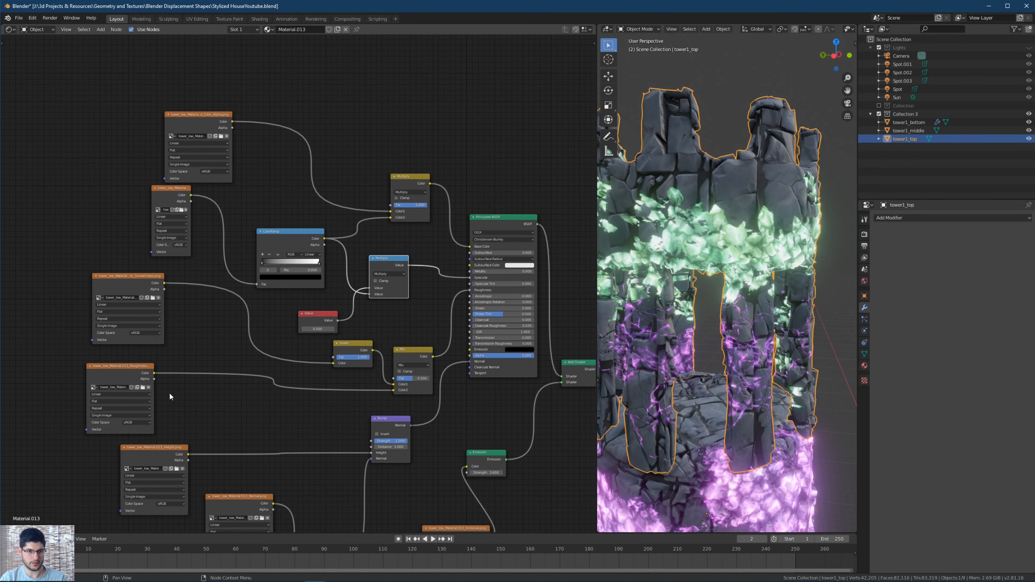
Set the color space of the Material.013 Roughness and Mettalic_Smoothness textures to Non-Color.
click(135, 422)
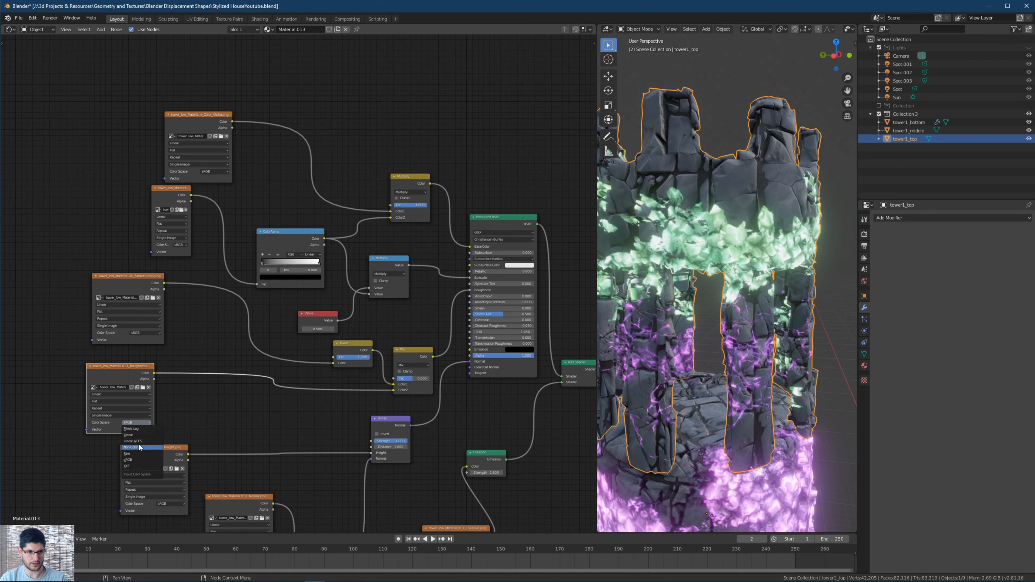
click(138, 447)
click(147, 333)
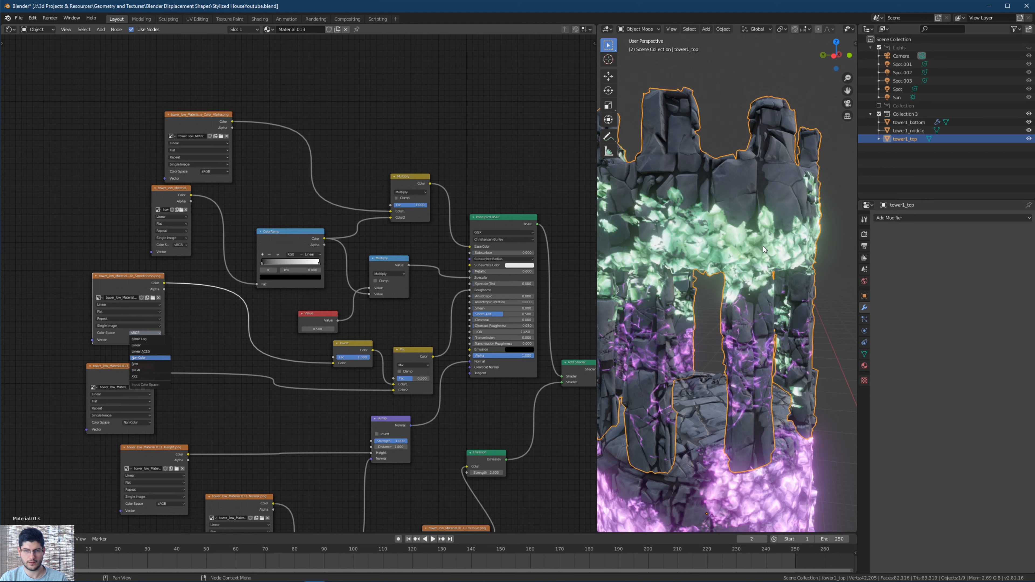
Select tower1_bottom and set the color space of its Material.011 Mettalic_Smoothness and Roughness textures to Non-Color.
scroll(703, 265, down, 7)
shift+middle_drag(733, 363, 766, 204)
scroll(742, 305, up, 4)
scroll(736, 318, up, 5)
middle_drag(737, 318, 722, 297)
scroll(722, 298, down, 4)
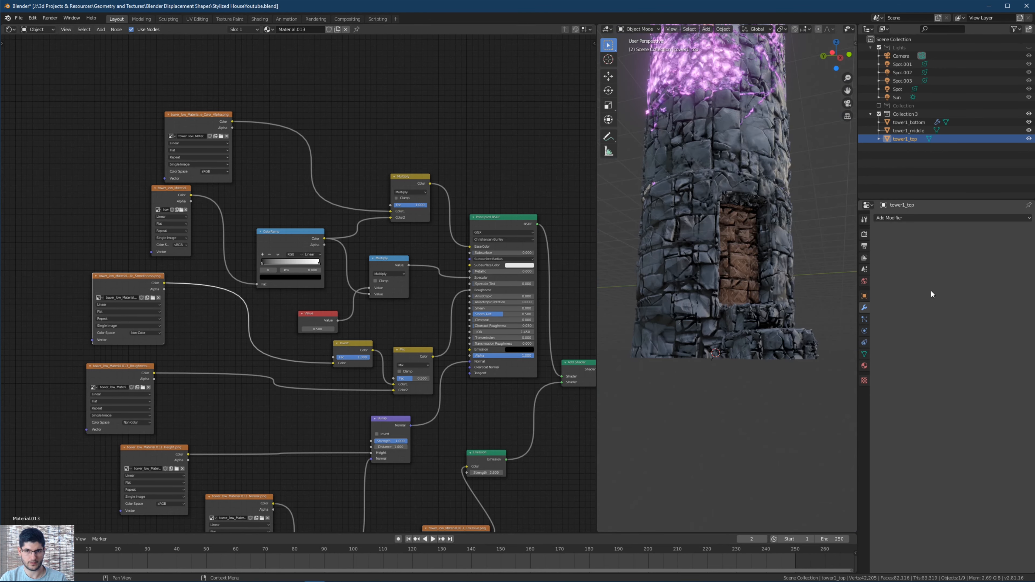
click(908, 131)
click(915, 123)
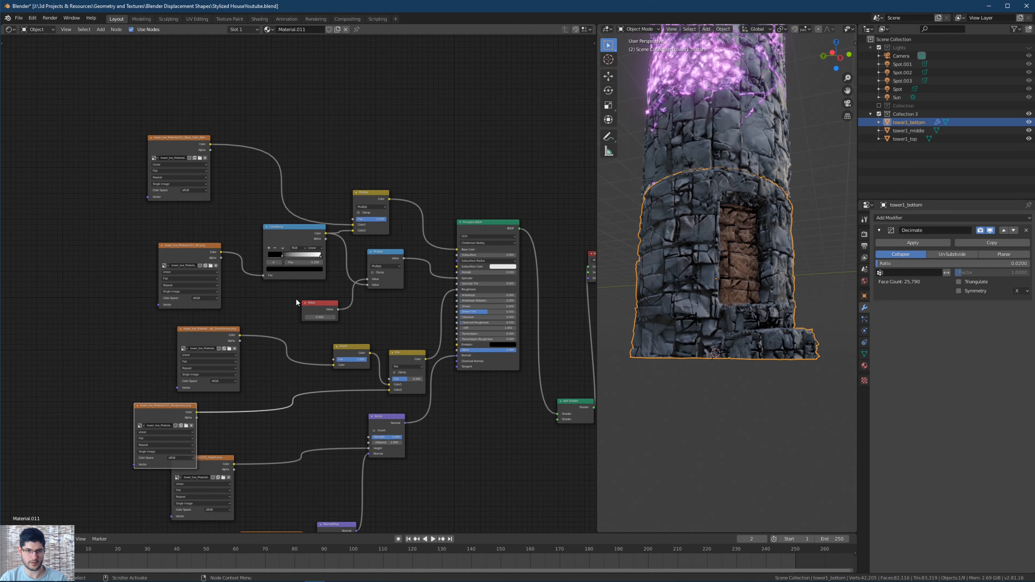
scroll(296, 302, up, 3)
click(233, 366)
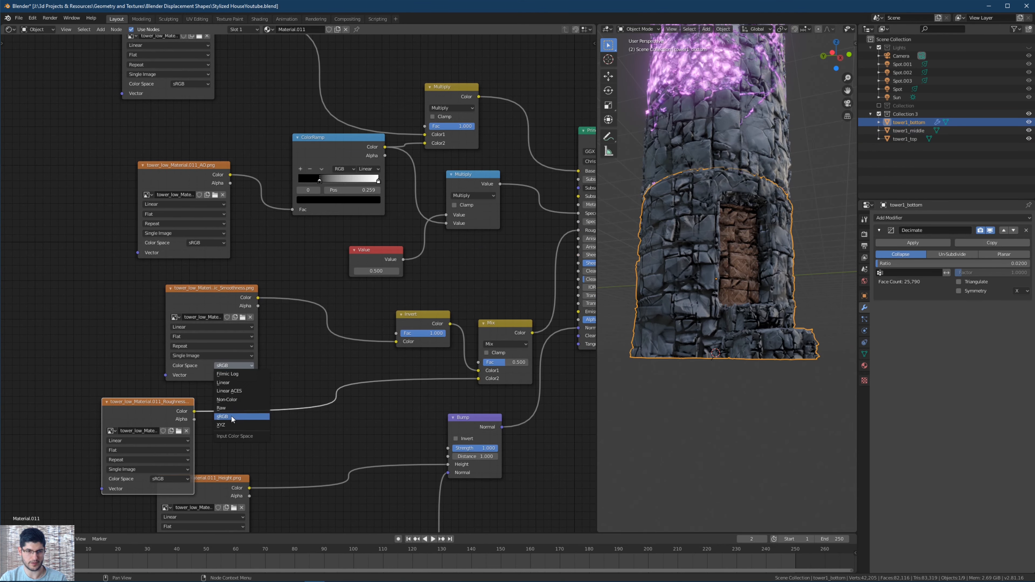
key(Return)
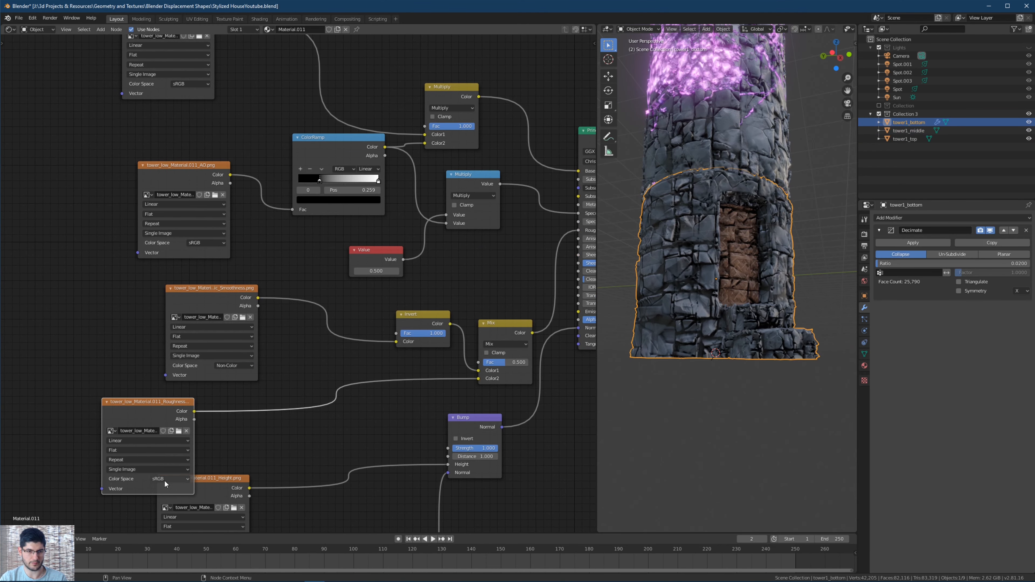
click(164, 480)
key(Return)
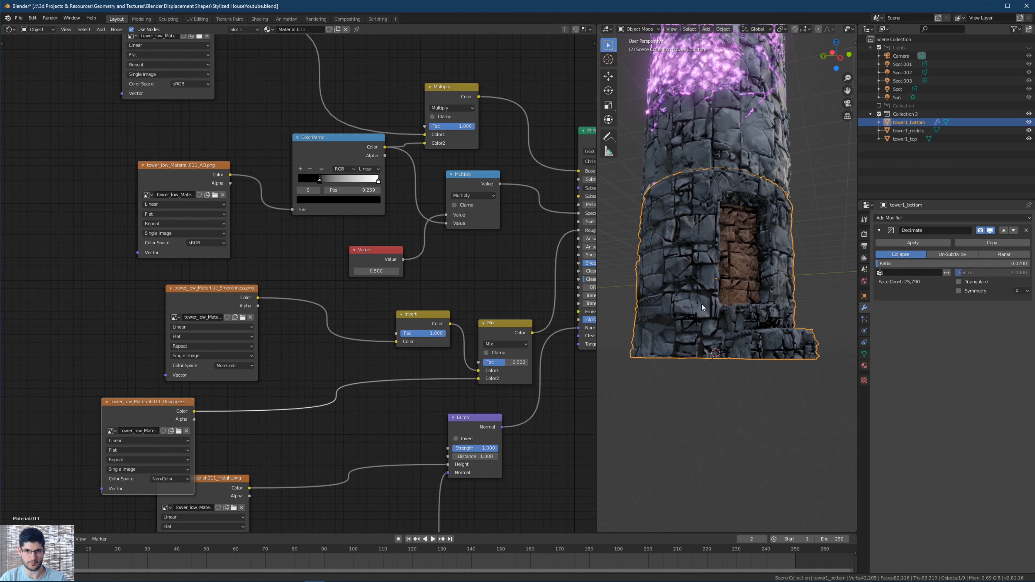
Inspect the full tower and merge the node editor area into the 3D viewport so the viewport spans the full width.
scroll(709, 300, up, 5)
scroll(691, 301, down, 8)
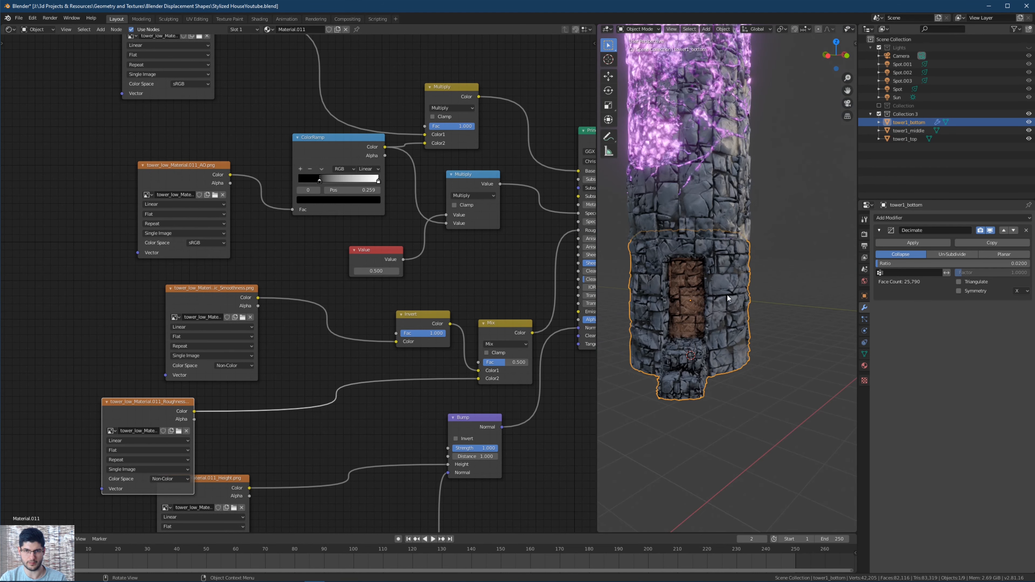
middle_drag(718, 257, 651, 248)
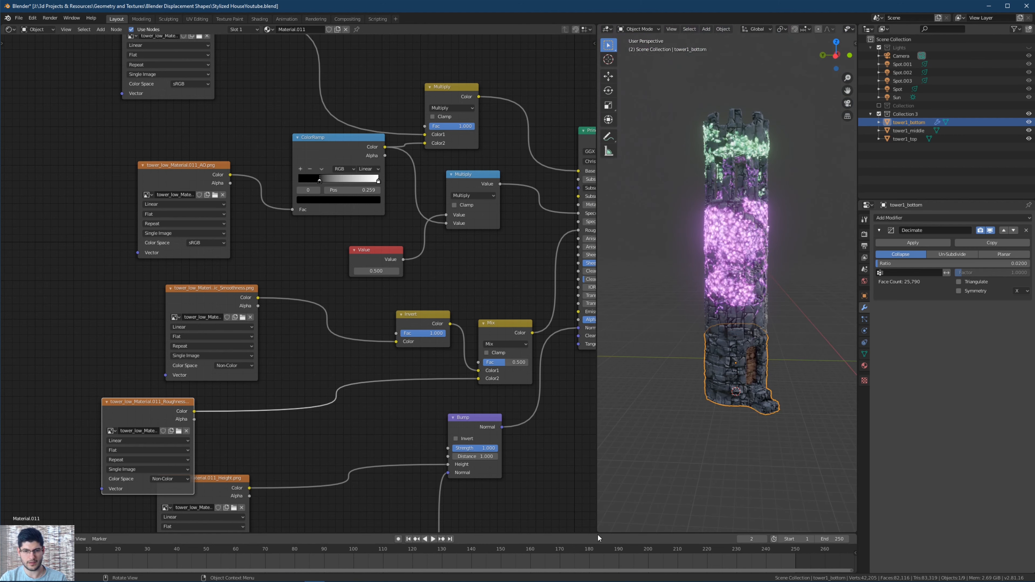
drag(601, 526, 484, 518)
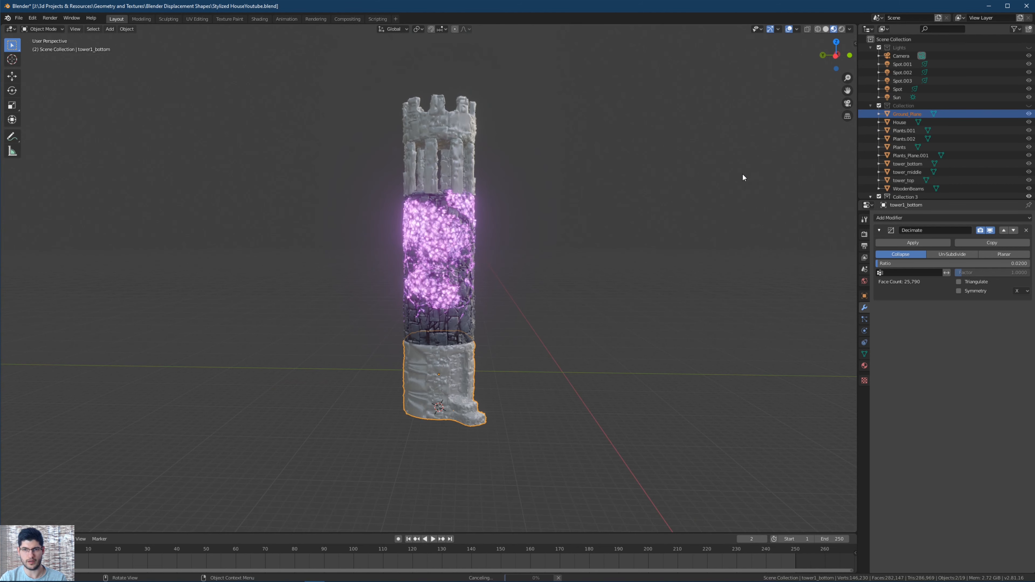
Enable the collection holding the house, plants and first tower in the view layer, deselect the tower, and unhide that collection.
click(878, 105)
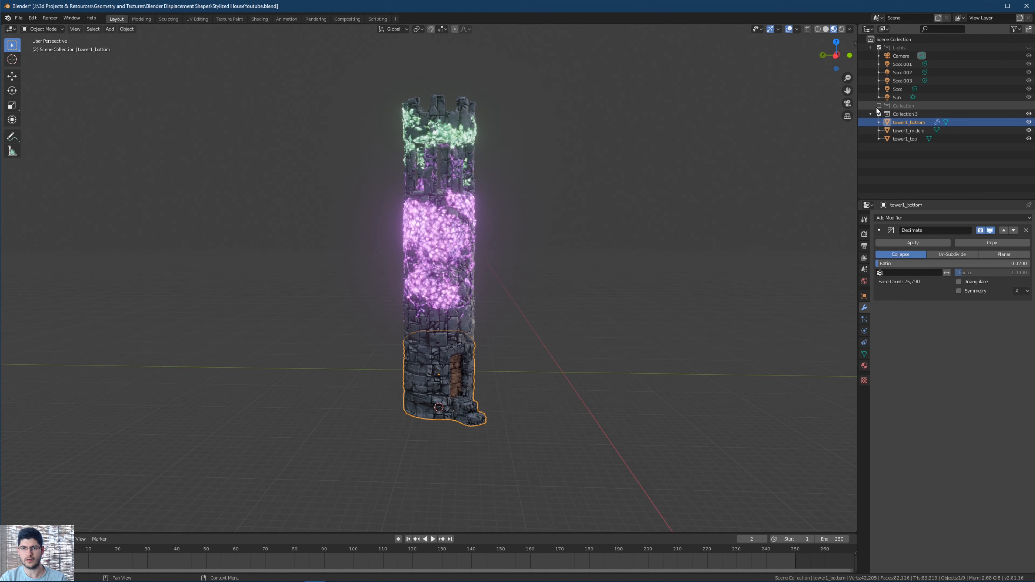
click(876, 106)
middle_drag(757, 176, 744, 176)
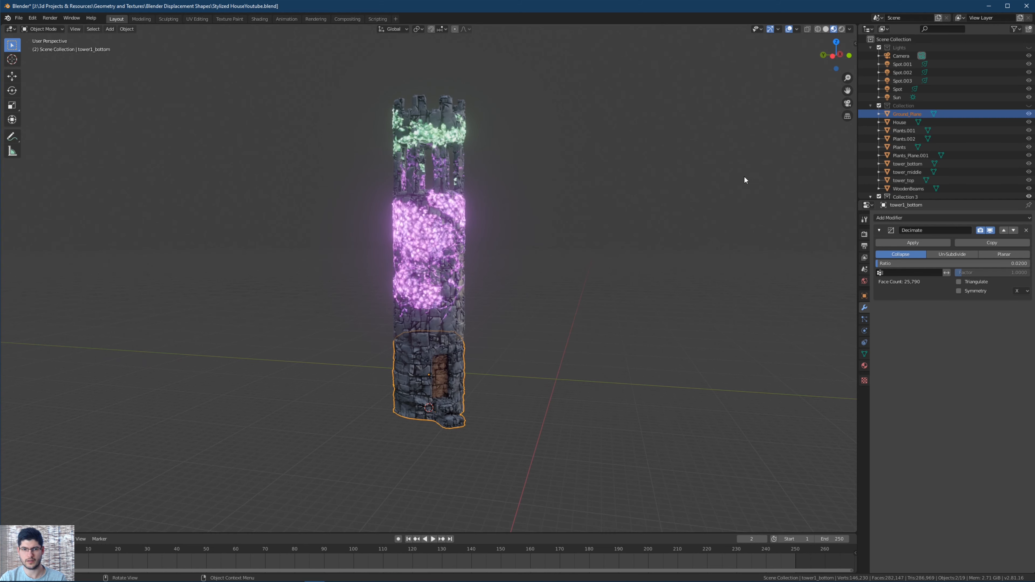
scroll(744, 176, down, 1)
scroll(936, 129, down, 2)
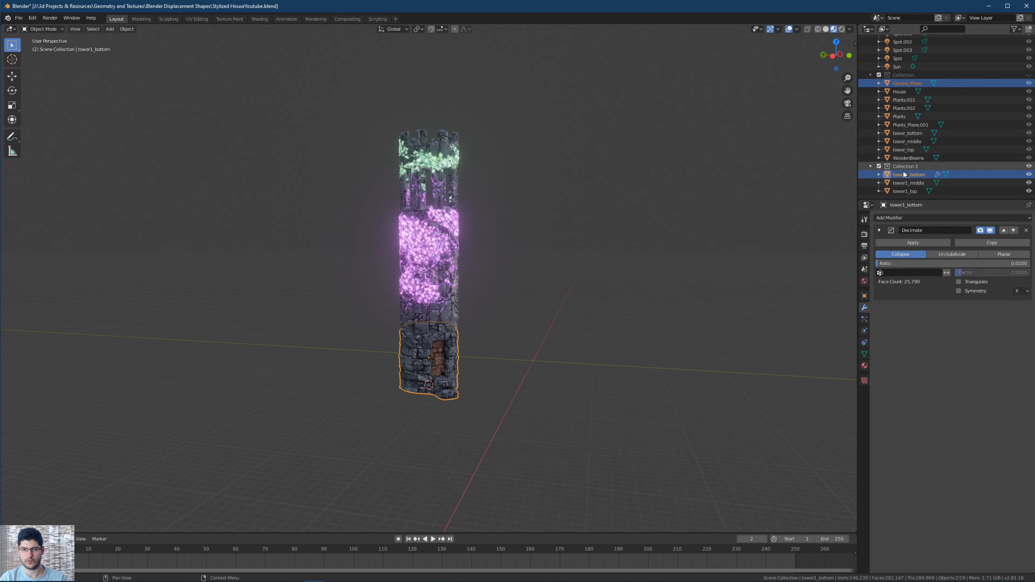
middle_drag(586, 252, 652, 235)
click(790, 152)
scroll(744, 228, up, 1)
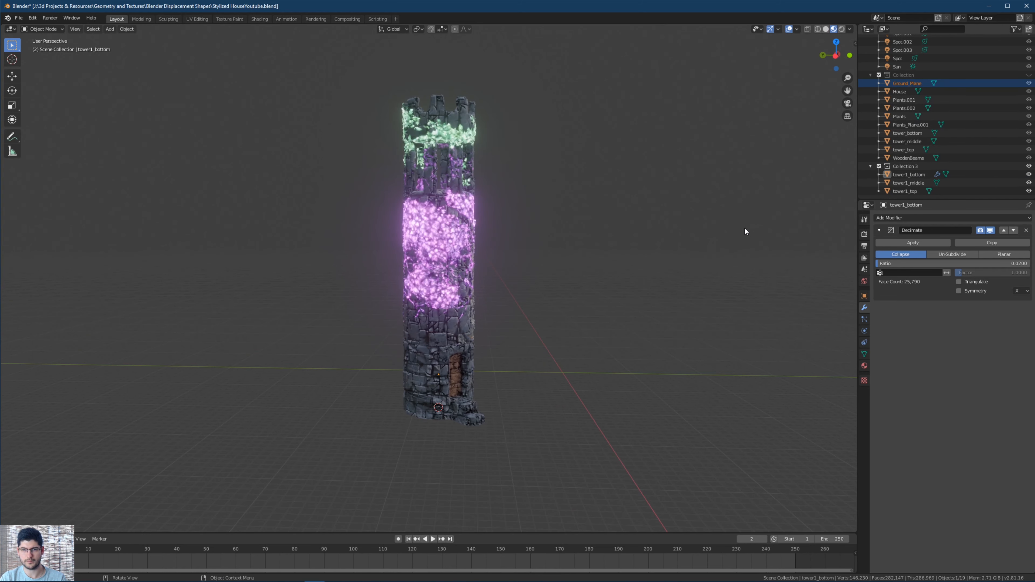
scroll(998, 84, up, 2)
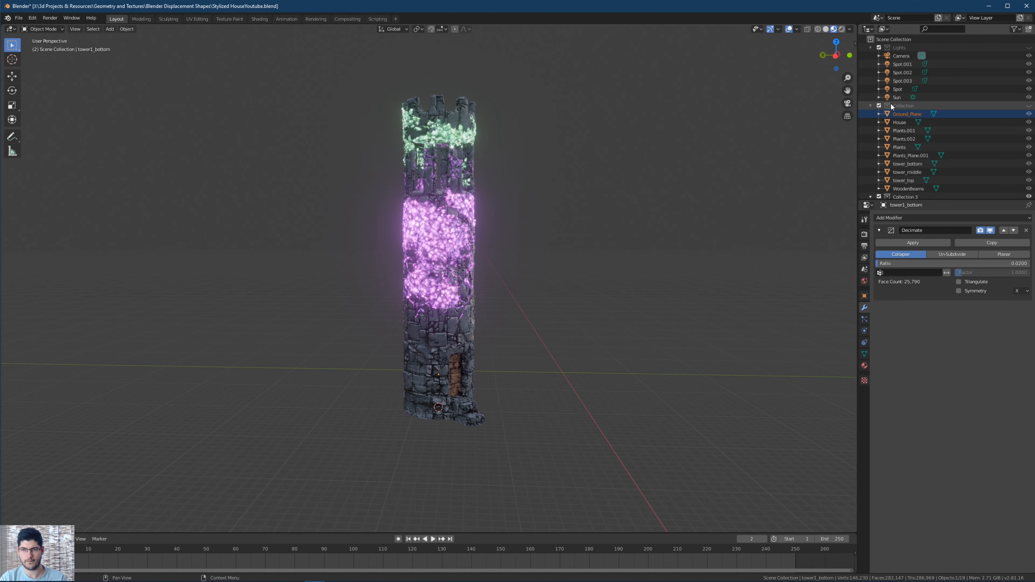
click(1028, 106)
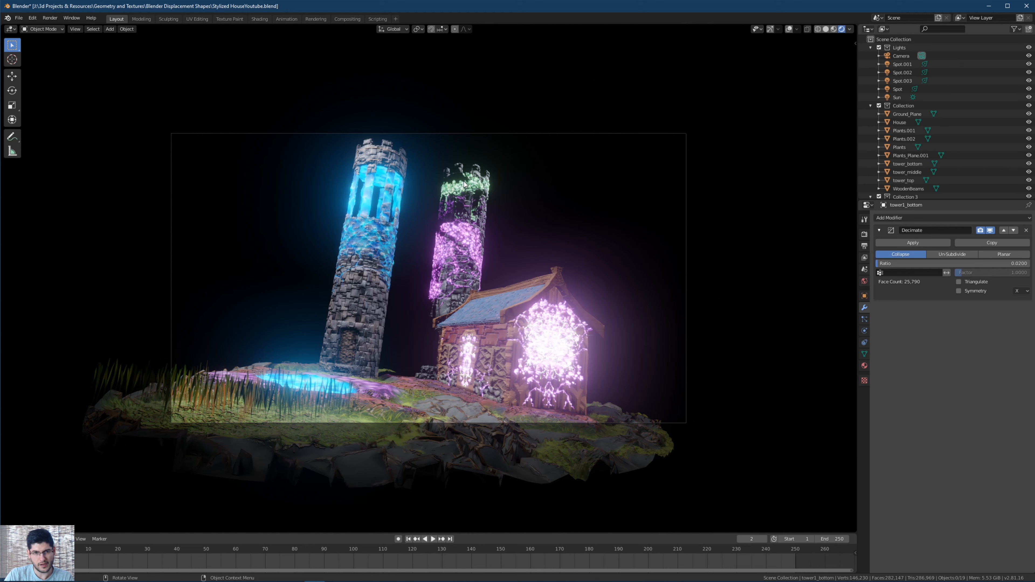
Set the 3D viewport's Clip Start to 0.001 m and its End to 10000 m.
scroll(490, 184, up, 2)
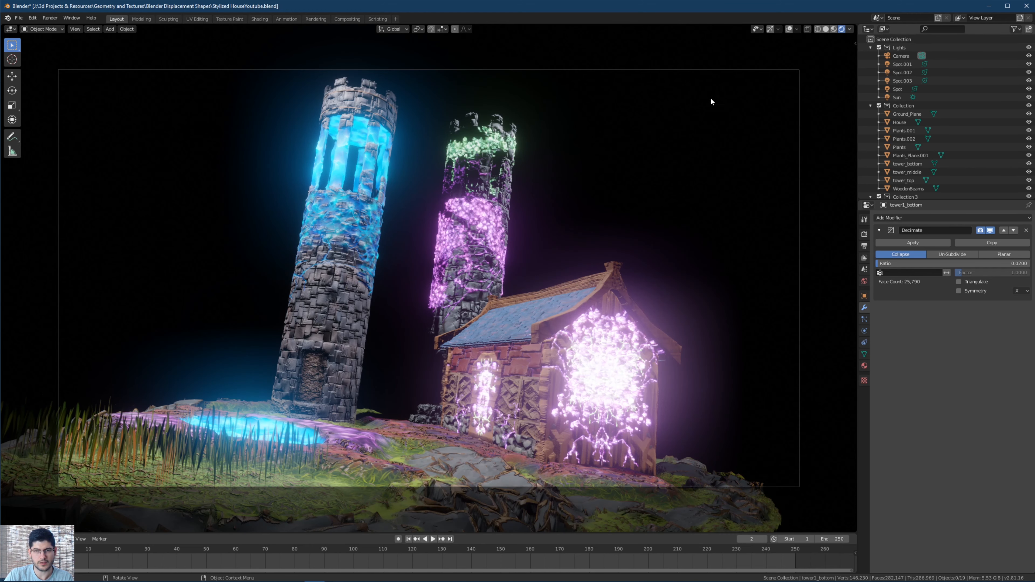
click(854, 44)
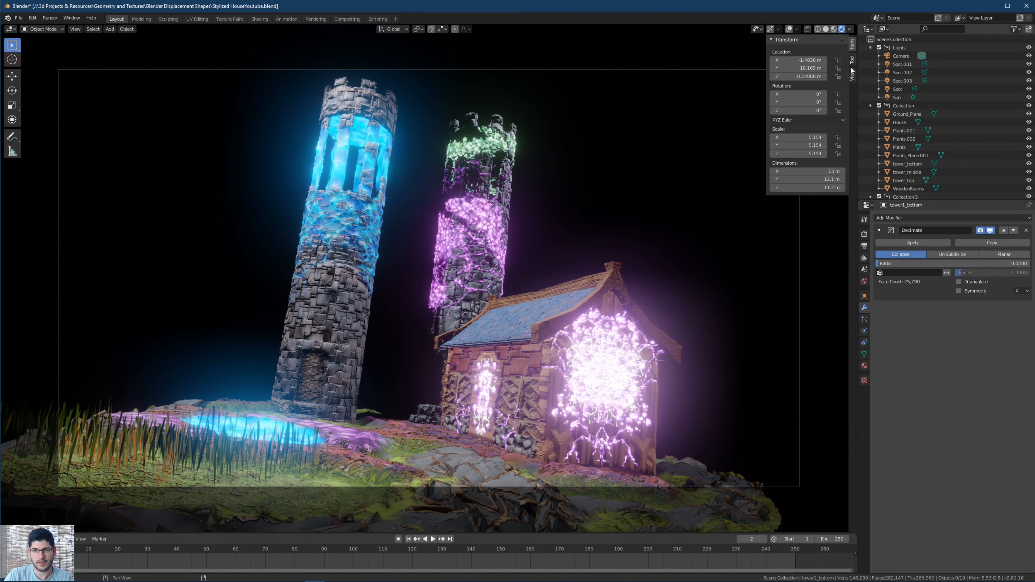
click(851, 76)
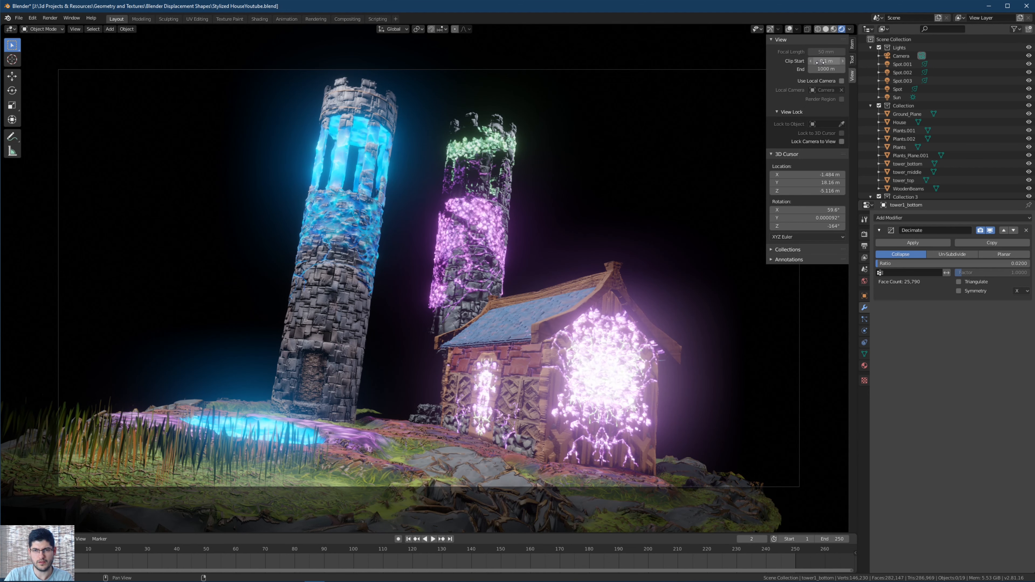
drag(824, 69, 839, 69)
click(827, 69)
text(100)
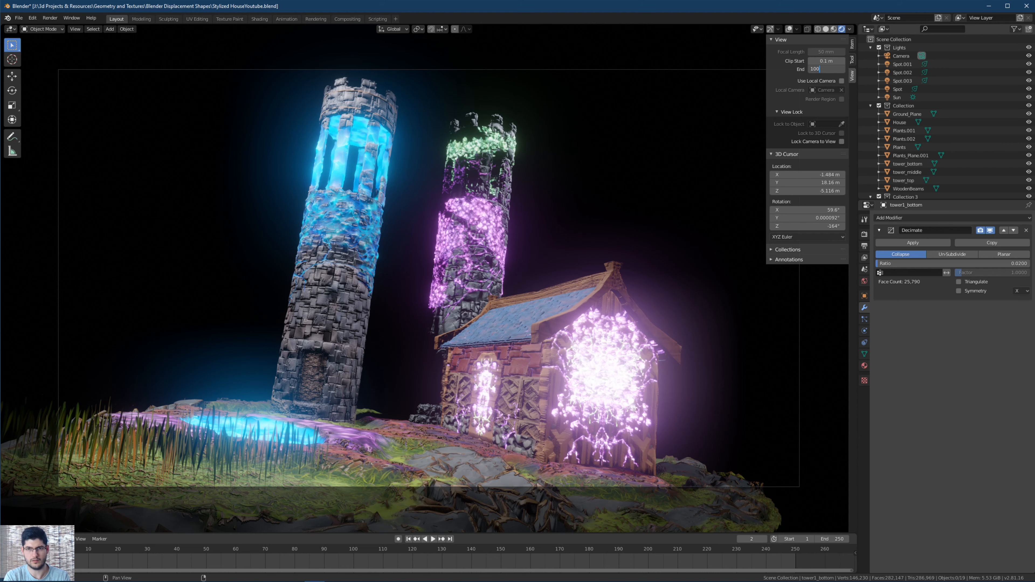
key(Return)
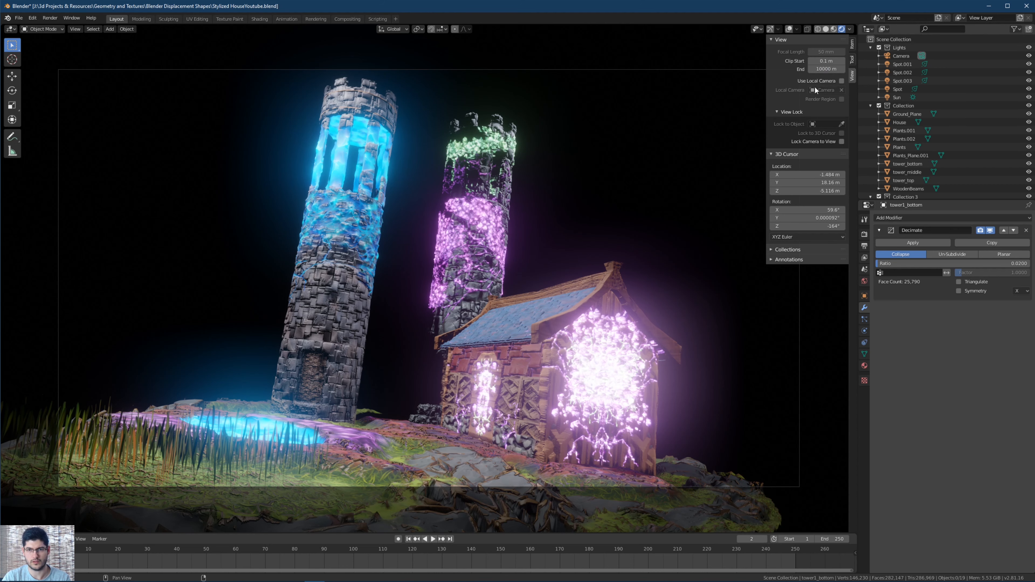
double_click(826, 61)
text(0.001)
key(Return)
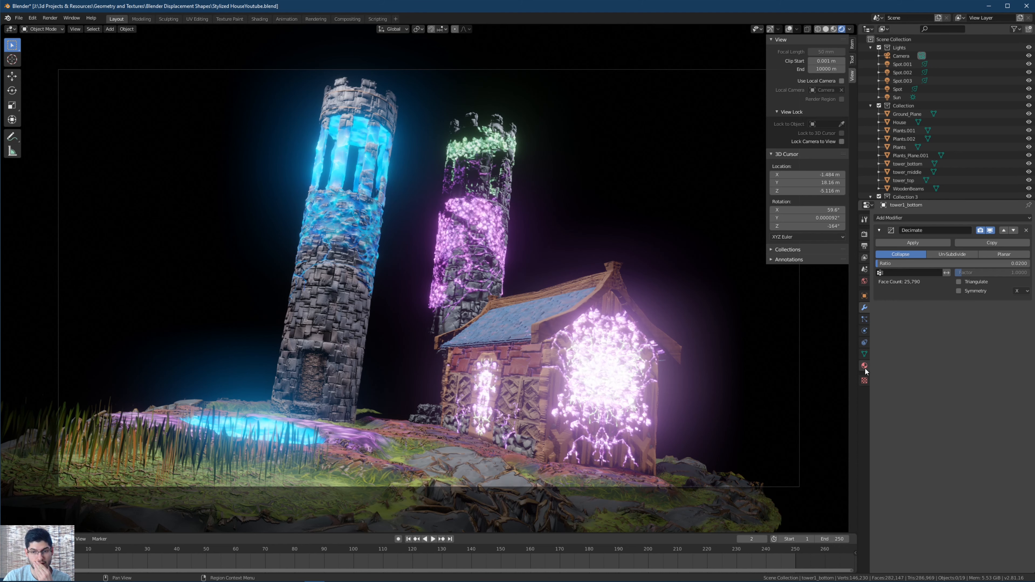
Select the Camera and set its lens clipping End to 10000 m.
click(904, 55)
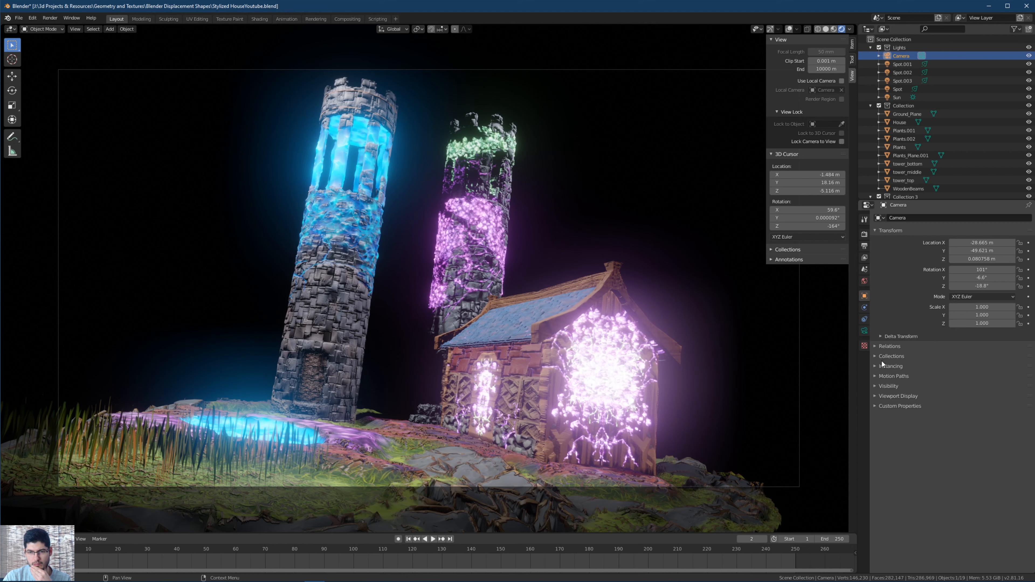
click(865, 332)
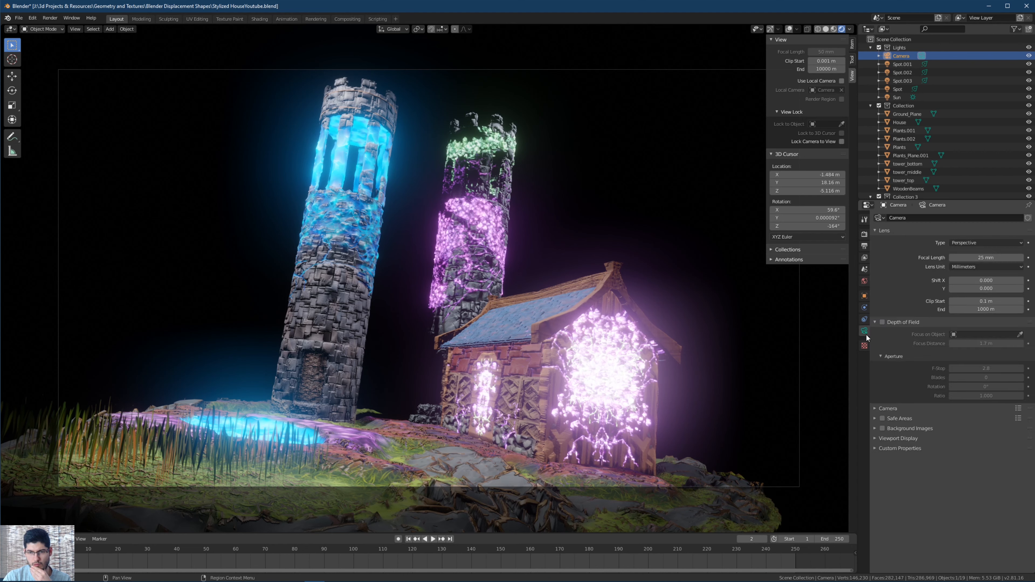
click(977, 309)
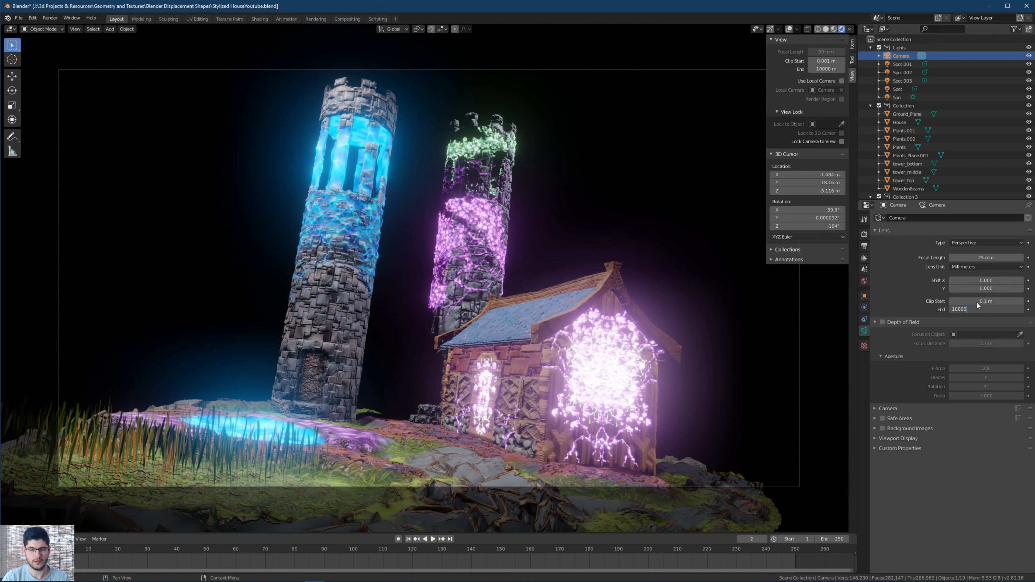
key(Return)
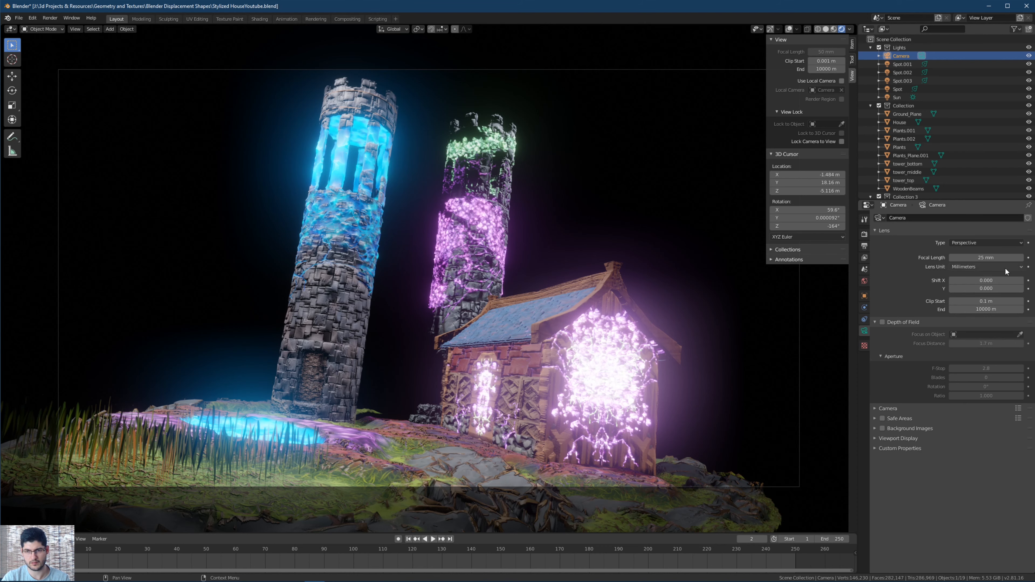
scroll(503, 221, up, 4)
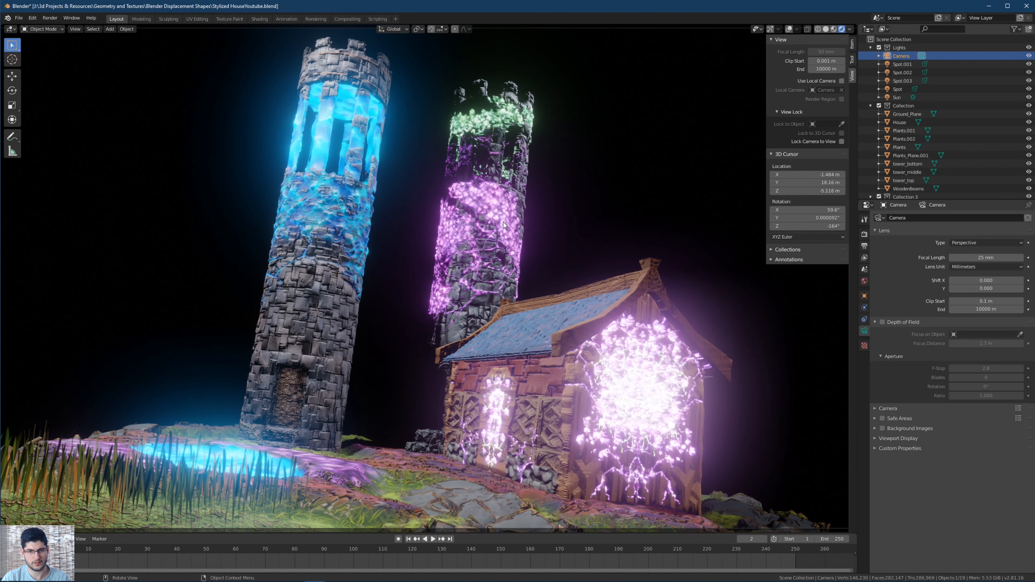
Inspect both towers and the house roof from several distances and angles in the rendered viewport.
scroll(503, 221, down, 5)
scroll(502, 221, up, 4)
middle_drag(518, 241, 491, 294)
scroll(527, 190, up, 3)
middle_drag(512, 192, 503, 147)
scroll(508, 221, down, 6)
middle_drag(508, 224, 463, 309)
scroll(463, 309, up, 1)
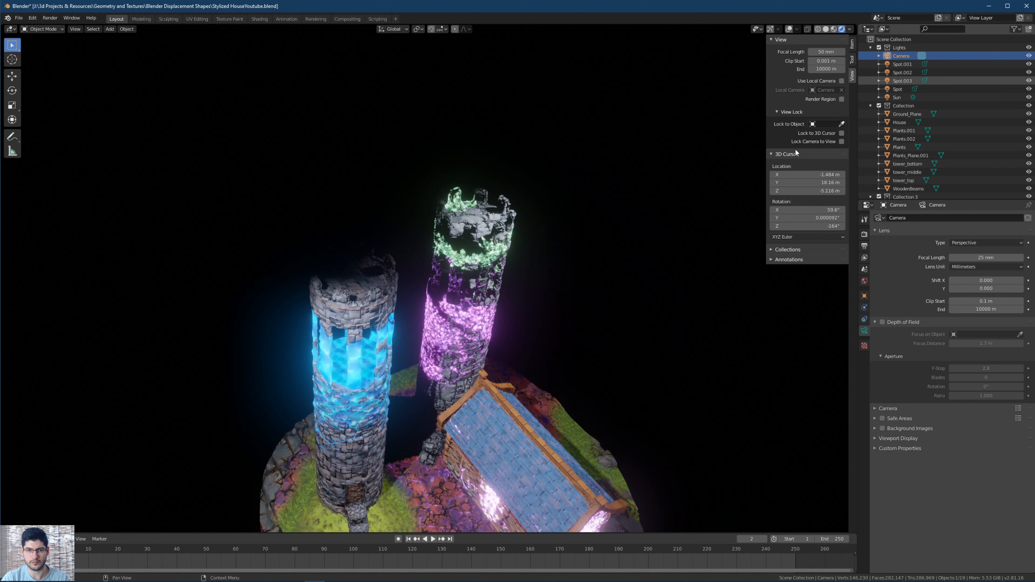
Turn on the viewport overlays and gizmos and select the Spot.003 light.
scroll(563, 247, down, 2)
click(789, 29)
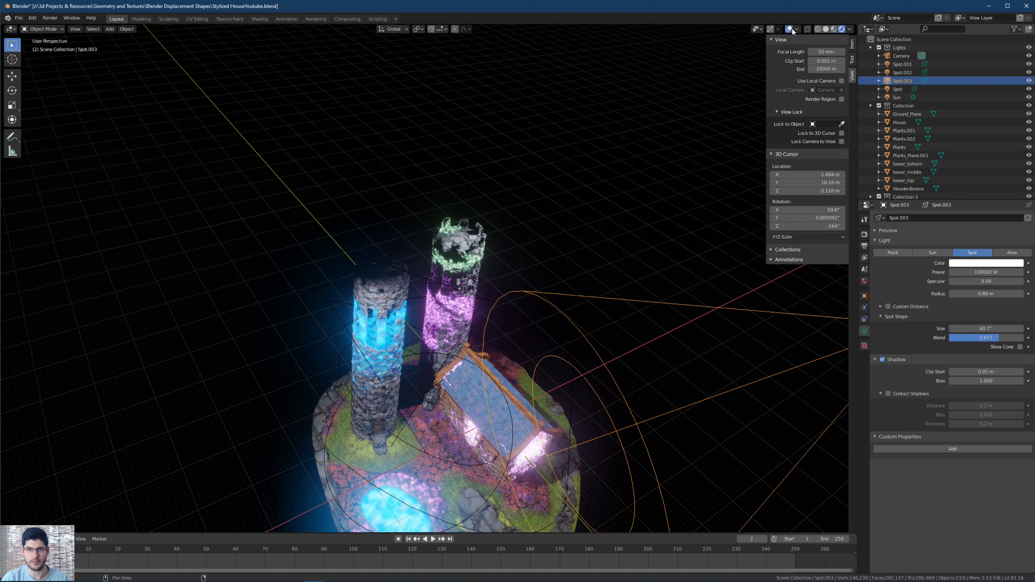
click(770, 28)
scroll(567, 252, down, 3)
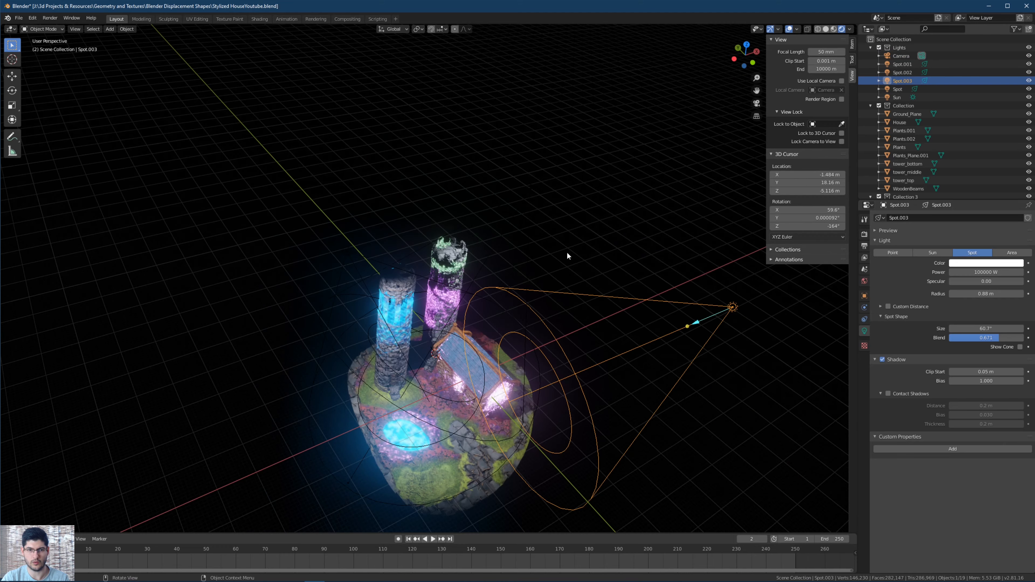
middle_drag(566, 252, 564, 191)
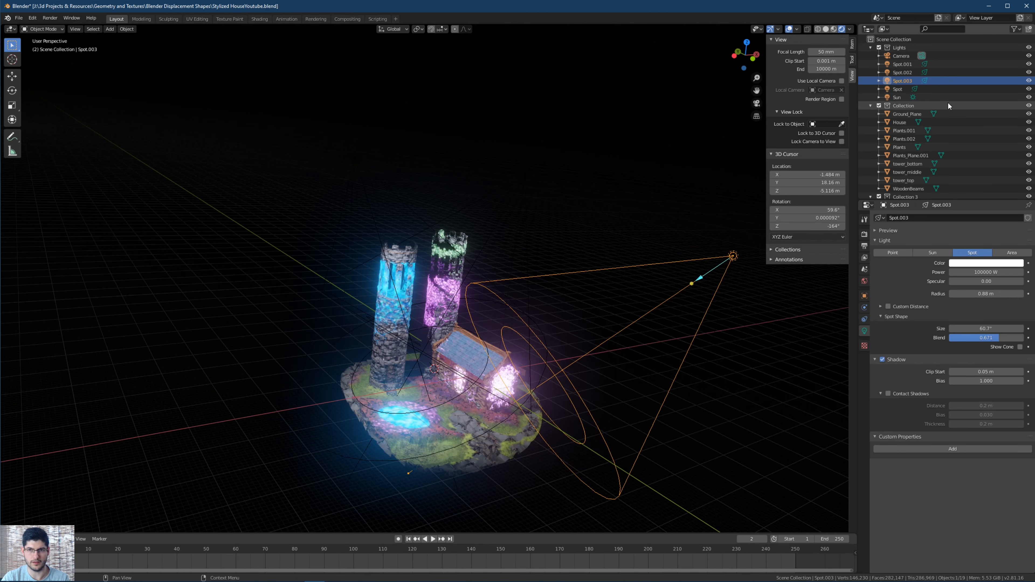
Select the light named Spot and raise it higher above the two towers with the Move tool.
click(899, 86)
middle_drag(729, 184, 373, 294)
scroll(689, 220, up, 3)
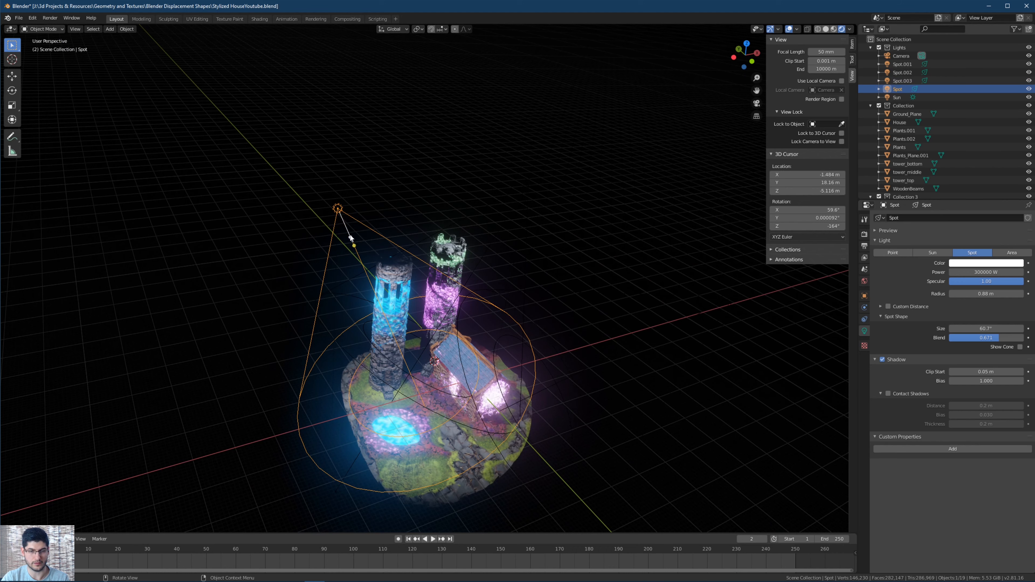
click(12, 75)
drag(340, 187, 361, 97)
scroll(448, 245, up, 6)
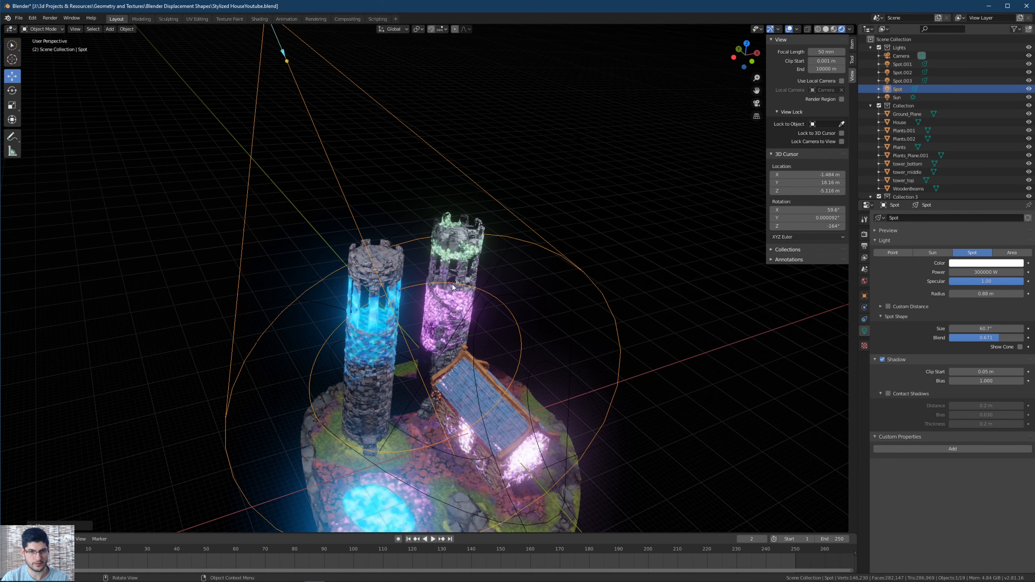
mouse_move(478, 270)
middle_down()
mouse_move(442, 245)
mouse_move(474, 279)
mouse_move(460, 277)
middle_up()
scroll(441, 245, down, 1)
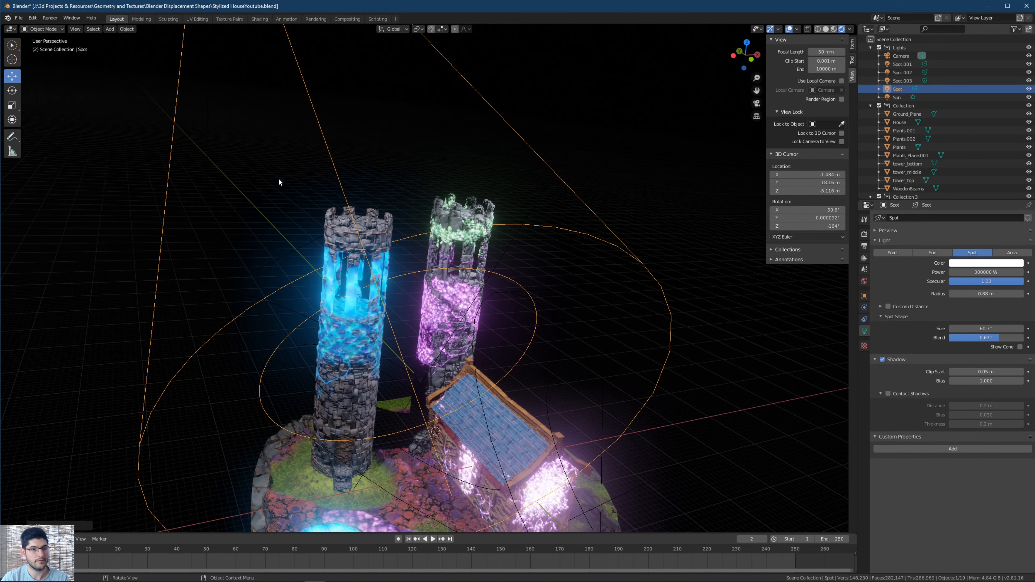
Widen the Spot light's cone to 63.8° and adjust its aim toward the towers.
scroll(279, 178, down, 3)
mouse_move(321, 163)
middle_down()
mouse_move(291, 180)
mouse_move(326, 146)
mouse_move(320, 159)
middle_up()
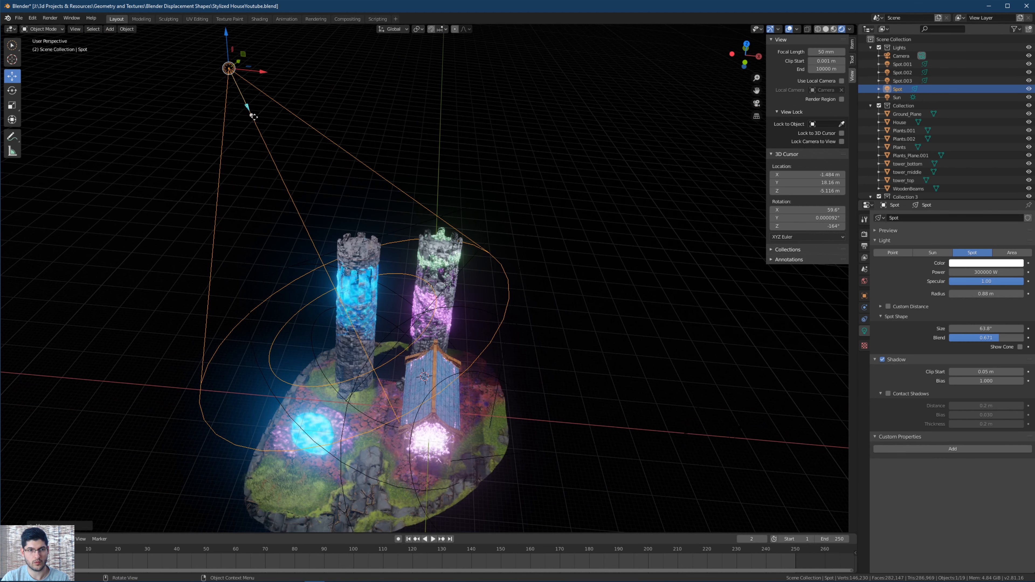
mouse_move(252, 112)
mouse_down()
mouse_move(280, 164)
mouse_move(278, 126)
mouse_move(258, 127)
mouse_move(251, 114)
mouse_up()
Examine the lighting and shadows on the green and purple tower, the blue tower and the house roof up close.
middle_drag(362, 205, 405, 221)
scroll(408, 228, up, 2)
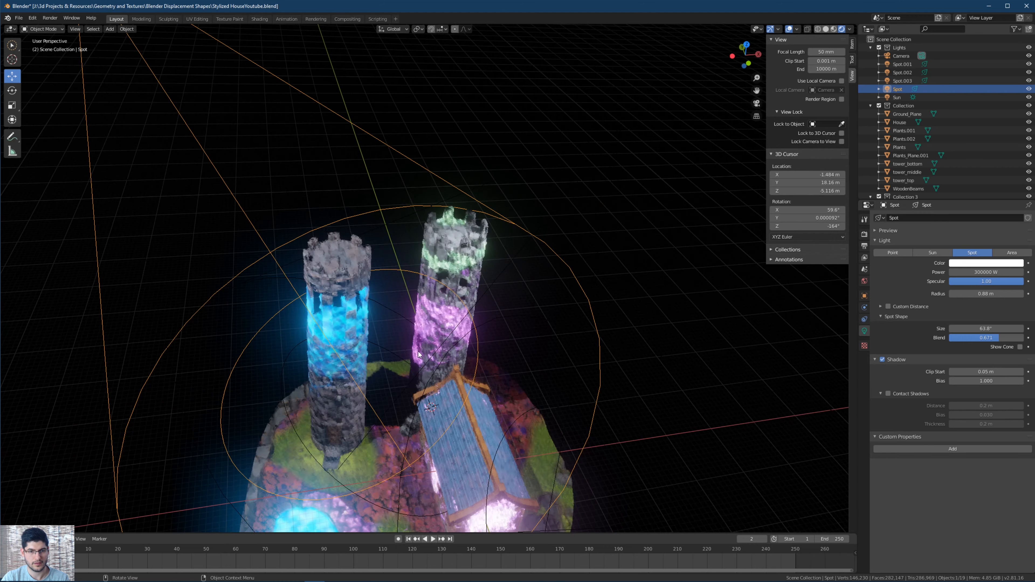
middle_drag(434, 349, 495, 289)
scroll(495, 289, up, 3)
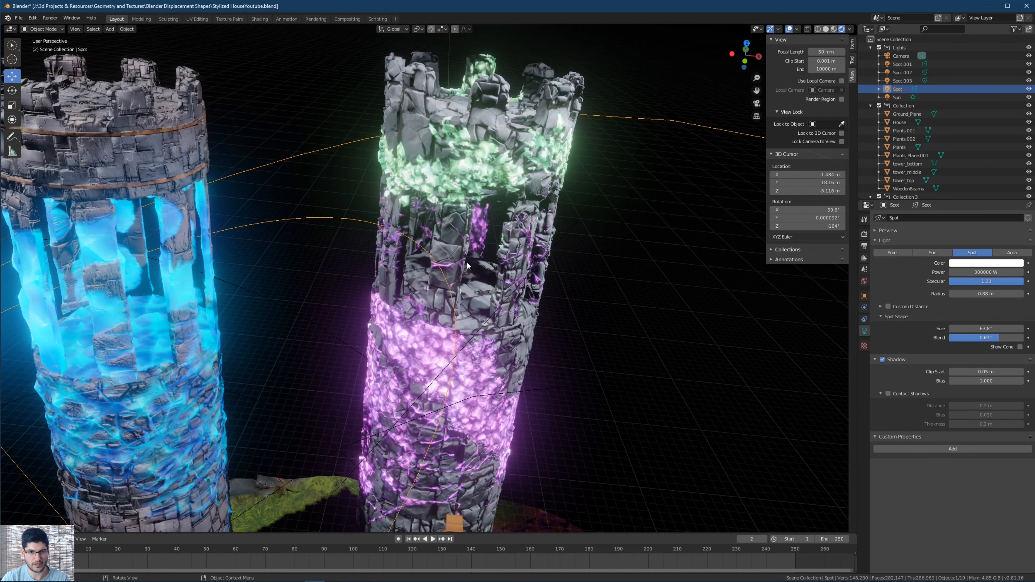
middle_drag(448, 236, 451, 262)
scroll(418, 266, up, 3)
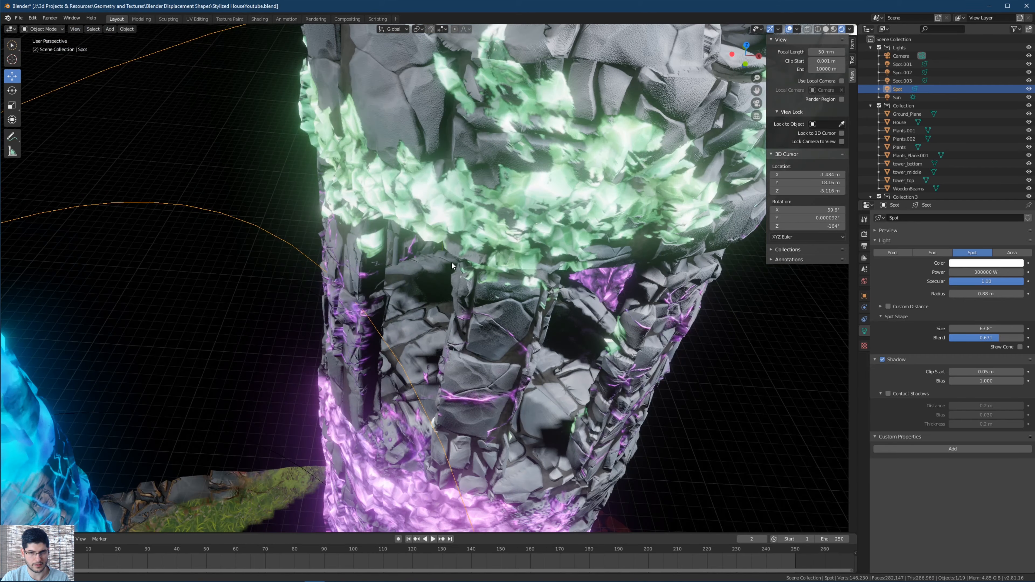
scroll(451, 261, up, 3)
scroll(453, 275, down, 8)
scroll(446, 309, down, 2)
shift+middle_drag(510, 224, 591, 61)
scroll(527, 280, up, 1)
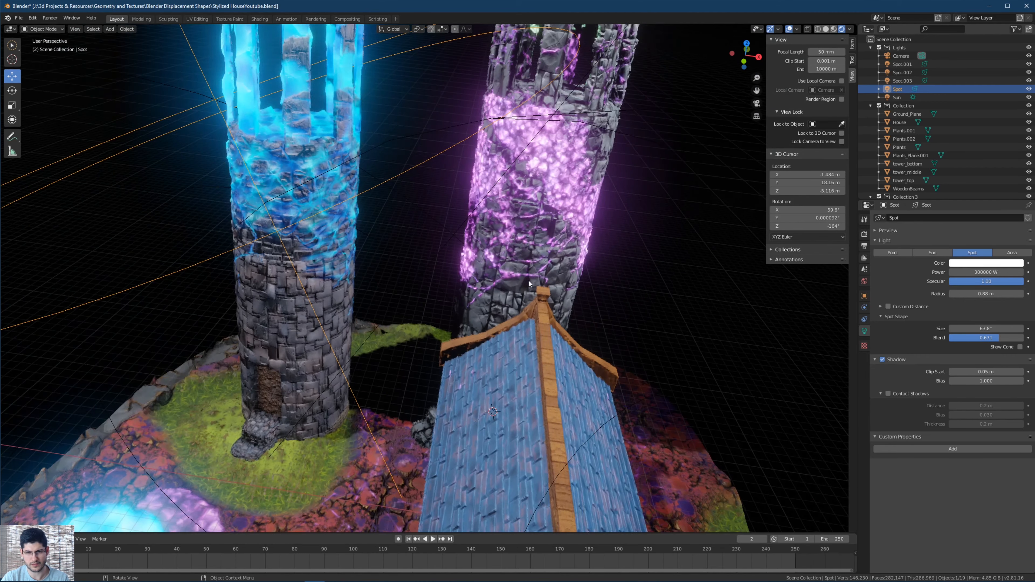
scroll(528, 280, down, 1)
Set the Eevee shadow Cube Size and Cascade Size both to 2048px.
click(865, 234)
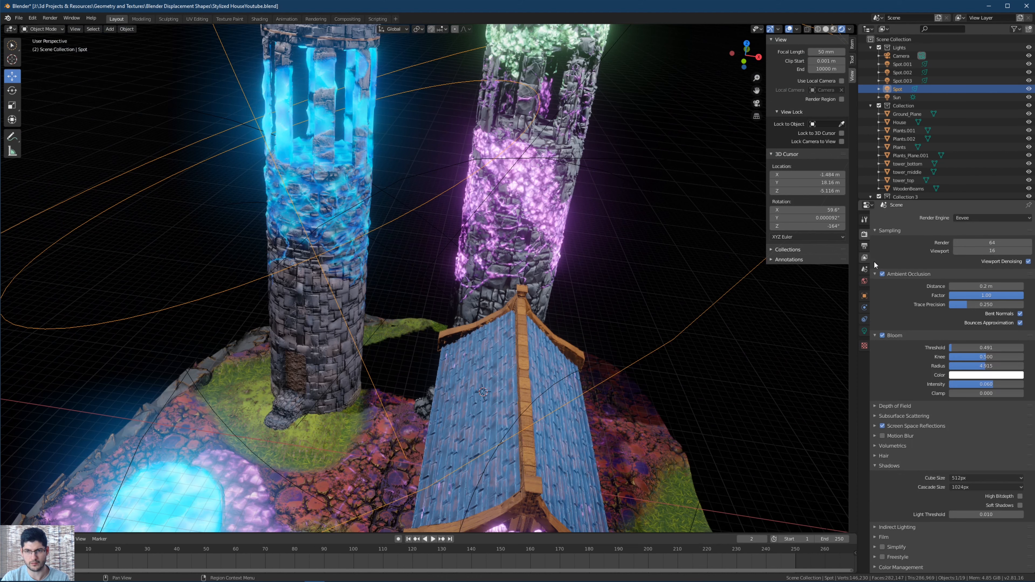
click(979, 478)
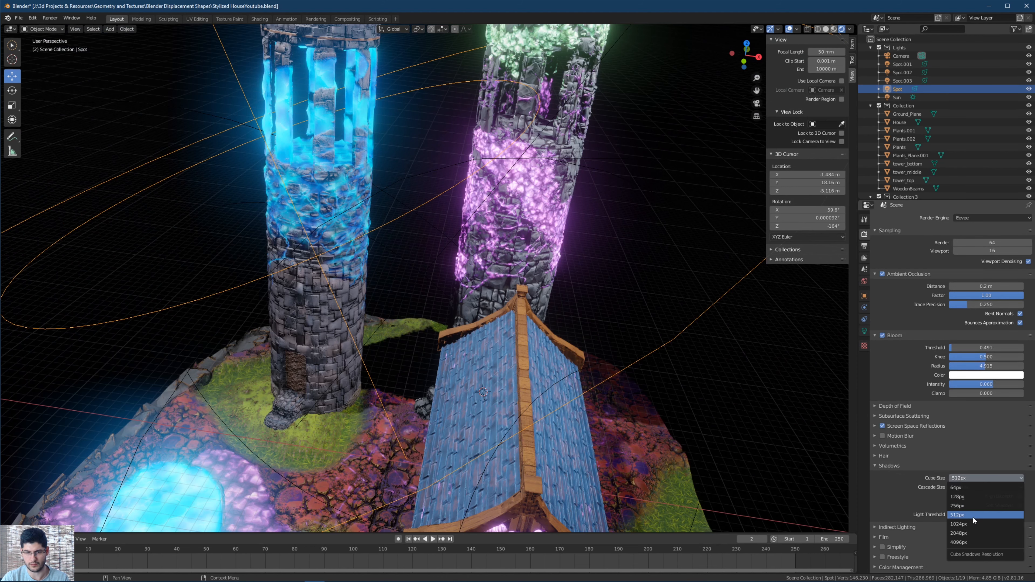
click(959, 533)
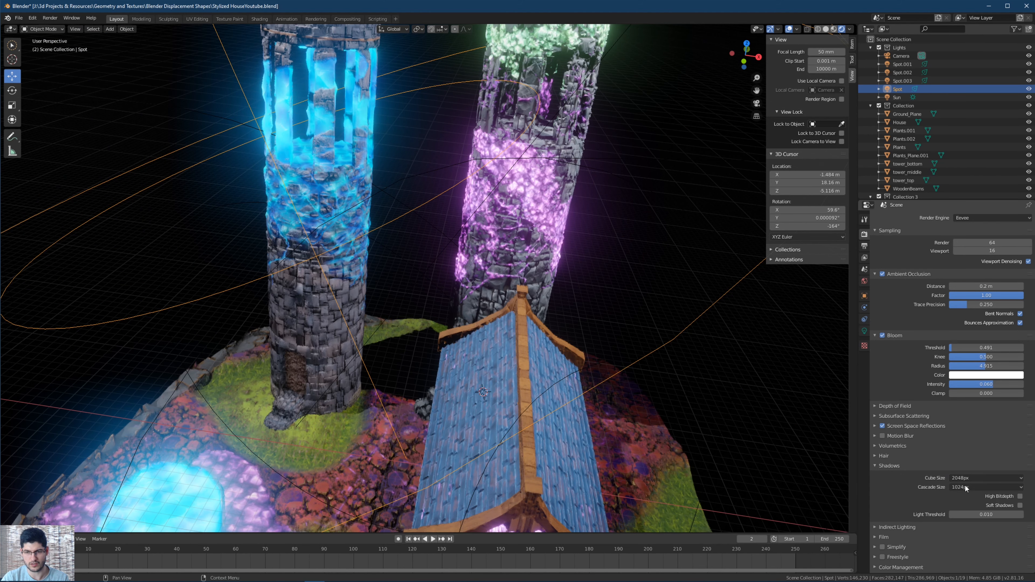
scroll(612, 171, up, 3)
shift+middle_drag(583, 148, 568, 196)
scroll(576, 202, up, 3)
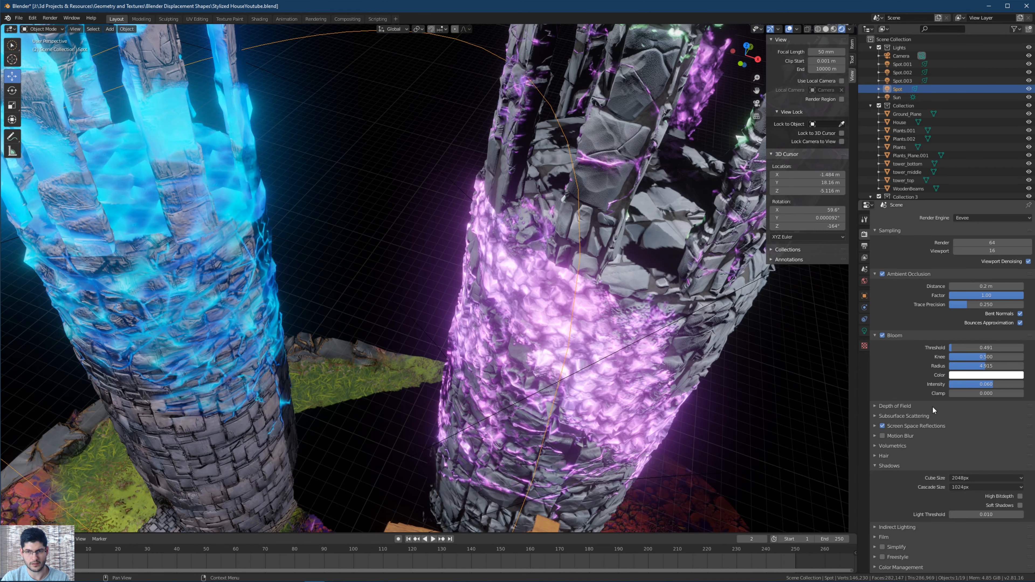
click(966, 490)
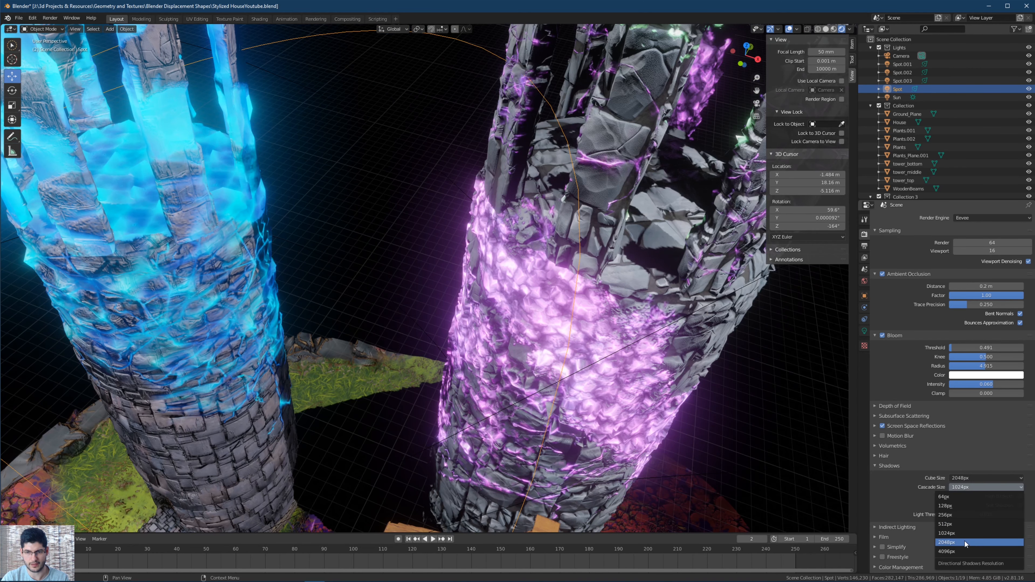
scroll(635, 234, down, 4)
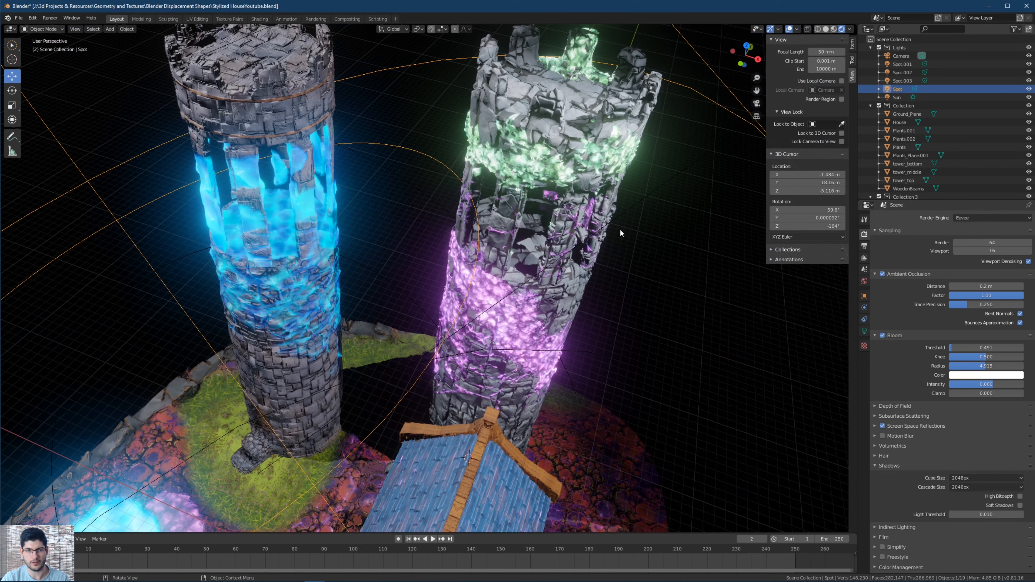
Re-aim the Spot light down onto the island by moving its target point.
middle_drag(619, 229, 559, 257)
scroll(619, 206, down, 4)
scroll(564, 257, down, 4)
scroll(559, 257, up, 4)
scroll(405, 252, down, 2)
middle_drag(392, 250, 423, 229)
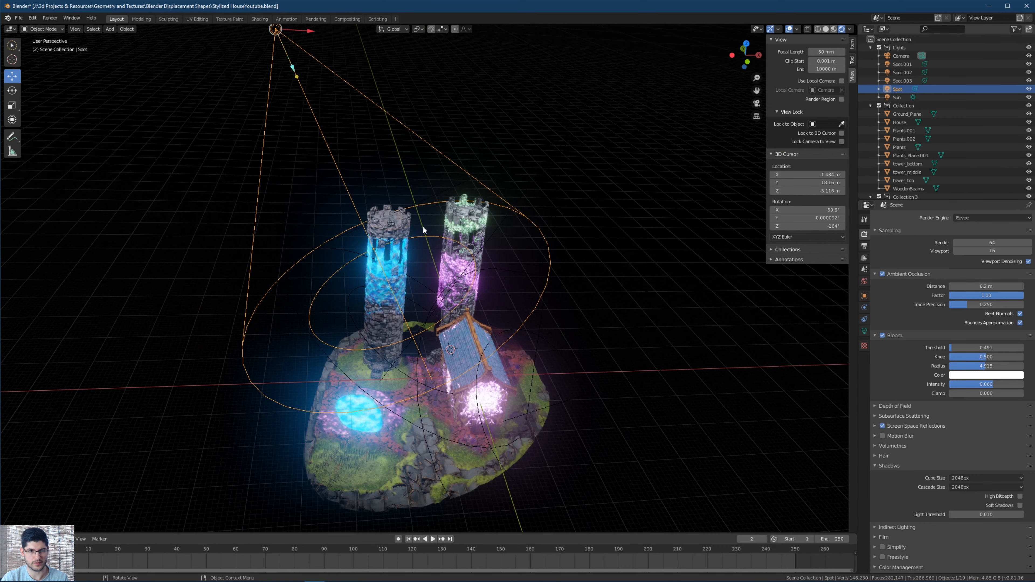
drag(298, 71, 364, 220)
Shift the Spot light along the global X axis and raise it further above the towers.
scroll(327, 75, down, 3)
key(g)
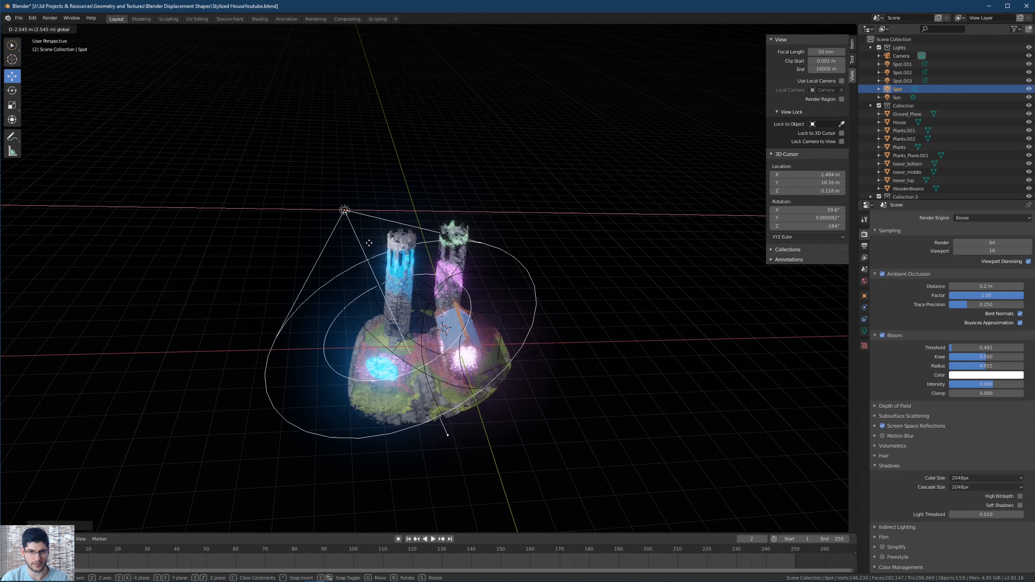
click(367, 239)
scroll(428, 334, up, 3)
middle_drag(428, 334, 375, 225)
drag(287, 86, 289, 33)
View the scene through the active camera.
middle_drag(414, 181, 435, 181)
click(75, 28)
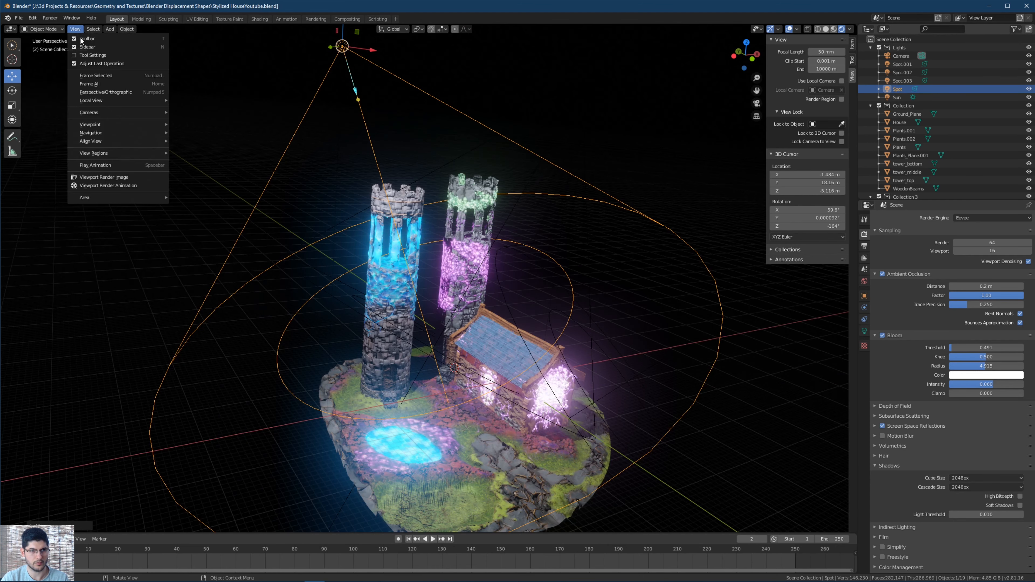
mouse_move(103, 112)
click(203, 121)
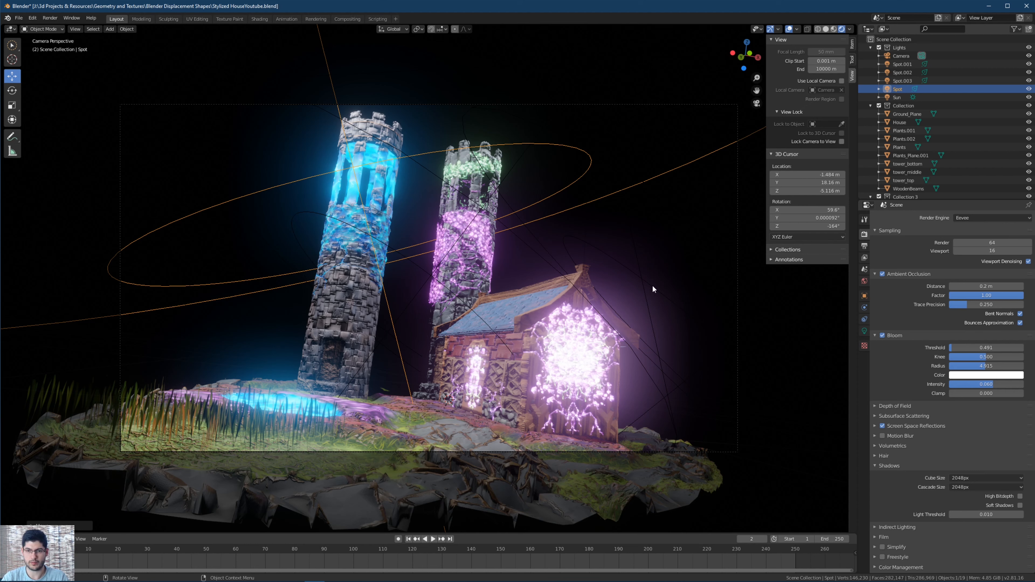
Show the World settings and change the 3D viewport into a Shader Editor displaying the World node tree.
click(864, 281)
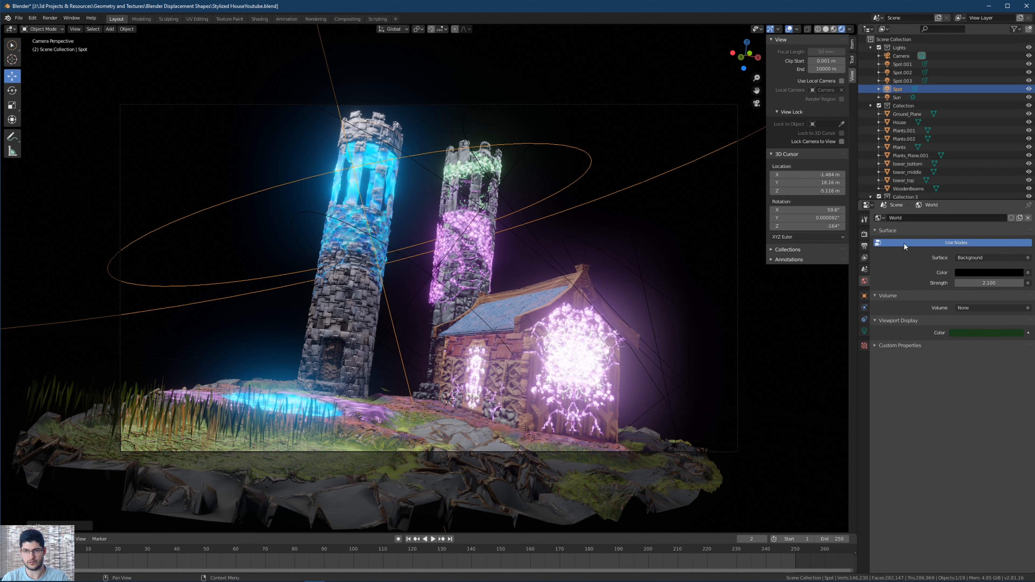
click(11, 29)
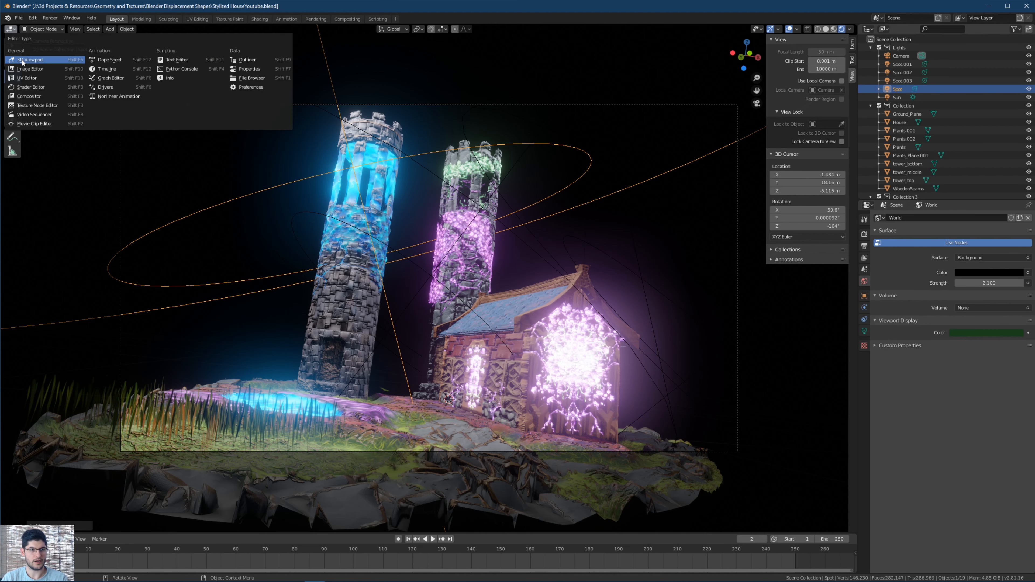
click(33, 89)
click(37, 30)
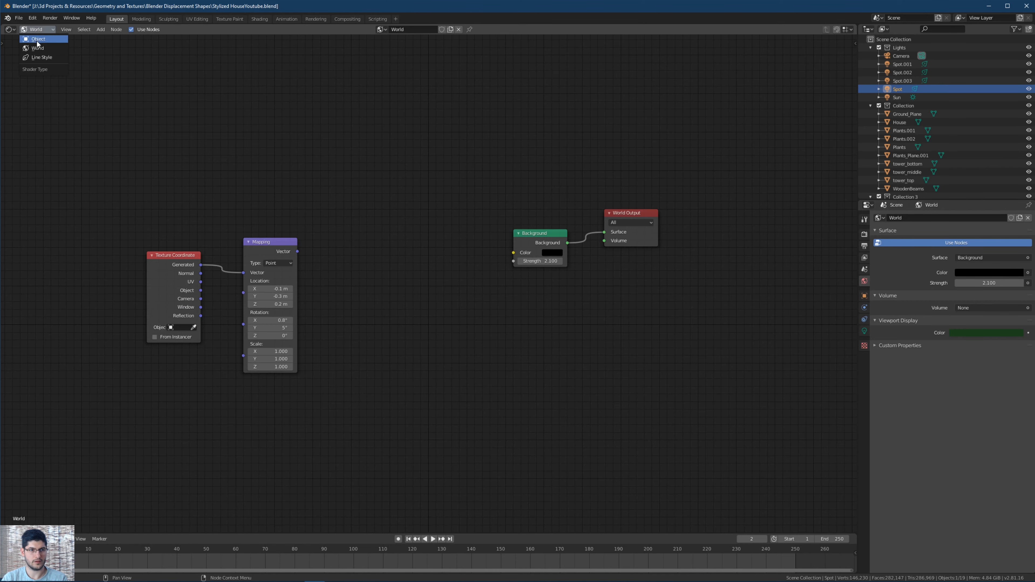
key(Home)
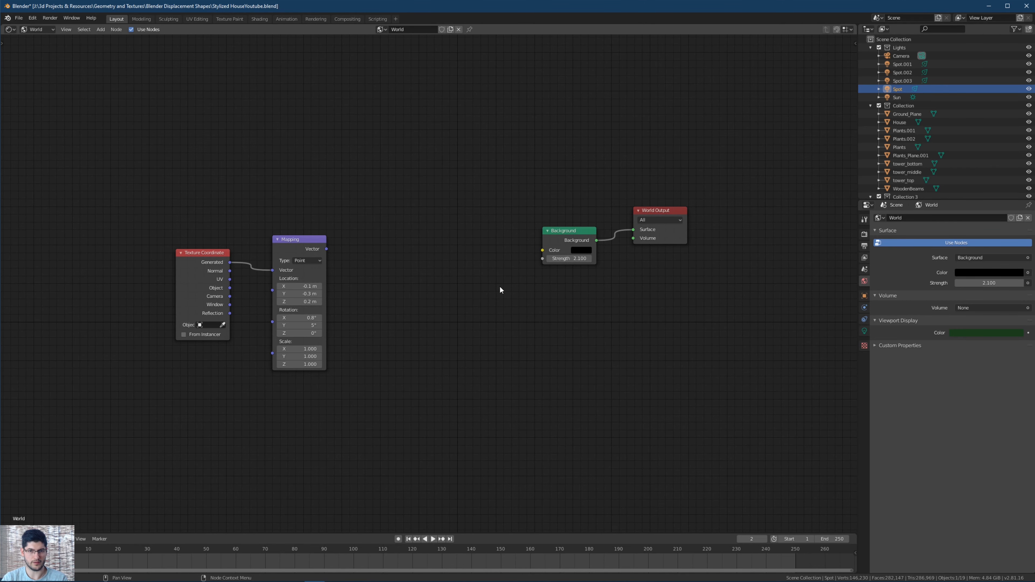
Add an Environment Texture node between the Mapping and Background nodes.
click(424, 297)
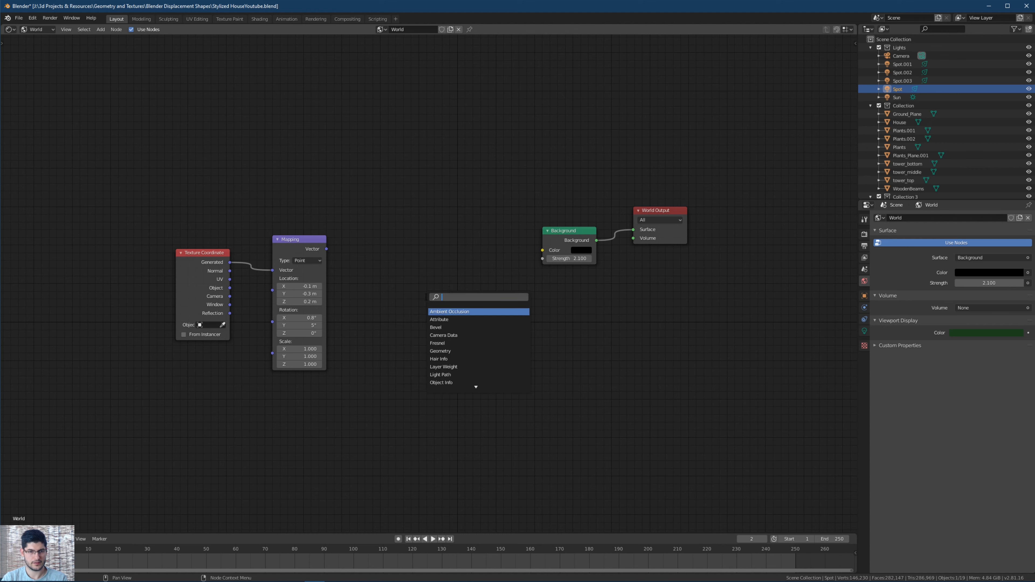
text(envi)
key(Return)
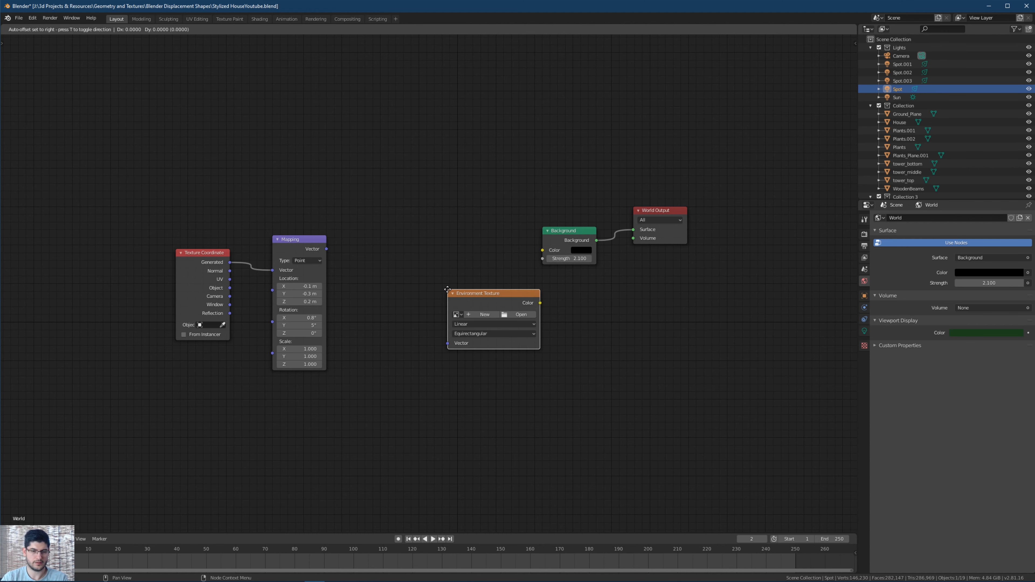
click(383, 262)
Load cloud_layers_4k1.hdr from the Downloads folder into the Environment Texture node.
click(454, 282)
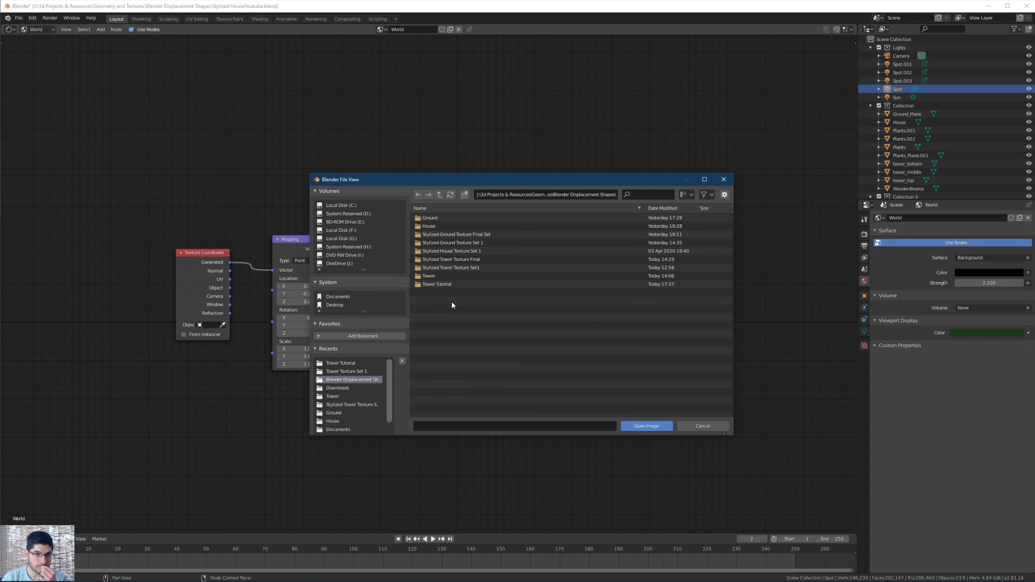
click(347, 387)
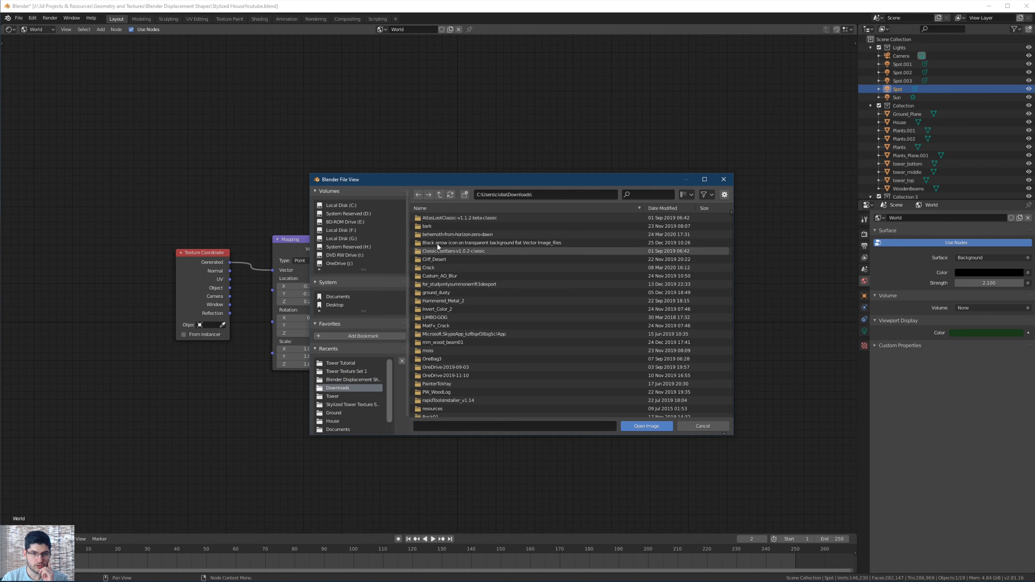
scroll(493, 342, down, 4)
scroll(493, 337, down, 10)
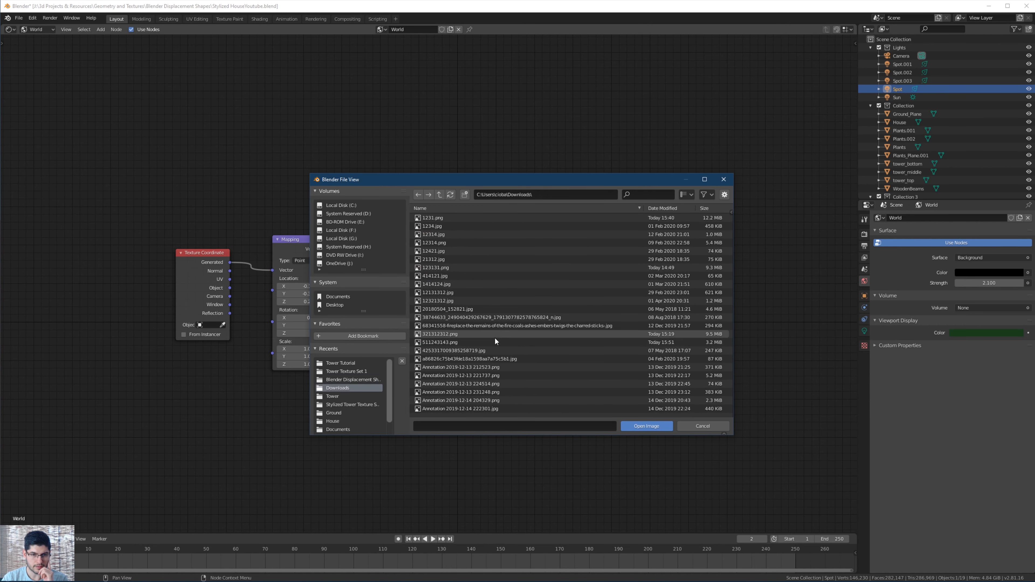
scroll(480, 338, up, 6)
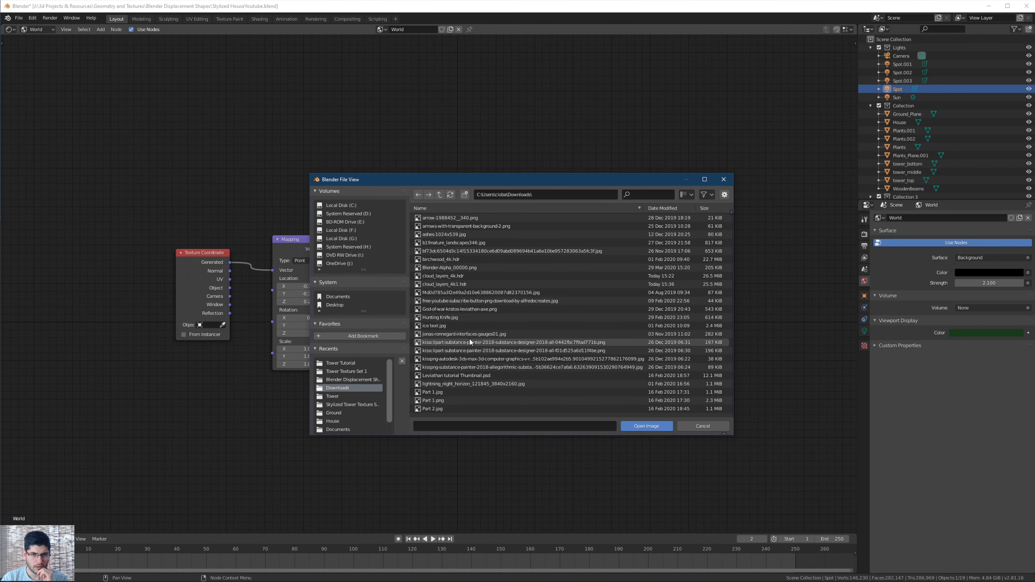
scroll(462, 319, down, 7)
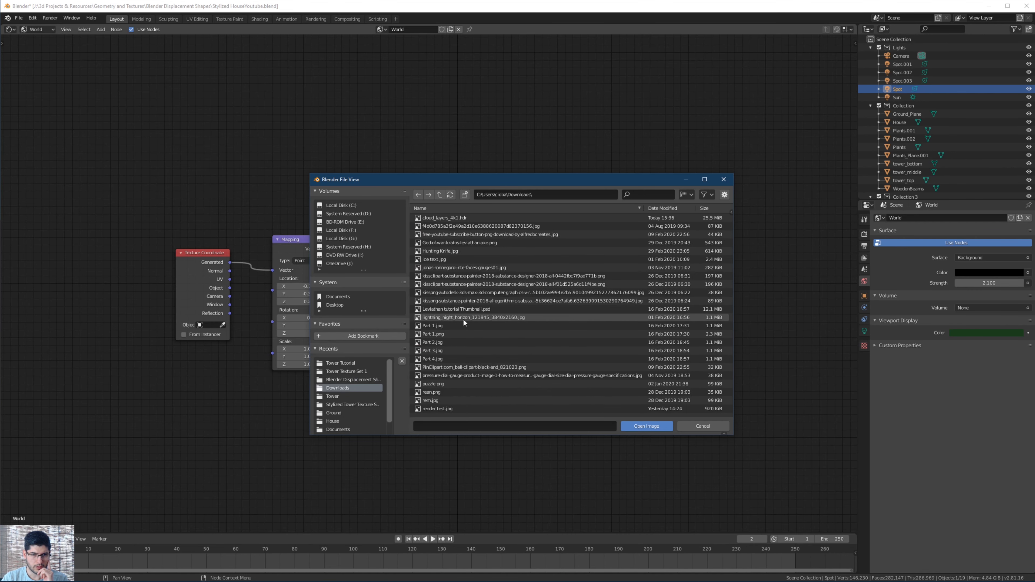
scroll(473, 318, up, 15)
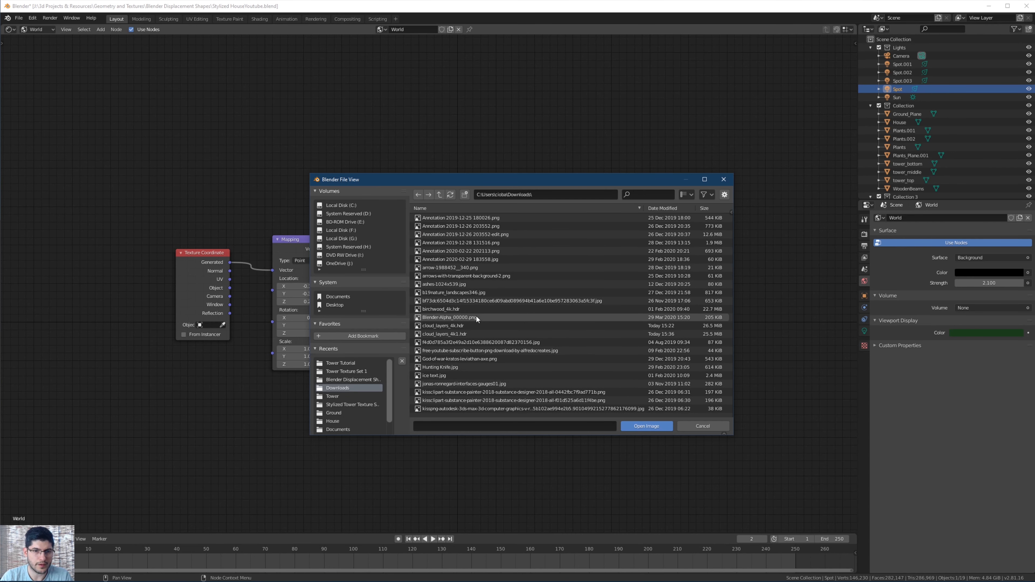
scroll(468, 314, up, 10)
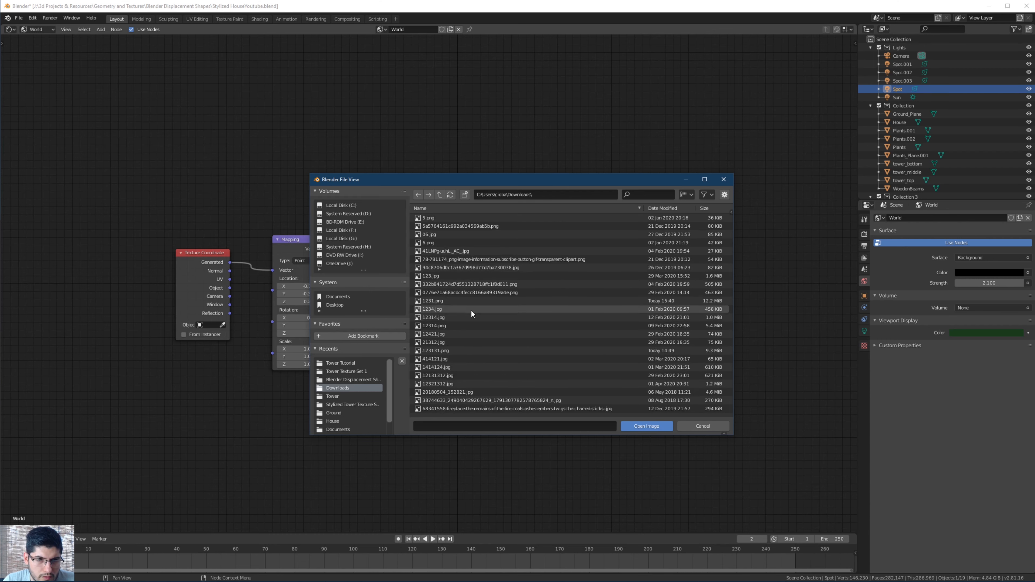
scroll(460, 324, down, 12)
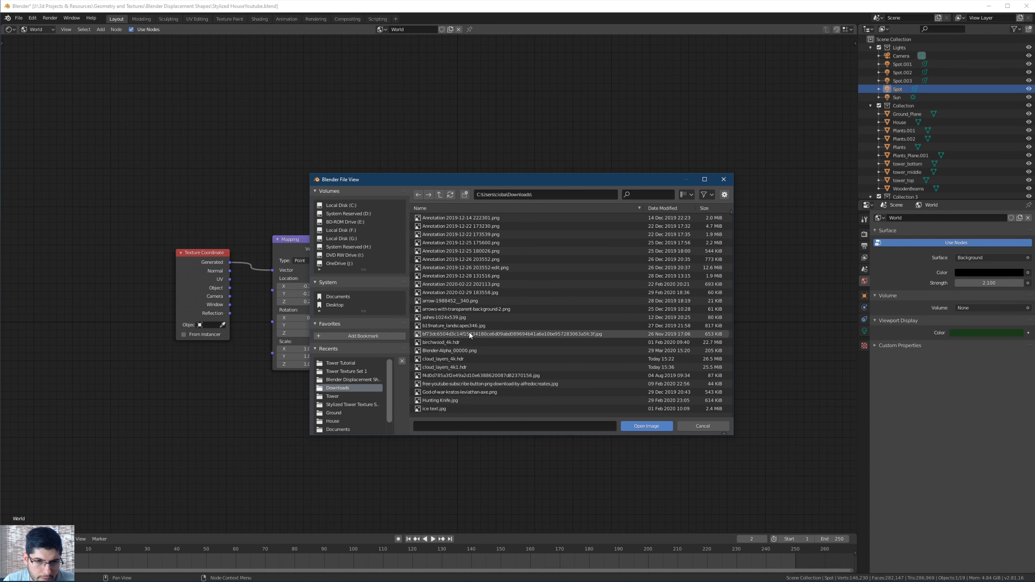
double_click(442, 366)
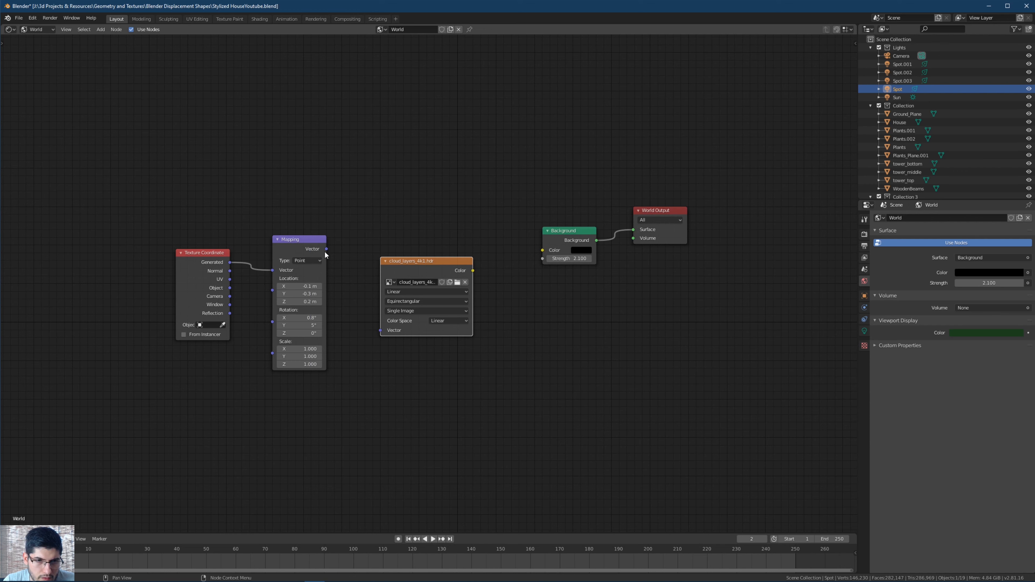
Link the Mapping node's Vector output to the environment texture's Vector input, and the texture's Color output to the Background Color.
drag(327, 249, 380, 330)
drag(474, 271, 542, 250)
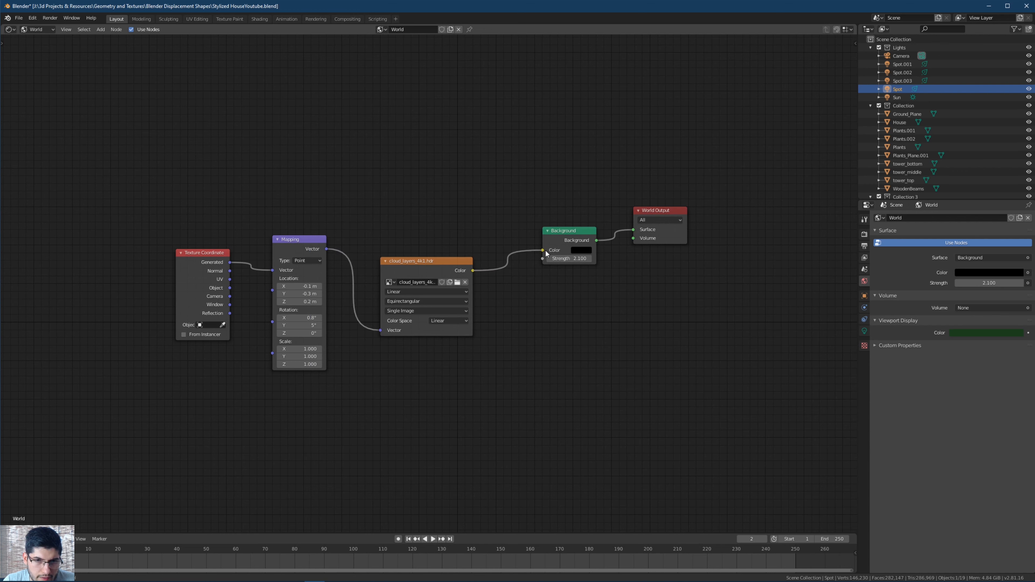
Change the World node editor back into the 3D Viewport and hide the viewport overlays.
click(9, 29)
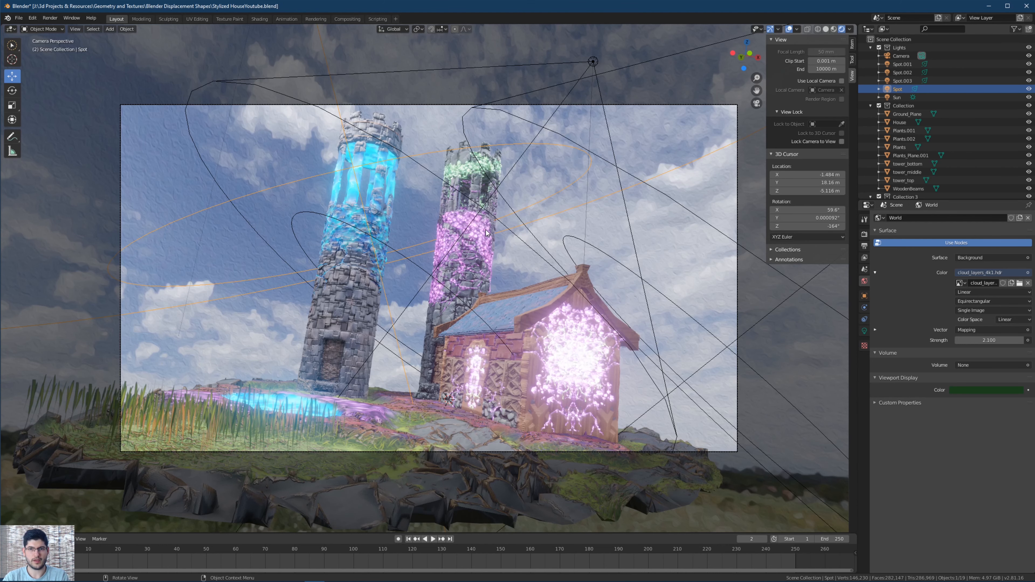
click(788, 29)
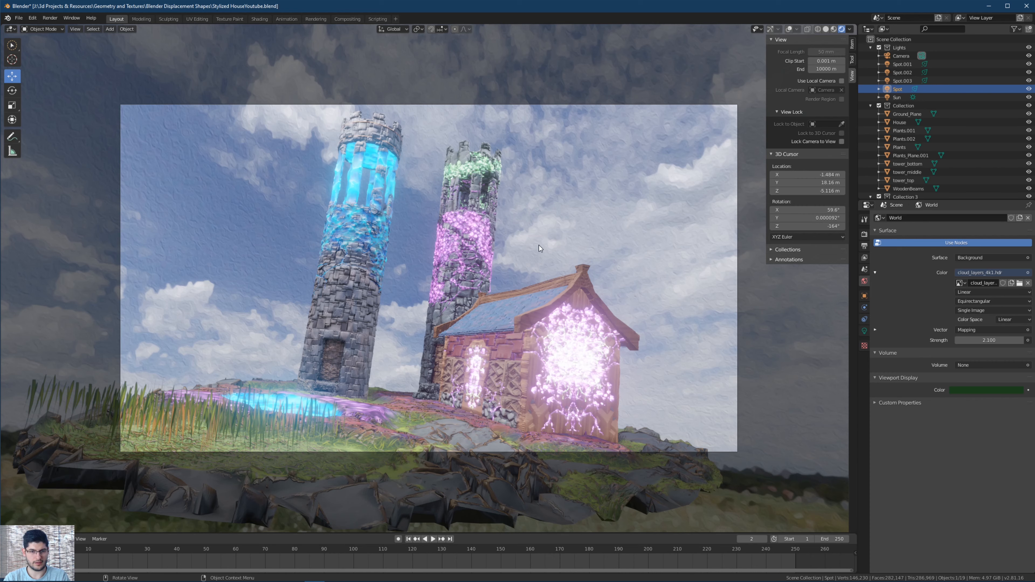
scroll(445, 302, down, 1)
scroll(369, 324, up, 1)
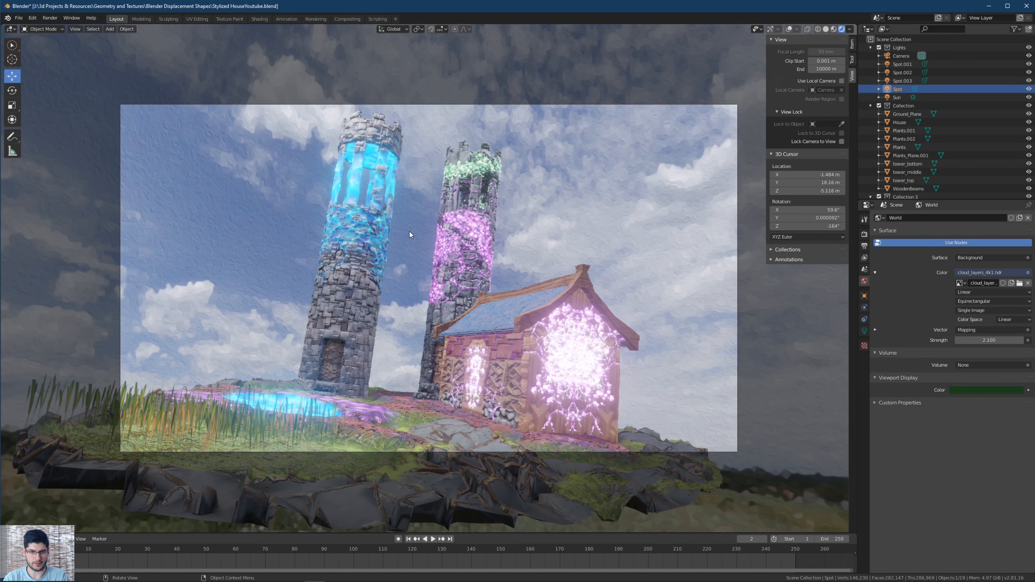
Examine the towers and house against the cloudy sky from outside the camera, and return to the active camera view.
mouse_move(372, 269)
middle_down()
mouse_move(406, 296)
mouse_move(280, 294)
mouse_move(404, 302)
mouse_move(410, 298)
mouse_move(374, 303)
mouse_move(380, 276)
mouse_move(413, 284)
mouse_move(389, 260)
middle_up()
scroll(417, 296, down, 6)
scroll(433, 314, up, 4)
scroll(400, 266, up, 3)
middle_drag(363, 154, 350, 49)
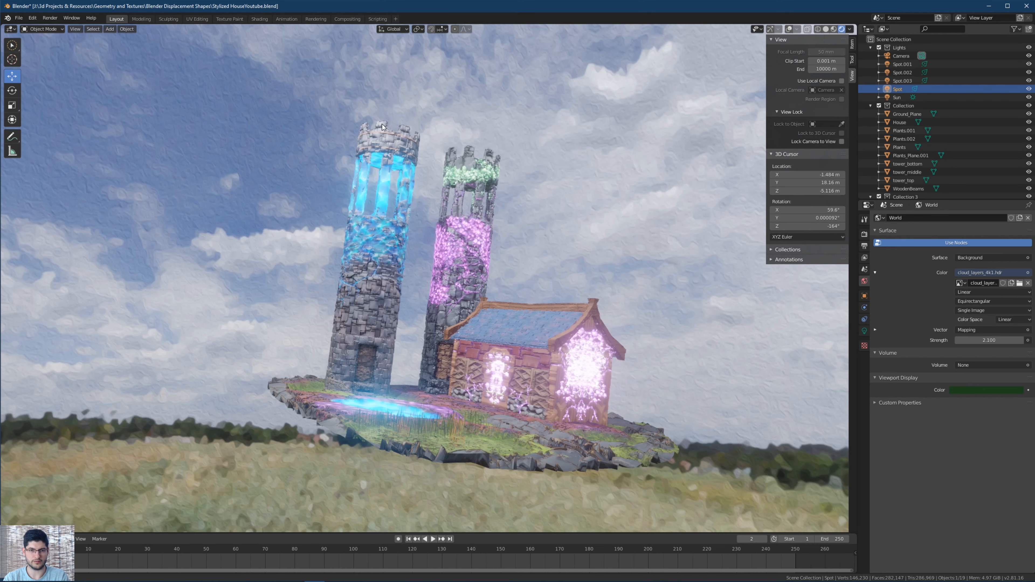
click(75, 29)
mouse_move(106, 112)
click(197, 120)
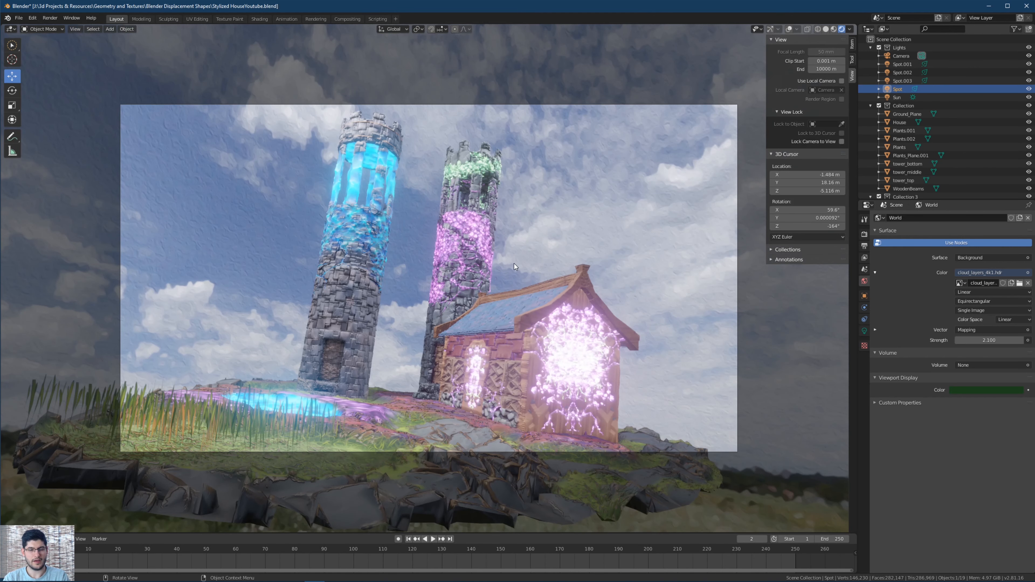